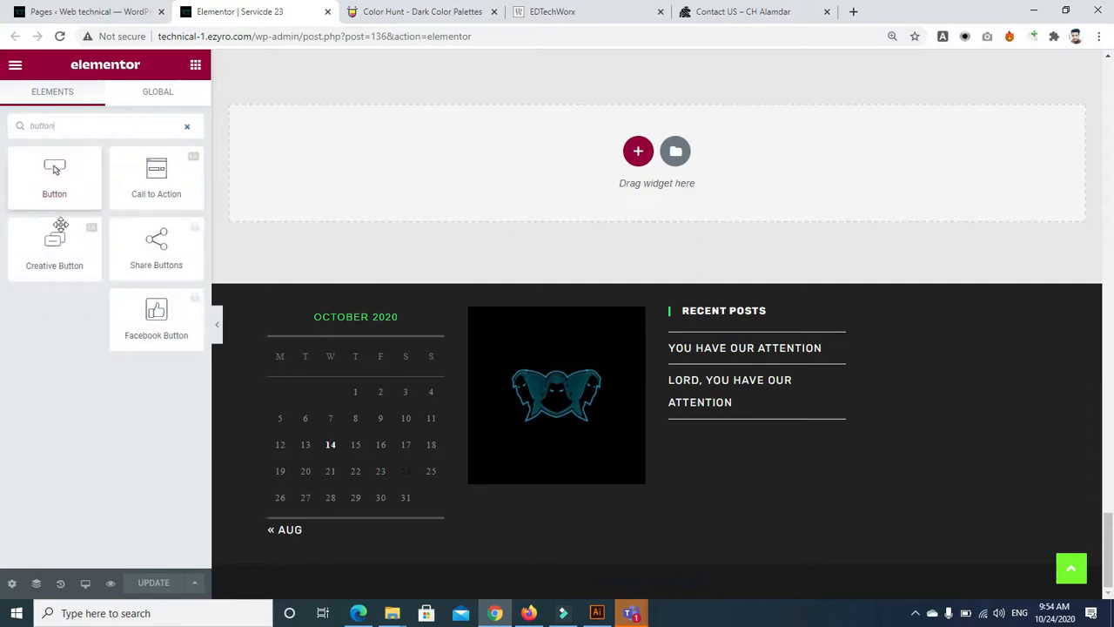
Add a two-column section at the end of the page and place a Button widget in its left column
left_click(638, 152)
left_click(561, 182)
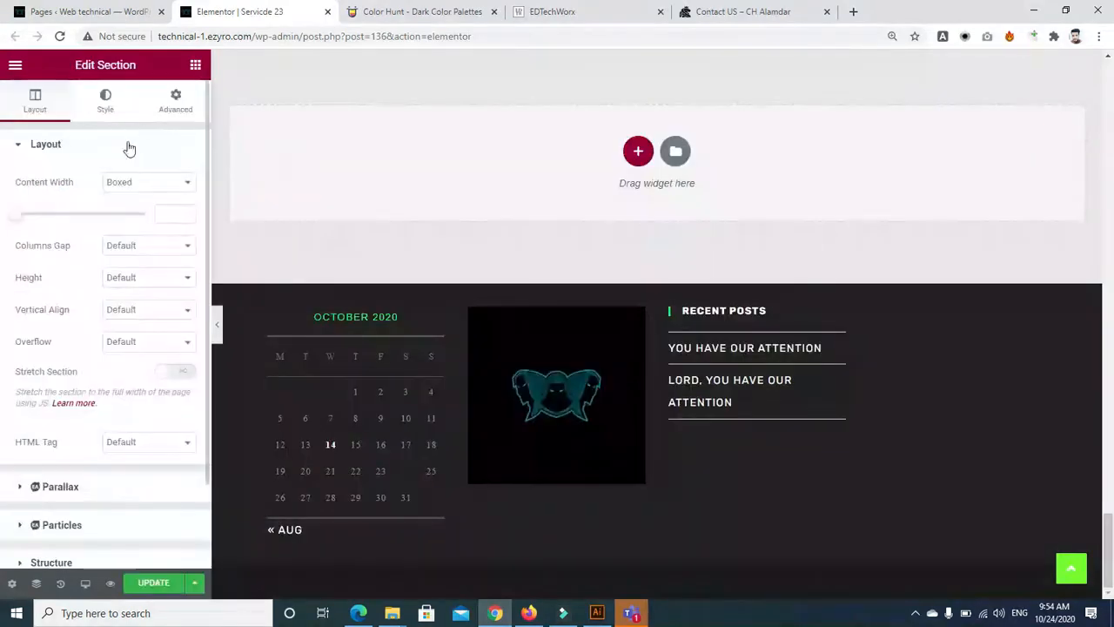
left_click(195, 66)
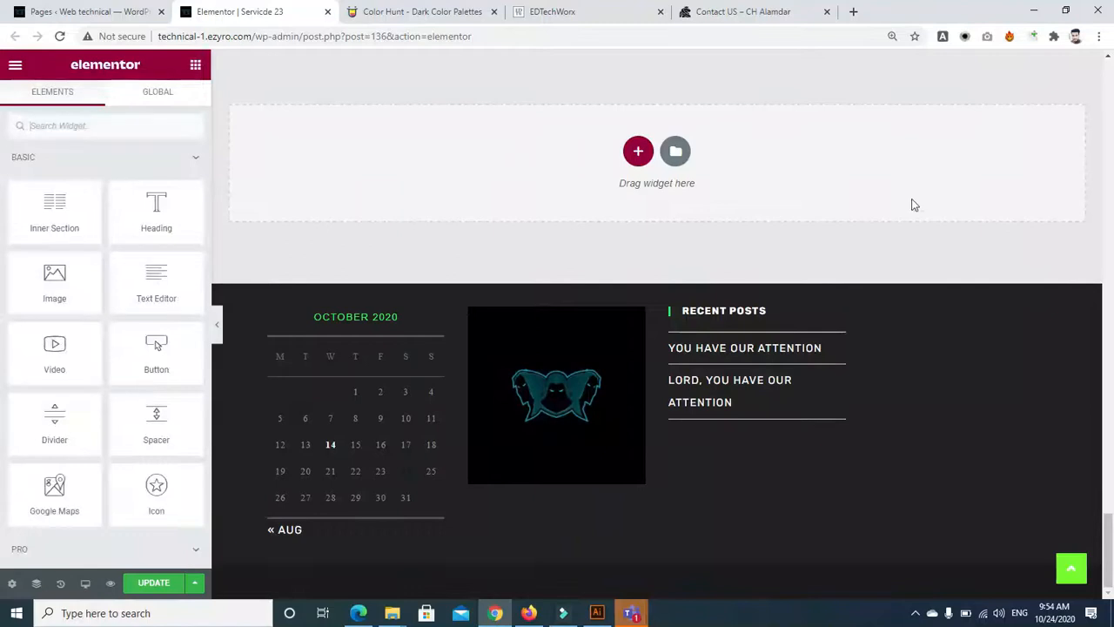
left_click_drag(1104, 527, 1104, 485)
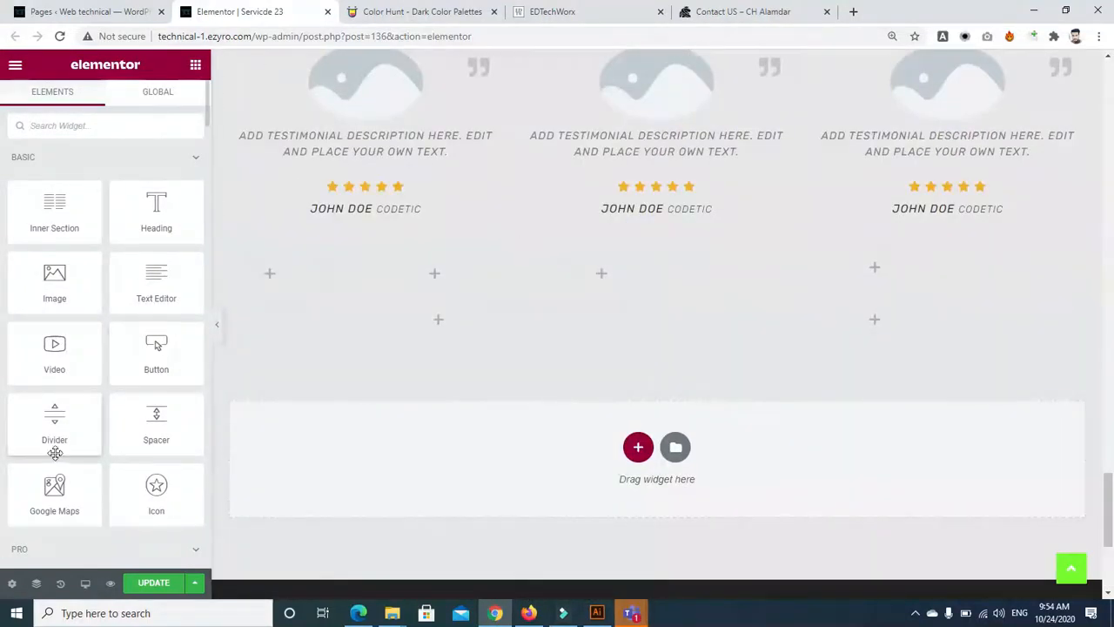
left_click_drag(142, 355, 329, 363)
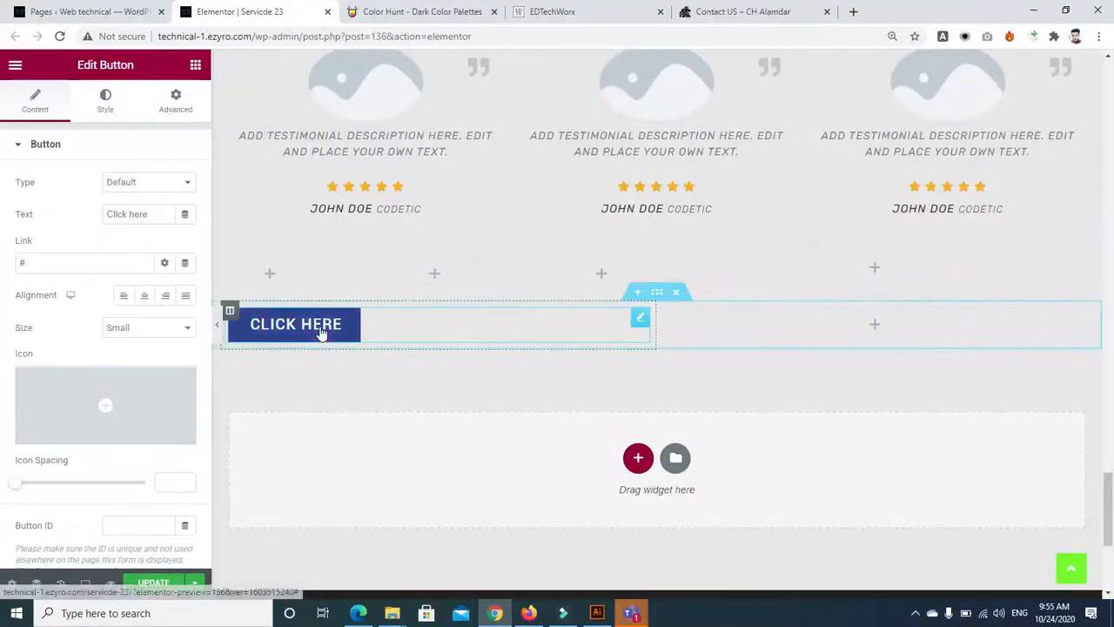
Give the button a text shadow with a blur of 4 and a horizontal offset of 2
left_click(103, 103)
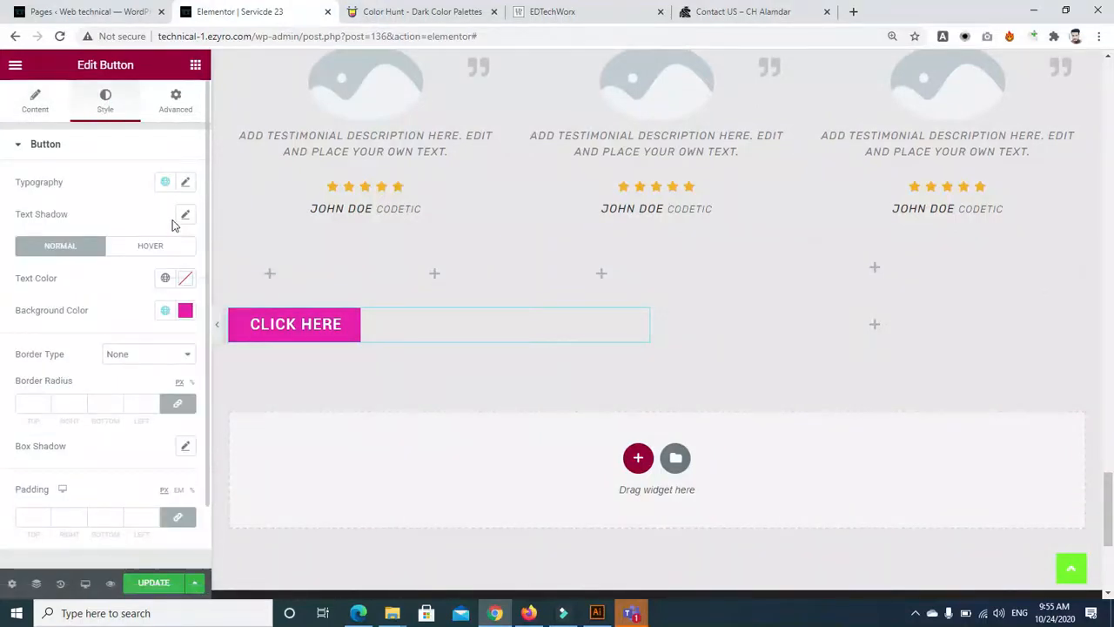
left_click(188, 214)
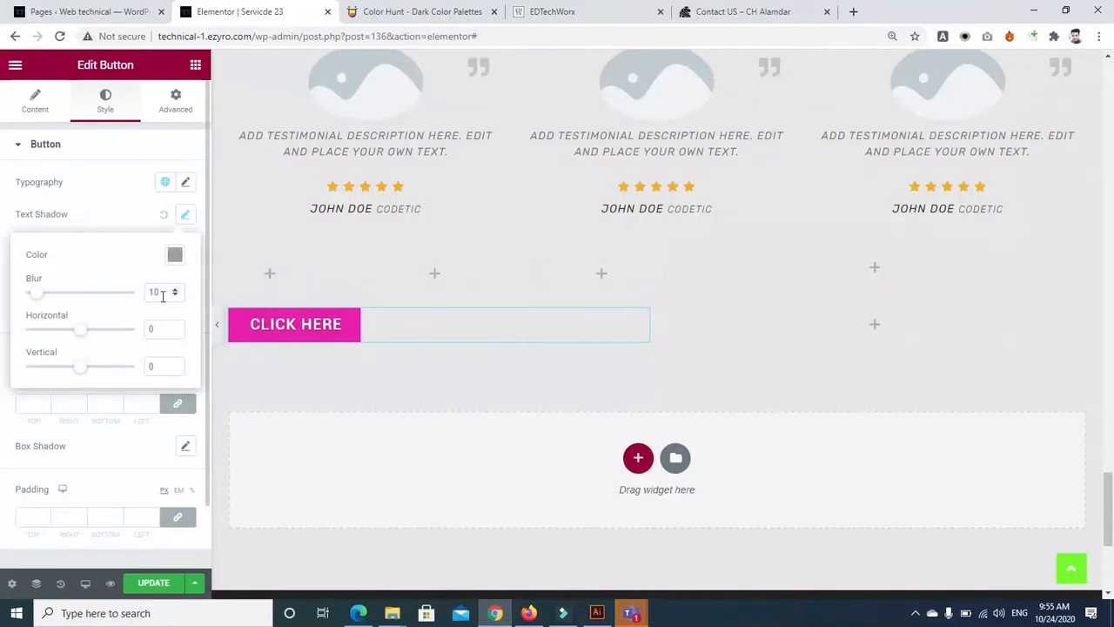
left_click(175, 296)
left_click(175, 296)
left_click(175, 296)
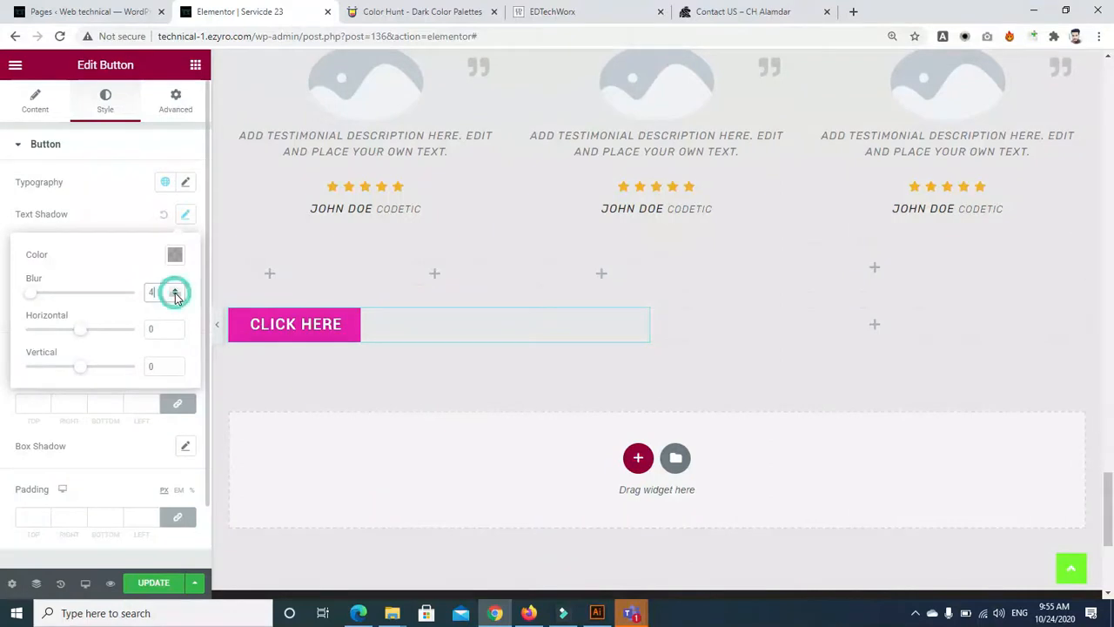
left_click_drag(74, 327, 81, 337)
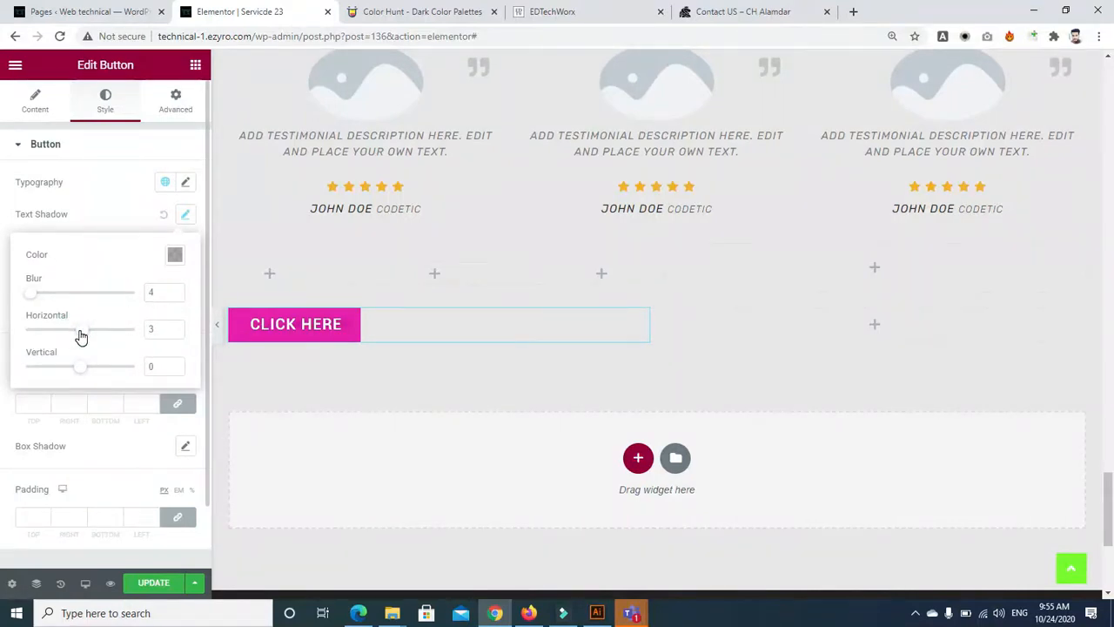
double_click(155, 328)
key("BackSpace")
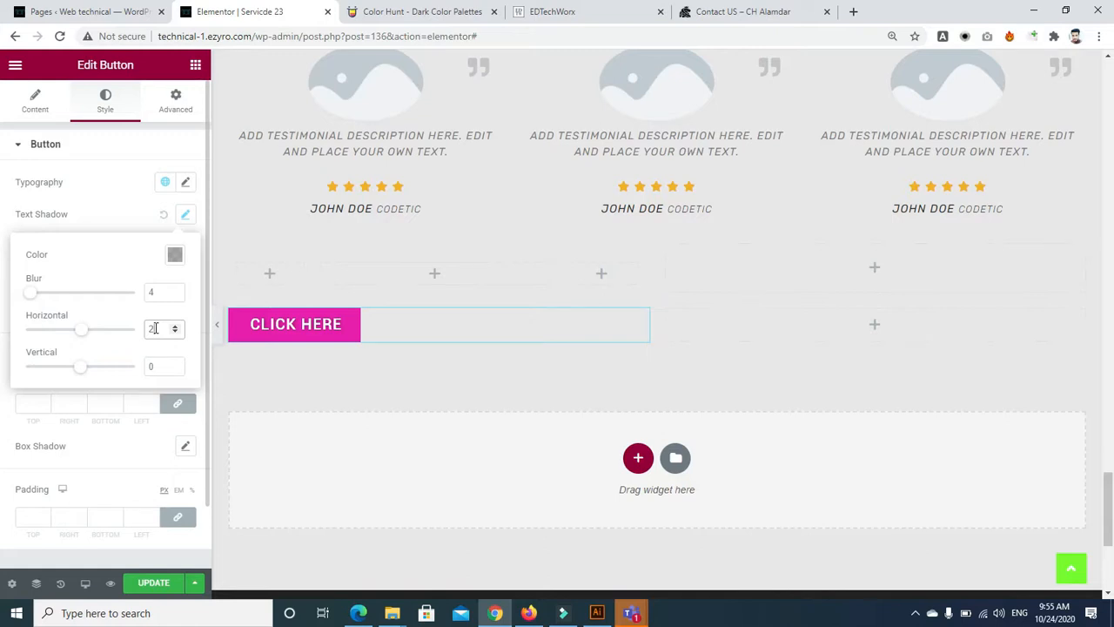
left_click(164, 193)
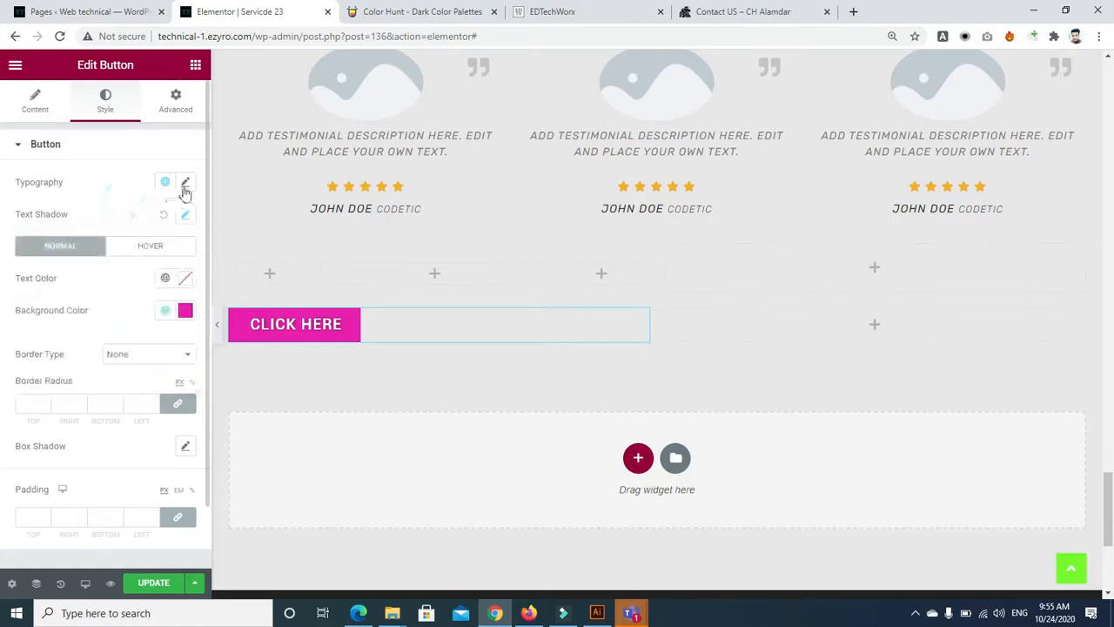
Set the font family of the button text to Montserrat
left_click(185, 182)
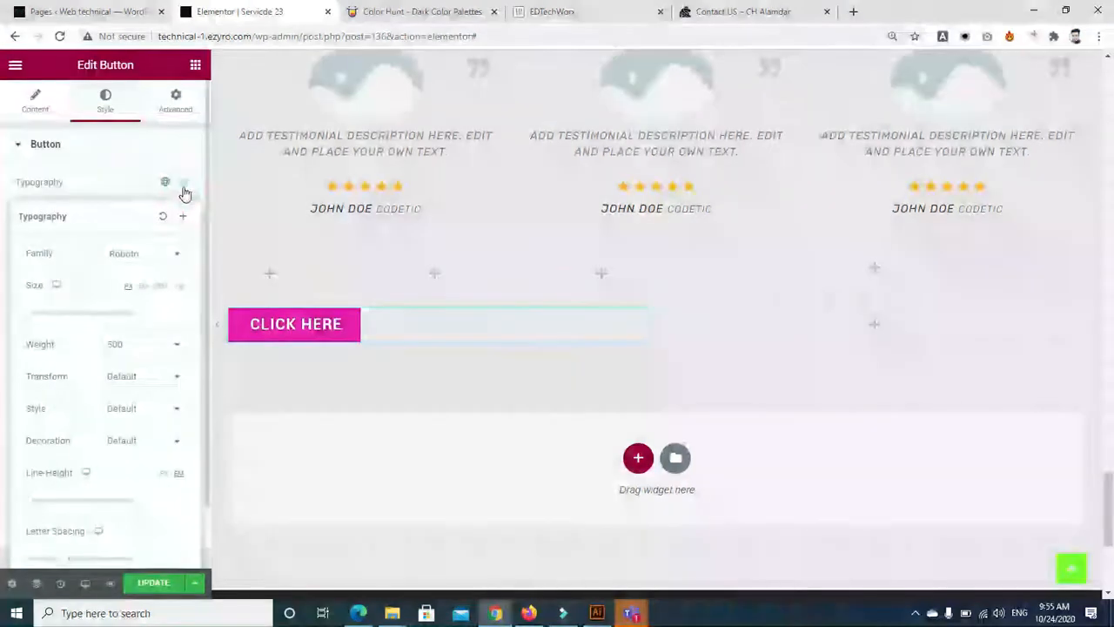
left_click(157, 259)
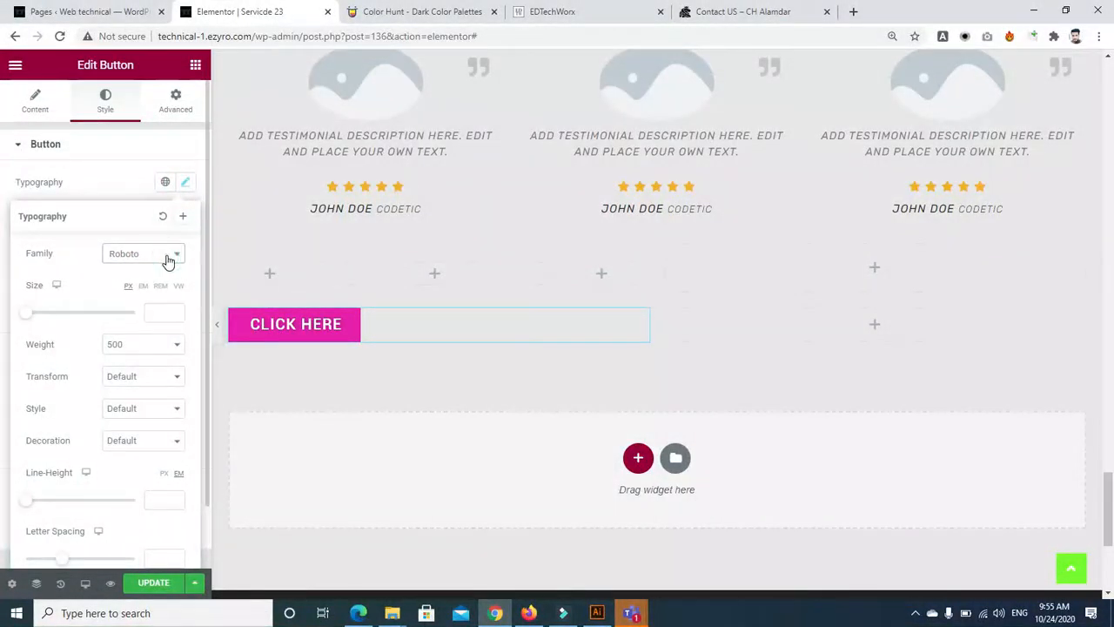
left_click(150, 263)
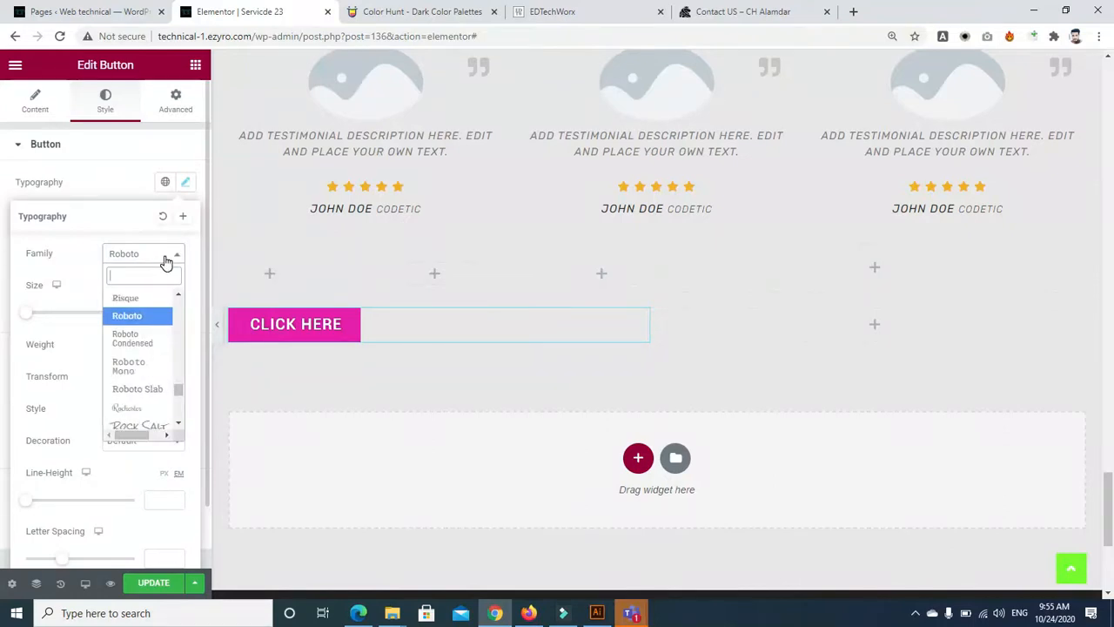
type("mont")
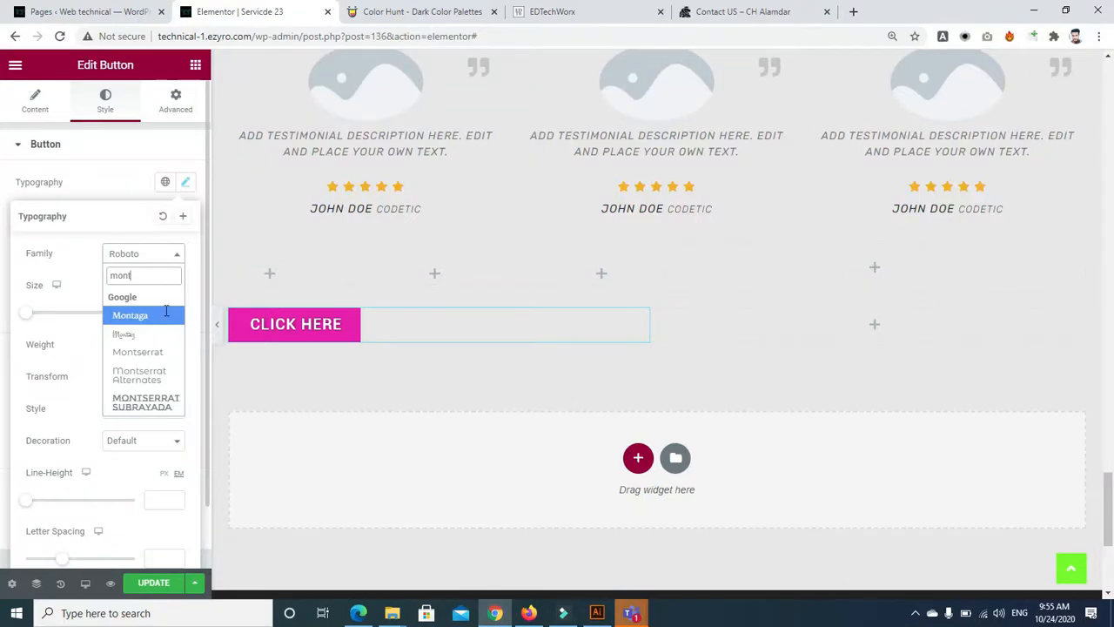
left_click(144, 352)
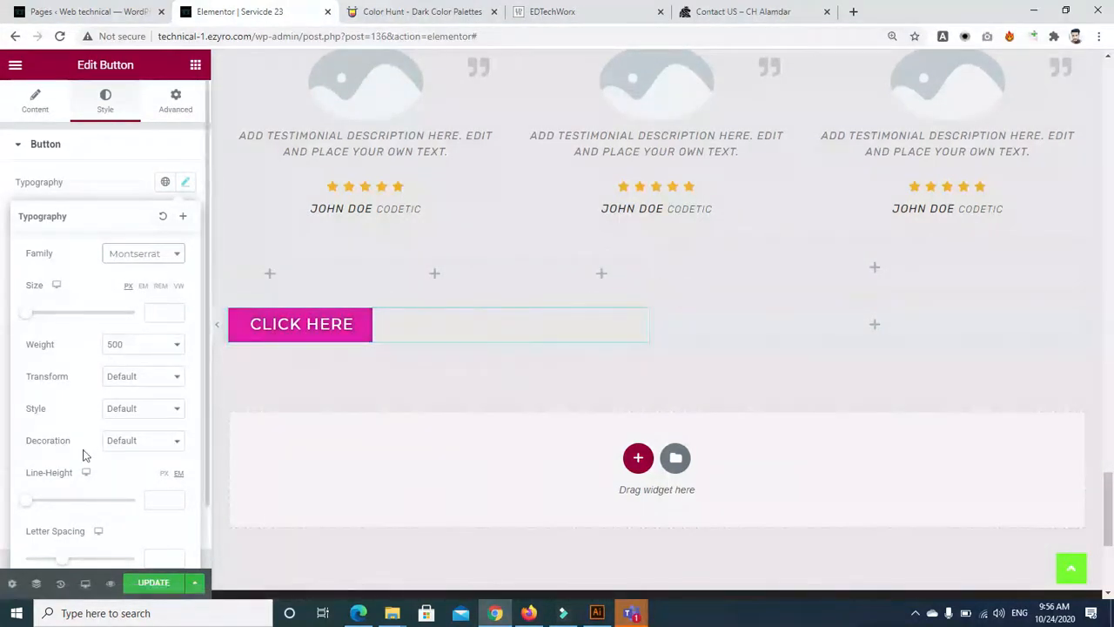
Set the button text's size to 12 px and its font family to Roboto
left_click_drag(30, 313, 35, 322)
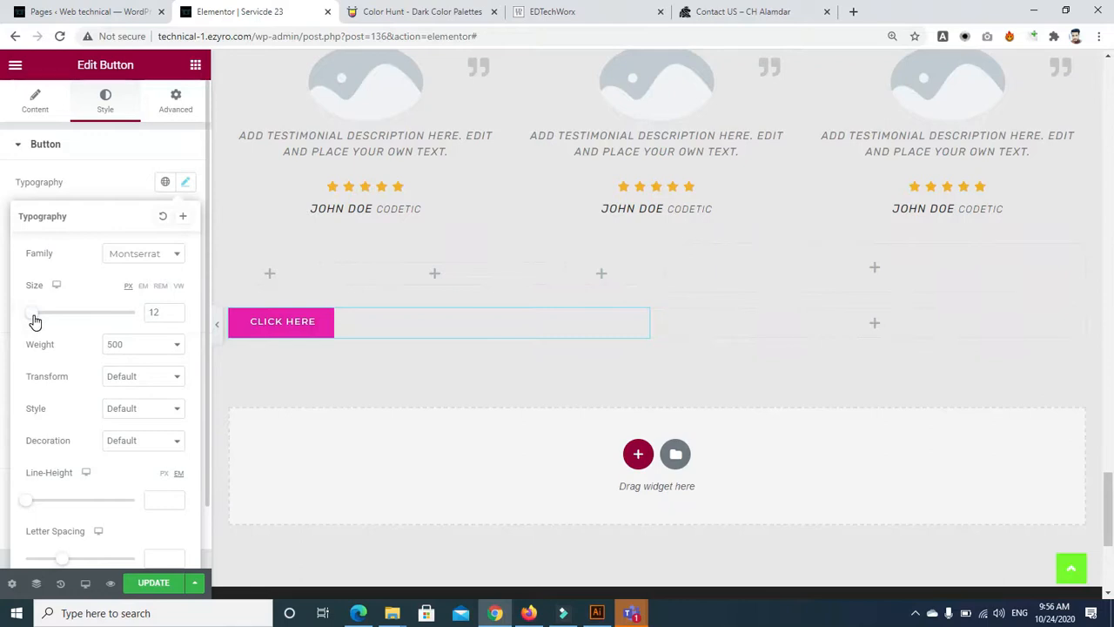
left_click(165, 261)
type("robo")
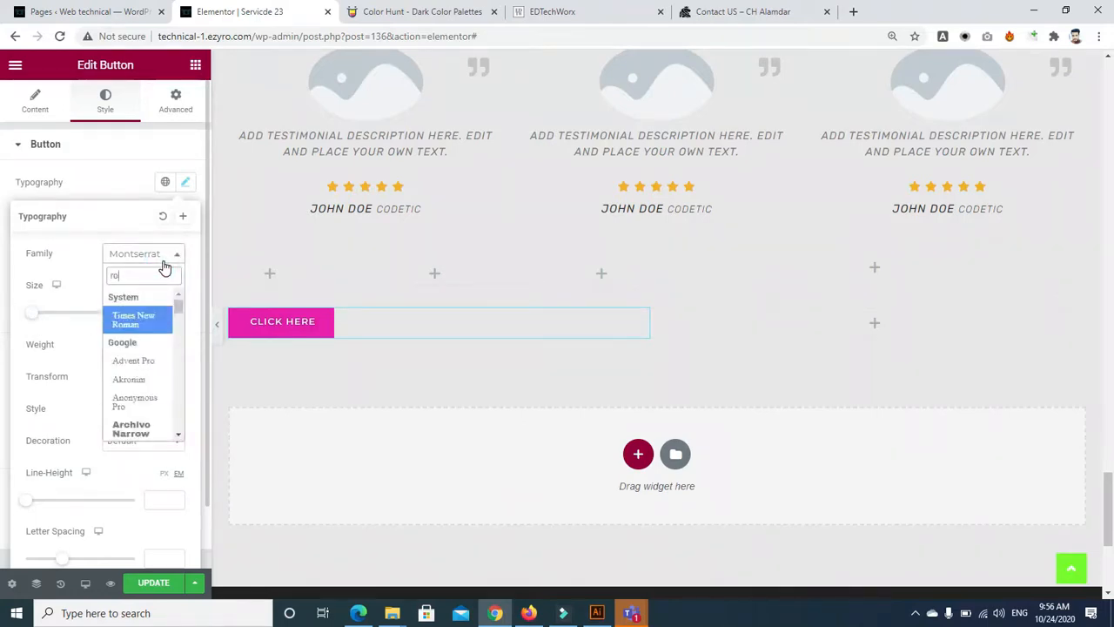
key("Return")
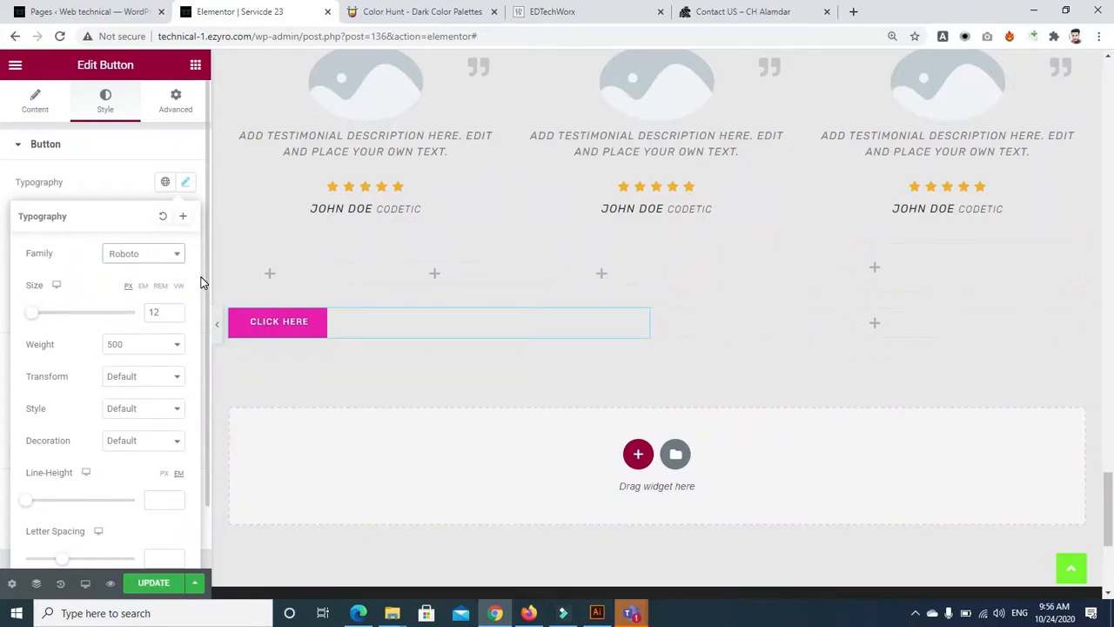
Try a line height of 0.2 em and a letter spacing of 0 on the button text, undoing each change
left_click(30, 505)
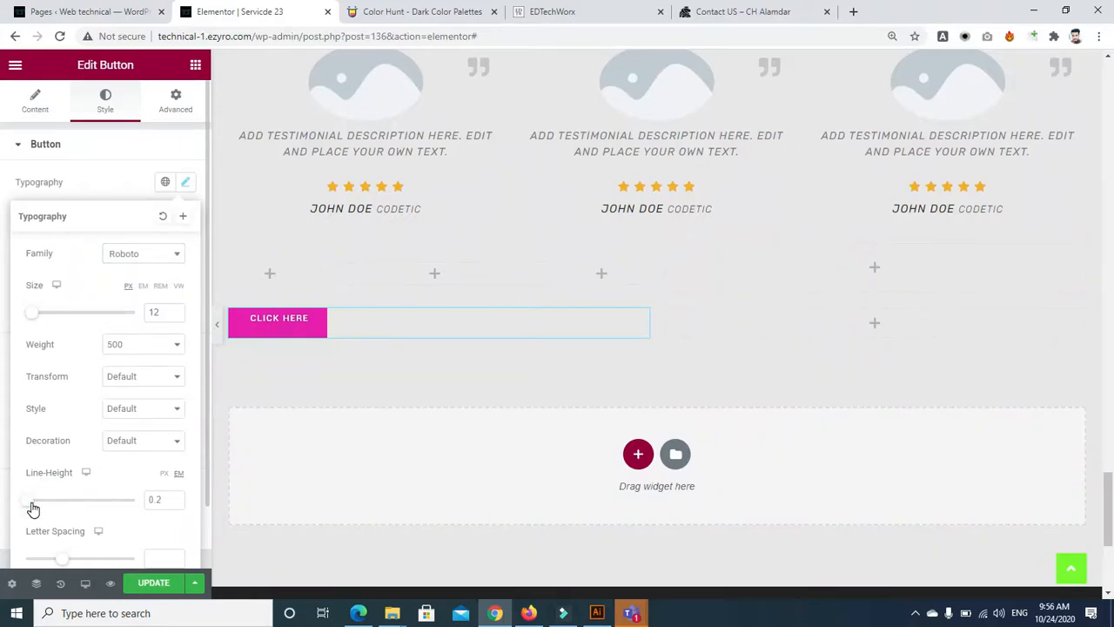
left_click_drag(30, 509, 21, 508)
key("ctrl+z")
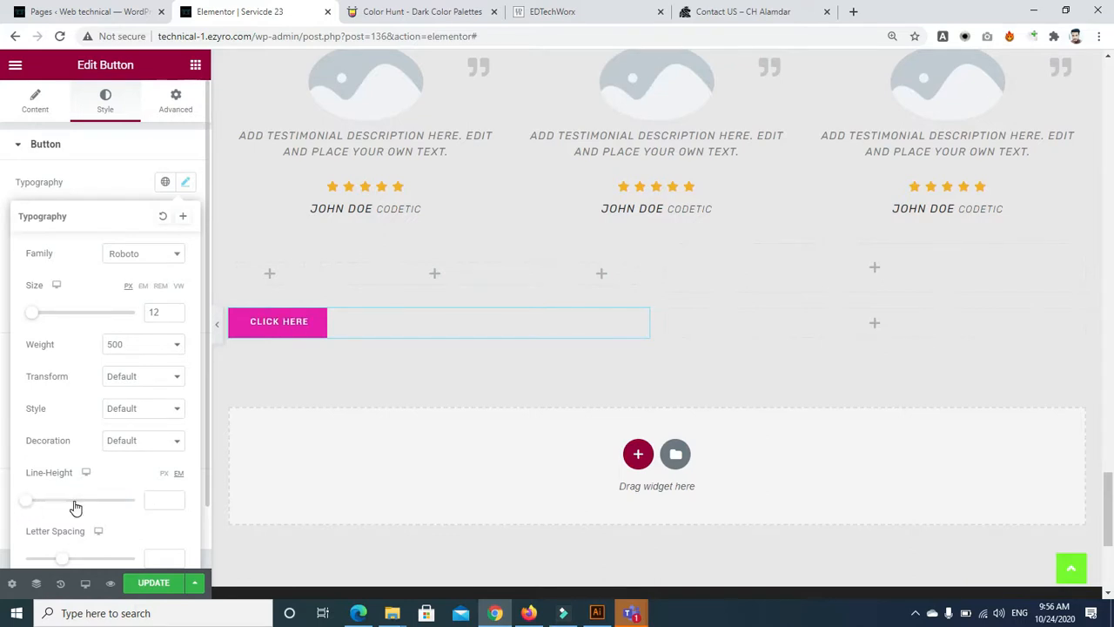
left_click_drag(61, 559, 63, 566)
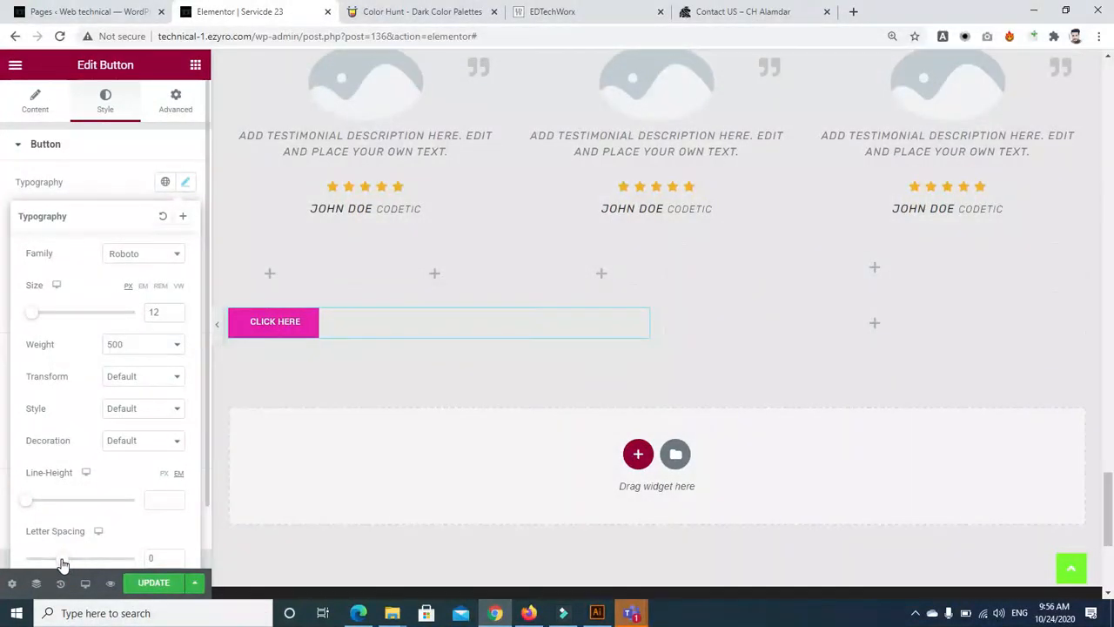
key("ctrl+z")
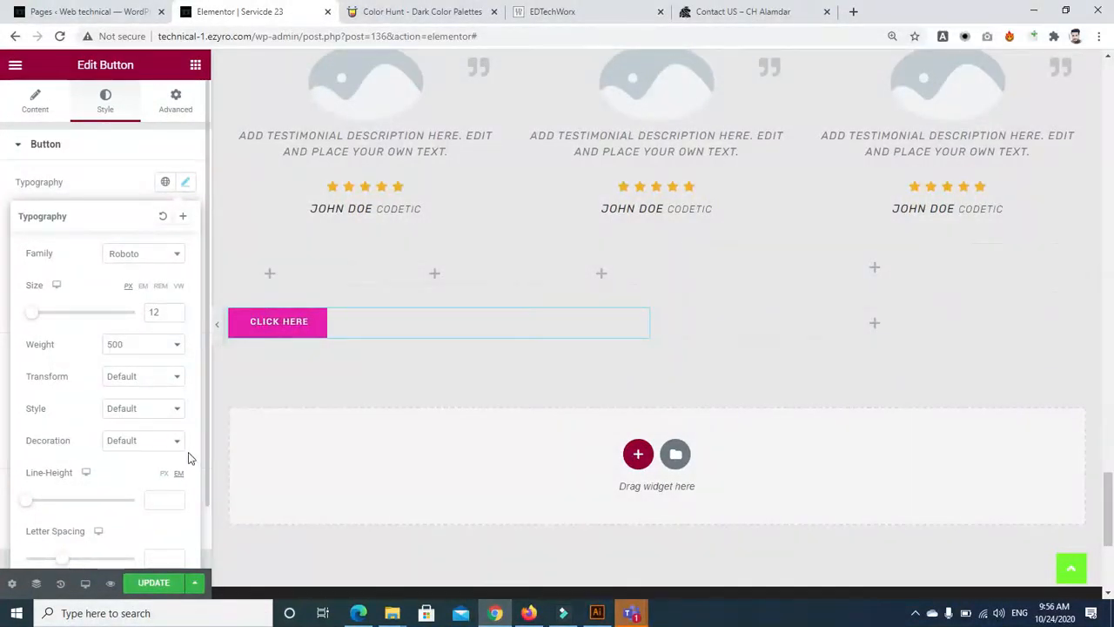
Unlink the button's padding values and set the top and bottom padding to 12 px each
left_click_drag(206, 453, 207, 511)
left_click(207, 505)
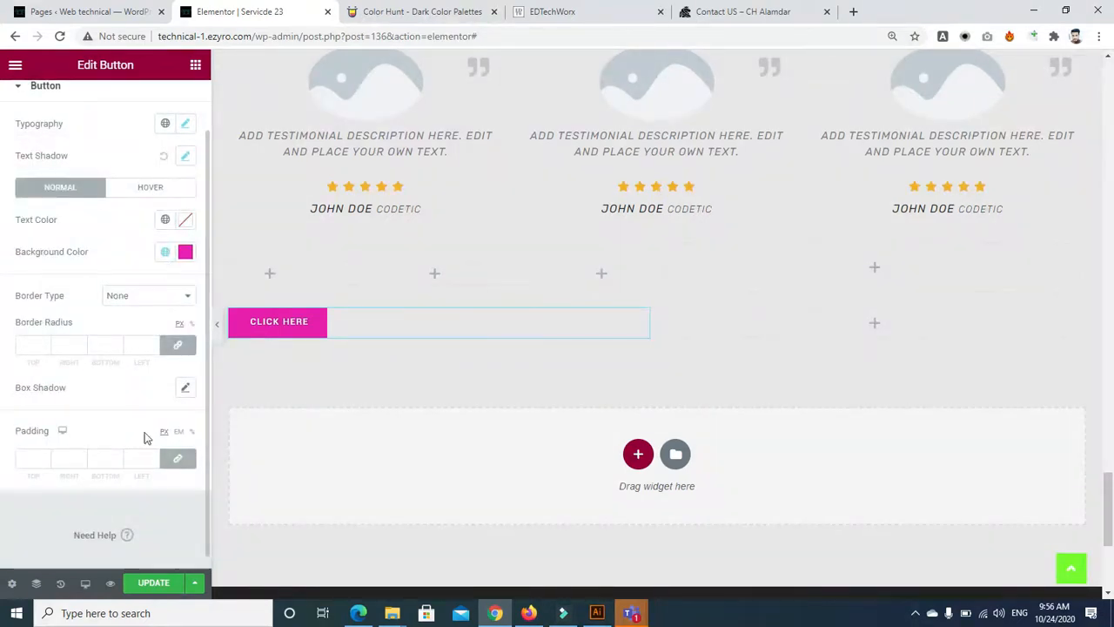
left_click(165, 470)
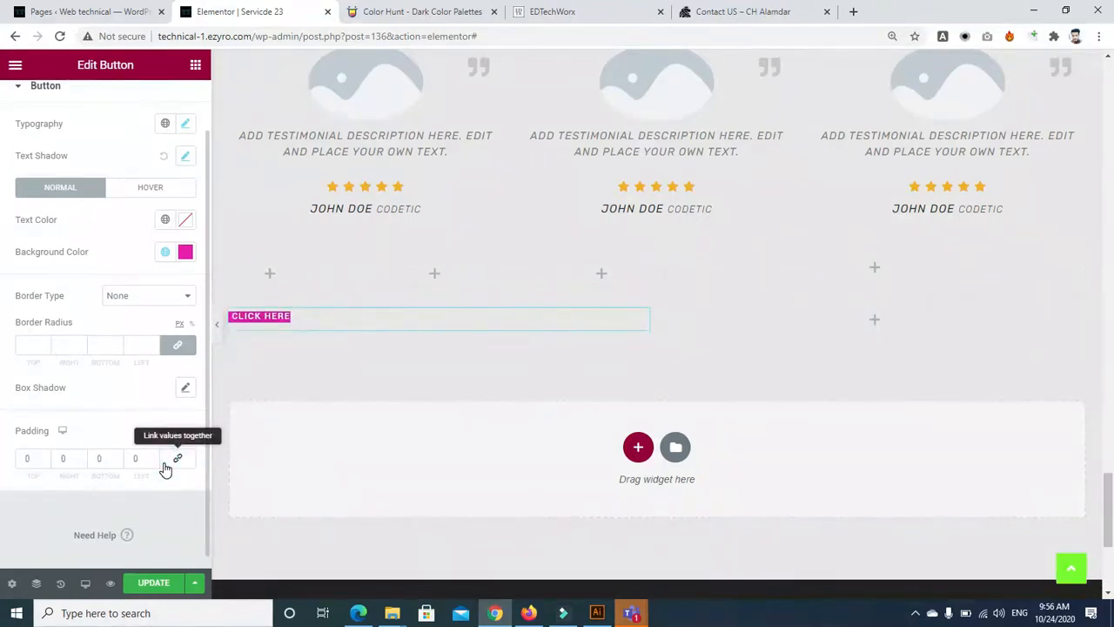
left_click(35, 456)
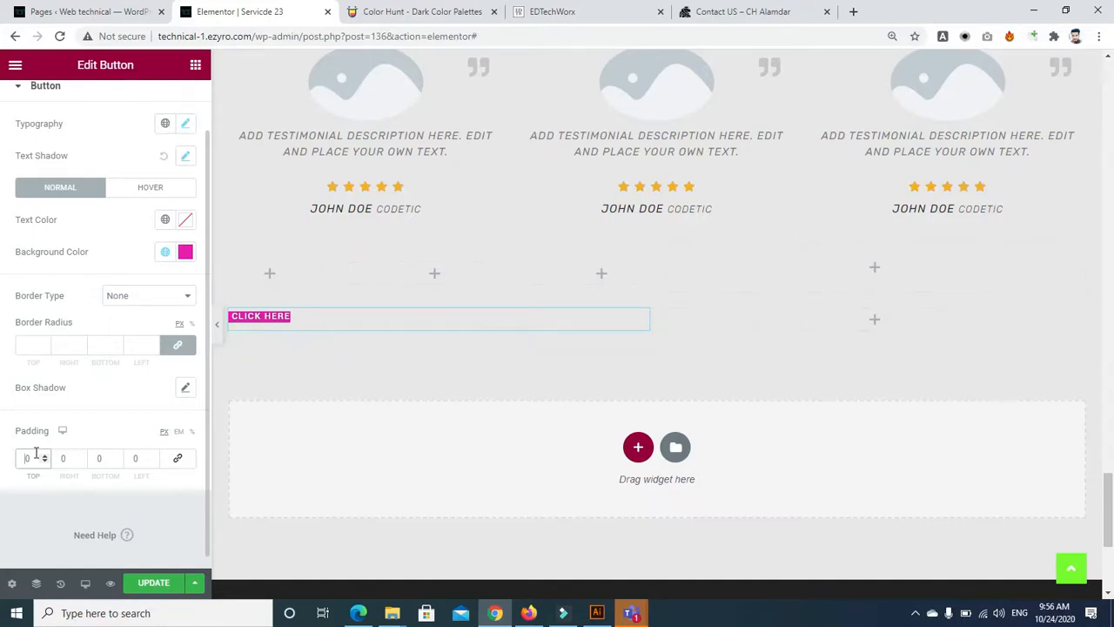
type("12")
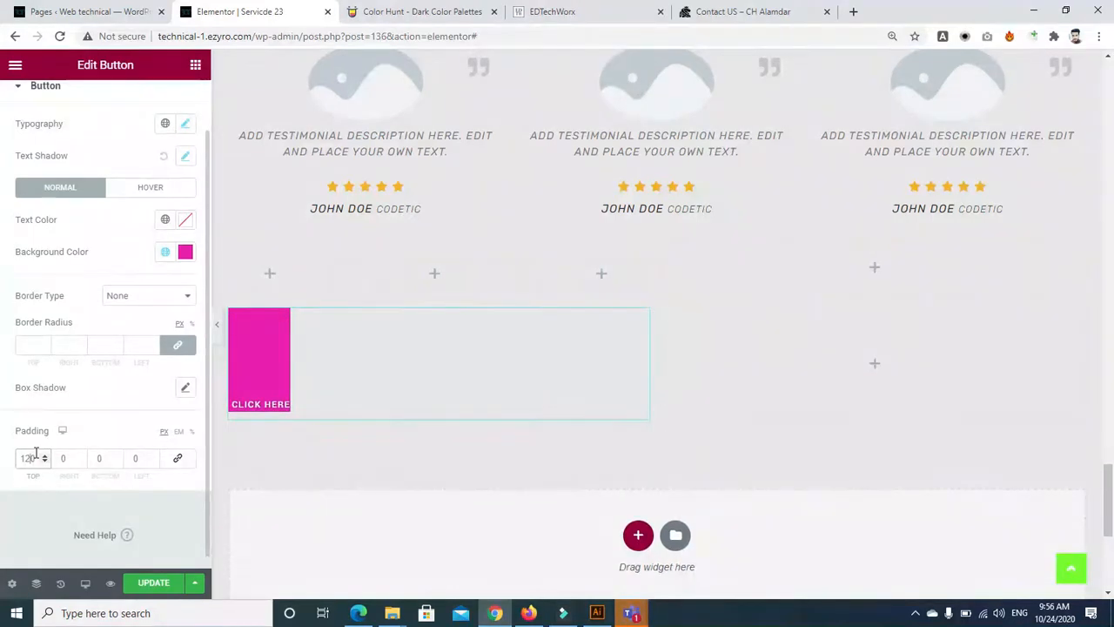
key("BackSpace")
left_click(99, 462)
type("12")
key("Delete")
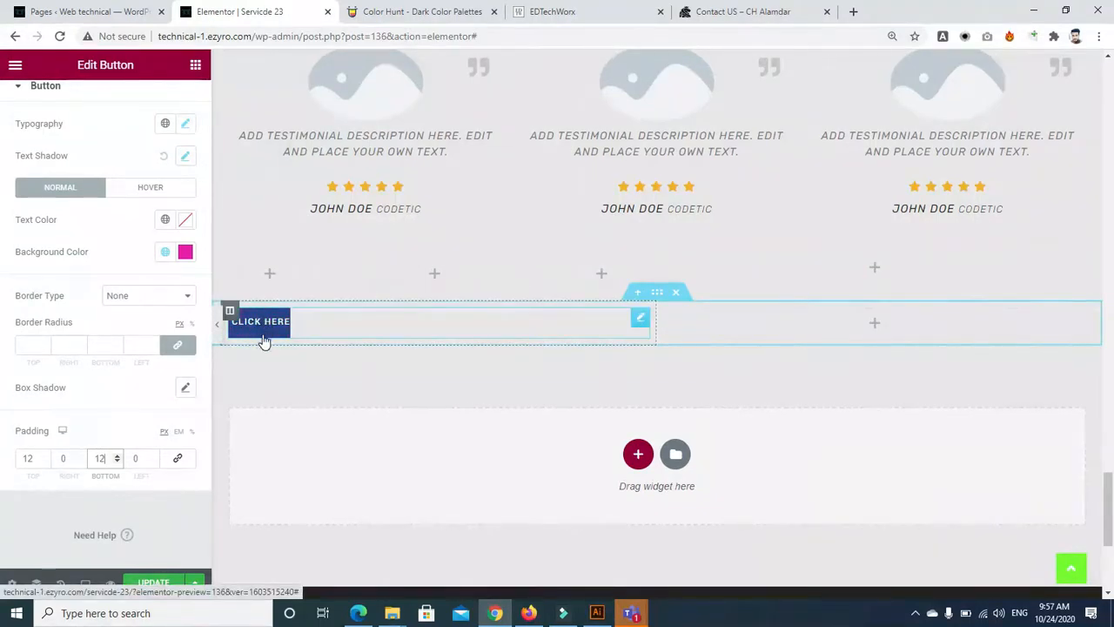
Set the button's left and right padding to 30 px each
left_click(145, 459)
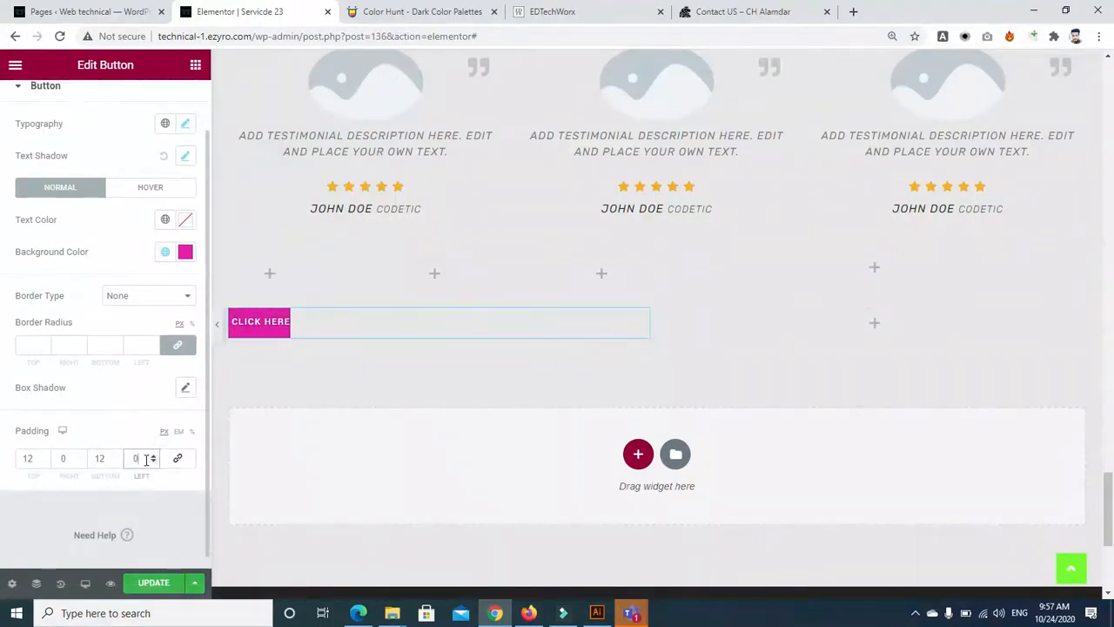
type("30")
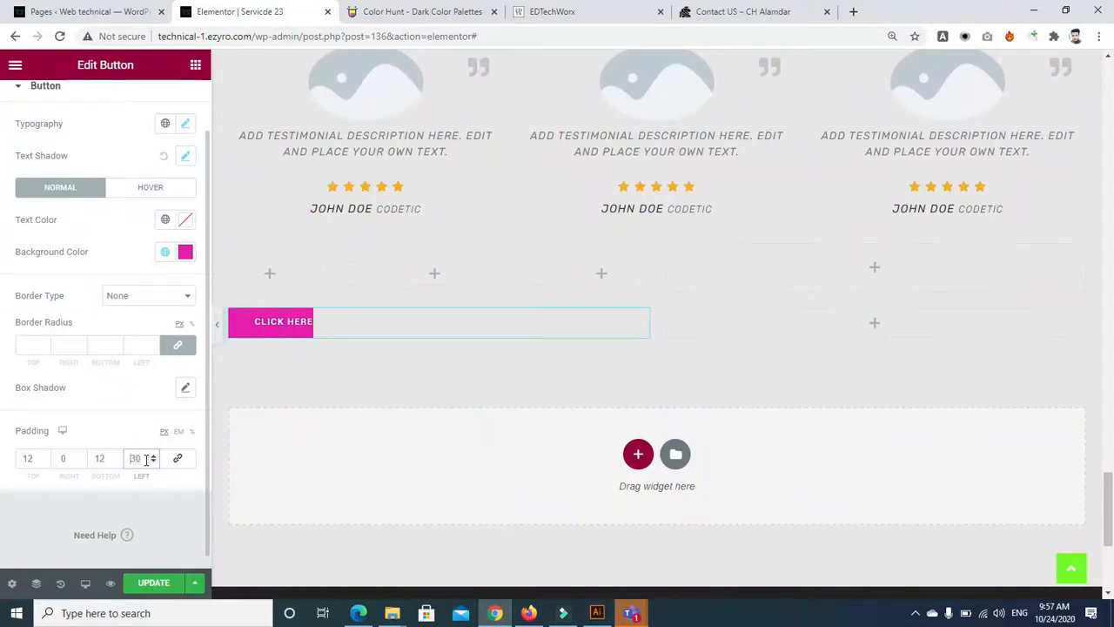
left_click(65, 460)
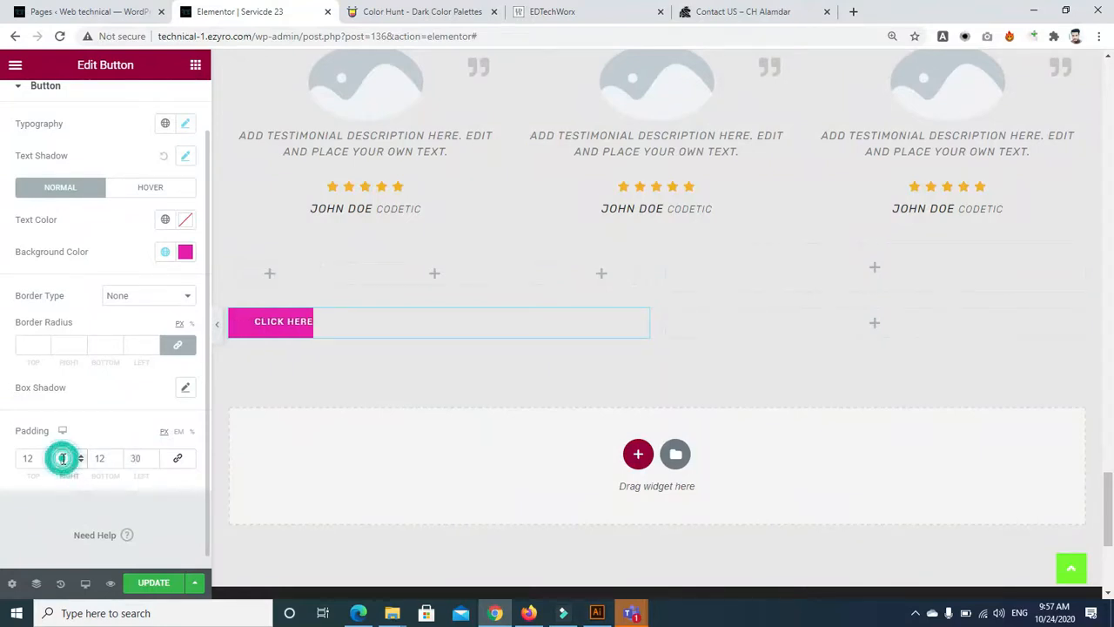
type("30")
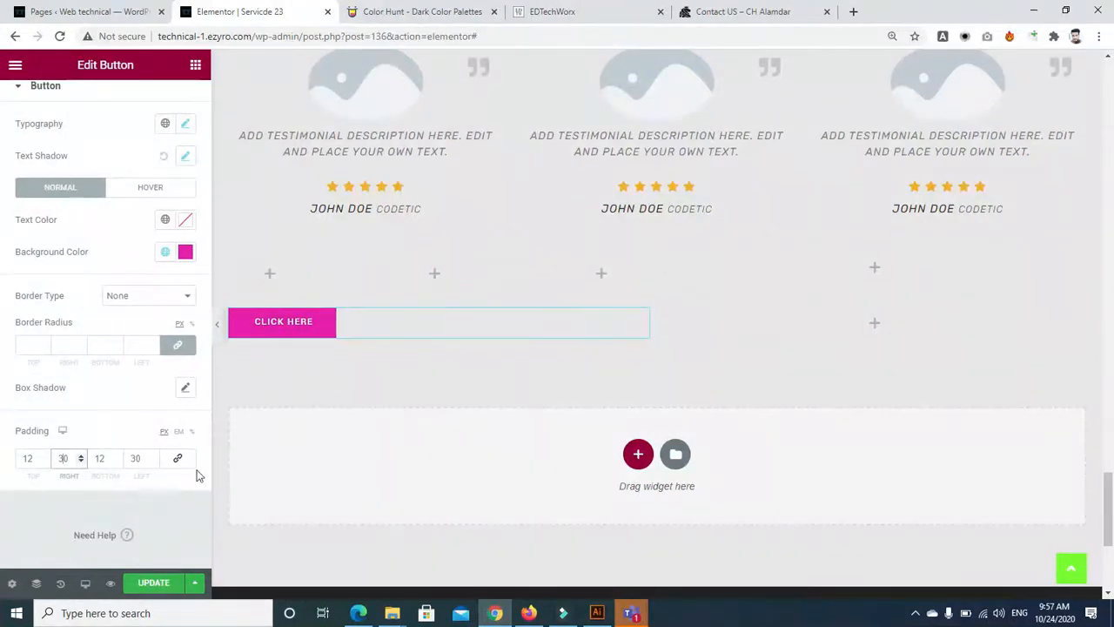
Re-enter 12 px as the button's bottom padding and set its top padding to 13 px
left_click(106, 461)
key("BackSpace")
type("3")
key("BackSpace")
type("2")
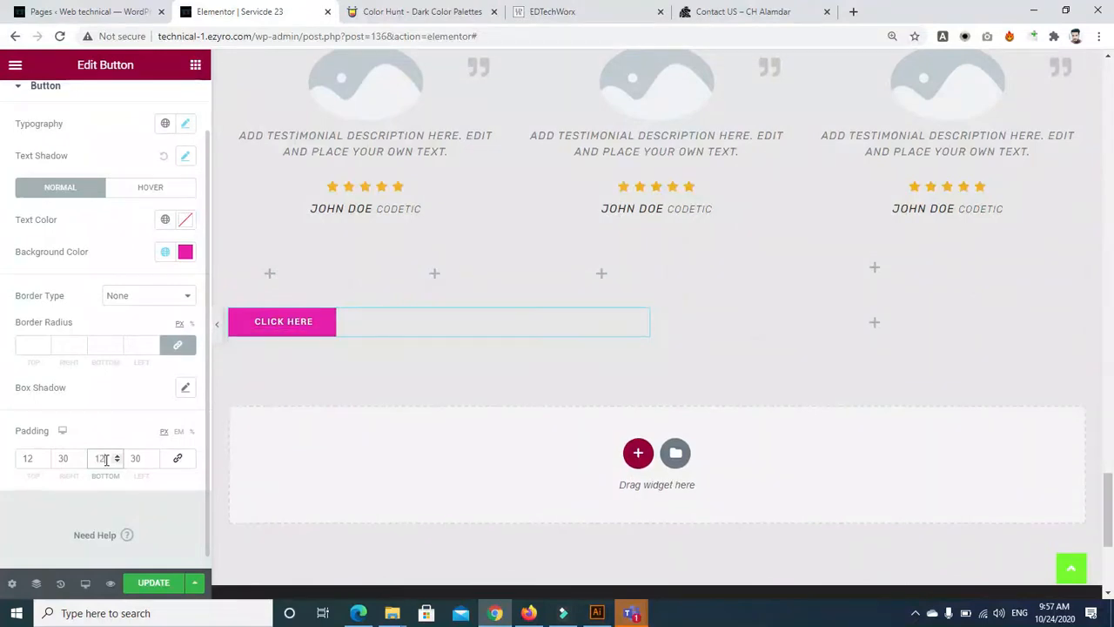
left_click(31, 459)
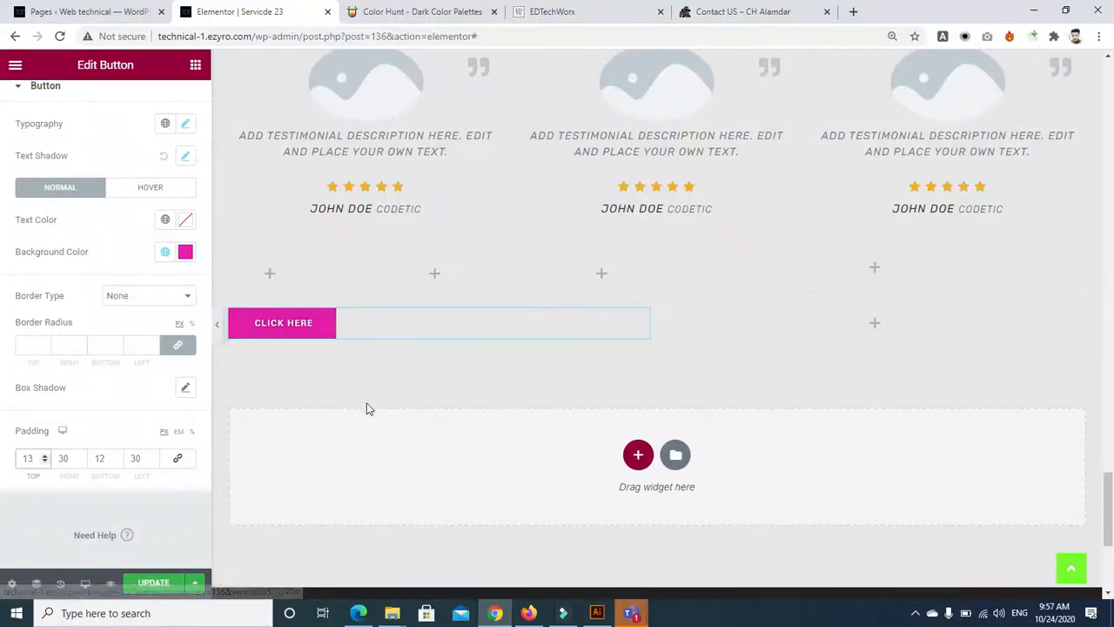
Copy the styled button and paste the copy into the section's empty second column
left_click(718, 329)
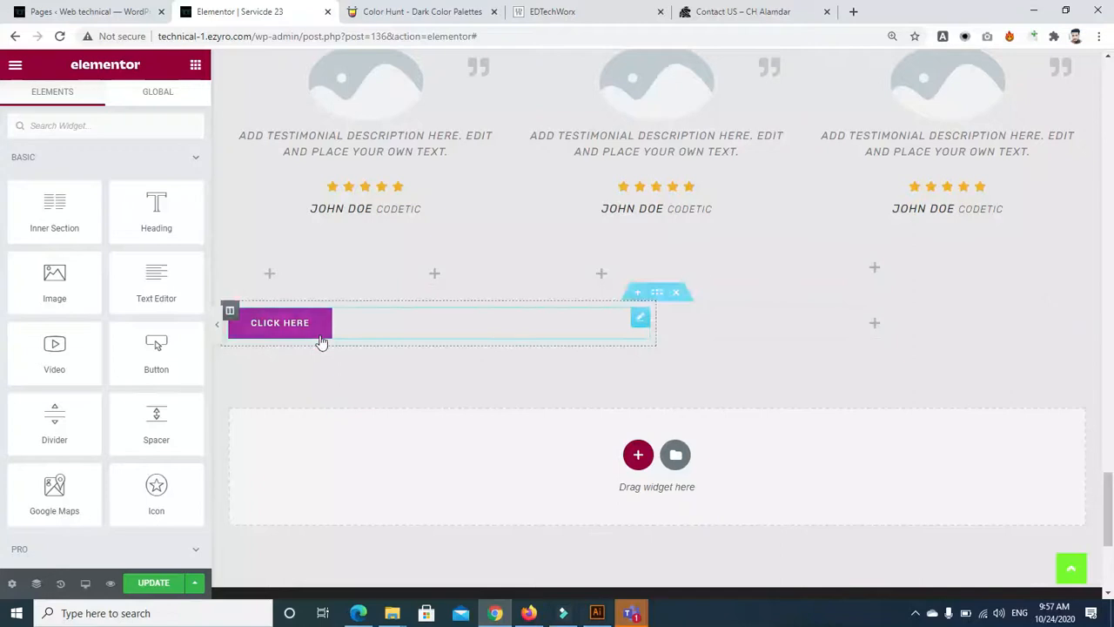
left_click(288, 331)
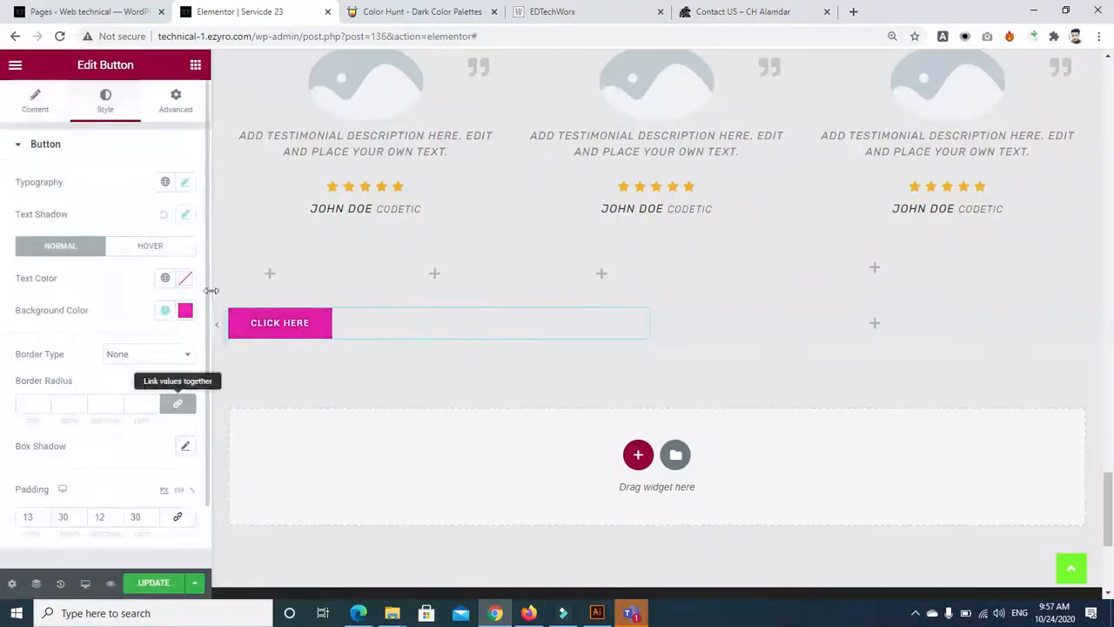
right_click(299, 324)
left_click(328, 392)
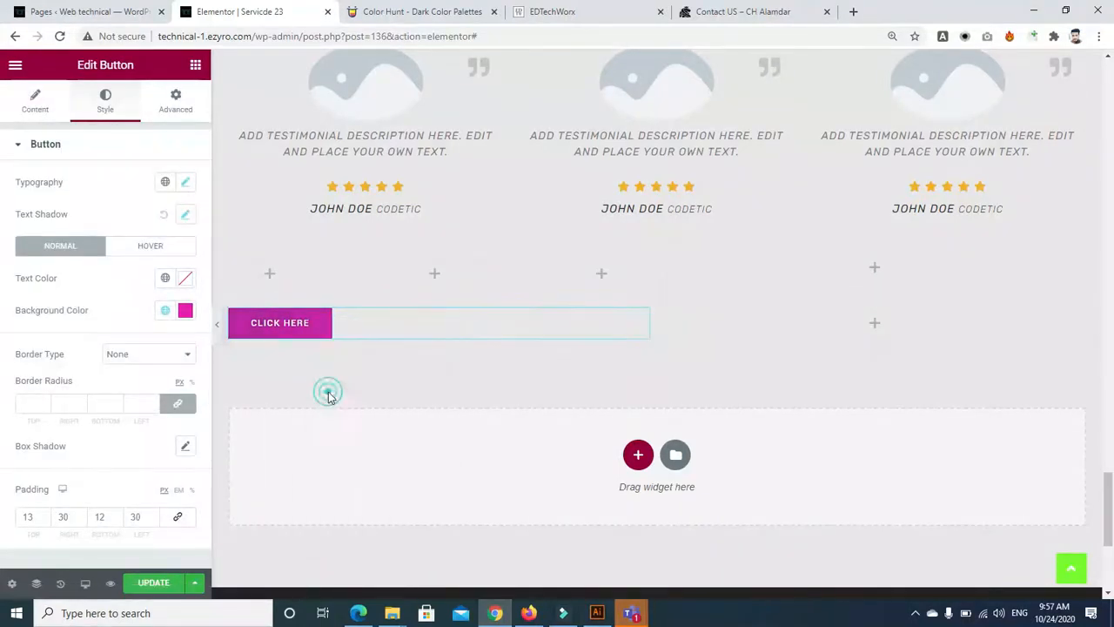
right_click(789, 332)
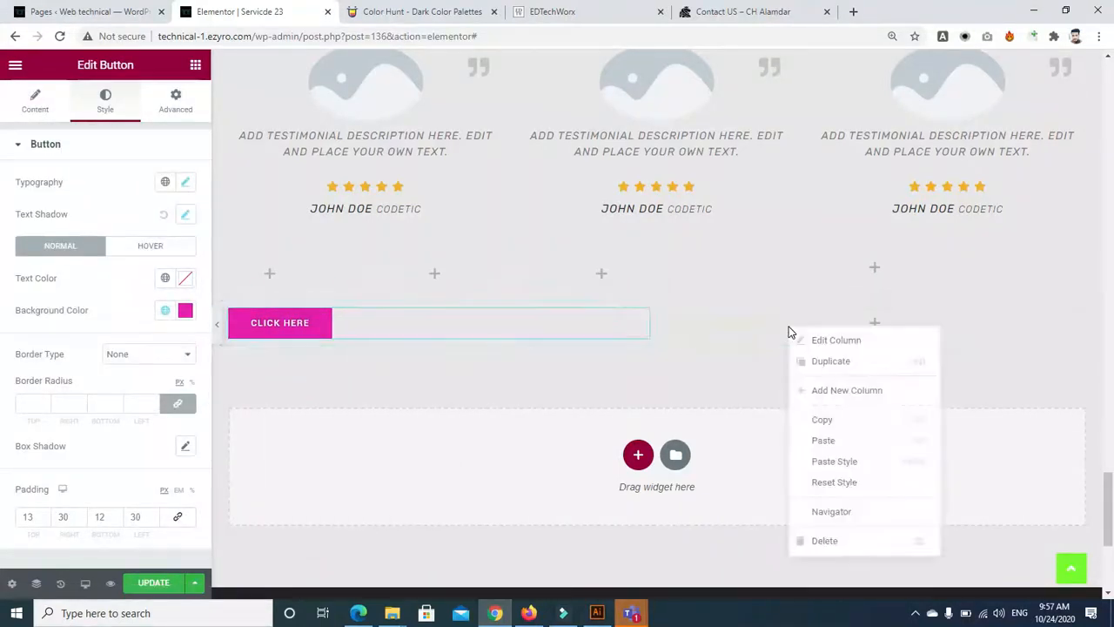
left_click(818, 442)
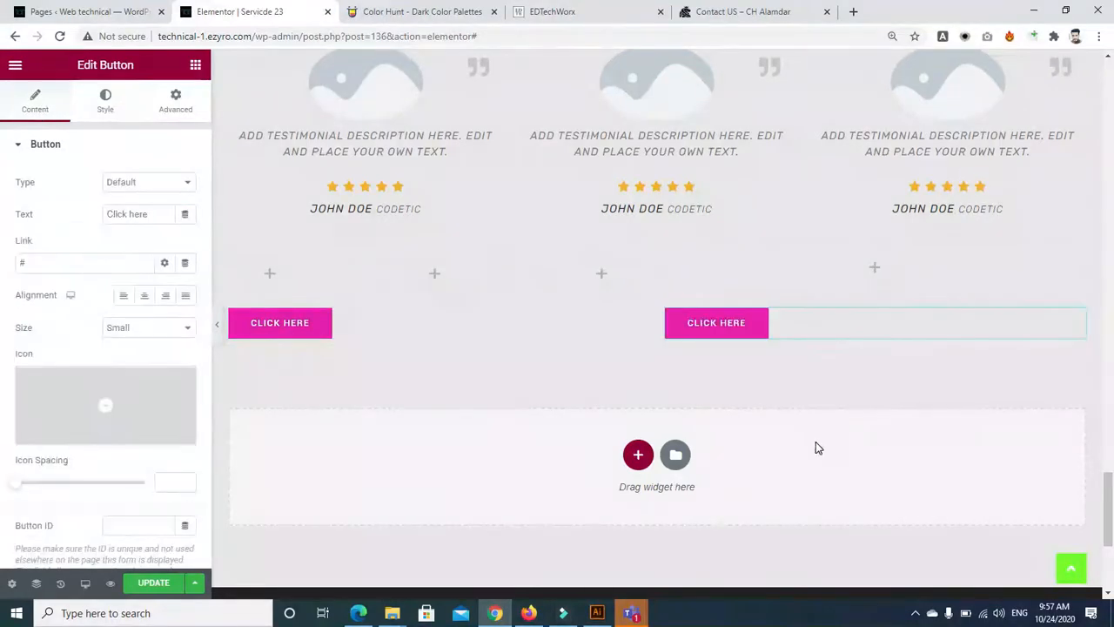
Set the second button's border radius to 33 px on all corners
left_click(754, 326)
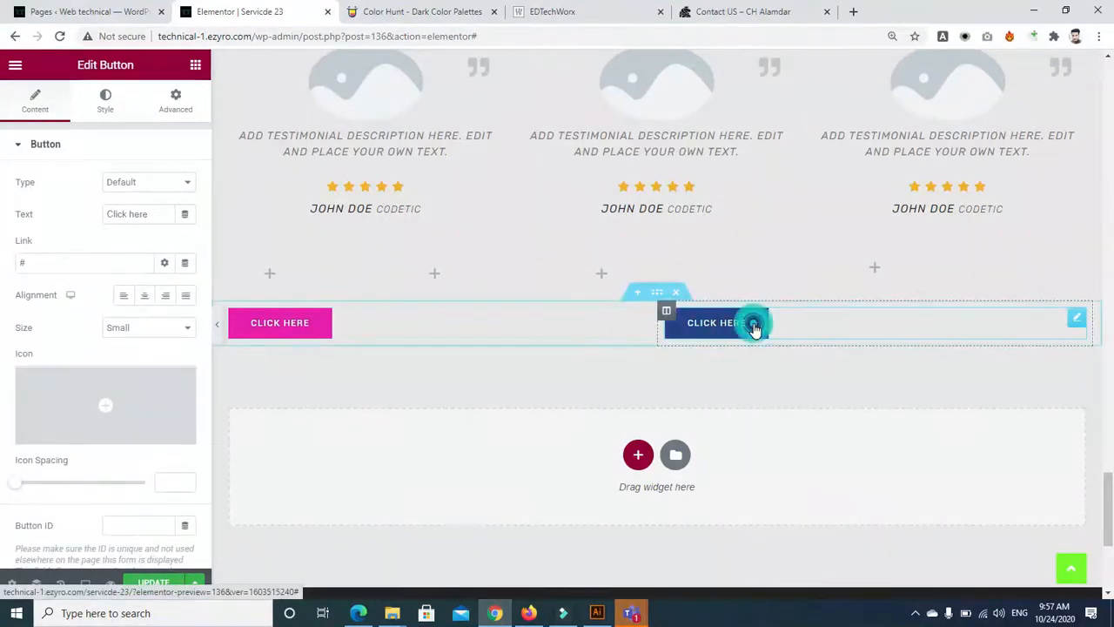
left_click(106, 100)
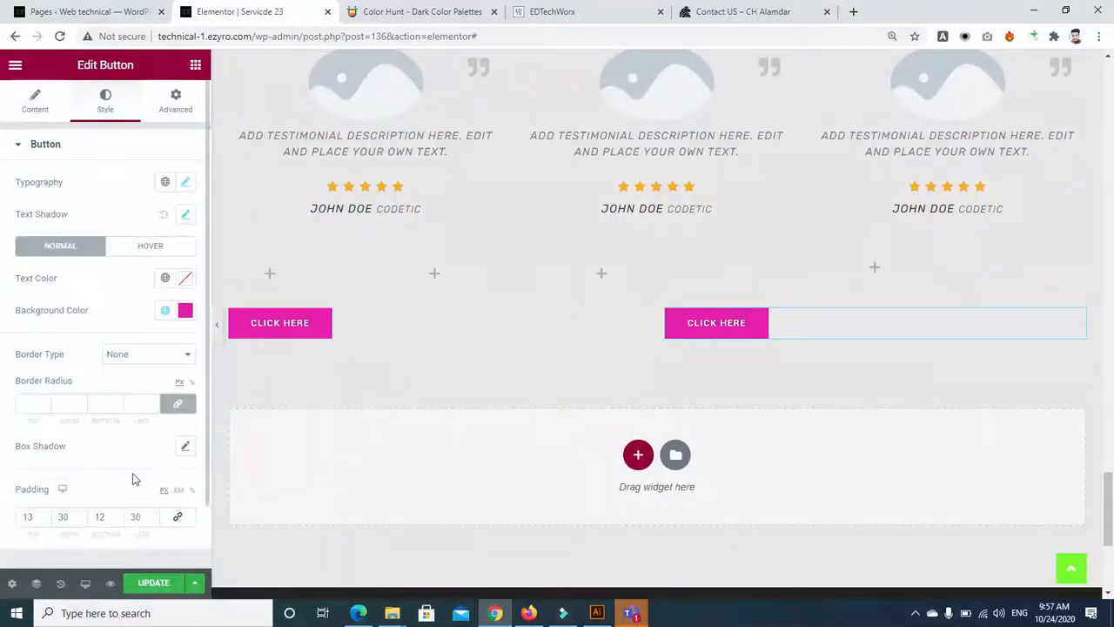
left_click(173, 404)
double_click(45, 401)
double_click(46, 401)
double_click(45, 401)
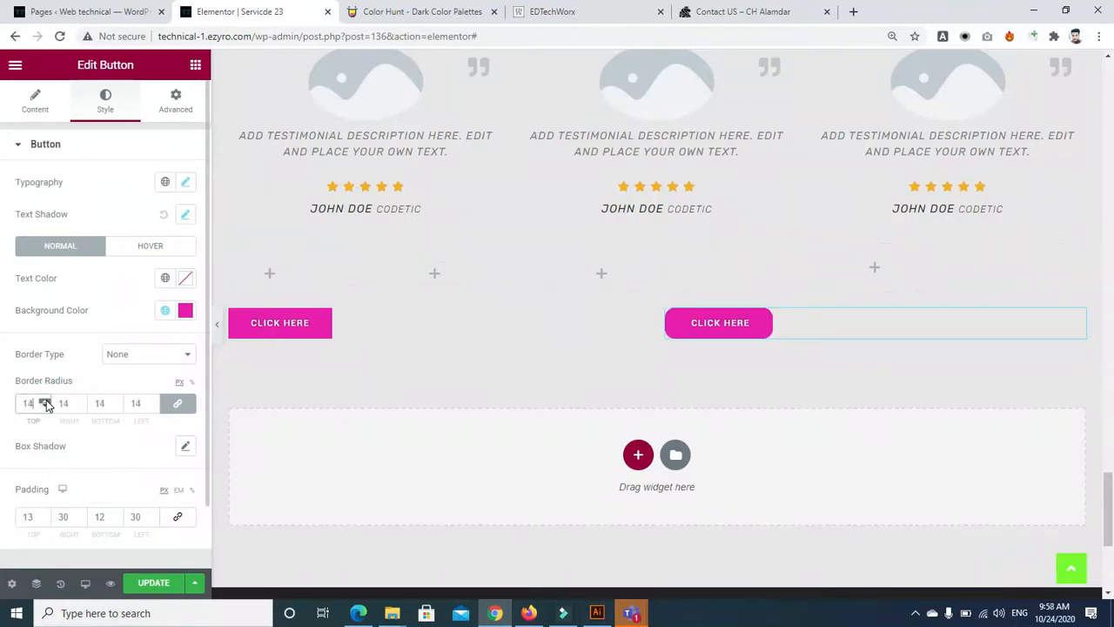
double_click(45, 402)
double_click(45, 401)
double_click(45, 402)
double_click(46, 402)
left_click(45, 401)
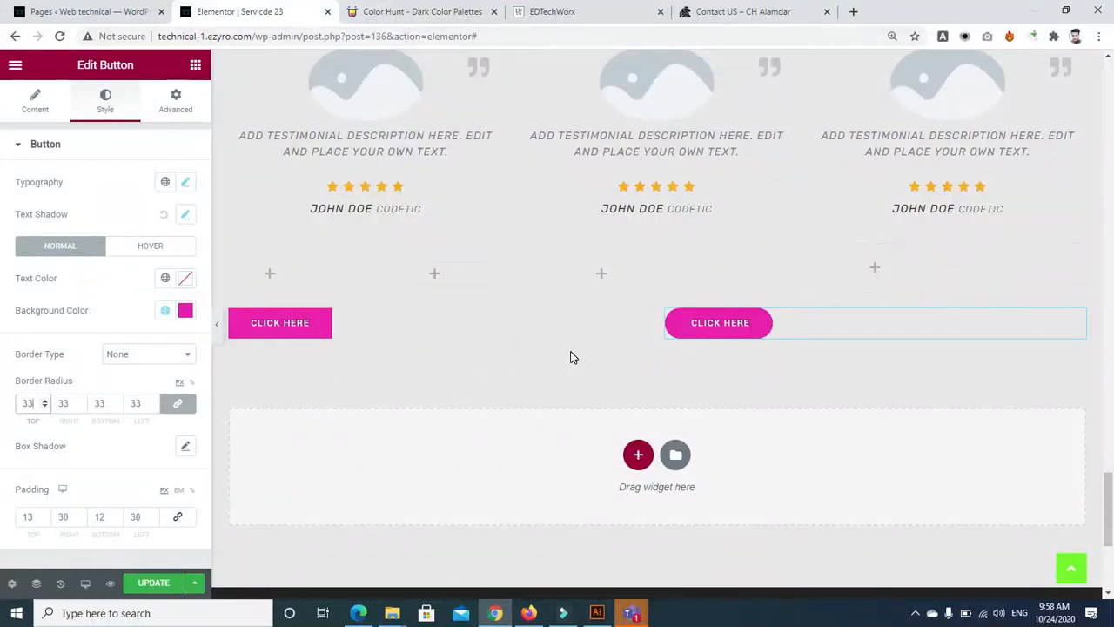
Try centre alignment for the first button, and align it to the right of its column
left_click(308, 334)
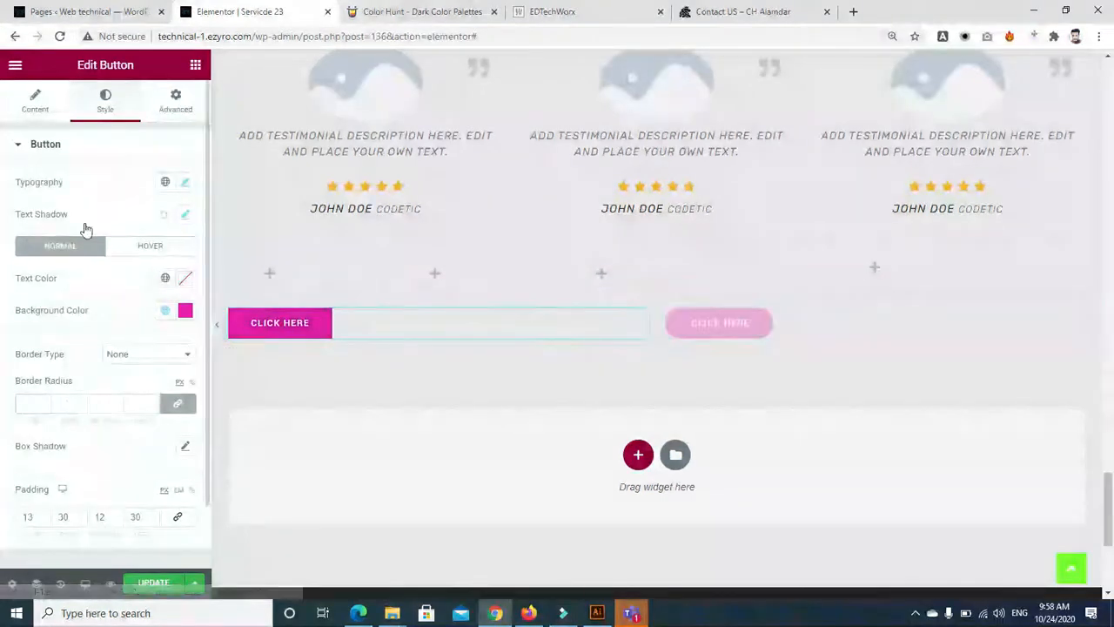
left_click(35, 102)
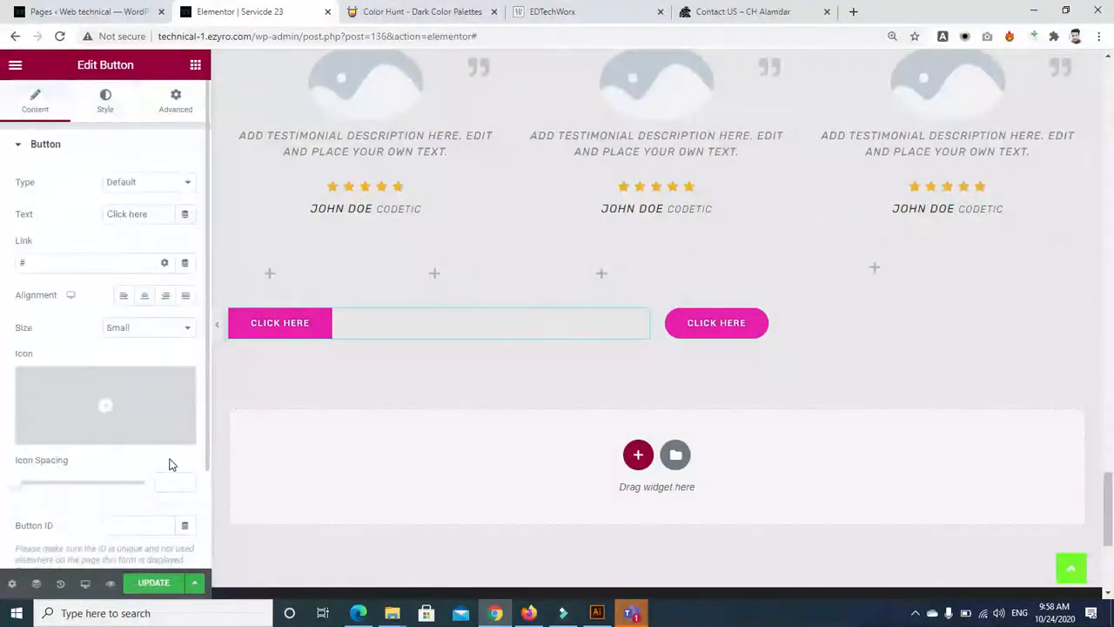
left_click(145, 297)
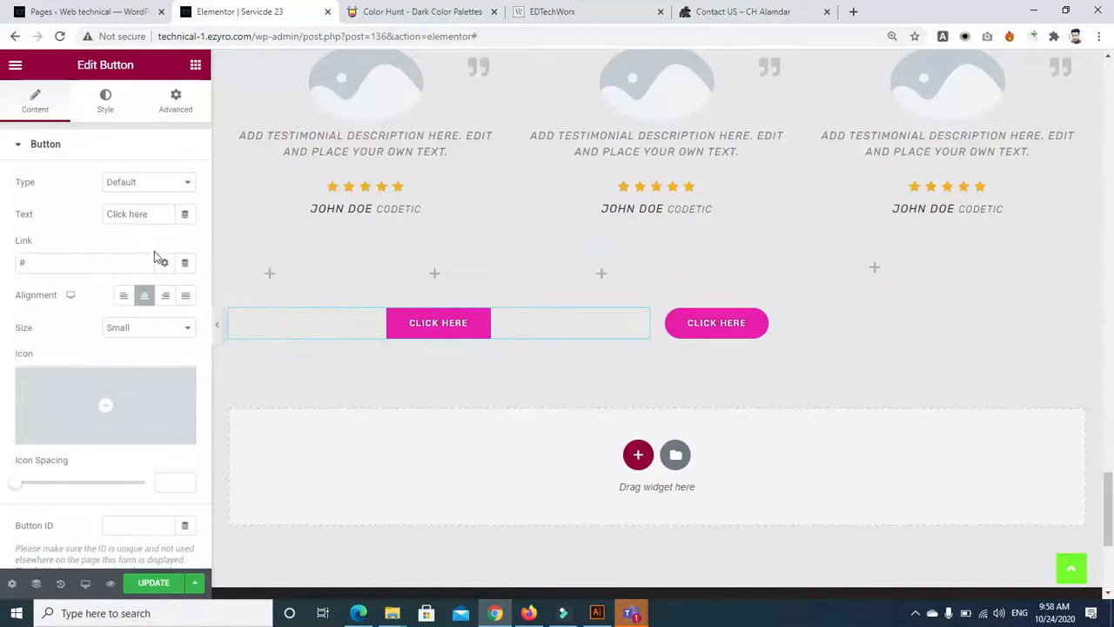
left_click(165, 297)
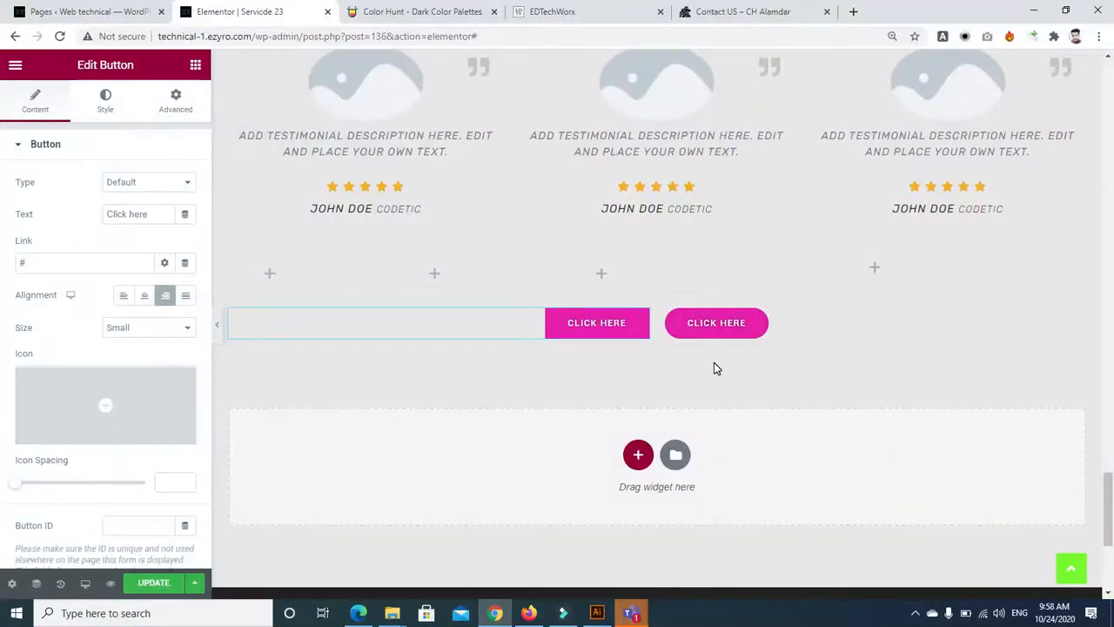
scroll(995, 399, "up", 15)
scroll(759, 273, "down", 1)
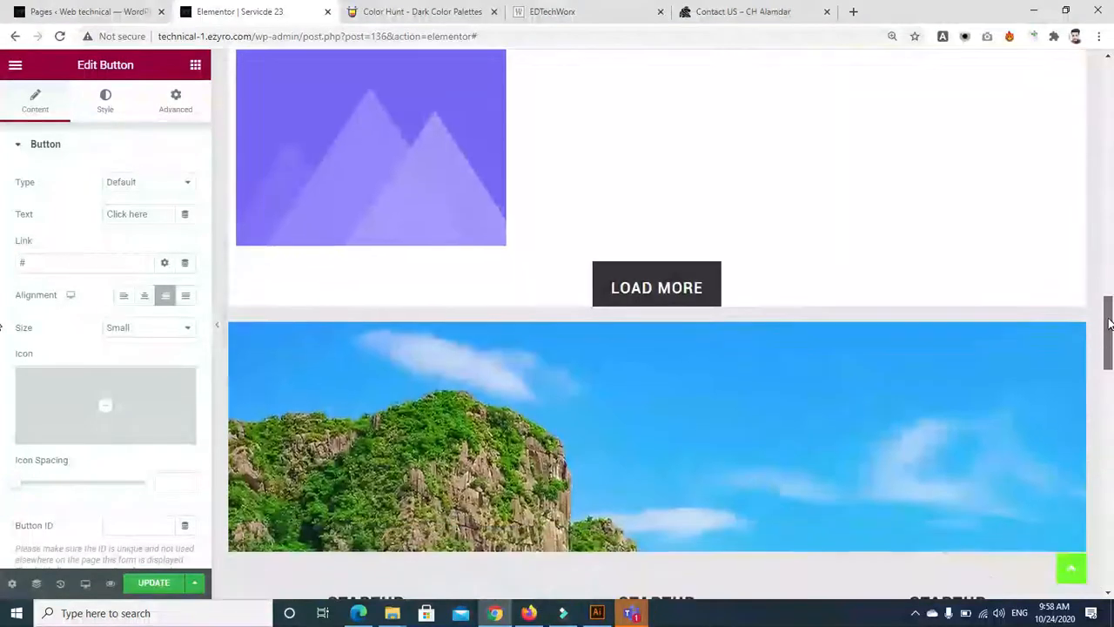
left_click_drag(1111, 342, 1110, 197)
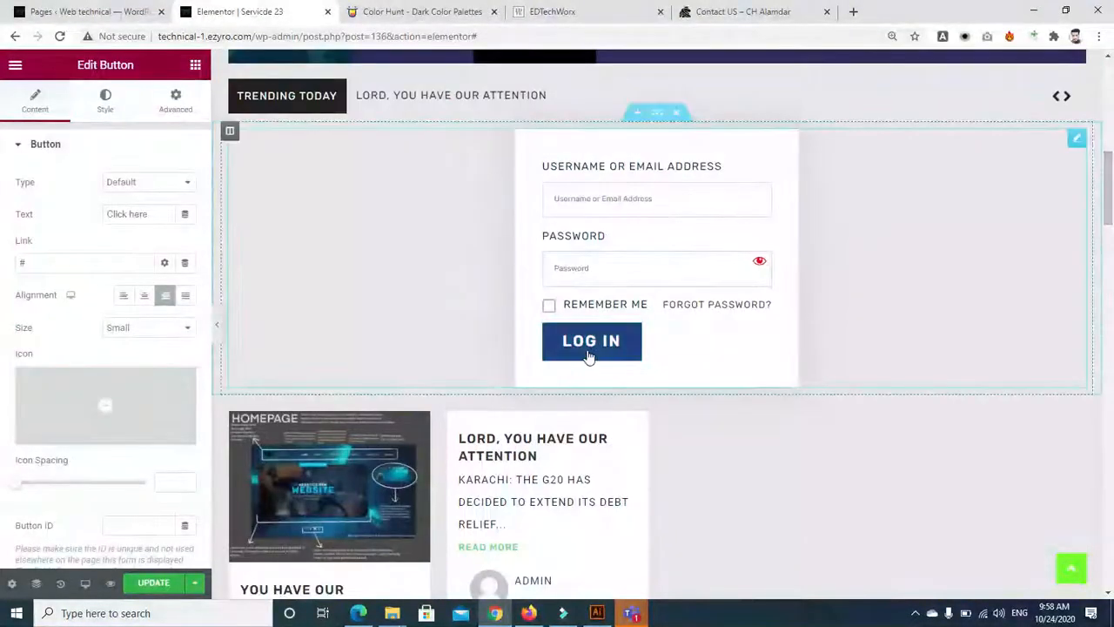
left_click_drag(1111, 199, 1111, 513)
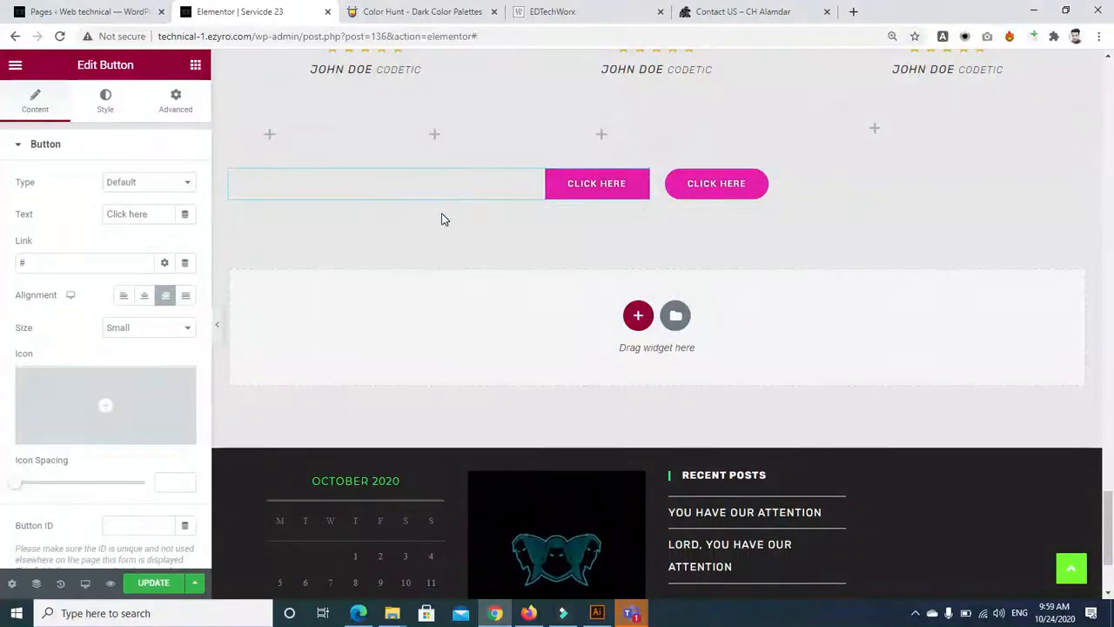
Give the first button a solid border and set its linked width to 0 on all sides
left_click(104, 103)
left_click(152, 356)
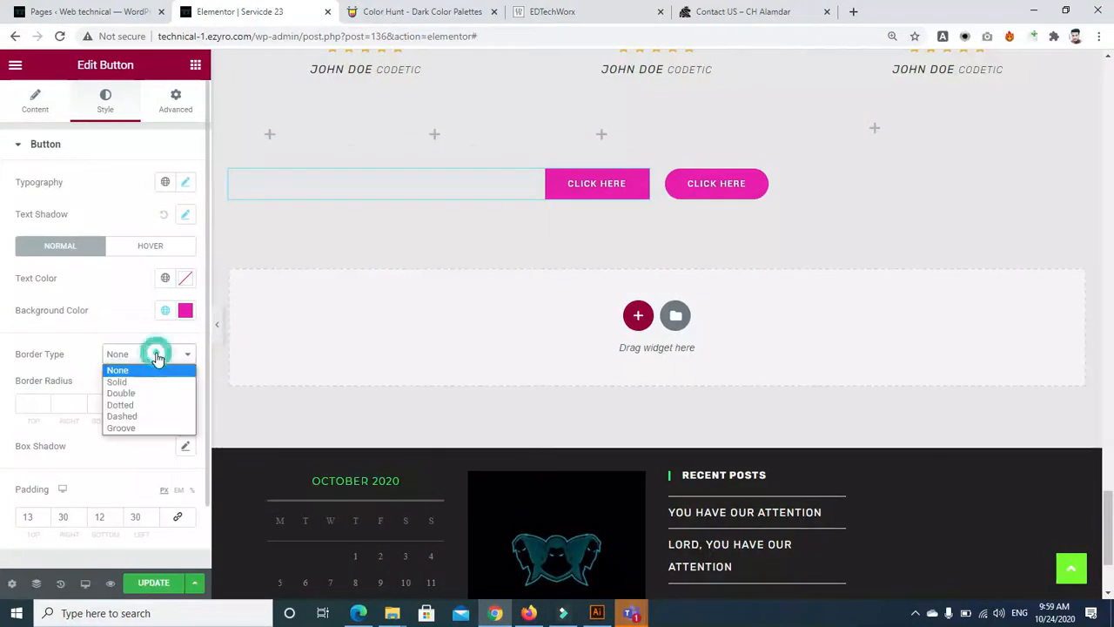
left_click(149, 380)
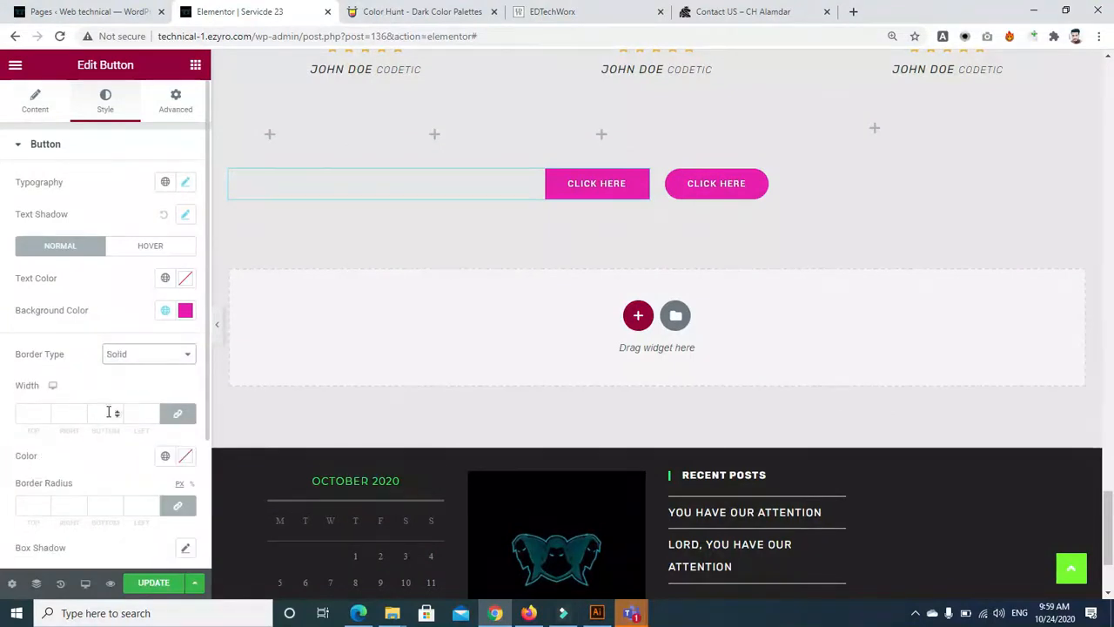
left_click(43, 412)
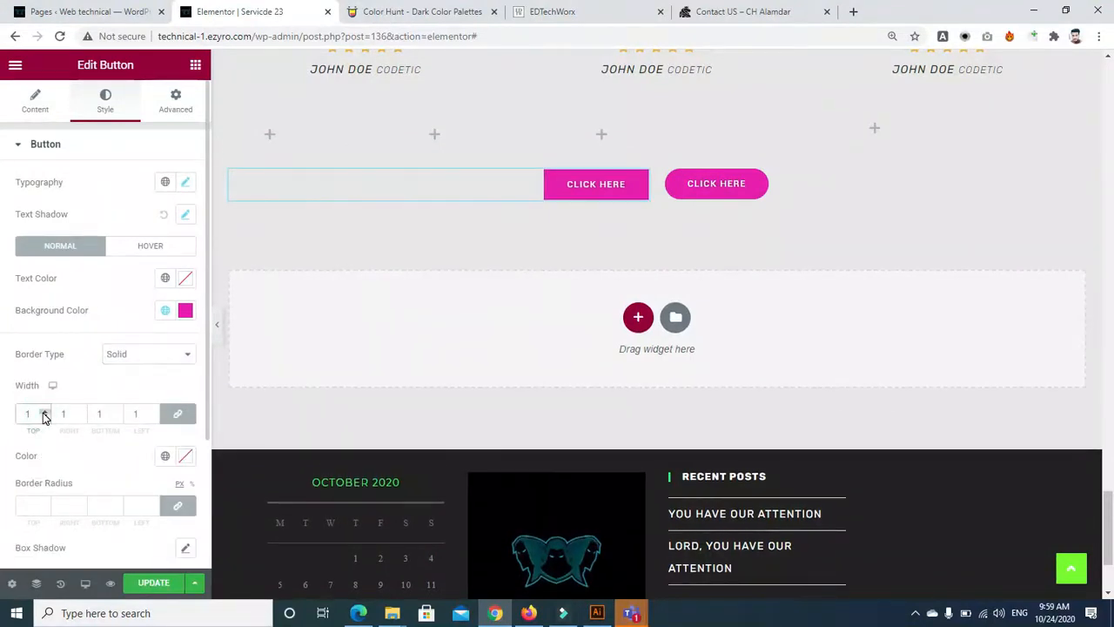
left_click(45, 418)
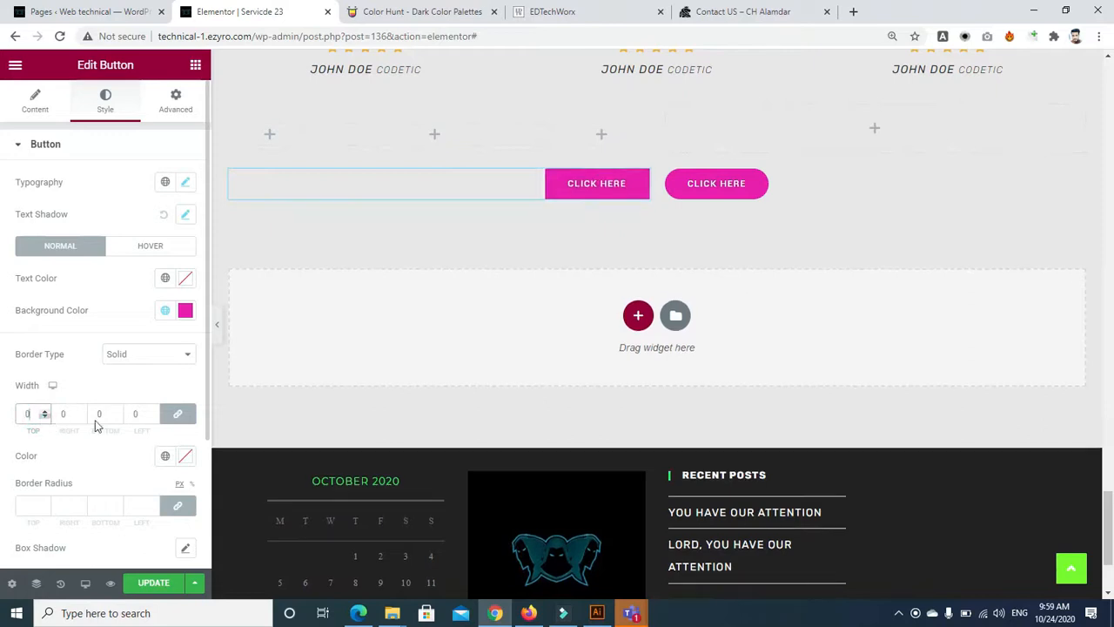
Unlink the border width values and set the first button's top border width to 4
left_click(180, 416)
left_click(45, 411)
left_click(45, 411)
left_click(45, 411)
left_click(45, 411)
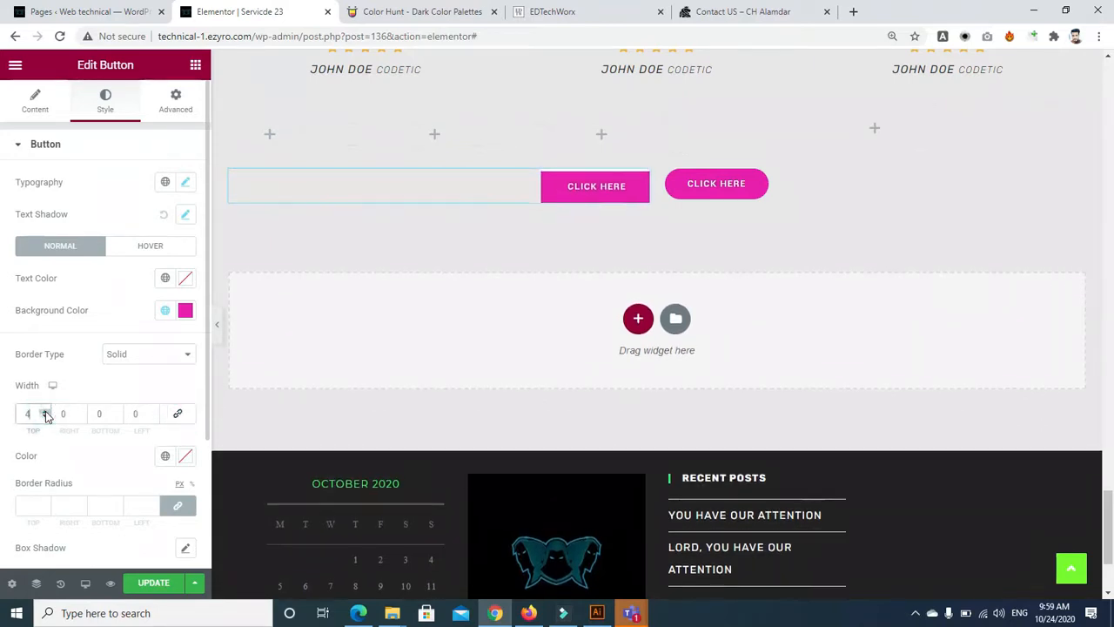
Set the first button's bottom border width to 4
left_click(117, 411)
left_click(117, 411)
left_click(117, 411)
left_click(116, 411)
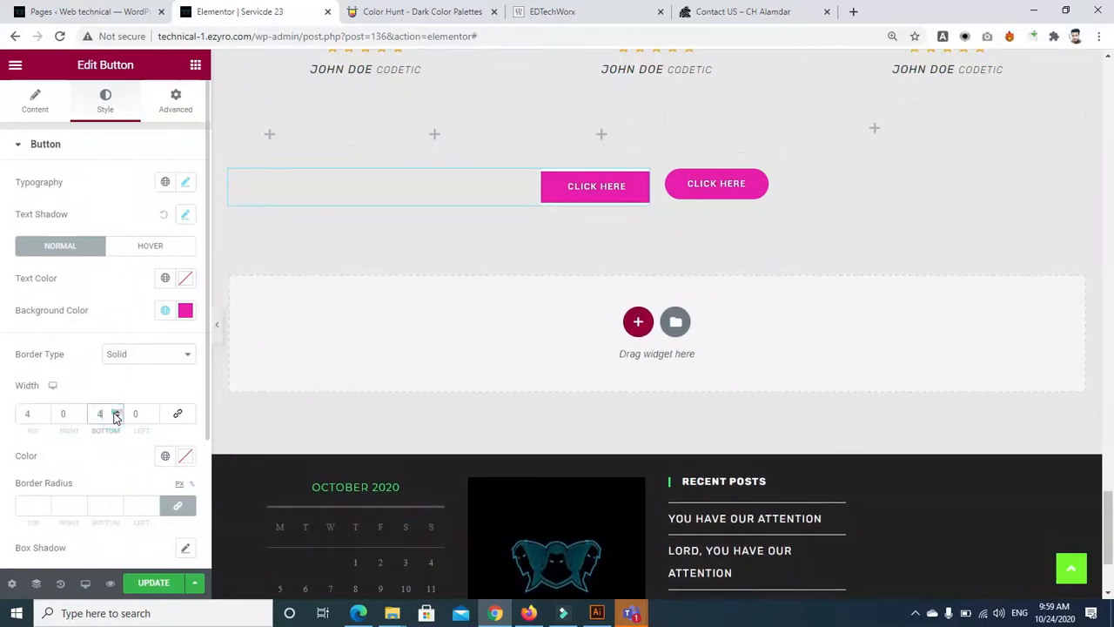
left_click(117, 411)
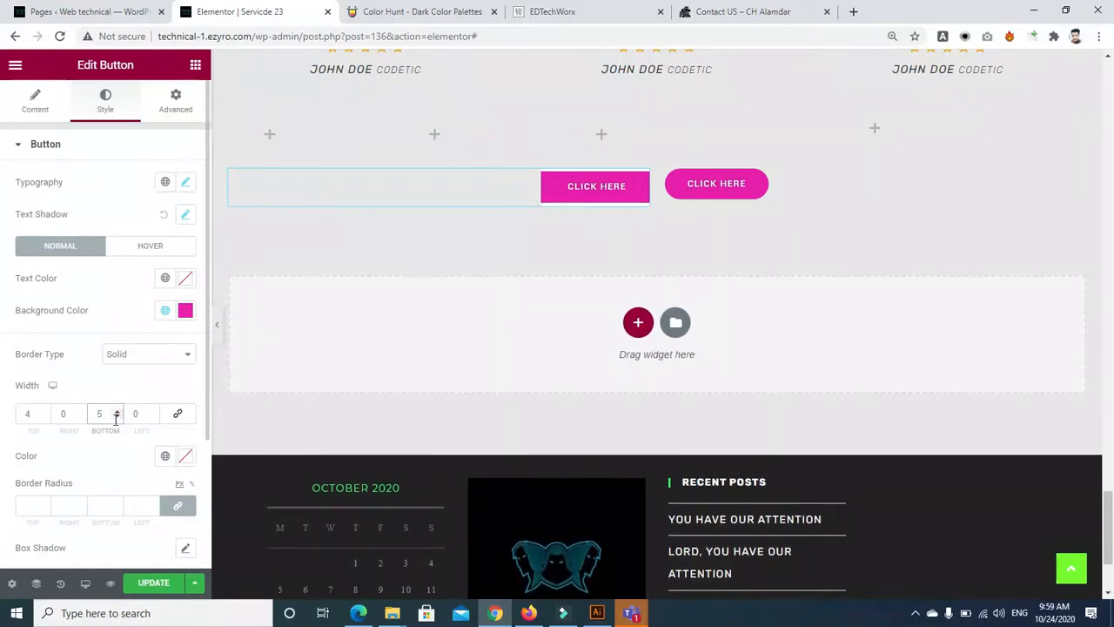
left_click(117, 411)
left_click(116, 418)
left_click(117, 418)
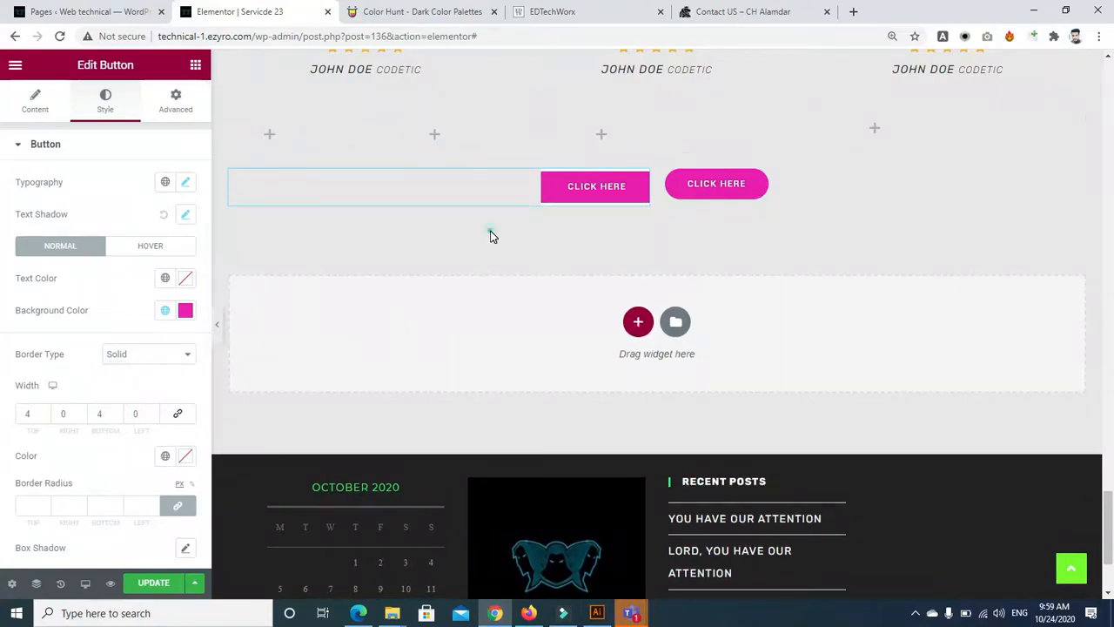
Try a dark muted purple background colour on the square button and undo the change
left_click(709, 183)
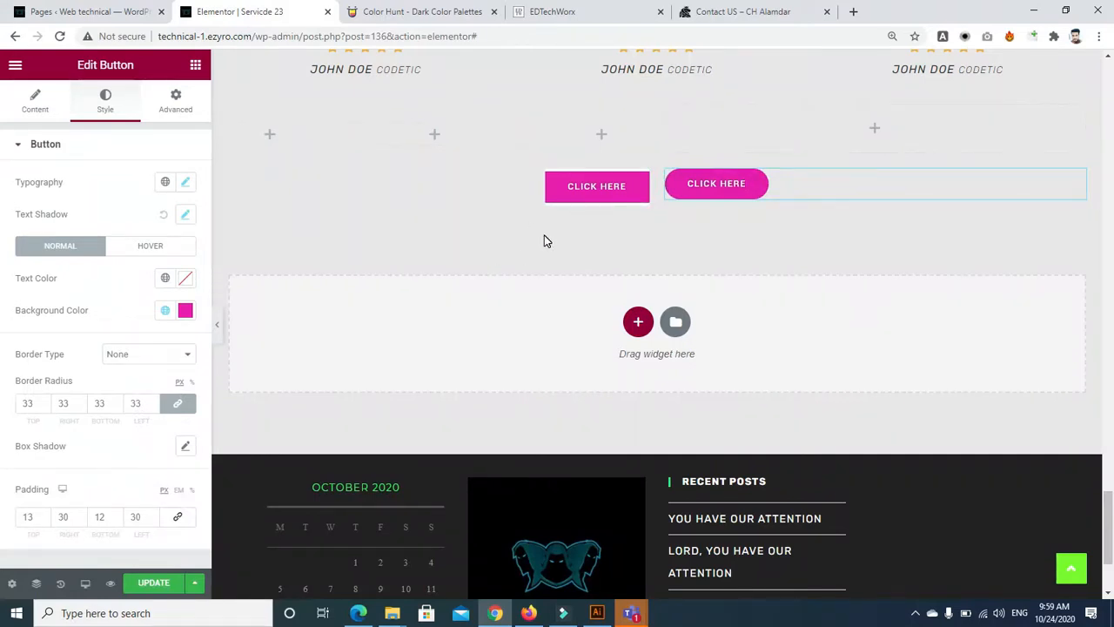
left_click(603, 197)
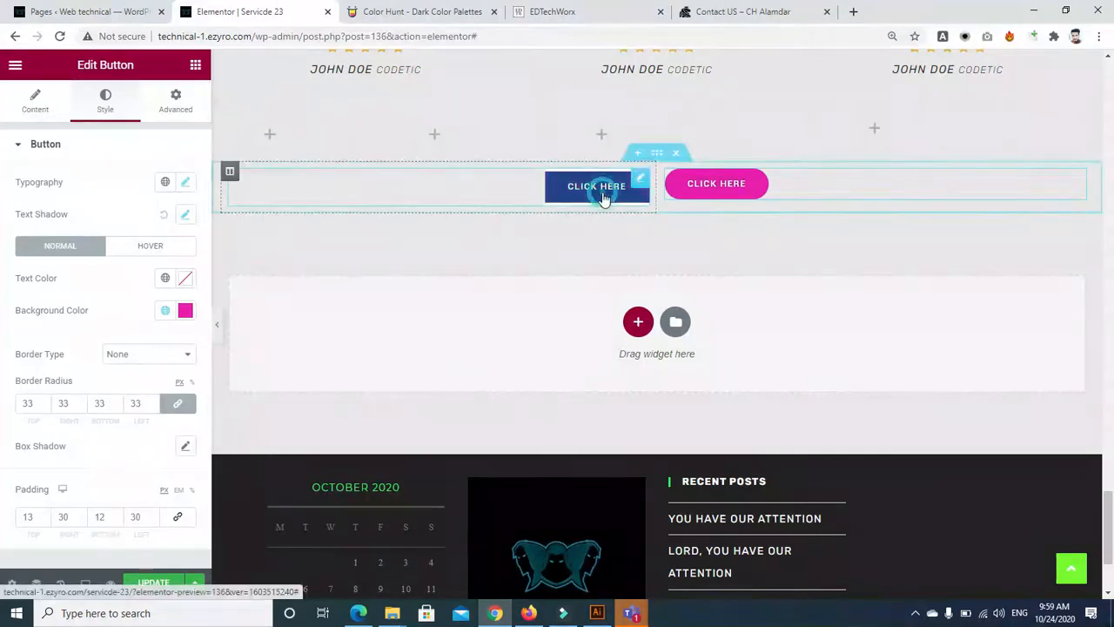
left_click(186, 311)
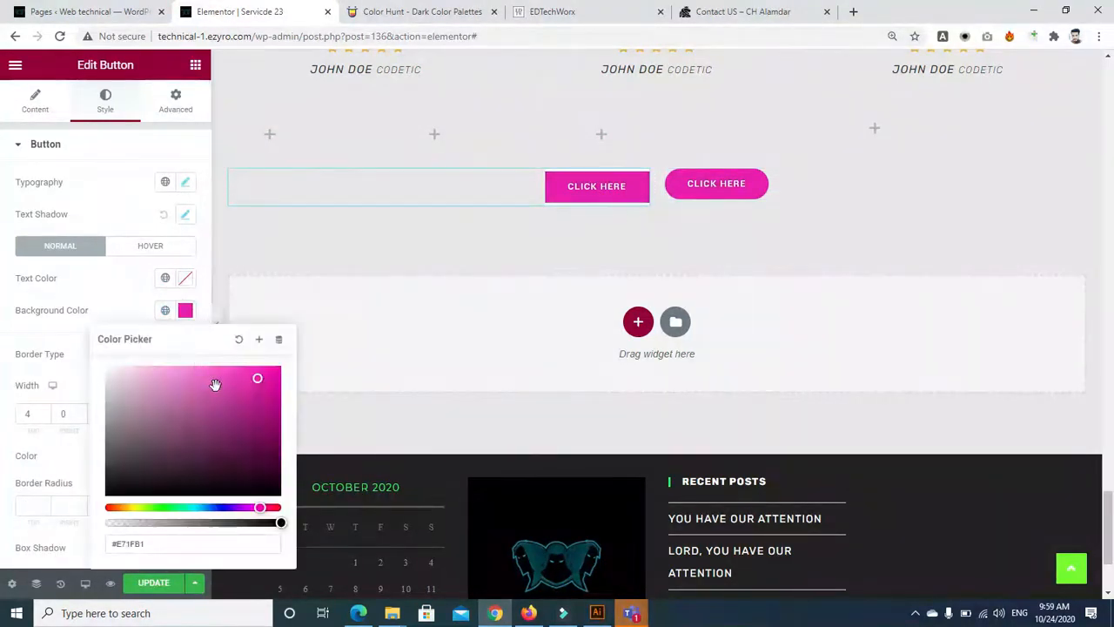
left_click(143, 450)
left_click(174, 452)
left_click(224, 463)
left_click(118, 291)
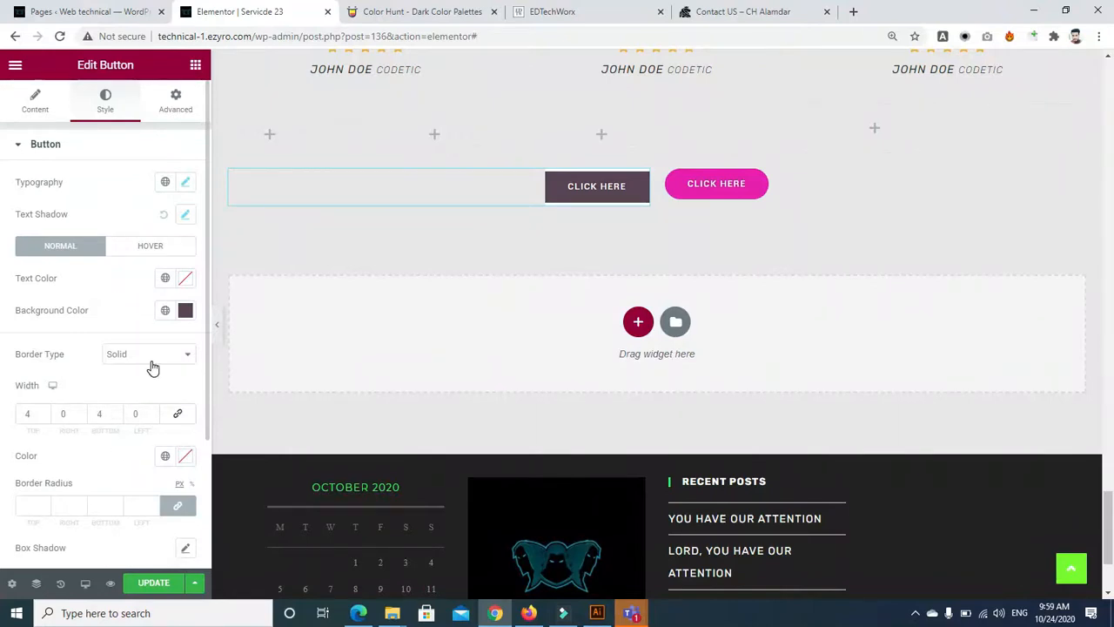
key("ctrl+z")
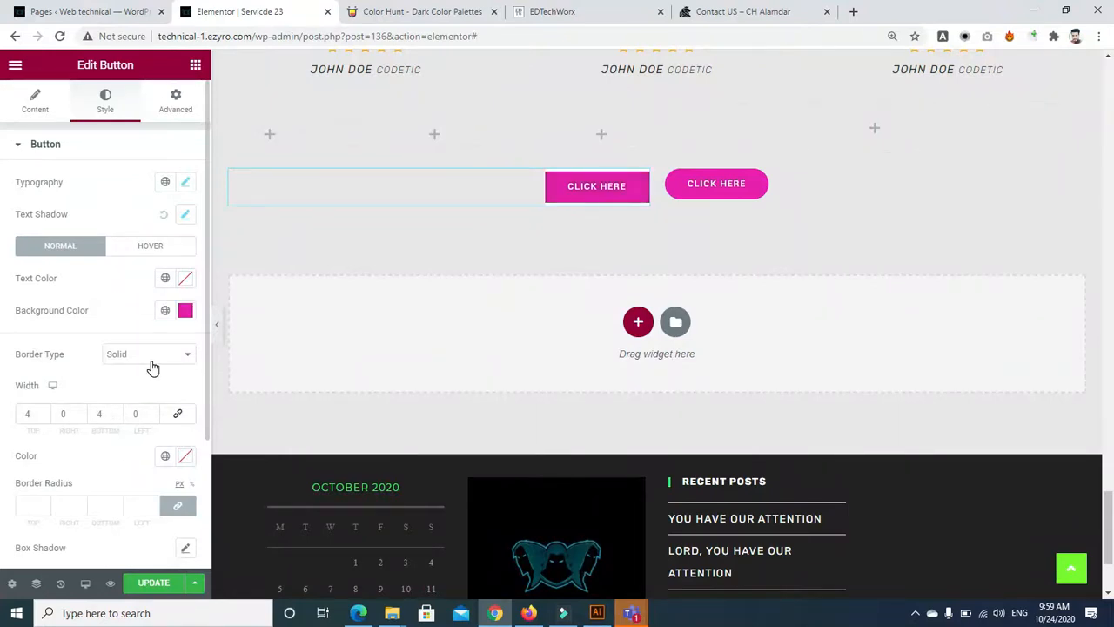
Set the square button's border colour to a bright purple near #B236C6 and shift its hue slightly towards pink
left_click(186, 458)
left_click(190, 339)
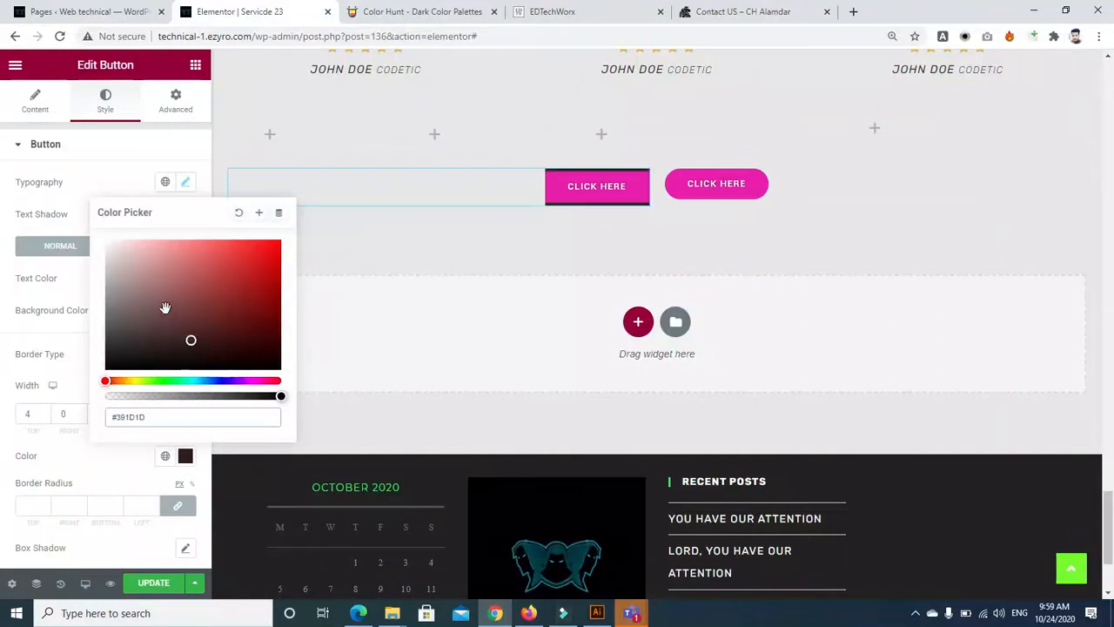
left_click_drag(137, 340, 162, 342)
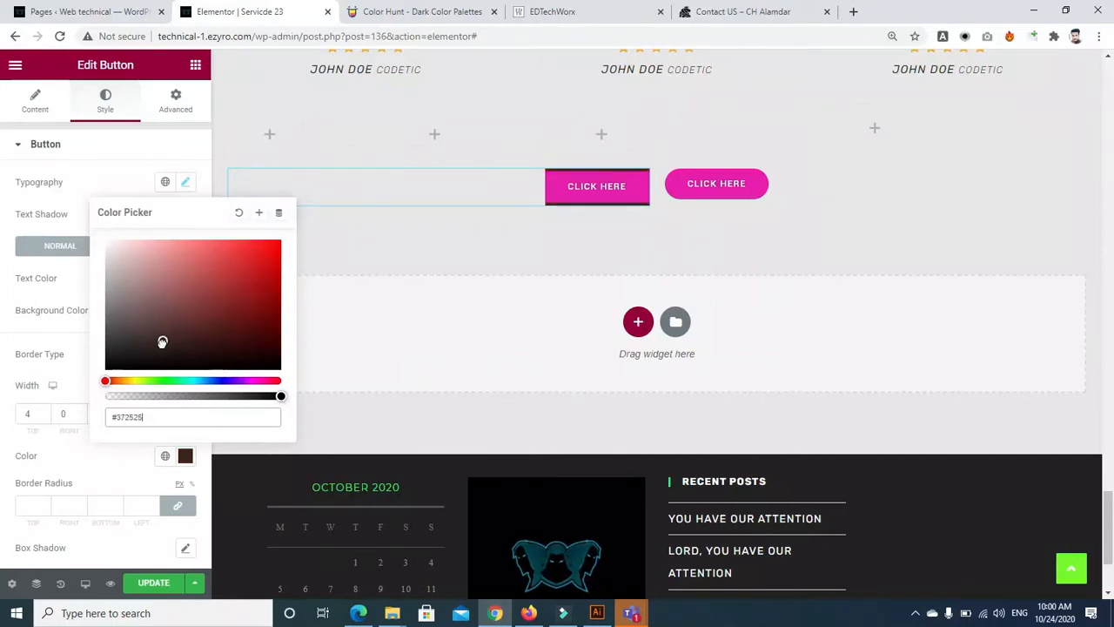
left_click(249, 380)
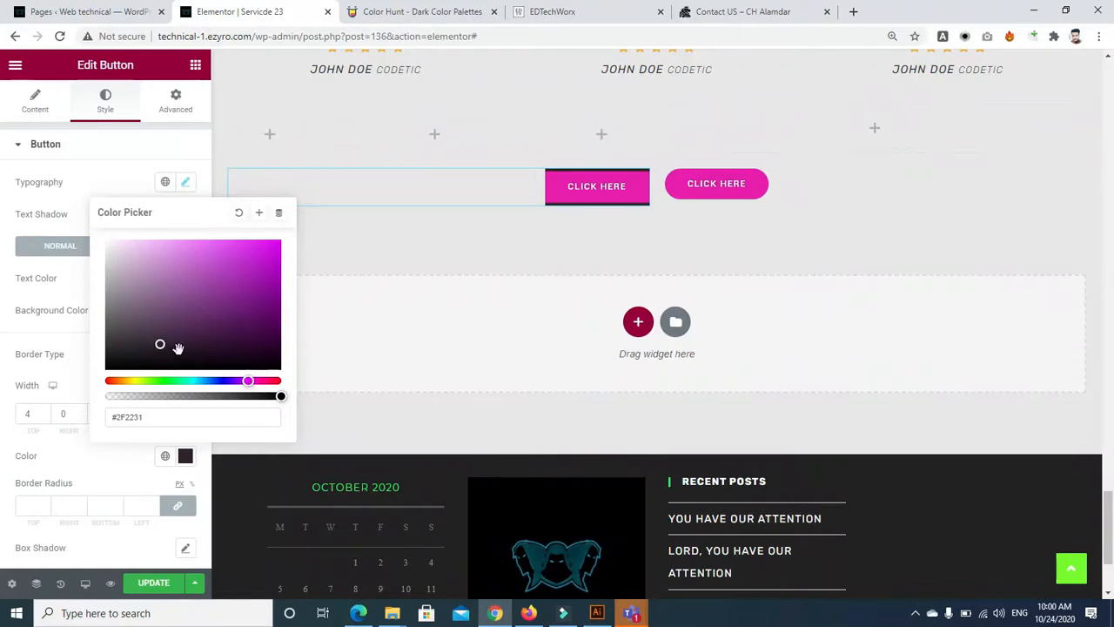
left_click_drag(161, 346, 234, 268)
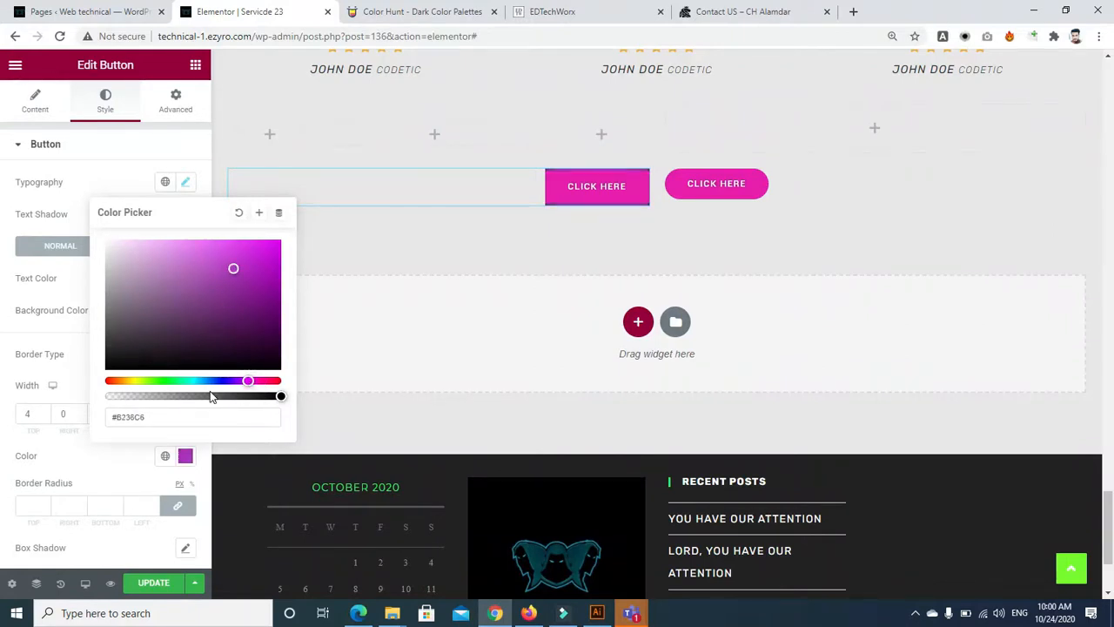
mouse_move(249, 381)
left_mouse_down()
mouse_move(179, 376)
mouse_move(172, 363)
mouse_move(263, 380)
left_mouse_up()
Look at the dark palettes on Color Hunt and switch to the WordPress Pages list
left_click(370, 19)
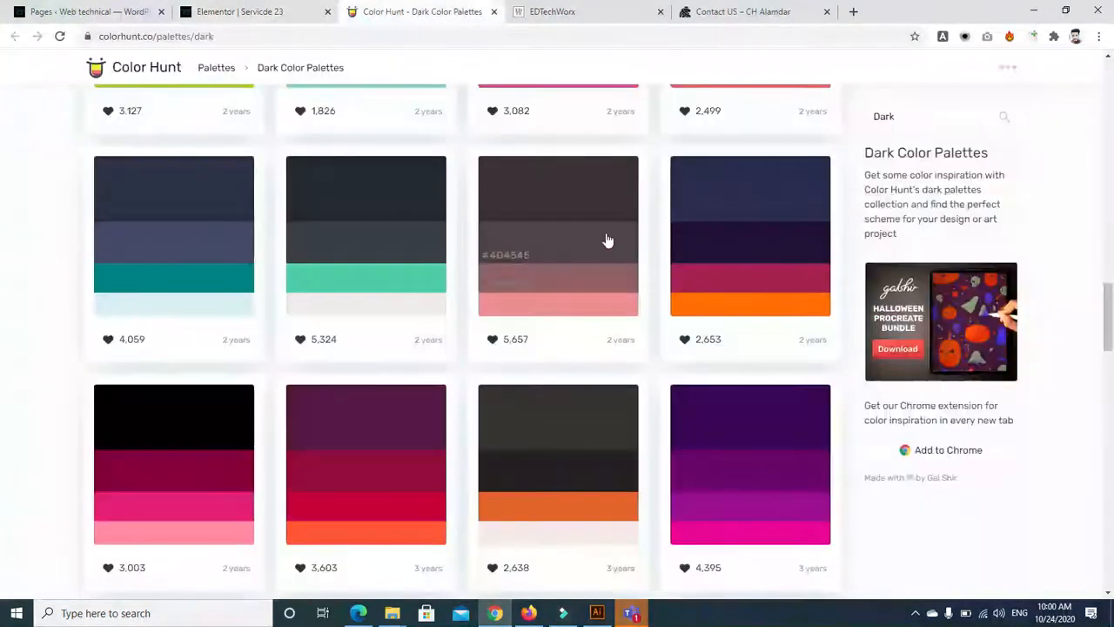
left_click(709, 317)
left_click(245, 13)
left_click(148, 6)
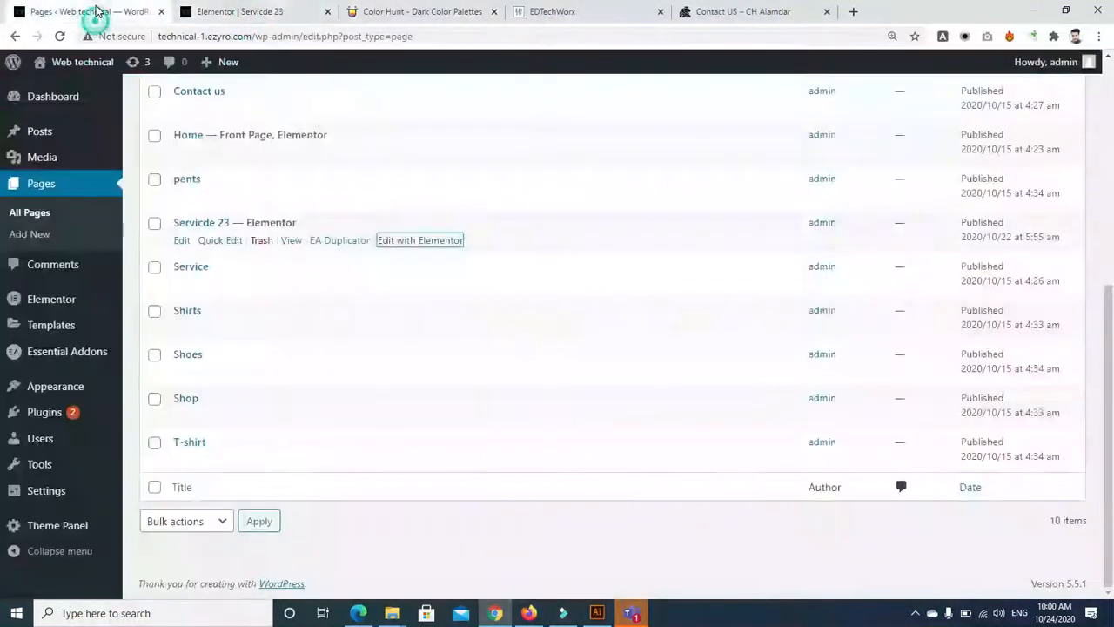
Return to the Elementor page and try orange ff6c00, then a dark brown shade, as the square button's border colour
left_click(225, 13)
left_click(191, 418)
triple_click(190, 418)
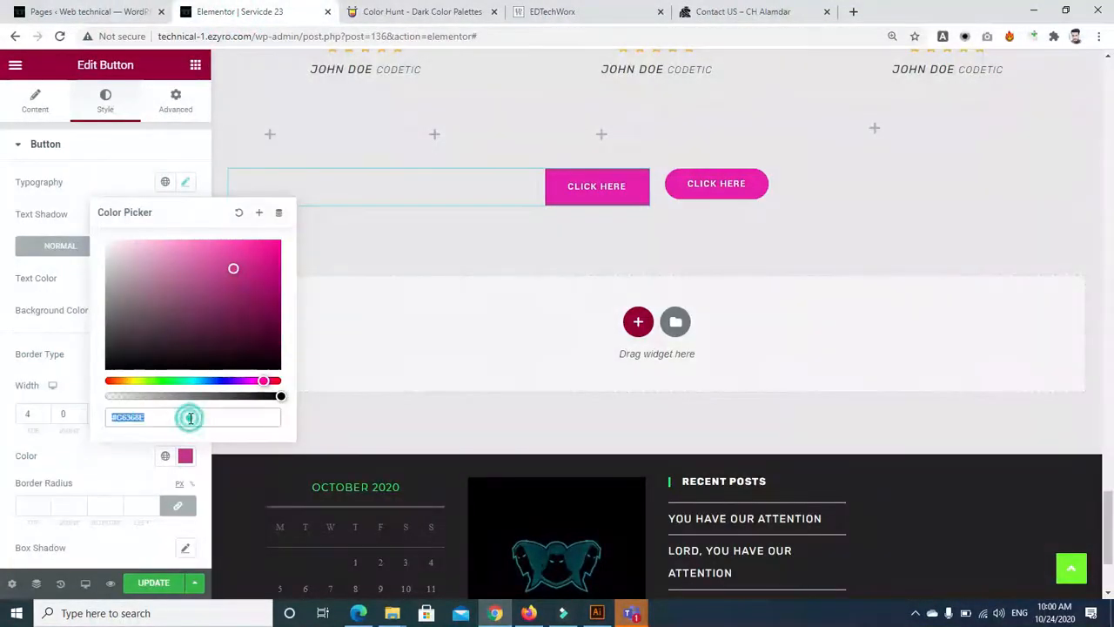
key("ctrl+v")
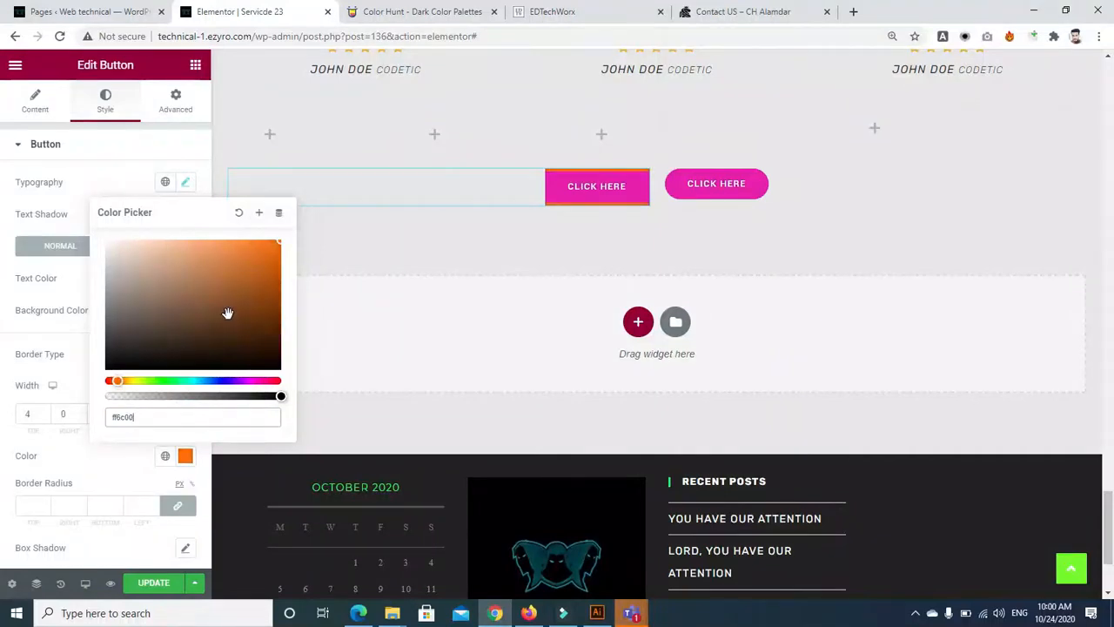
left_click_drag(277, 242, 199, 321)
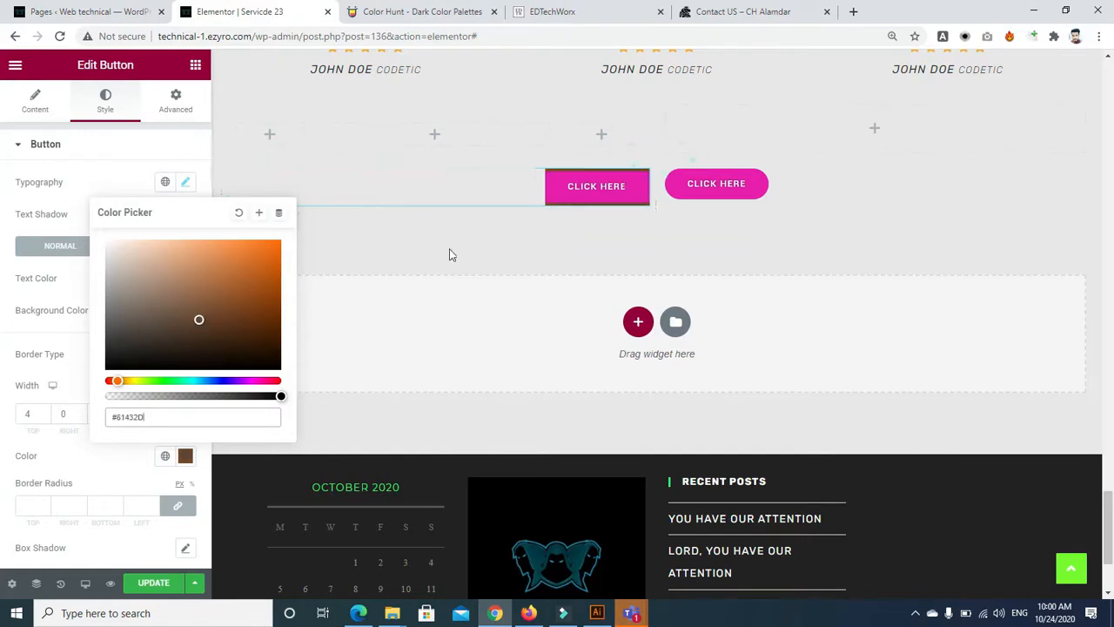
Clear the square button's border colour without saving a new global colour
left_click(236, 213)
left_click(256, 214)
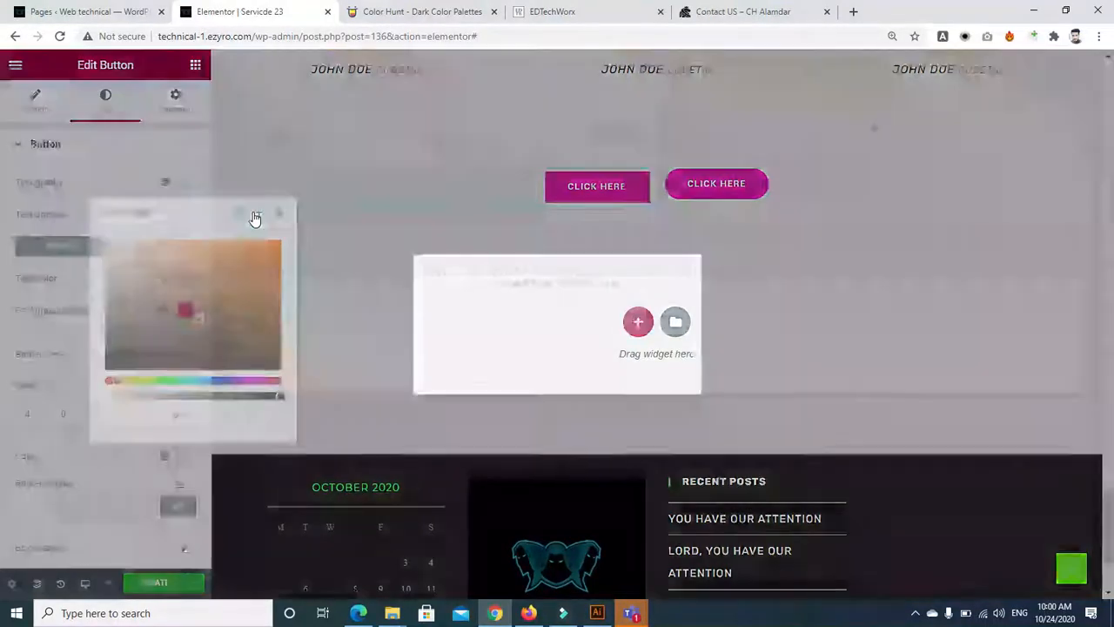
left_click(492, 375)
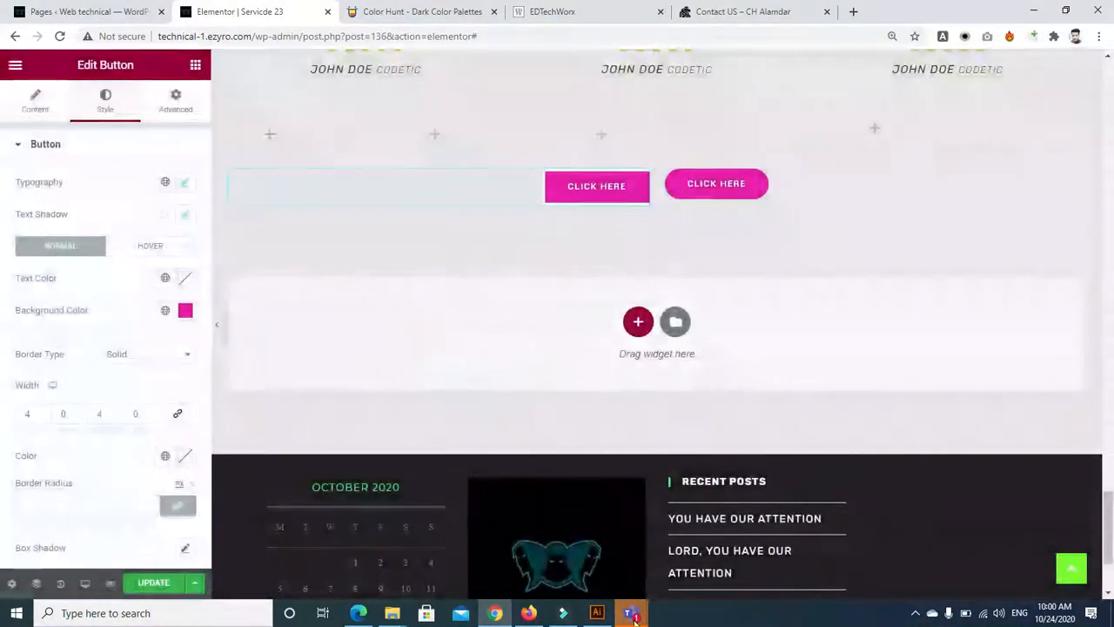
Set the rounded button's border type to Solid
mouse_move(634, 618)
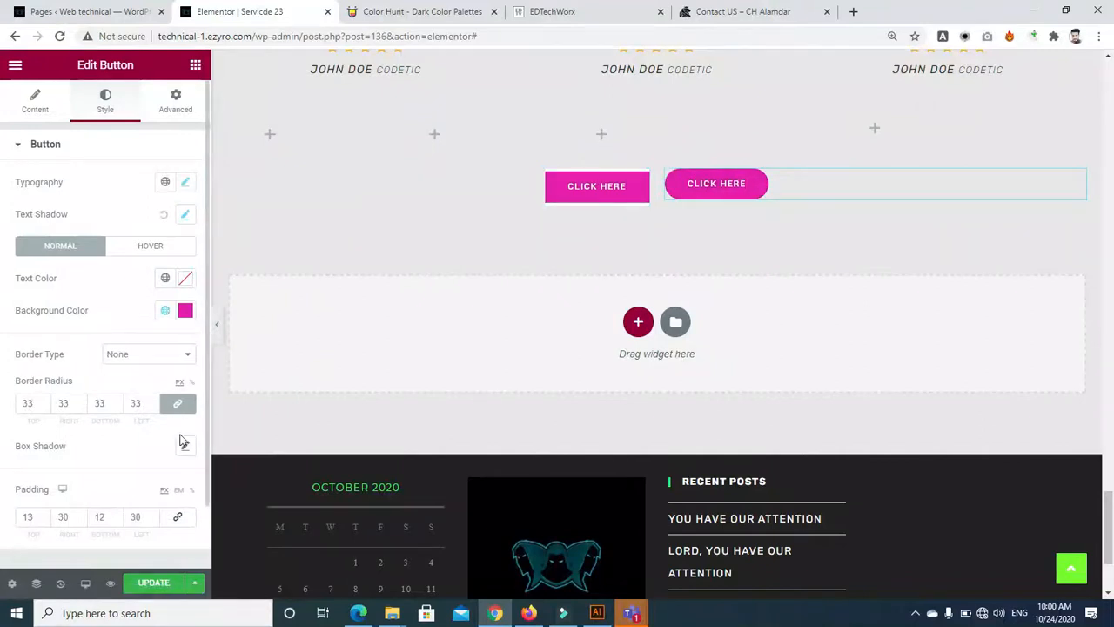
left_click(183, 358)
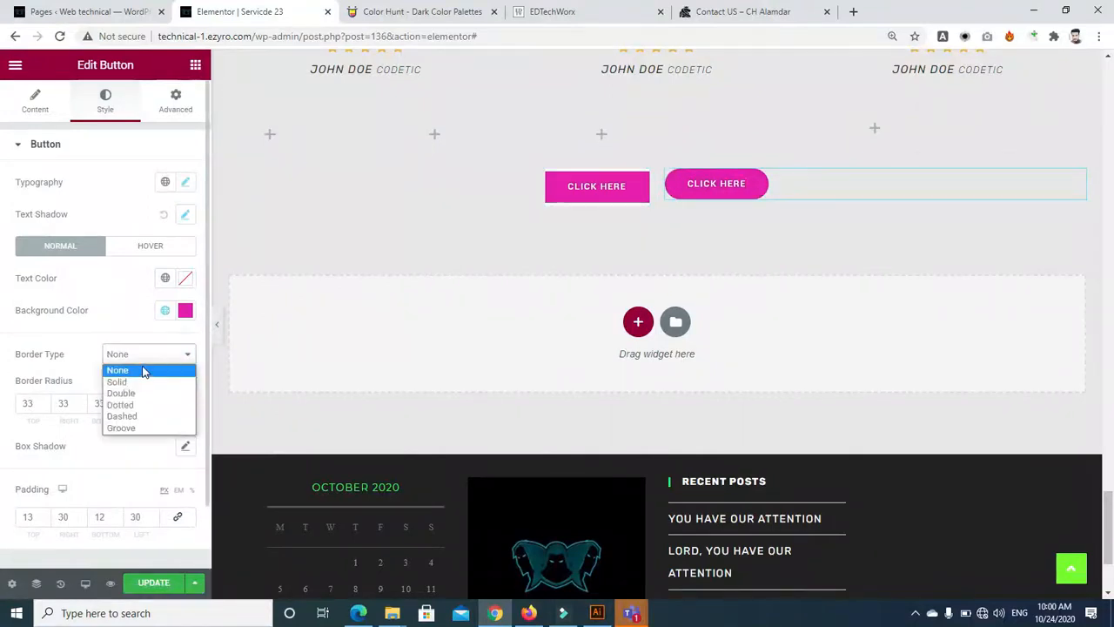
left_click(141, 382)
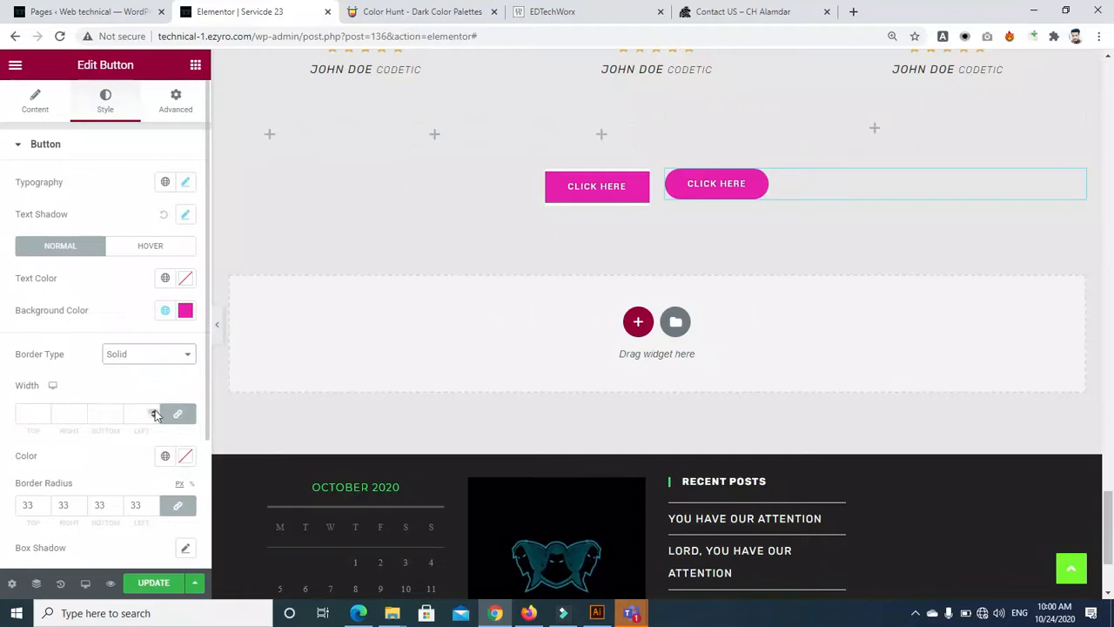
Try a border width of 2 on all sides of the rounded button in near-black #0C0A0A
left_click(45, 412)
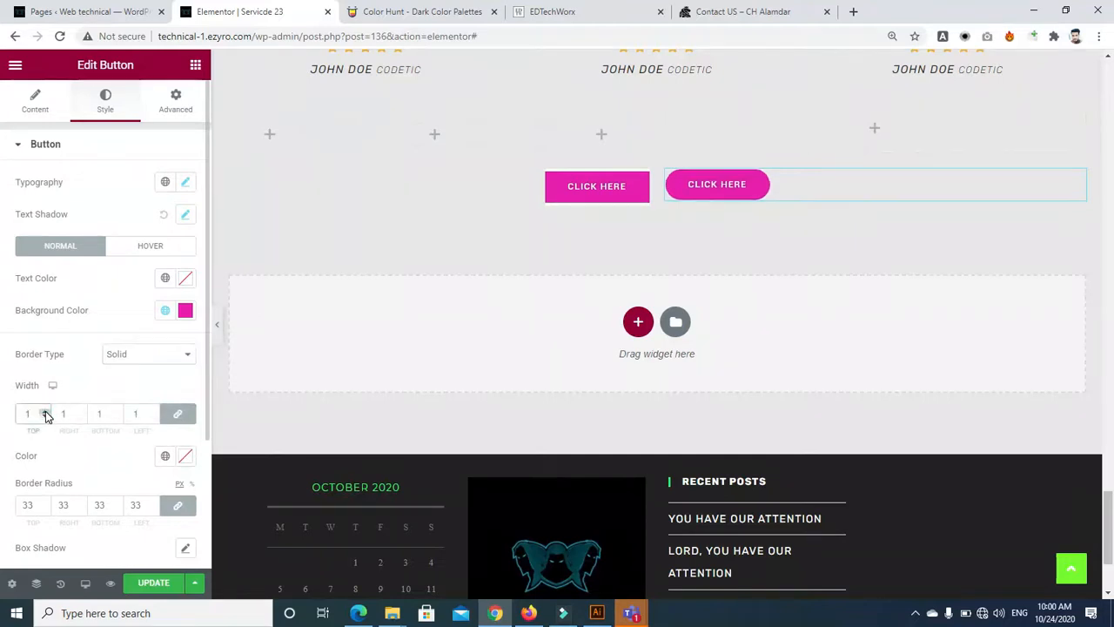
left_click(46, 412)
left_click(184, 309)
left_click(184, 310)
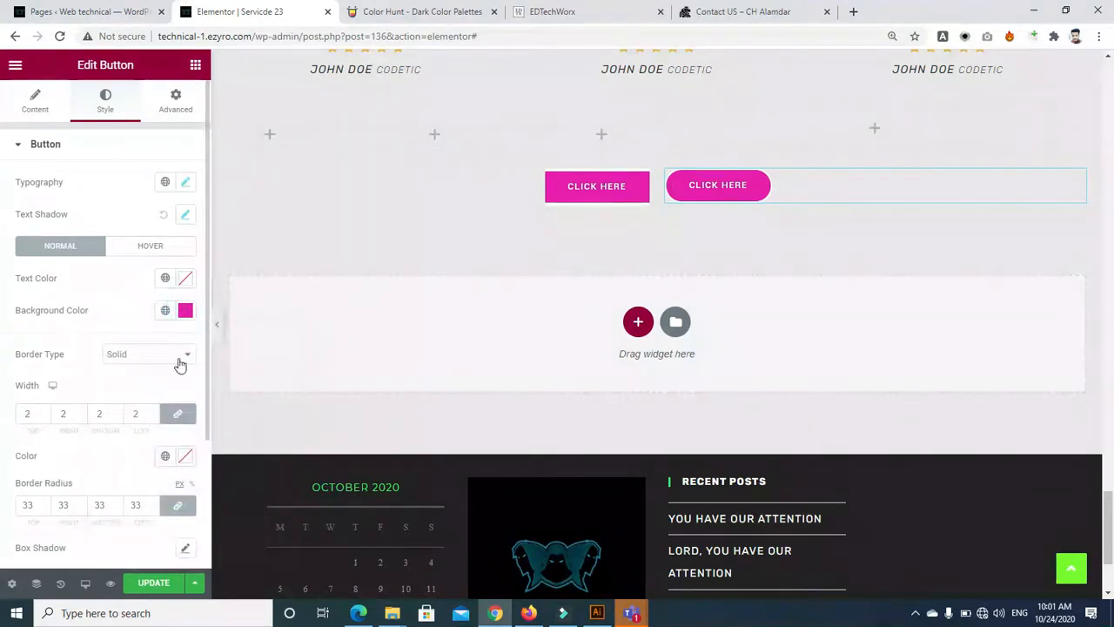
left_click(185, 460)
left_click(123, 364)
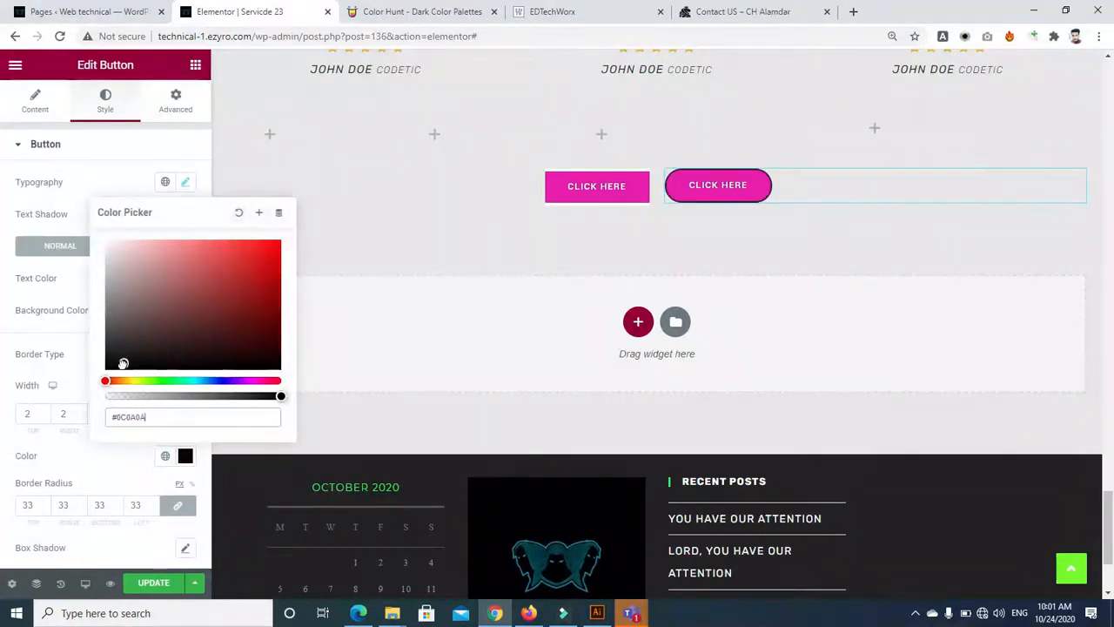
Try green #2FDE24 and other hues for the rounded button's border, ending on black #000000
left_click_drag(120, 241, 223, 273)
left_click_drag(278, 236, 162, 382)
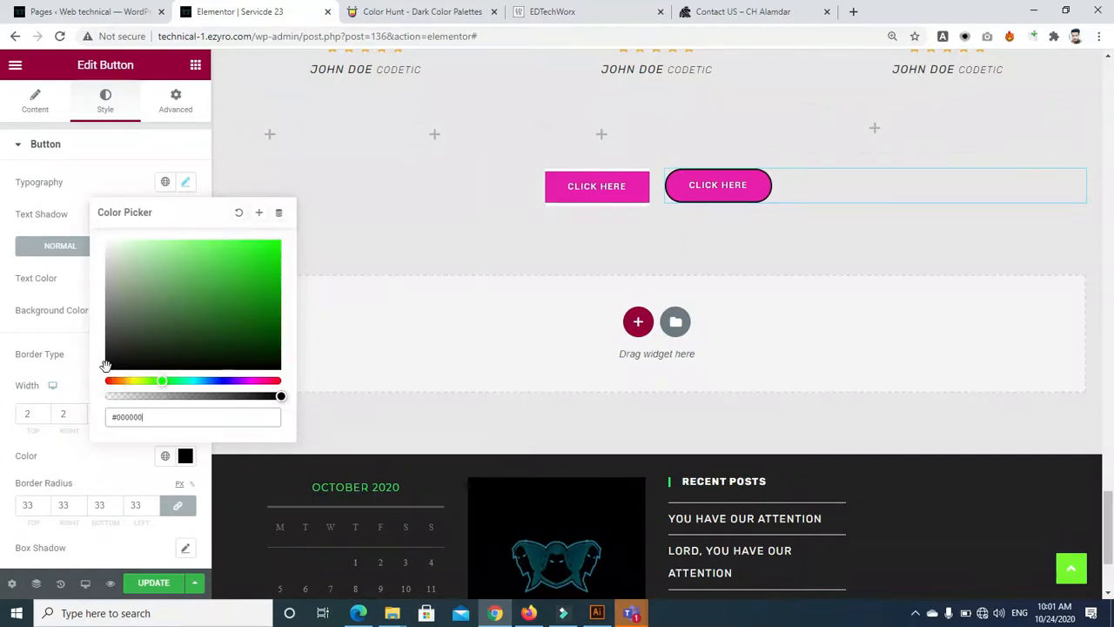
left_click(253, 257)
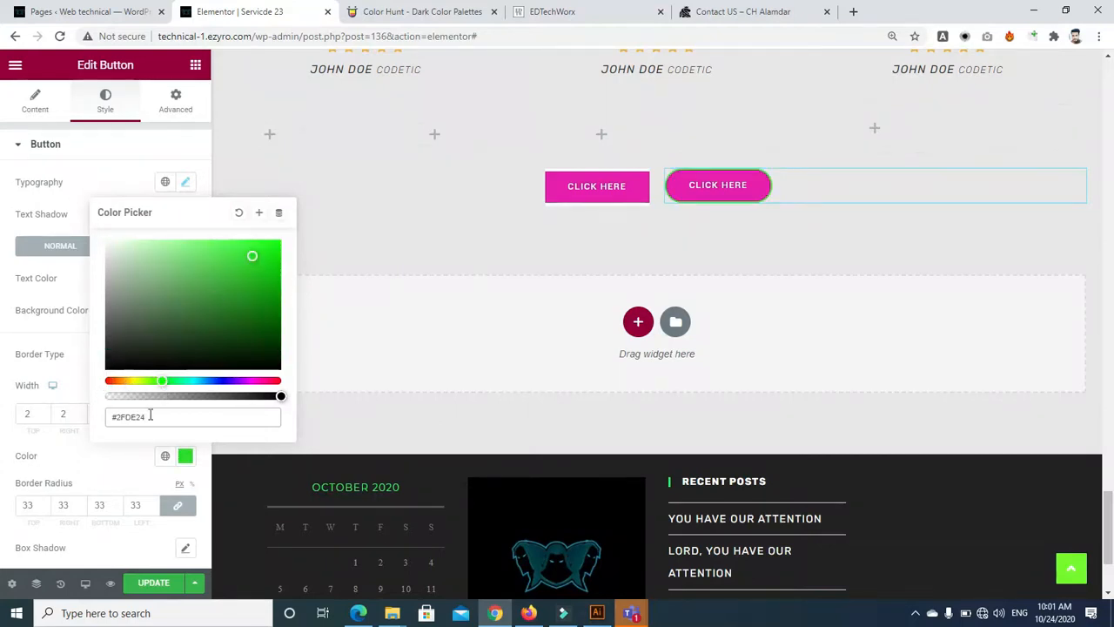
left_click_drag(162, 381, 114, 388)
left_click_drag(179, 302, 104, 370)
left_click(371, 225)
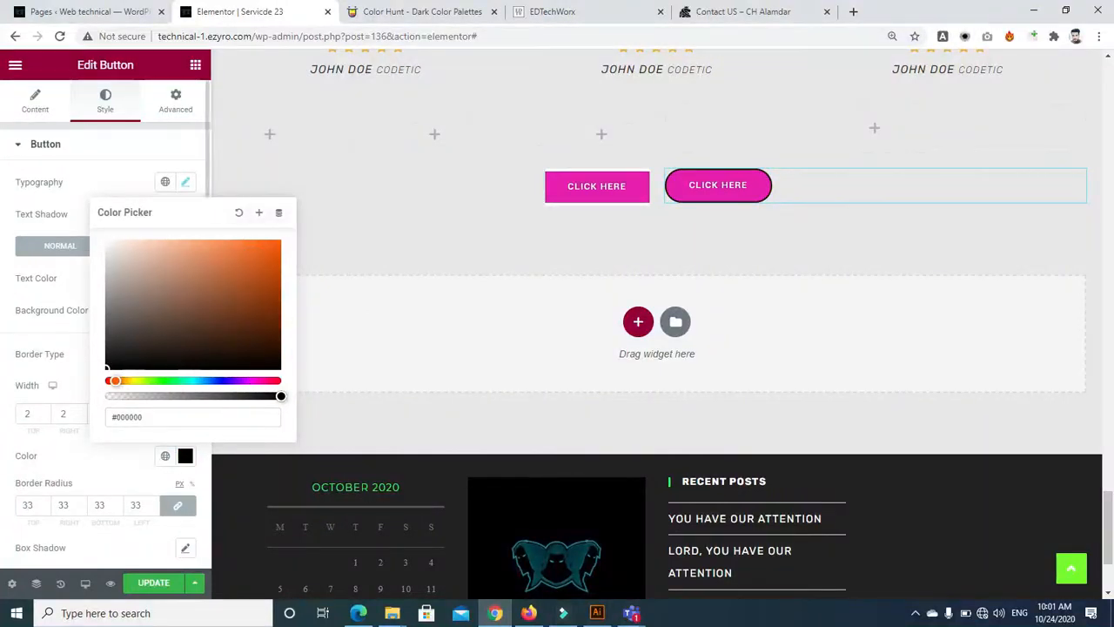
left_click(93, 444)
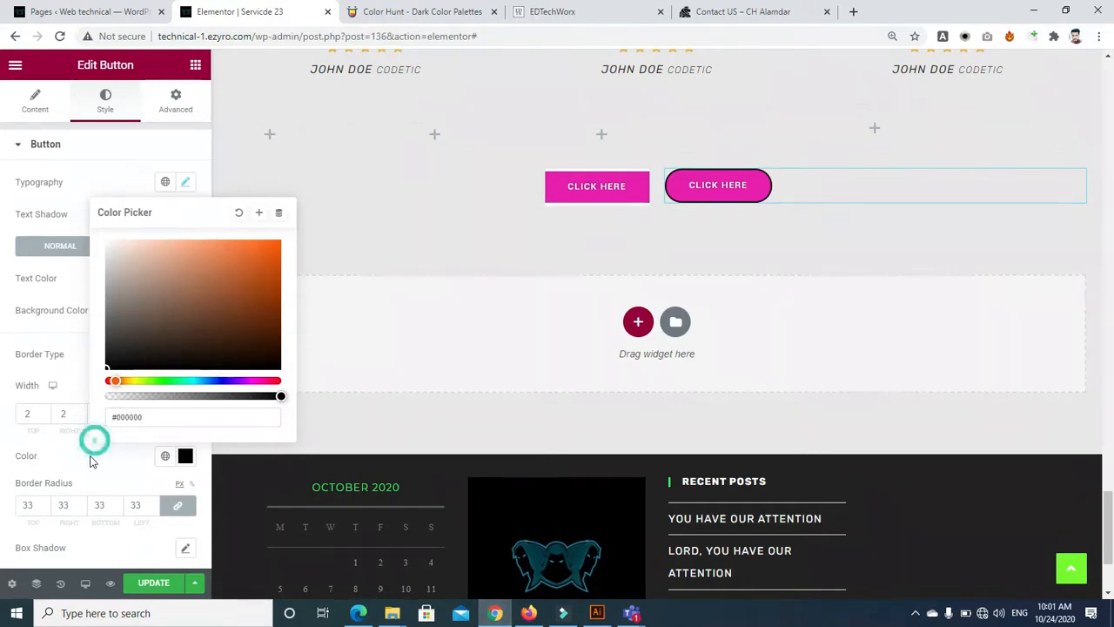
Undo the rounded button's border colour and border width changes
key("ctrl+z")
key("ctrl+z")
key("ctrl+z")
key("ctrl+z")
key("ctrl+z")
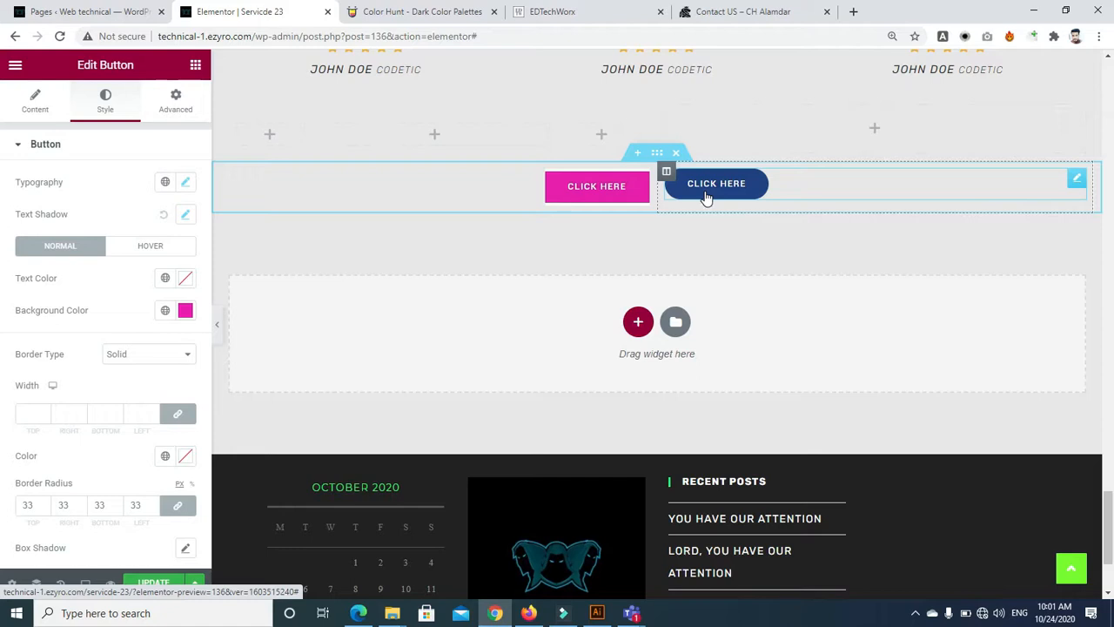
Switch the computer's Wi-Fi connection to the first other secured network in the list
left_click(982, 614)
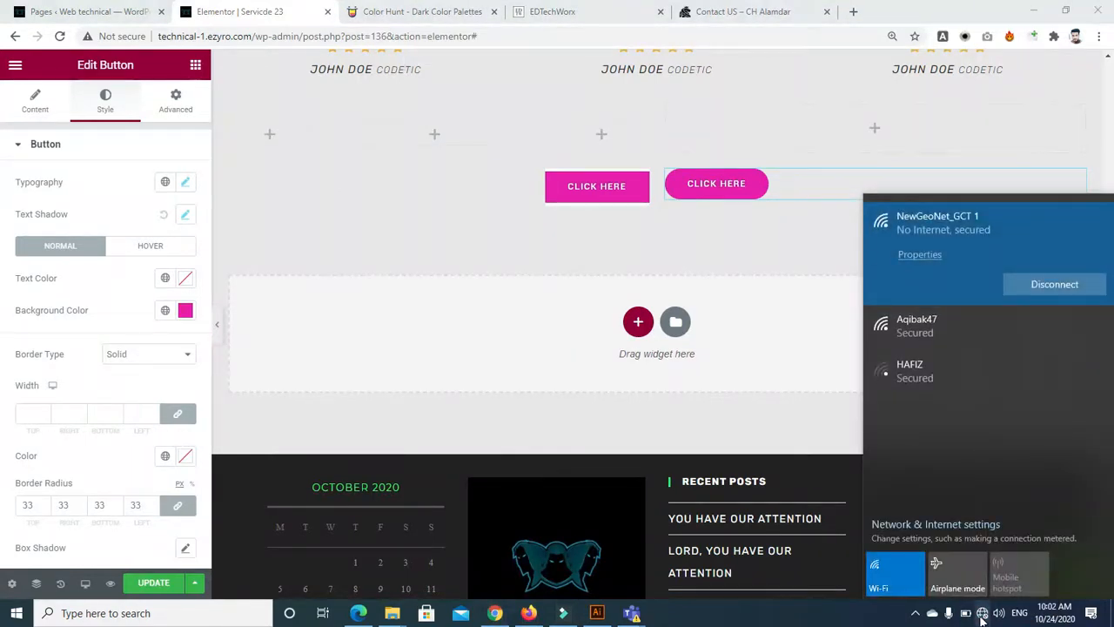
left_click(1004, 323)
left_click(1038, 338)
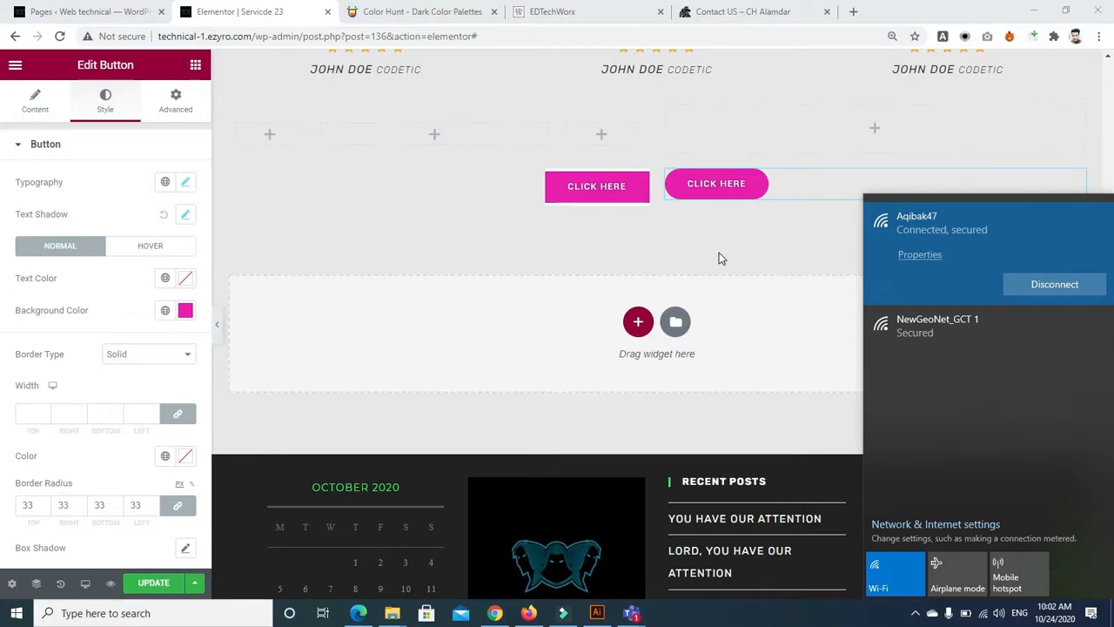
Switch to Microsoft Teams, rejoin the "Week 6 Wordpress Customization" meeting and share the screen
left_click(631, 613)
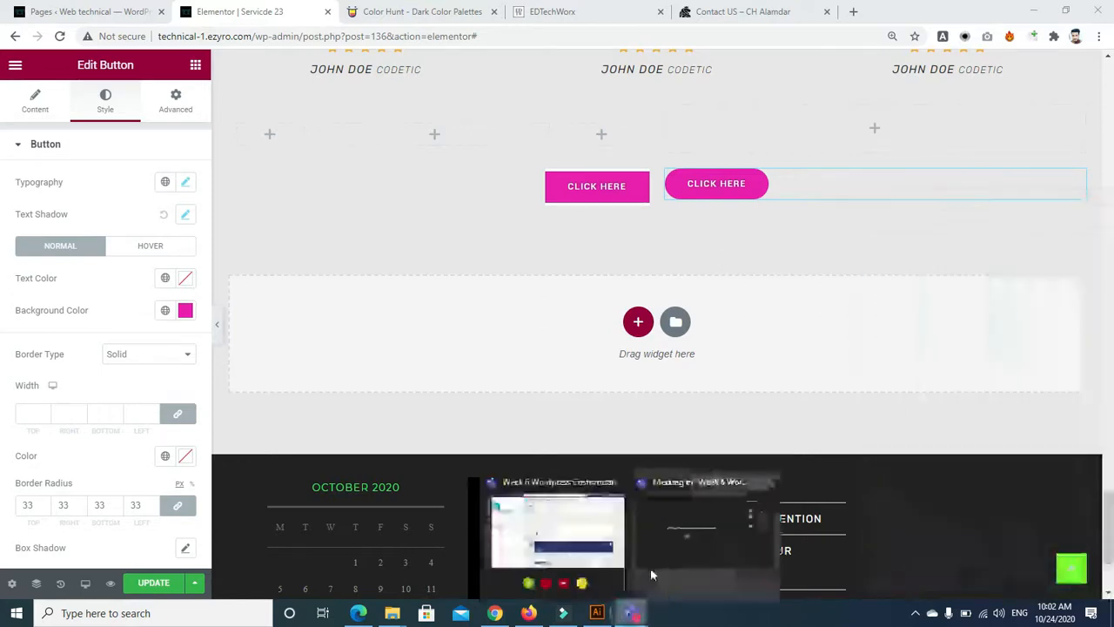
left_click(650, 568)
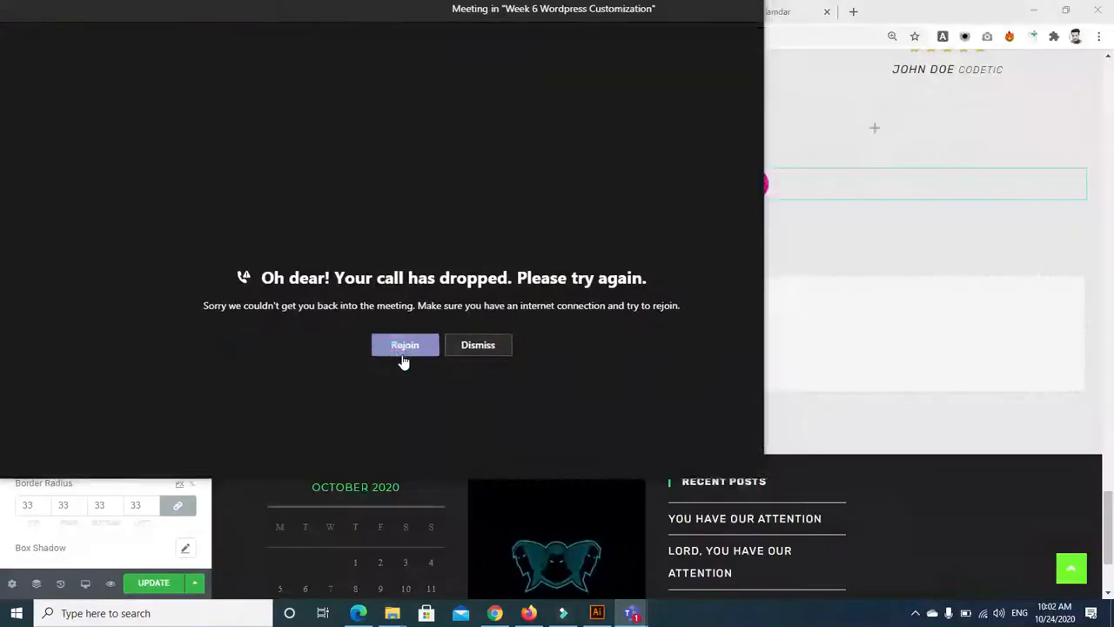
left_click(404, 348)
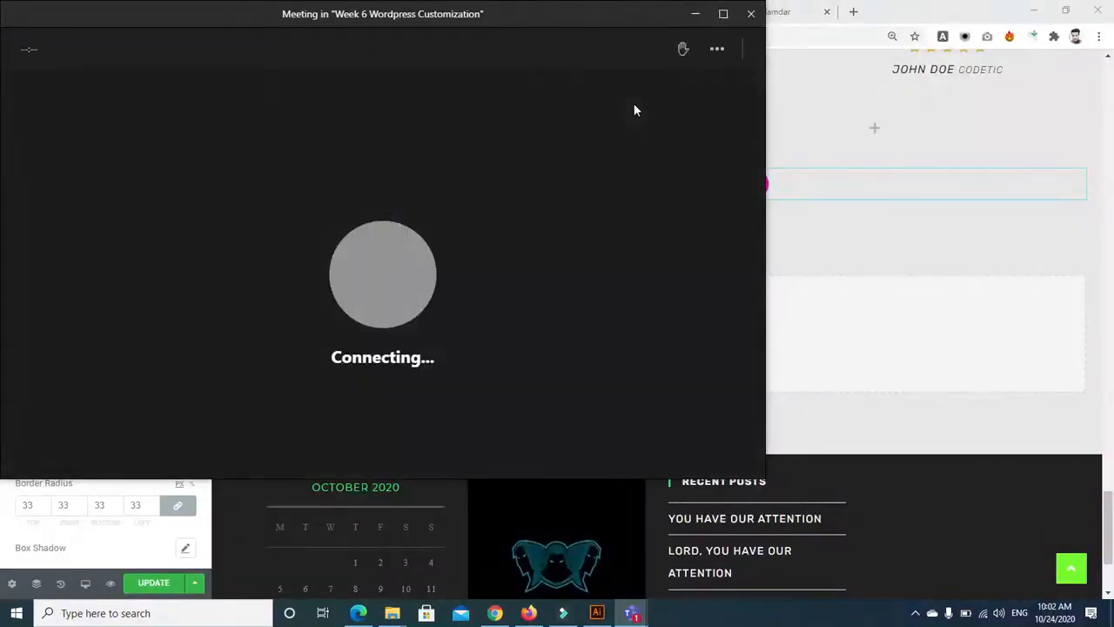
left_click(723, 15)
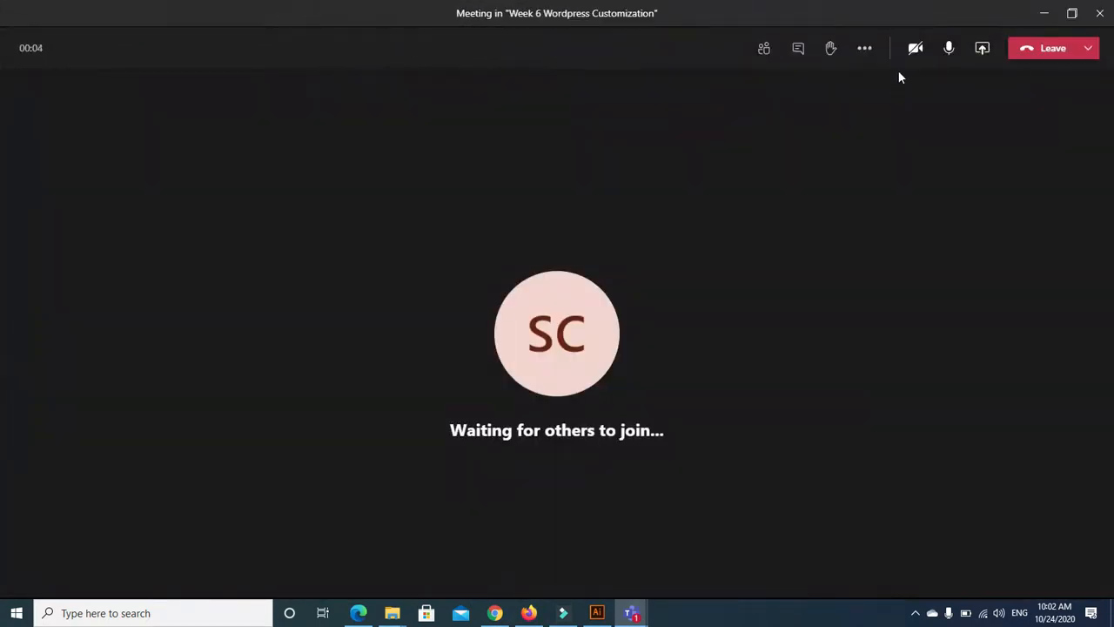
left_click(981, 49)
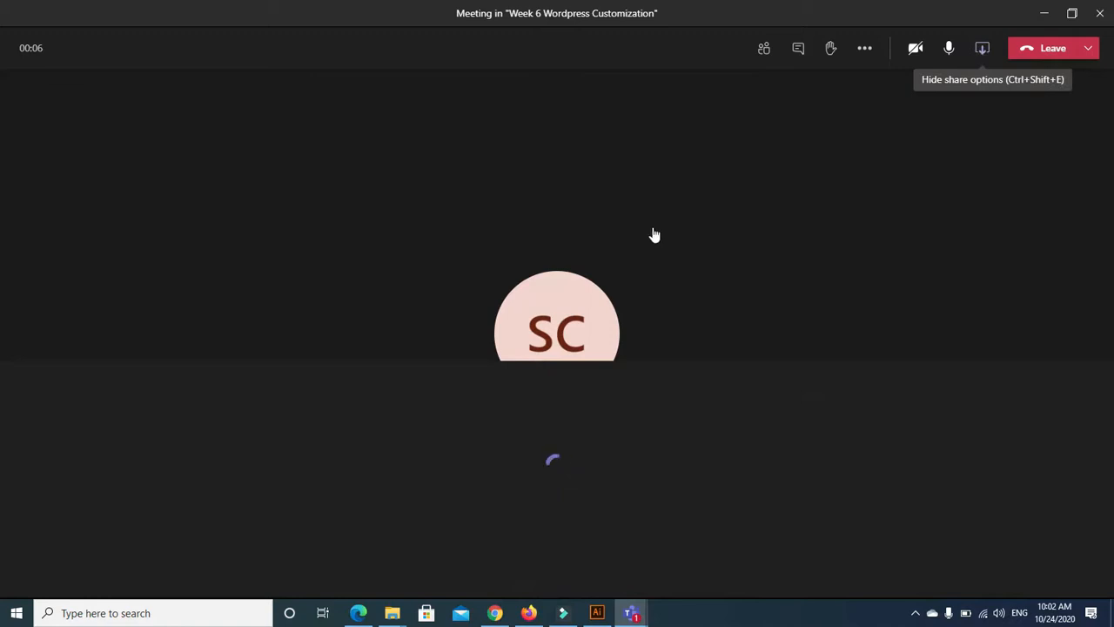
left_click(165, 475)
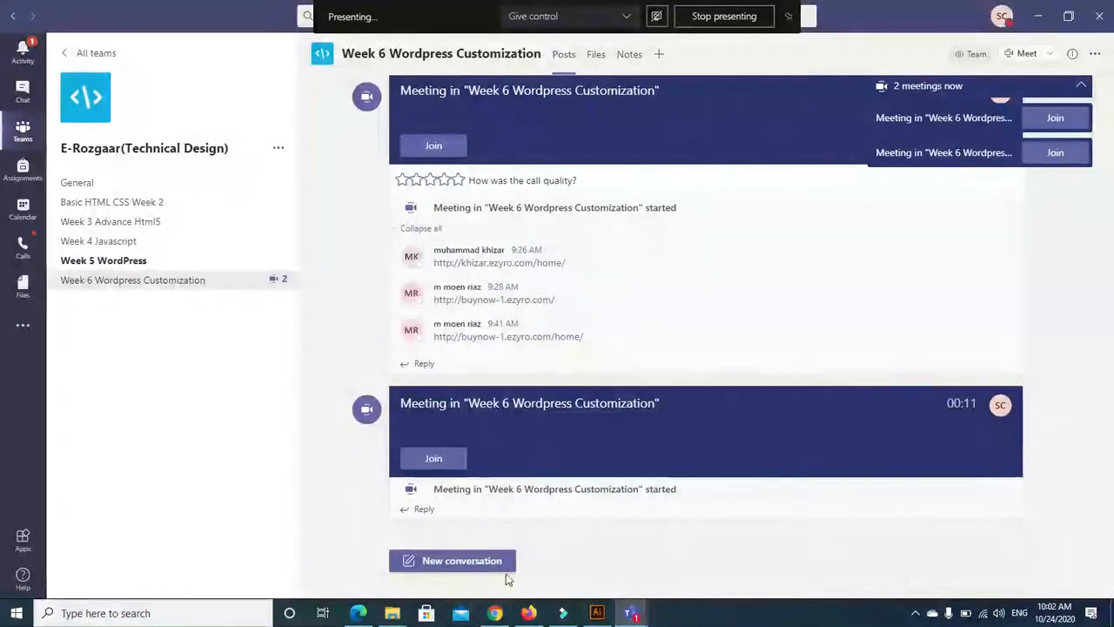
Check the meeting's participant list and the computer's Wi-Fi connection
mouse_move(495, 616)
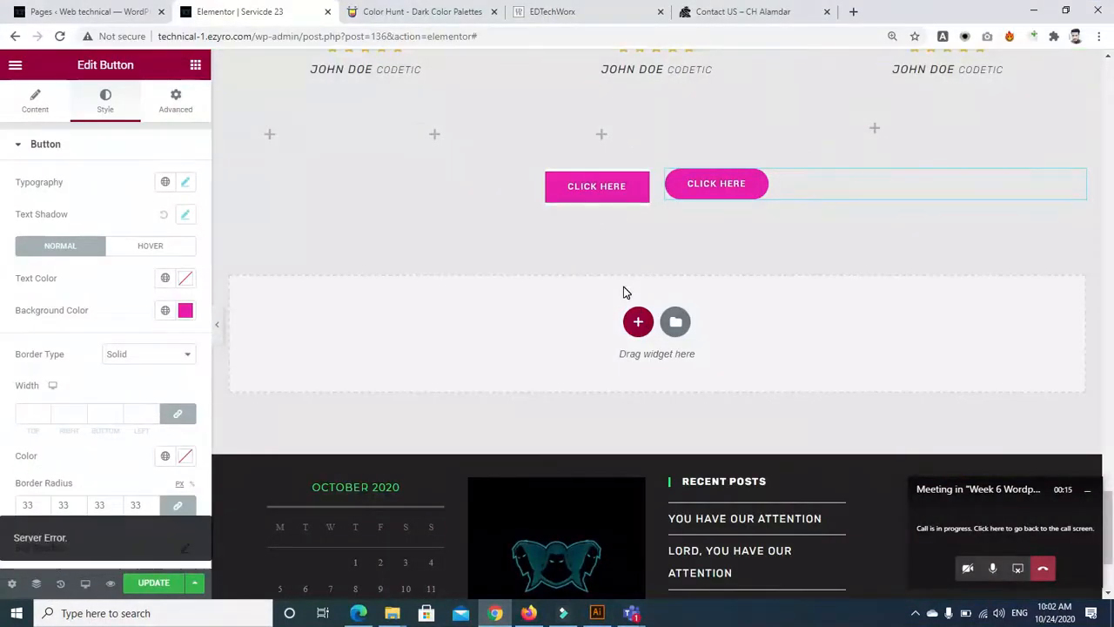
mouse_move(640, 616)
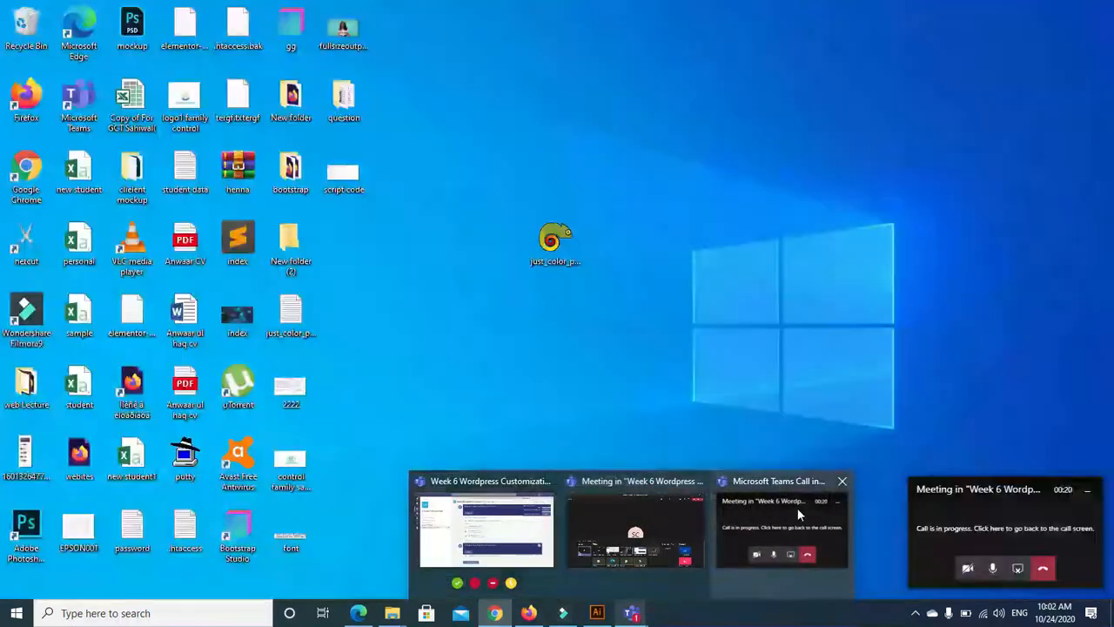
left_click(662, 524)
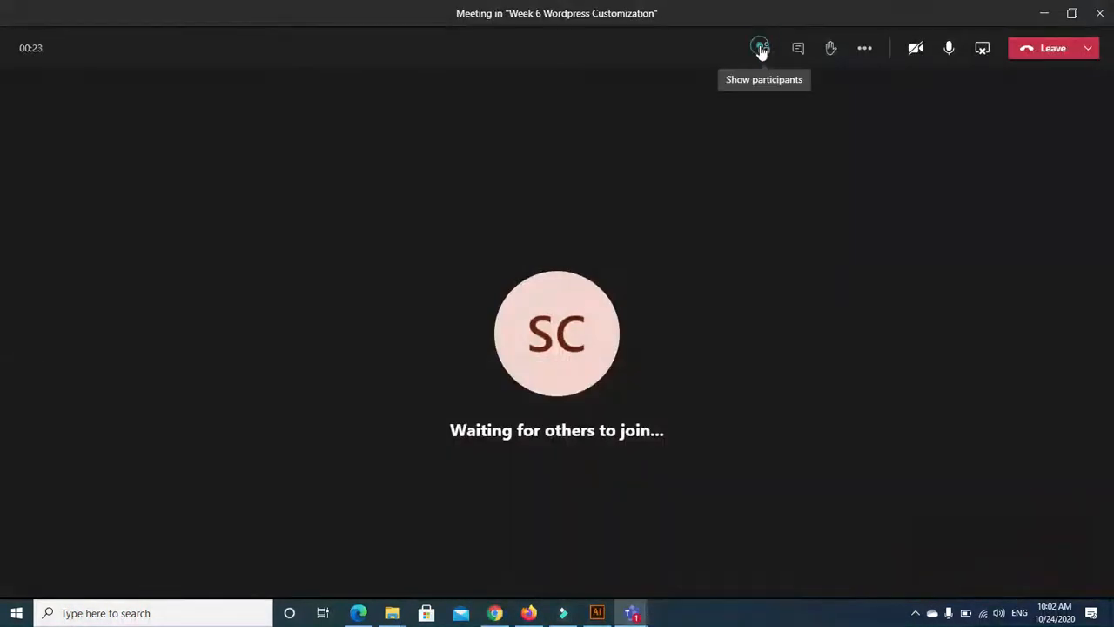
left_click(761, 49)
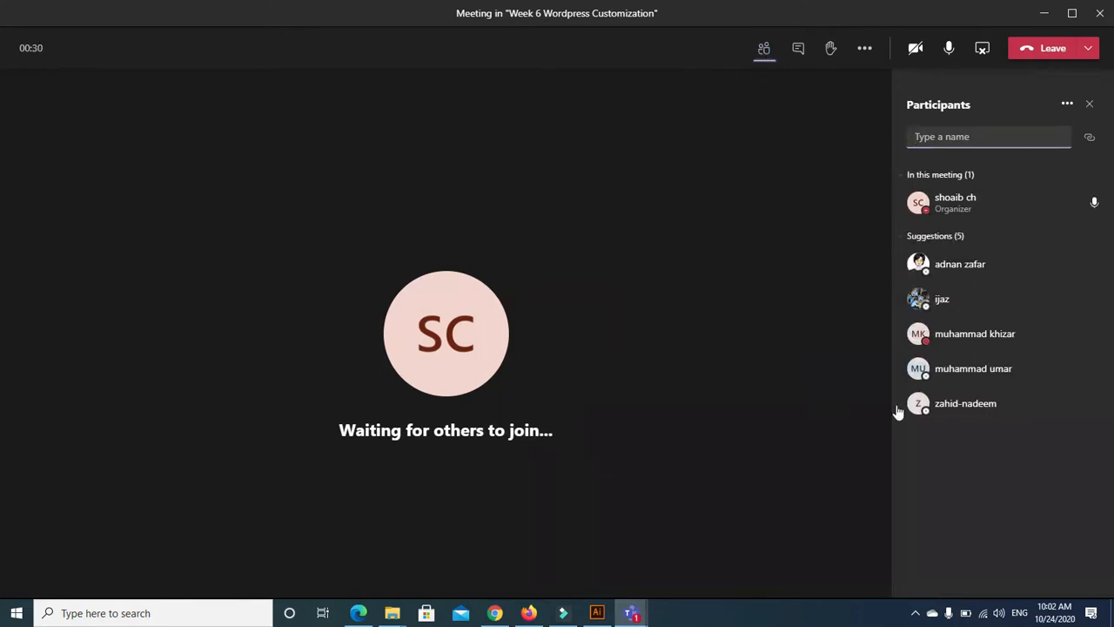
left_click(984, 613)
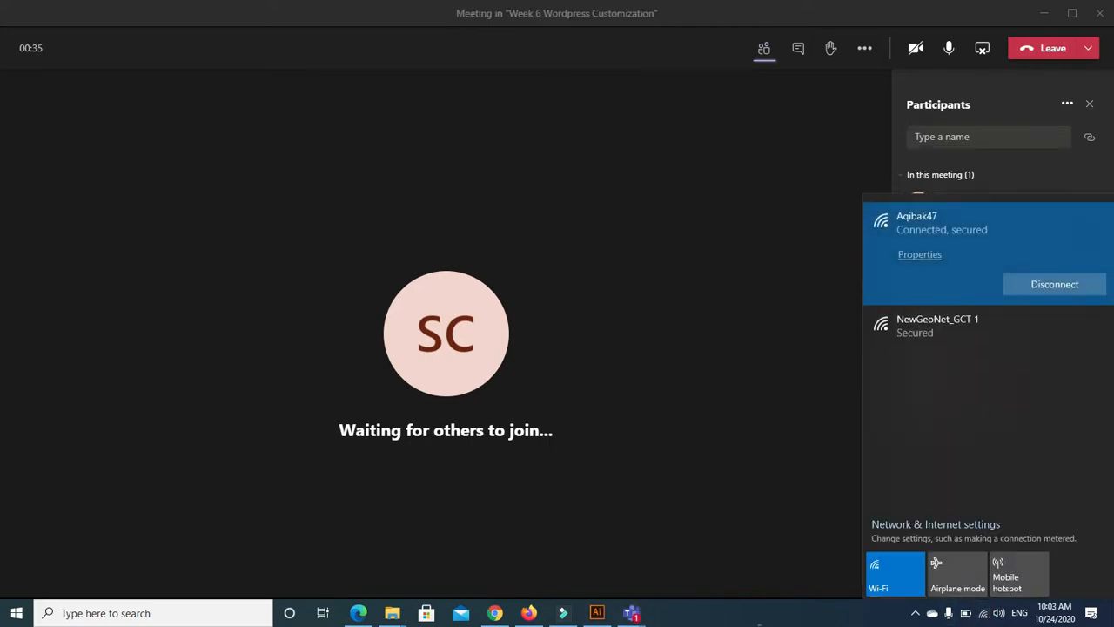
left_click(759, 624)
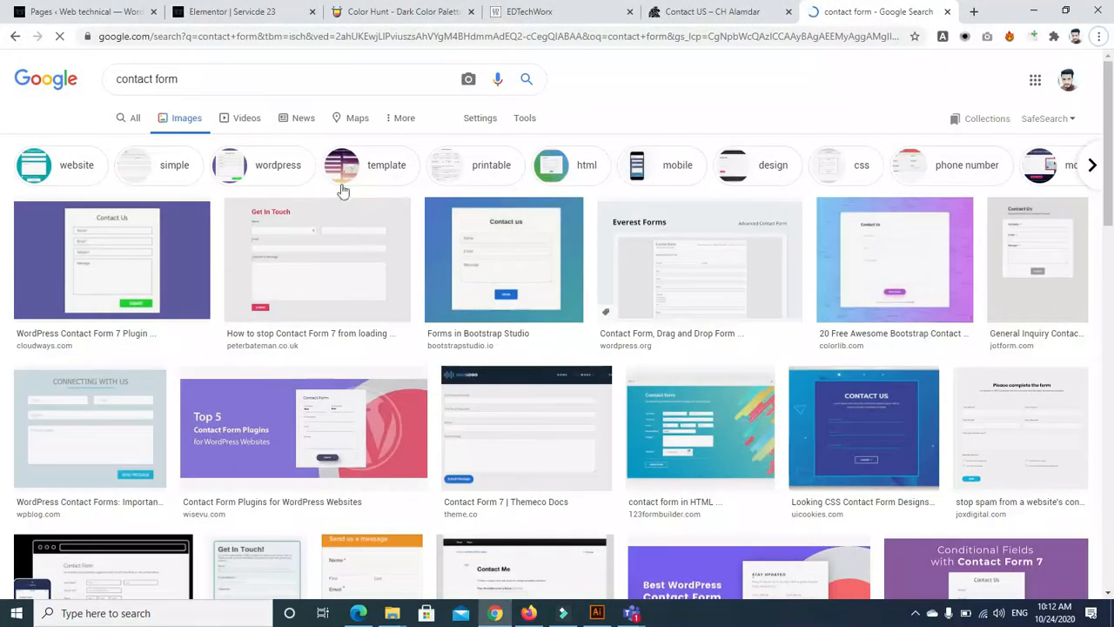
Examine contact form designs in the Google Images results, previewing several examples
scroll(618, 155, "down", 1)
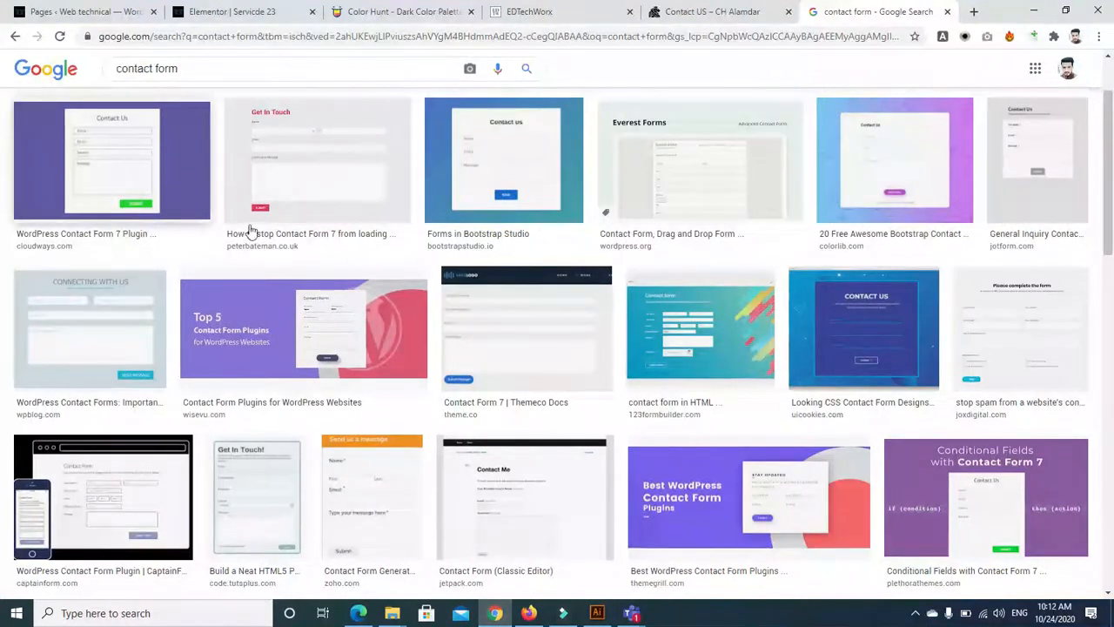
left_click(1008, 346)
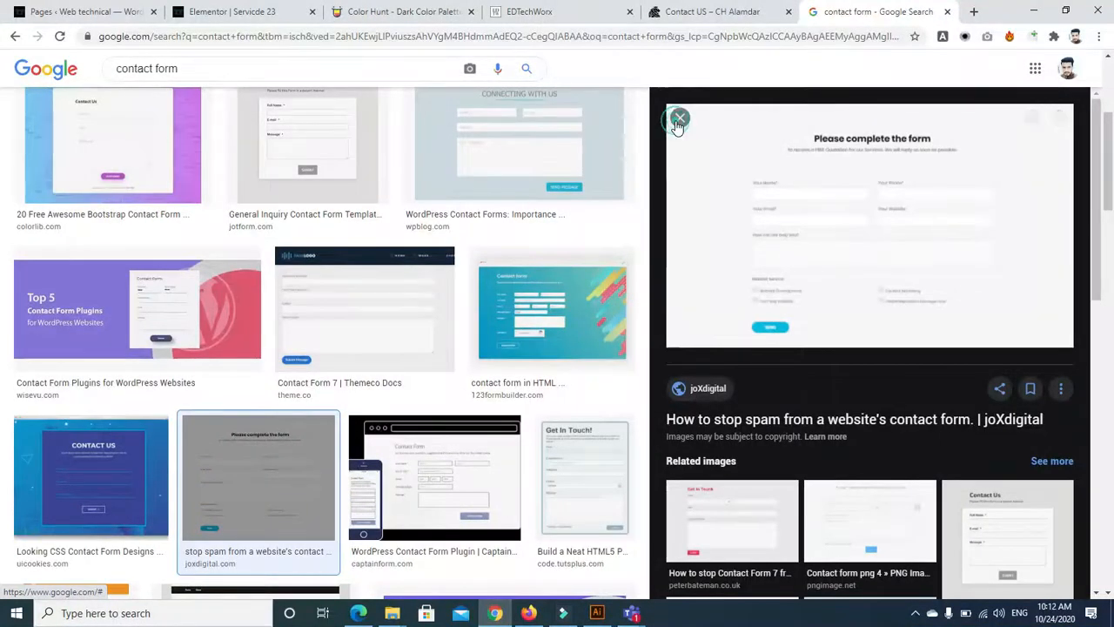
left_click(678, 122)
left_click(642, 510)
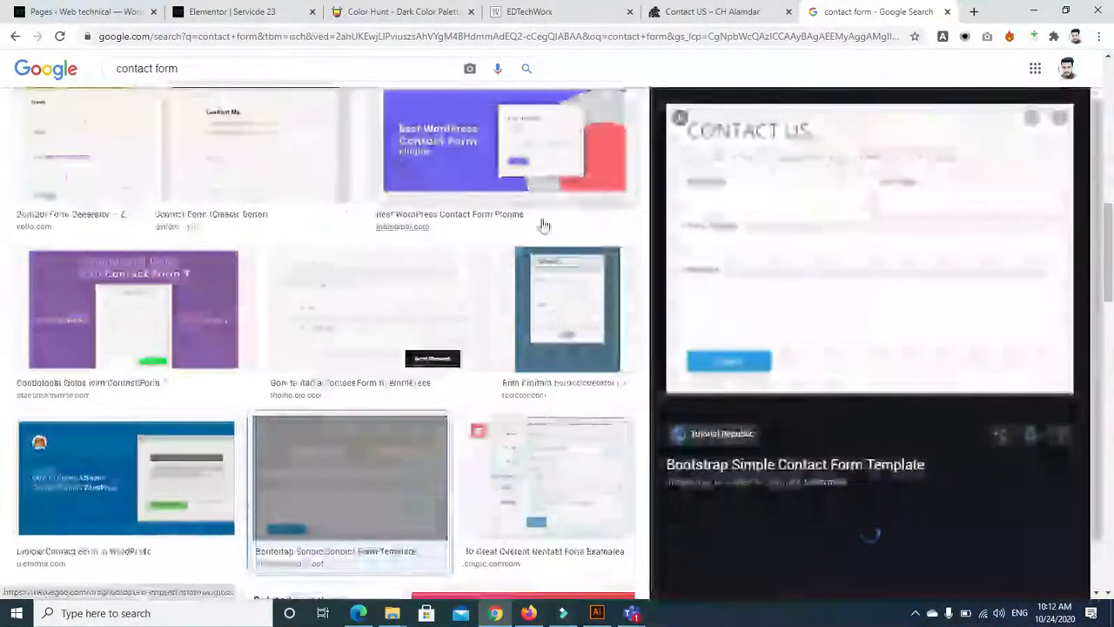
left_click(678, 116)
left_click(921, 154)
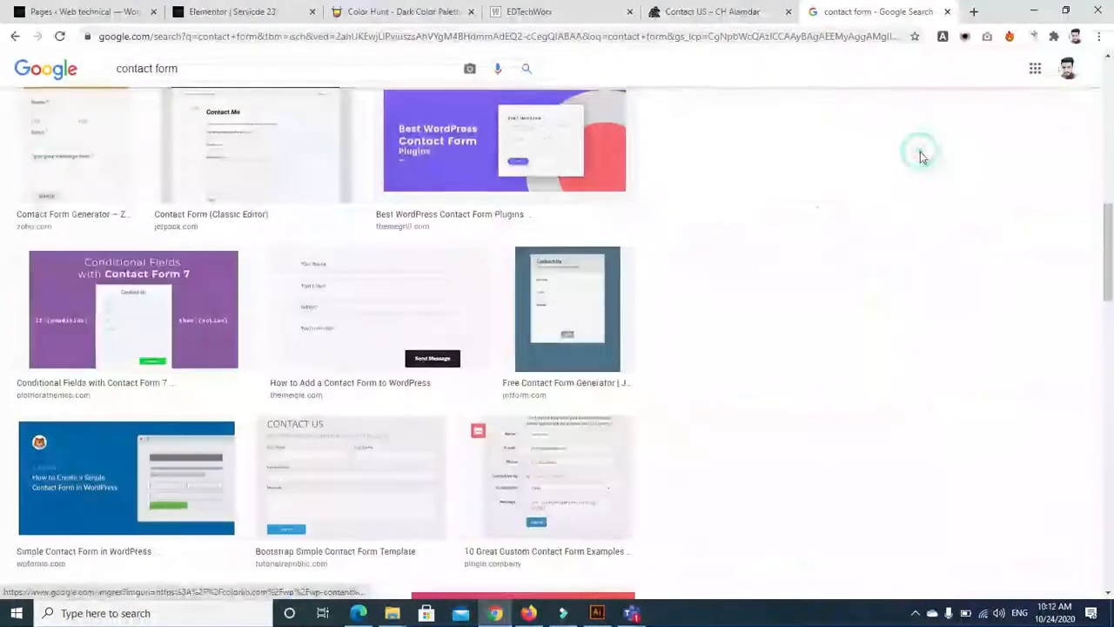
left_click(678, 119)
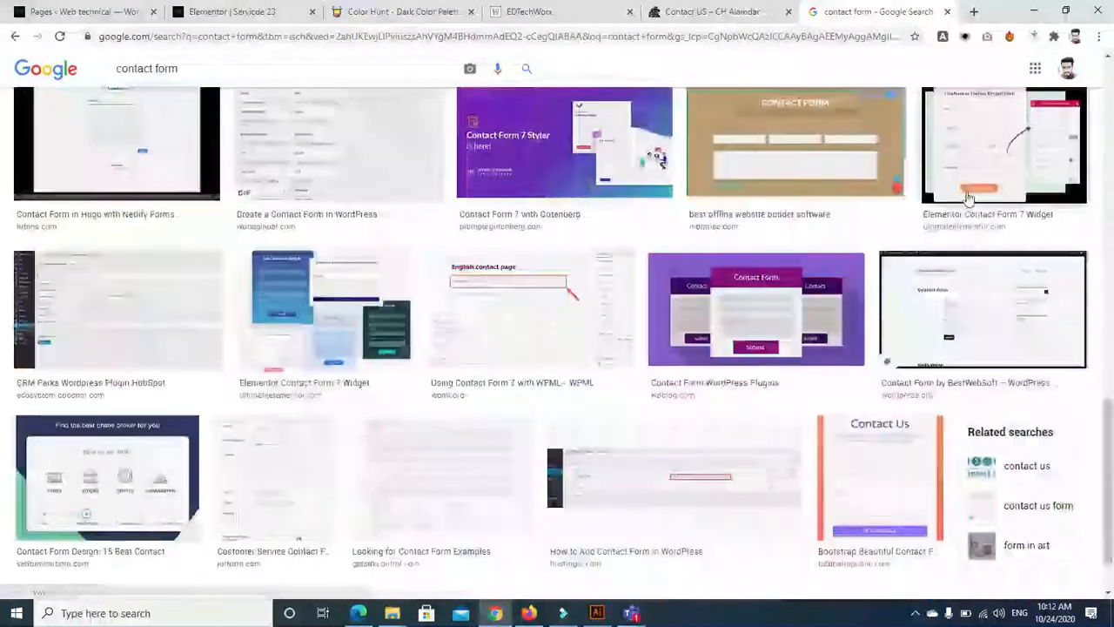
Close the Servicde 23 Elementor editor without saving its changes and return to the WordPress pages list
left_click_drag(1111, 455, 1113, 87)
left_click(249, 12)
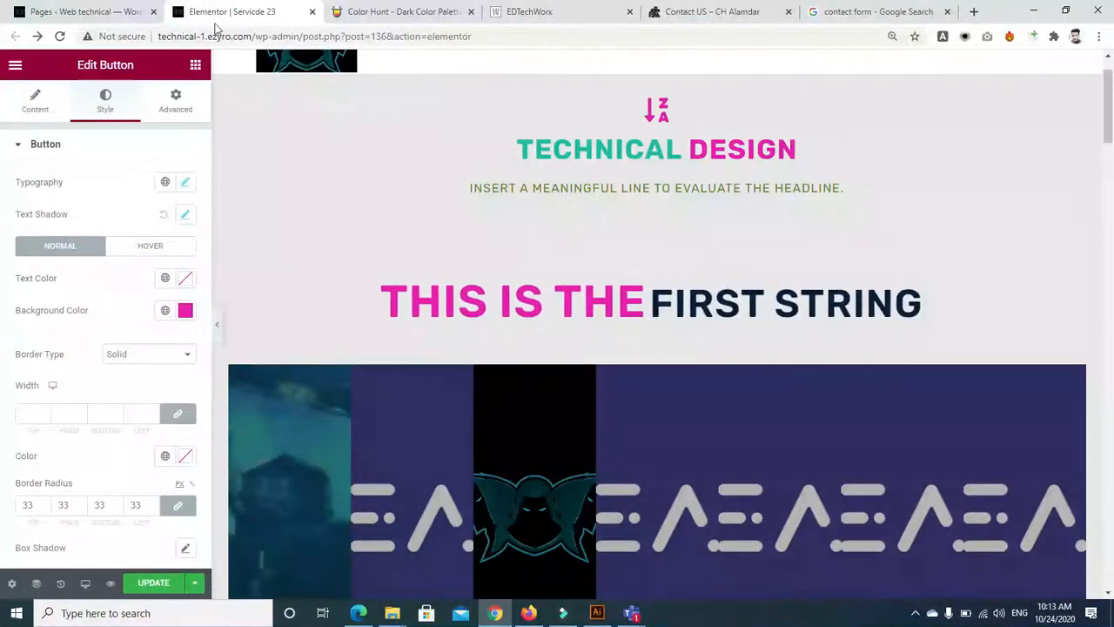
left_click(312, 12)
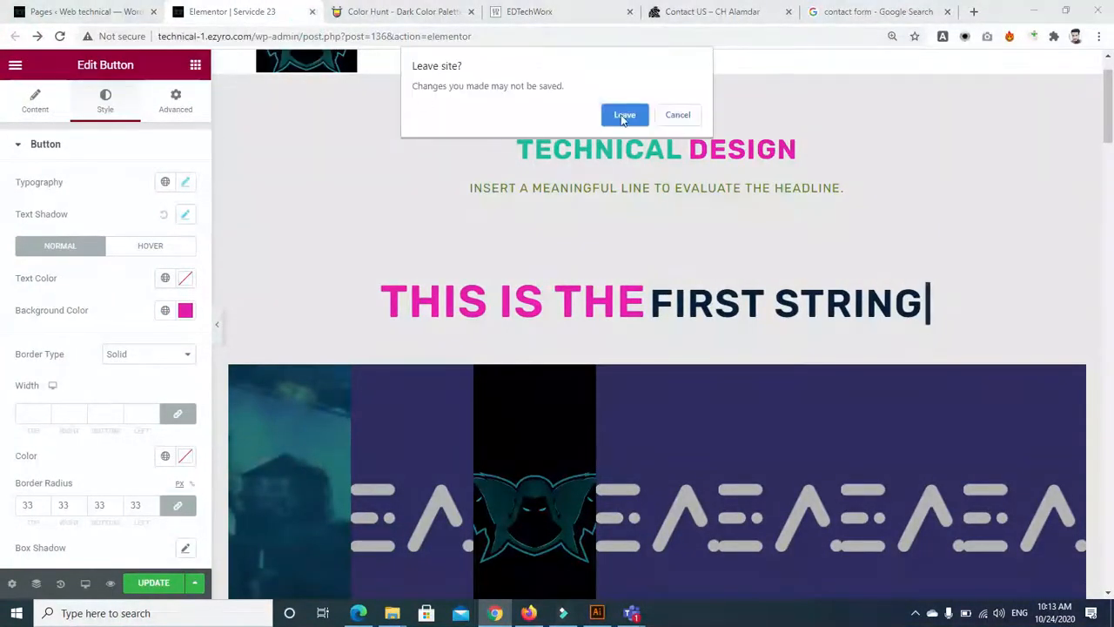
left_click(623, 116)
left_click(100, 17)
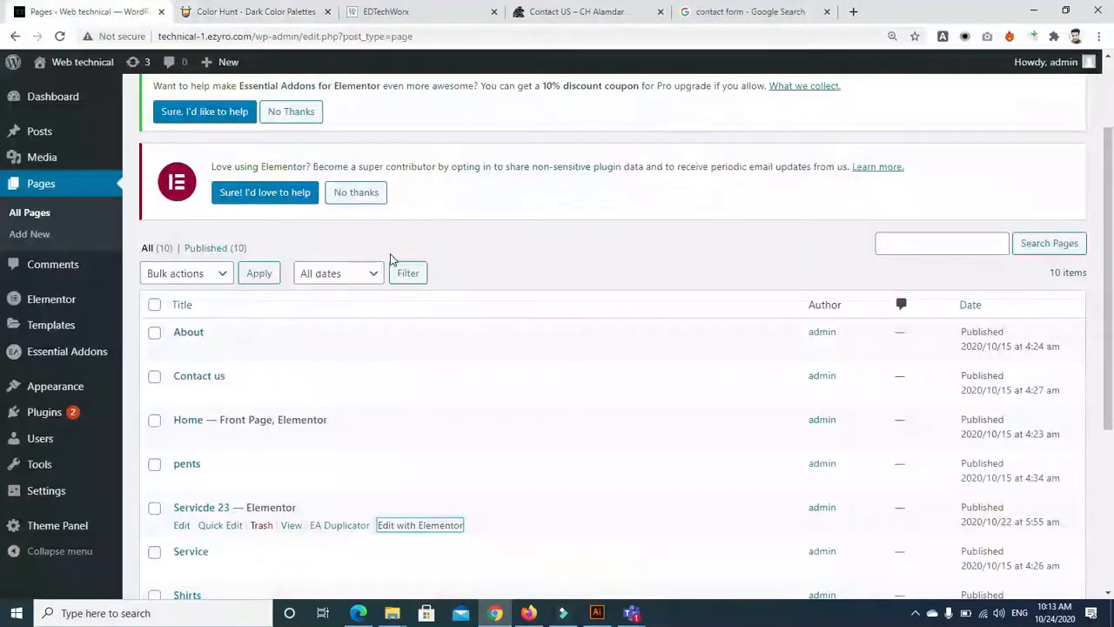
Open the Contact us page for editing and set its template to Elementor Full Width
scroll(1106, 232, "down", 2)
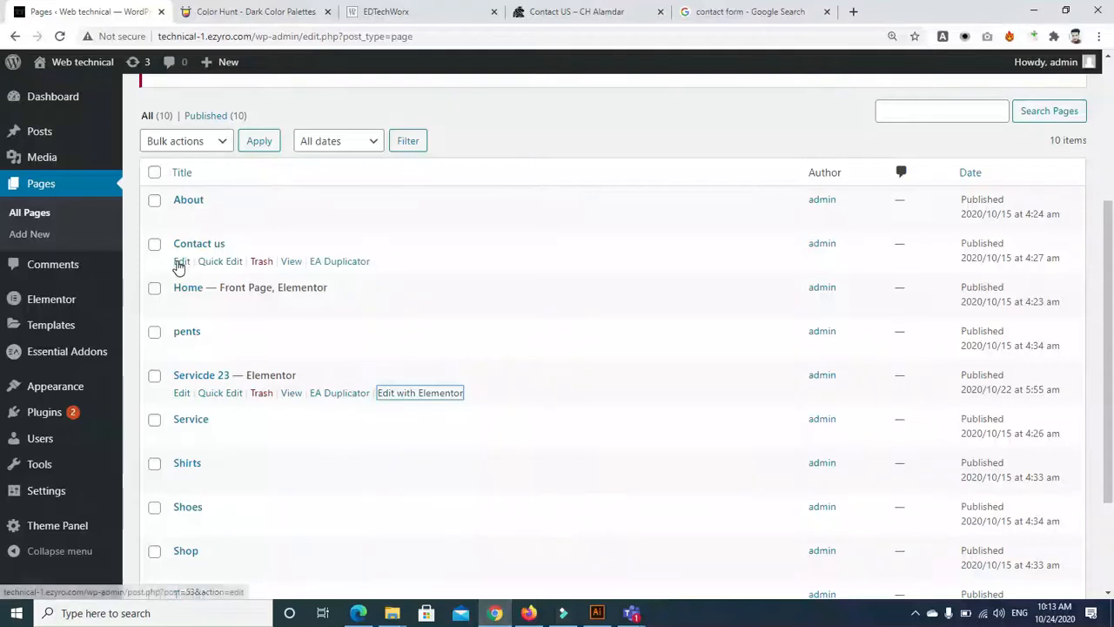
left_click(180, 262)
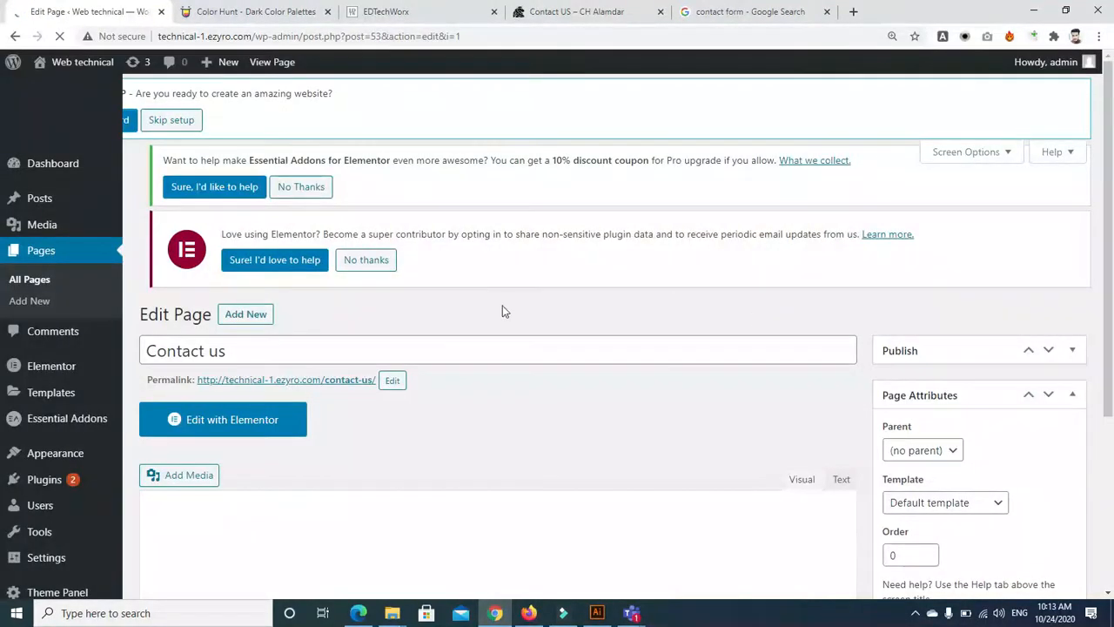
scroll(557, 348, "down", 3)
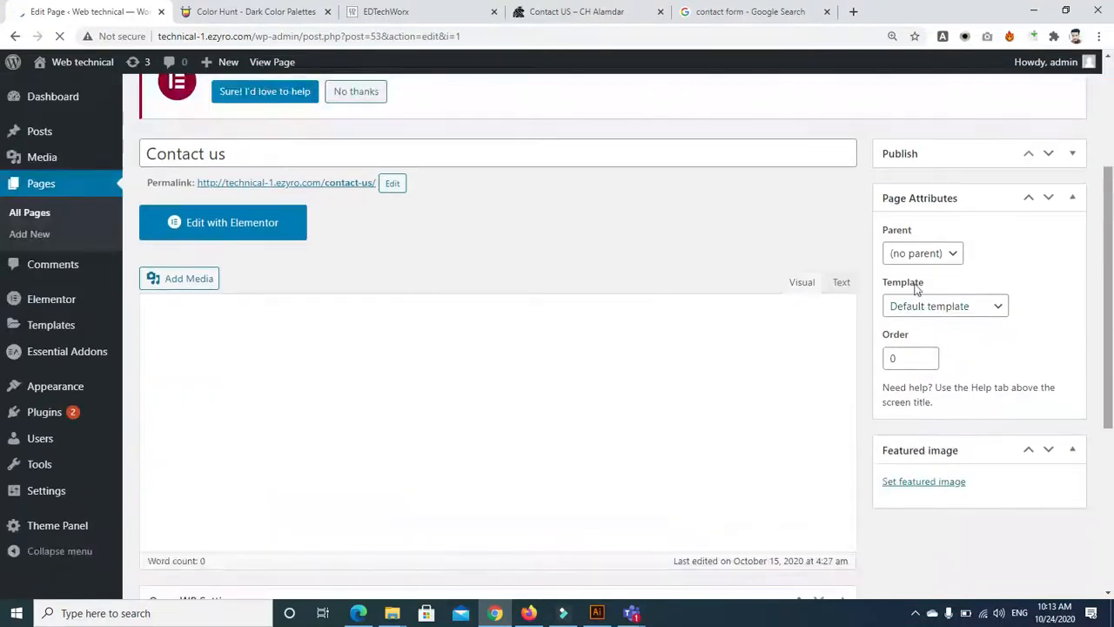
left_click(947, 307)
left_click(916, 355)
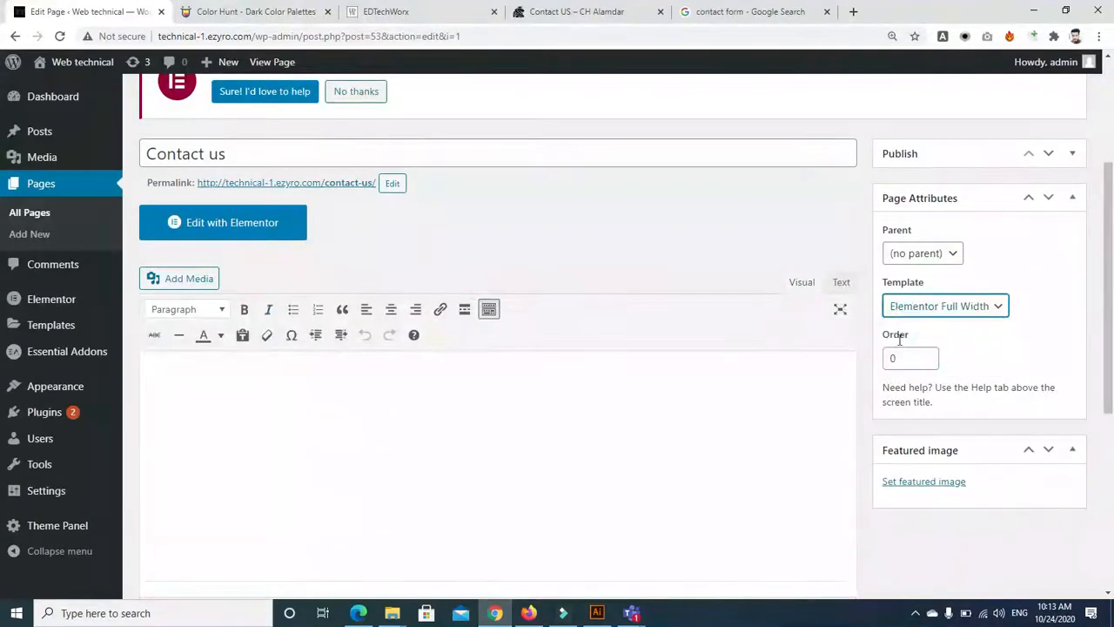
left_click_drag(1109, 307, 1098, 187)
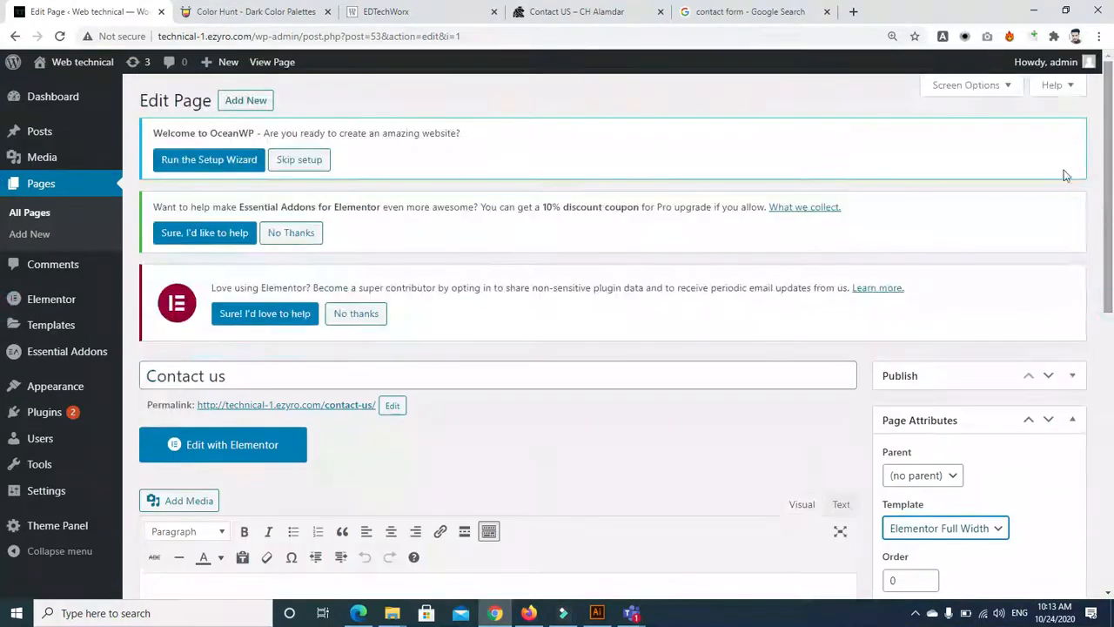
Open the installed plugins page in a separate browser tab and launch the Contact us page in the Elementor editor
right_click(256, 447)
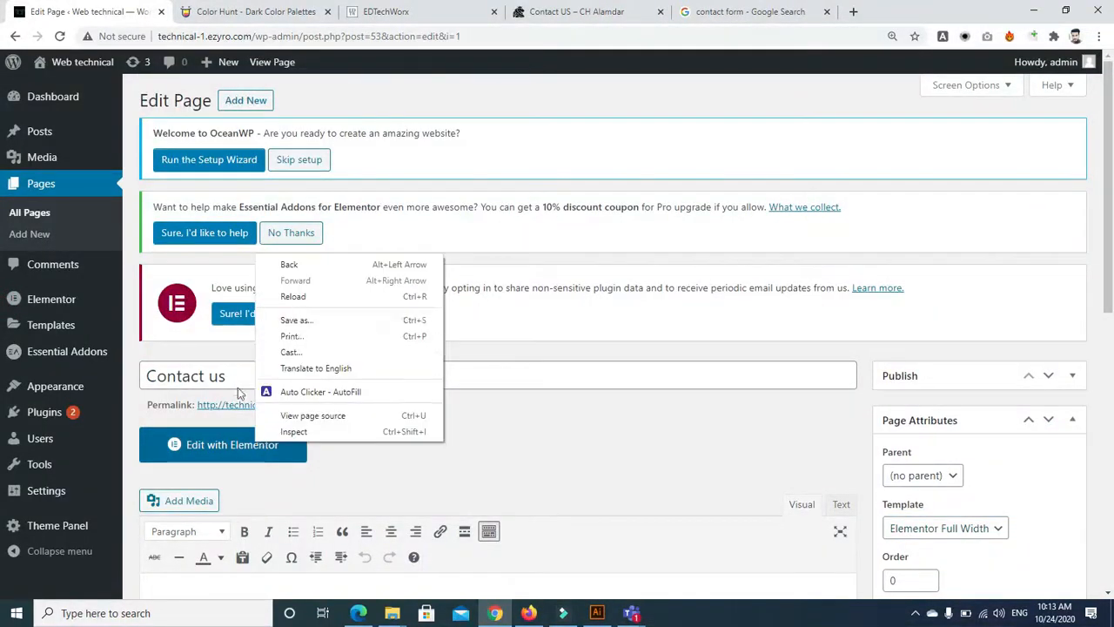
right_click(45, 410)
left_click(78, 419)
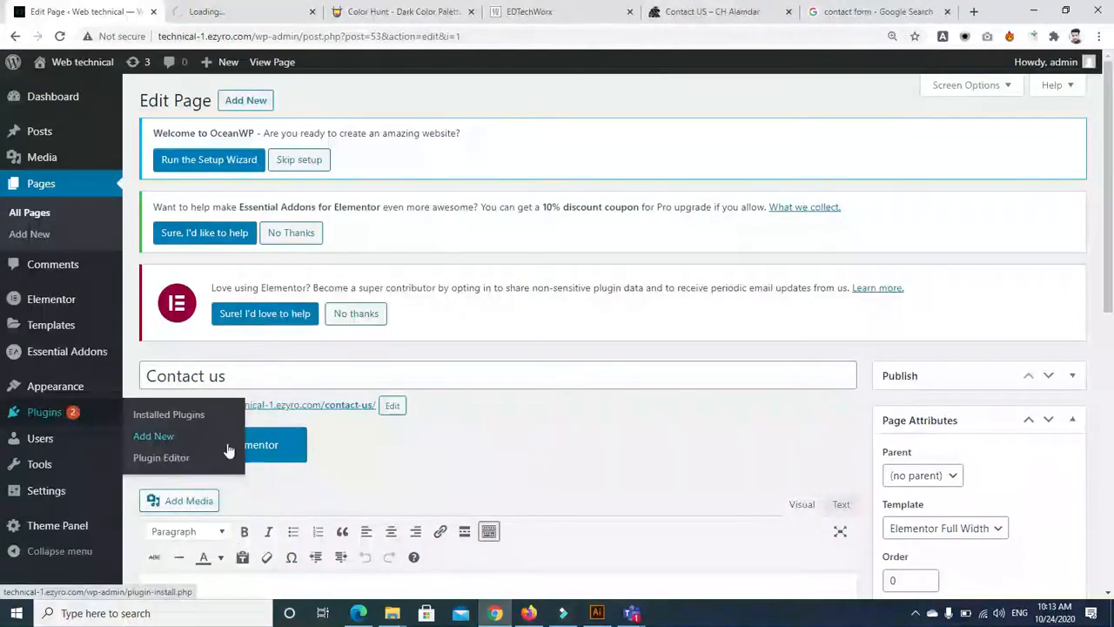
left_click(279, 451)
left_click(235, 10)
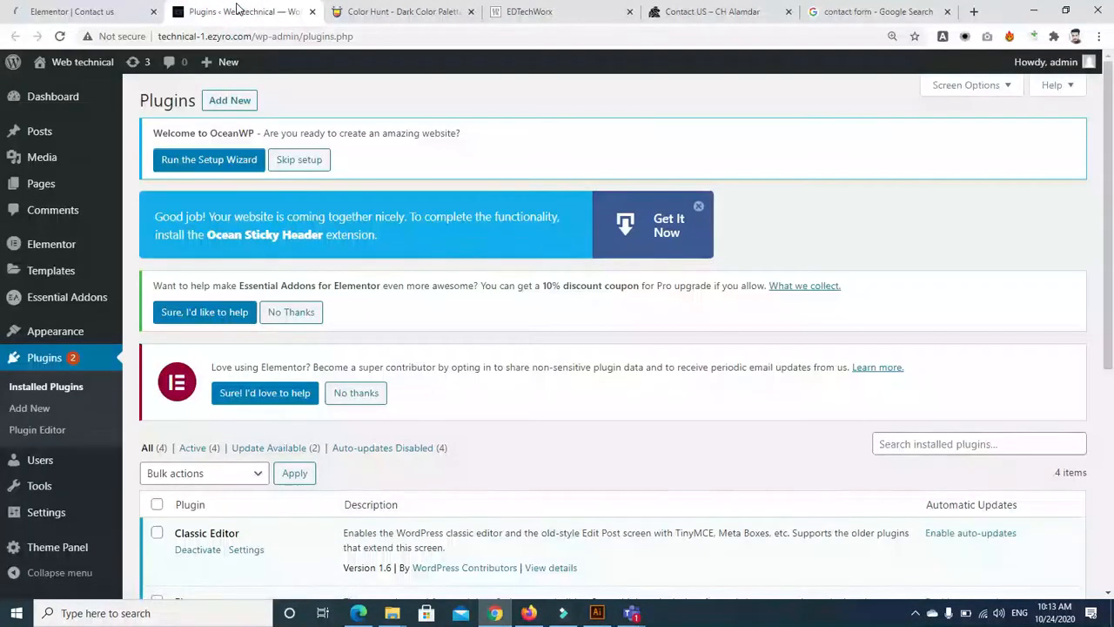
Look through the installed plugins and open the page for adding new plugins
scroll(902, 158, "down", 4)
scroll(787, 244, "up", 3)
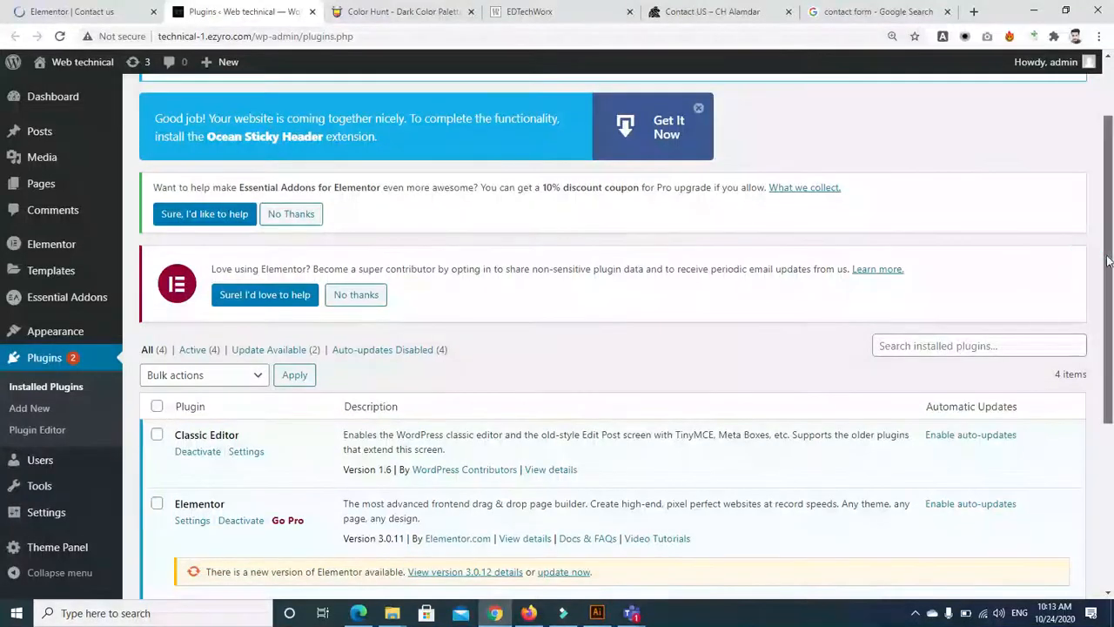
left_click_drag(1105, 256, 660, 72)
left_click(207, 102)
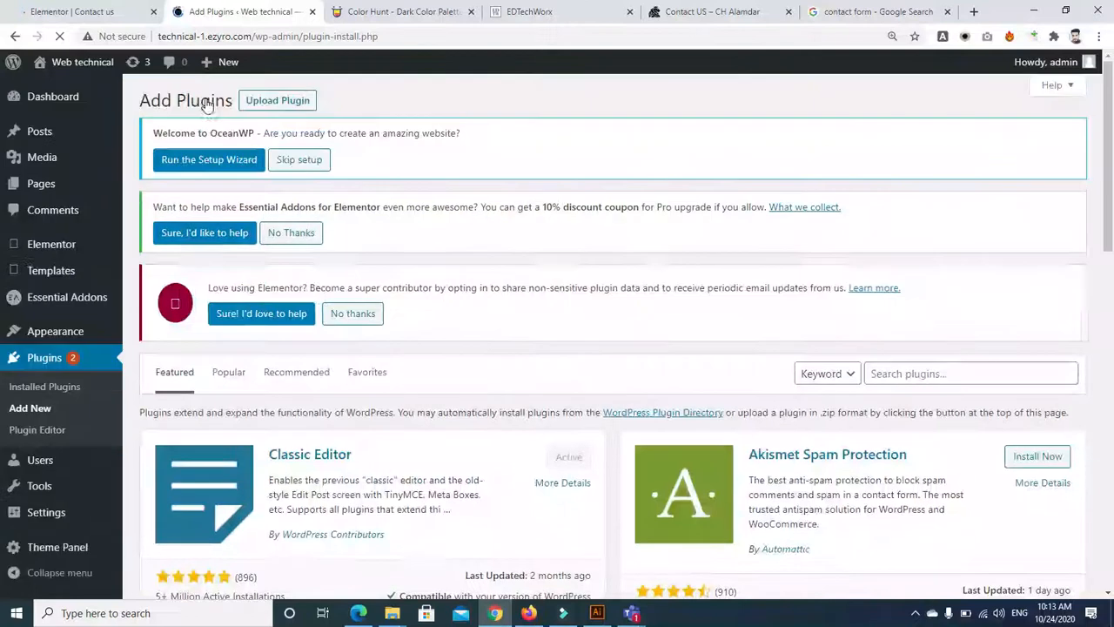
Search the plugin directory for "contact form 7"
left_click(889, 373)
type("c")
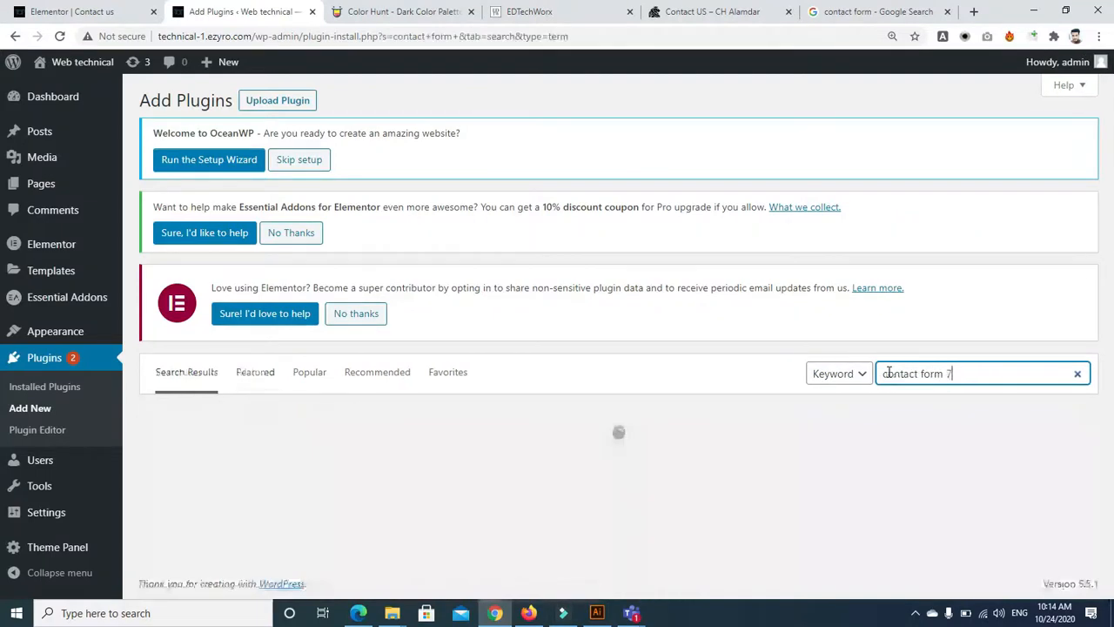
type("ontact form7")
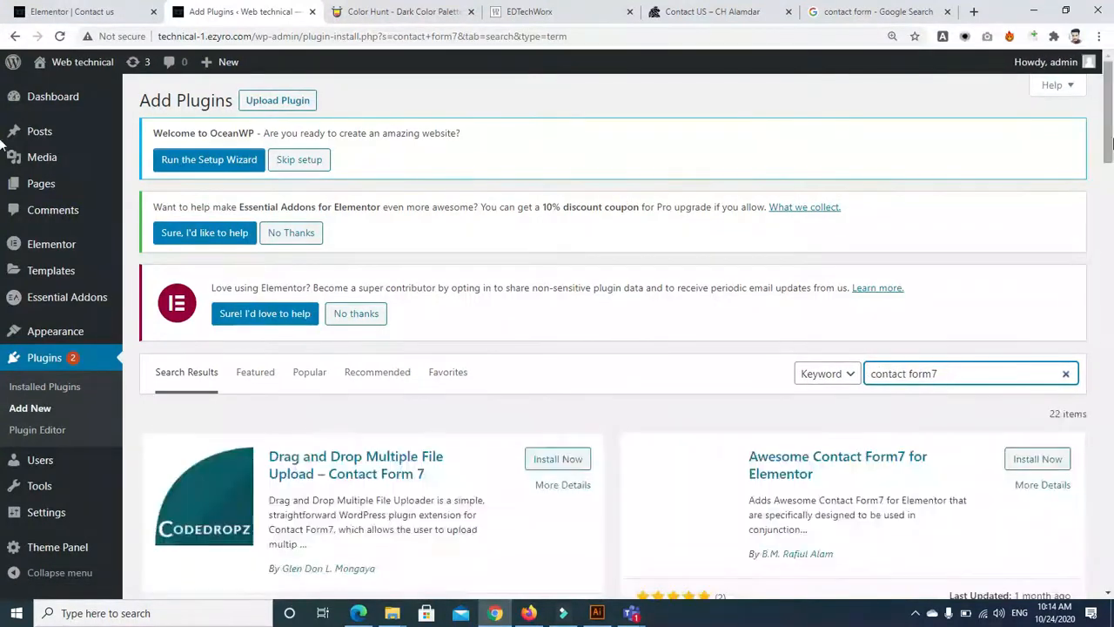
left_click_drag(1112, 84, 1110, 149)
left_click(931, 215)
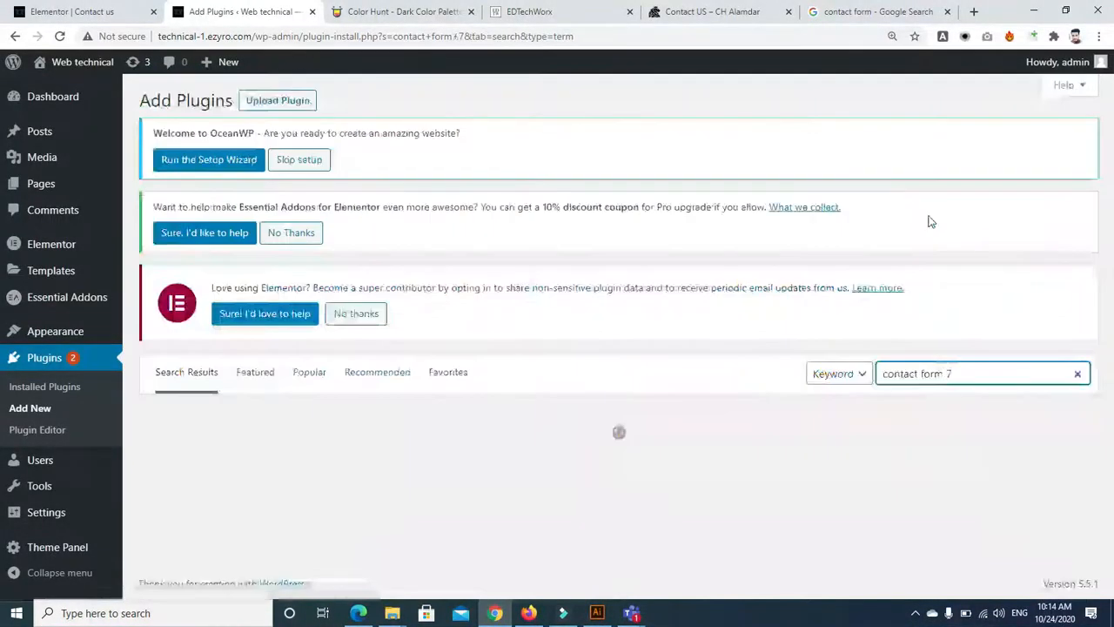
left_click_drag(1112, 116, 1113, 165)
scroll(369, 351, "up", 3)
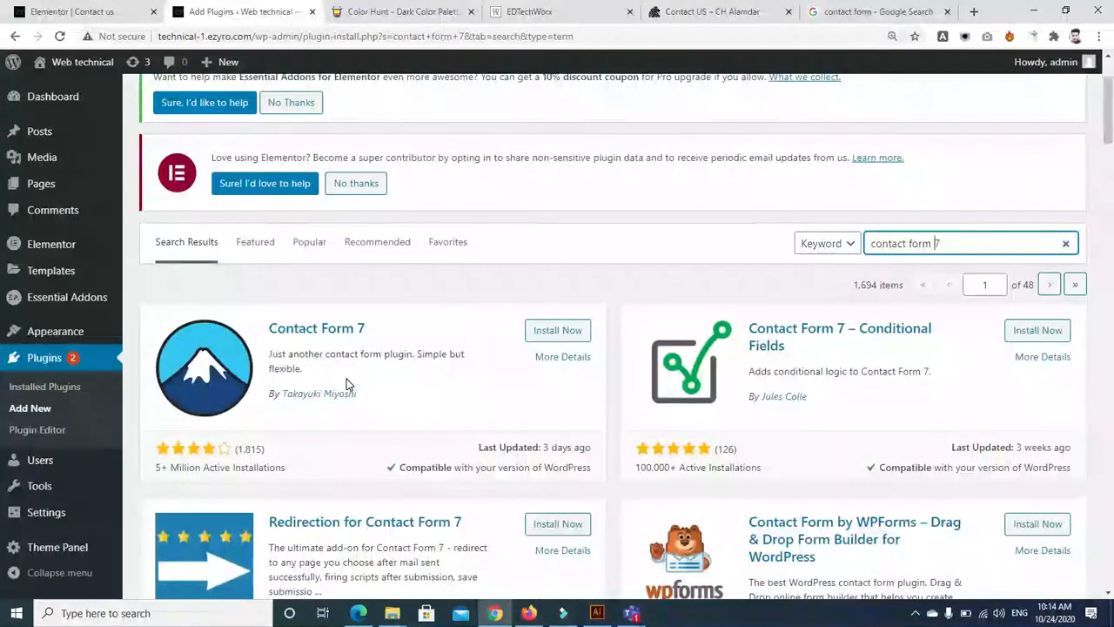
Install and activate the Contact Form 7 plugin, checking the Wi-Fi connection while it installs
scroll(723, 388, "down", 2)
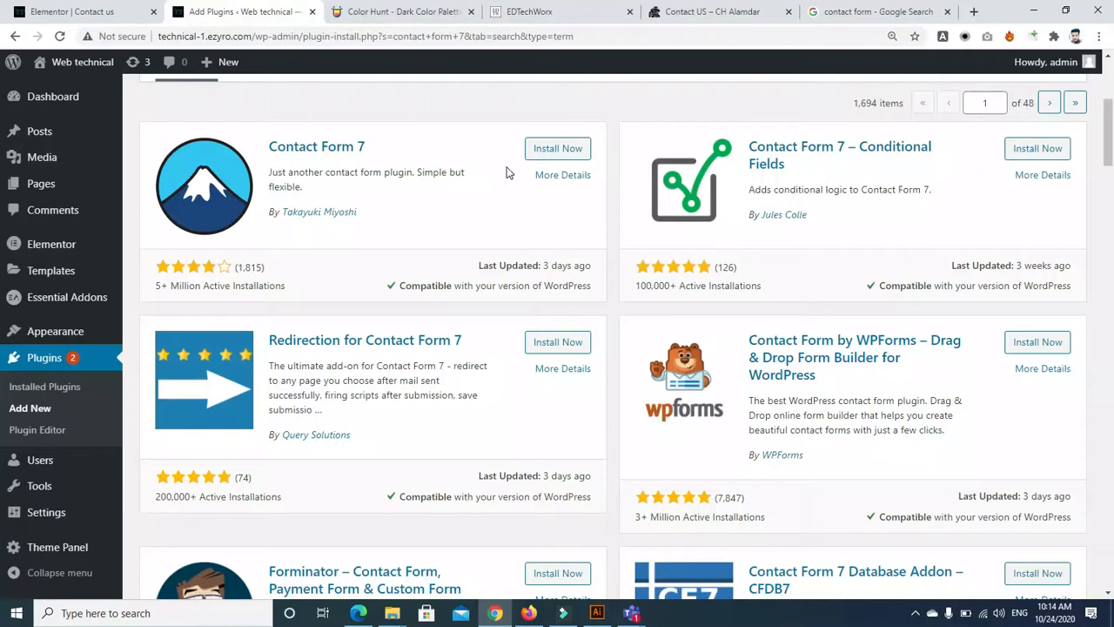
left_click(555, 153)
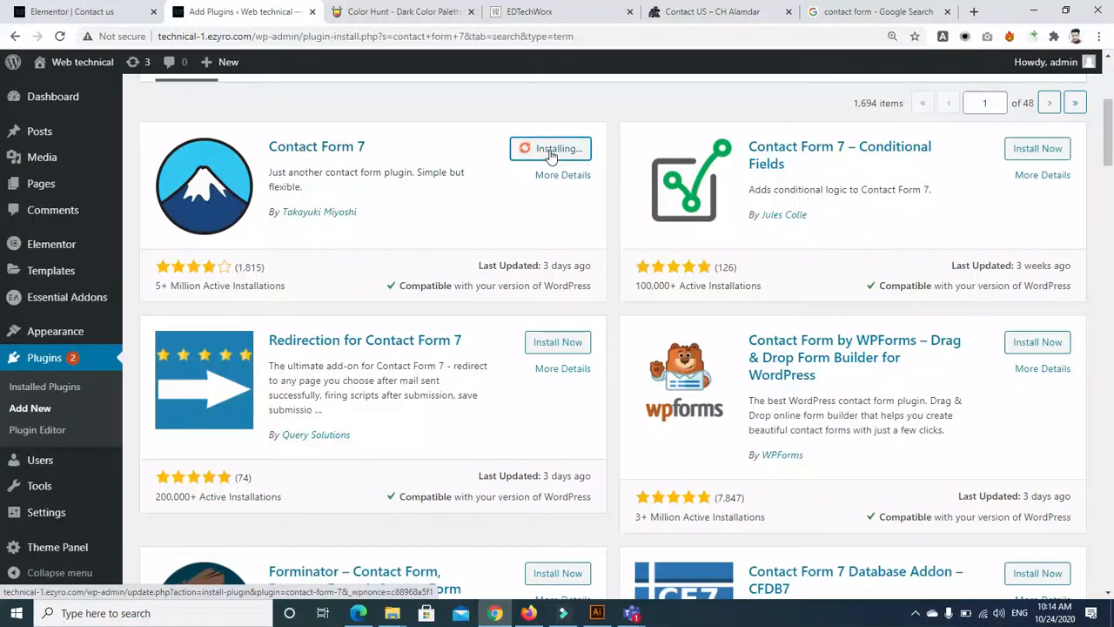
left_click(982, 614)
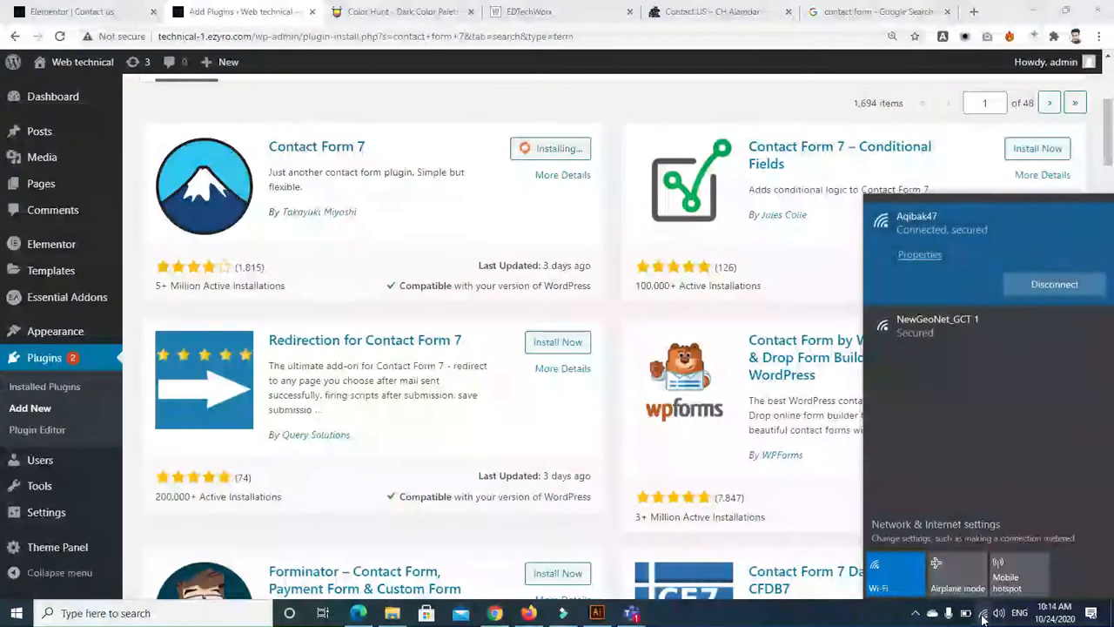
left_click(983, 614)
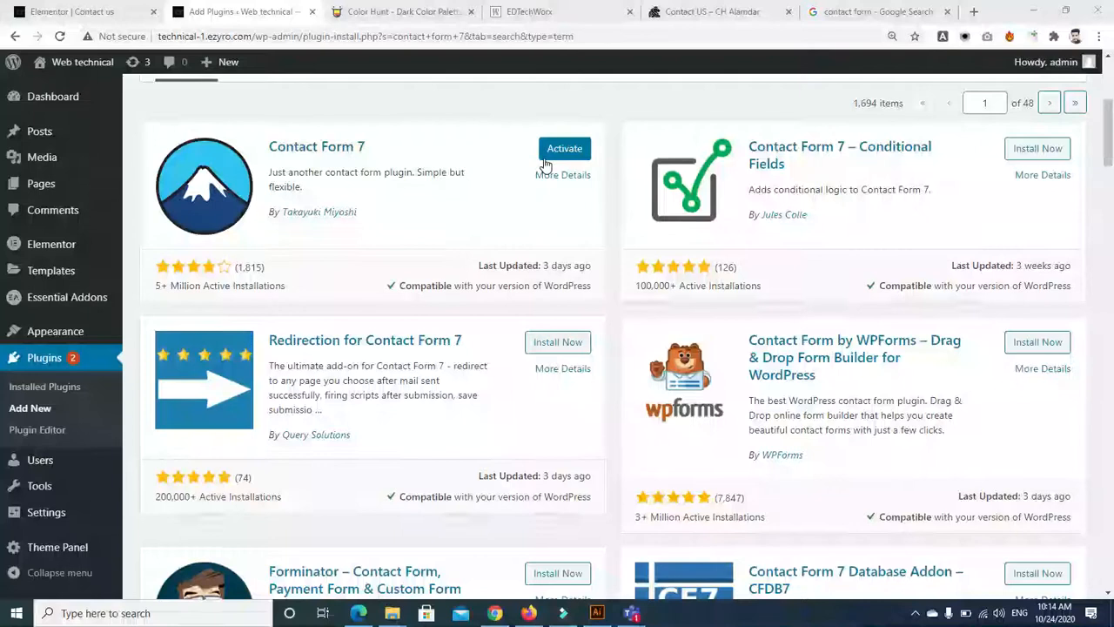
left_click(553, 160)
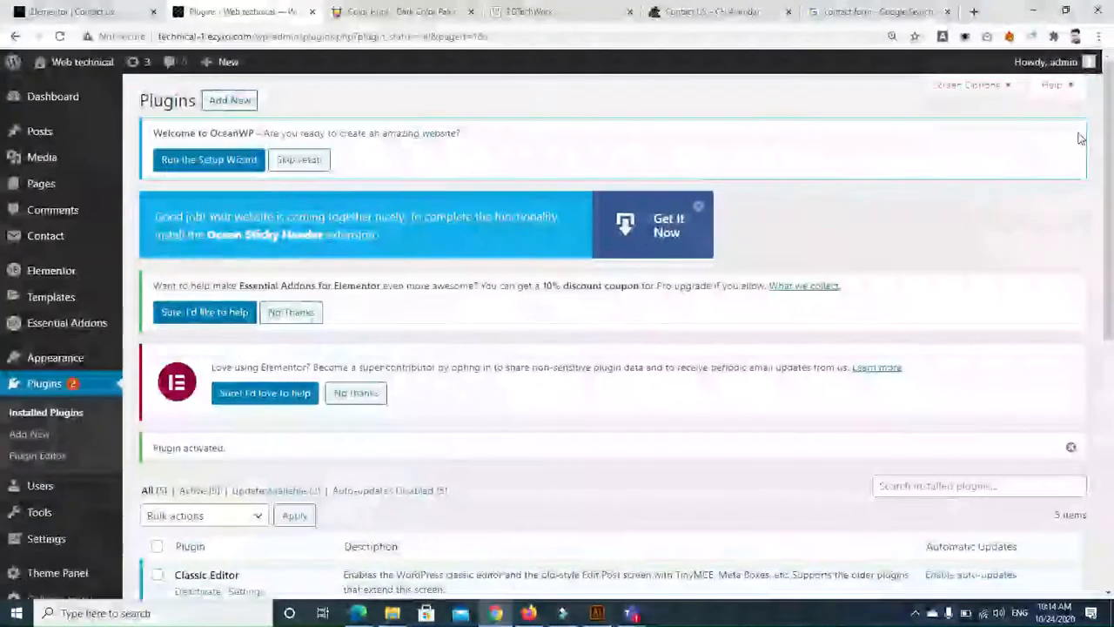
Open Contact form 1 for editing from the list of contact forms and look over its form template
left_click_drag(1111, 148, 1112, 366)
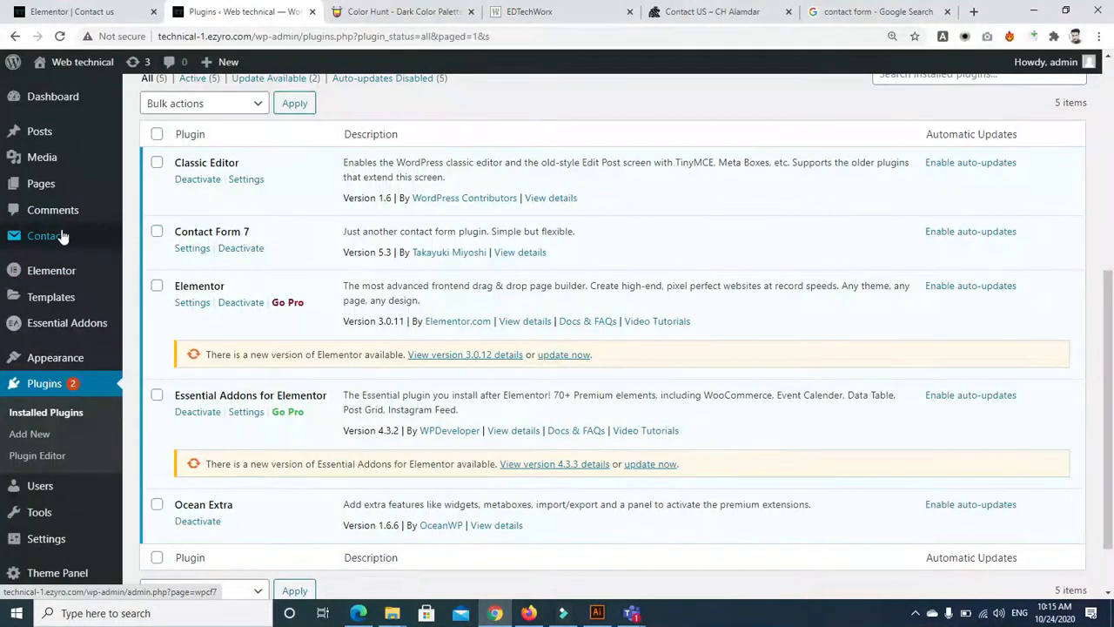
left_click(193, 251)
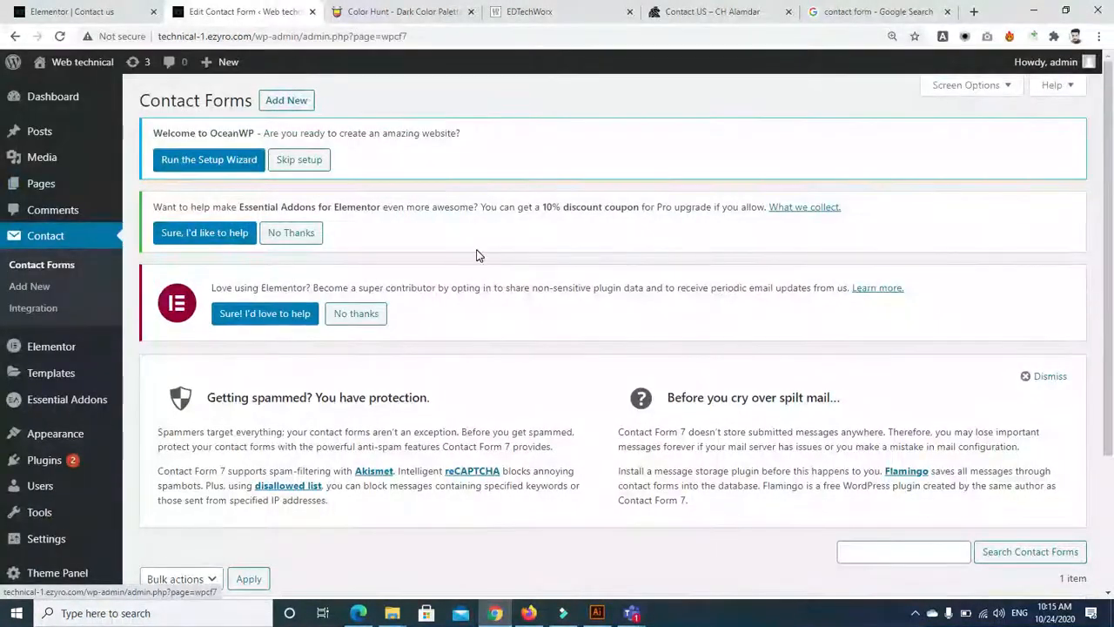
scroll(476, 255, "down", 3)
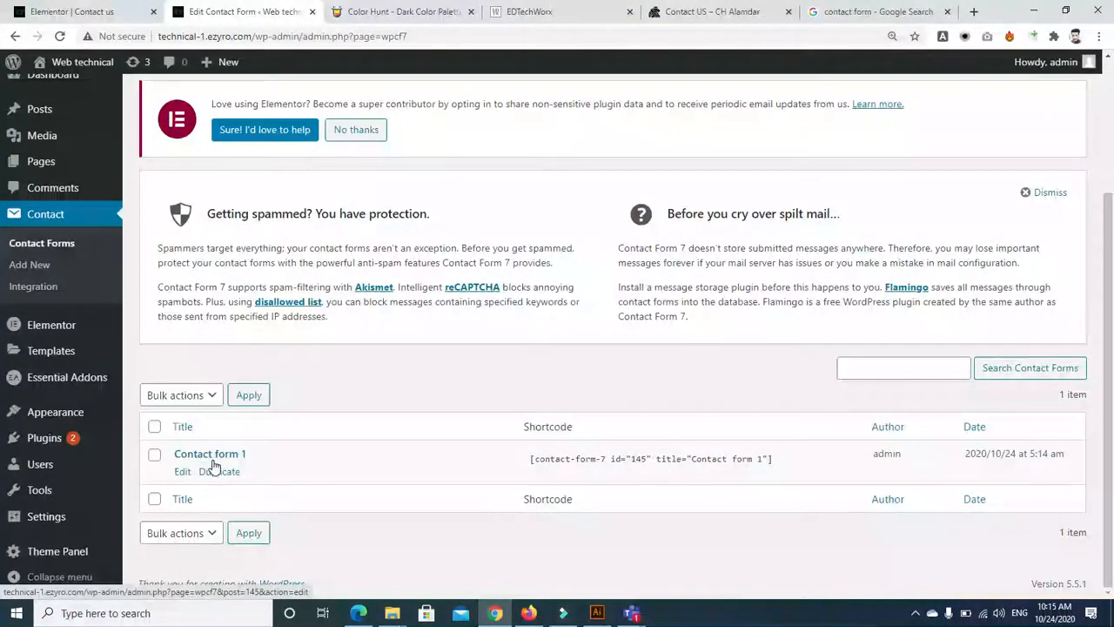
left_click(182, 473)
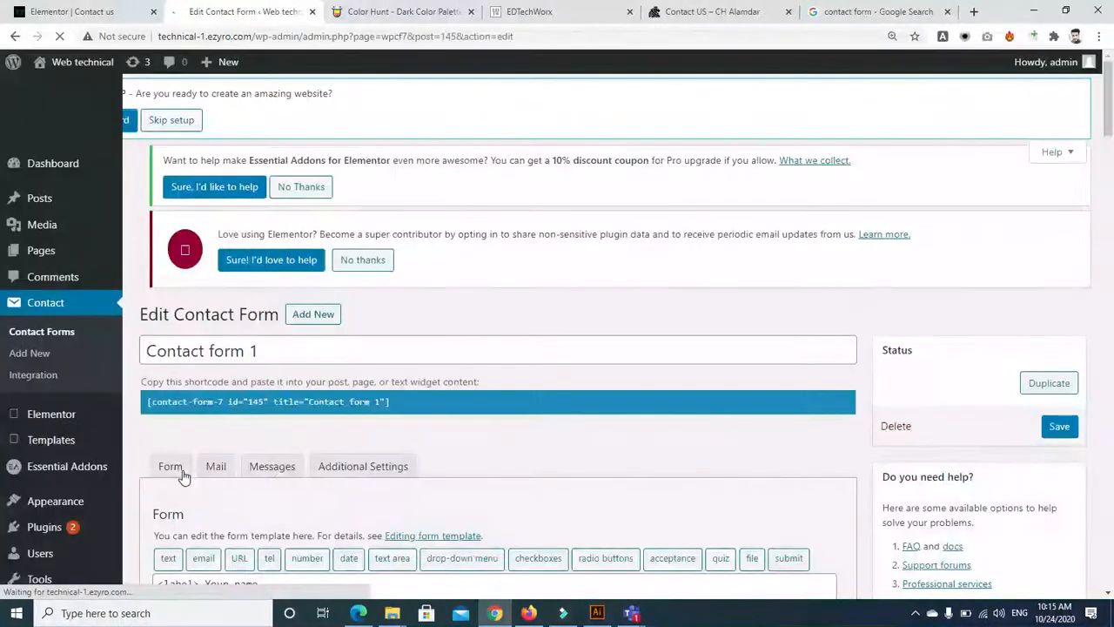
scroll(636, 300, "down", 4)
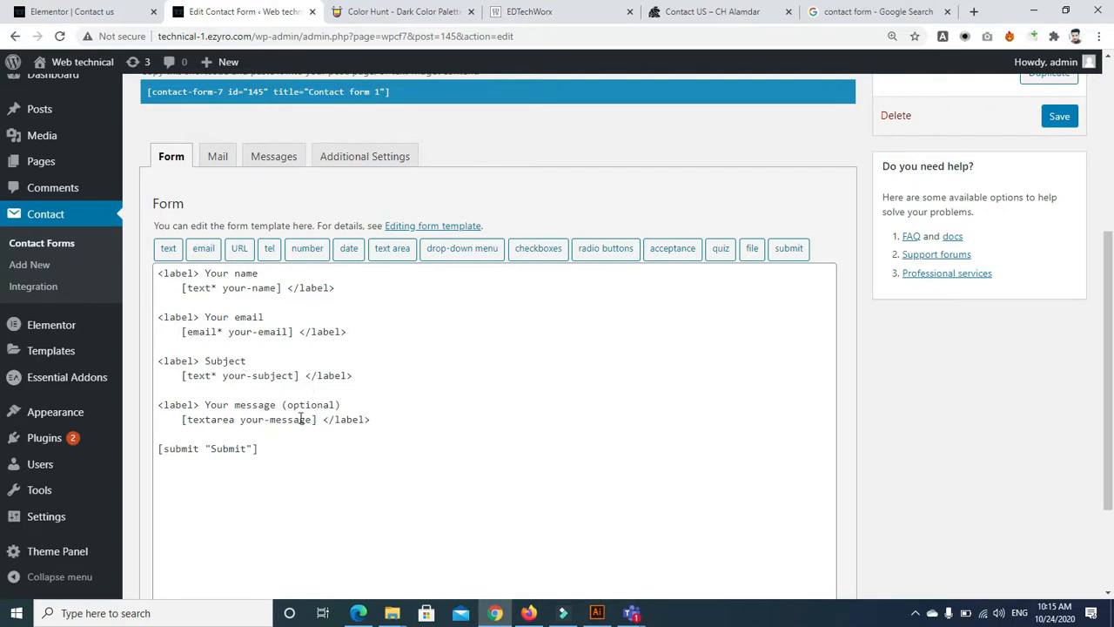
Copy the complete shortcode of Contact form 1
scroll(395, 219, "up", 2)
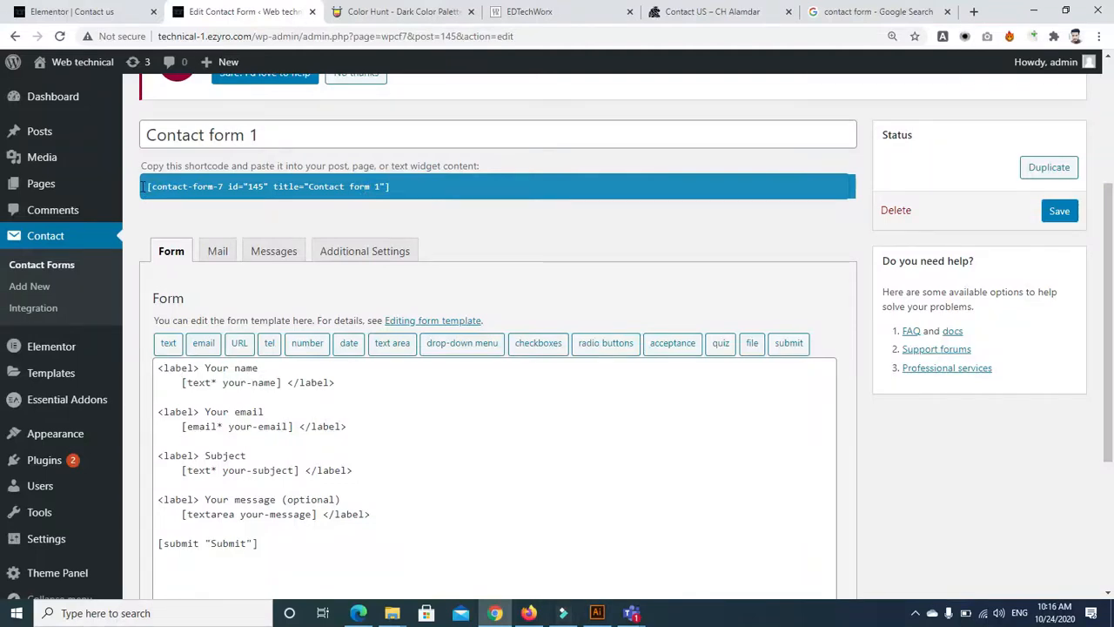
left_click(144, 222)
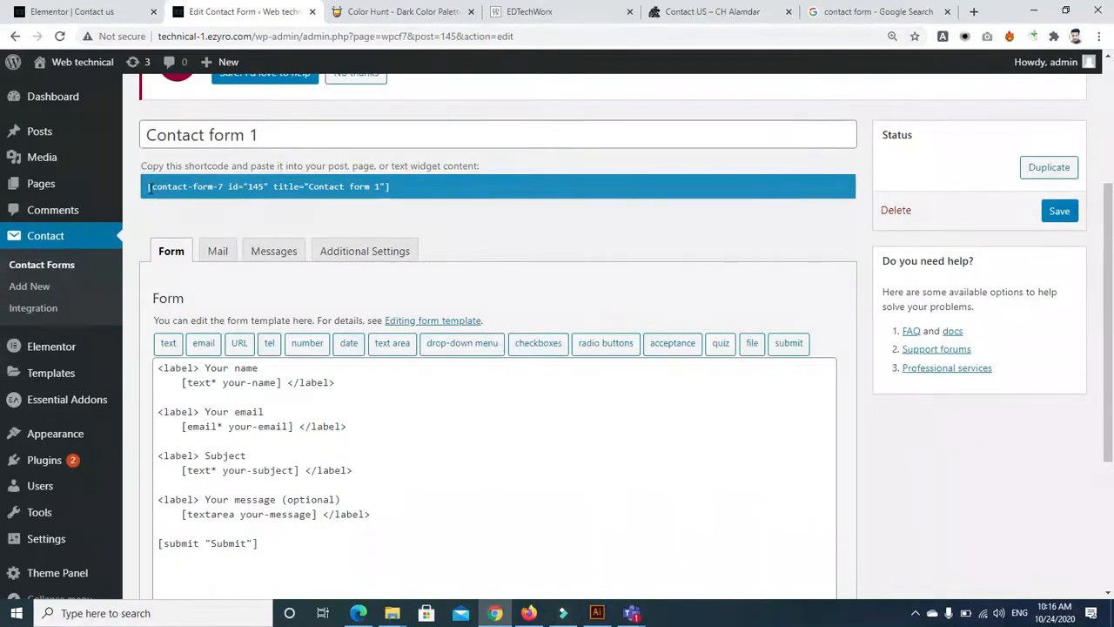
left_click(148, 187)
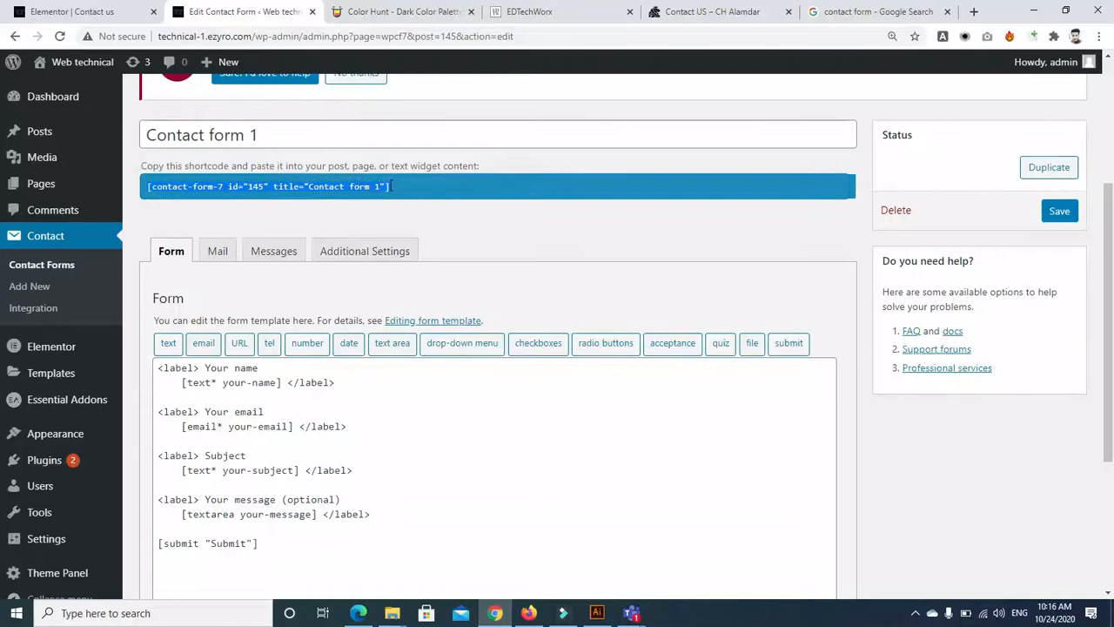
right_click(329, 184)
left_click(346, 194)
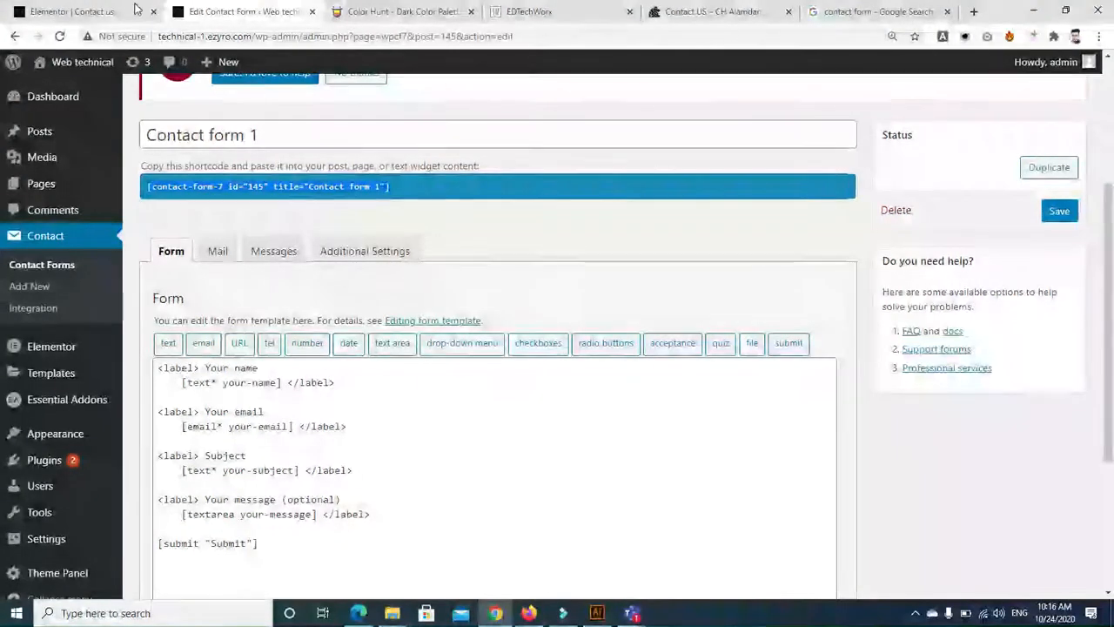
Add a Heading widget to the Contact us page and set its title to the copied Contact form 1 shortcode
left_click(100, 12)
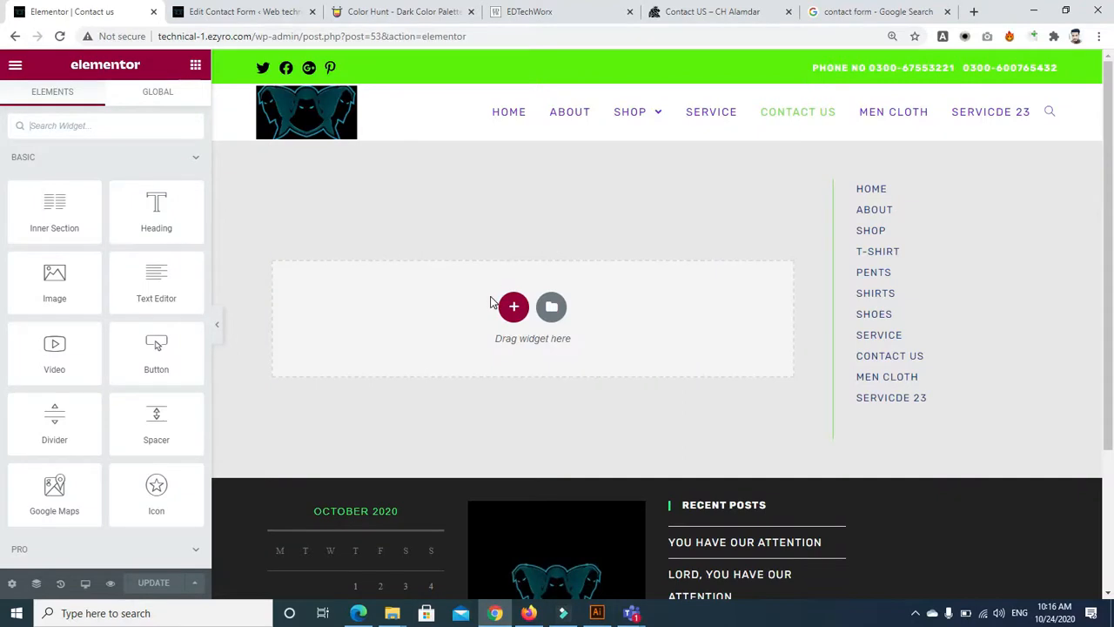
left_click(177, 212)
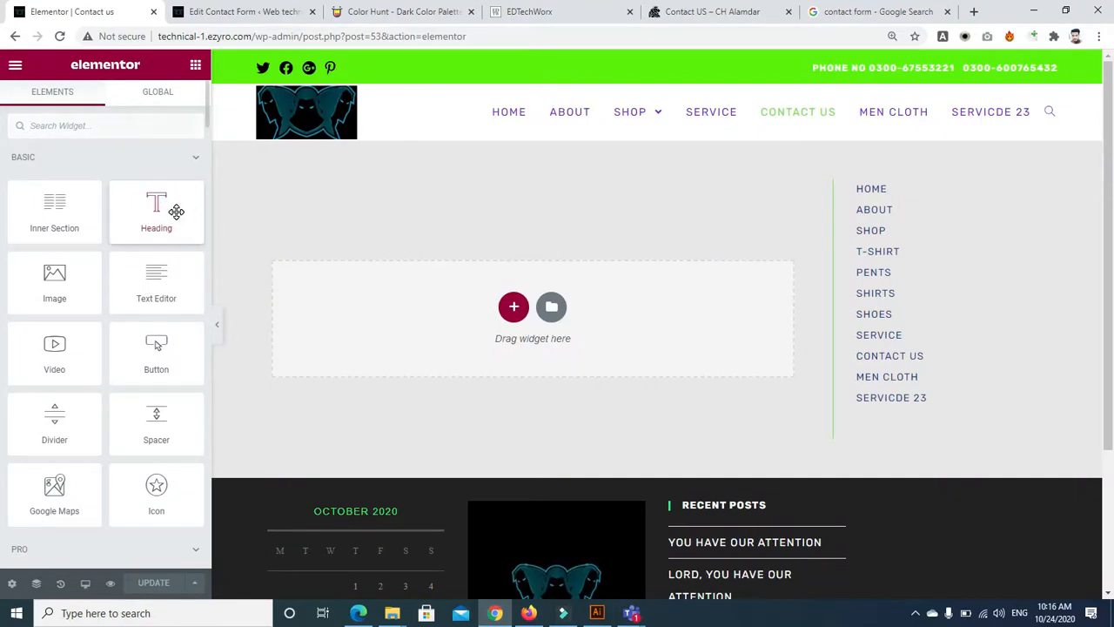
left_click(154, 283)
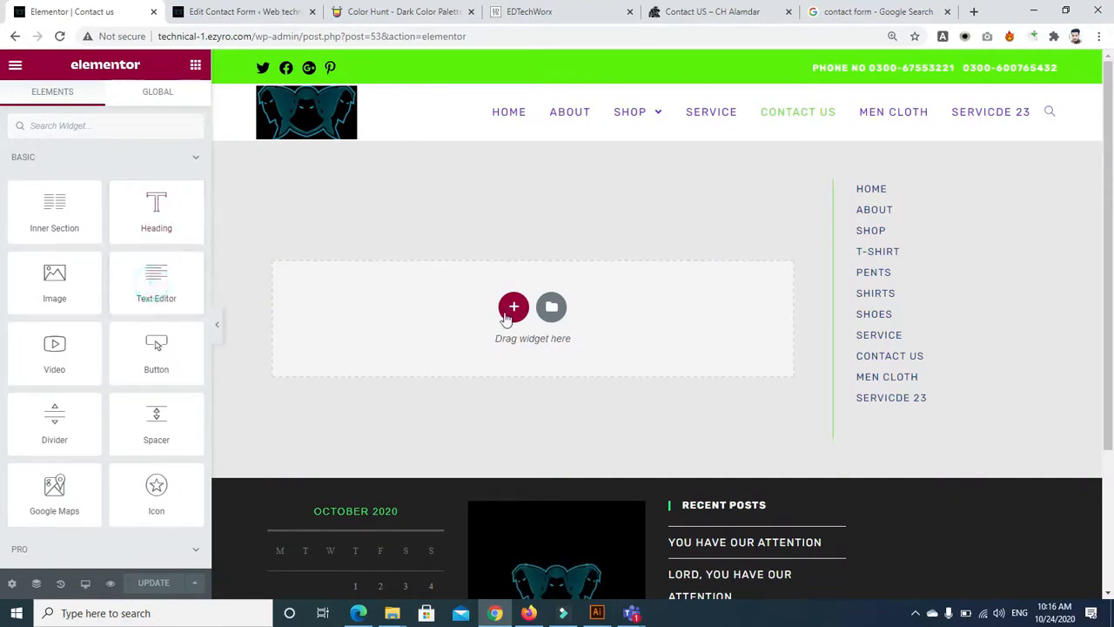
left_click_drag(192, 230, 217, 274)
triple_click(151, 199)
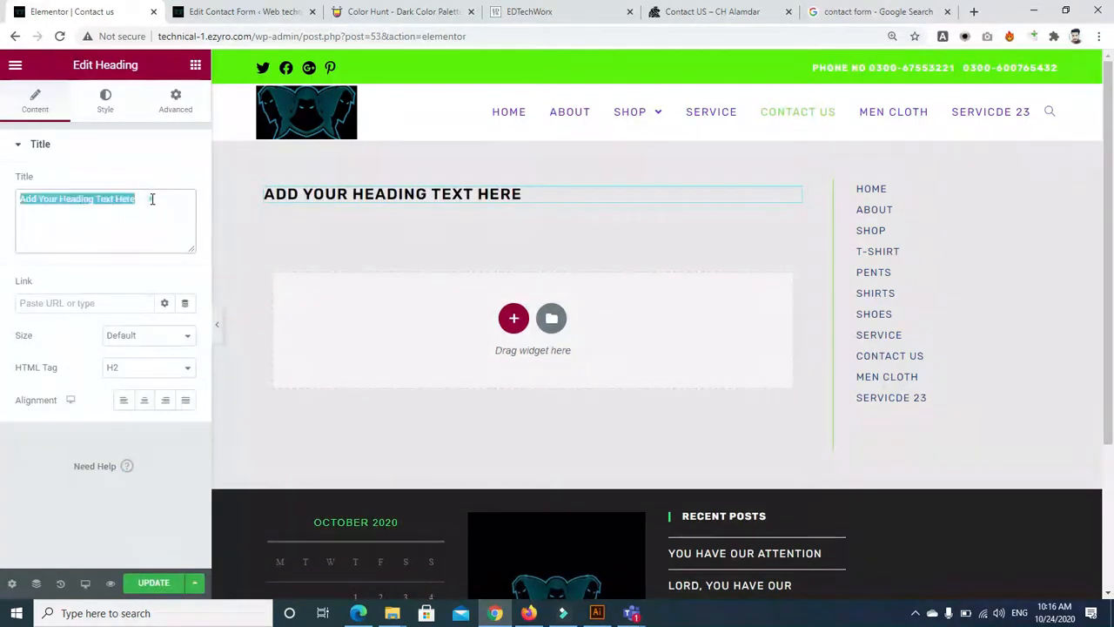
key("ctrl+v")
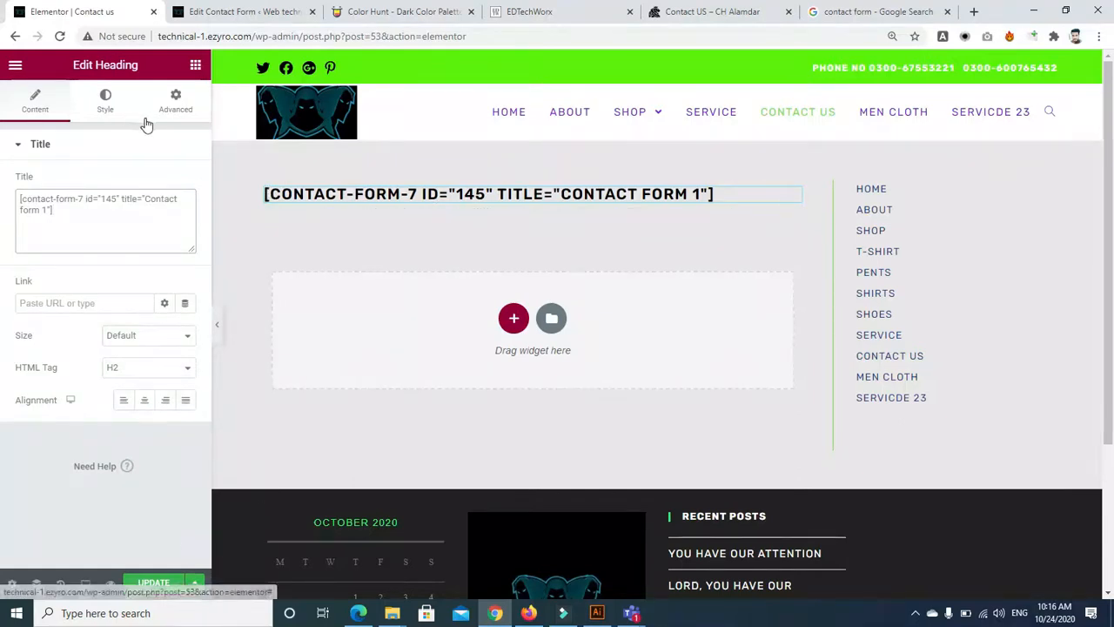
Search the Elementor widgets for "html"
left_click(186, 111)
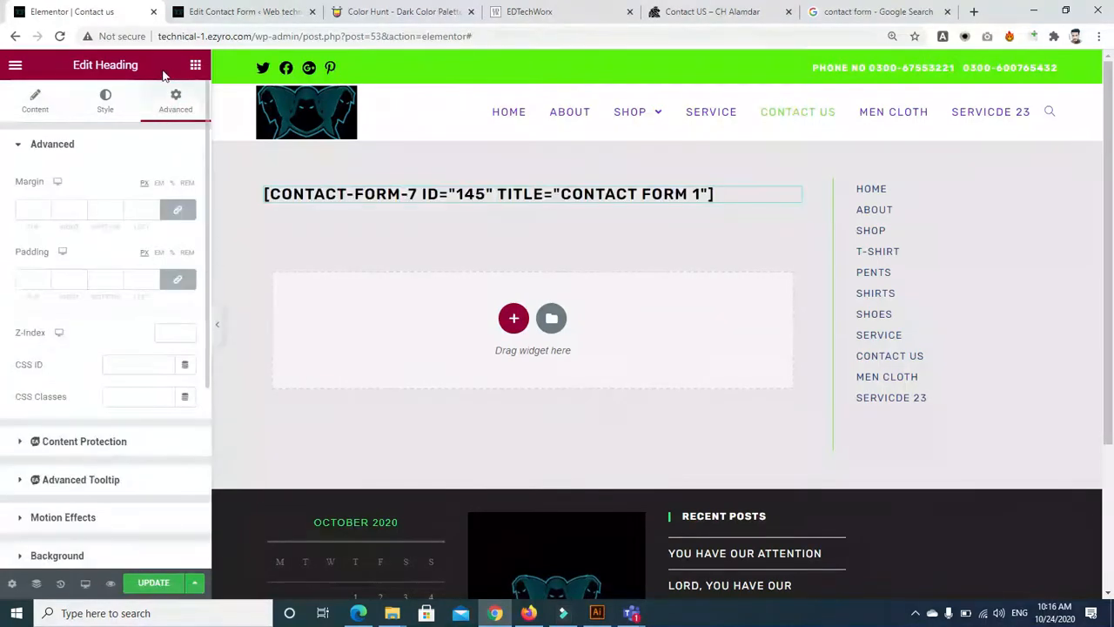
left_click(195, 65)
left_click(126, 126)
type("html")
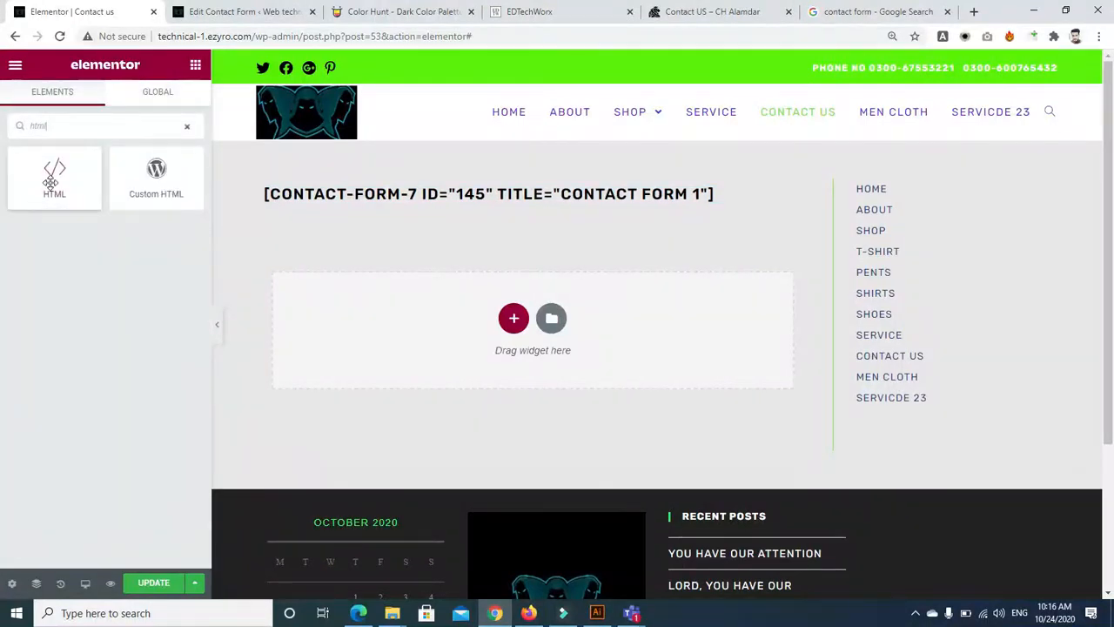
mouse_move(155, 187)
left_mouse_down()
mouse_move(270, 201)
mouse_move(152, 183)
left_mouse_up()
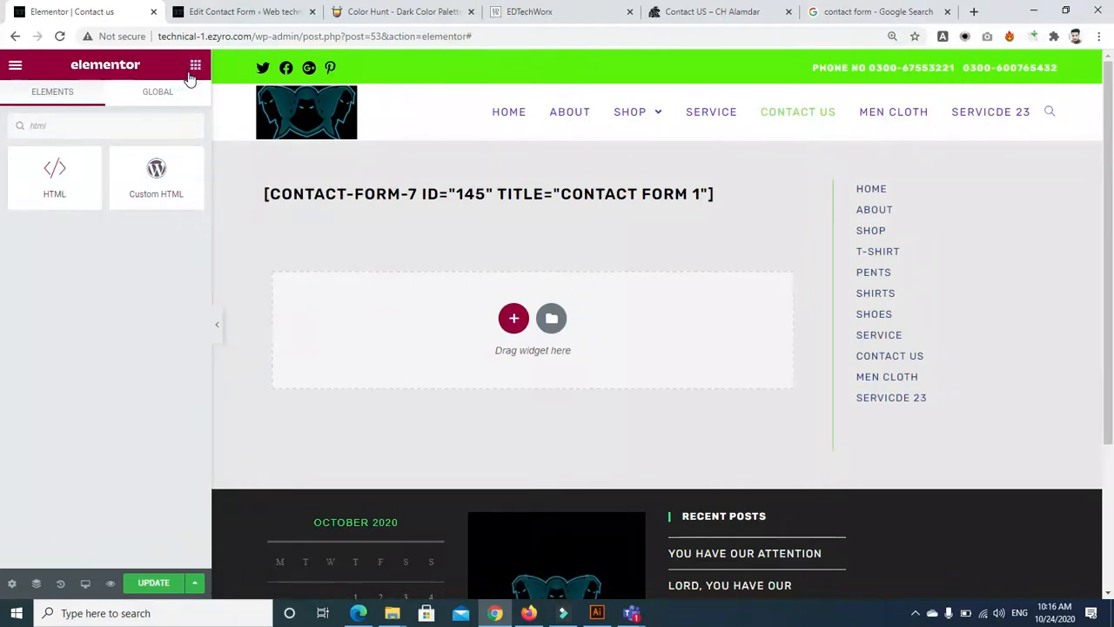
Update the Contact us page and open its preview
left_click(150, 585)
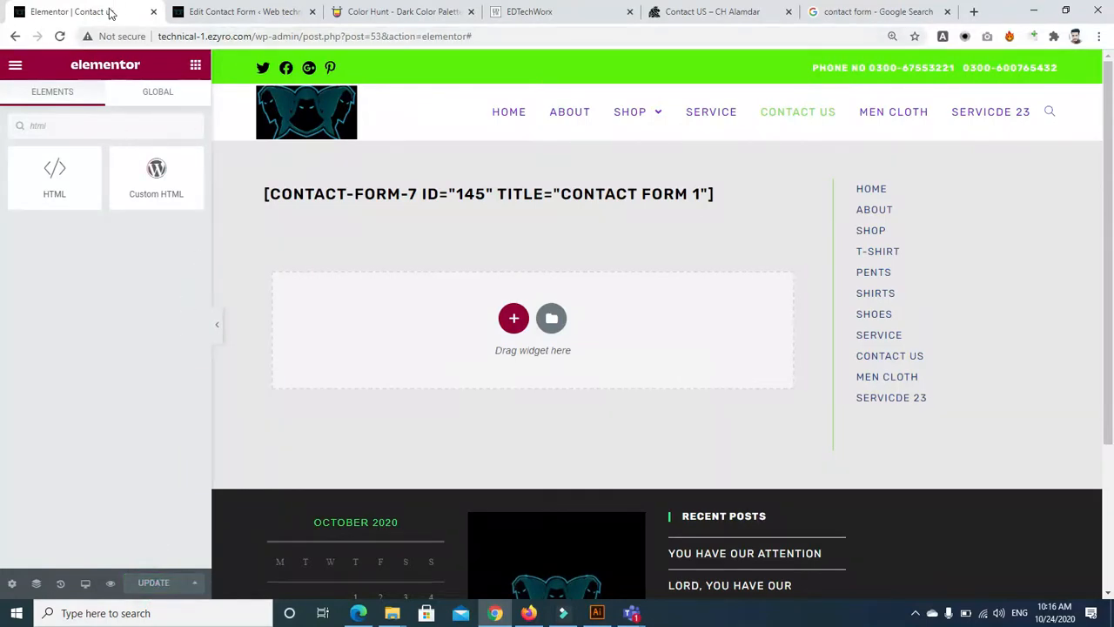
right_click(105, 585)
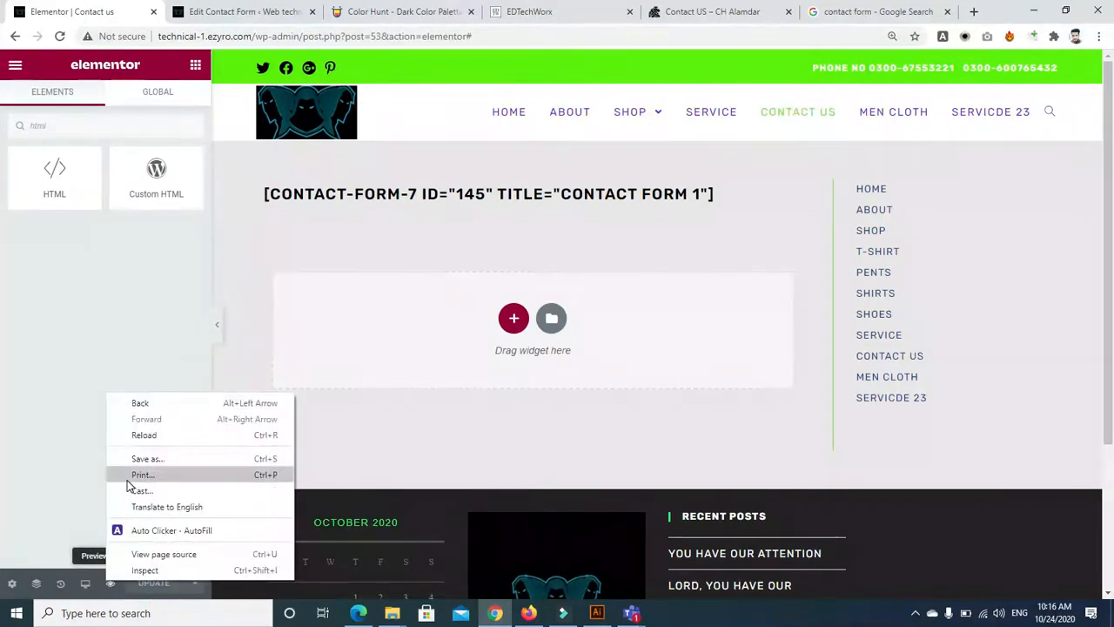
left_click(110, 586)
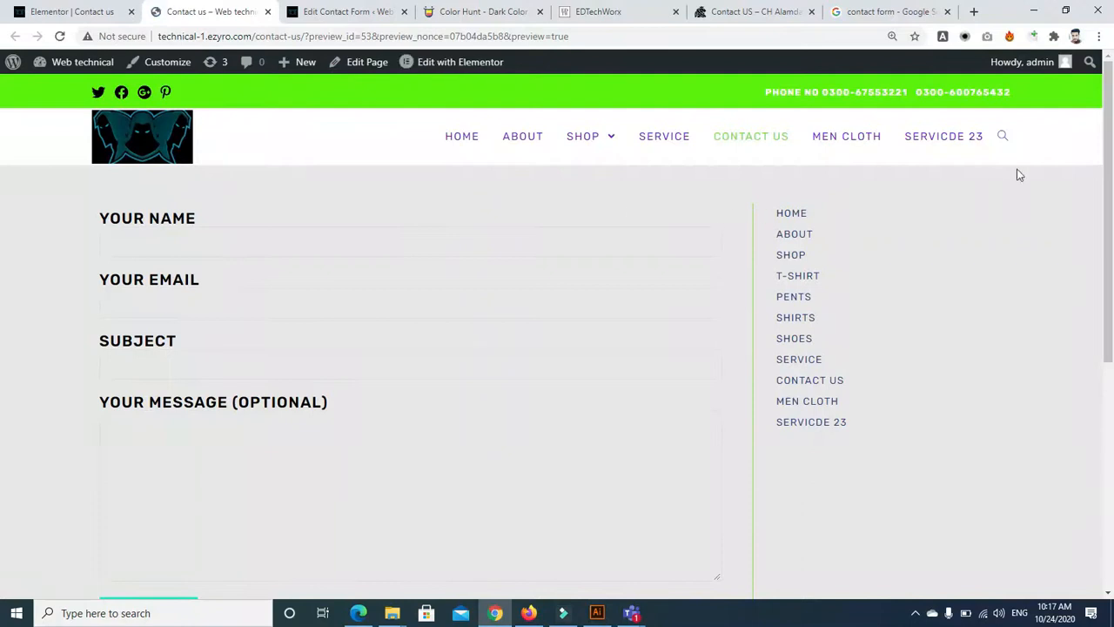
Test the contact form in the preview by going through its fields and submitting it empty
scroll(517, 246, "down", 2)
left_click(332, 357)
left_click(294, 196)
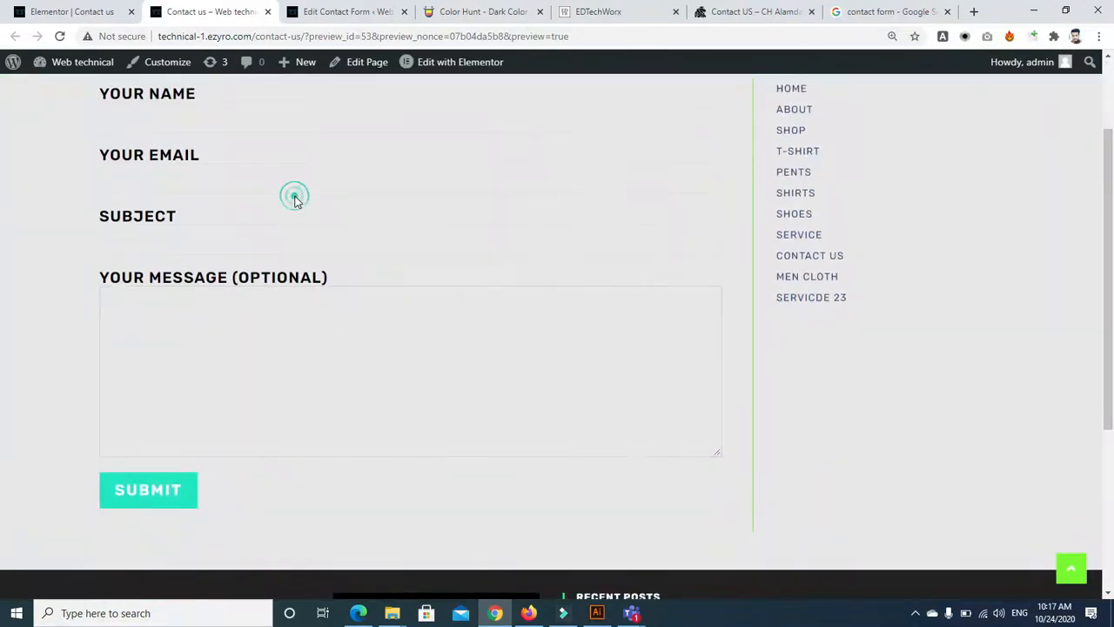
left_click(270, 117)
left_click(269, 171)
left_click(263, 240)
left_click(262, 315)
left_click(174, 493)
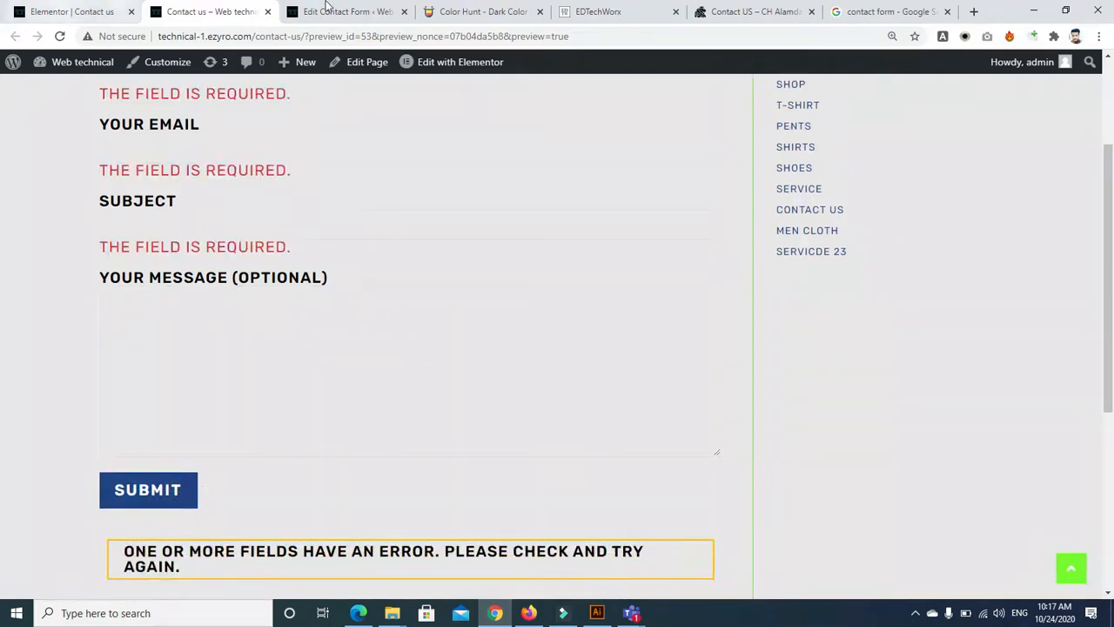
Return to the list of contact forms and duplicate Contact form 1
left_click(63, 11)
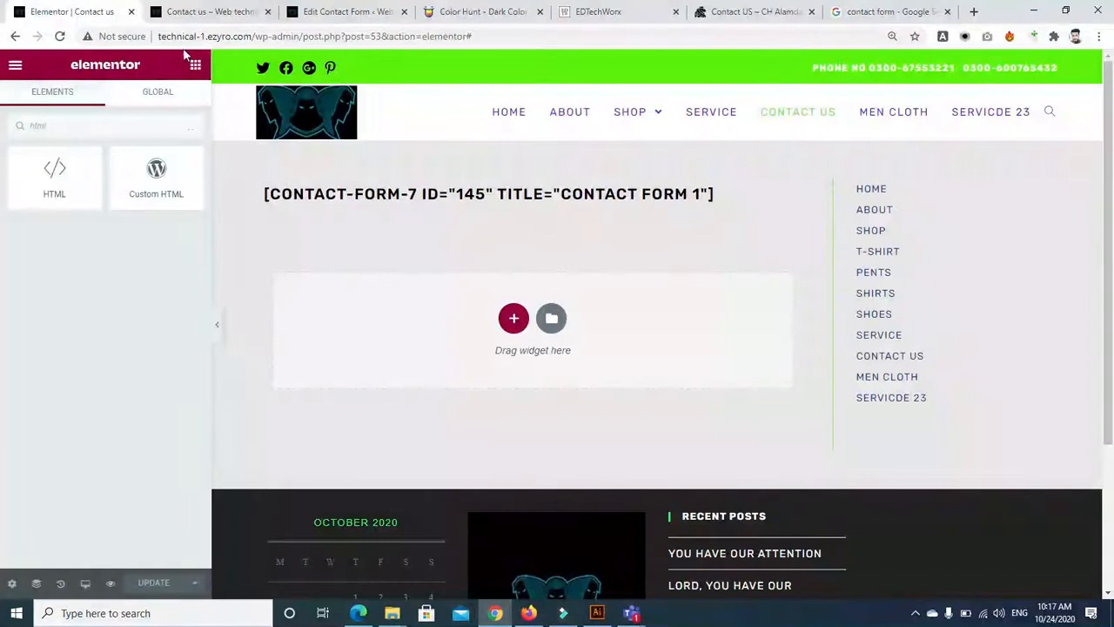
left_click(200, 12)
left_click(309, 14)
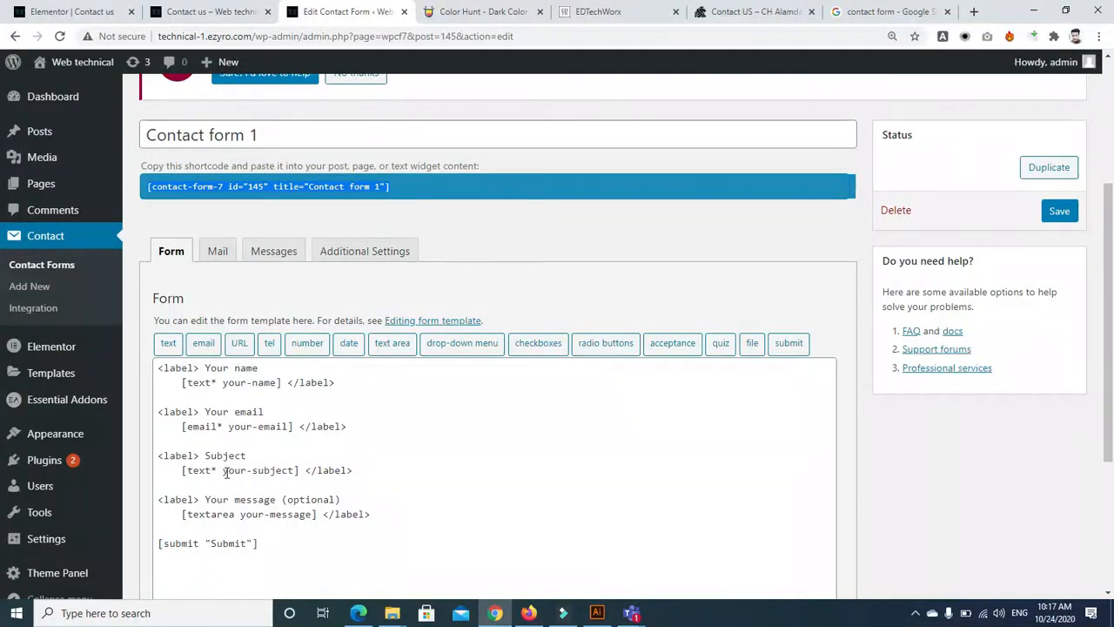
left_click(14, 37)
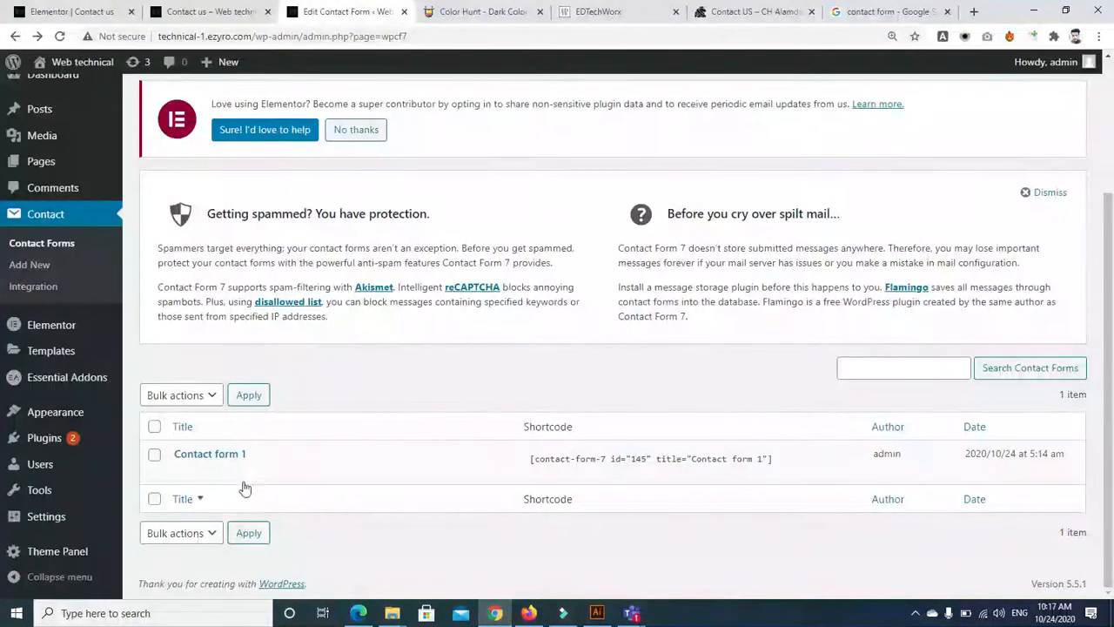
left_click(228, 473)
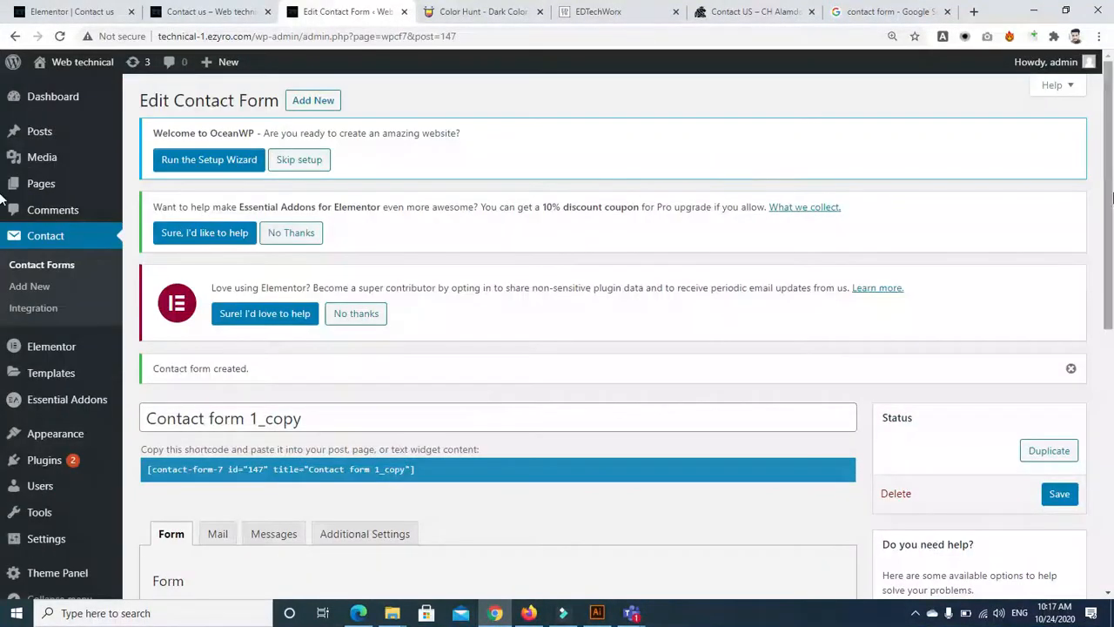
Rename the duplicated form as "contact form for website" and save it
scroll(393, 405, "down", 5)
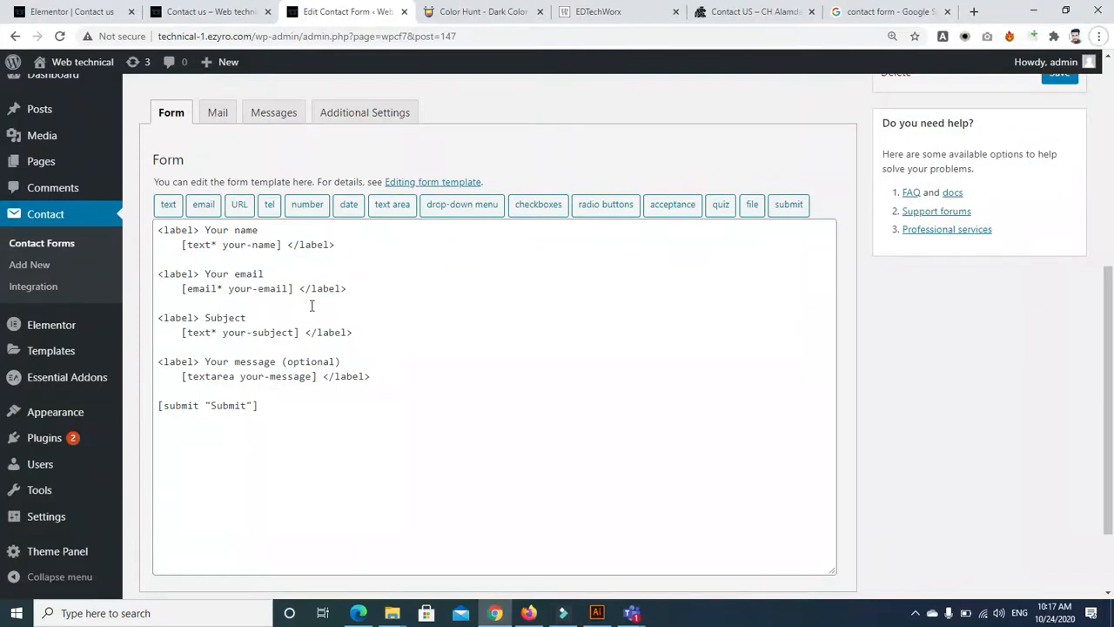
mouse_move(1111, 352)
left_mouse_down()
mouse_move(1112, 182)
mouse_move(1112, 344)
left_mouse_up()
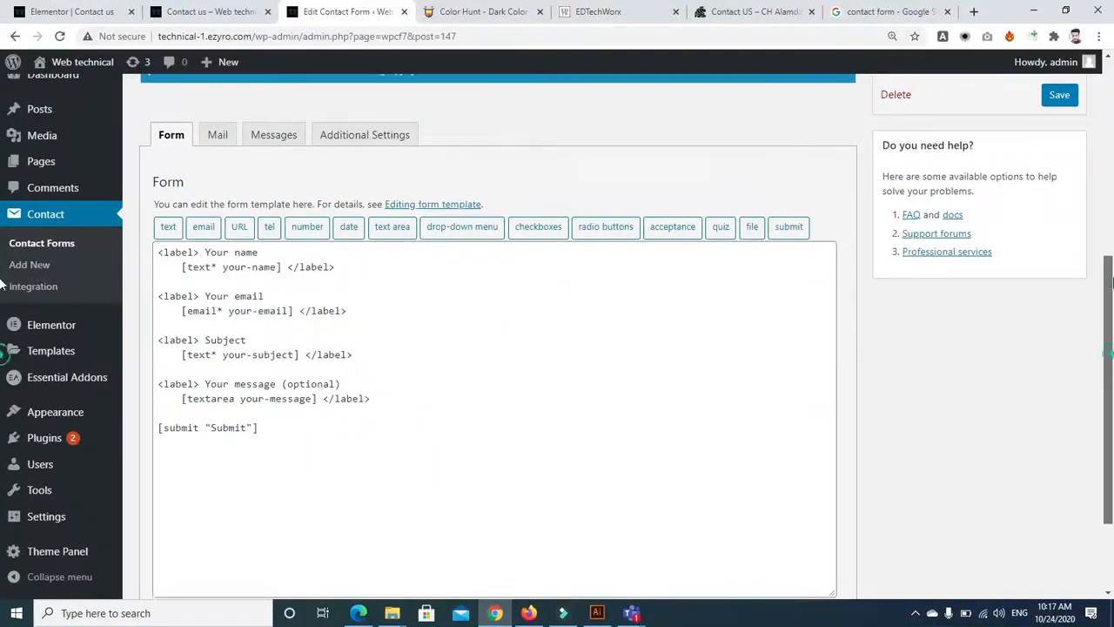
scroll(989, 258, "up", 3)
left_click(312, 267)
key("BackSpace")
key("BackSpace")
key("BackSpace")
key("BackSpace")
key("BackSpace")
key("BackSpace")
key("BackSpace")
key("BackSpace")
key("BackSpace")
key("BackSpace")
key("BackSpace")
key("BackSpace")
key("BackSpace")
key("BackSpace")
key("BackSpace")
key("BackSpace")
key("BackSpace")
key("BackSpace")
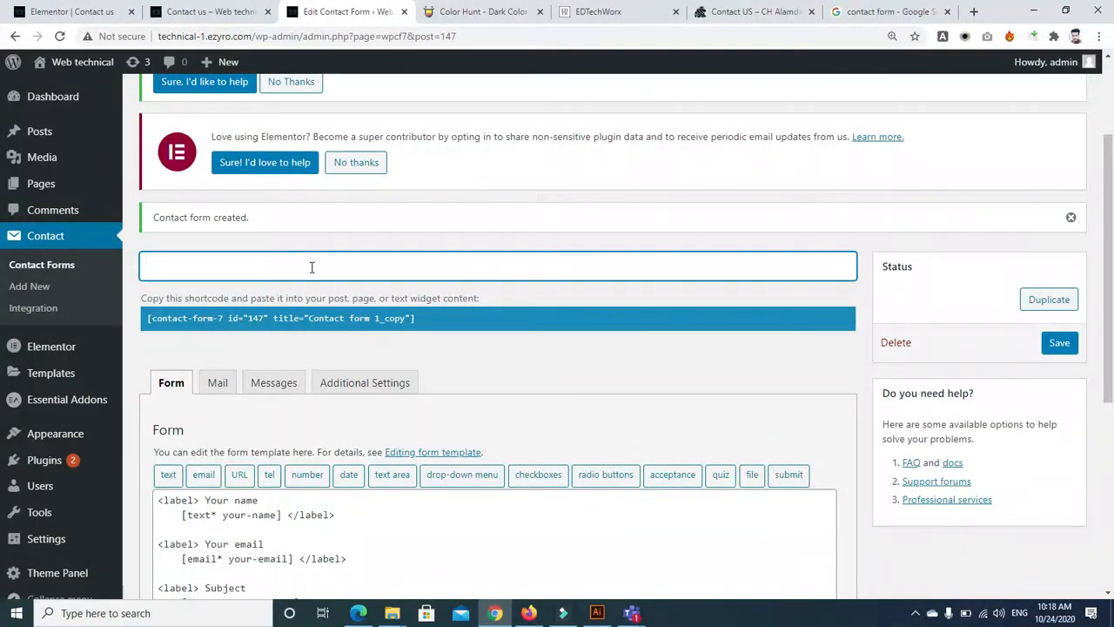
type("ontact fomrr for")
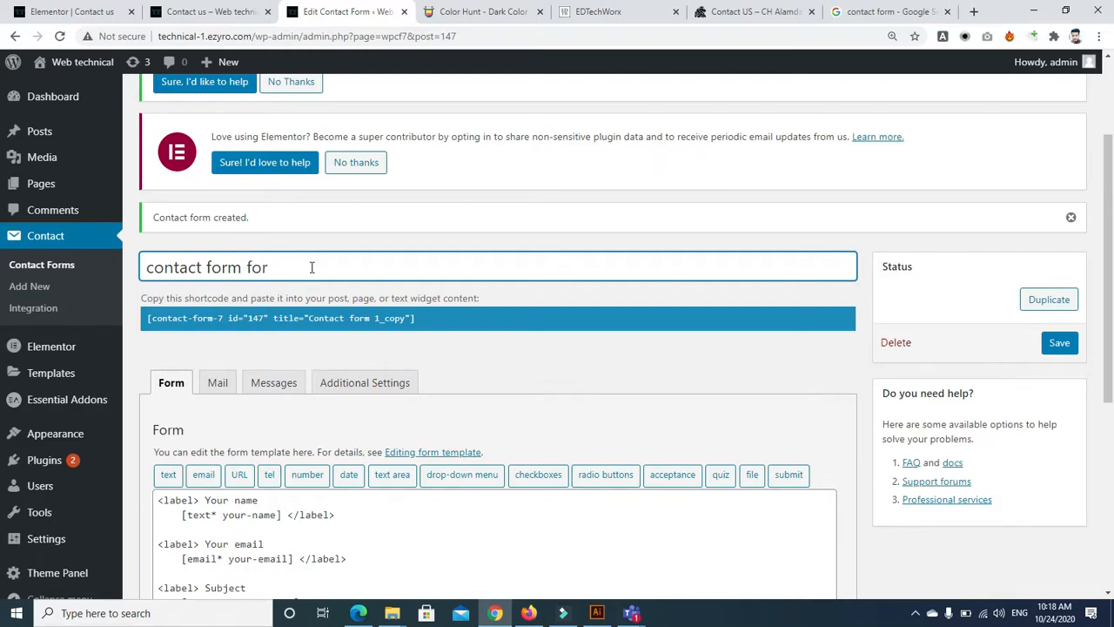
type("n ebs")
scroll(1071, 292, "down", 1)
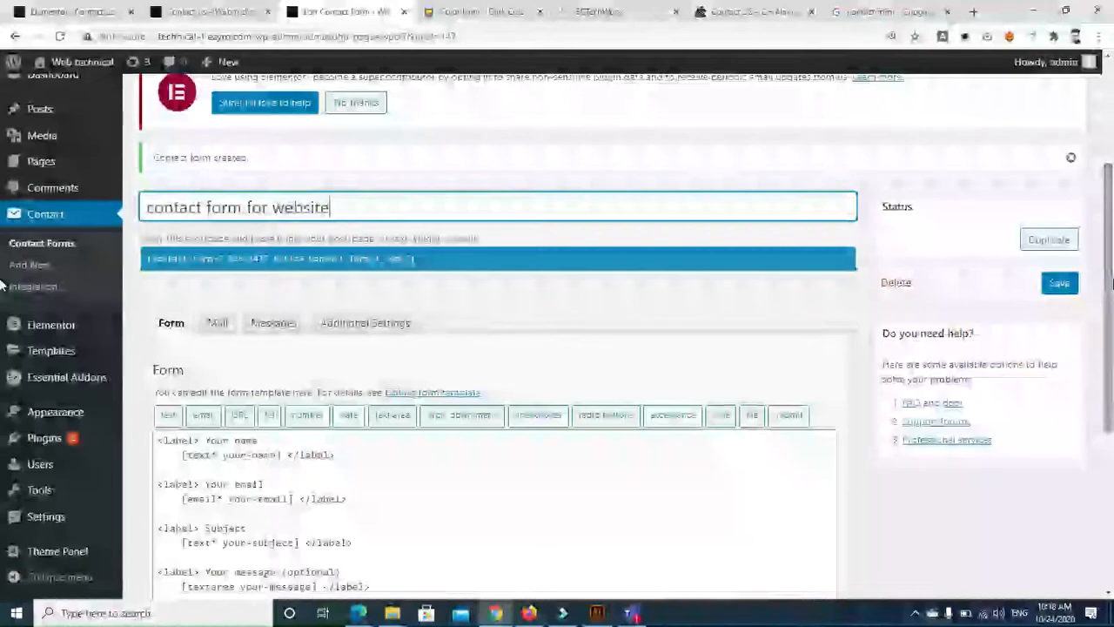
left_click(1070, 290)
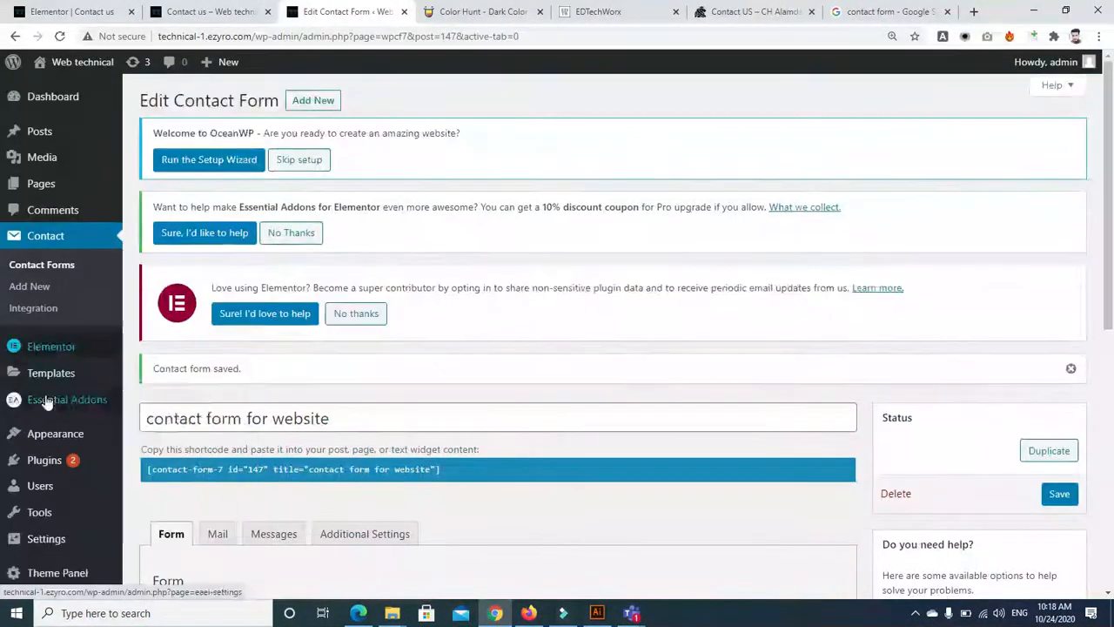
Reopen "contact form for website" from the list of contact forms and go to its form template
left_click(52, 266)
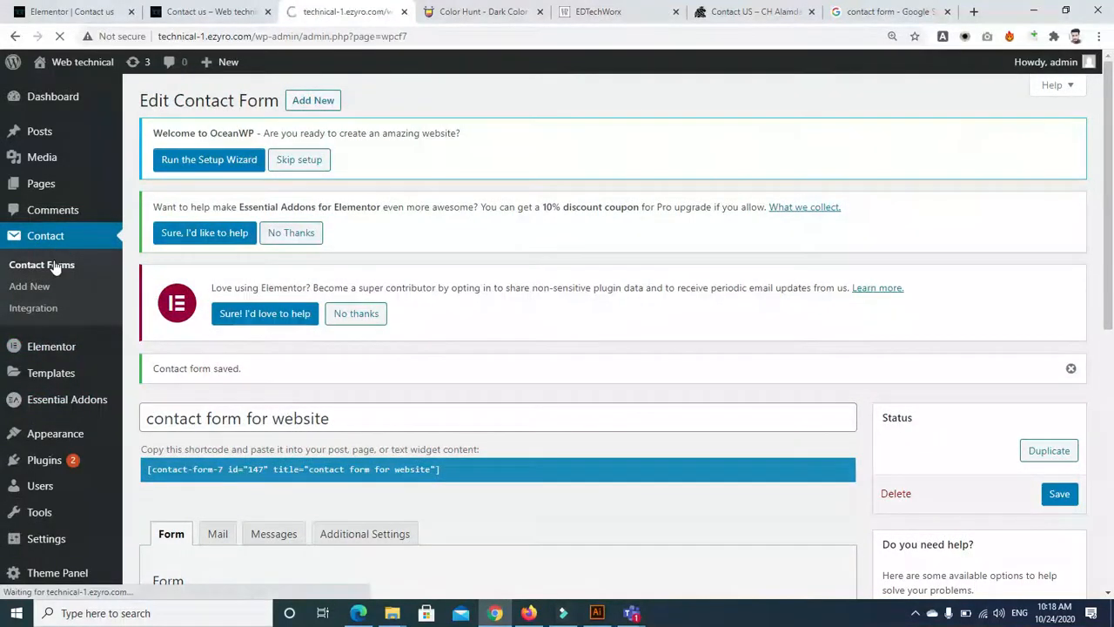
scroll(886, 320, "down", 3)
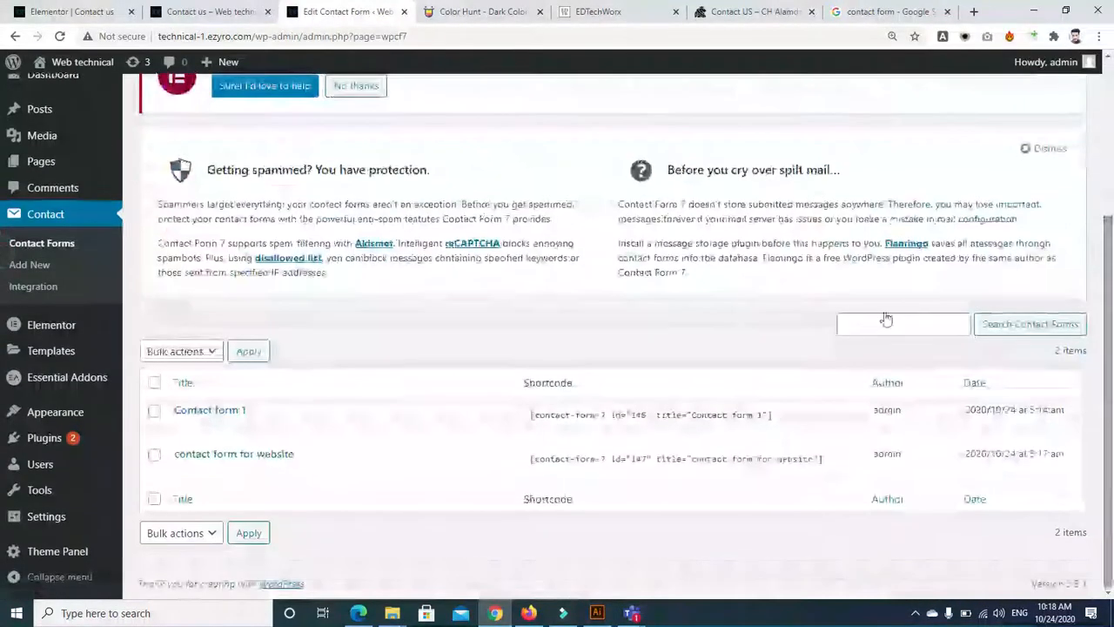
left_click(182, 473)
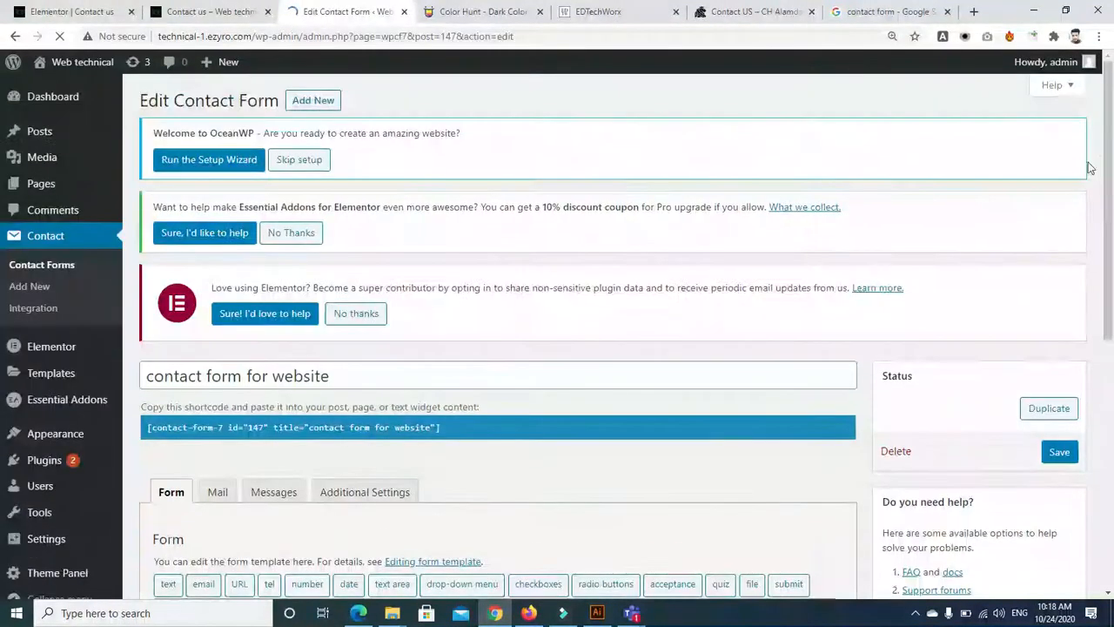
scroll(783, 261, "down", 5)
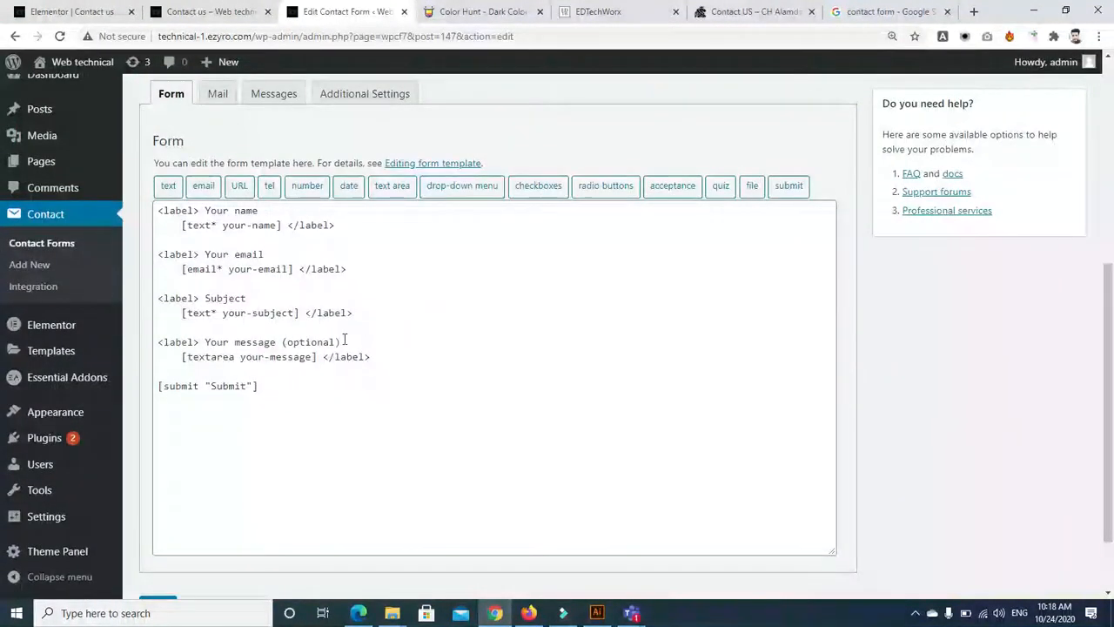
Make room below the message field in the form template and paste a copy of the "Your name" label block there
left_click(395, 364)
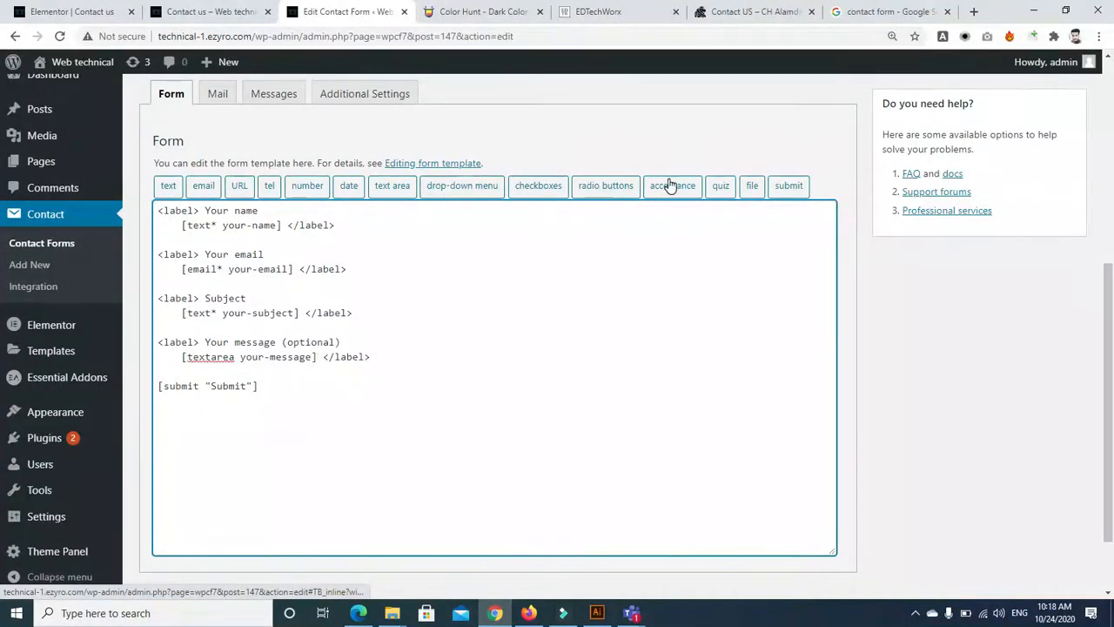
left_click(393, 350)
key("Return")
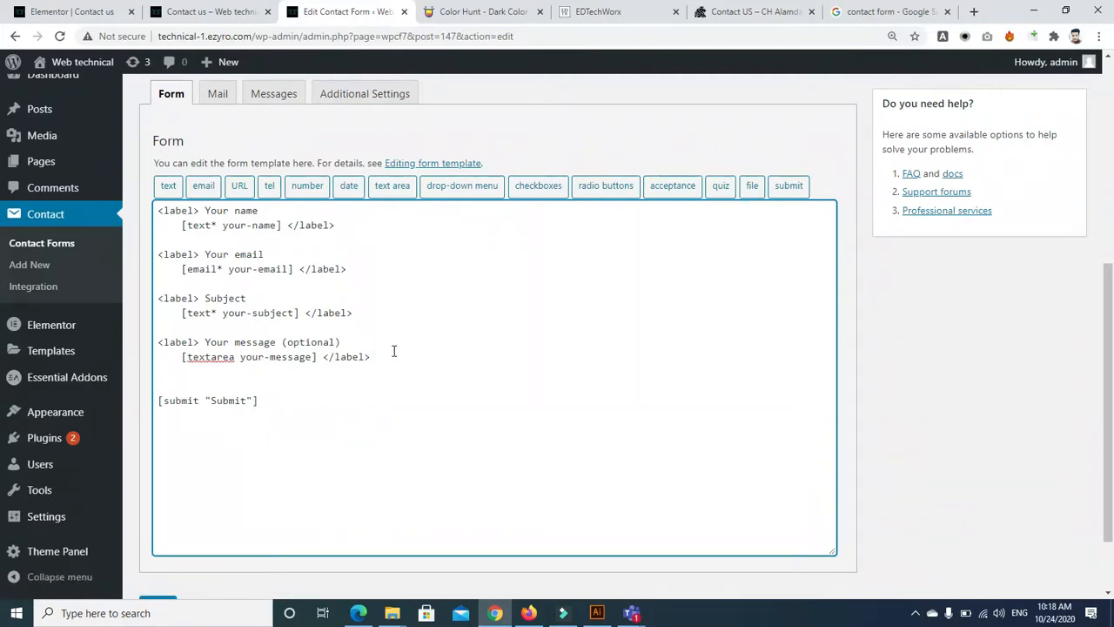
key("Return")
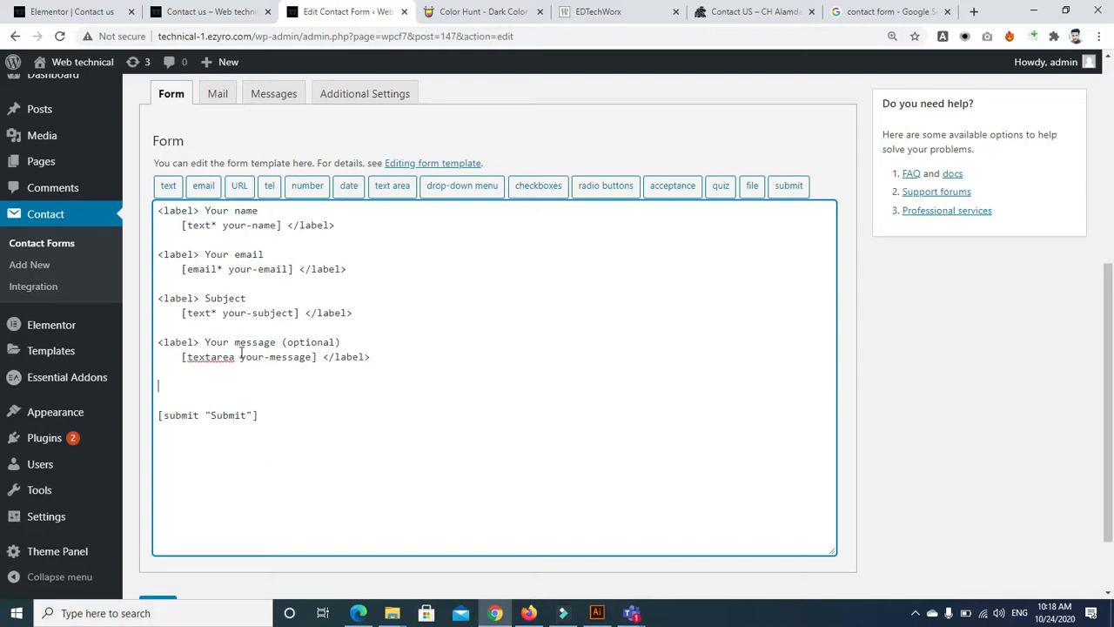
left_click_drag(157, 211, 351, 229)
key("ctrl+c")
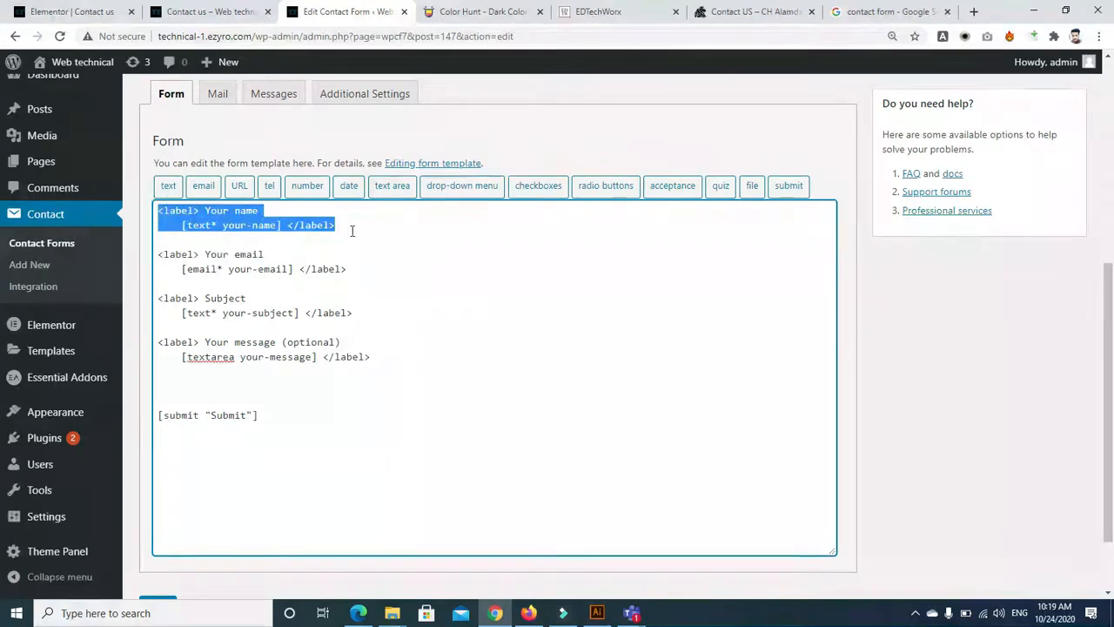
left_click(177, 401)
key("ctrl+v")
Replace the pasted block's label text and field tag with "First Name", and add an empty line after the closing label tag
left_click_drag(181, 415, 271, 409)
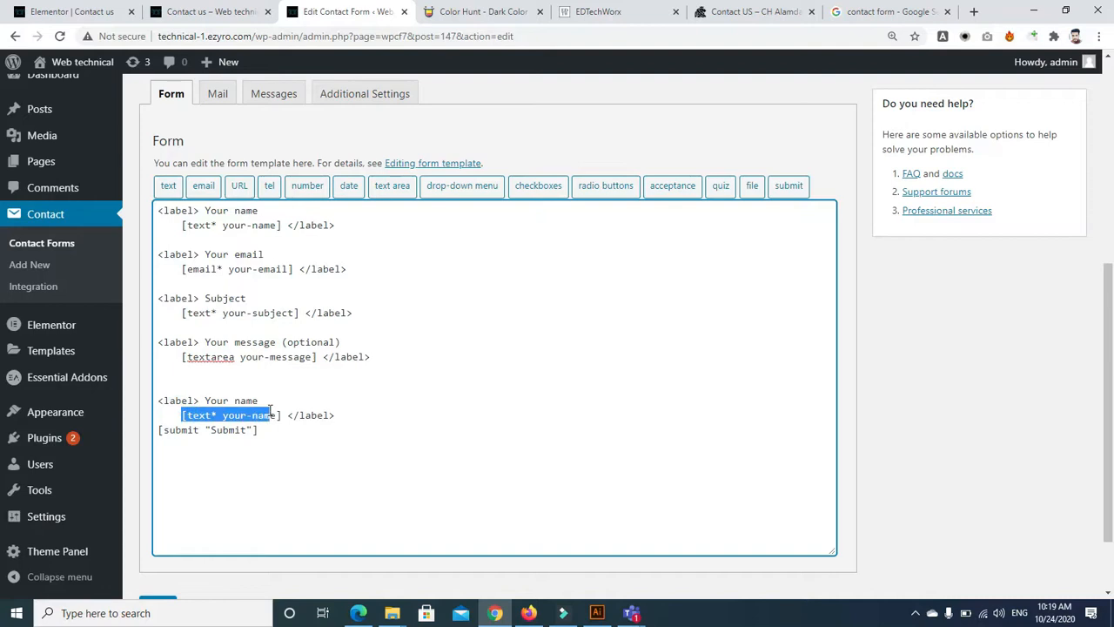
key("BackSpace")
key("BackSpace")
key("BackSpace")
key("BackSpace")
key("BackSpace")
key("BackSpace")
key("BackSpace")
key("BackSpace")
key("BackSpace")
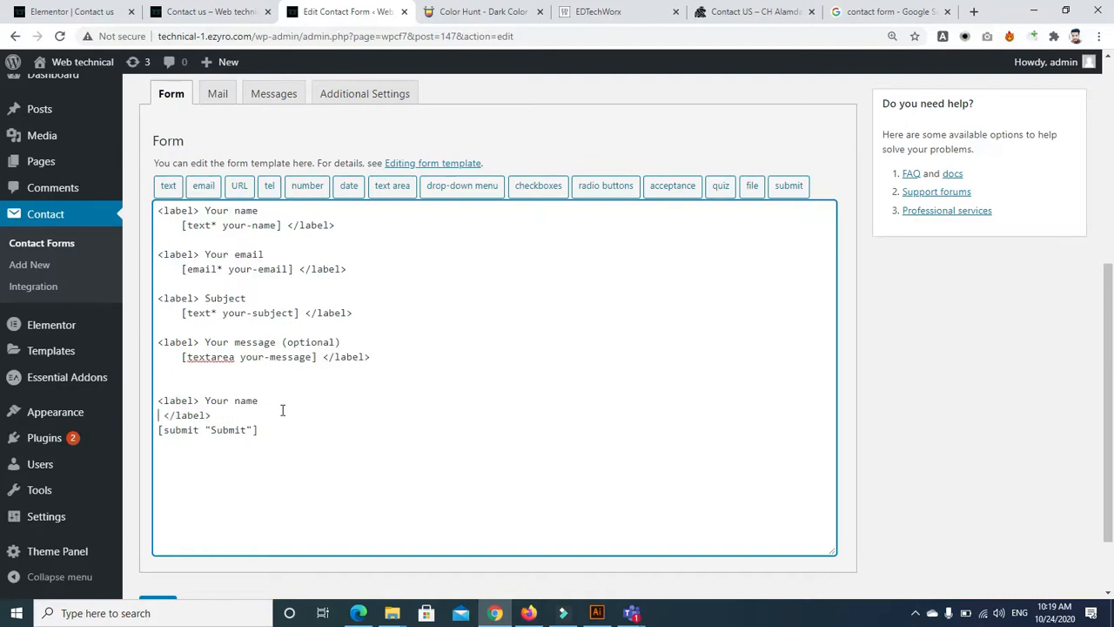
key("BackSpace")
key("BackSpace")
key("BackSpace")
key("BackSpace")
key("BackSpace")
key("BackSpace")
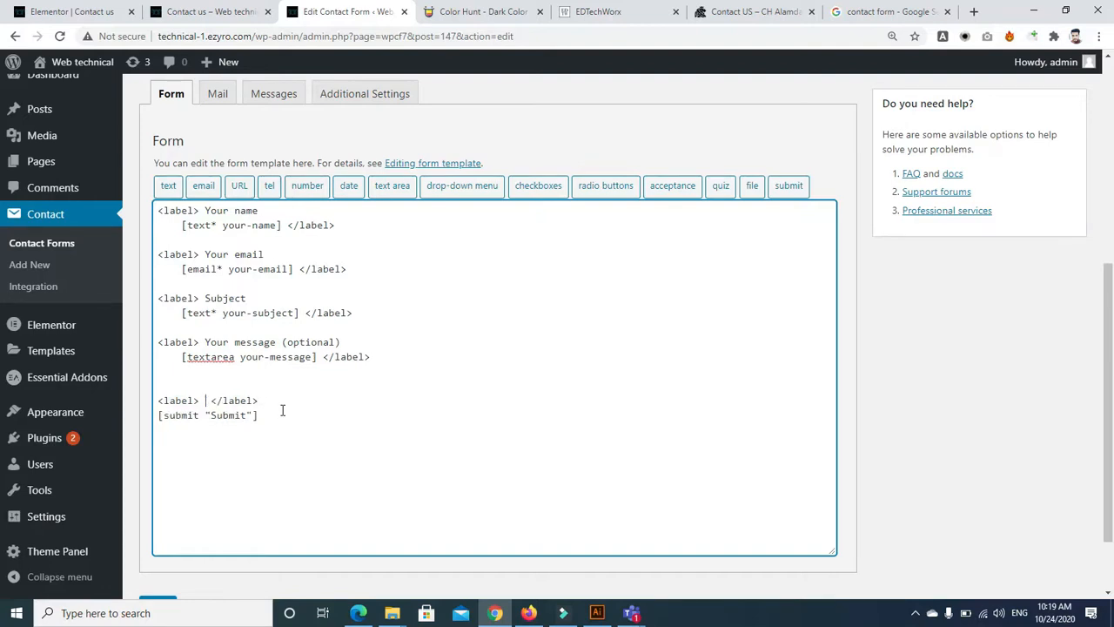
type("First name")
key("BackSpace")
key("BackSpace")
key("BackSpace")
key("BackSpace")
type("Name")
left_click(317, 403)
key("Return")
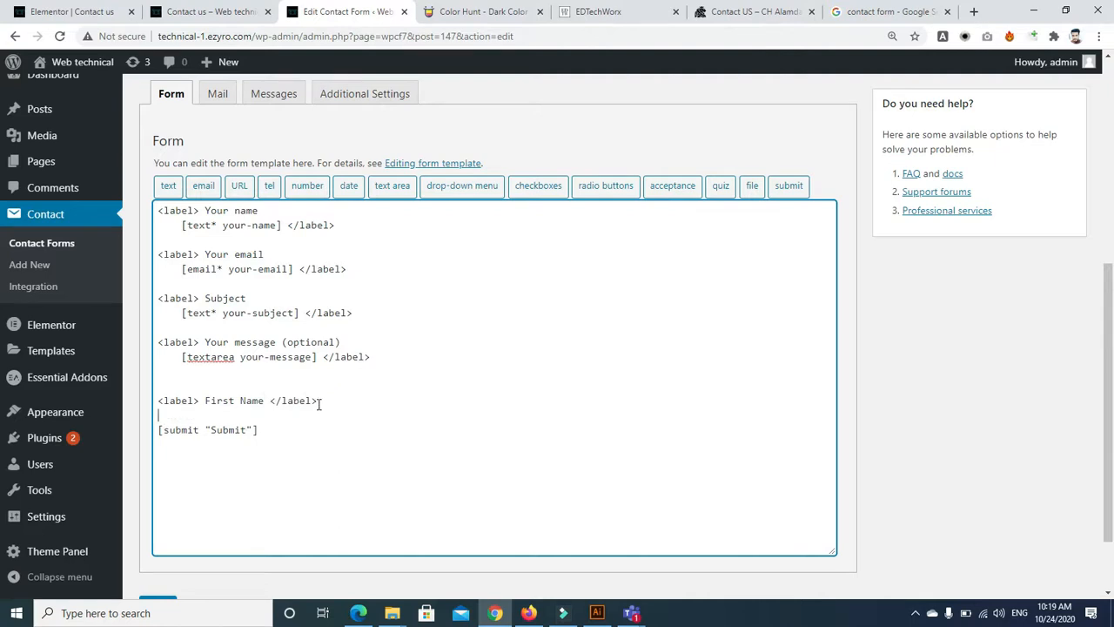
Move the submit tag directly below the message field and add an empty line after the First Name label
left_click_drag(259, 429, 168, 374)
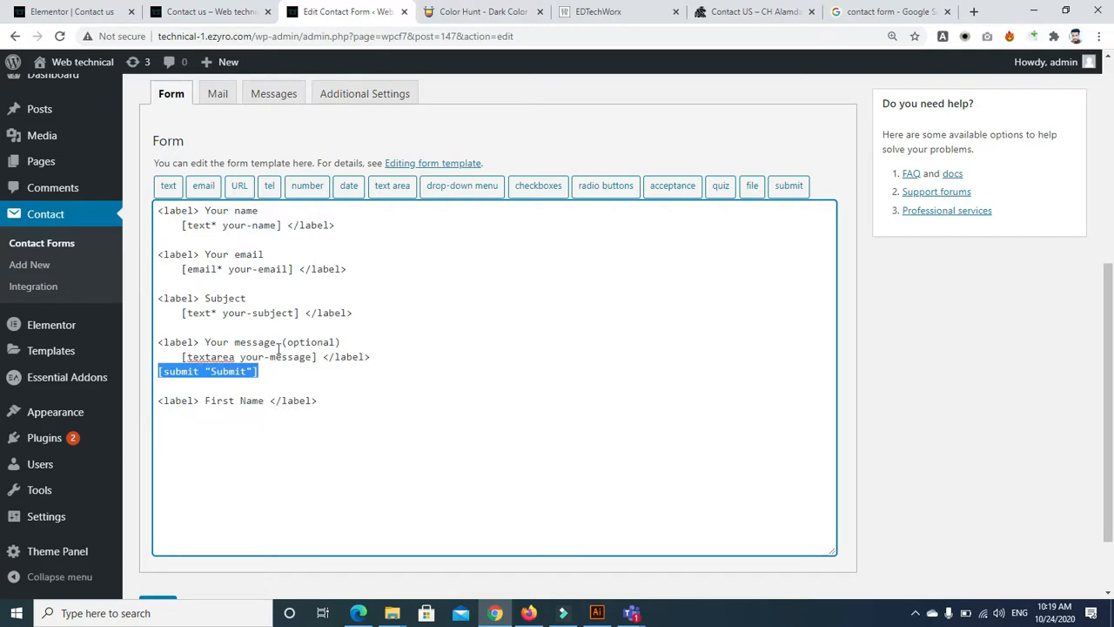
left_click(263, 370)
key("Return")
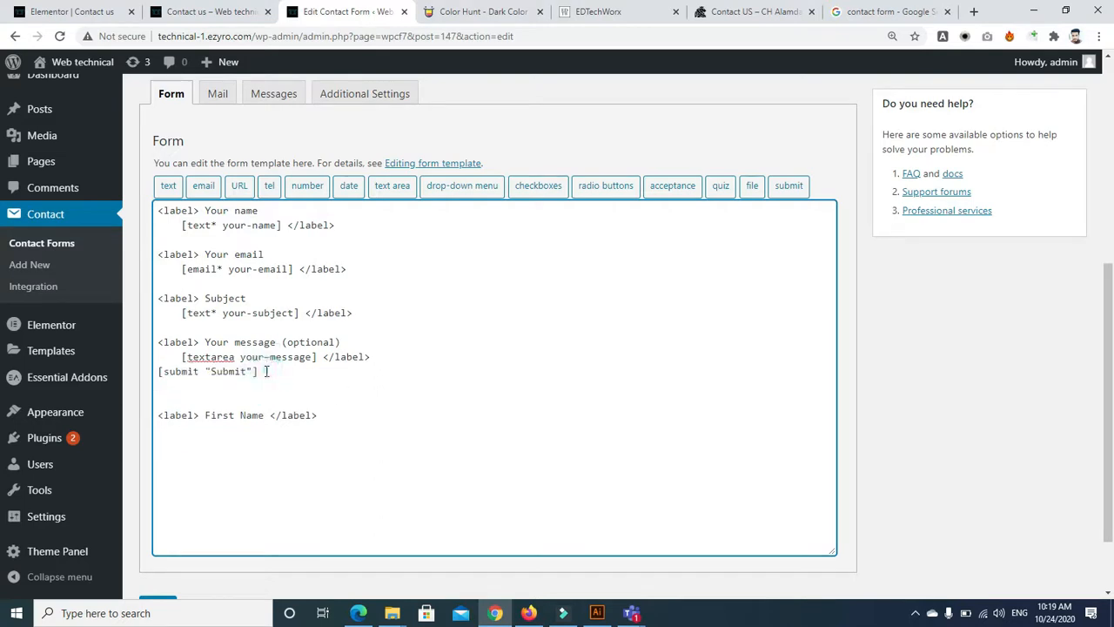
left_click(329, 416)
key("Return")
Start generating a text form tag for First Name and mark it as a required field
left_click(169, 188)
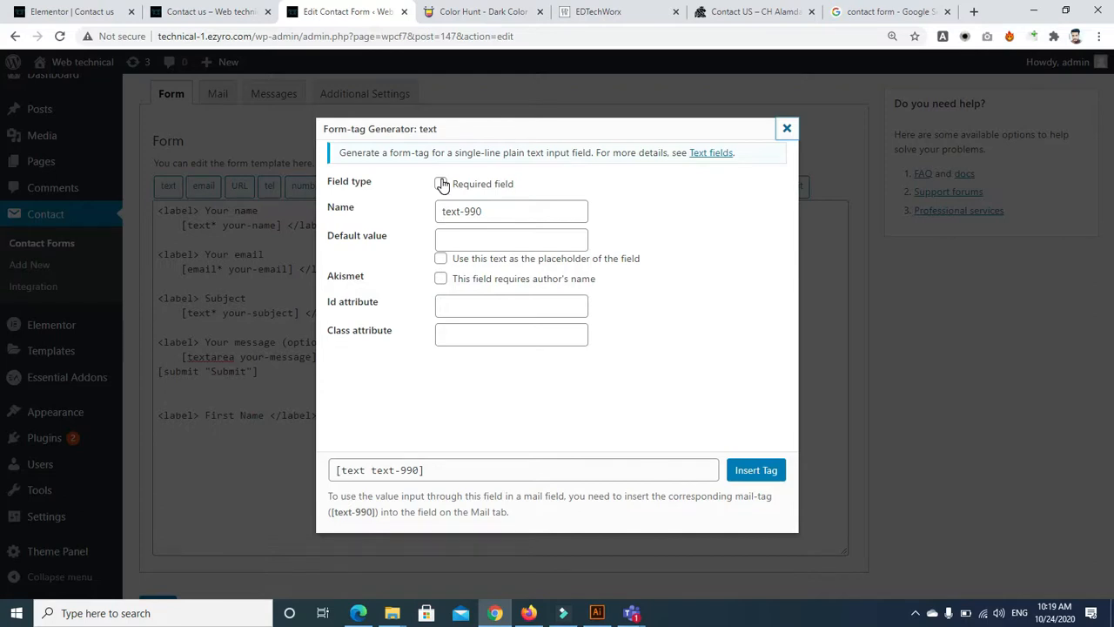
left_click(209, 13)
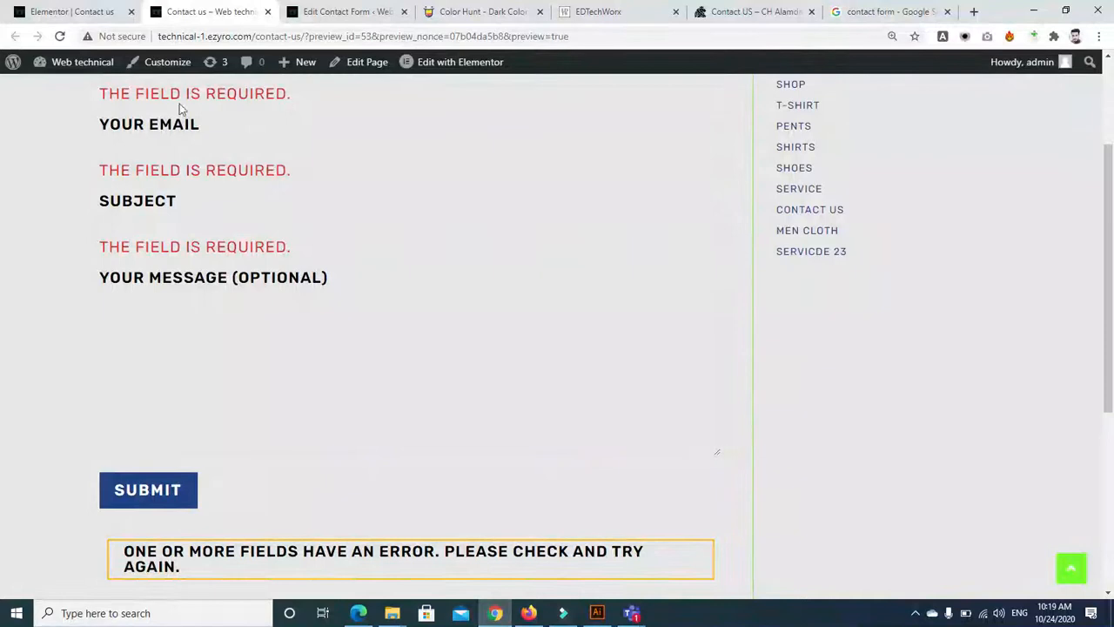
left_click(35, 12)
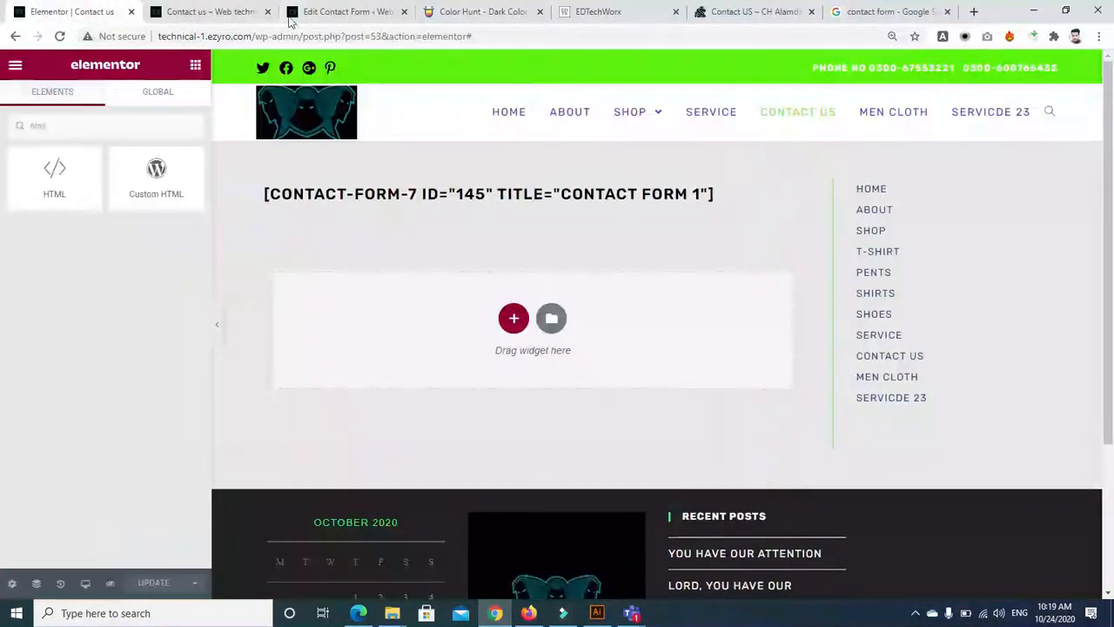
left_click(292, 14)
left_click(441, 185)
Set the text tag's default value to "First name" and use it as the field's placeholder
left_click(462, 234)
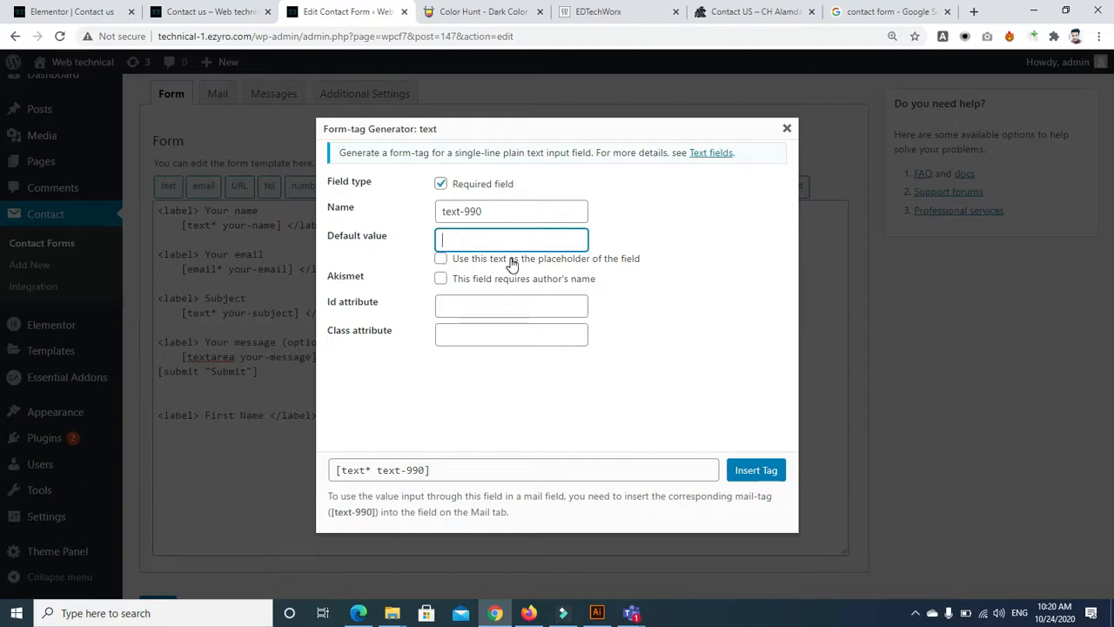
left_click(441, 260)
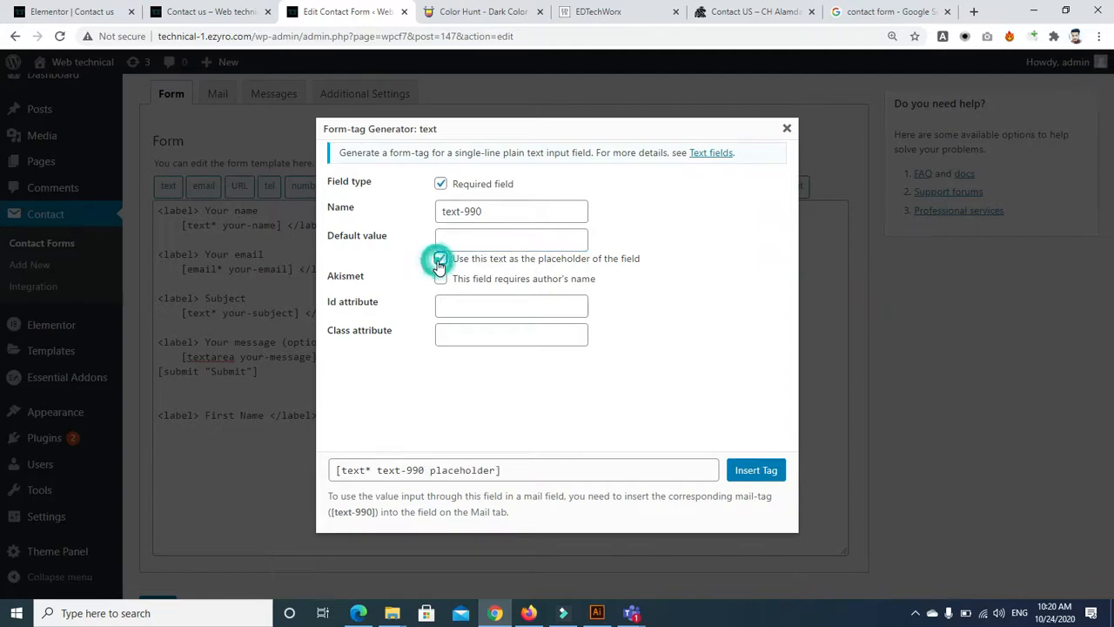
left_click(466, 241)
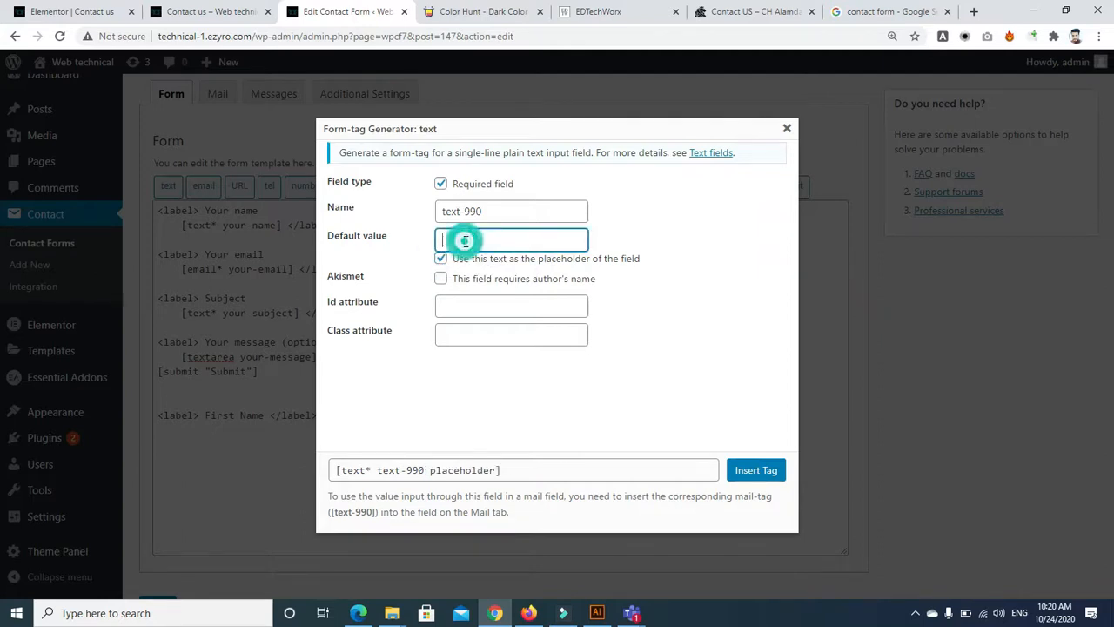
left_click(442, 259)
left_click(442, 259)
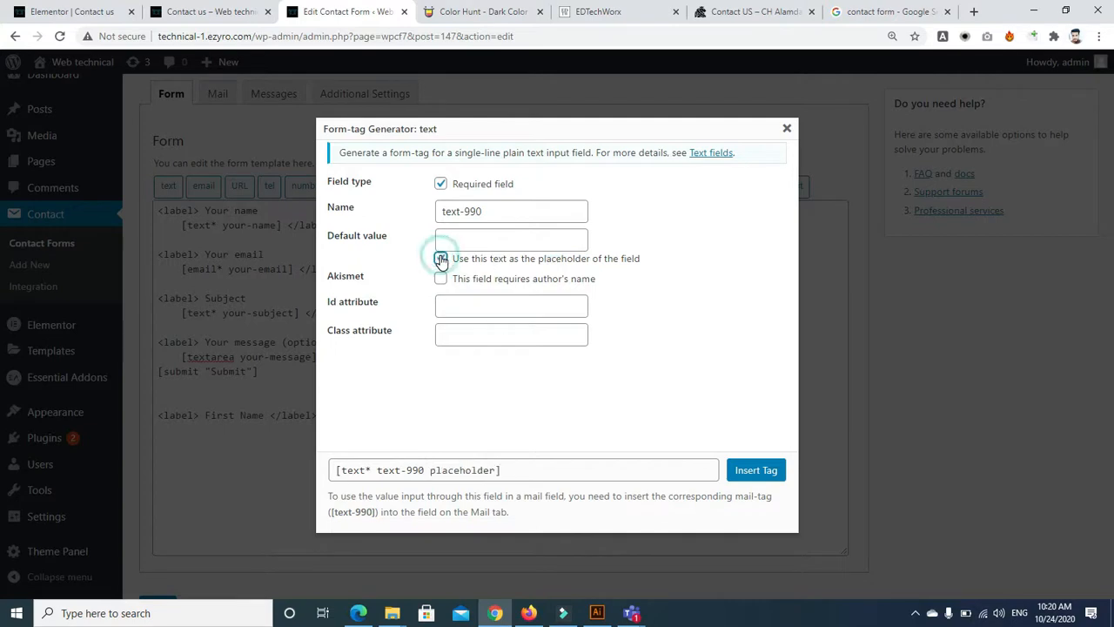
left_click(458, 231)
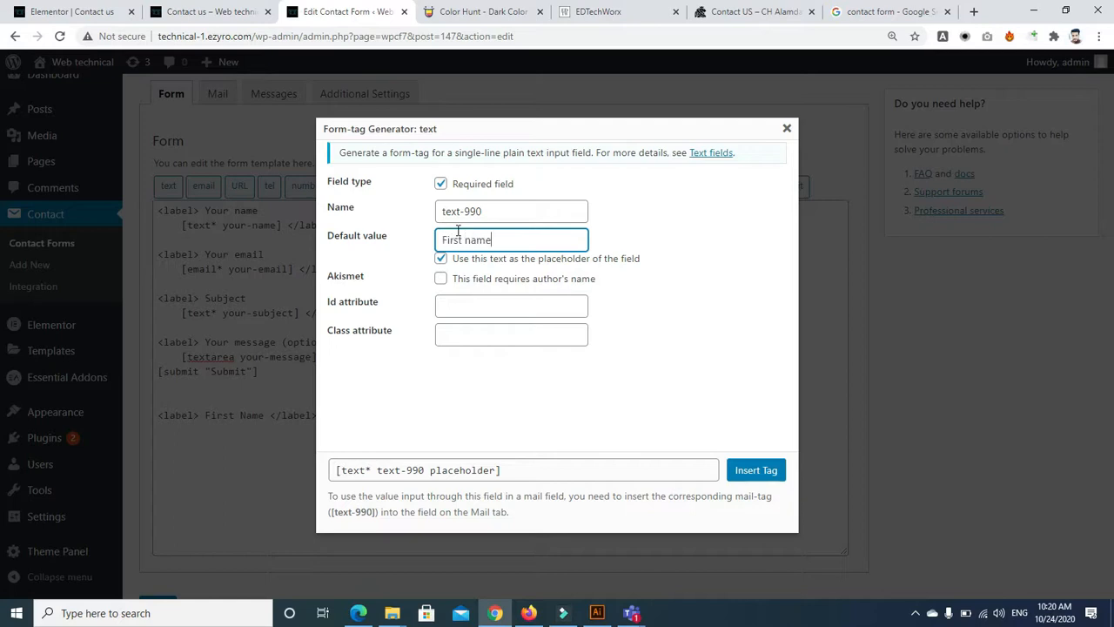
left_click_drag(506, 241, 439, 241)
left_click(440, 259)
left_click(441, 260)
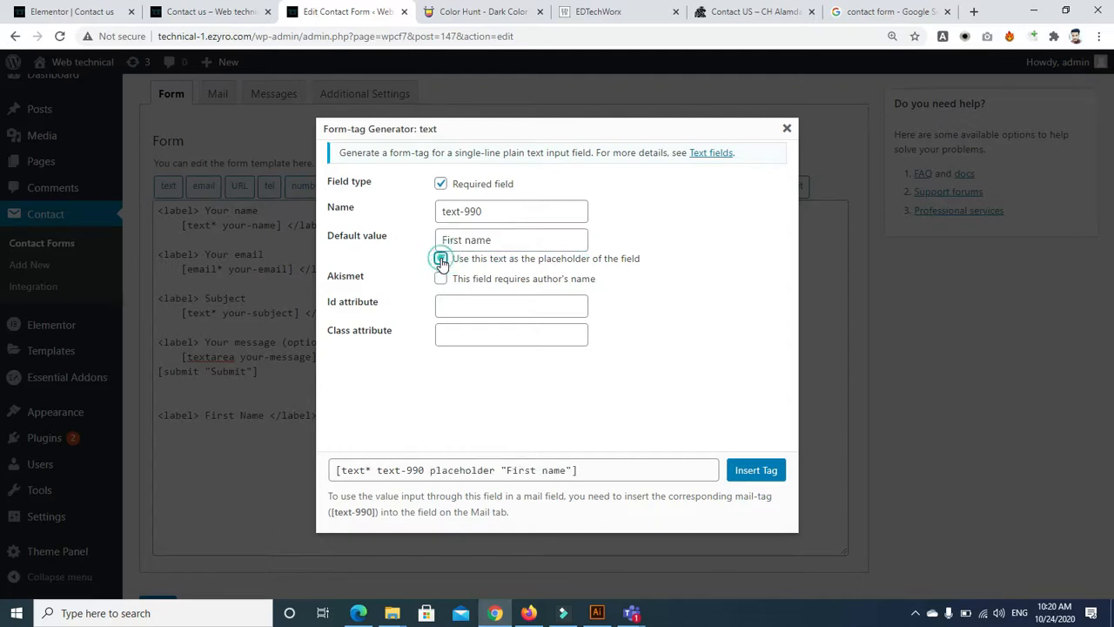
Change the default value's capitalisation to "First Name" and insert the text tag below the First Name label
left_click(470, 239)
key("BackSpace")
type("N")
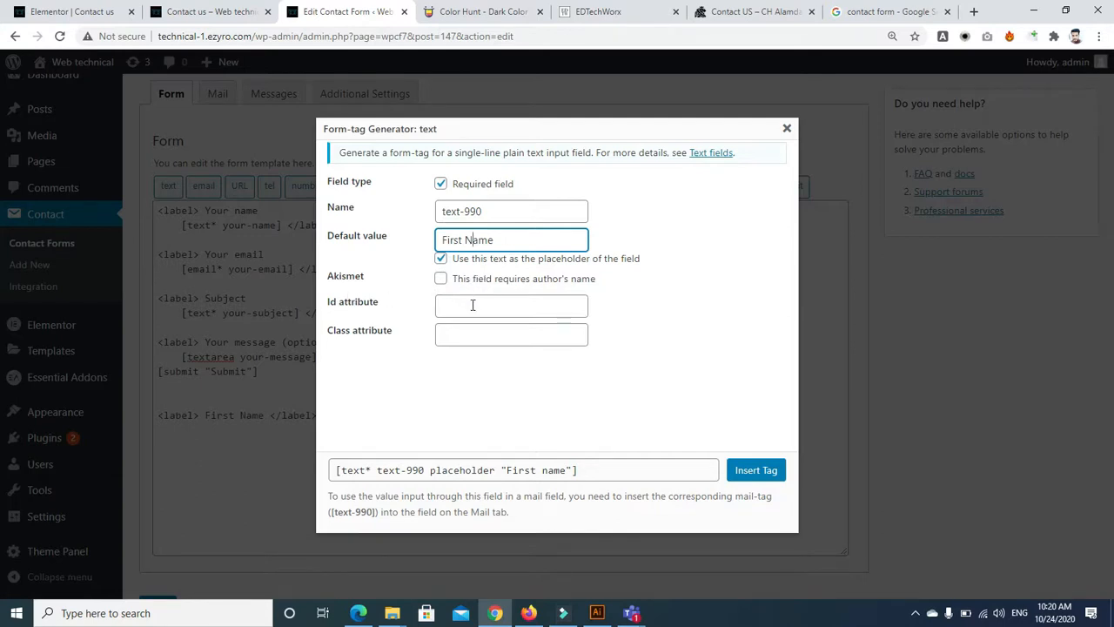
left_click(474, 336)
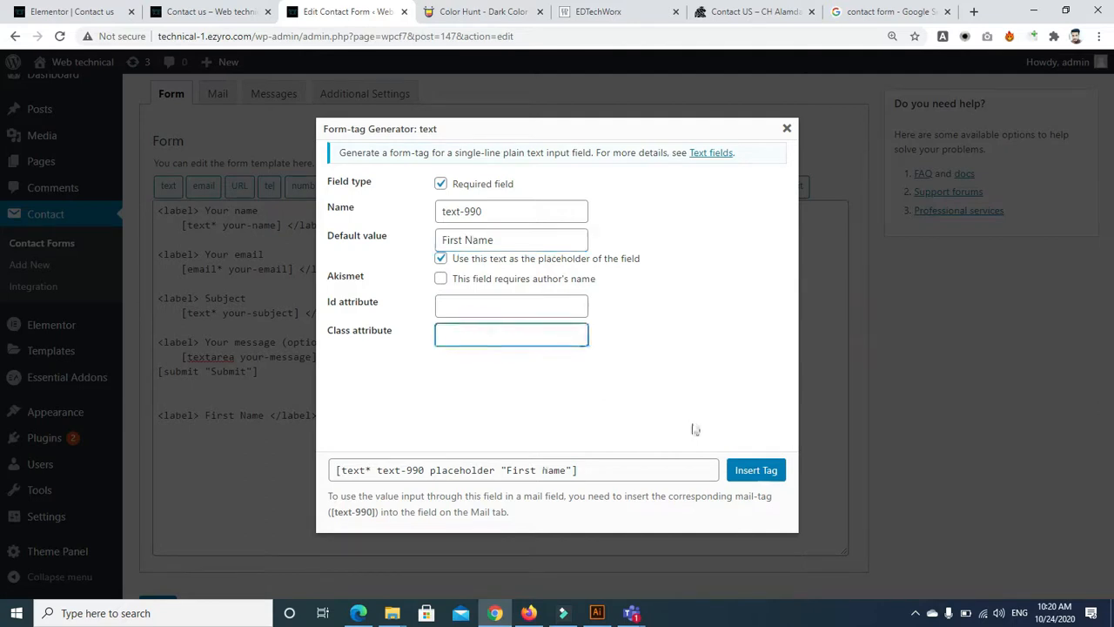
left_click(741, 470)
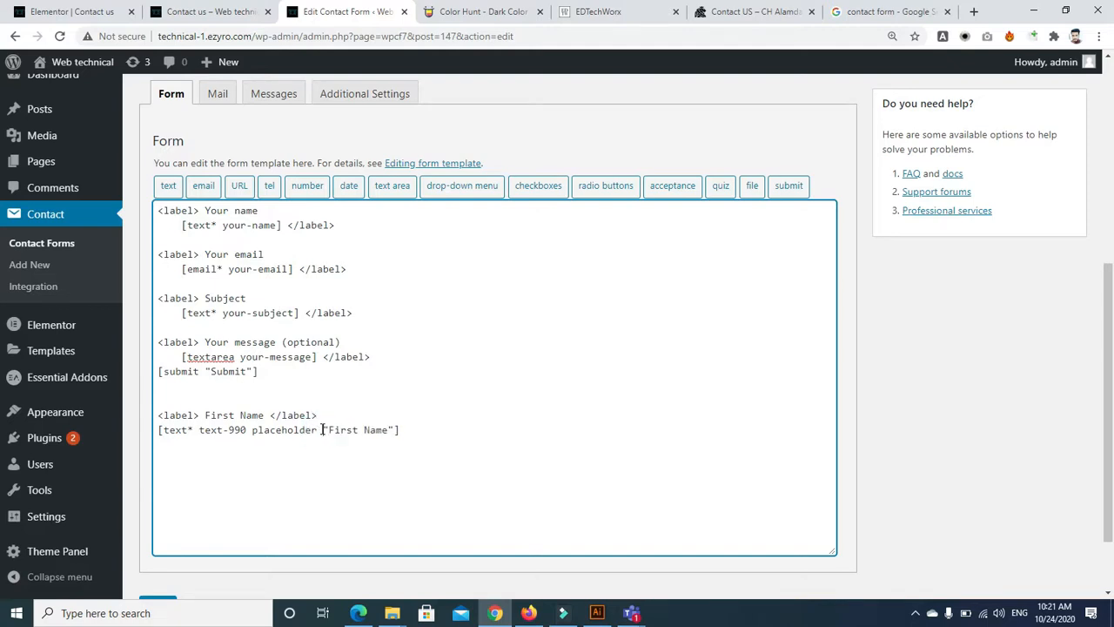
Duplicate the First Name label and its text tag directly below the original in the form template
left_click(412, 430)
left_click_drag(158, 415, 405, 430)
key("ctrl+c")
left_click(405, 430)
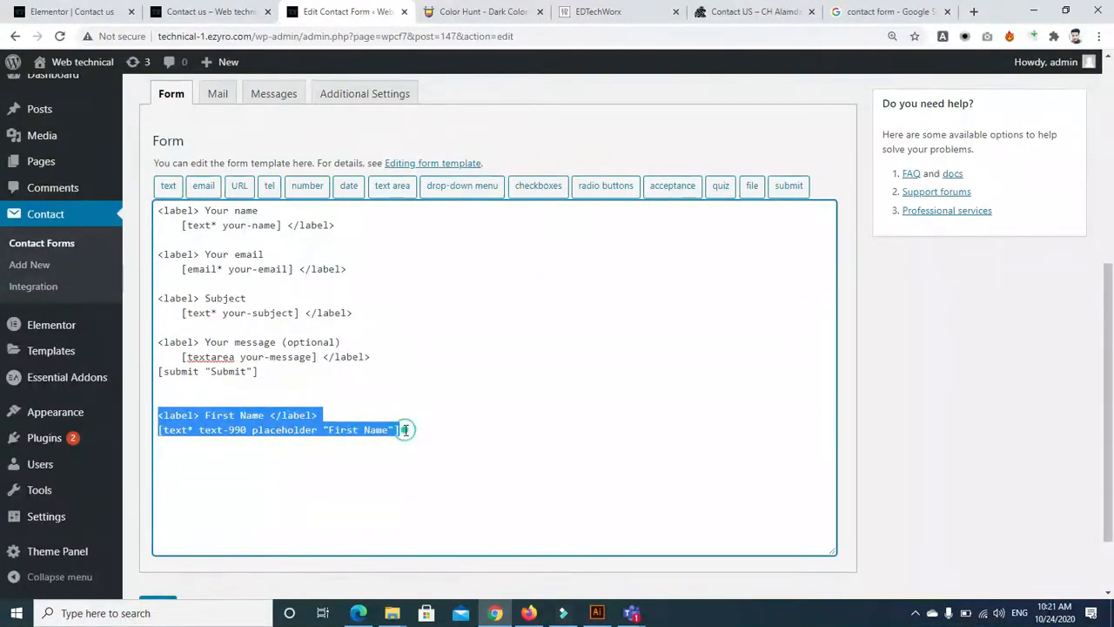
key("Return")
key("ctrl+v")
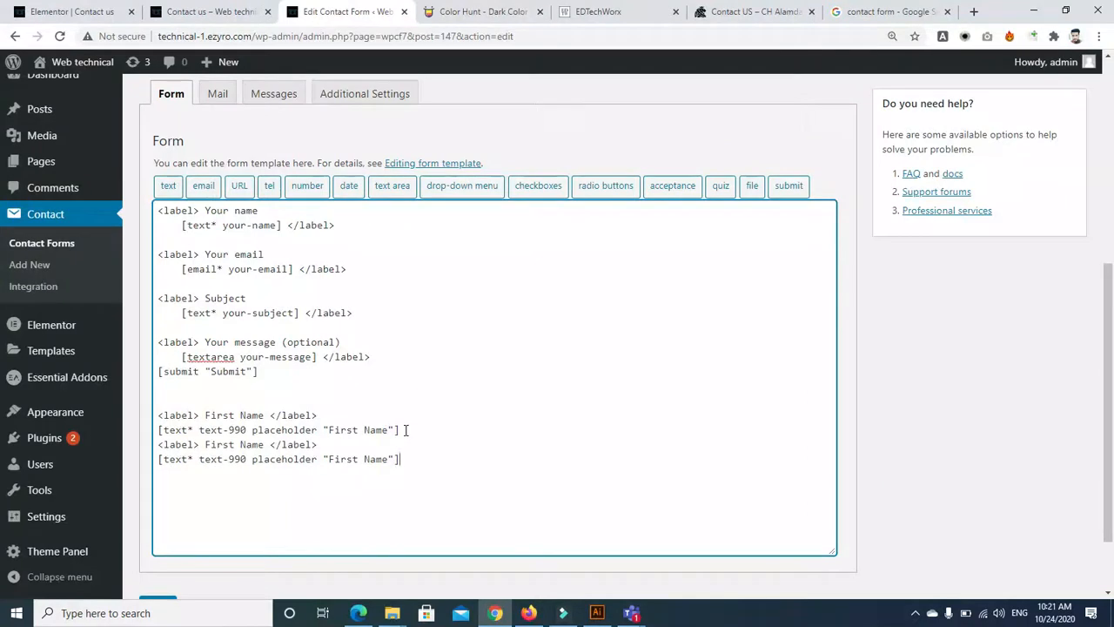
Change the duplicated label's text to "Last Name"
left_click(233, 445)
key("BackSpace")
key("BackSpace")
key("BackSpace")
key("BackSpace")
key("BackSpace")
type("Last")
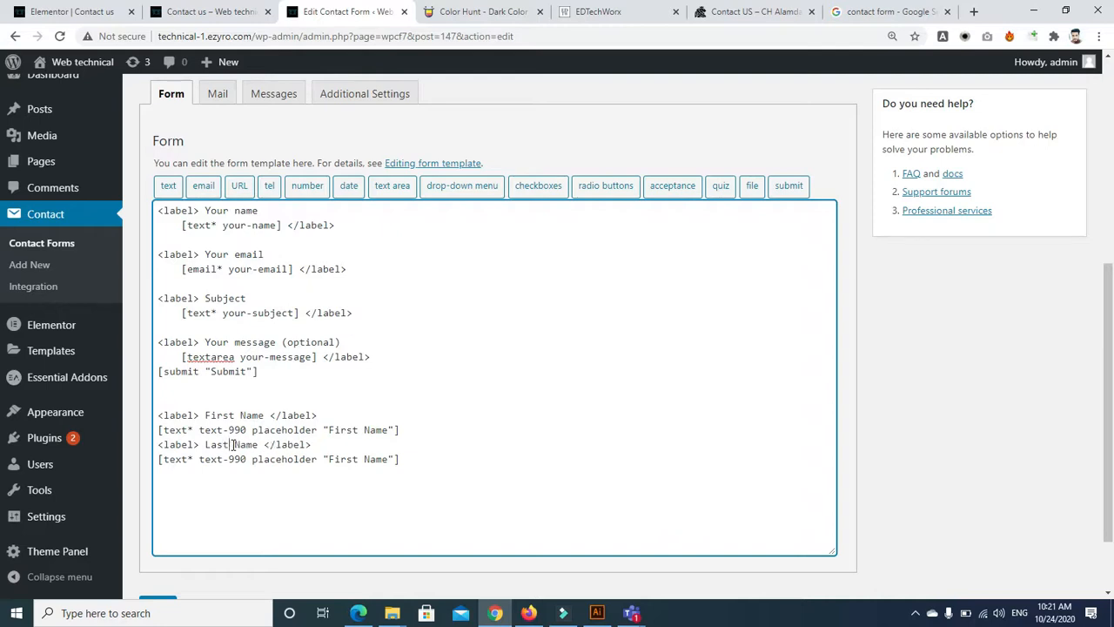
Change the placeholder in the duplicated text tag to "Last Name"
scroll(1104, 339, "down", 1)
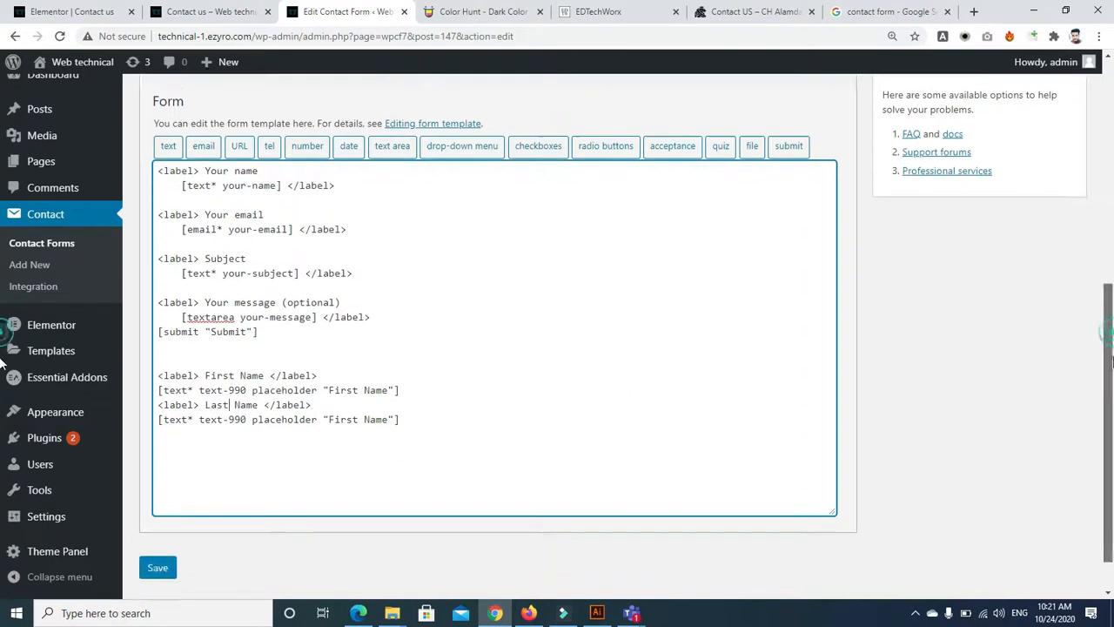
left_click(359, 403)
key("BackSpace")
key("BackSpace")
key("BackSpace")
key("BackSpace")
key("BackSpace")
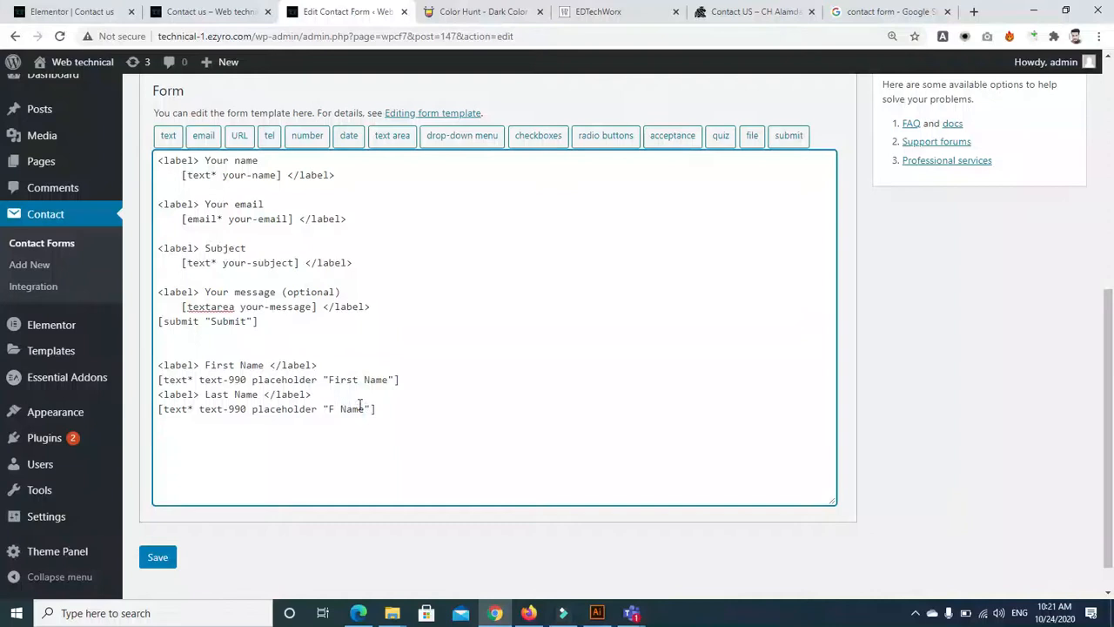
type("las")
key("BackSpace")
key("BackSpace")
key("BackSpace")
type("Last")
Paste a copy of the Last Name label line below the Last Name text tag
left_click_drag(314, 395, 158, 394)
key("ctrl+c")
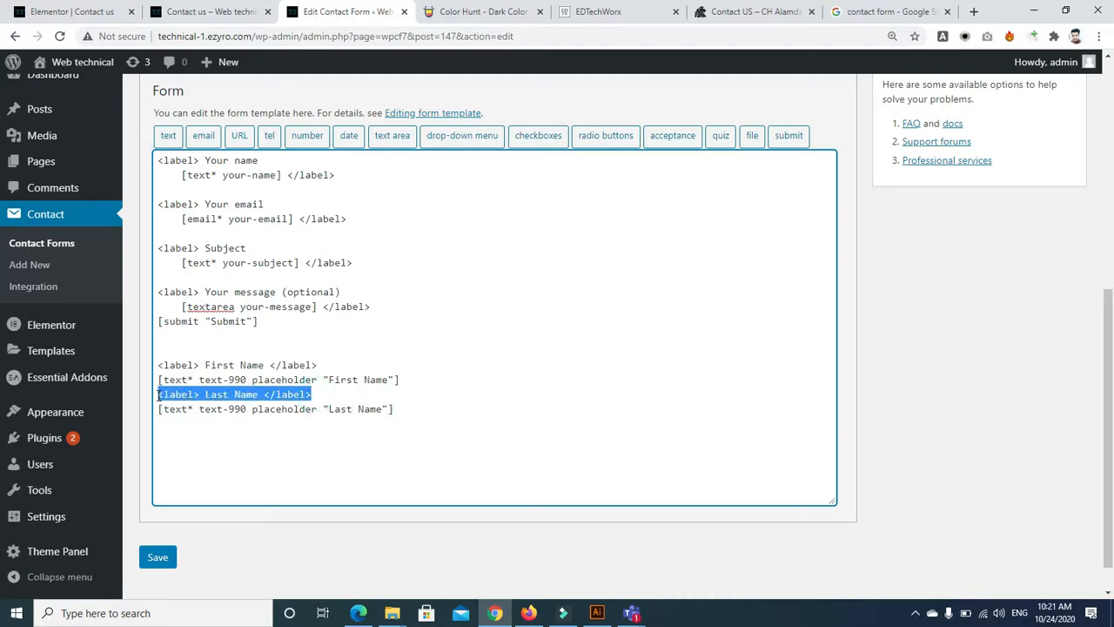
left_click(406, 401)
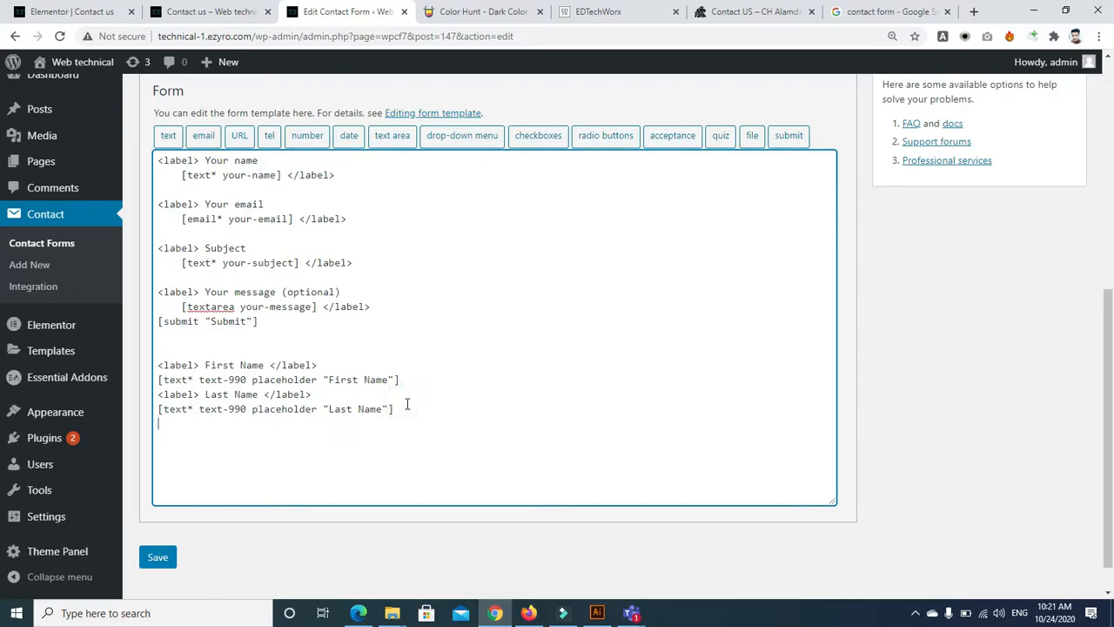
key("ctrl+v")
left_click(258, 427)
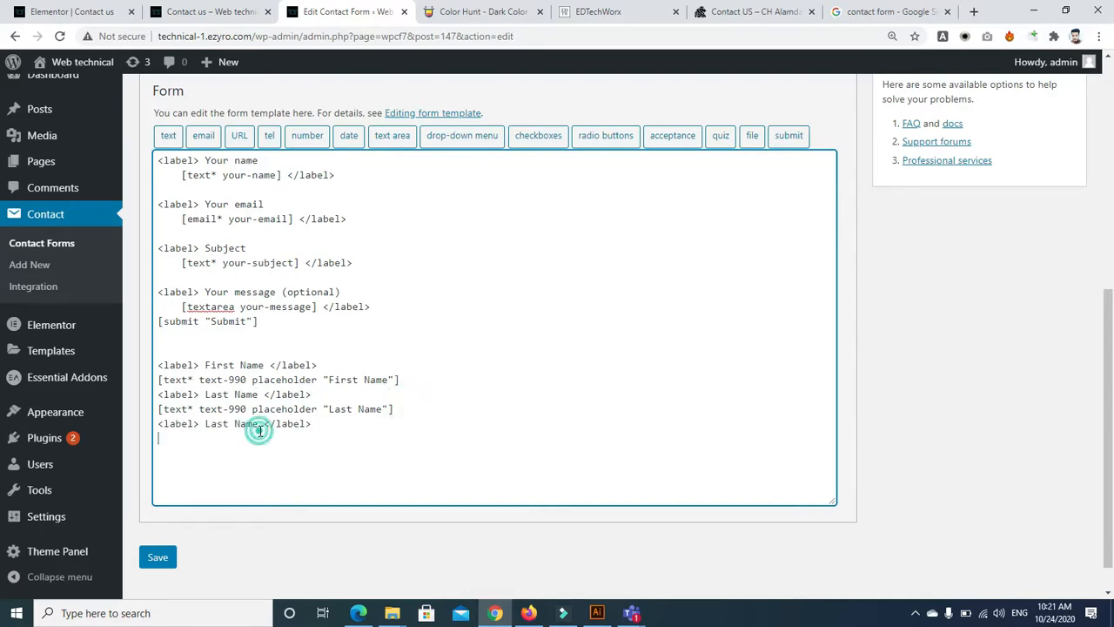
Replace the text of the copied label below the Last Name tag with "Email"
left_click(258, 424)
key("BackSpace")
key("BackSpace")
key("BackSpace")
key("BackSpace")
key("BackSpace")
key("BackSpace")
key("BackSpace")
key("BackSpace")
key("BackSpace")
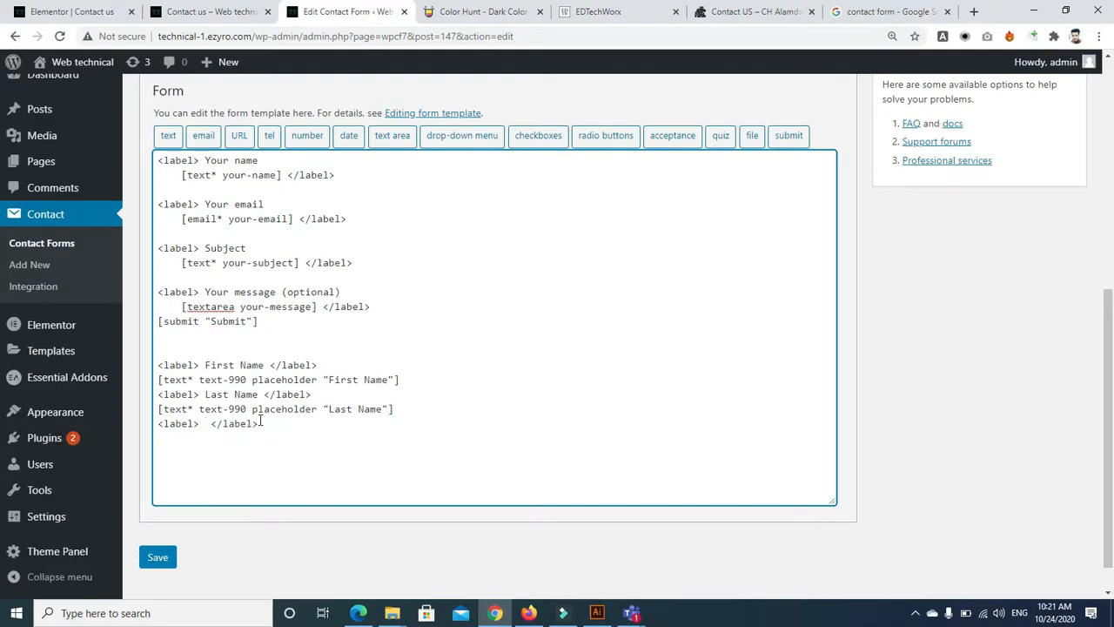
type("Email")
Insert a required email tag below the Email label, with "Email" as placeholder and the Akismet author's email option, followed by an empty line
left_click(302, 423)
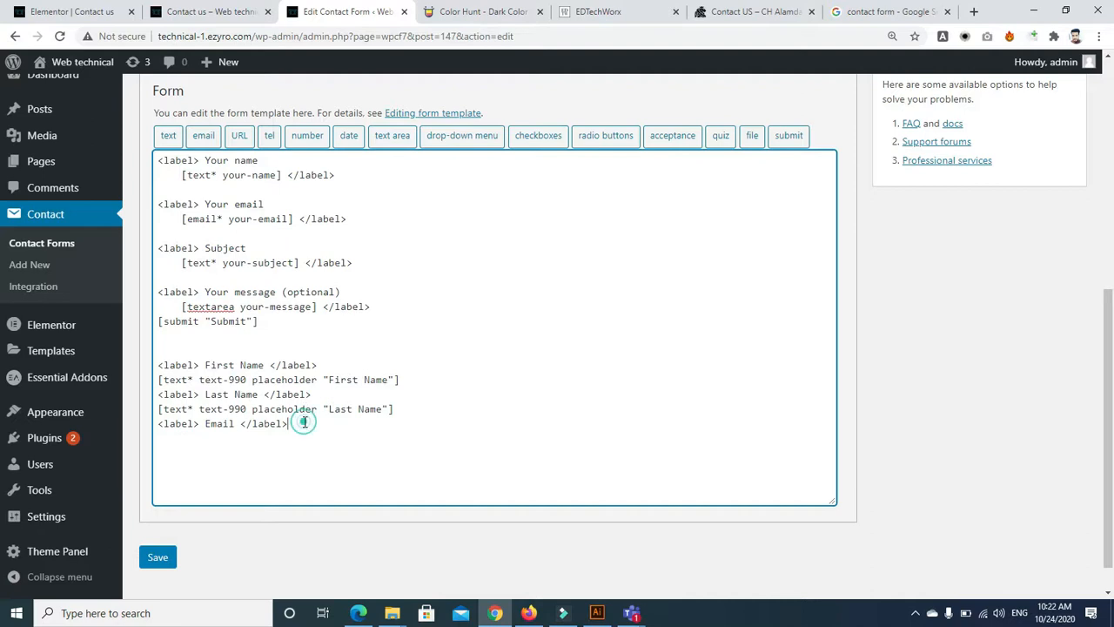
left_click(204, 141)
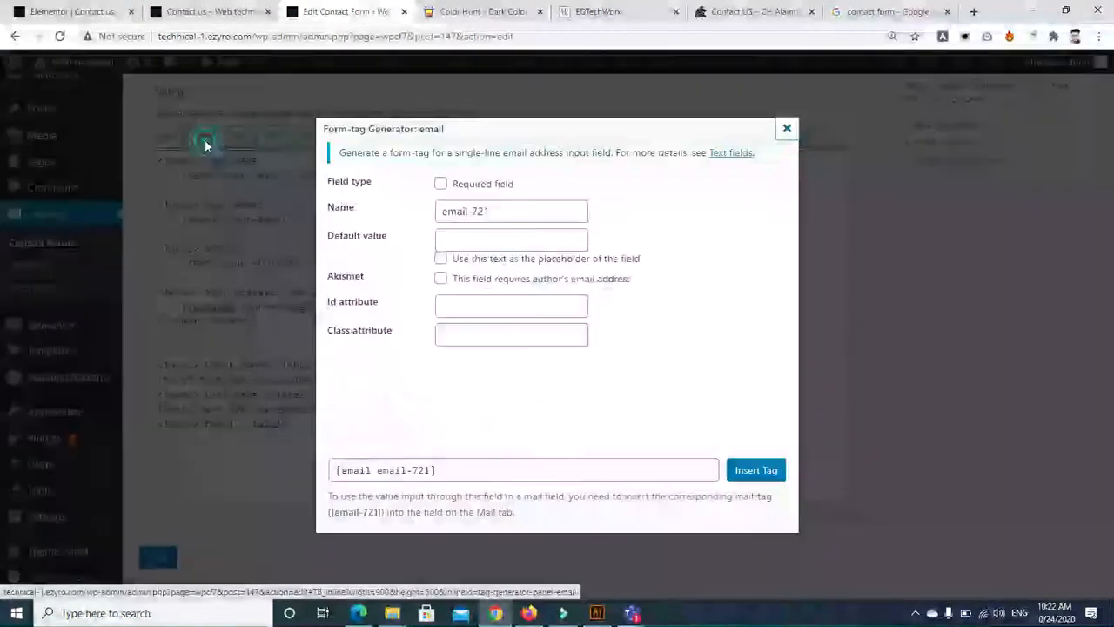
left_click(459, 241)
type("Email")
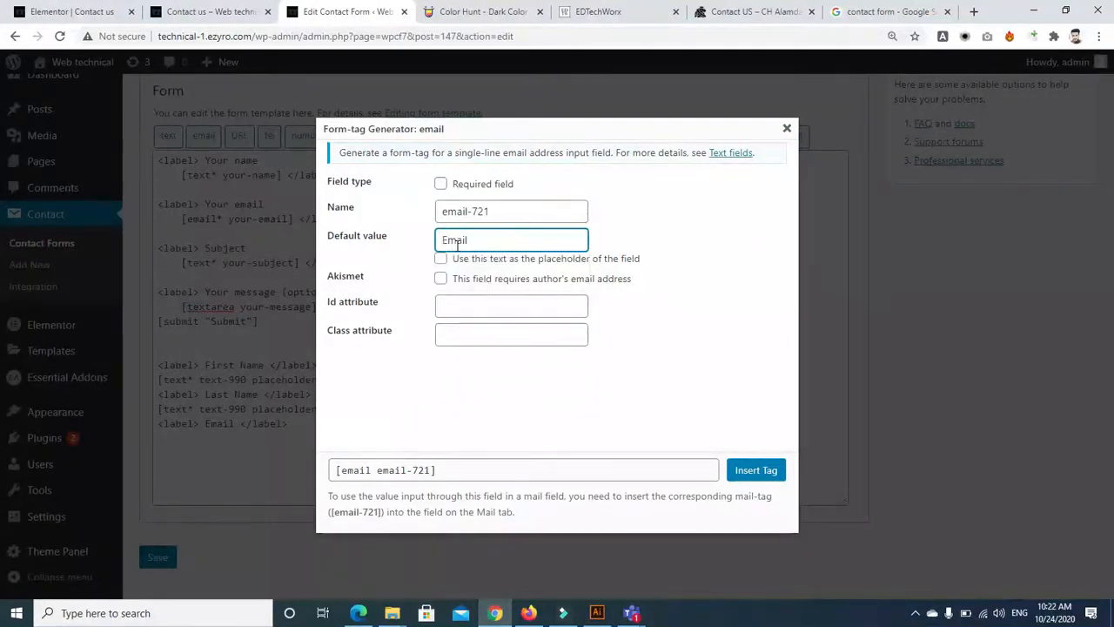
left_click(440, 259)
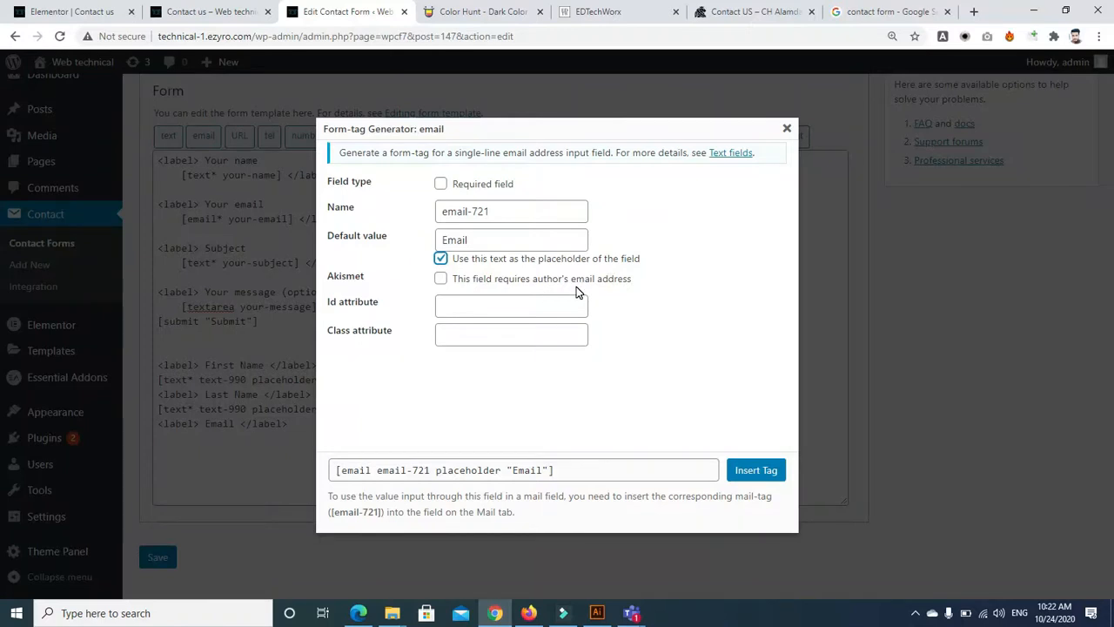
left_click(440, 279)
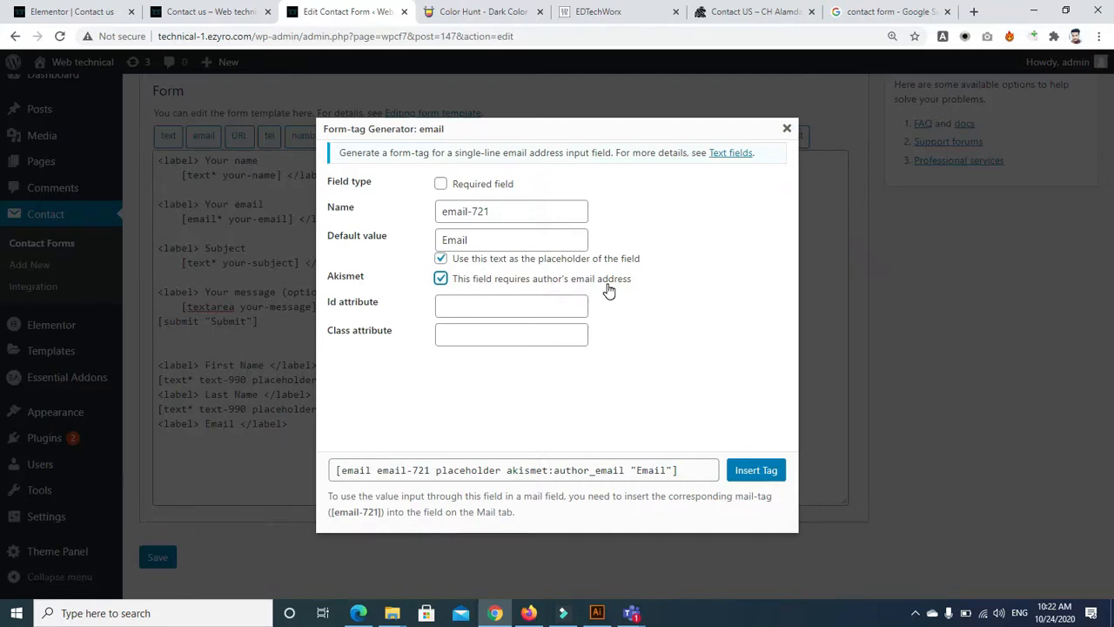
left_click(440, 185)
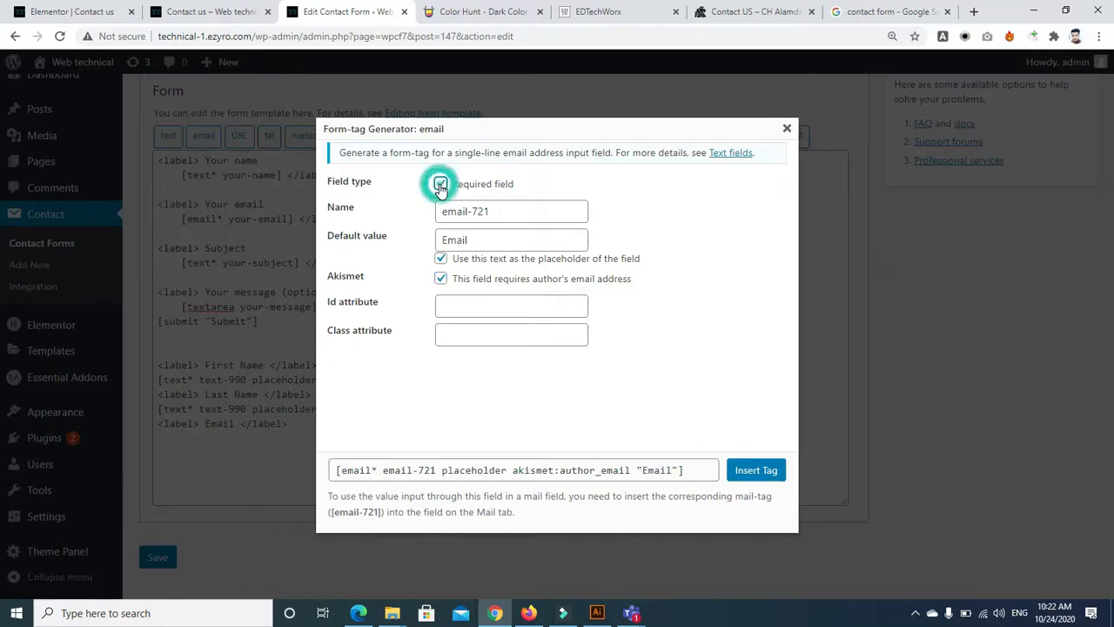
left_click(756, 470)
key("Return")
left_click(535, 447)
key("Return")
key("BackSpace")
key("BackSpace")
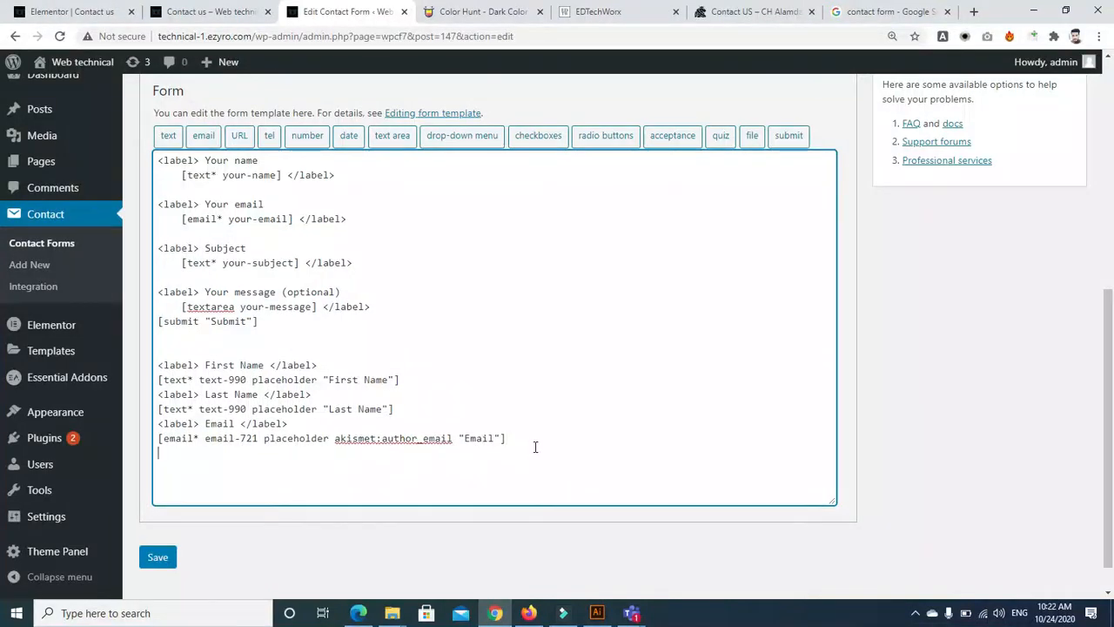
Paste a copy of the Email label line below the email tag and change its text to "Message"
left_click_drag(305, 409, 159, 425)
key("ctrl+c")
left_click(455, 405)
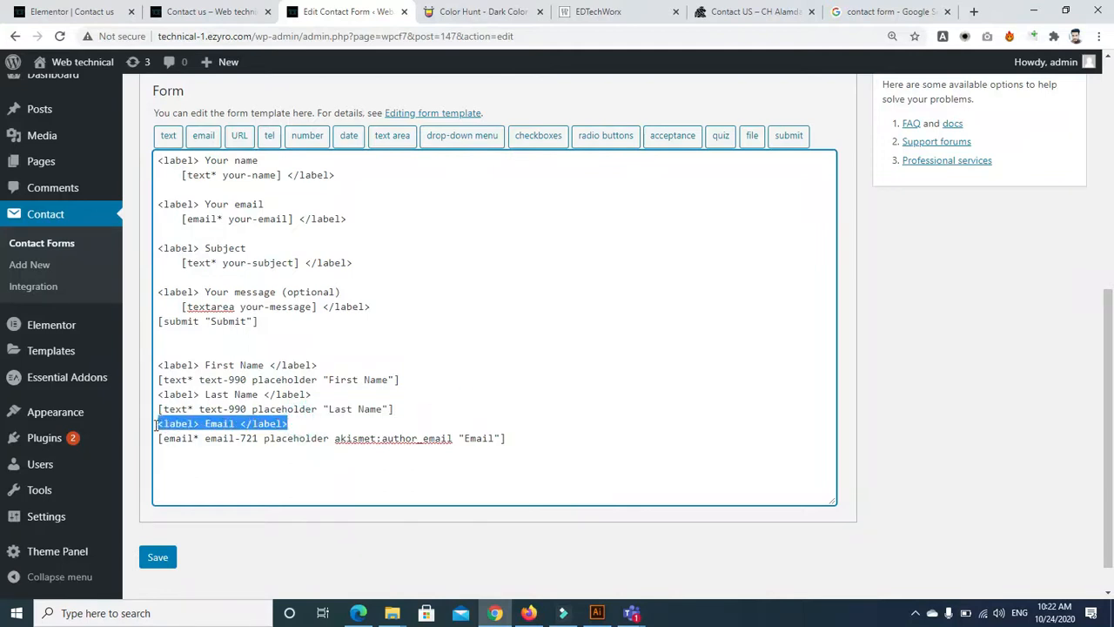
left_click(530, 438)
key("Return")
key("ctrl+v")
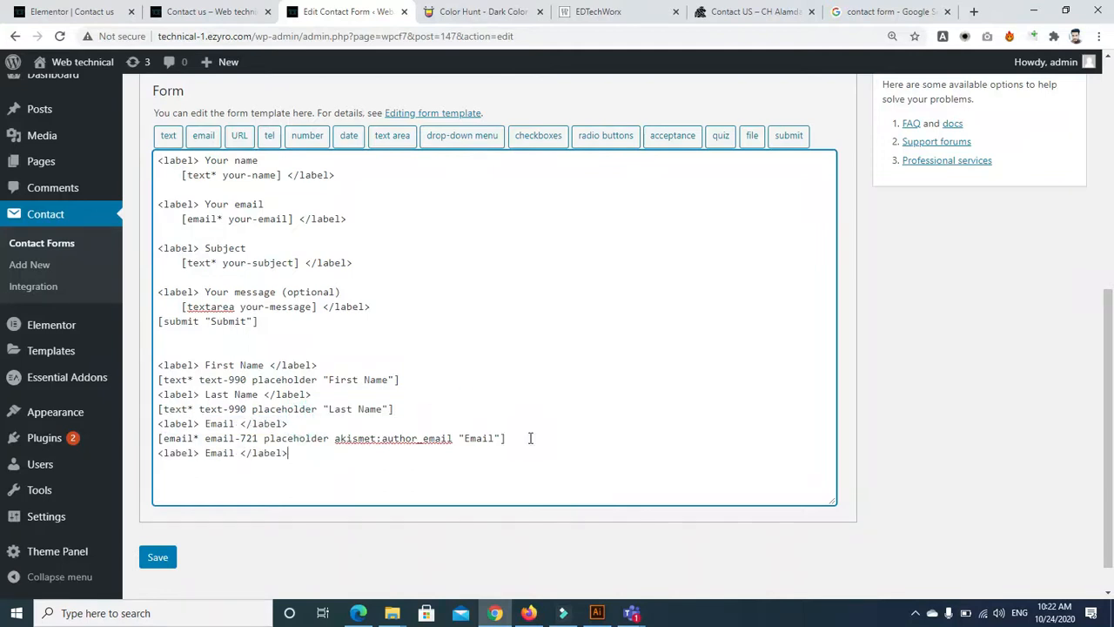
double_click(228, 453)
type("Message")
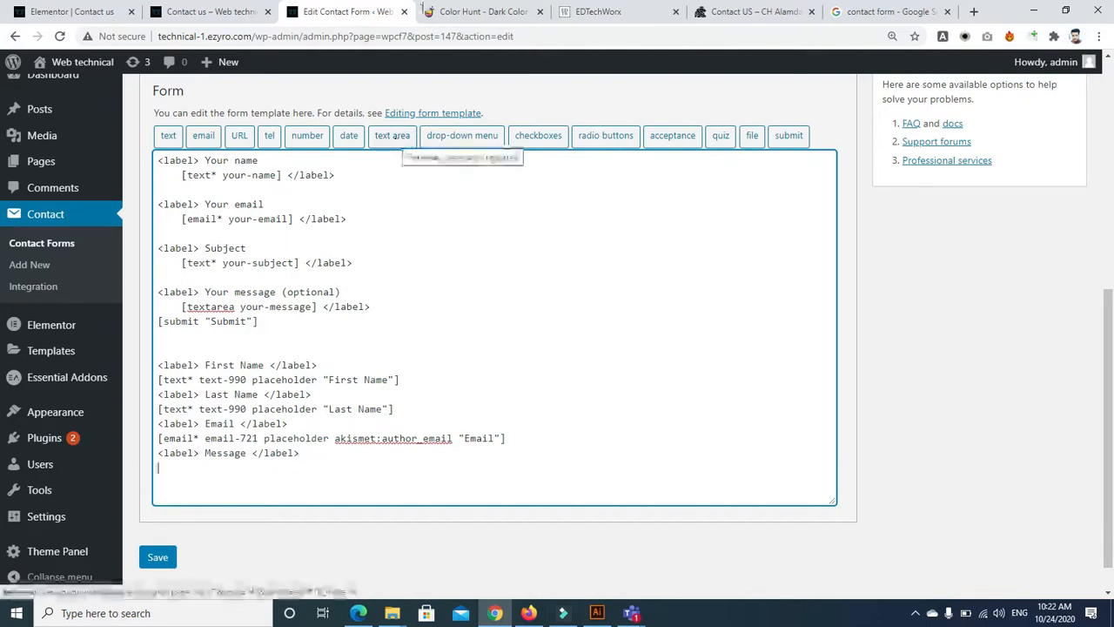
Examine the message field in the Contact us page preview
left_click(233, 14)
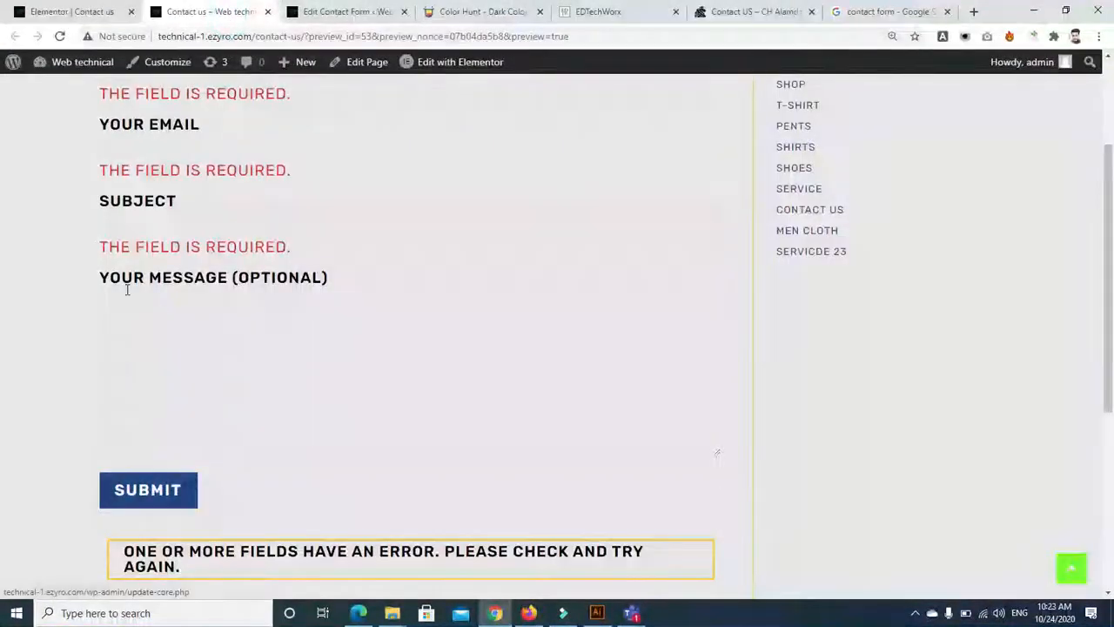
left_click(129, 297)
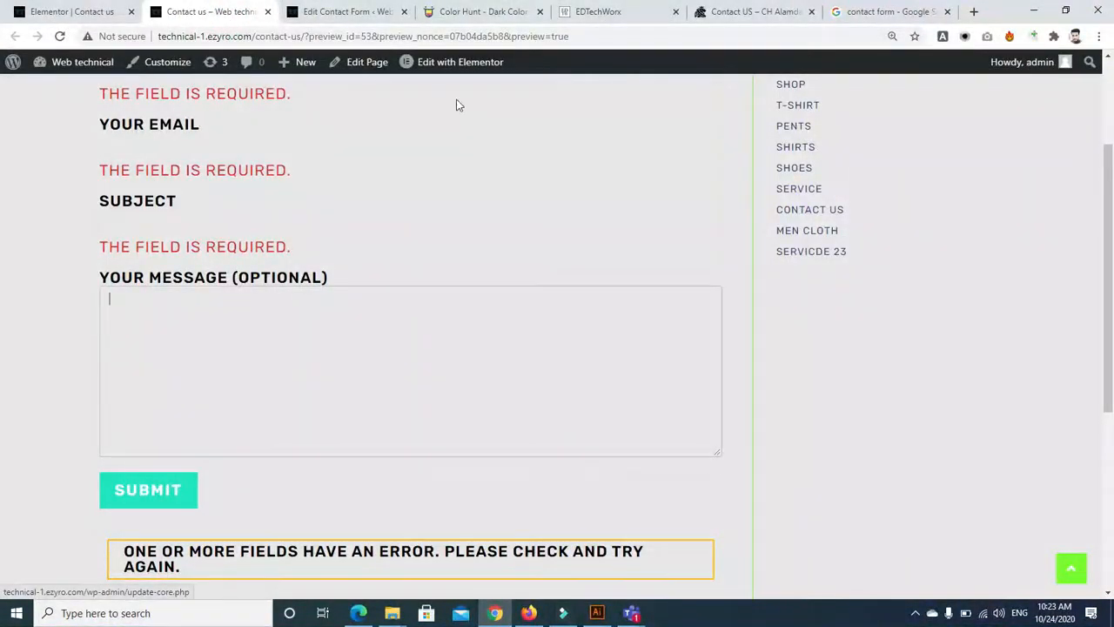
Insert a text area tag below the Message label with "message" as placeholder, followed by a new line
left_click(363, 10)
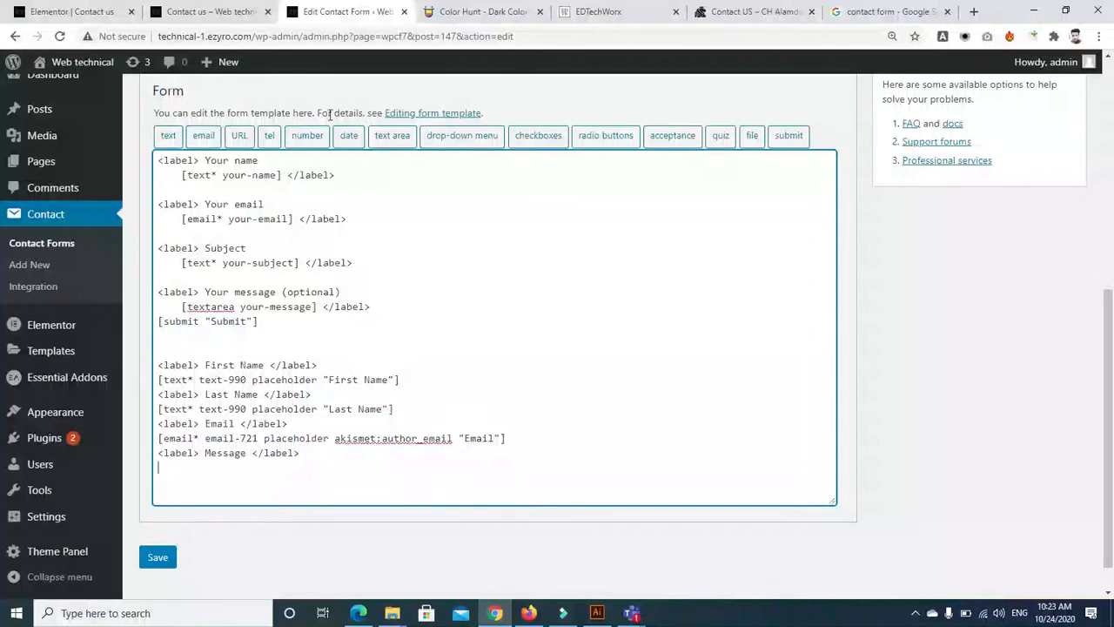
left_click(391, 135)
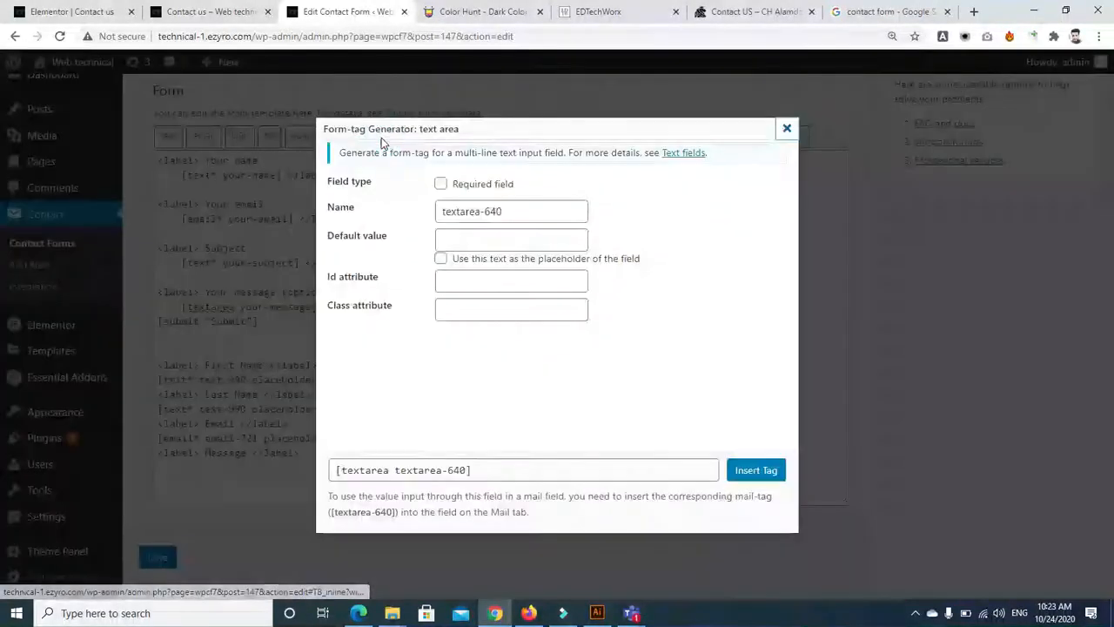
left_click(484, 236)
type("me")
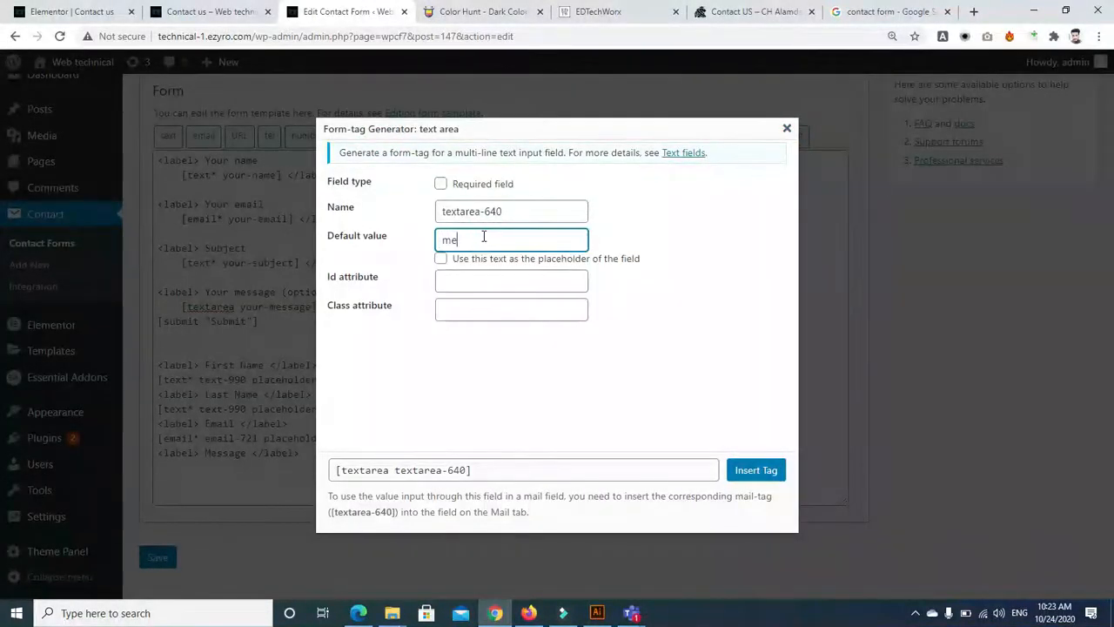
type("ssage")
left_click(440, 260)
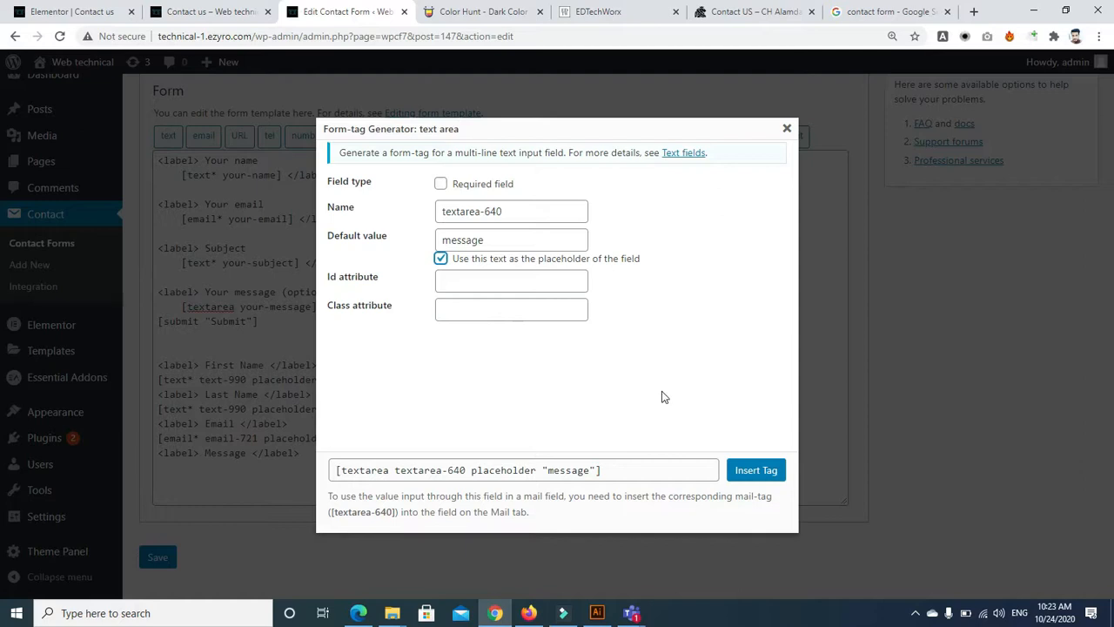
left_click(764, 469)
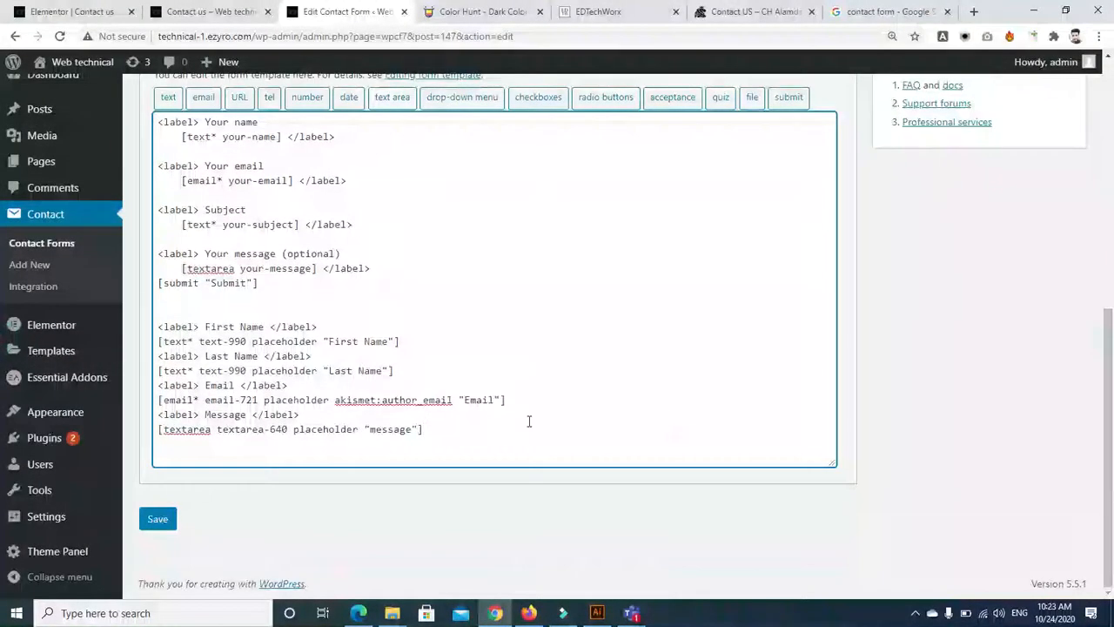
key("Return")
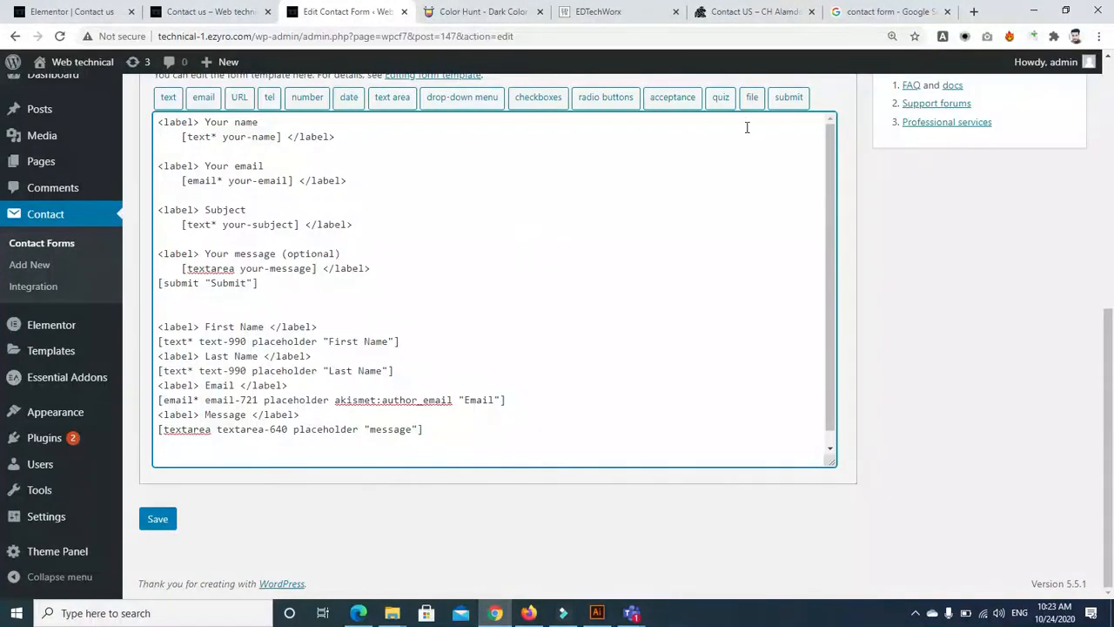
Insert a submit button tag labelled "Submit" below the text area tag
left_click(792, 99)
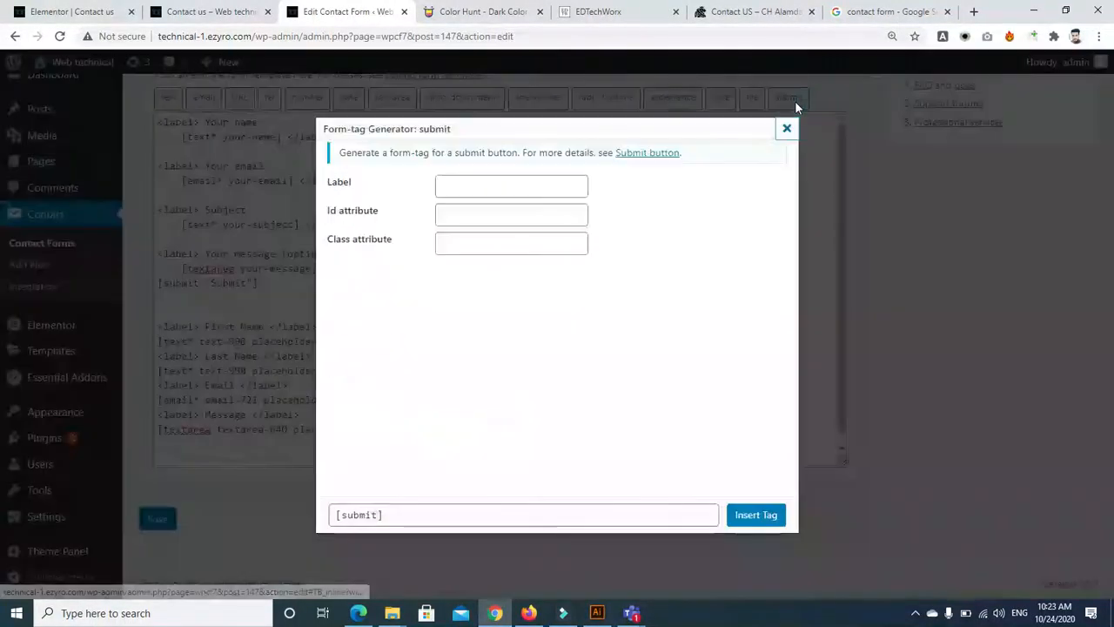
left_click(500, 185)
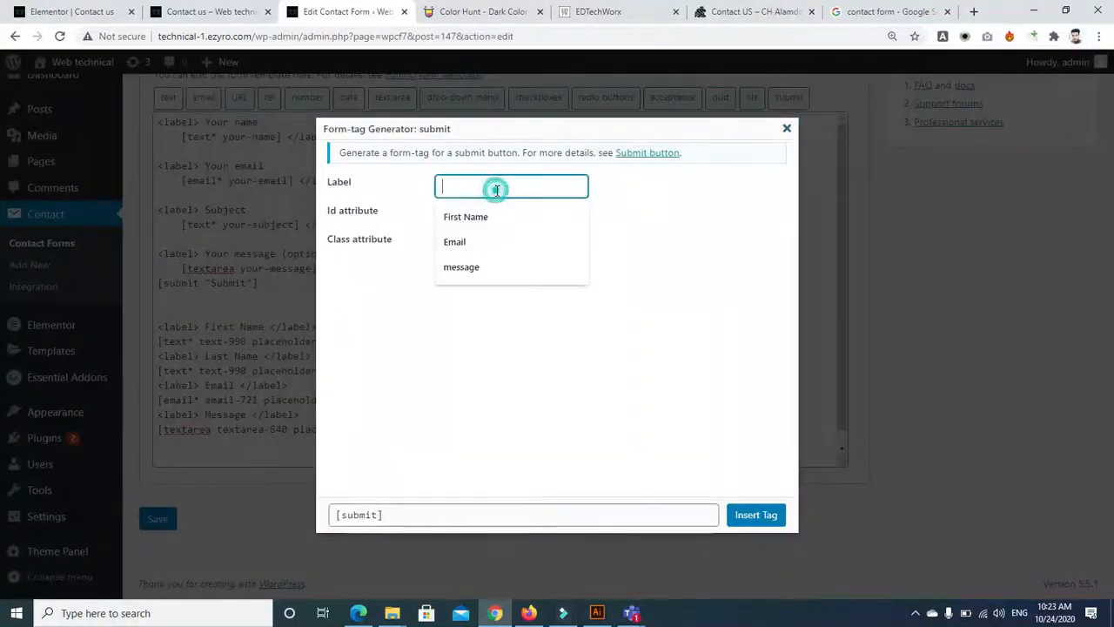
type("Submit")
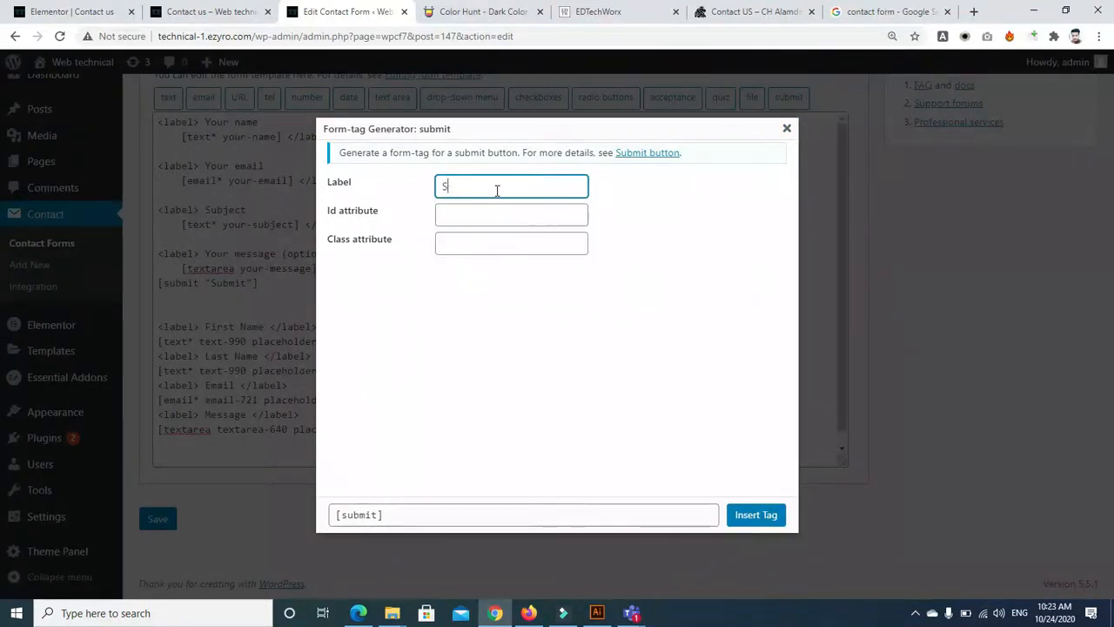
left_click(487, 331)
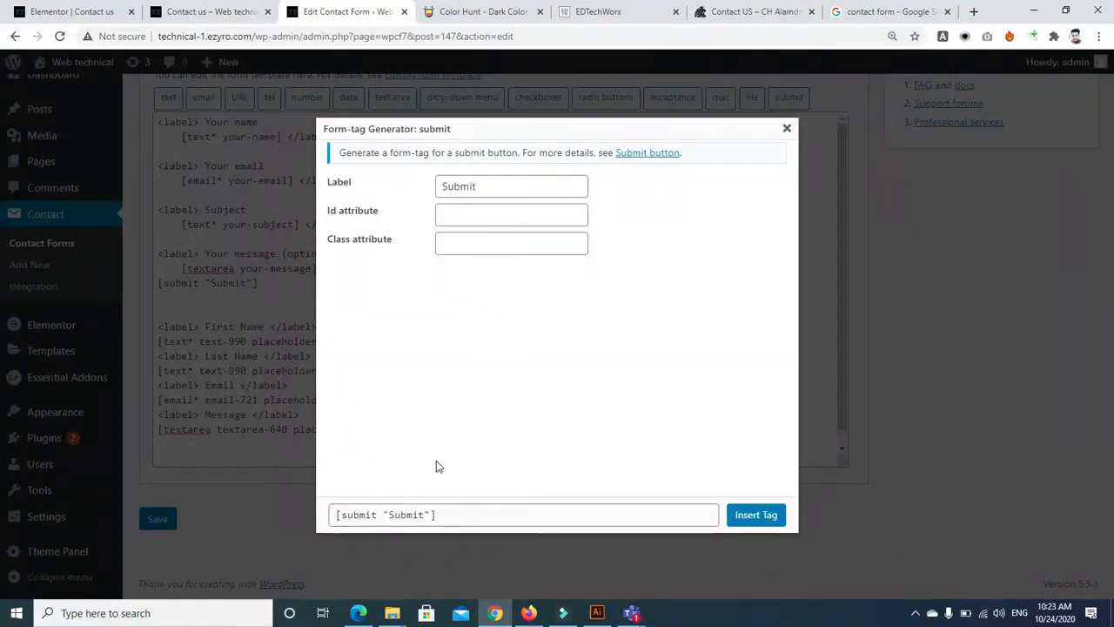
left_click(738, 517)
left_click_drag(832, 379, 831, 422)
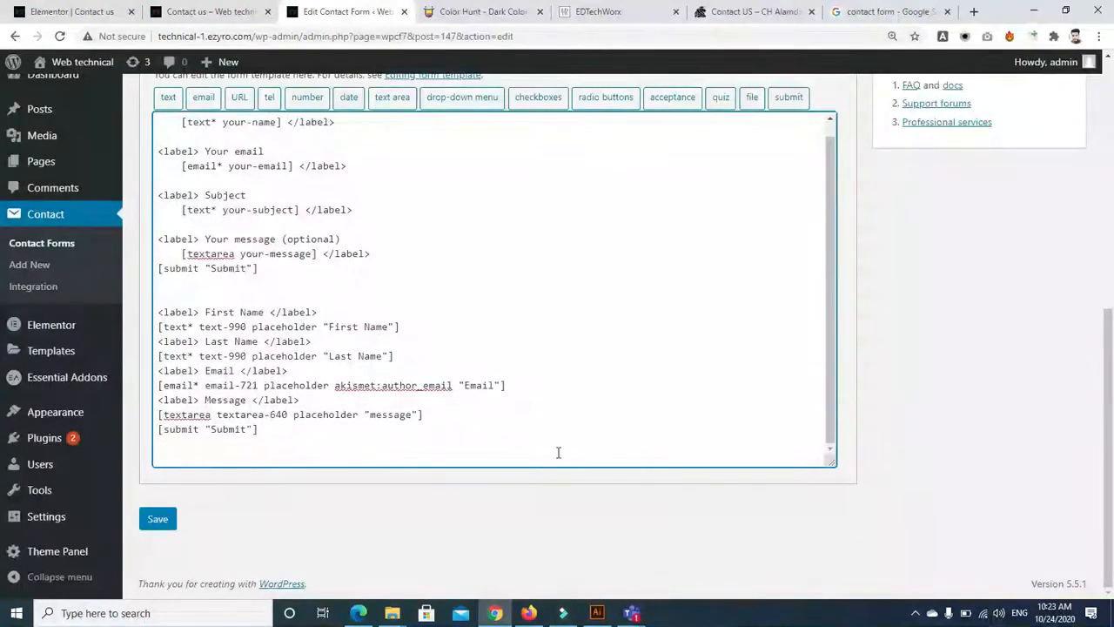
Delete the default fields from Your name through the first submit tag above the First Name label, and save the contact form
left_click_drag(267, 276, 156, 119)
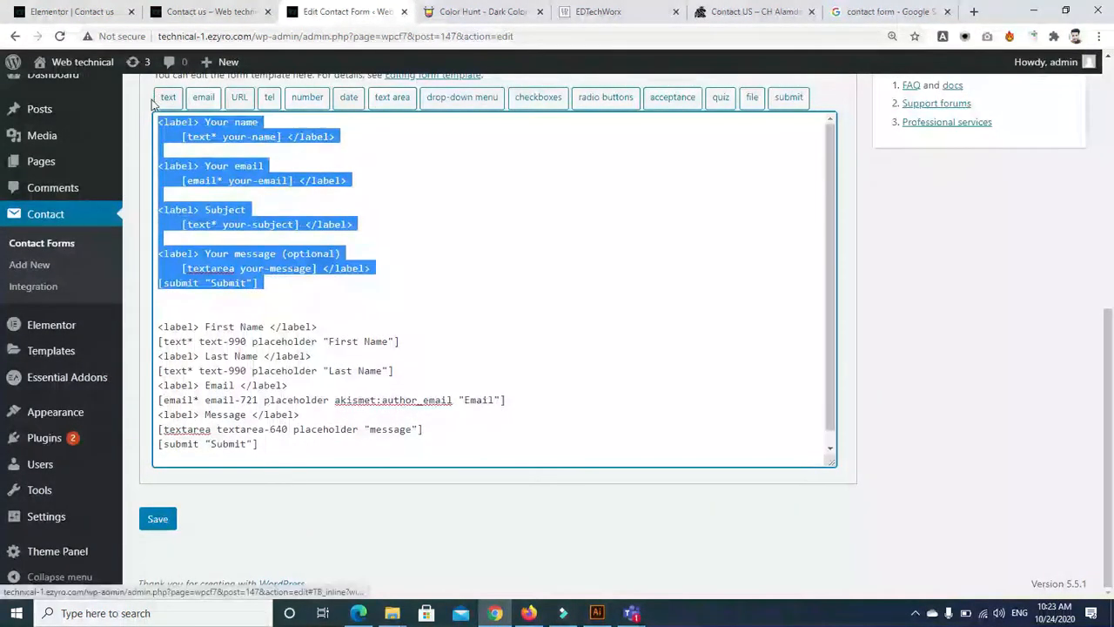
key("BackSpace")
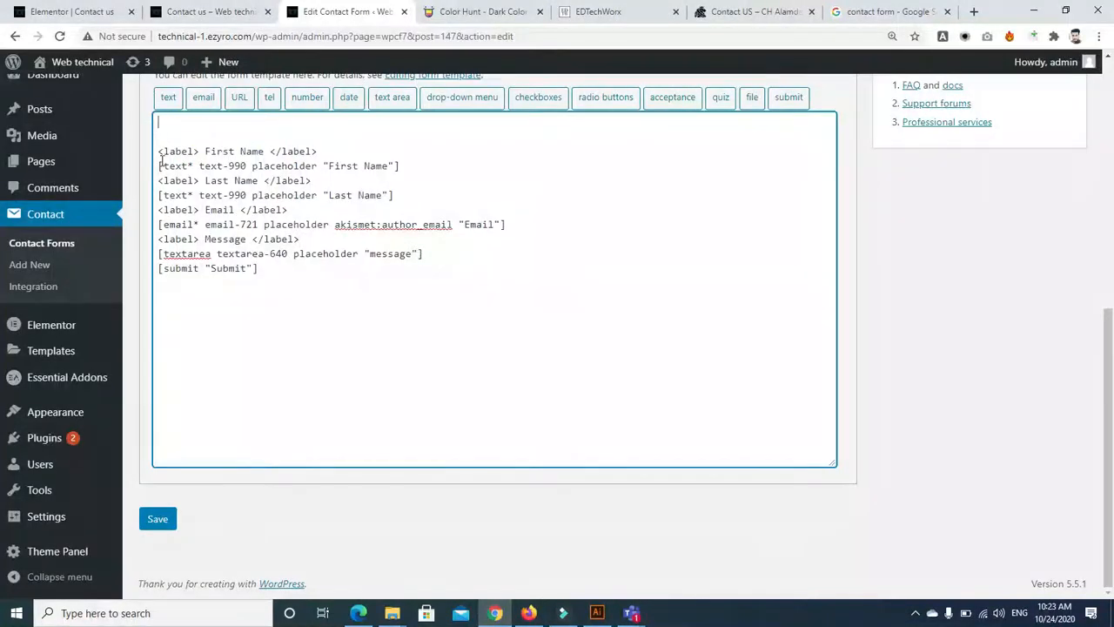
key("BackSpace")
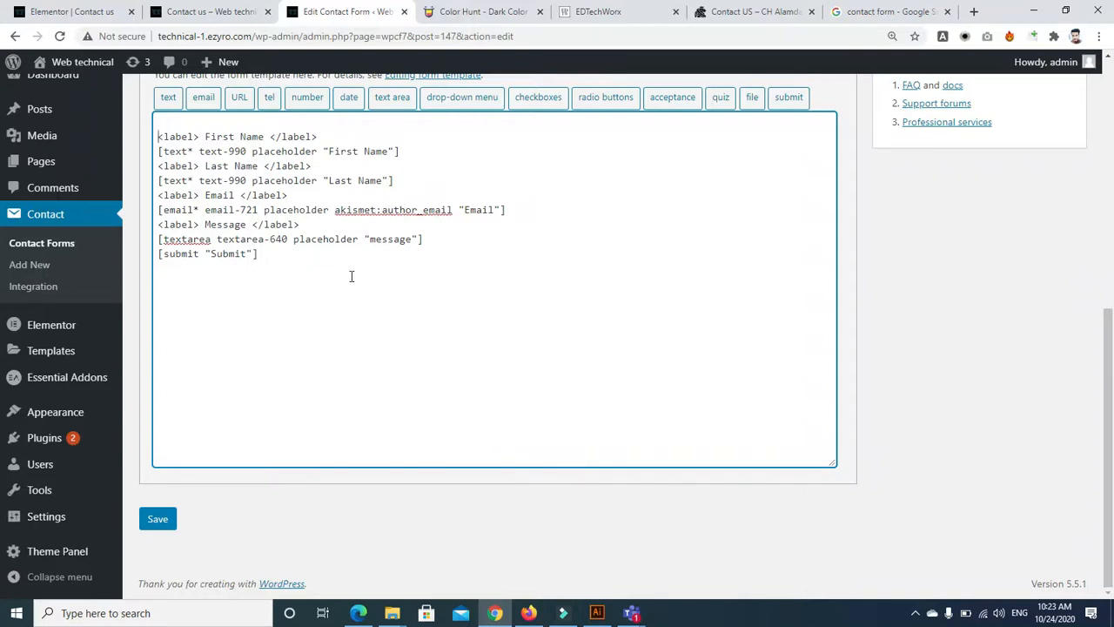
left_click(163, 520)
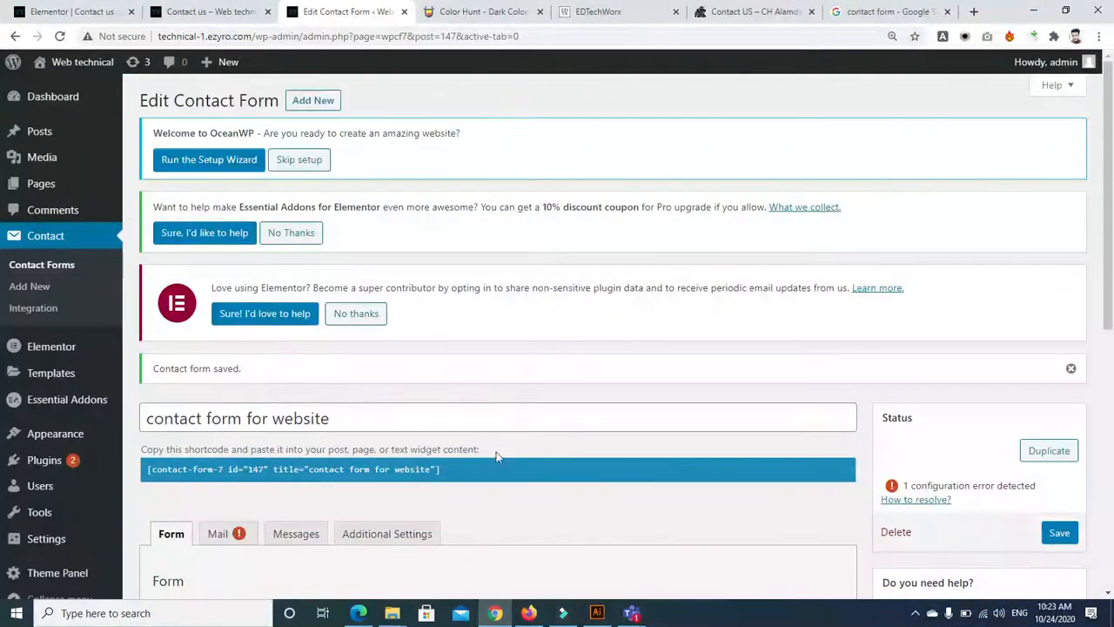
Copy the shortcode of the "contact form for website" form
left_click(445, 470)
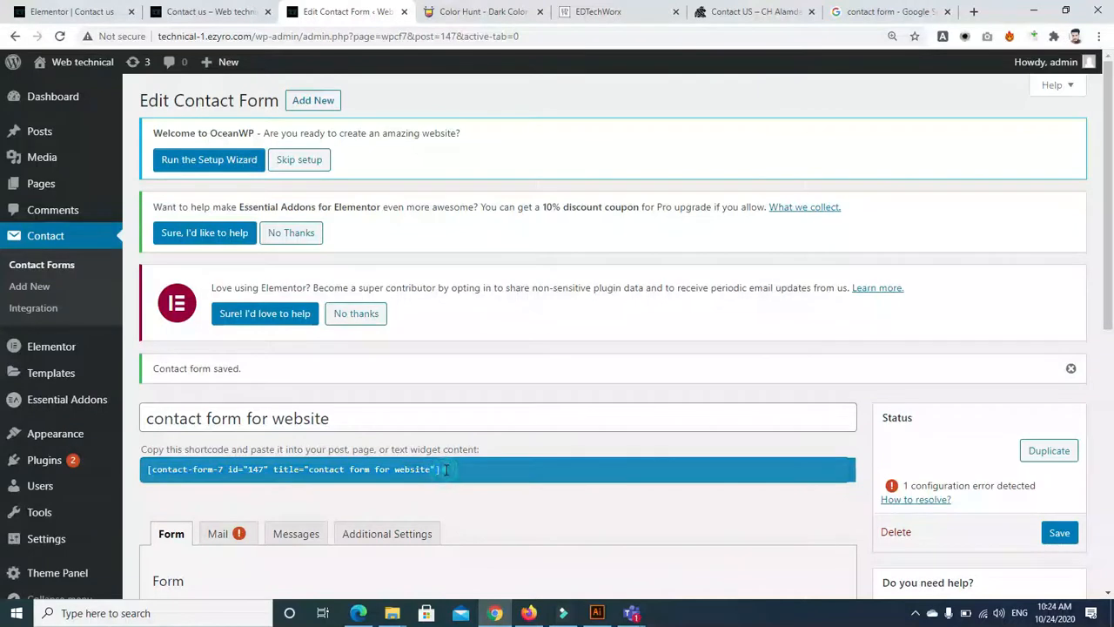
left_click_drag(144, 470, 441, 469)
key("ctrl+c")
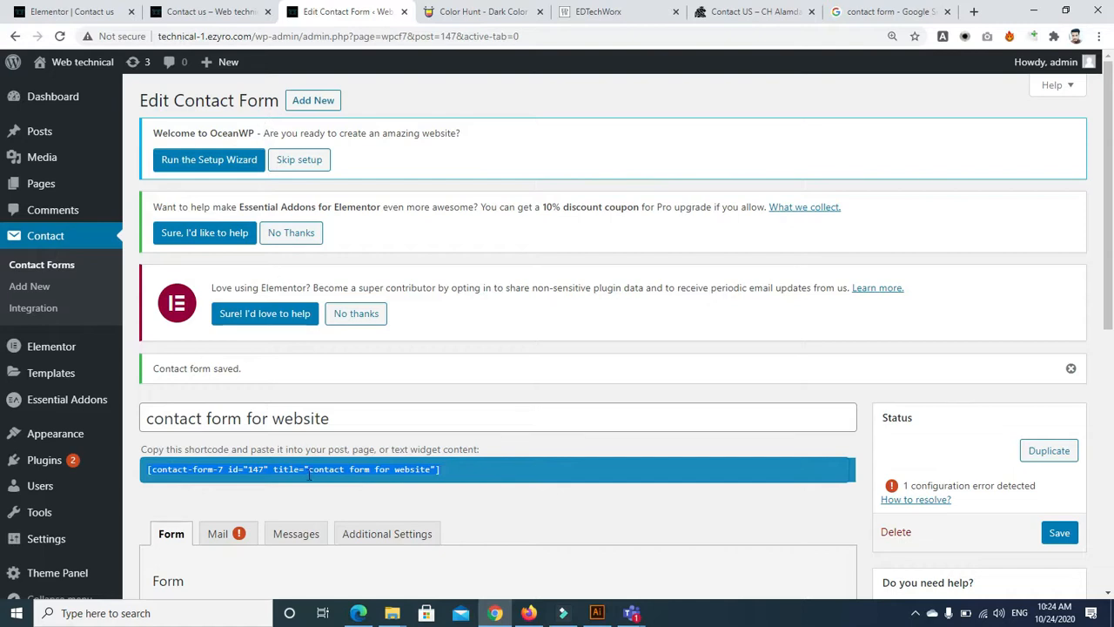
Replace the heading's title on the Elementor Contact us page with the copied shortcode [contact-form-7 id="147" title="contact form for website"] and update the page
left_click(202, 13)
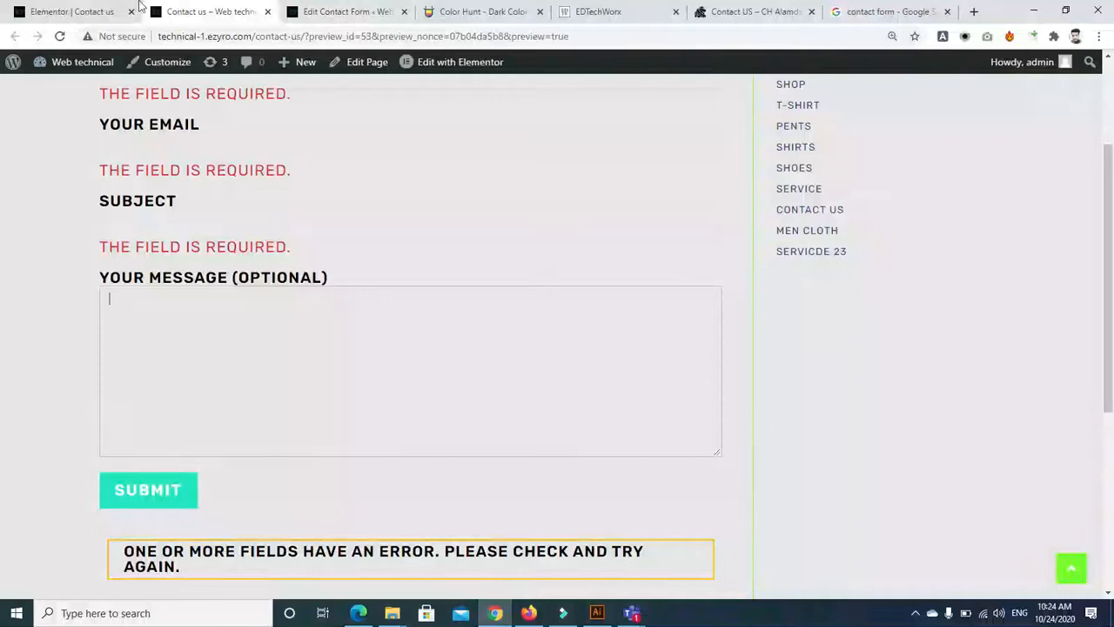
left_click(104, 11)
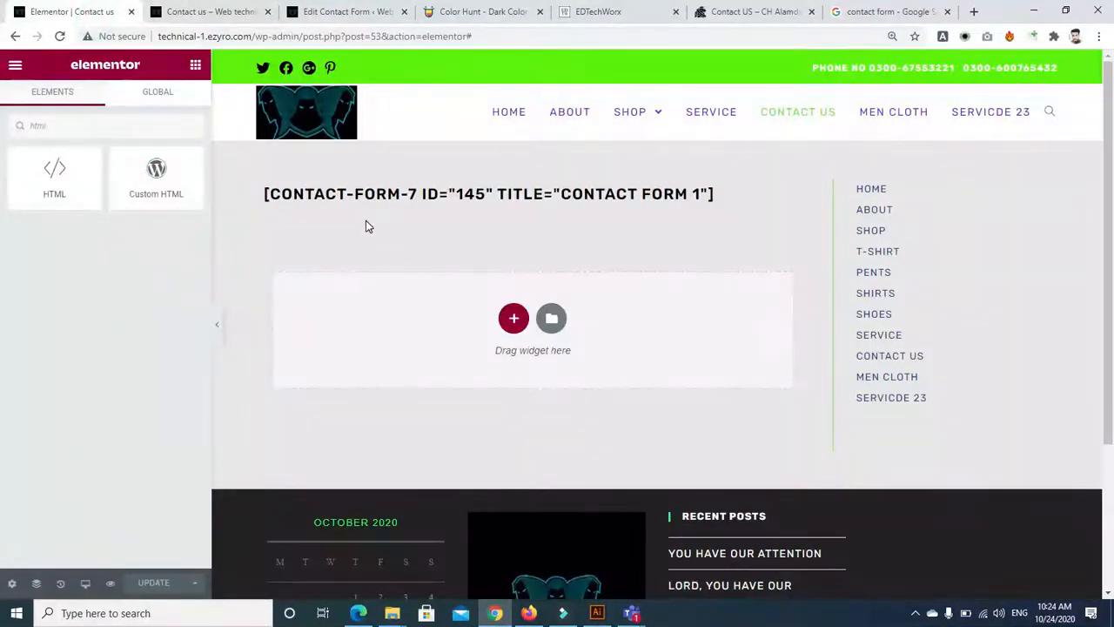
left_click(369, 197)
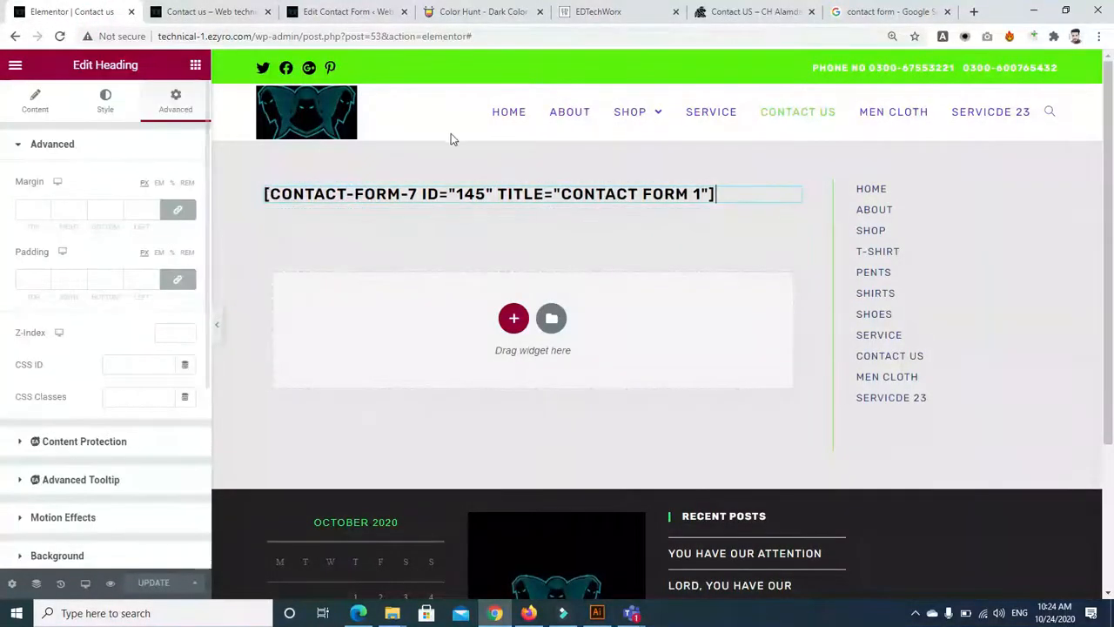
left_click(711, 196)
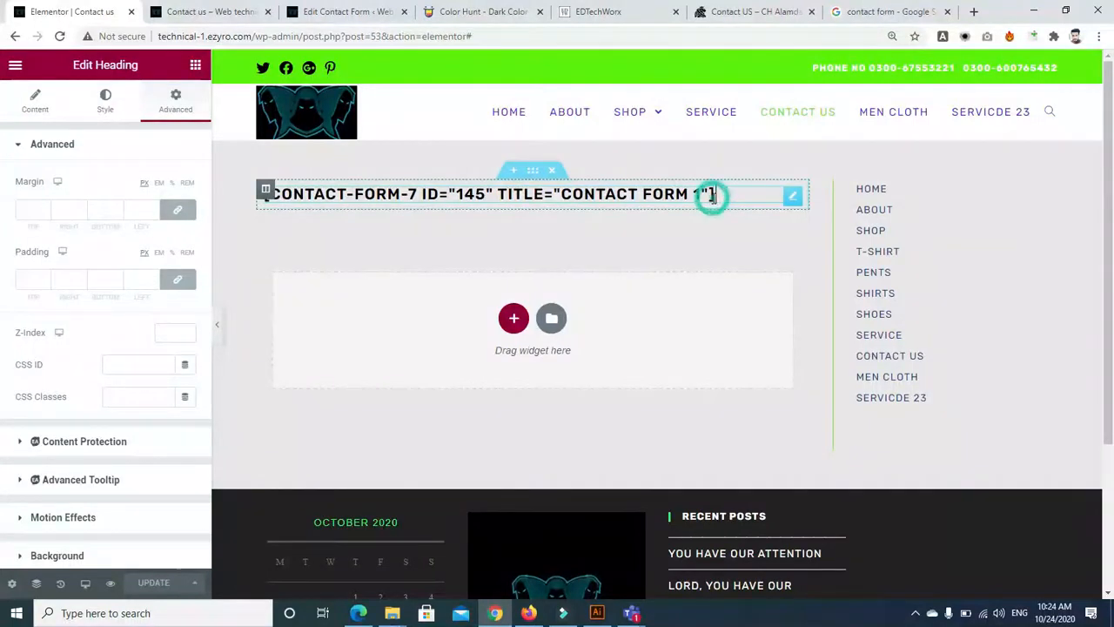
left_click(35, 100)
left_click(102, 210)
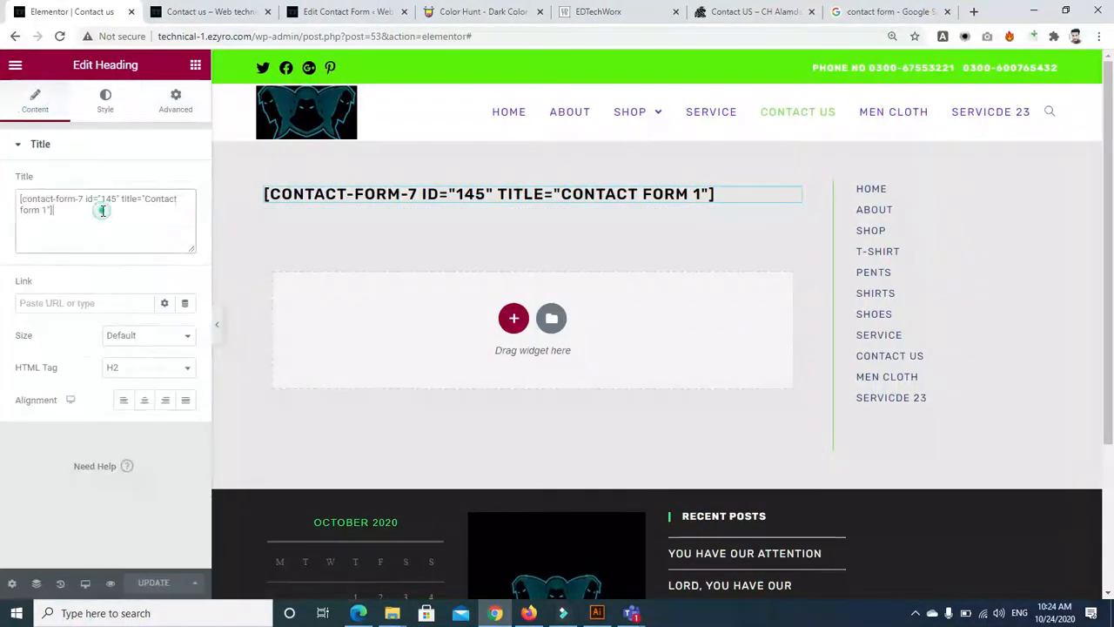
key("ctrl+a")
key("ctrl+v")
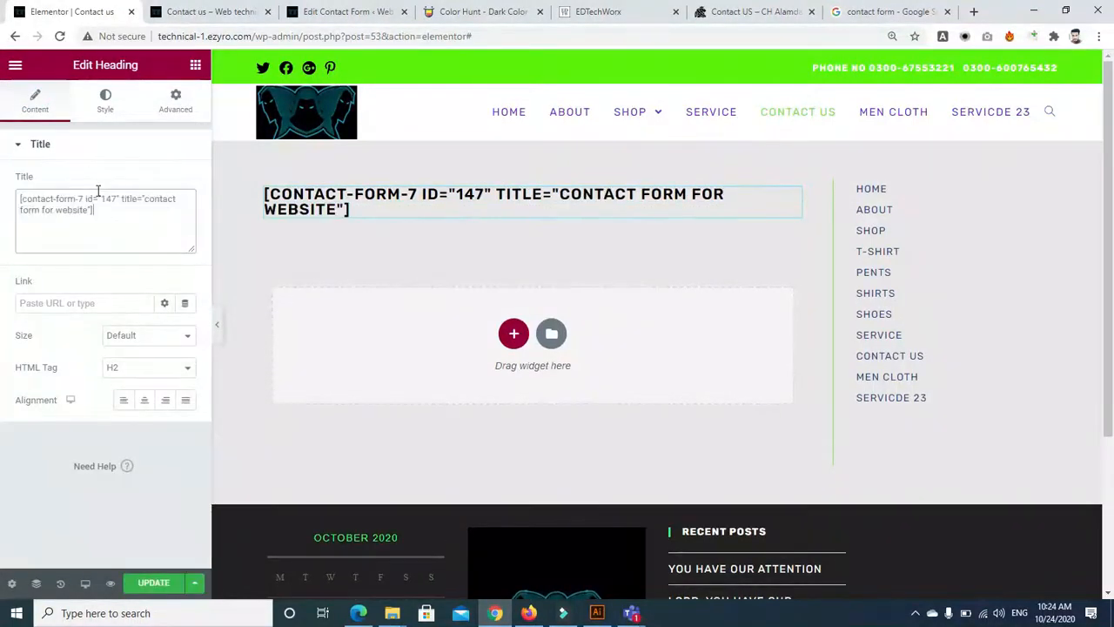
left_click(154, 582)
Reload the Contact us page preview and examine the layout of the new form
left_click(214, 11)
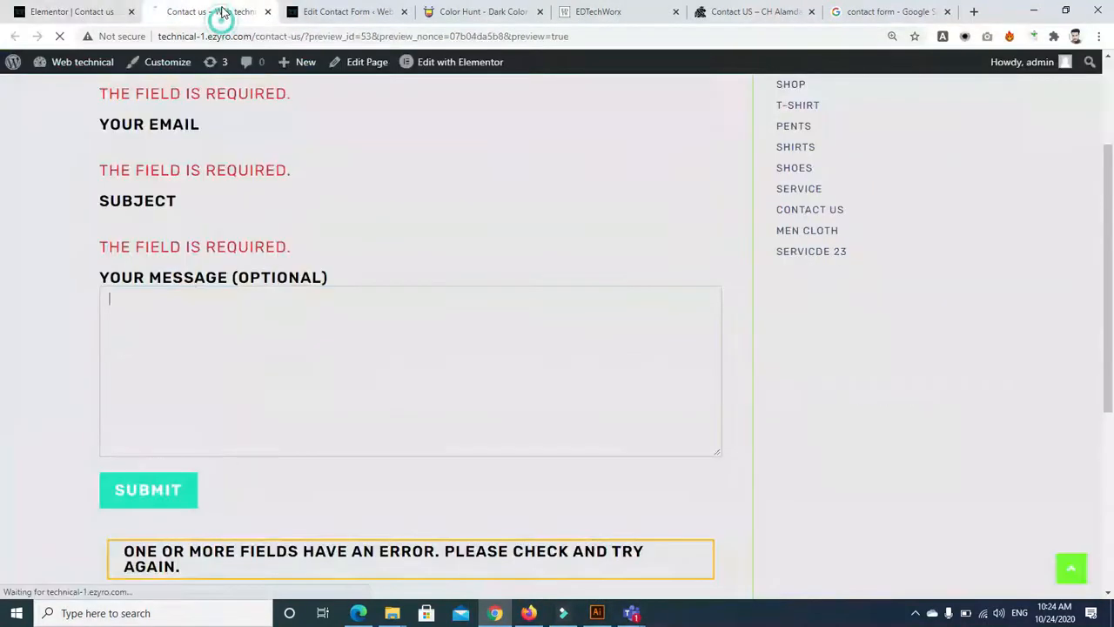
left_click(59, 37)
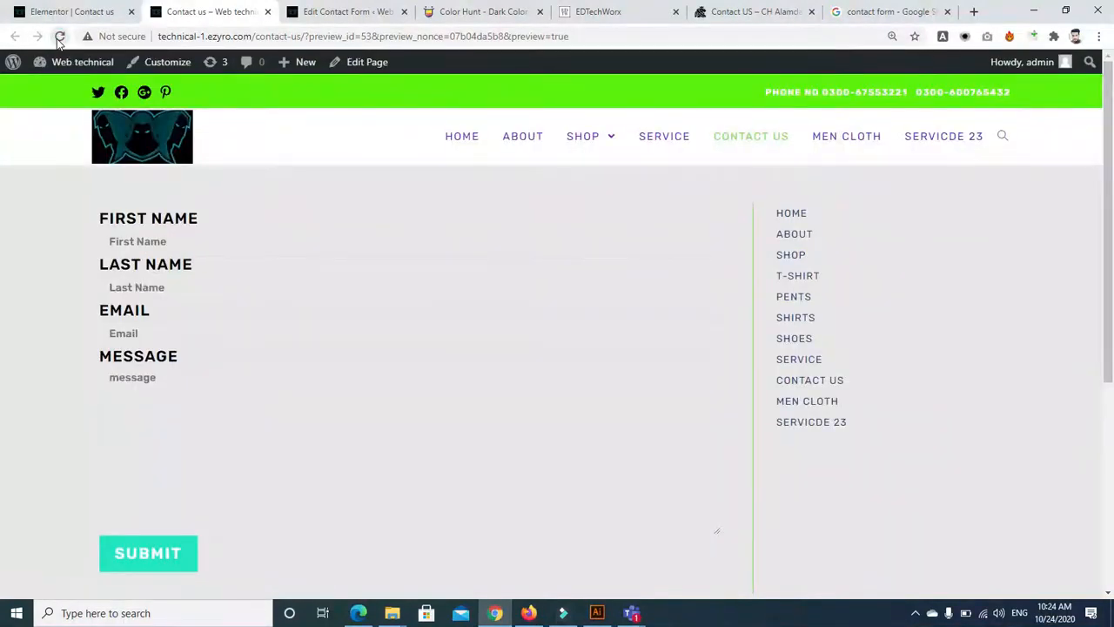
left_click(60, 37)
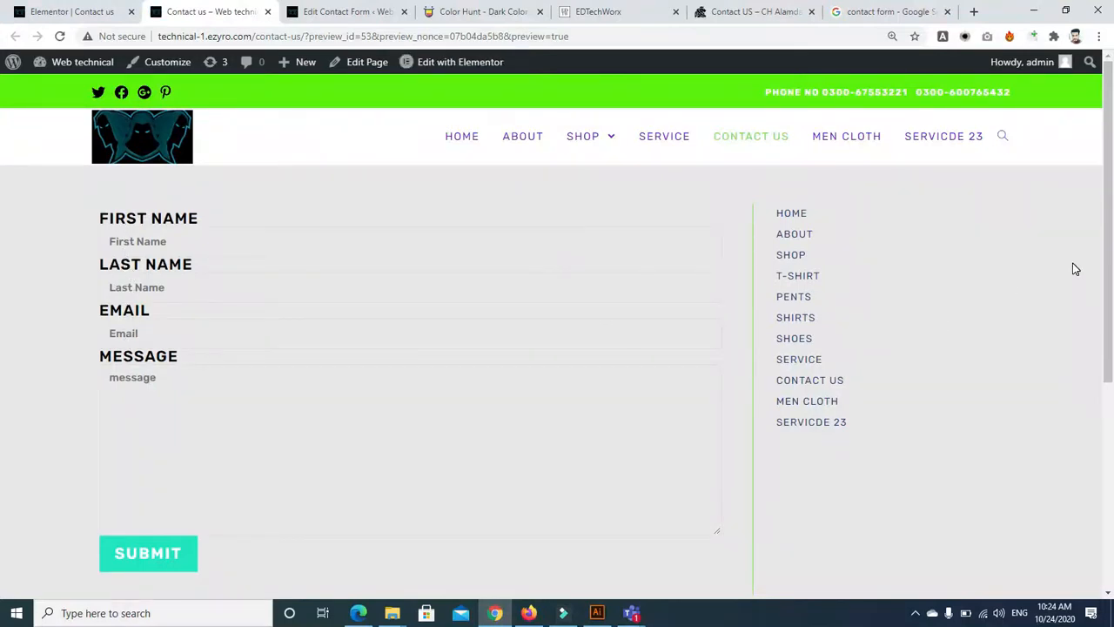
scroll(5, 249, "down", 1)
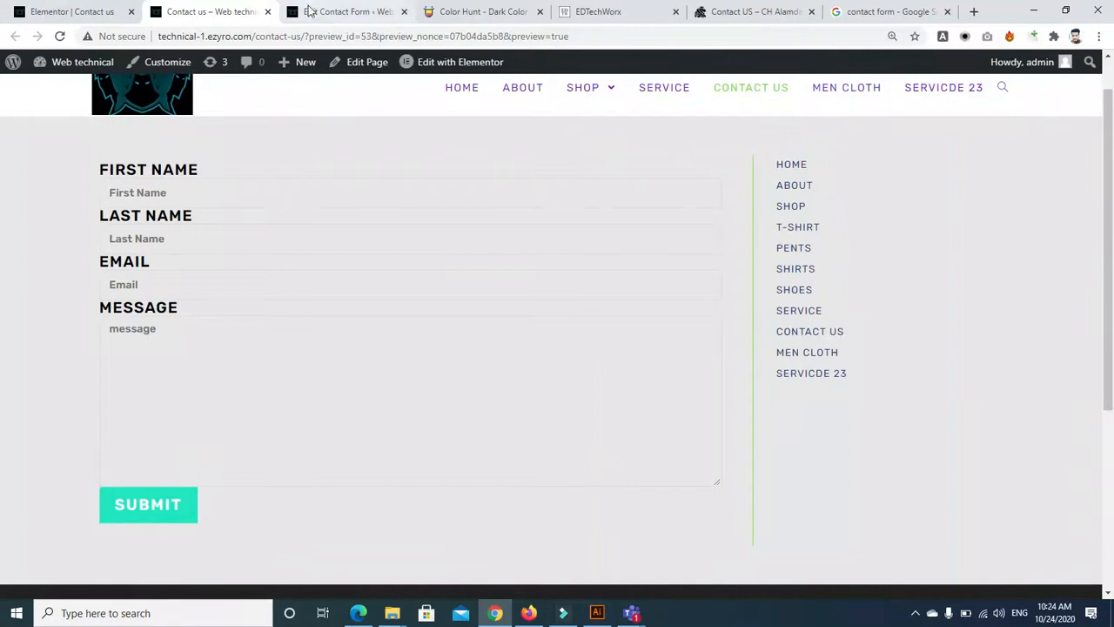
Add an empty line after each First Name and Last Name label and tag in the form template
left_click(344, 18)
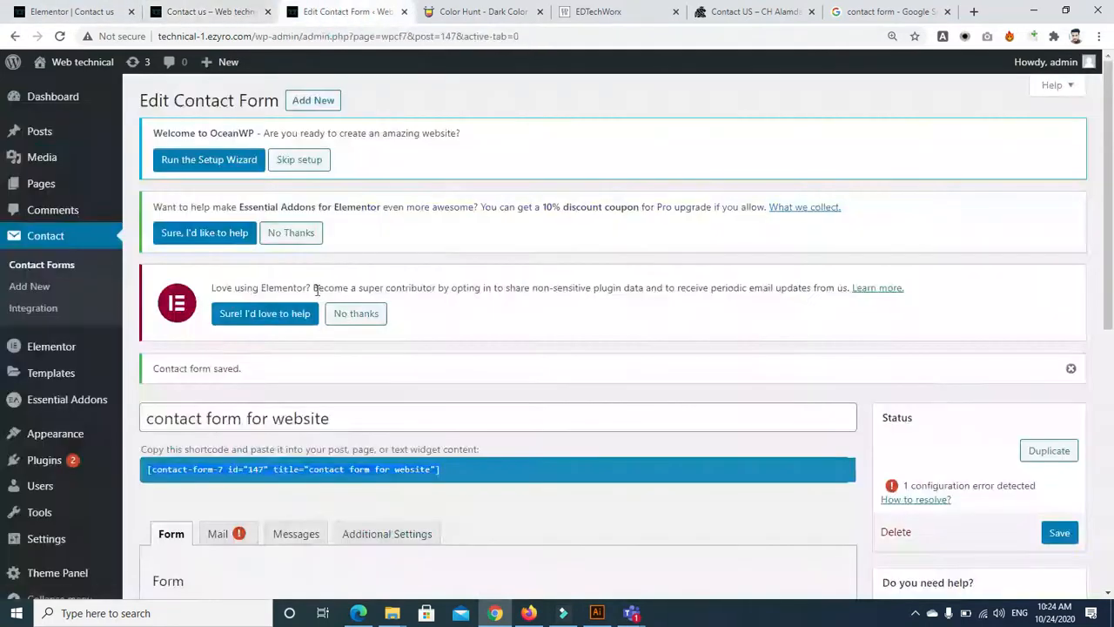
scroll(2, 324, "down", 3)
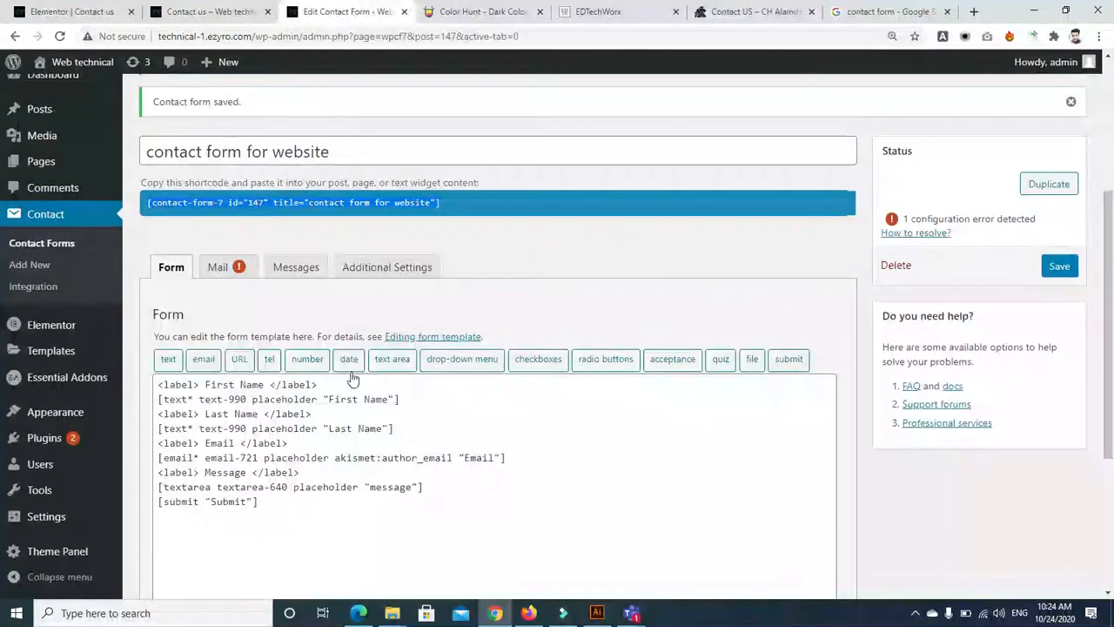
left_click(327, 384)
key("Return")
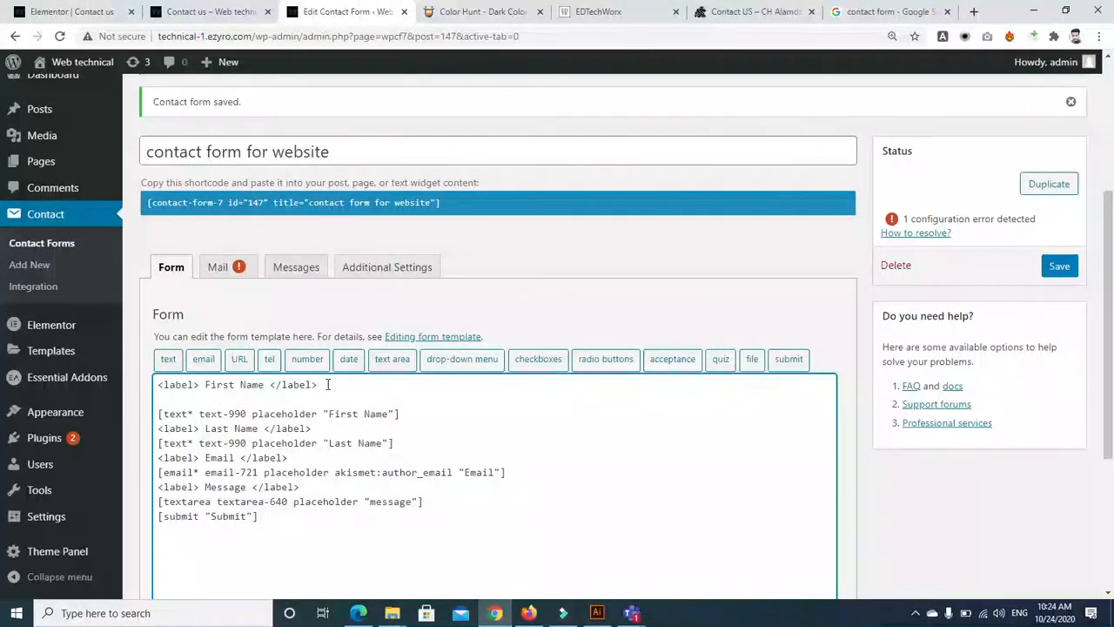
left_click(404, 413)
key("Return")
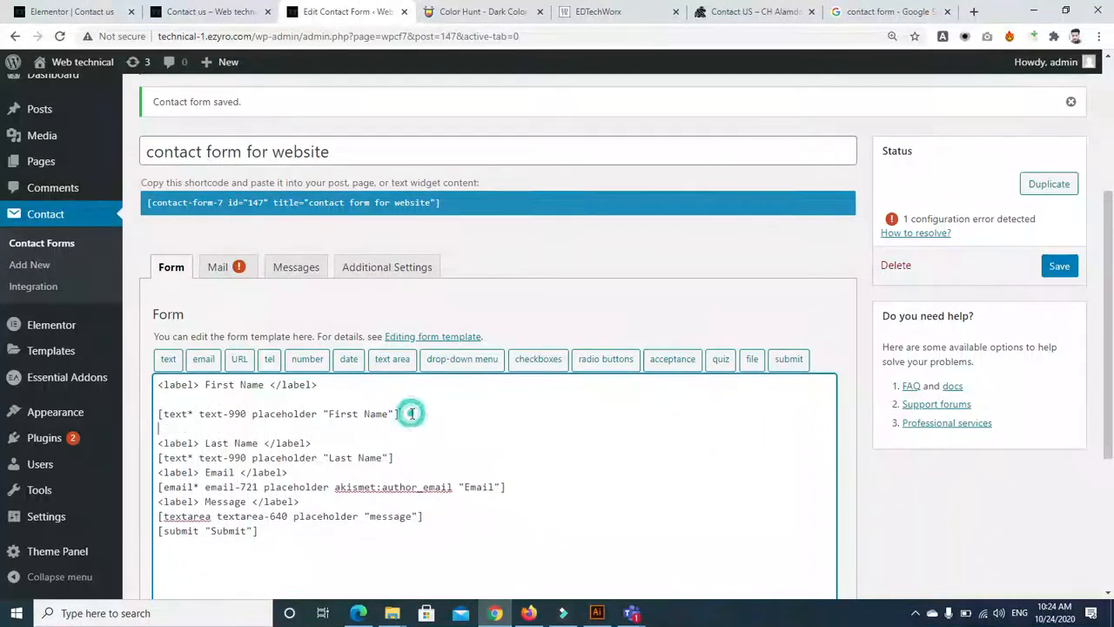
left_click(311, 446)
key("Return")
left_click(392, 471)
key("Return")
Add an empty line after each Email and Message label and tag in the form template, and save the contact form
left_click(293, 501)
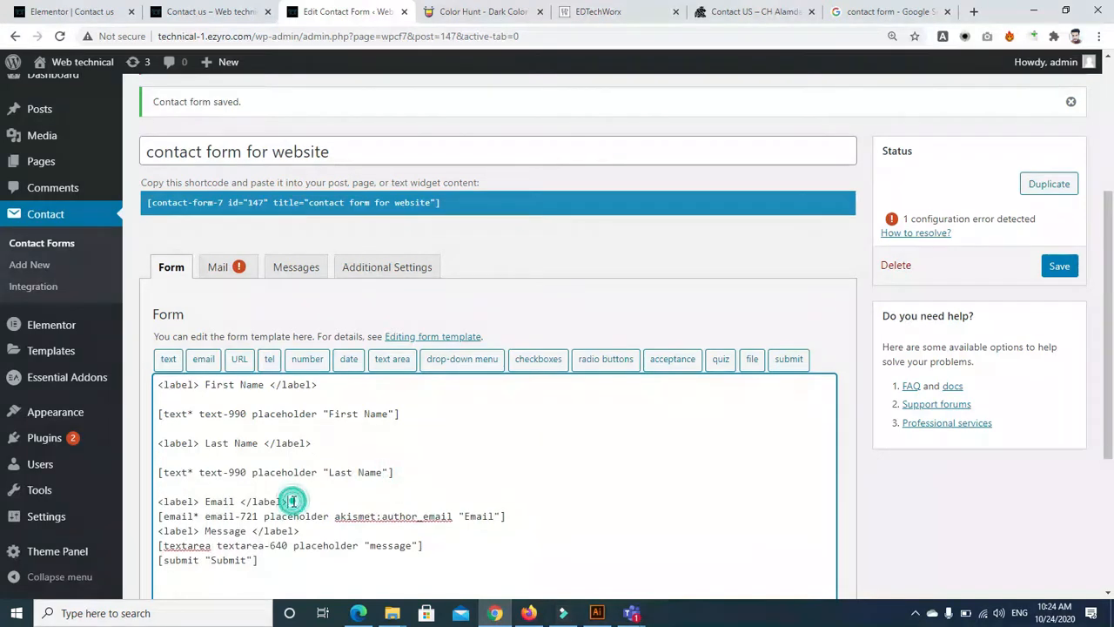
key("Return")
left_click(531, 529)
key("Return")
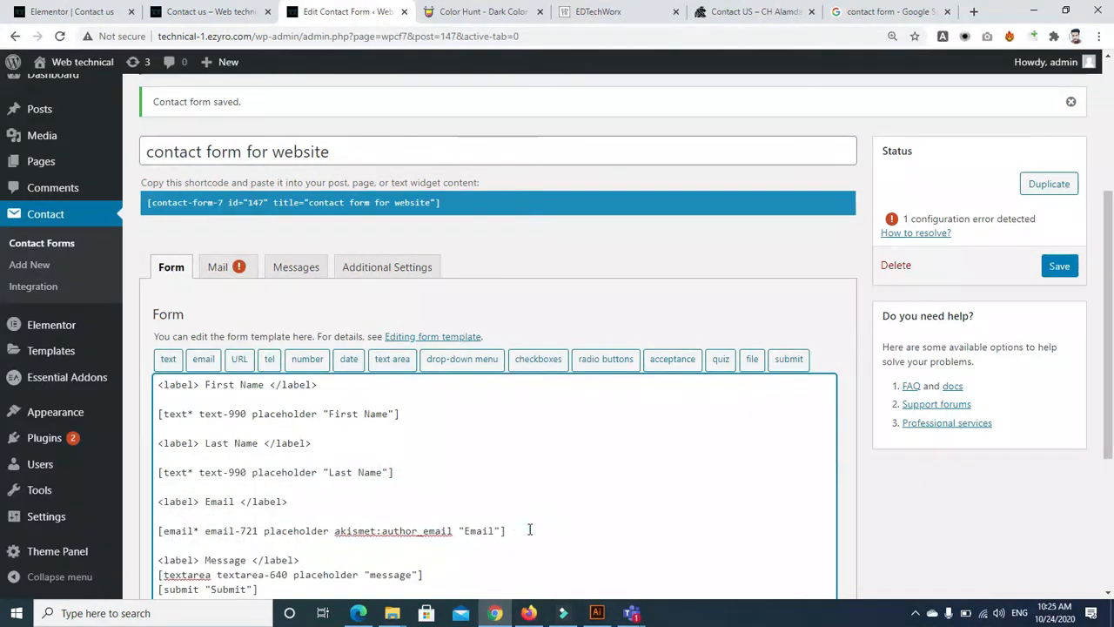
left_click(306, 560)
key("Return")
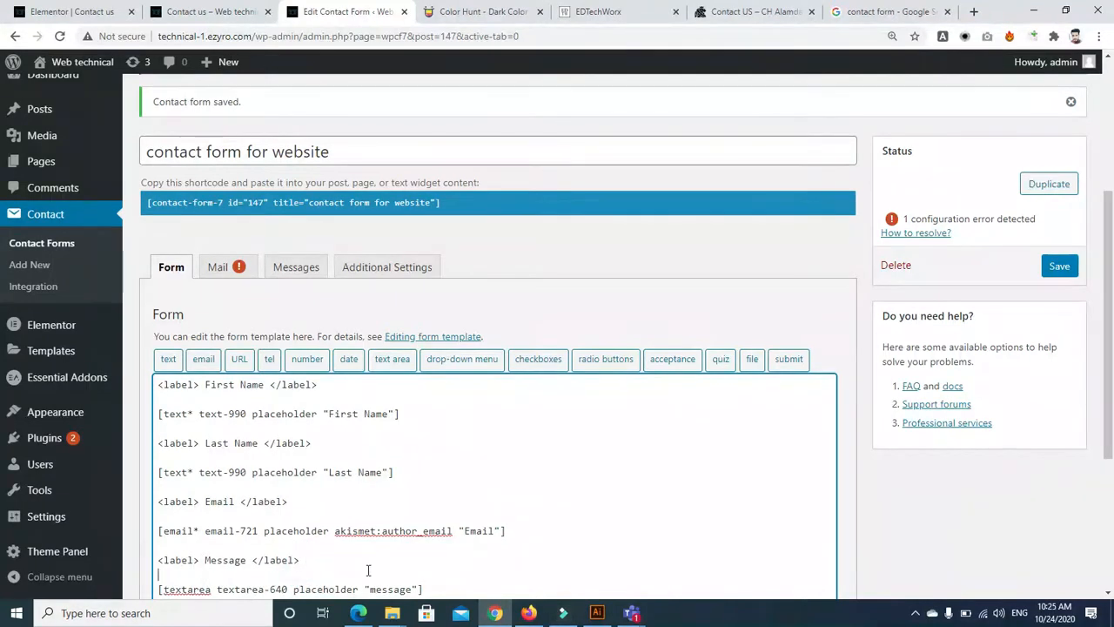
scroll(3, 287, "down", 3)
left_click(427, 456)
key("Return")
left_click(1059, 134)
Reload the Contact us page preview and examine the spacing of the form from First Name down to Submit
left_click(177, 12)
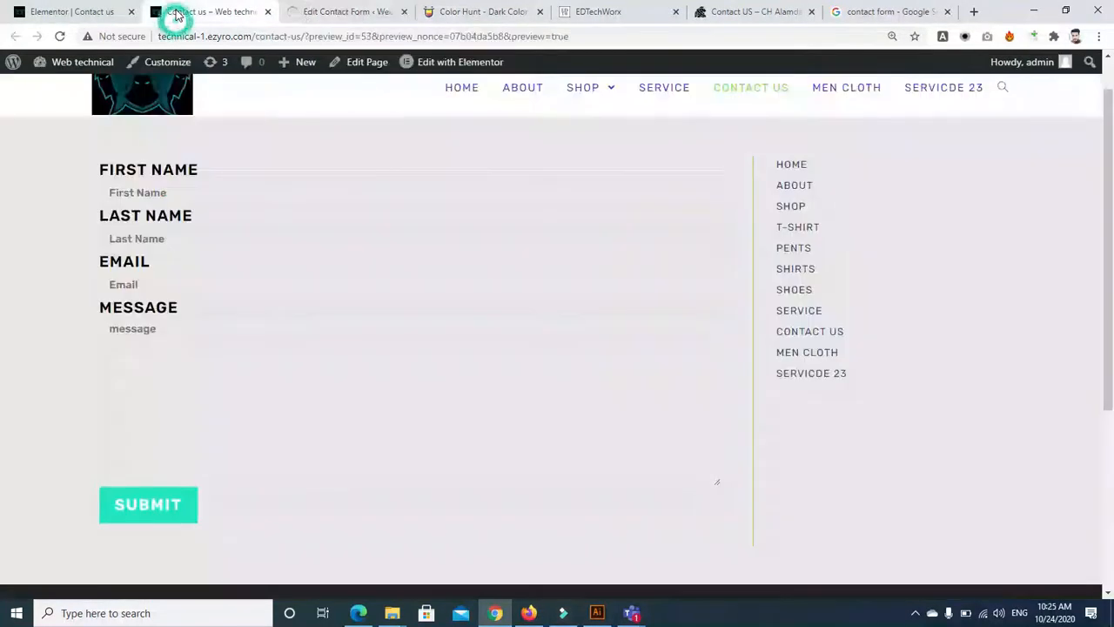
left_click(61, 36)
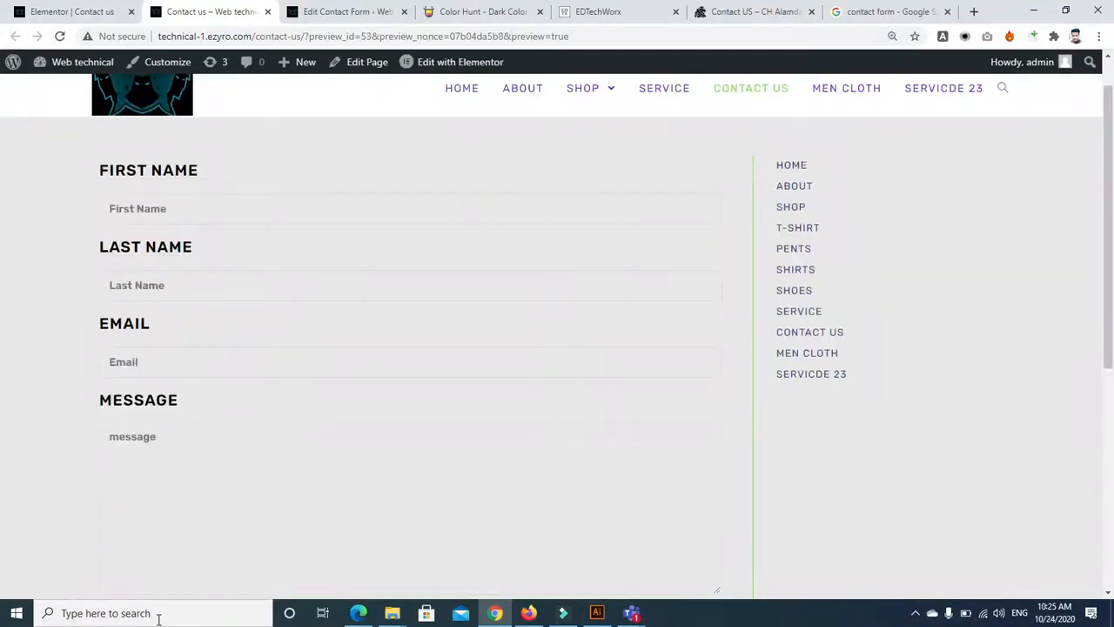
scroll(4, 349, "down", 4)
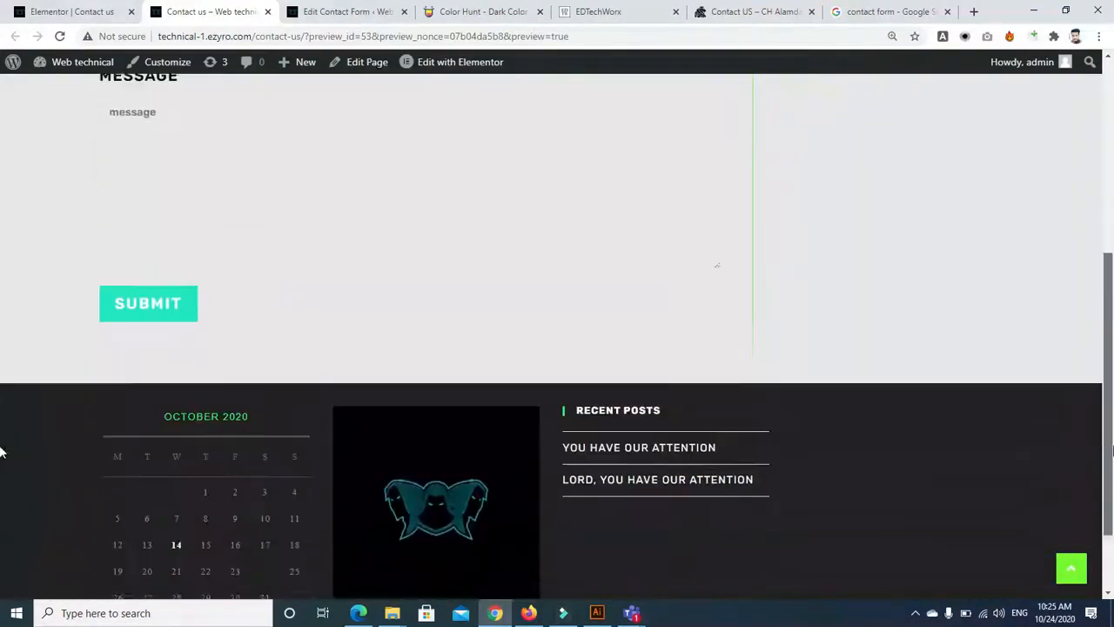
left_click_drag(1110, 394, 1093, 157)
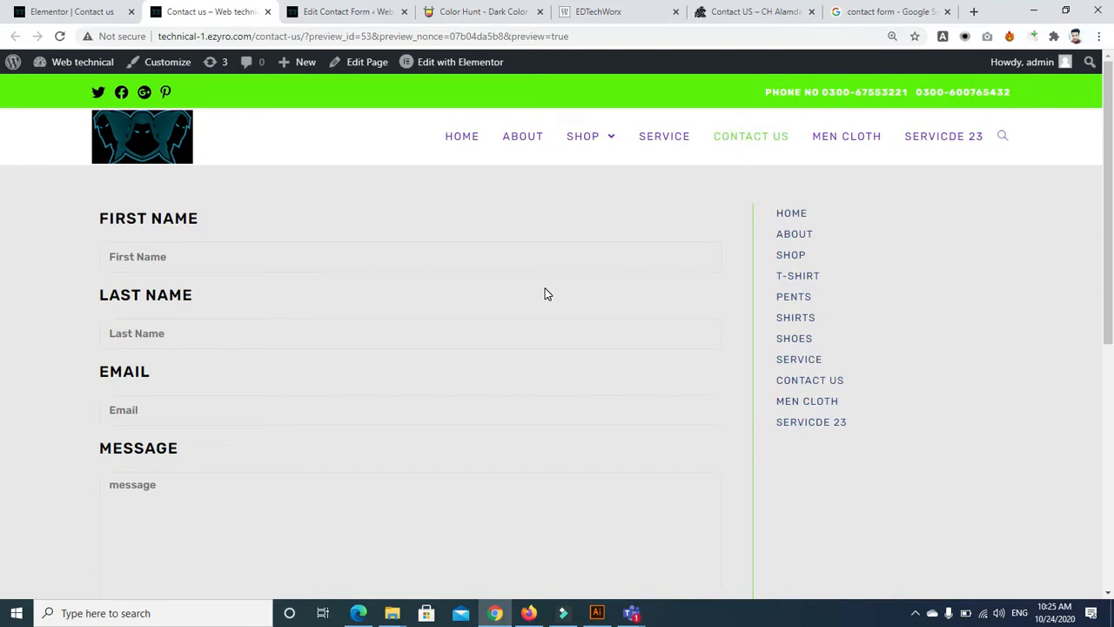
key("ctrl+shift+i")
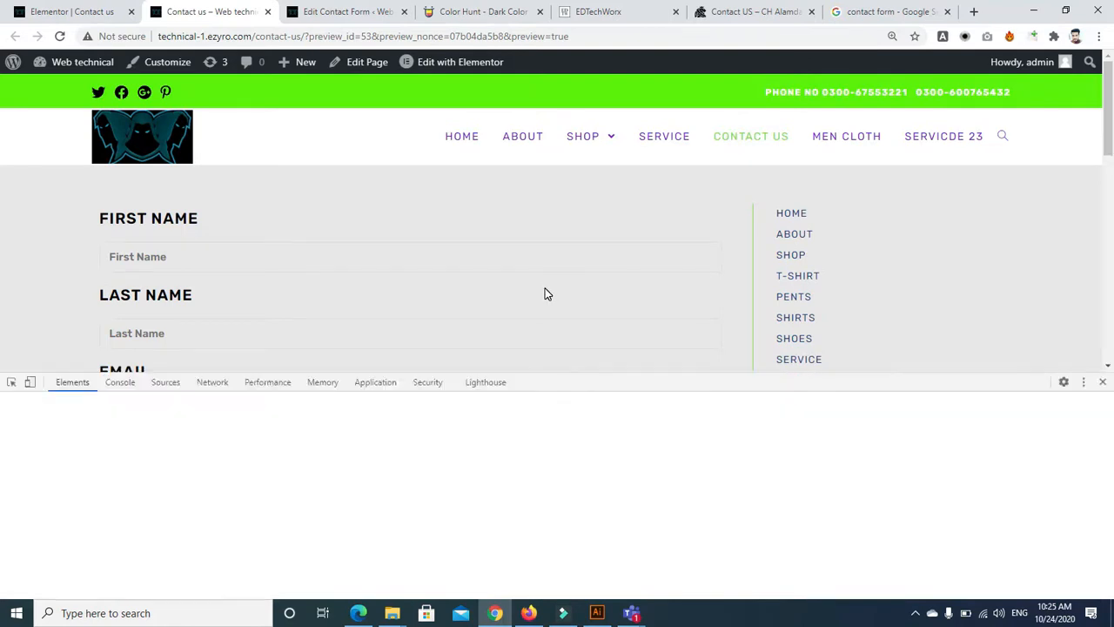
key("ctrl+shift+i")
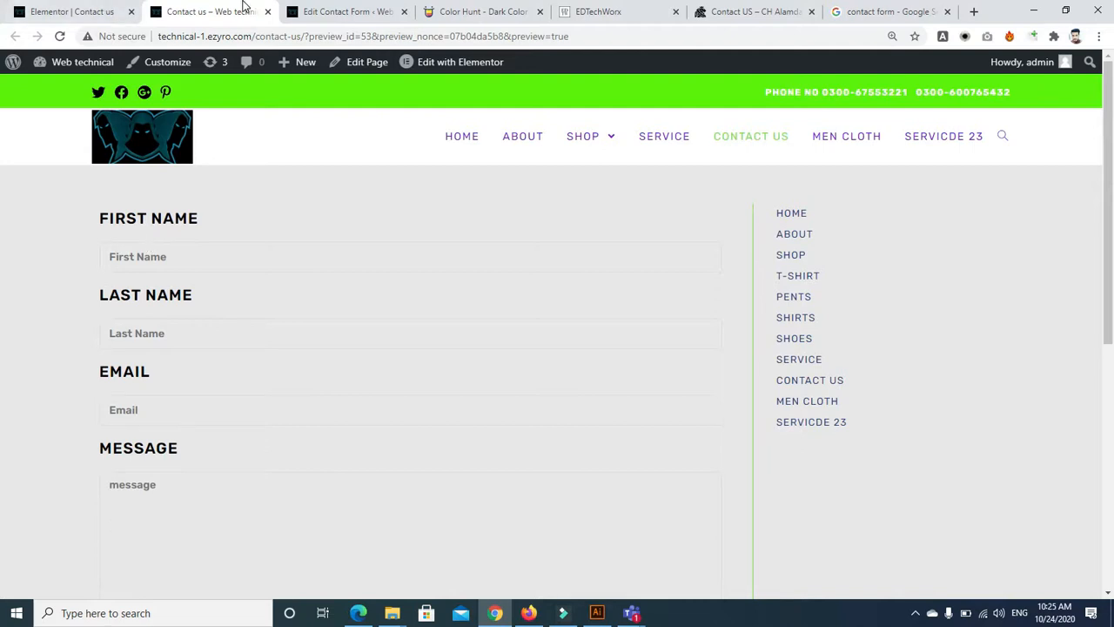
Clear the shortcode title of the heading on the Elementor Contact us page and delete the section containing it
left_click(344, 12)
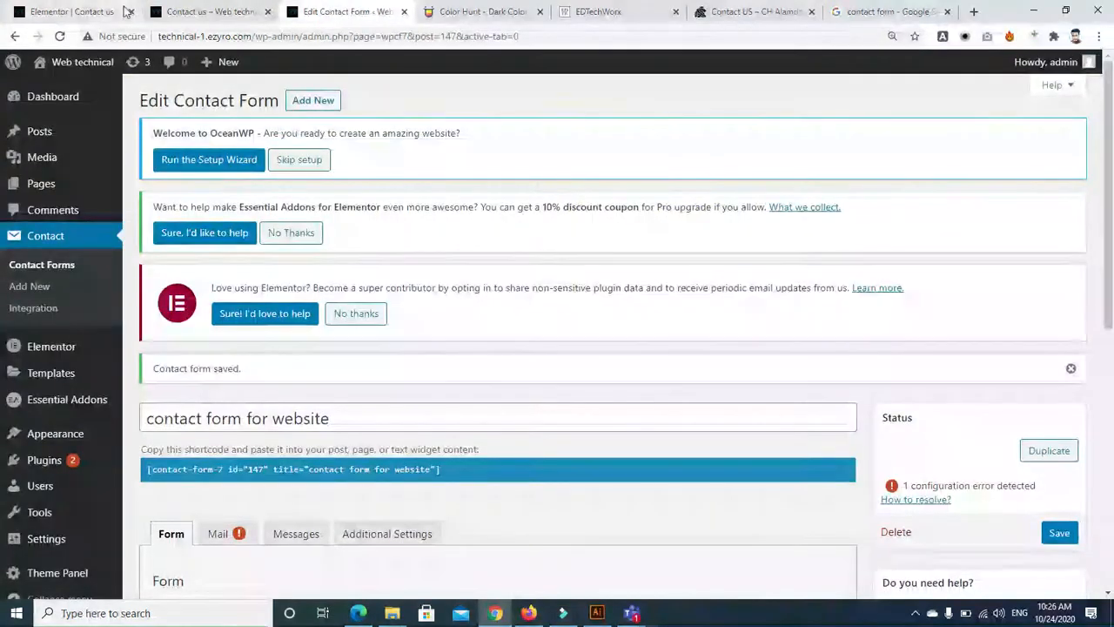
left_click(209, 12)
left_click(111, 14)
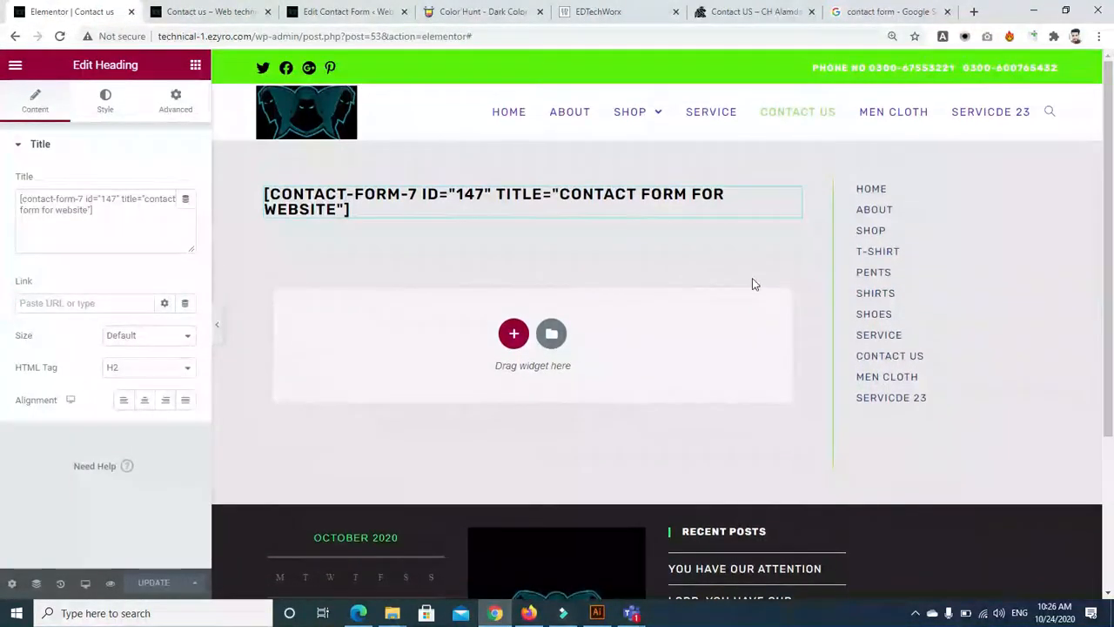
triple_click(149, 211)
key("BackSpace")
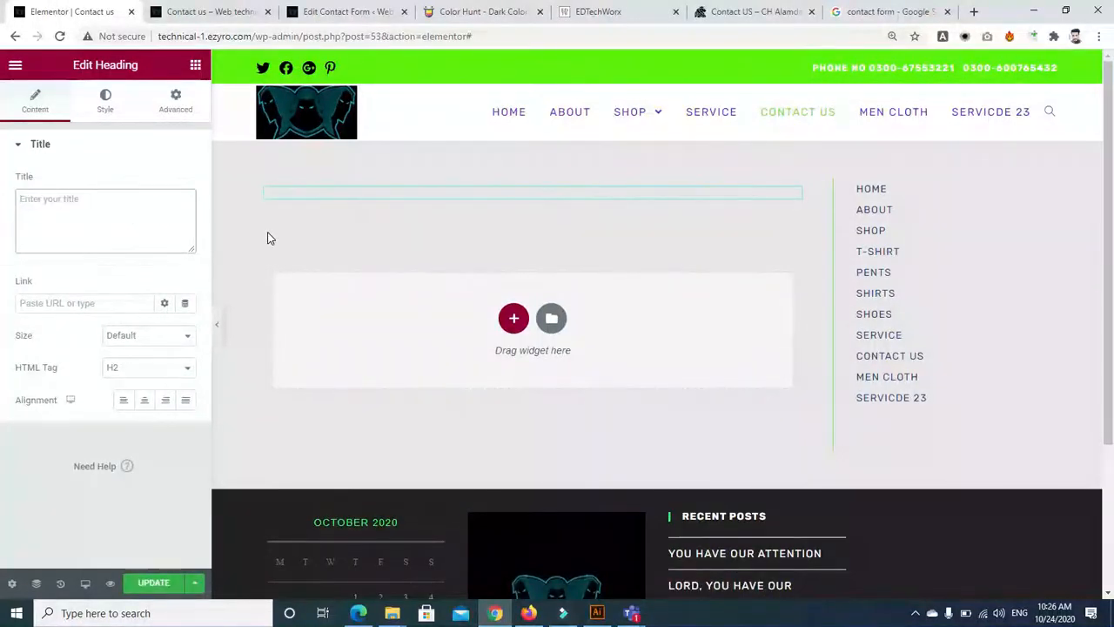
mouse_move(502, 186)
left_click(553, 175)
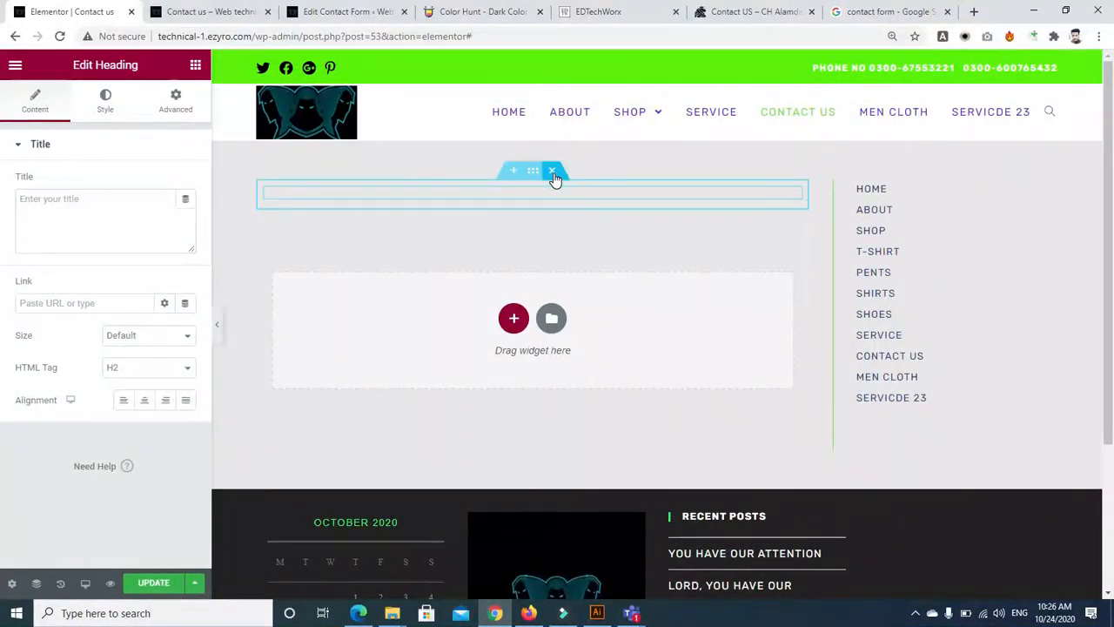
left_click(554, 175)
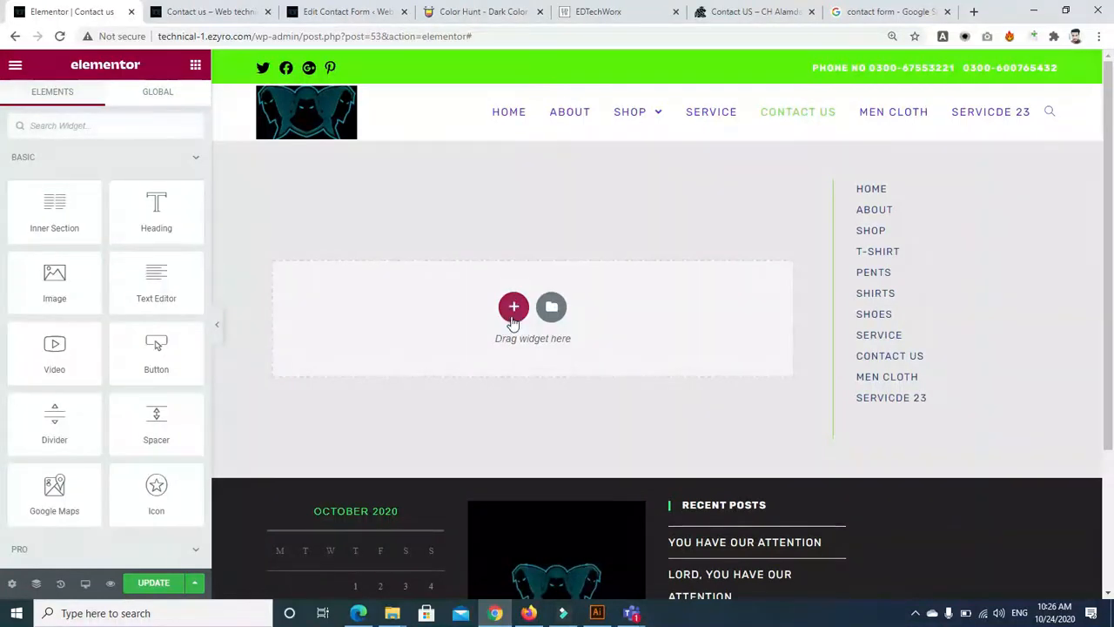
Add a single-column section to the page, search the widgets for "form 7" and place the Contact Form 7 widget in the section
left_click(513, 305)
left_click(322, 346)
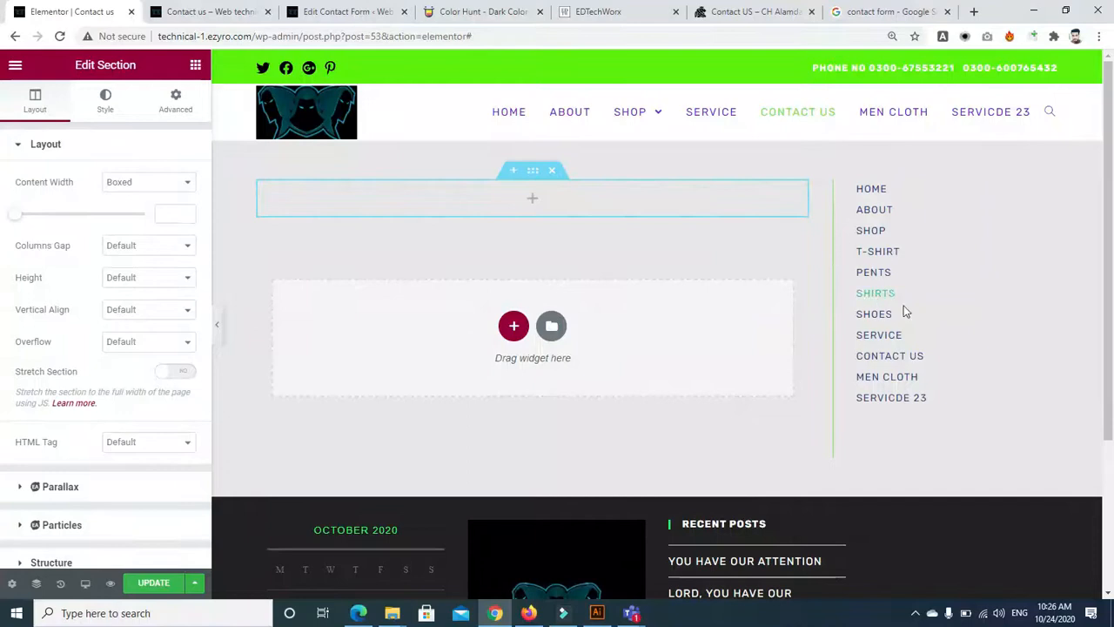
left_click(194, 65)
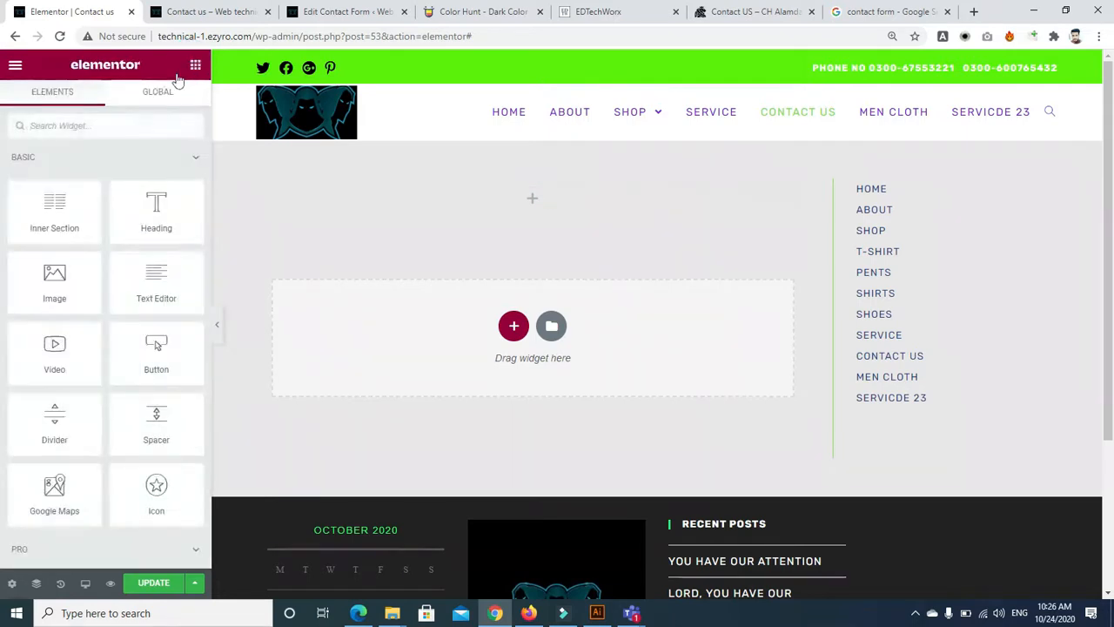
left_click(140, 128)
type("form")
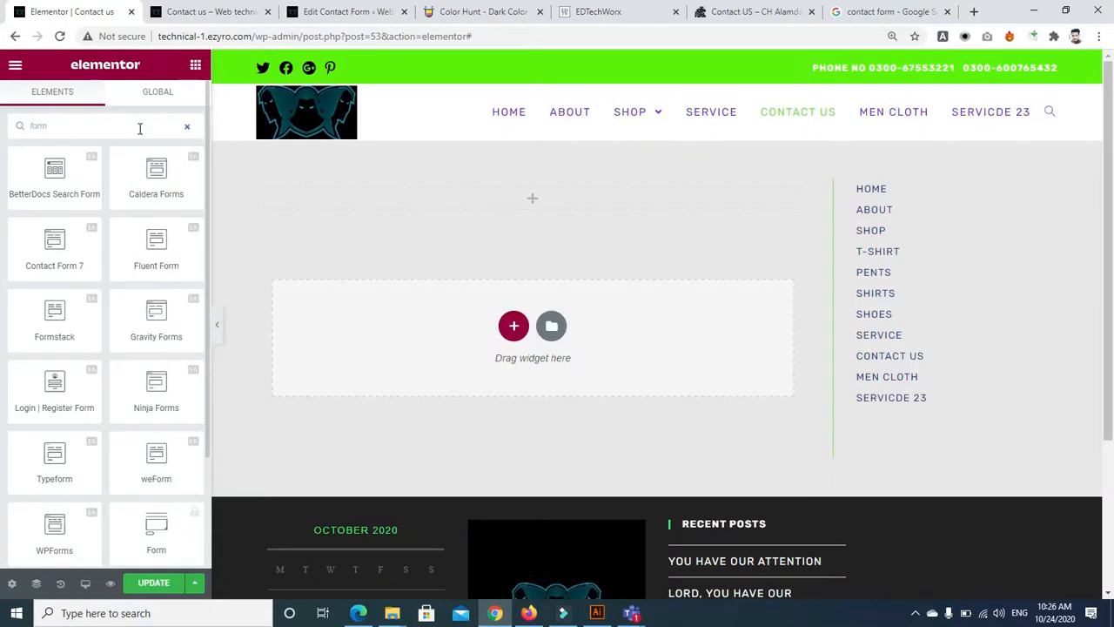
key("BackSpace")
key("BackSpace")
key("BackSpace")
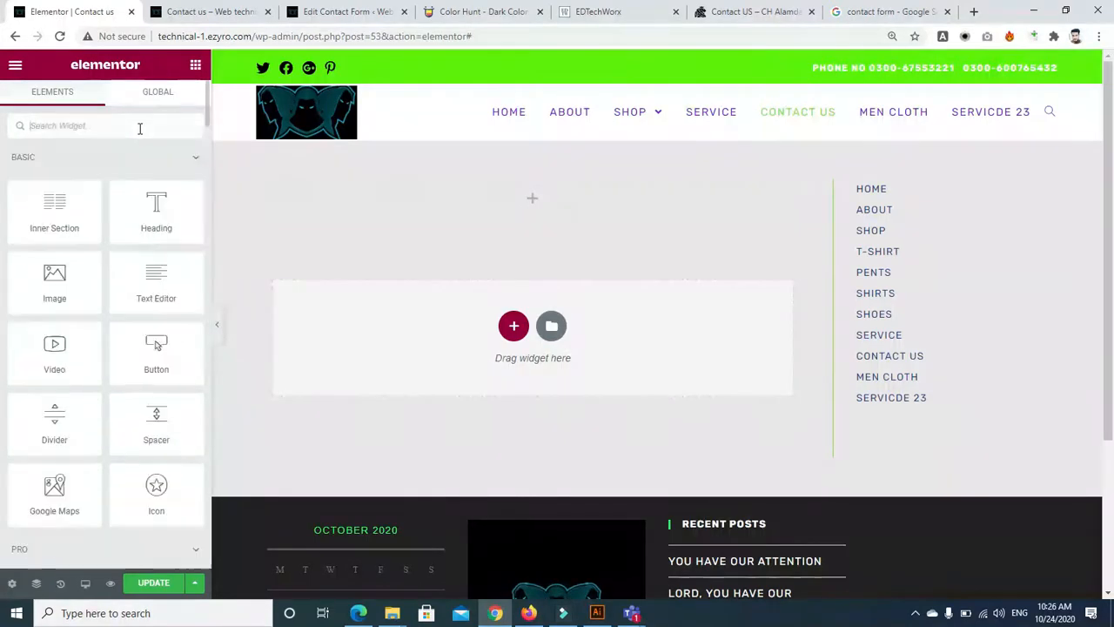
type("fop")
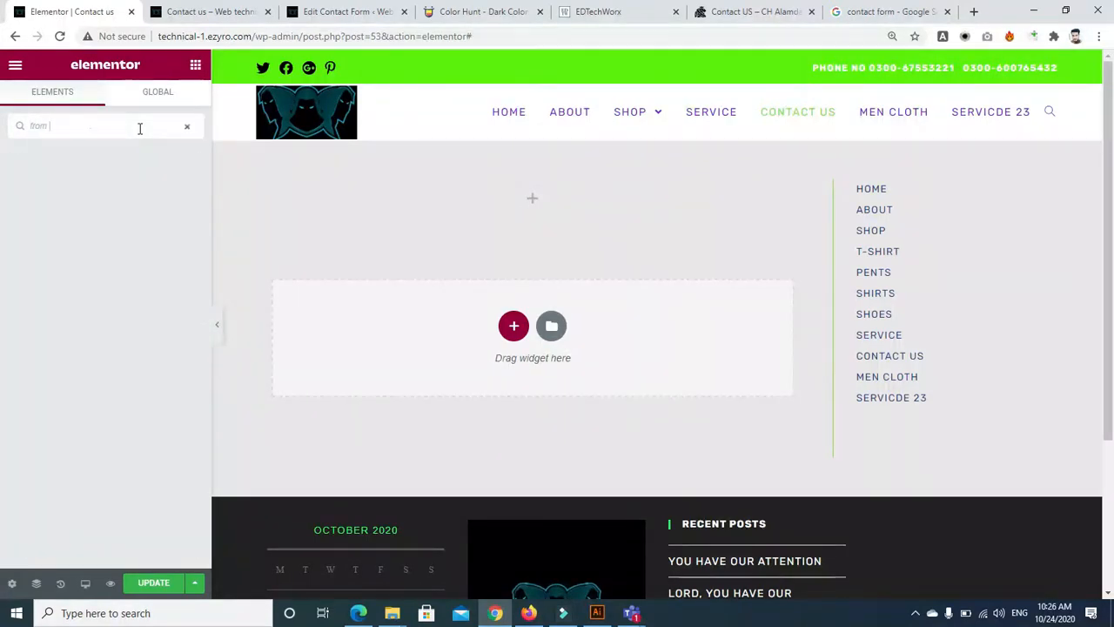
key("BackSpace")
type("r")
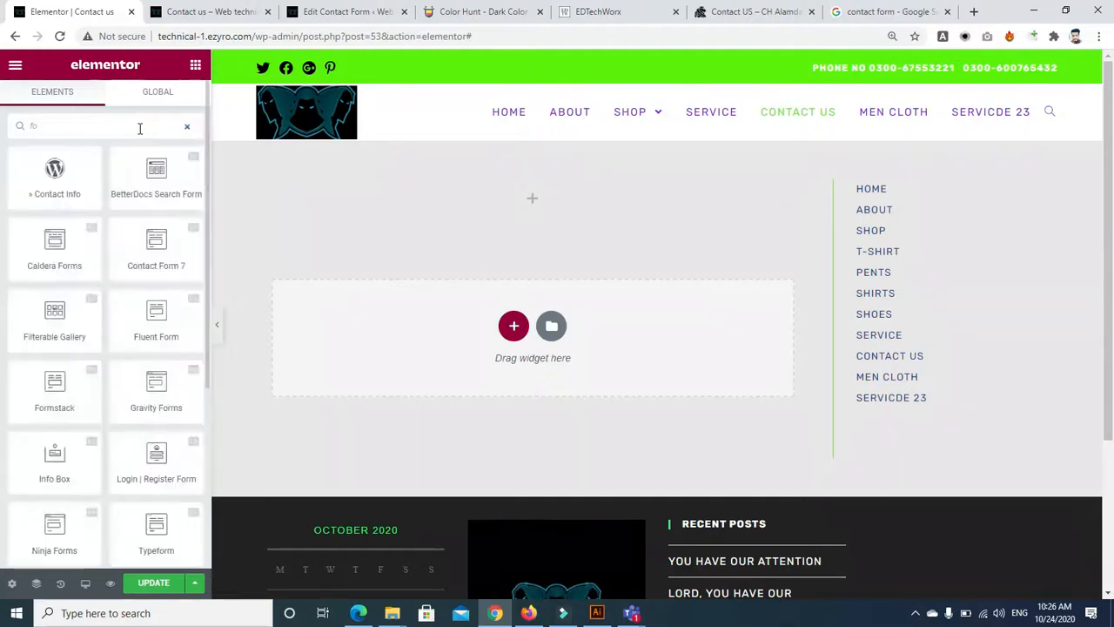
type("m 7")
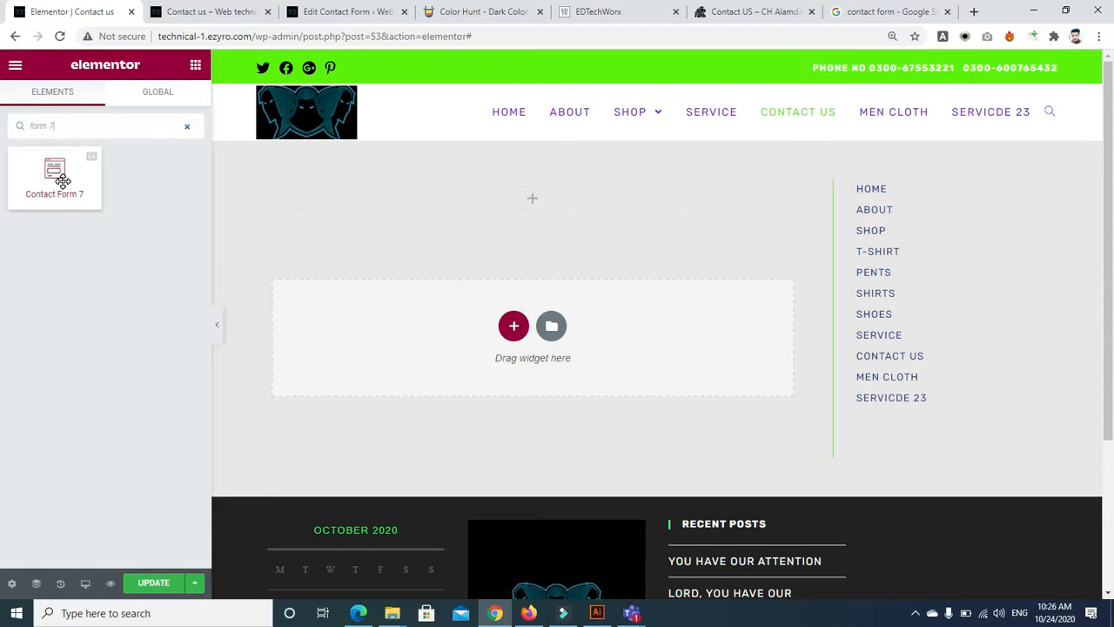
left_click_drag(62, 180, 552, 193)
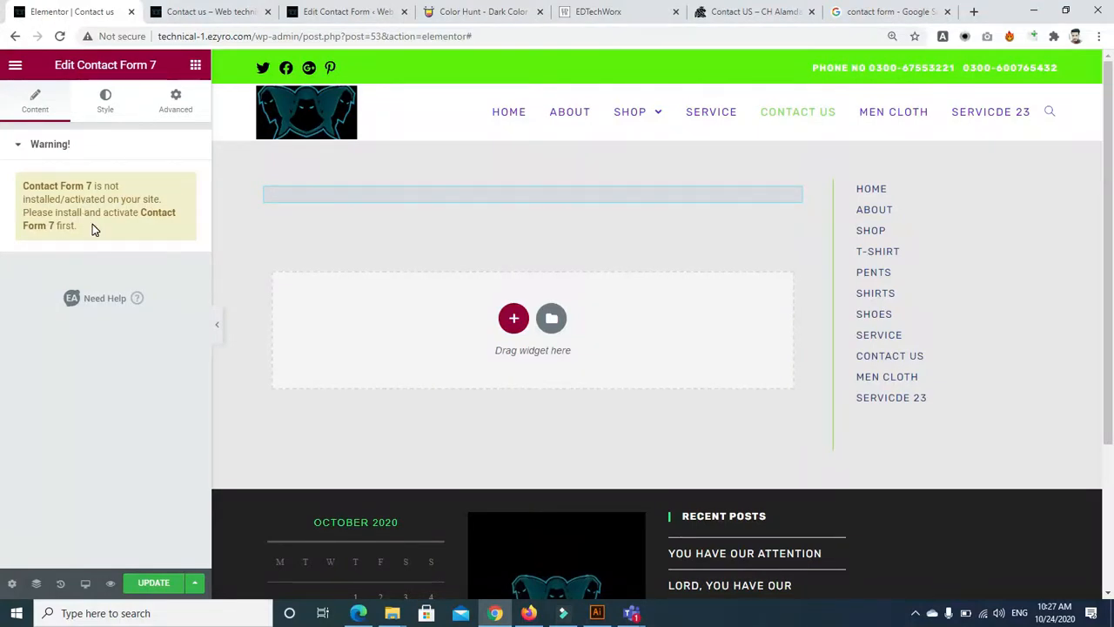
Reload the Elementor editor without saving the changes and delete the section holding the shortcode heading
left_click(20, 142)
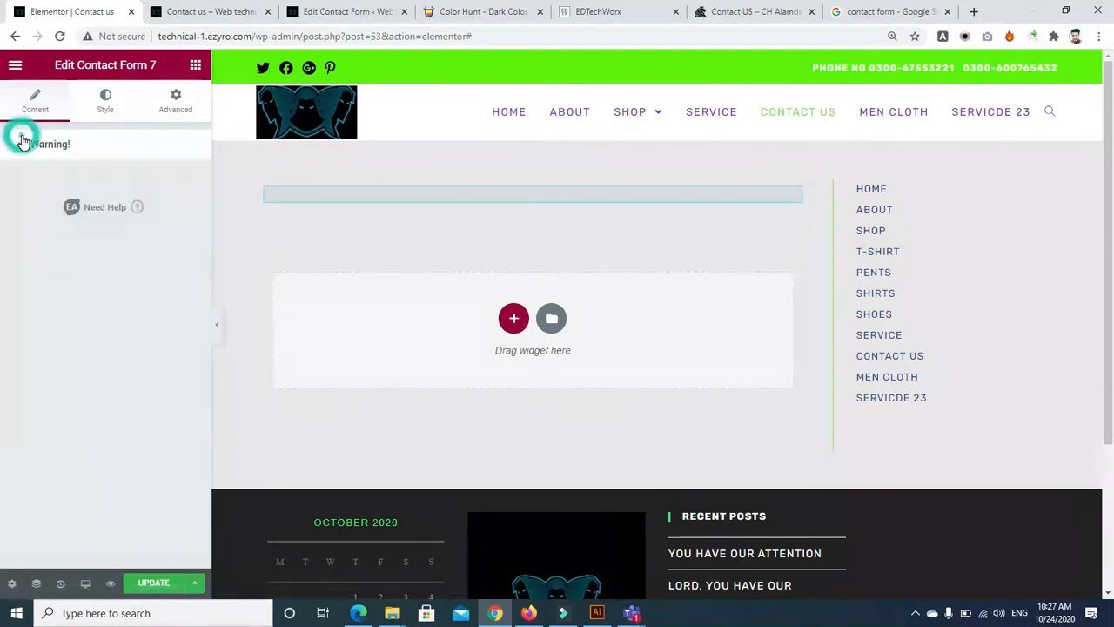
left_click(20, 143)
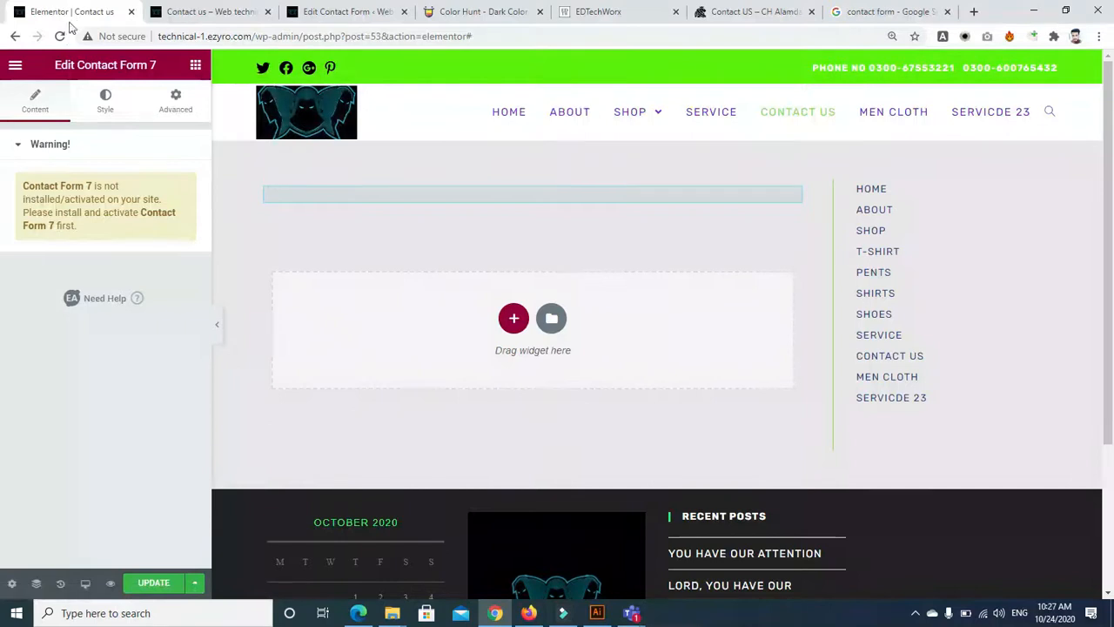
left_click(59, 36)
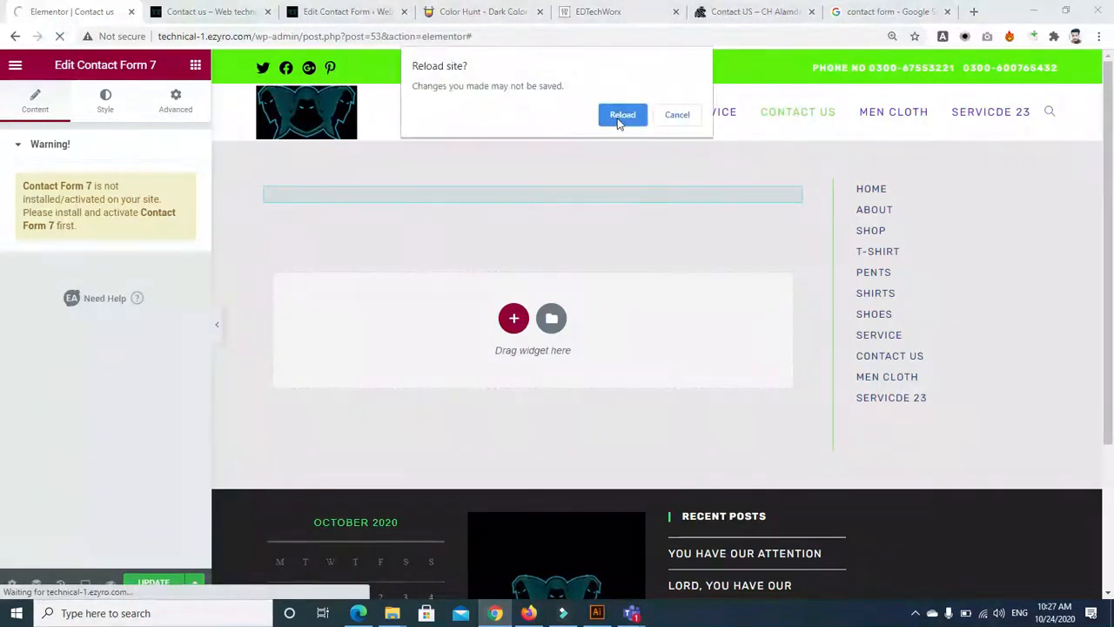
left_click(620, 118)
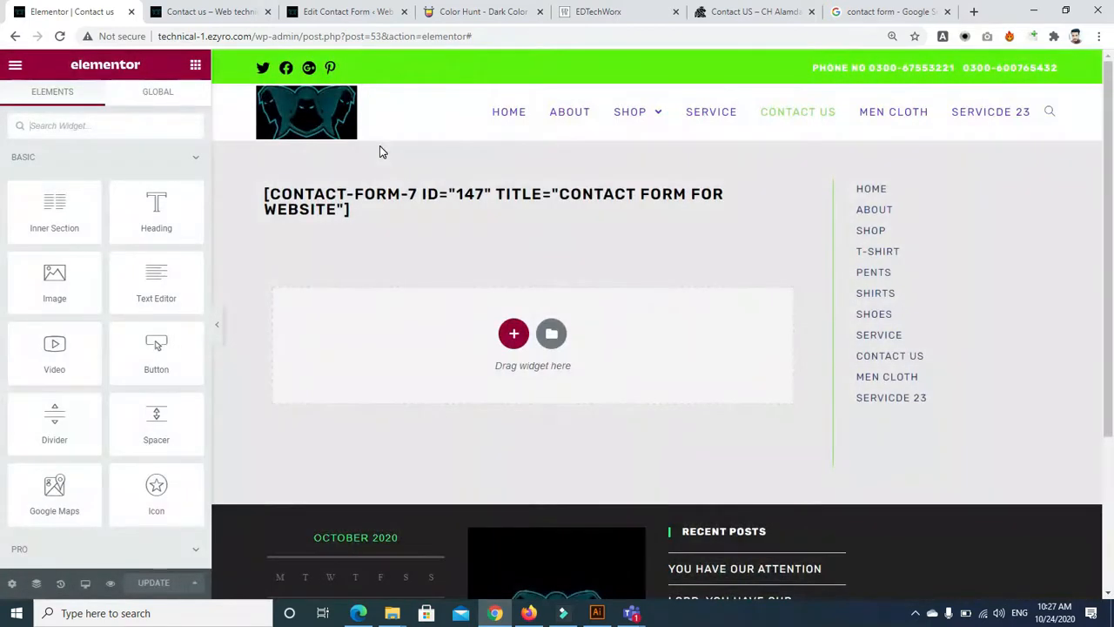
left_click(336, 213)
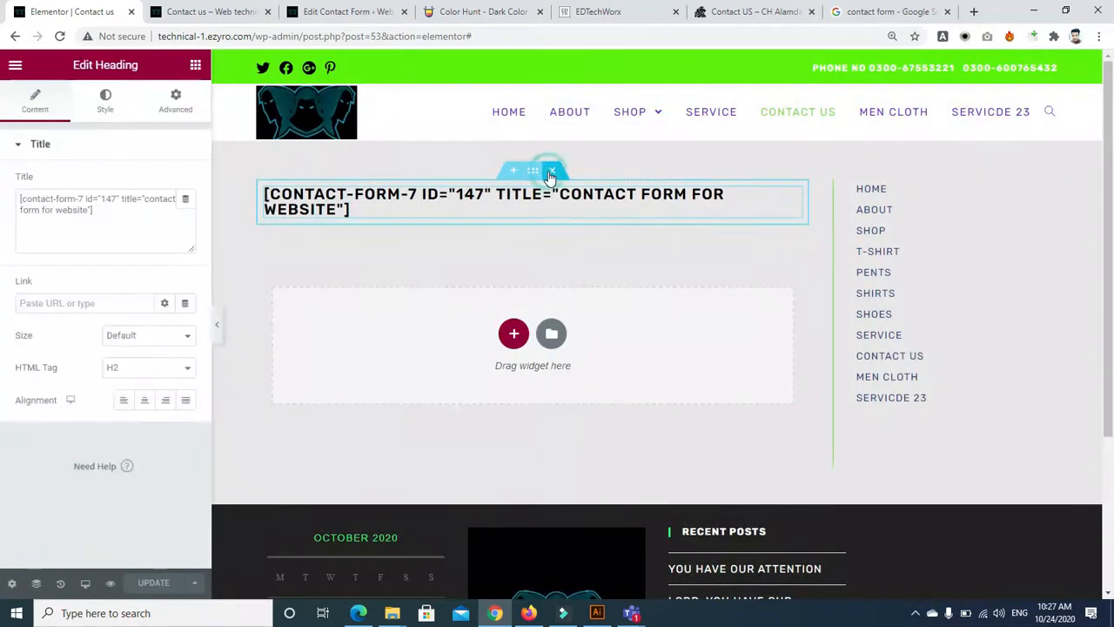
key("Delete")
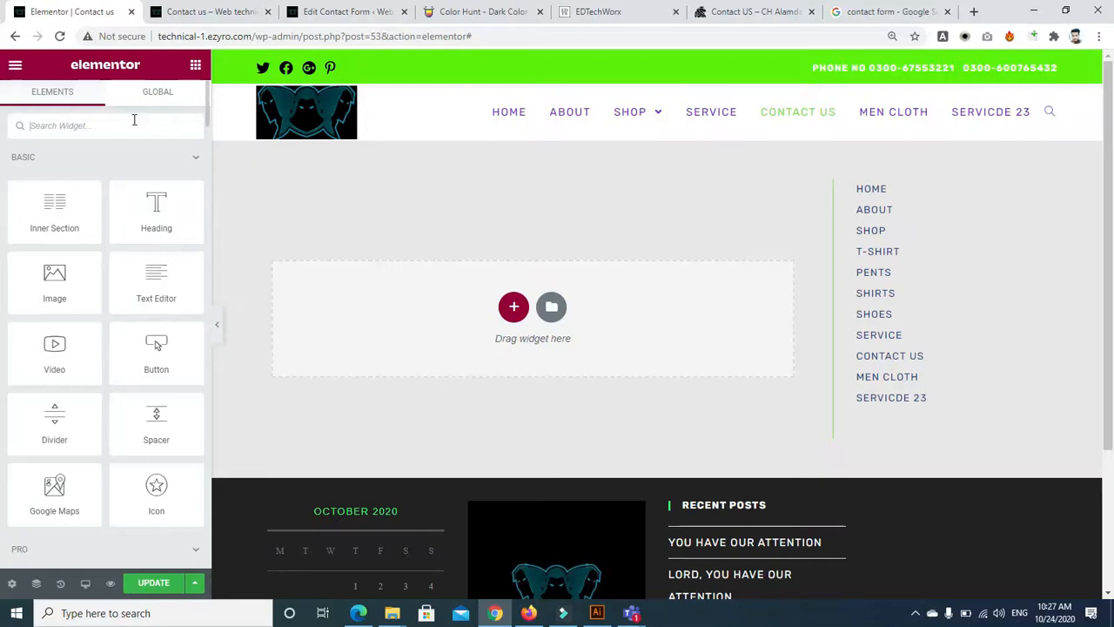
Find the Contact Form 7 widget with "form 7", place it on the page and set its form to "contact form for website"
type("form 7")
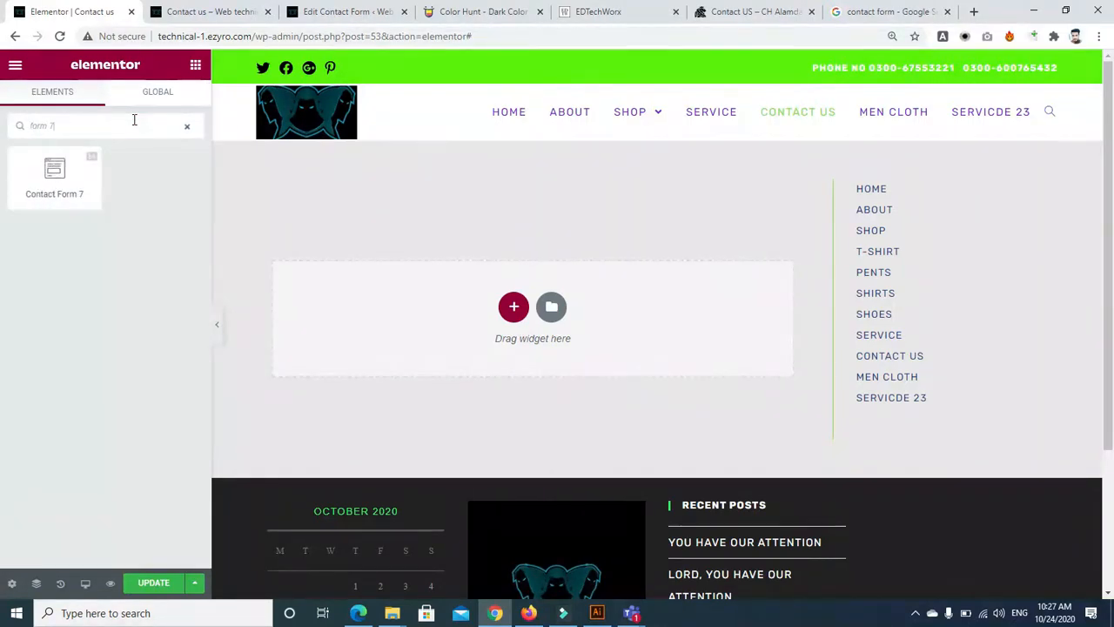
left_click_drag(82, 162, 548, 310)
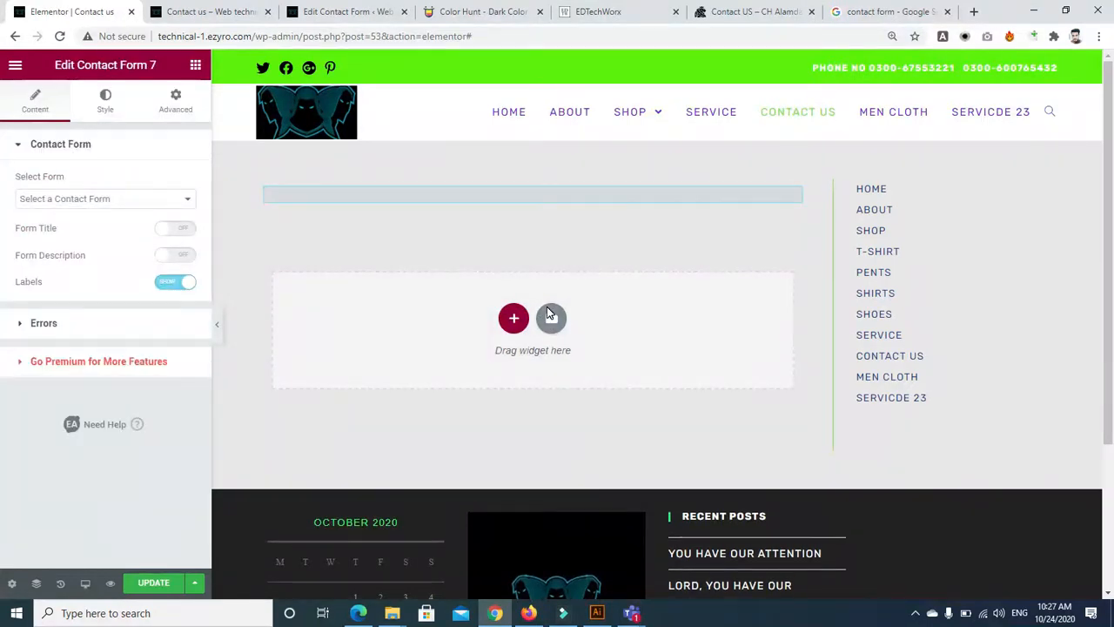
left_click(165, 200)
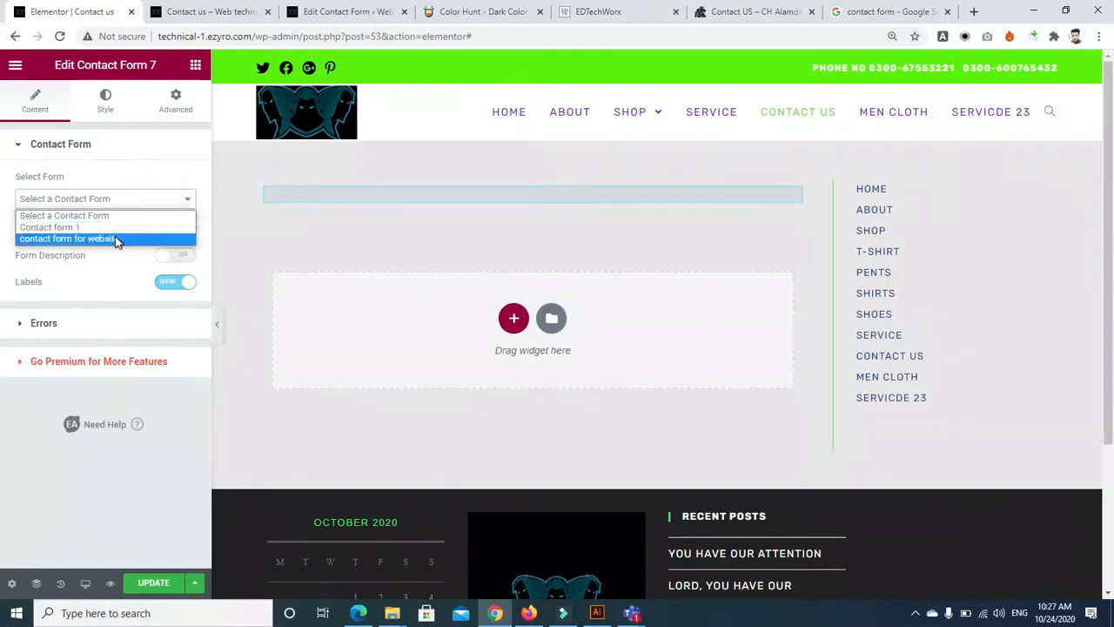
left_click(112, 228)
left_click(114, 195)
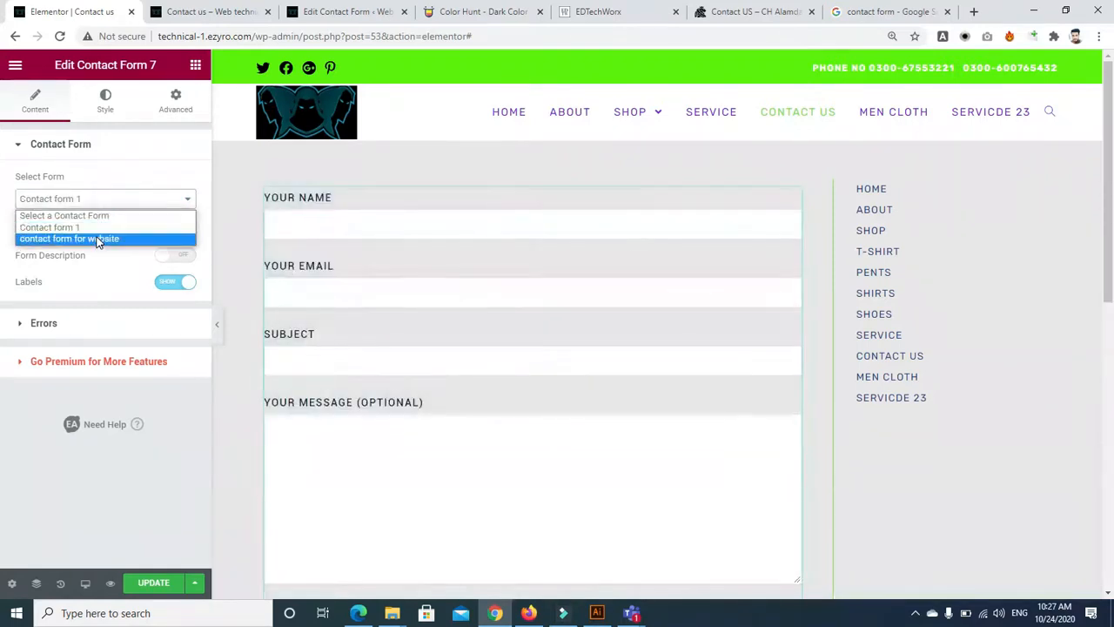
left_click(98, 239)
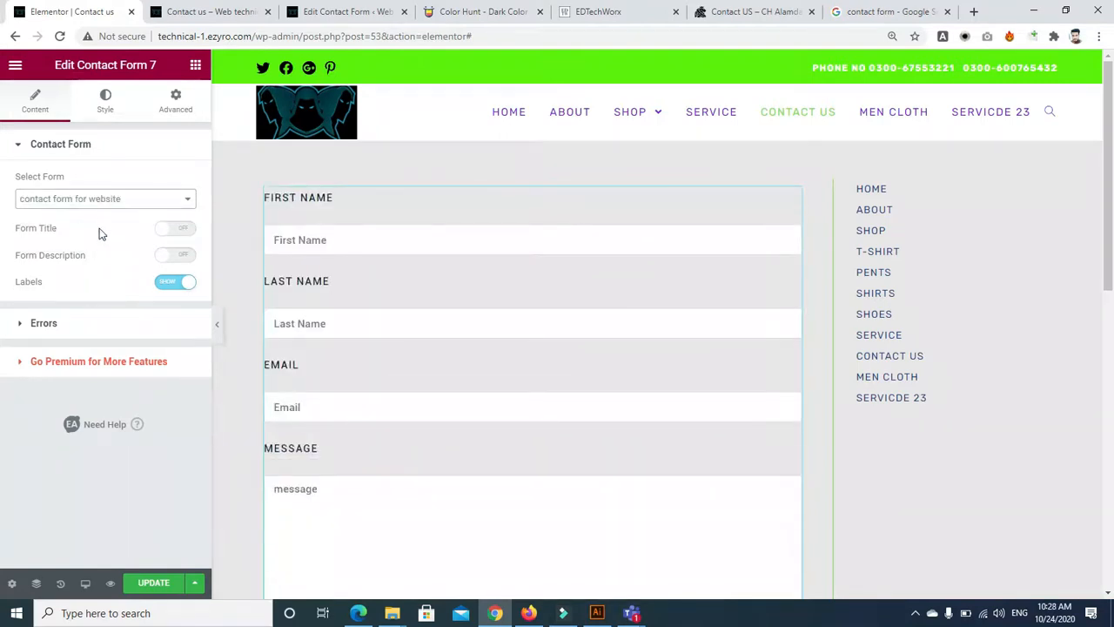
Switch the widget's form to "Contact form 1" for comparison and back to "contact form for website"
left_click(100, 201)
left_click(95, 226)
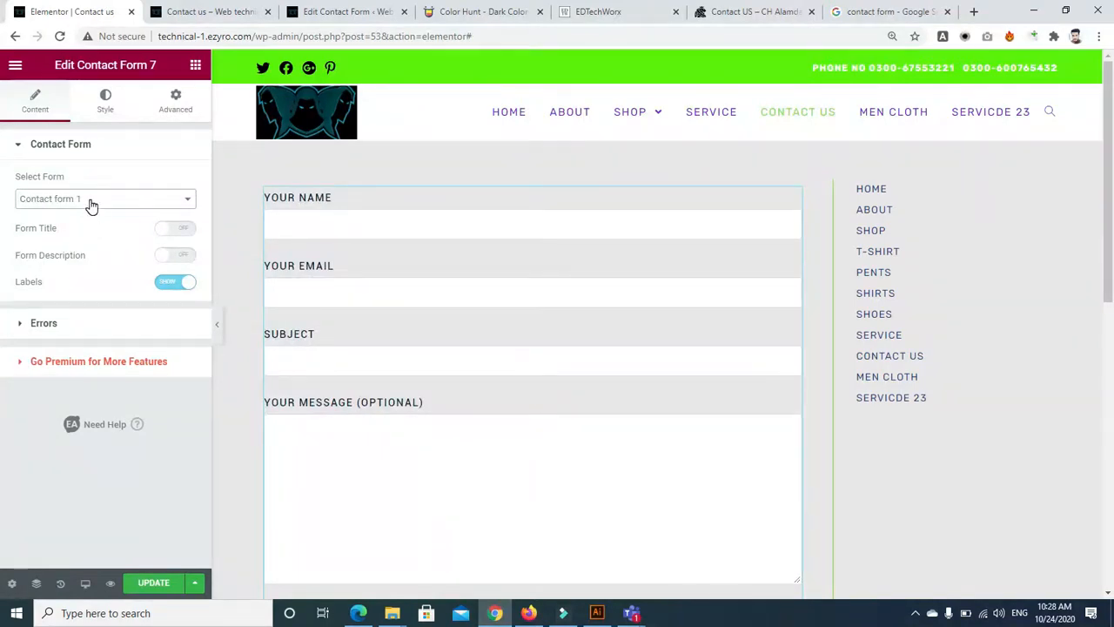
left_click(91, 205)
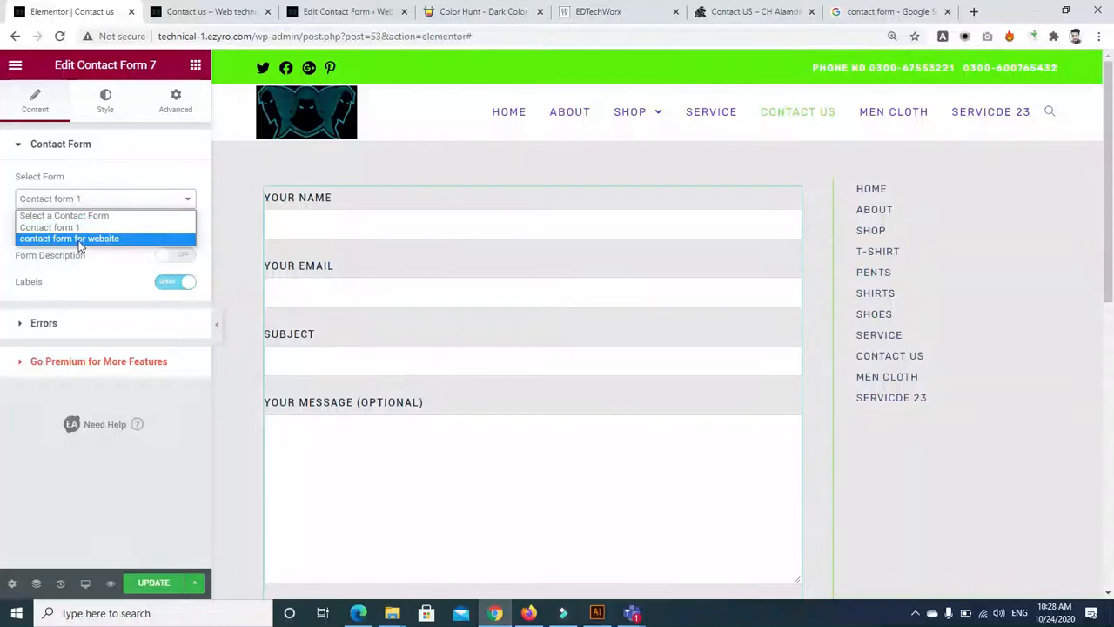
left_click(78, 239)
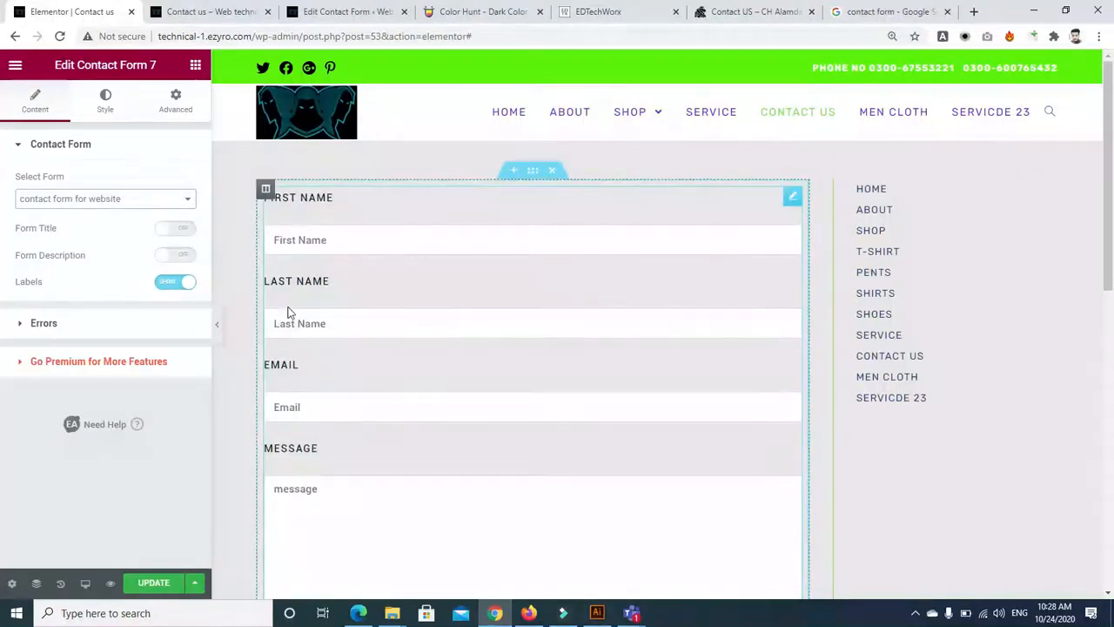
In the contact form template, remove the blank lines between each label and its field tag, and save the form
left_click(211, 16)
left_click(331, 19)
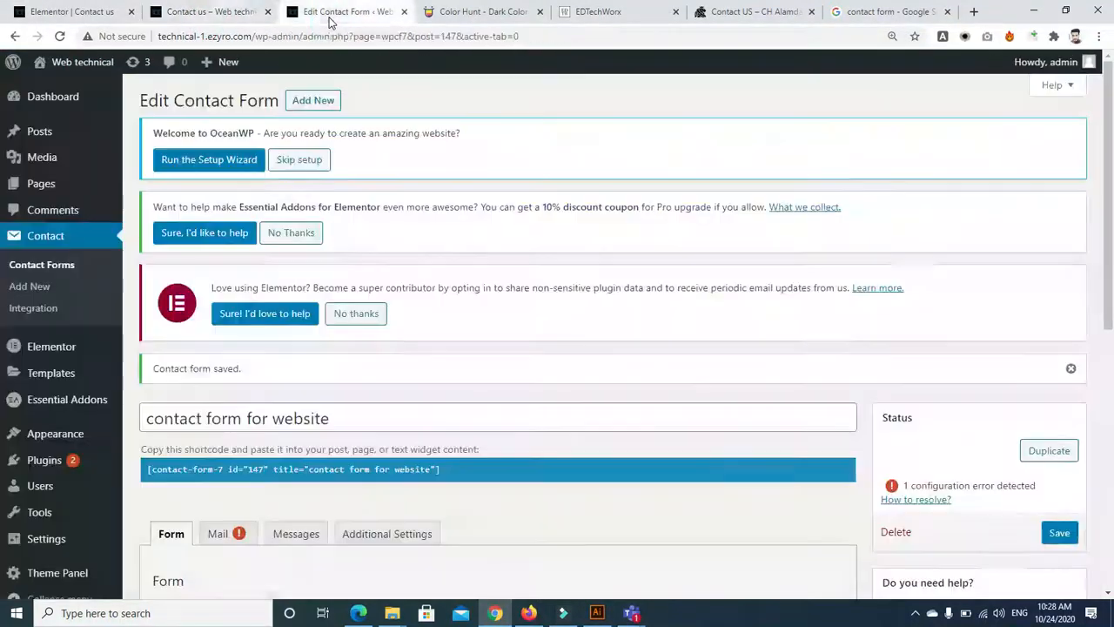
left_click_drag(1110, 243, 1112, 430)
left_click(158, 299)
key("BackSpace")
left_click(158, 341)
key("BackSpace")
left_click(157, 383)
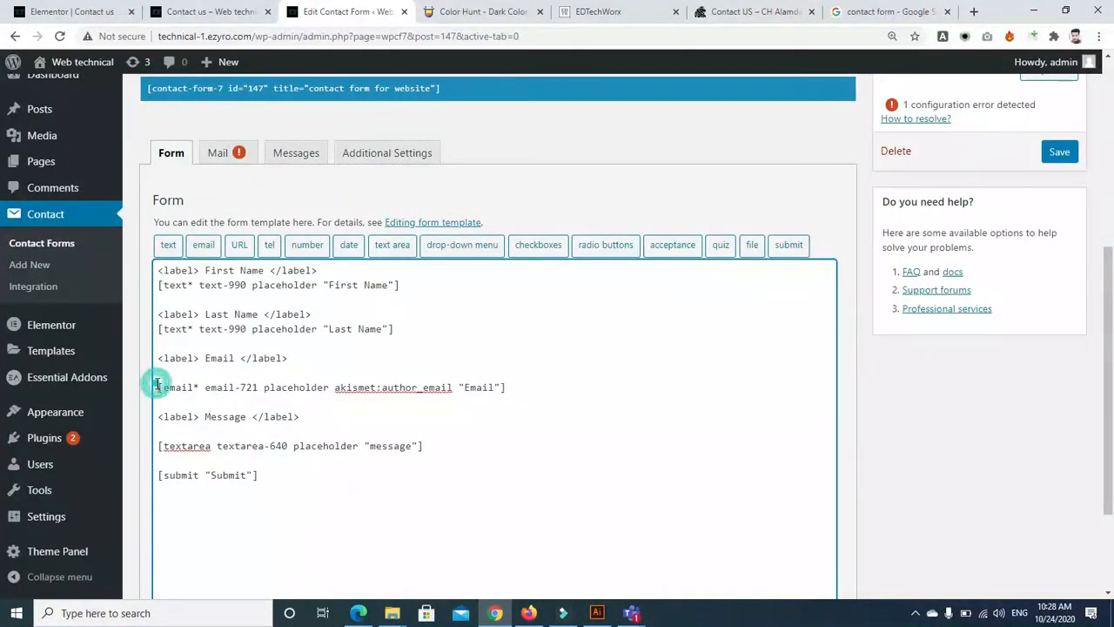
key("BackSpace")
left_click(158, 430)
key("BackSpace")
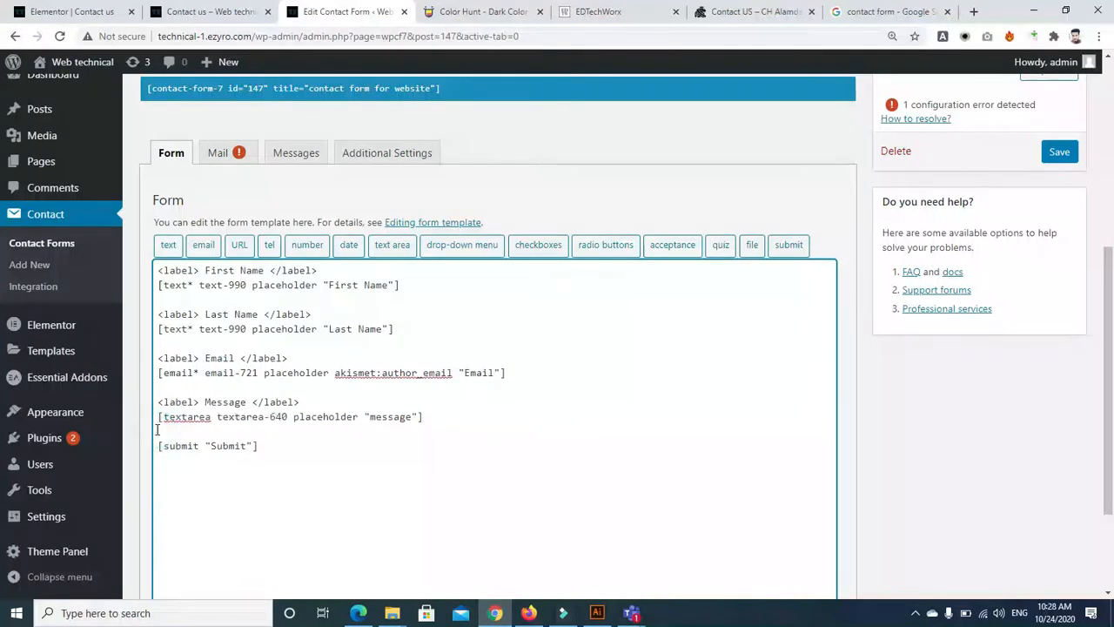
left_click(1067, 152)
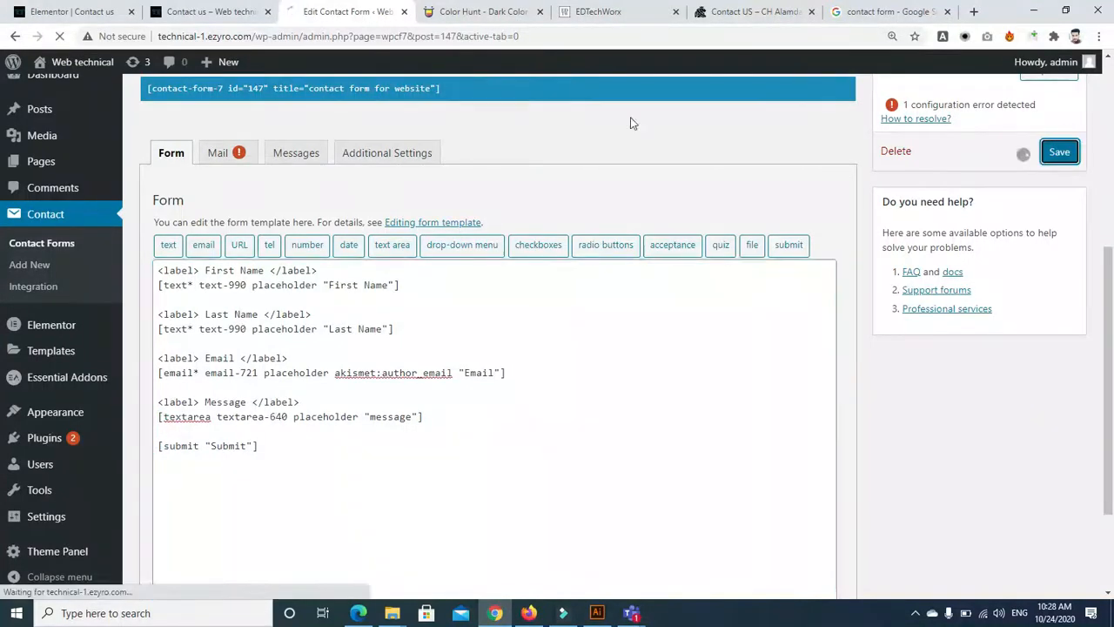
Reload the Elementor editor of the Contact us page without saving and delete the section holding the shortcode heading
left_click(59, 12)
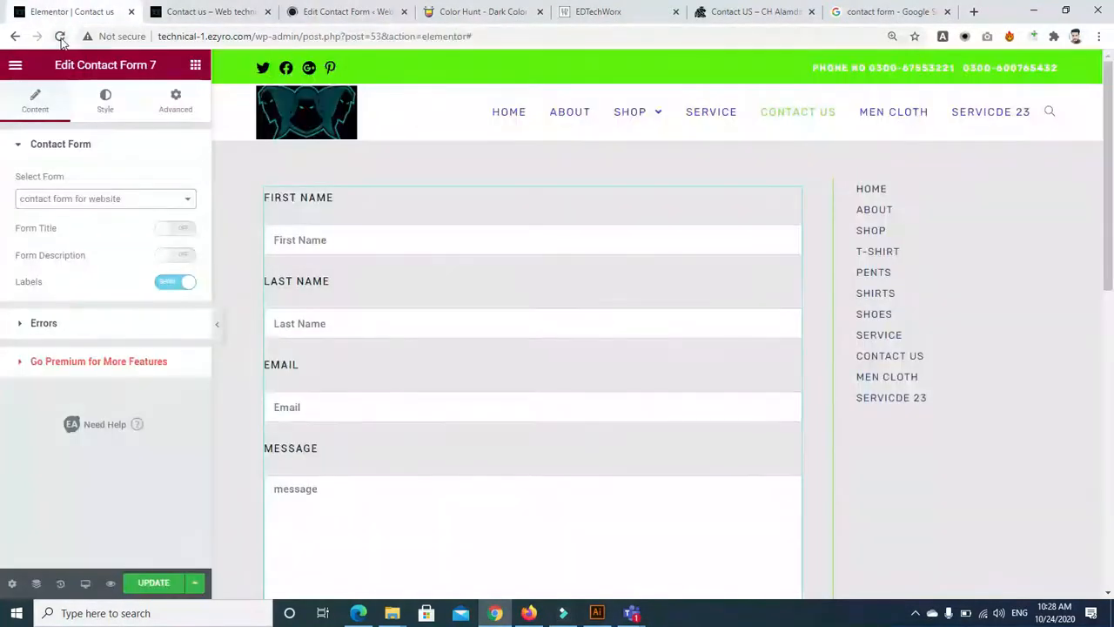
left_click(59, 35)
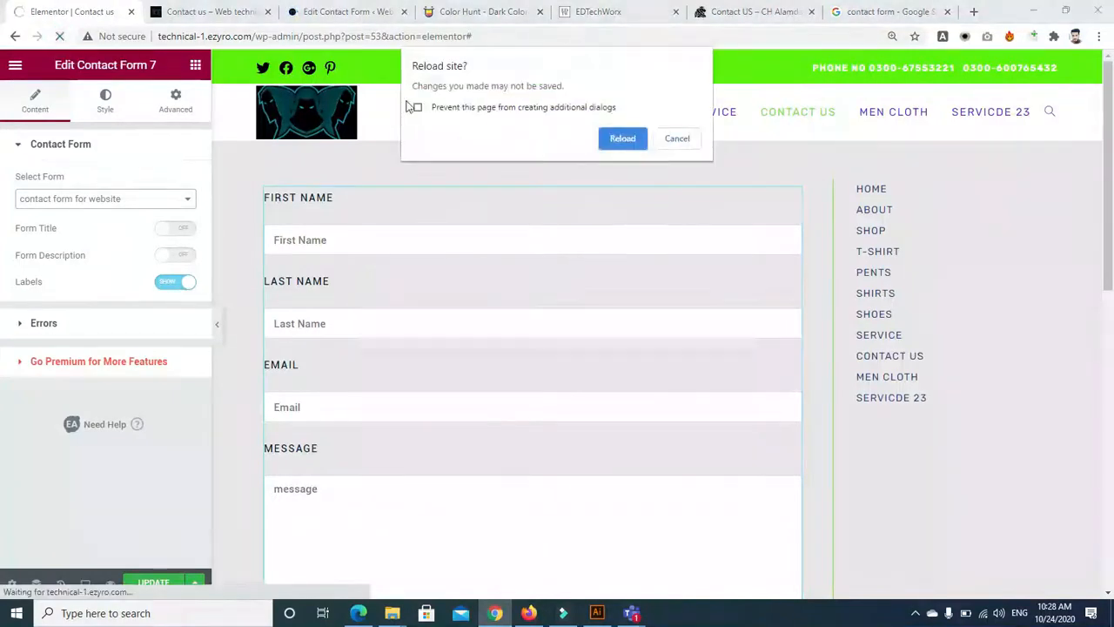
left_click(623, 141)
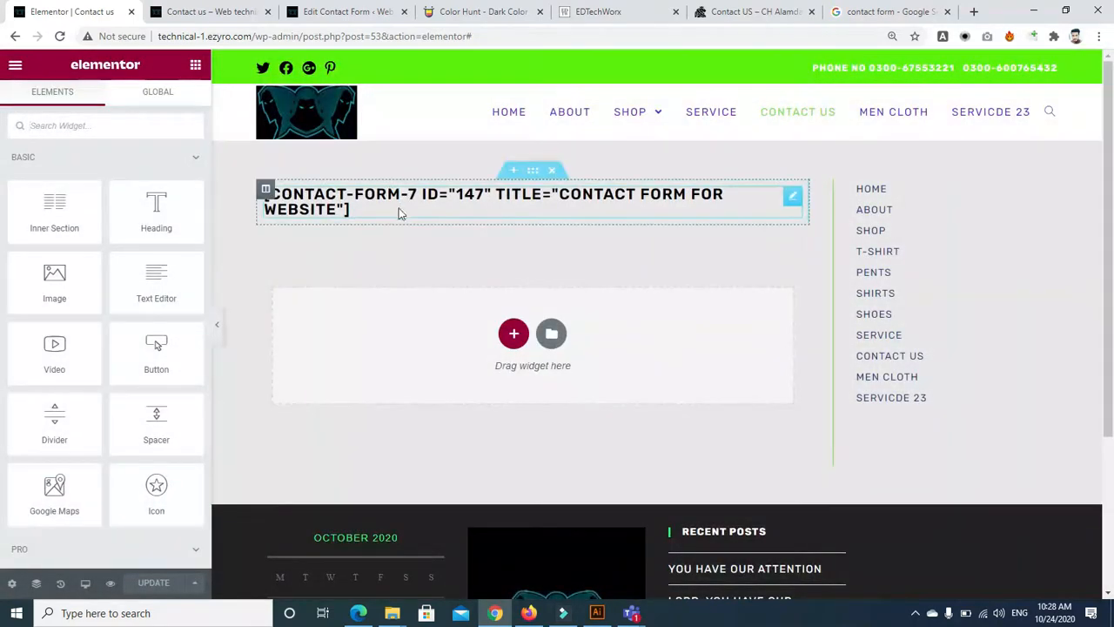
left_click(551, 170)
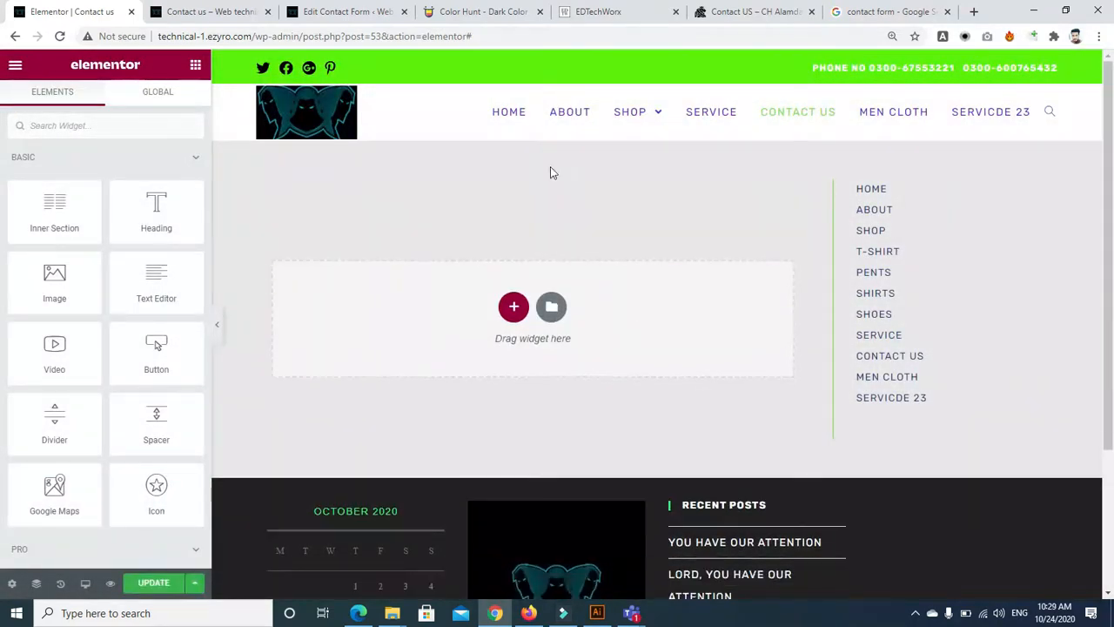
Find the Contact Form 7 widget with "contact", place it on the page and set its form to "contact form for website"
left_click(161, 127)
type("contact")
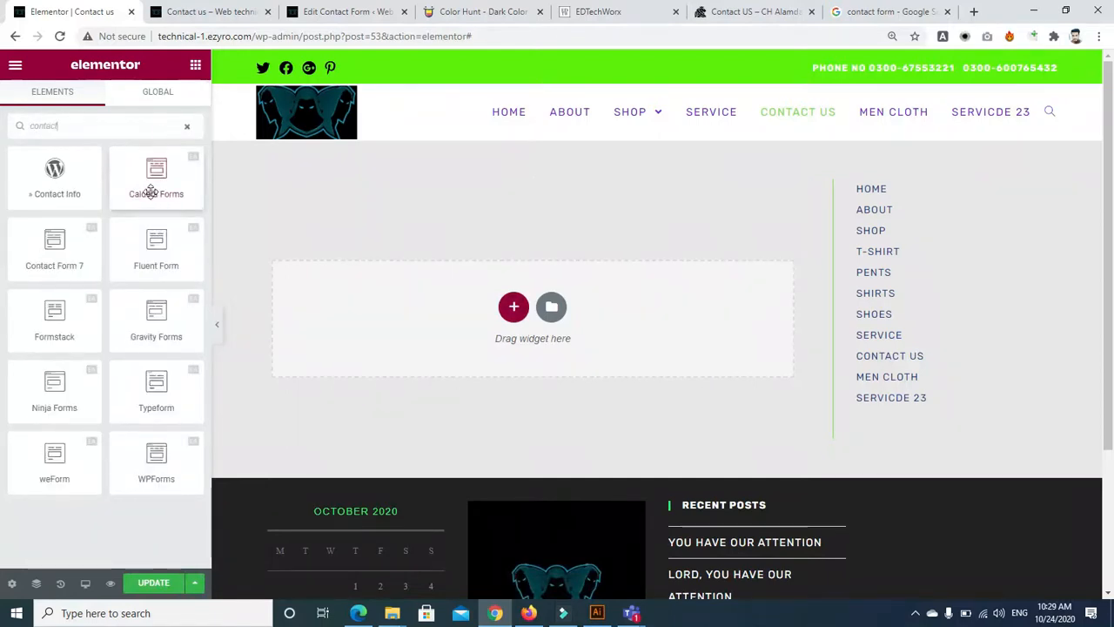
left_click_drag(70, 242, 538, 317)
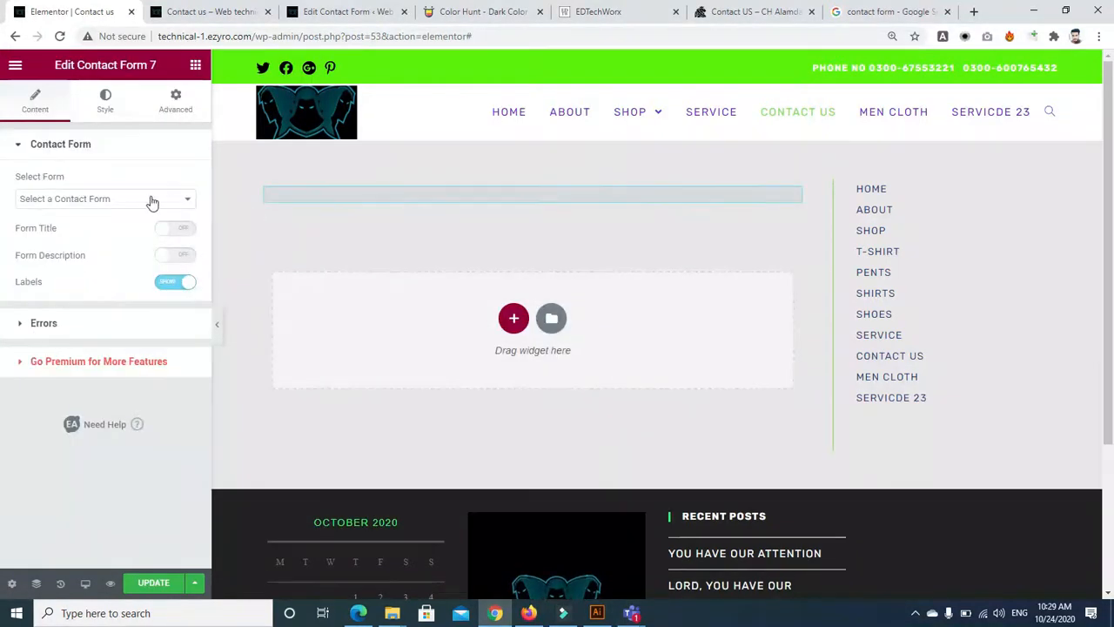
left_click(151, 199)
left_click(115, 241)
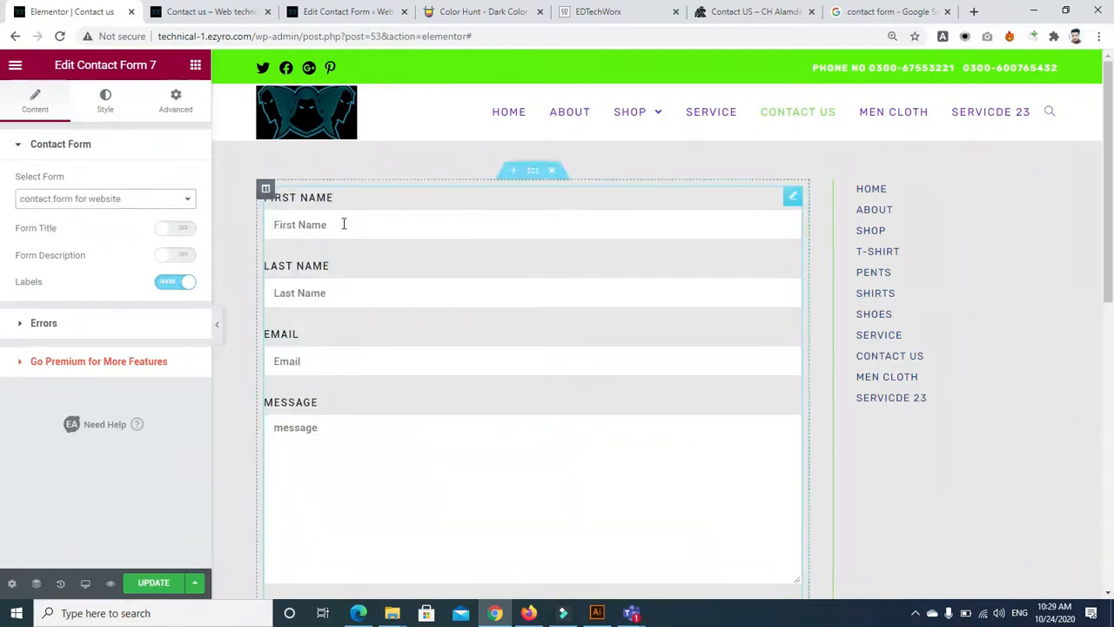
scroll(1112, 324, "down", 2)
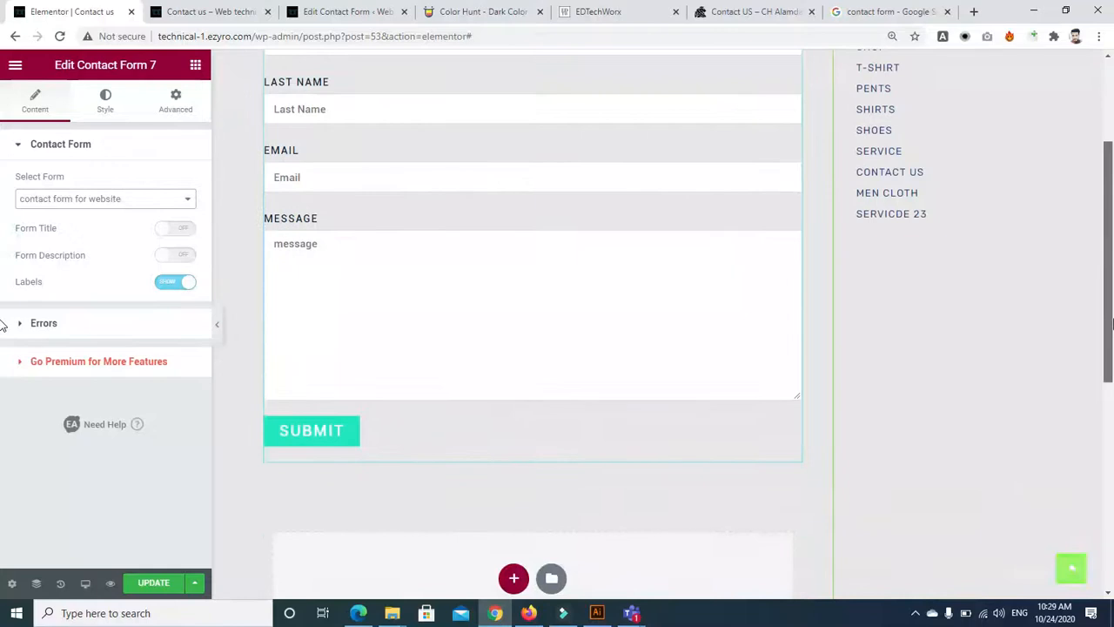
scroll(1112, 324, "up", 2)
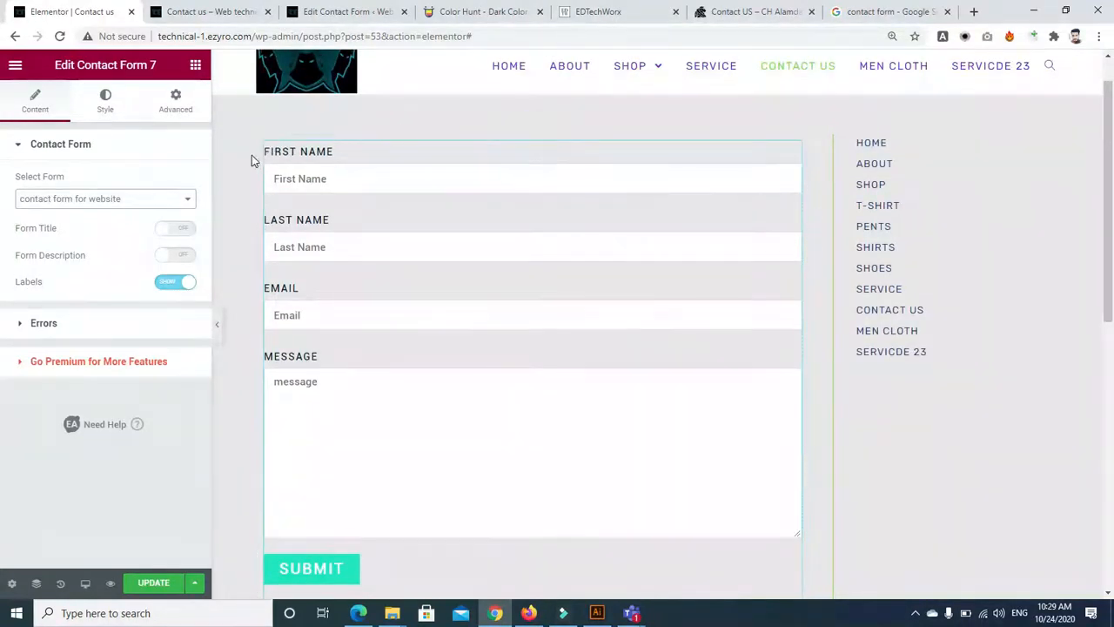
Duplicate the column holding the contact form and delete the form widget from the copy to leave an empty second column
right_click(266, 147)
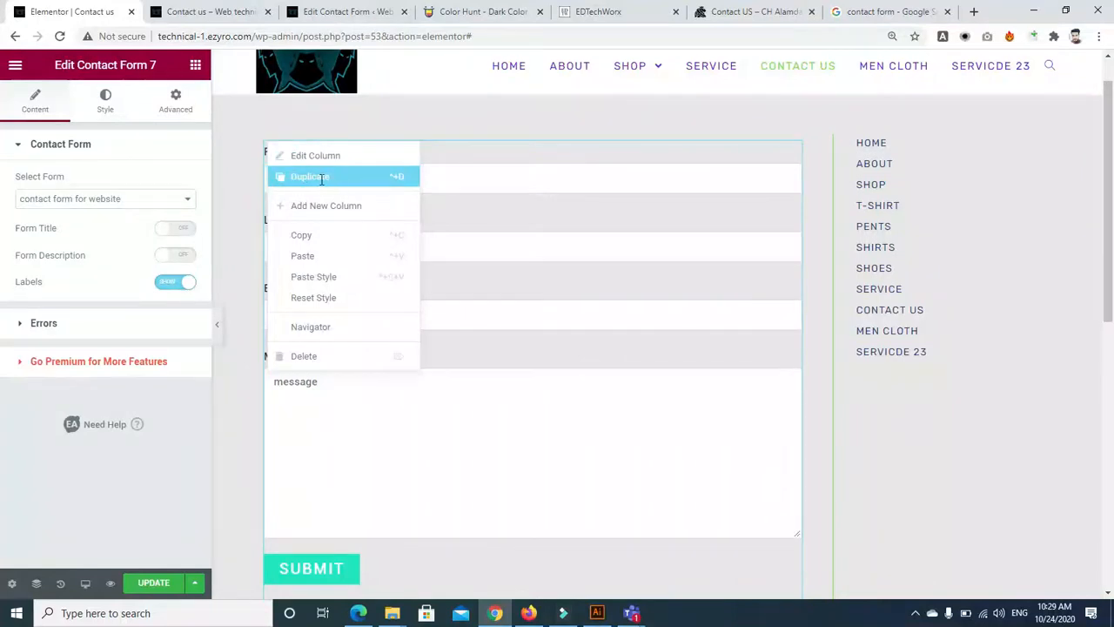
left_click(321, 177)
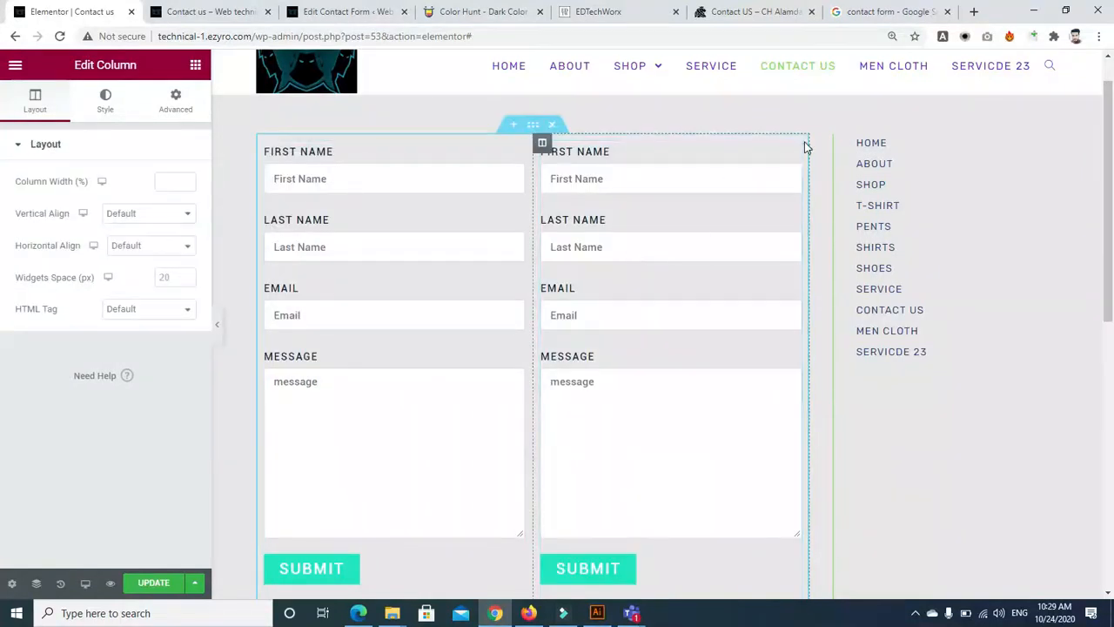
right_click(792, 153)
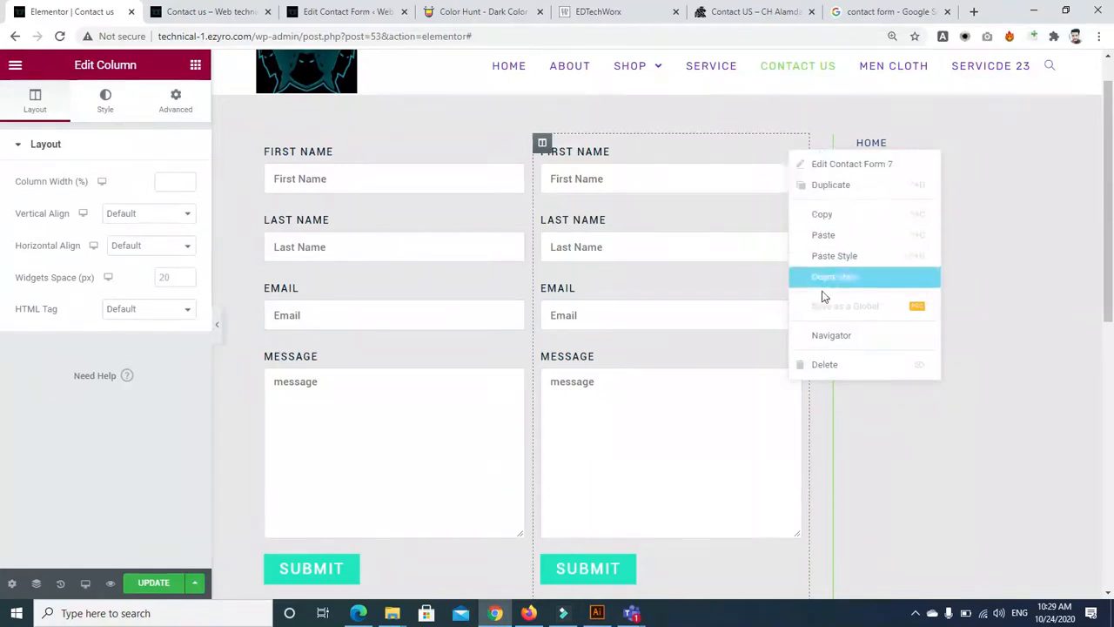
left_click(818, 364)
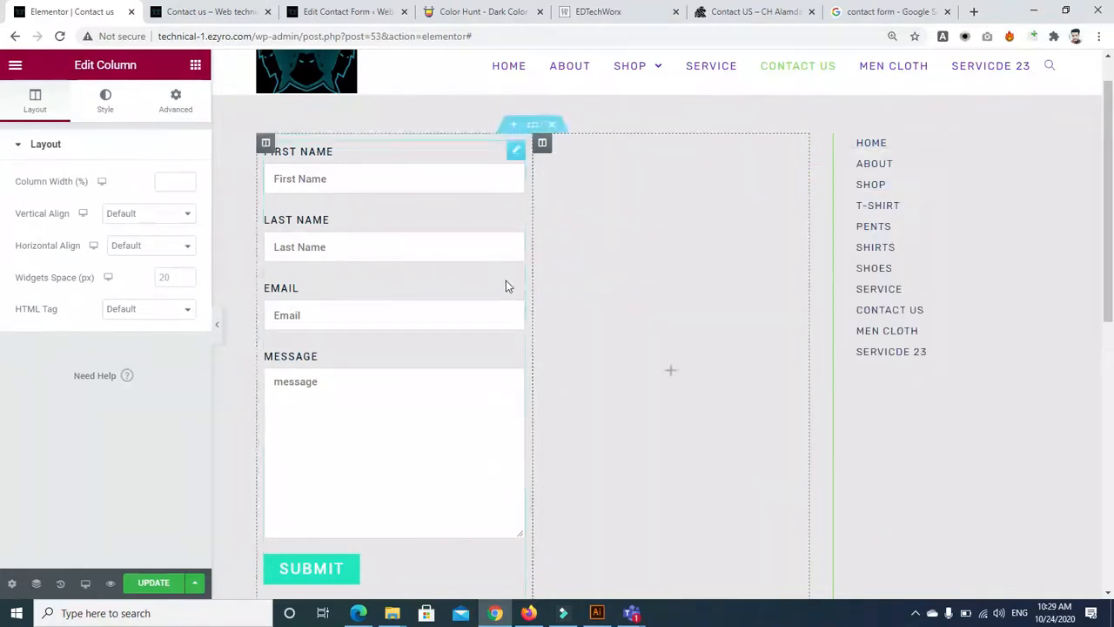
Widen the form column until the empty column beside it is about 29.5% wide, and open the form widget's settings
left_click(532, 305)
left_click_drag(583, 298, 646, 301)
left_click_drag(1113, 217, 1112, 252)
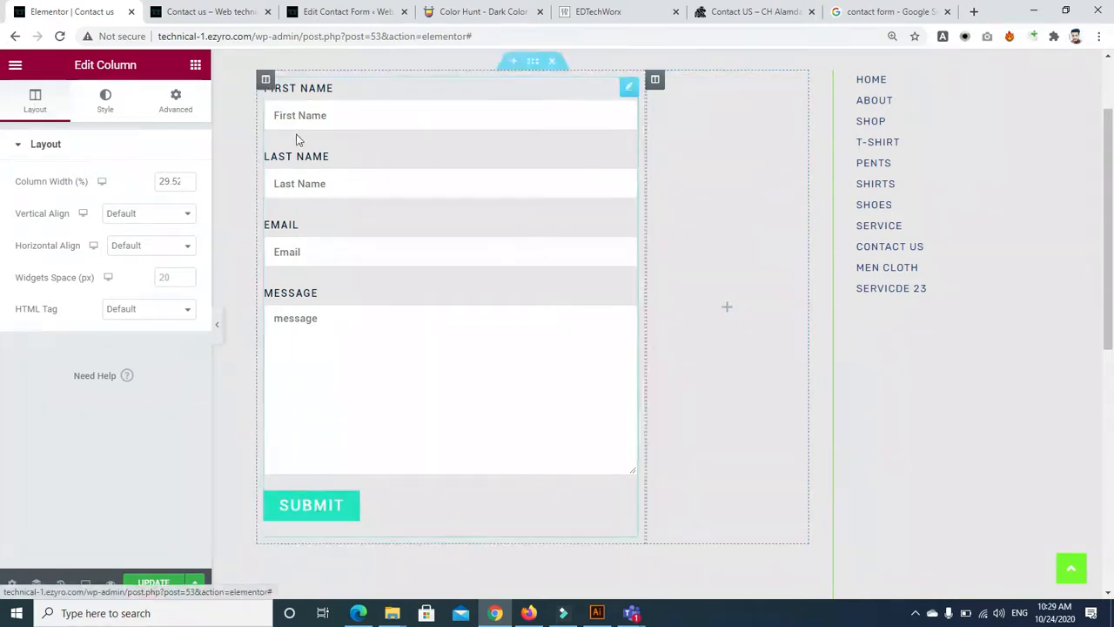
left_click(300, 100)
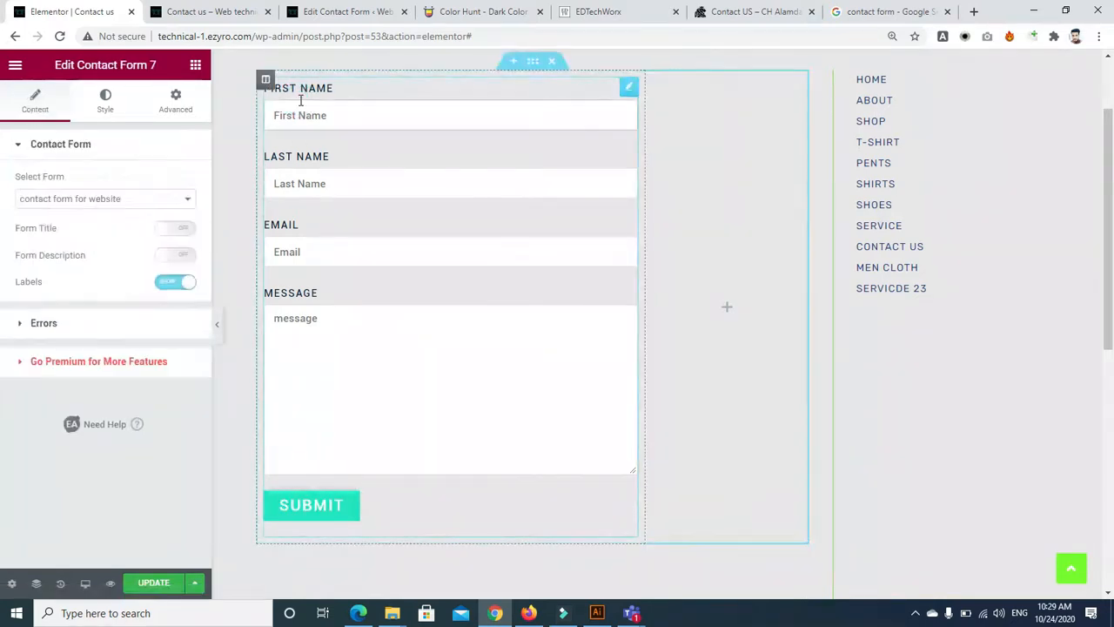
Turn on the form title for the contact form widget and set it to "Contact form"
left_click(627, 86)
left_click(179, 229)
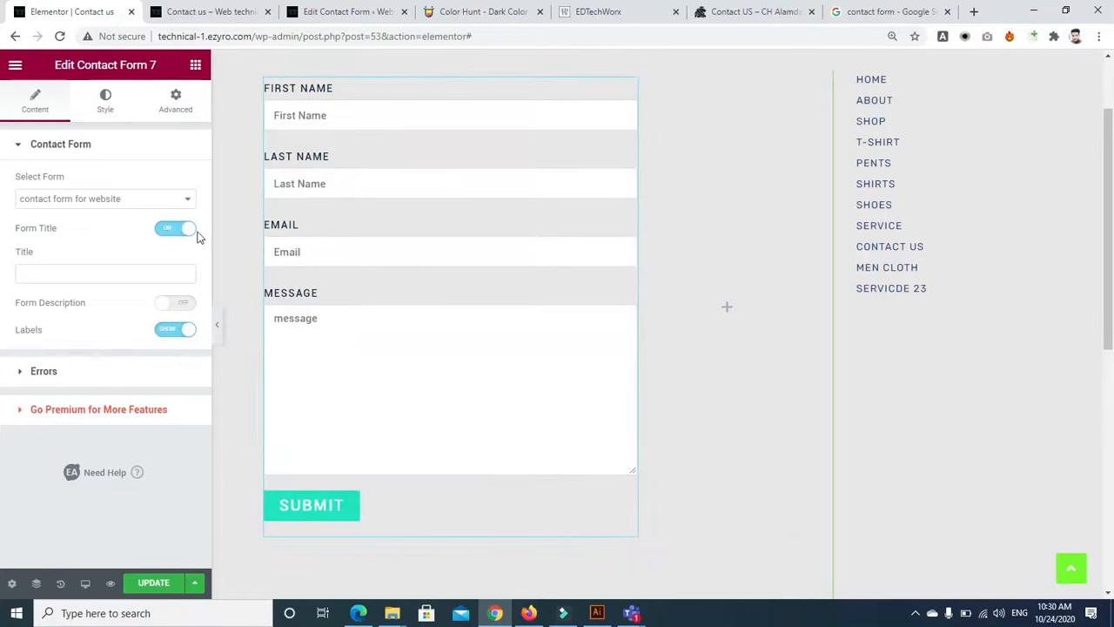
scroll(784, 264, "up", 1)
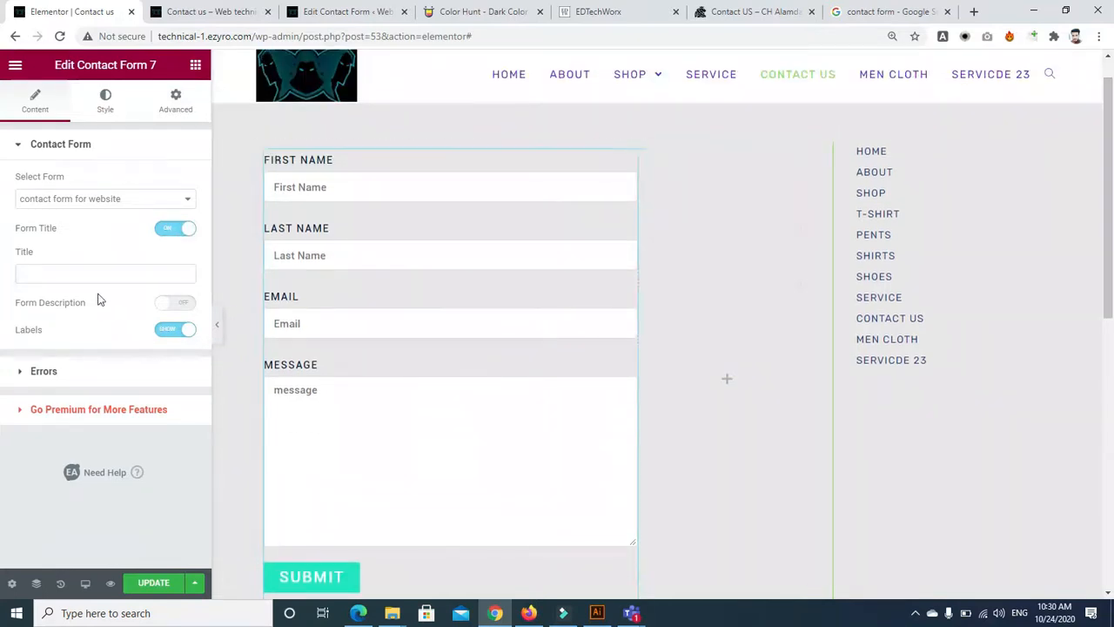
left_click(79, 279)
type("C")
type("ontact ")
type("fro")
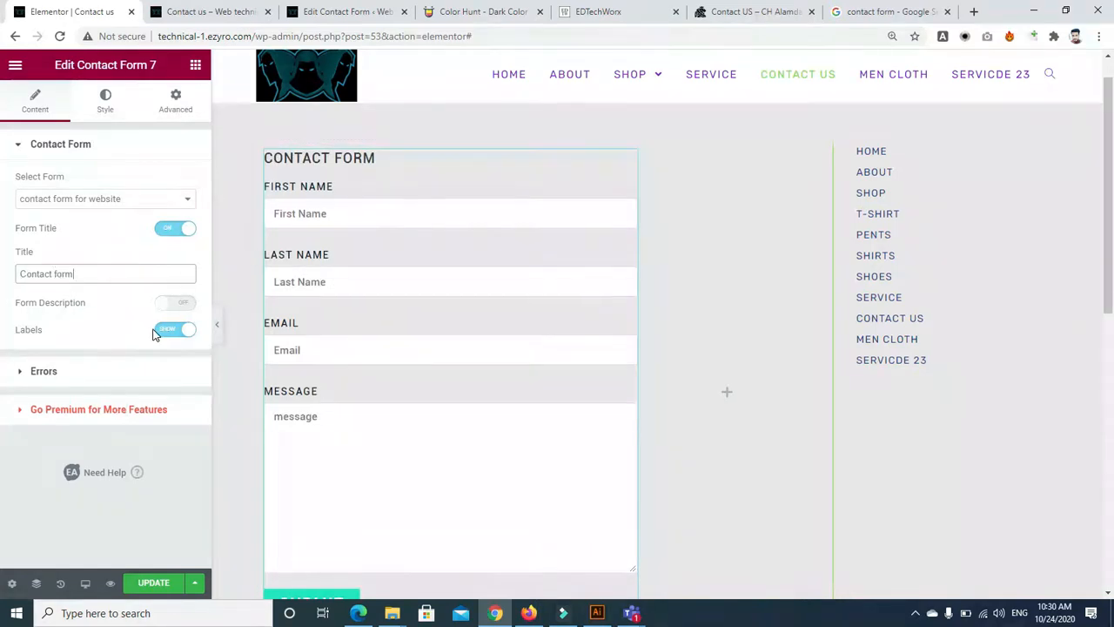
Try the form description "For education" and hidden field labels, then turn the description off and show the labels again
left_click(174, 306)
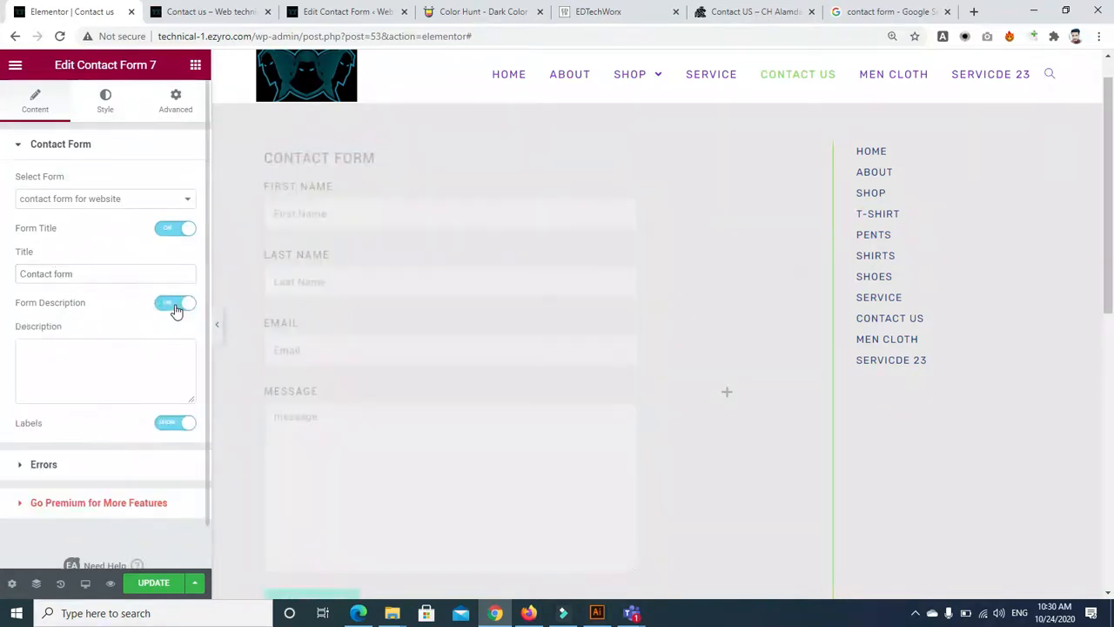
left_click(98, 369)
type("c")
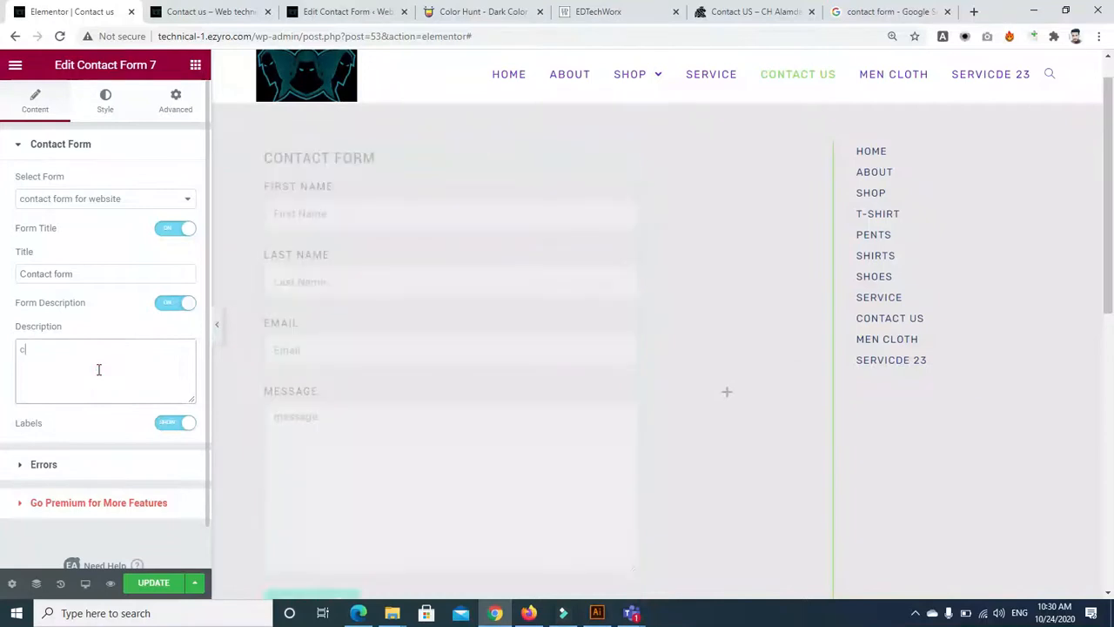
key("BackSpace")
type("For education")
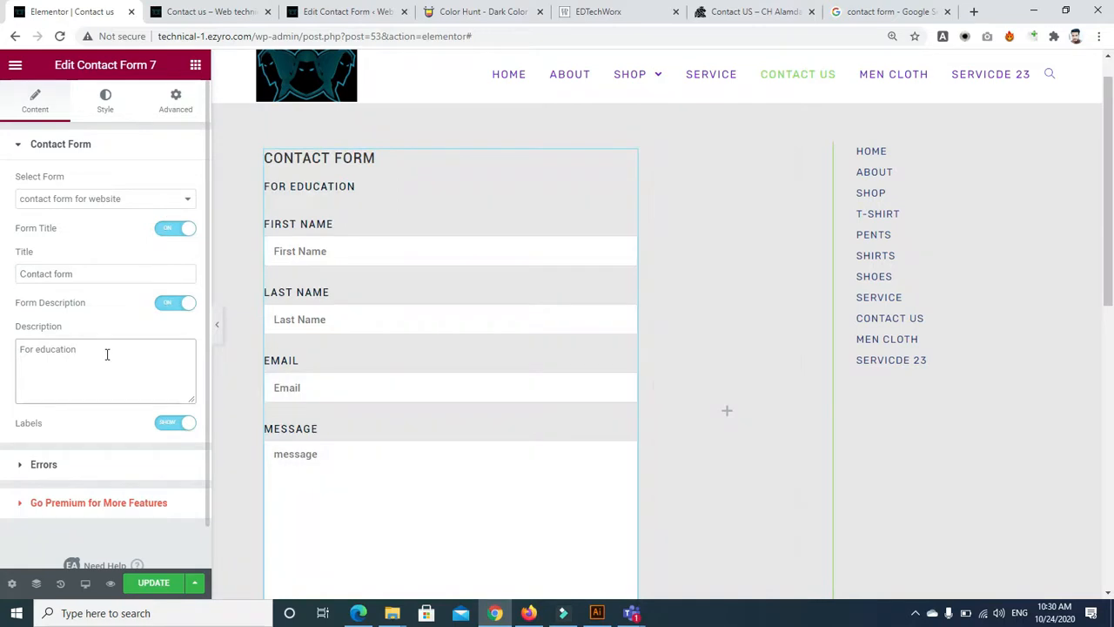
key("BackSpace")
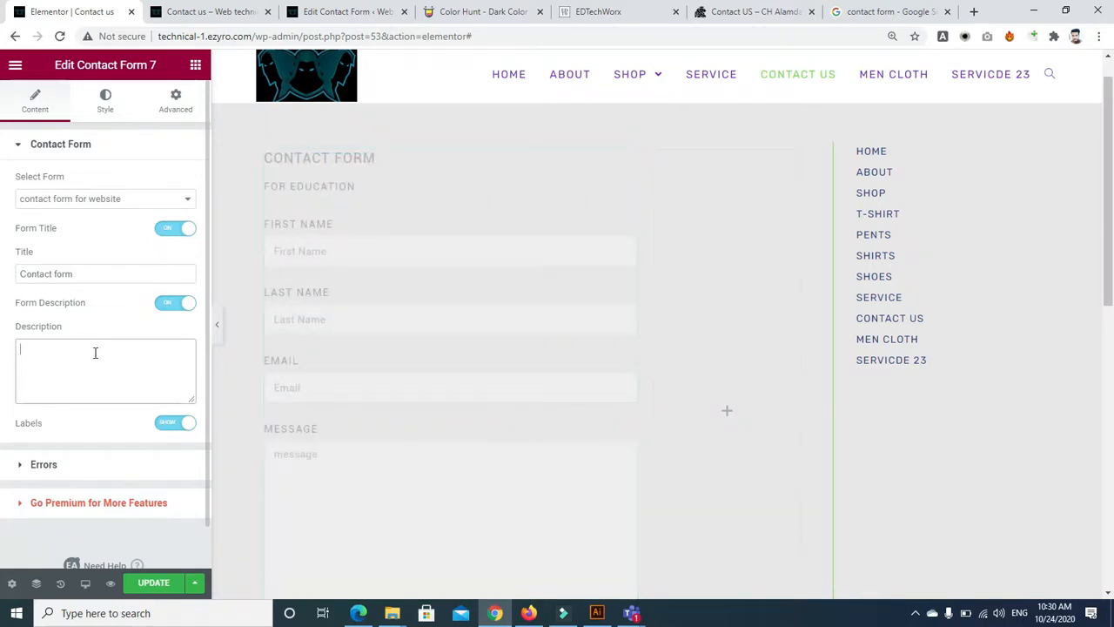
left_click(161, 307)
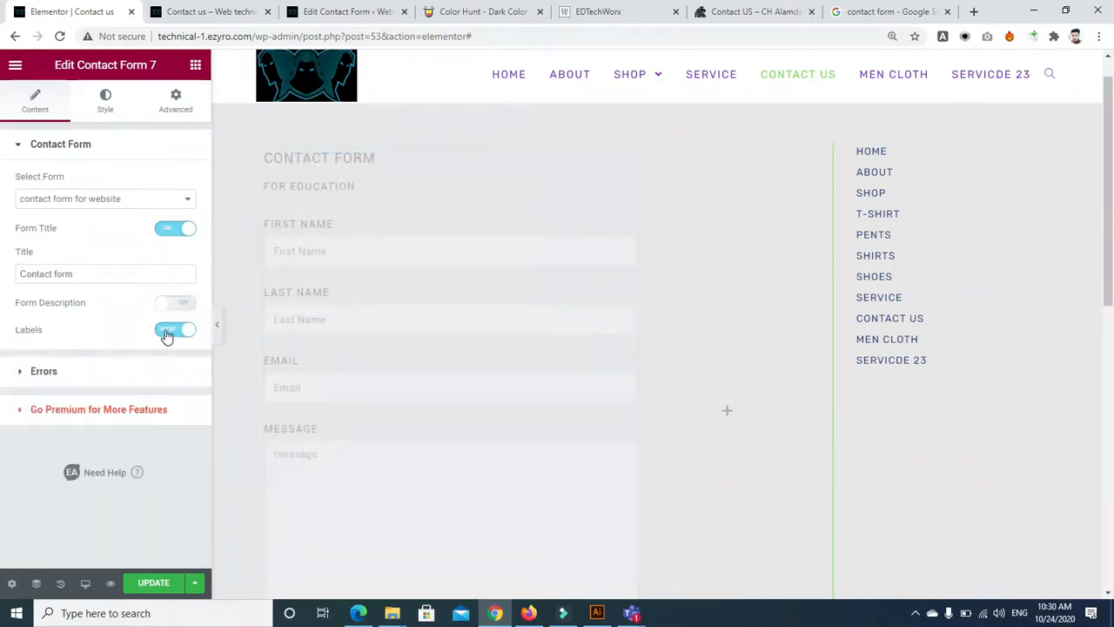
left_click(166, 332)
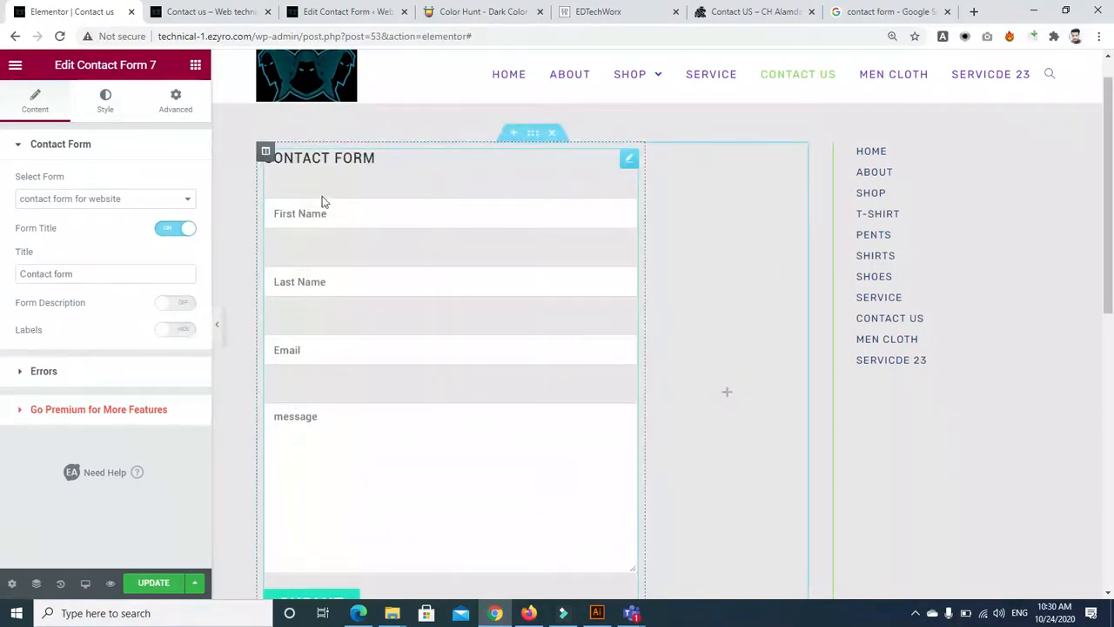
left_click(179, 331)
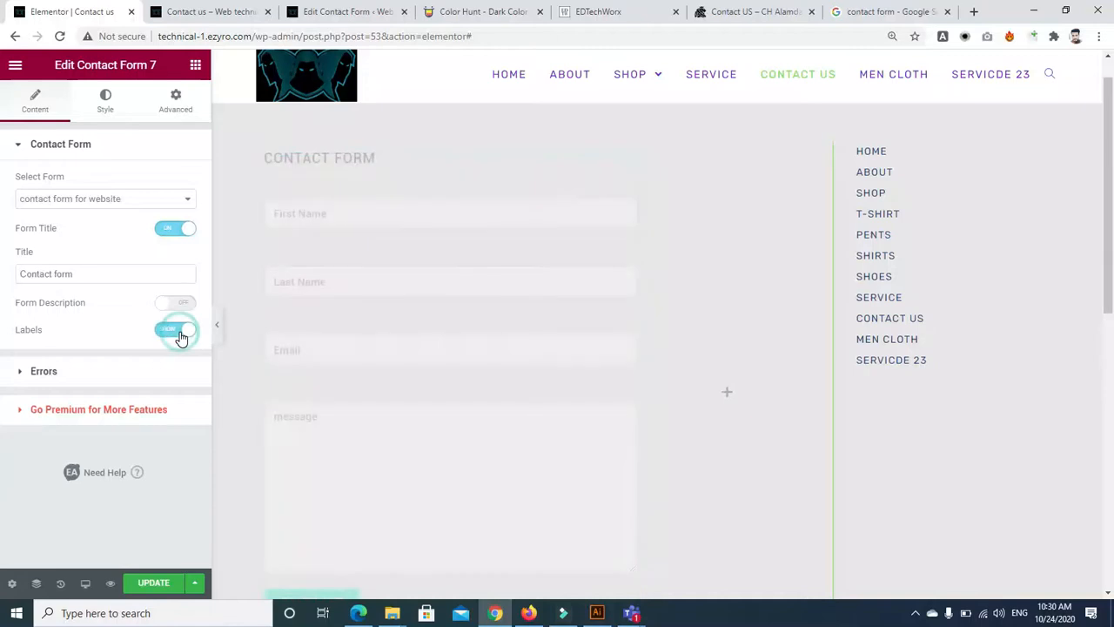
Examine the display options for the form's error messages and validation errors
left_click(7, 371)
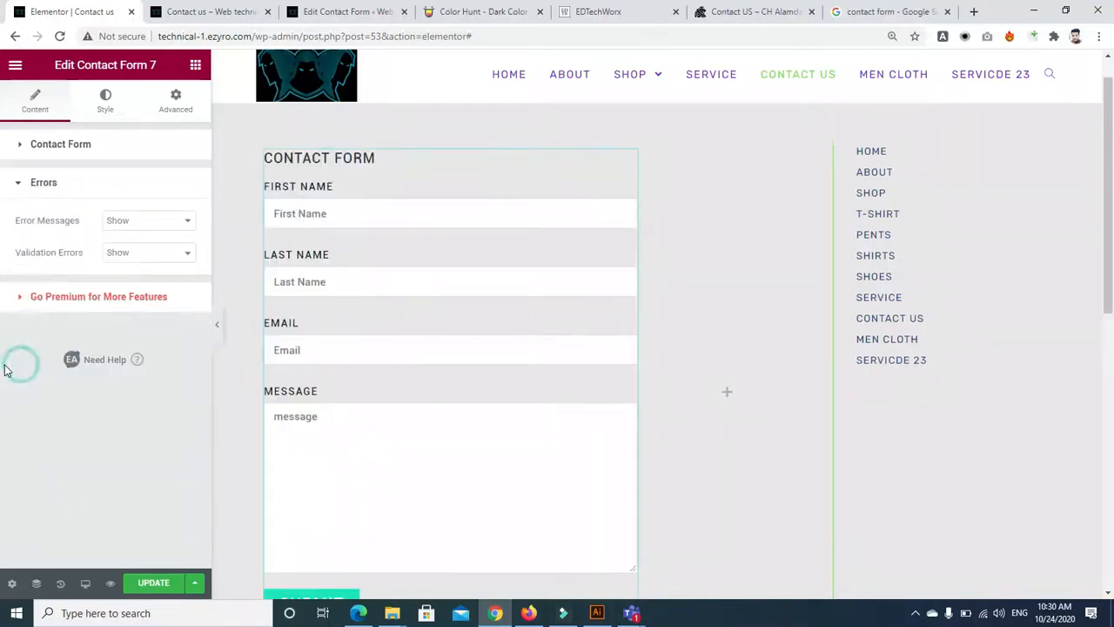
left_click(163, 223)
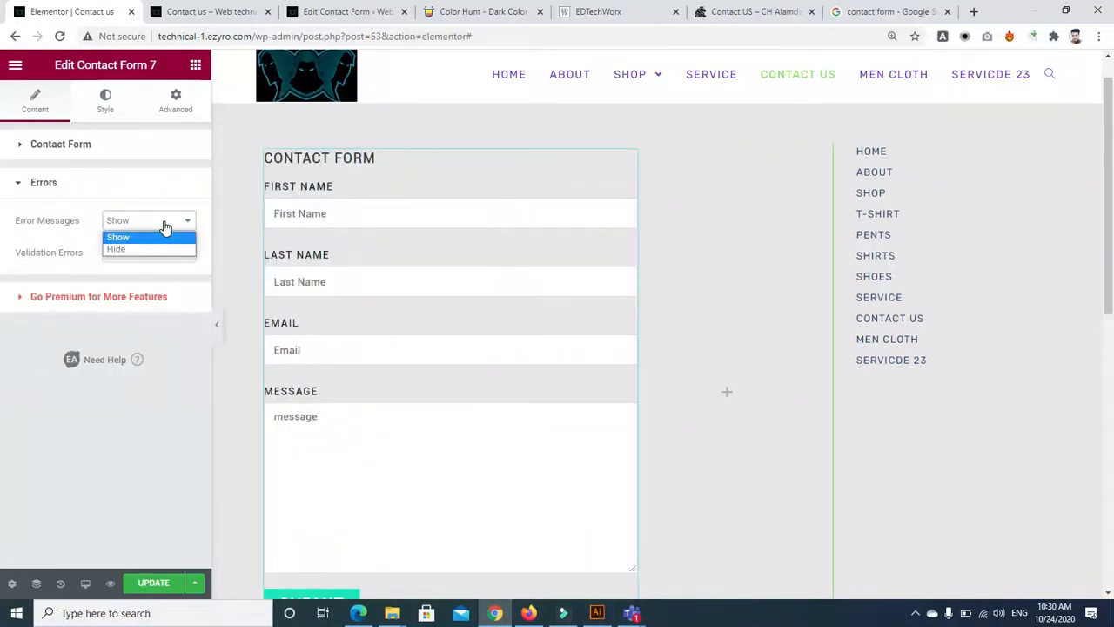
left_click(163, 221)
left_click(165, 251)
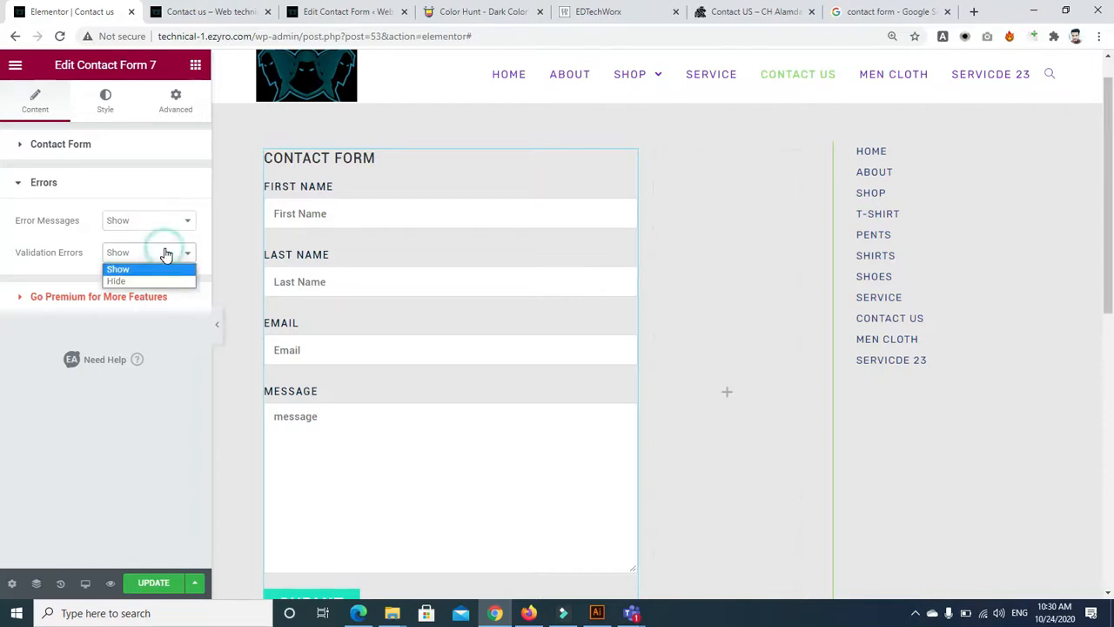
left_click(166, 252)
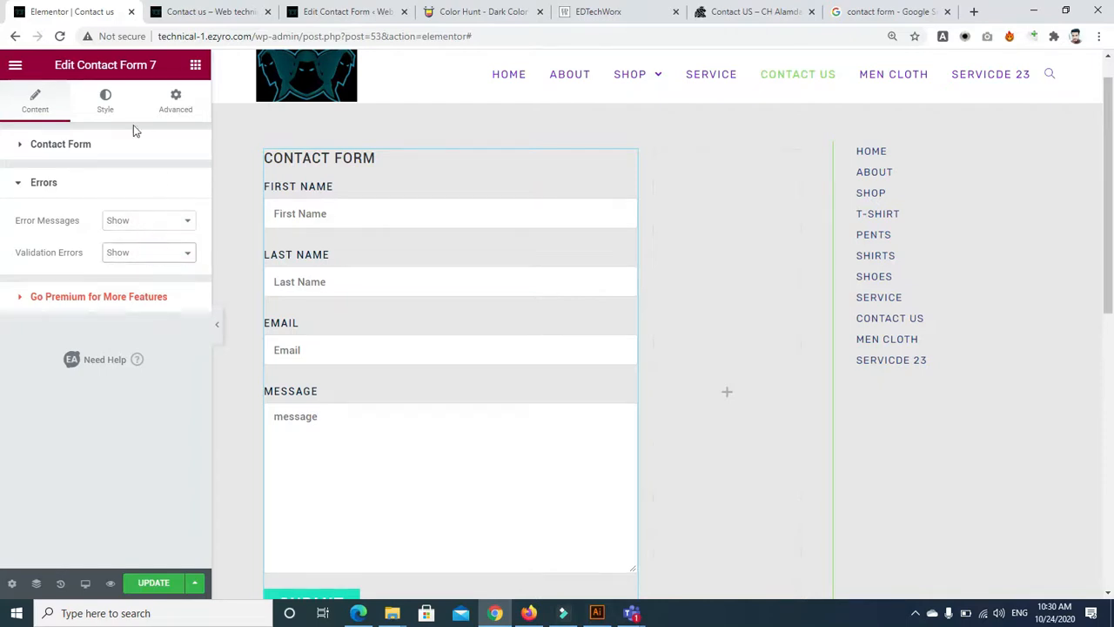
Set the form alignment to left in the form container's style settings
left_click(109, 113)
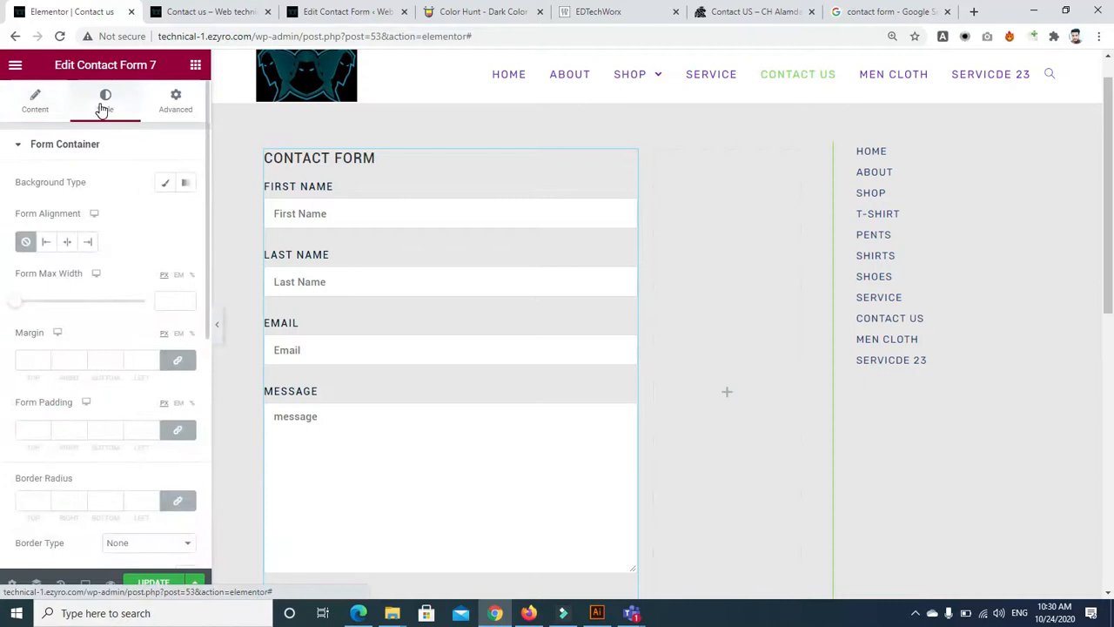
left_click_drag(206, 171, 207, 197)
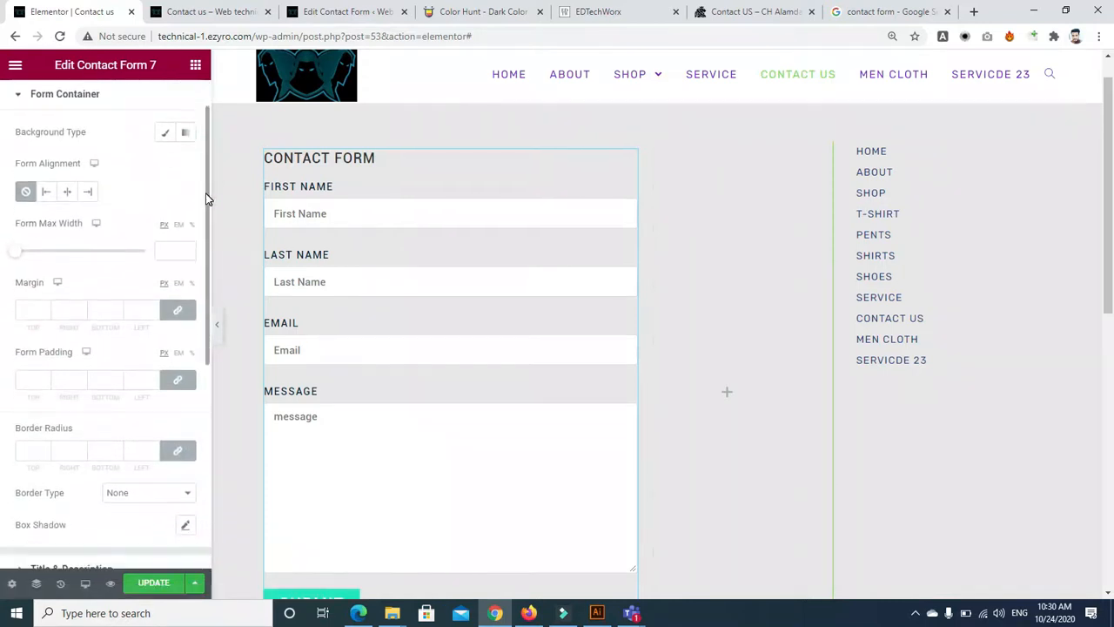
left_click(64, 195)
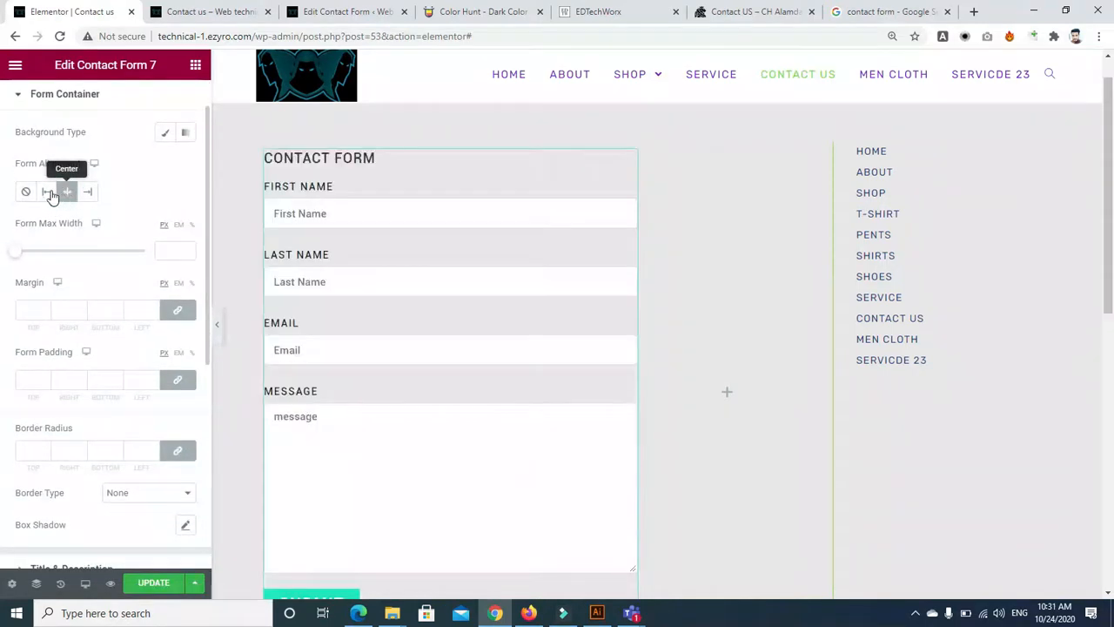
left_click(45, 194)
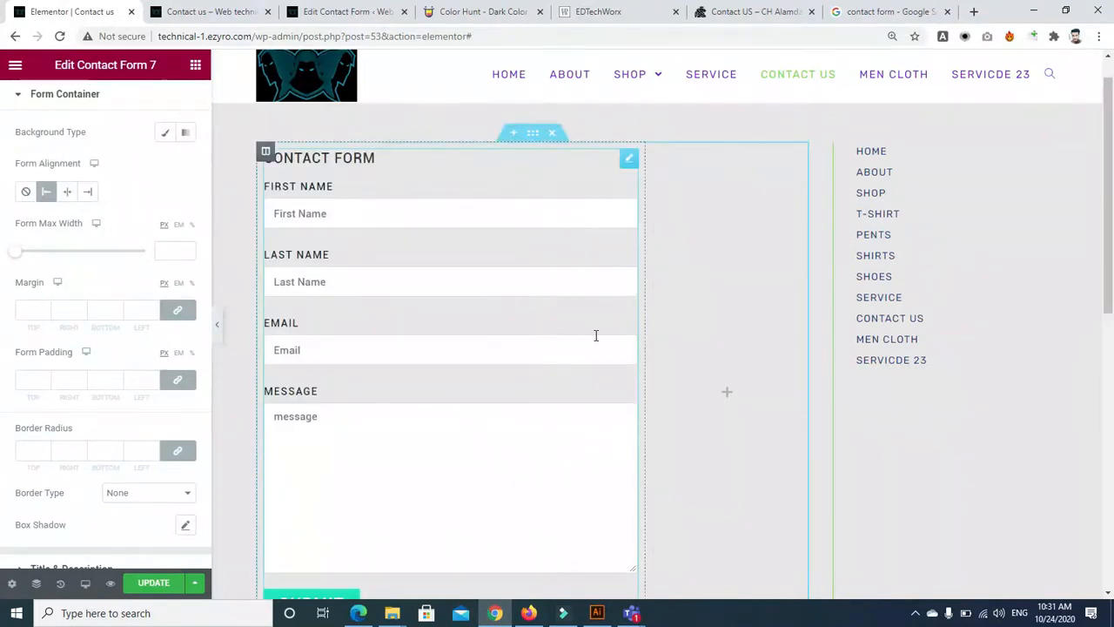
Give the form container a classic background in color #E9E9E9 and a maximum width of 483 px
left_click(165, 132)
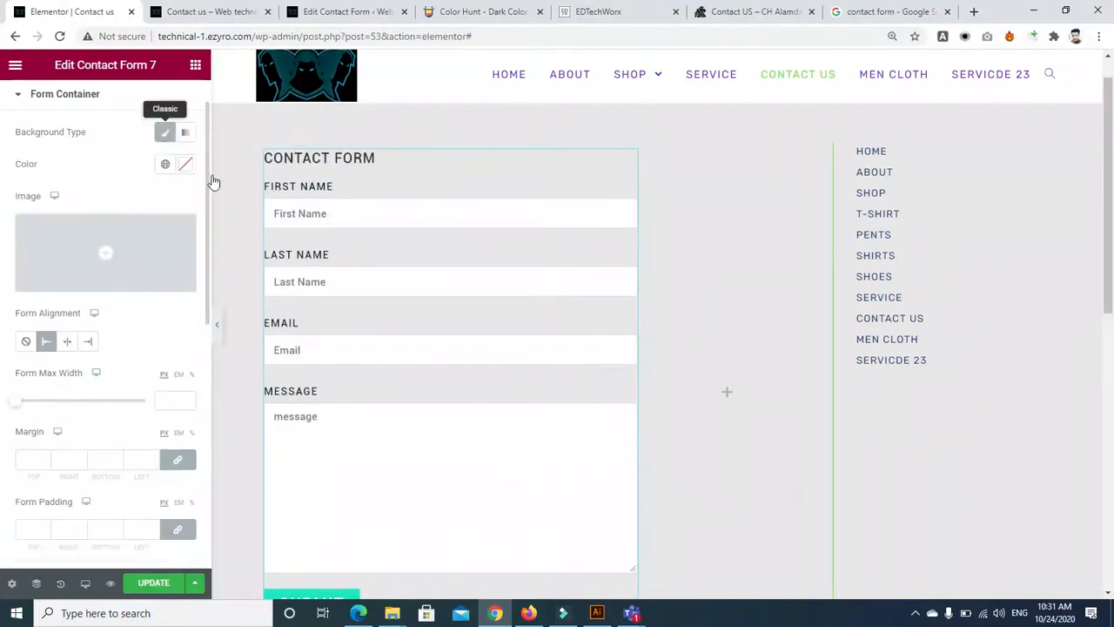
left_click(186, 164)
left_click_drag(189, 340, 105, 237)
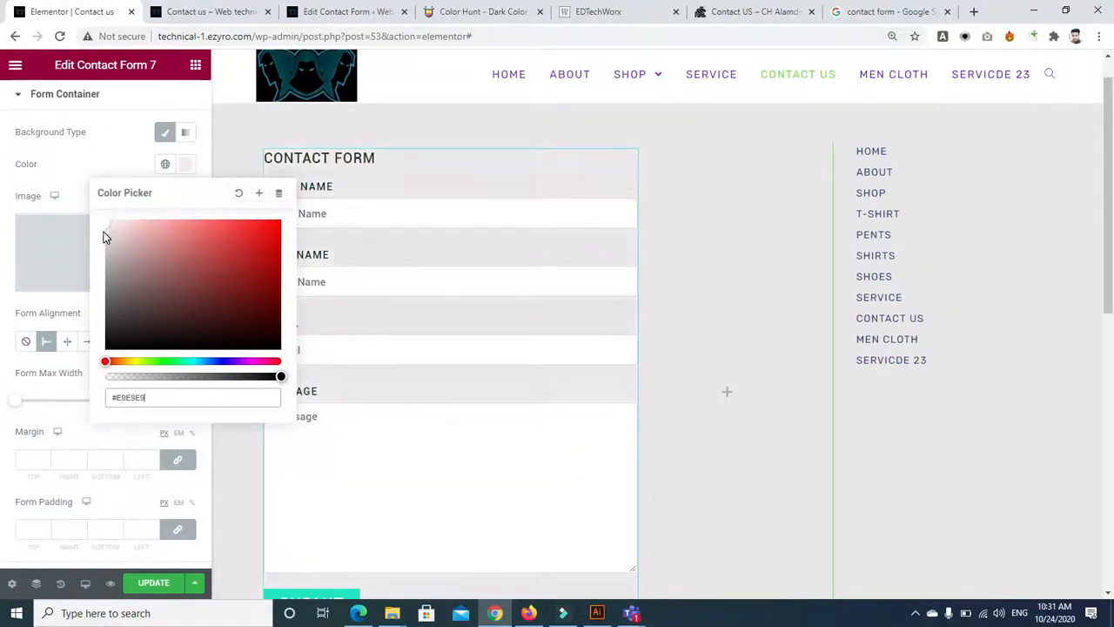
left_click(114, 137)
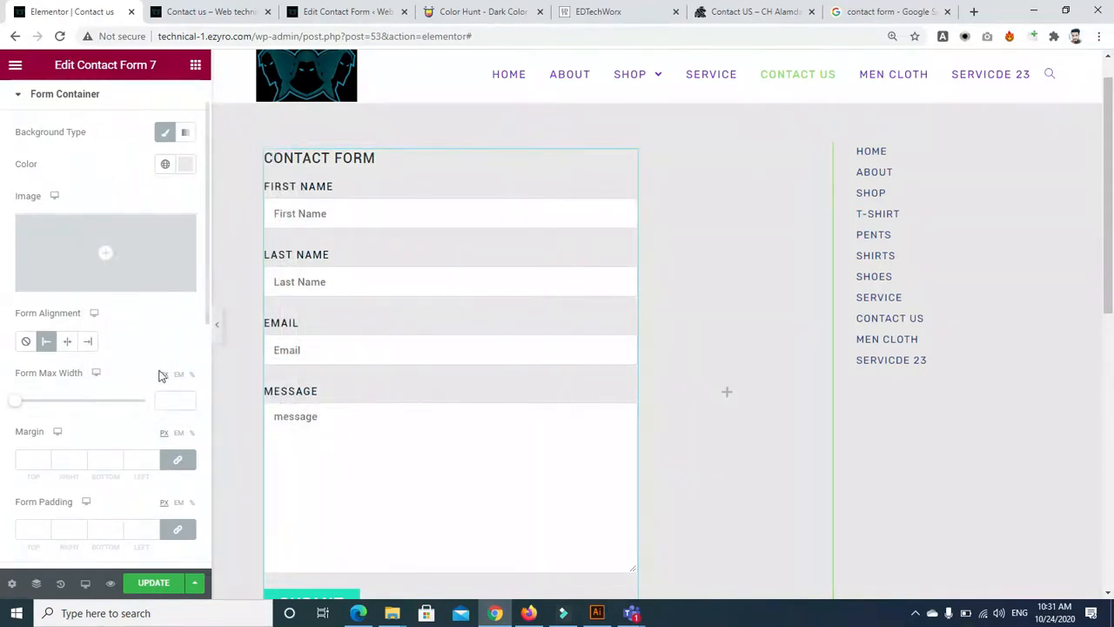
scroll(206, 309, "down", 3)
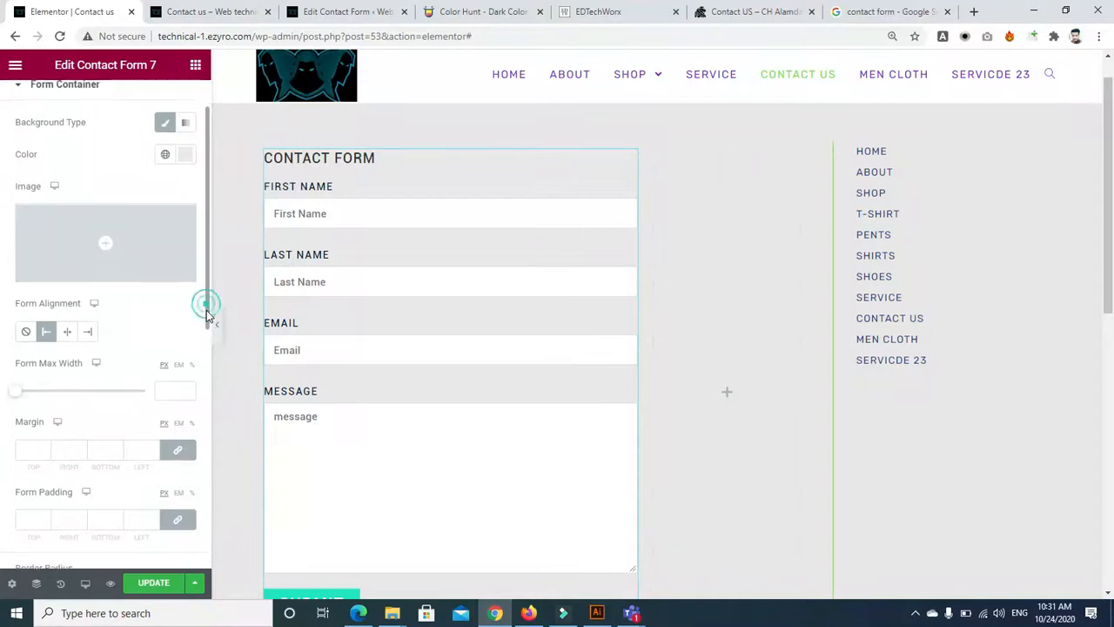
left_click_drag(20, 272, 65, 281)
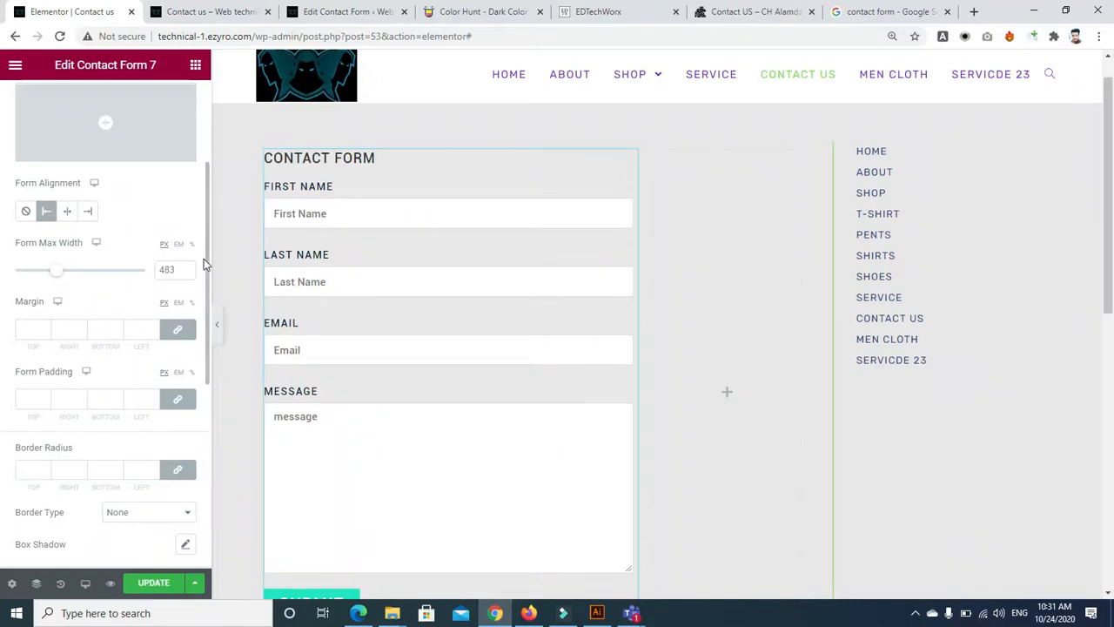
Set the form container's border radius to 16 on all corners
left_click_drag(207, 259, 199, 323)
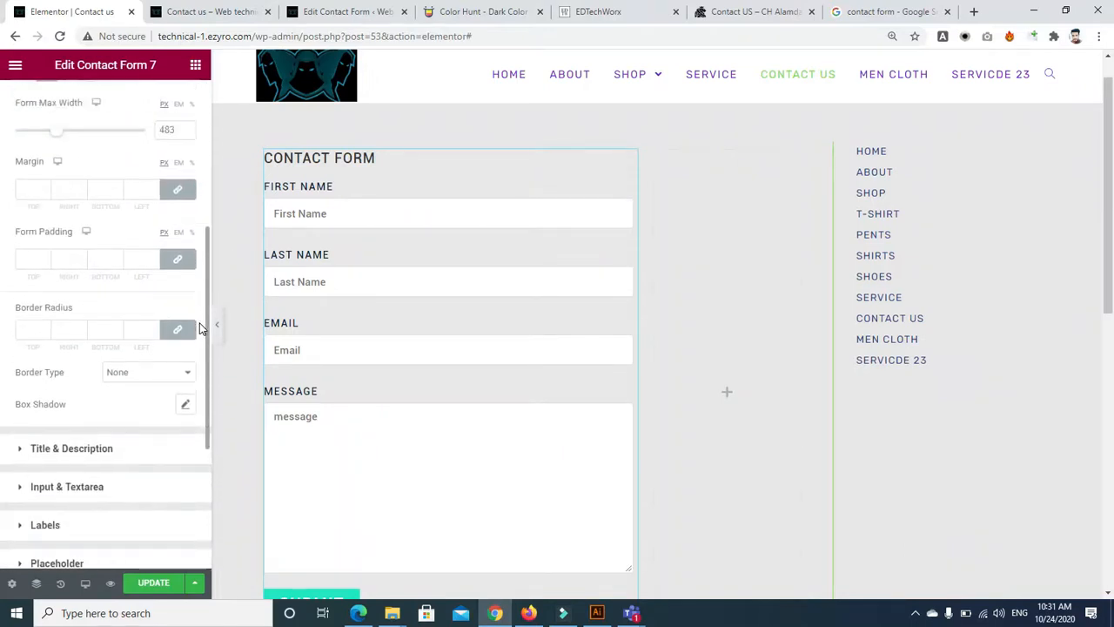
left_click(47, 330)
type("4")
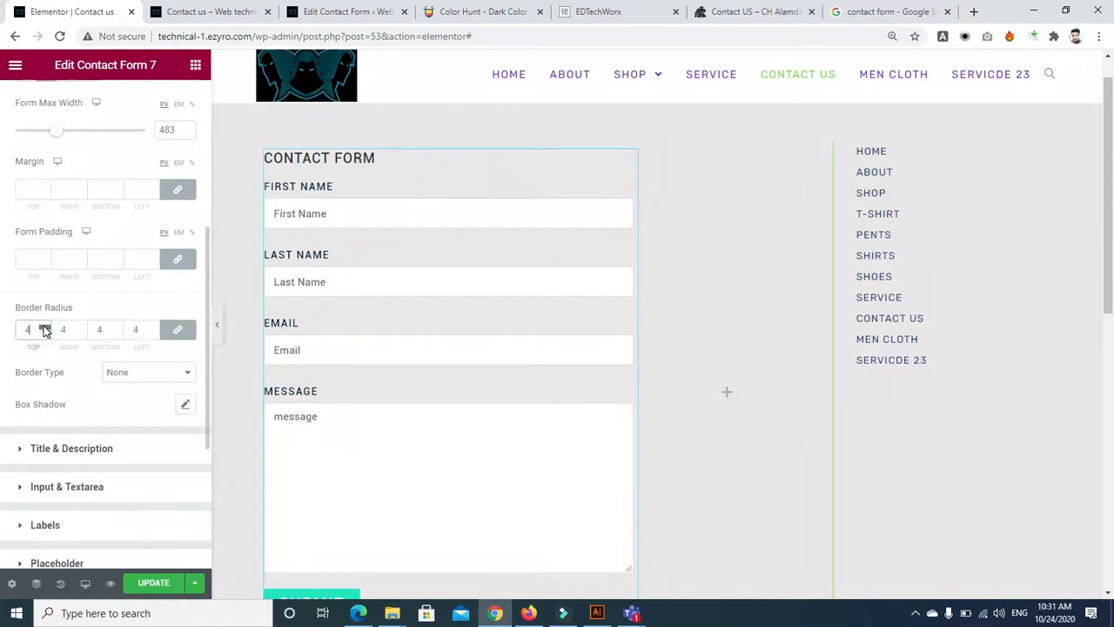
left_click(45, 328)
left_click(45, 327)
left_click(44, 327)
left_click(44, 327)
left_click(44, 328)
left_click(45, 327)
left_click(44, 327)
left_click(45, 327)
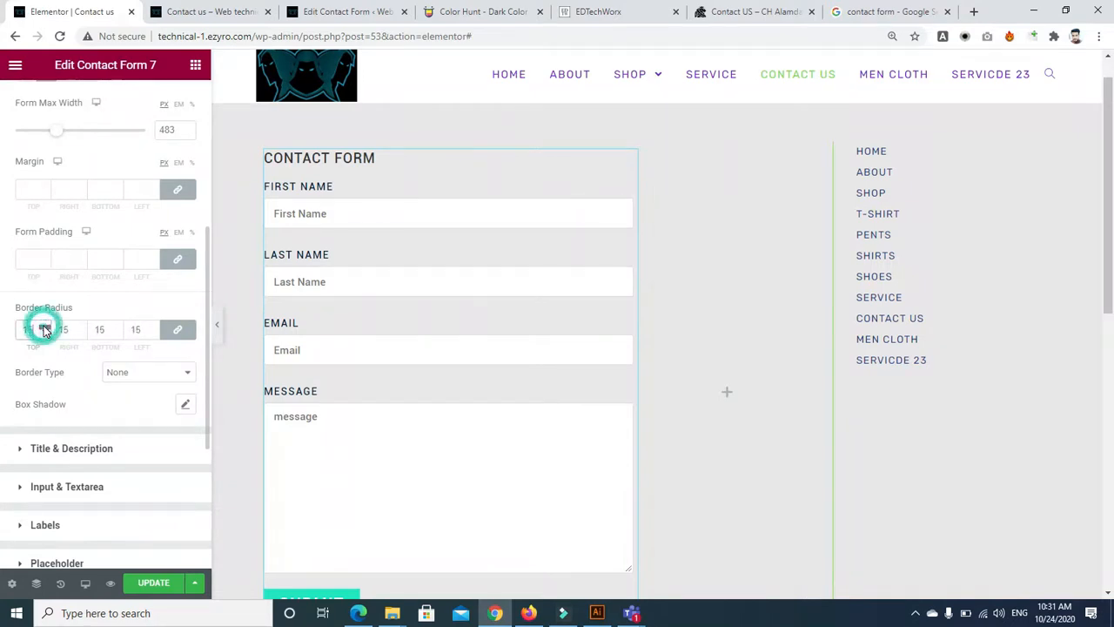
left_click(366, 202)
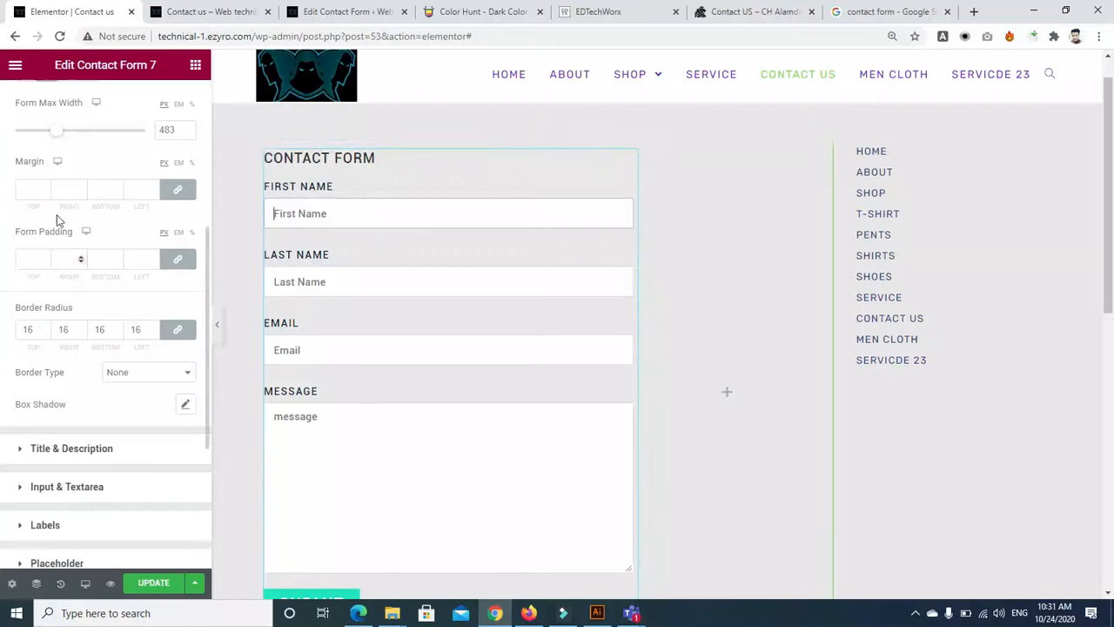
Set the form container's padding to 1 px on all sides
left_click(46, 256)
left_click(46, 255)
left_click(46, 256)
left_click(46, 256)
left_click(46, 256)
left_click(46, 256)
left_click(46, 256)
left_click(46, 256)
left_click(46, 256)
left_click(46, 256)
left_click(46, 256)
left_click(46, 256)
left_click(46, 256)
left_click(45, 263)
left_click(45, 263)
left_click(45, 262)
left_click(45, 263)
left_click(45, 263)
left_click(46, 263)
left_click(45, 263)
left_click(45, 264)
left_click(45, 263)
left_click(45, 264)
left_click(45, 264)
left_click(45, 264)
Increase the form container's border radius to 23 on all corners
left_click(45, 326)
left_click(45, 326)
left_click(44, 325)
left_click(45, 326)
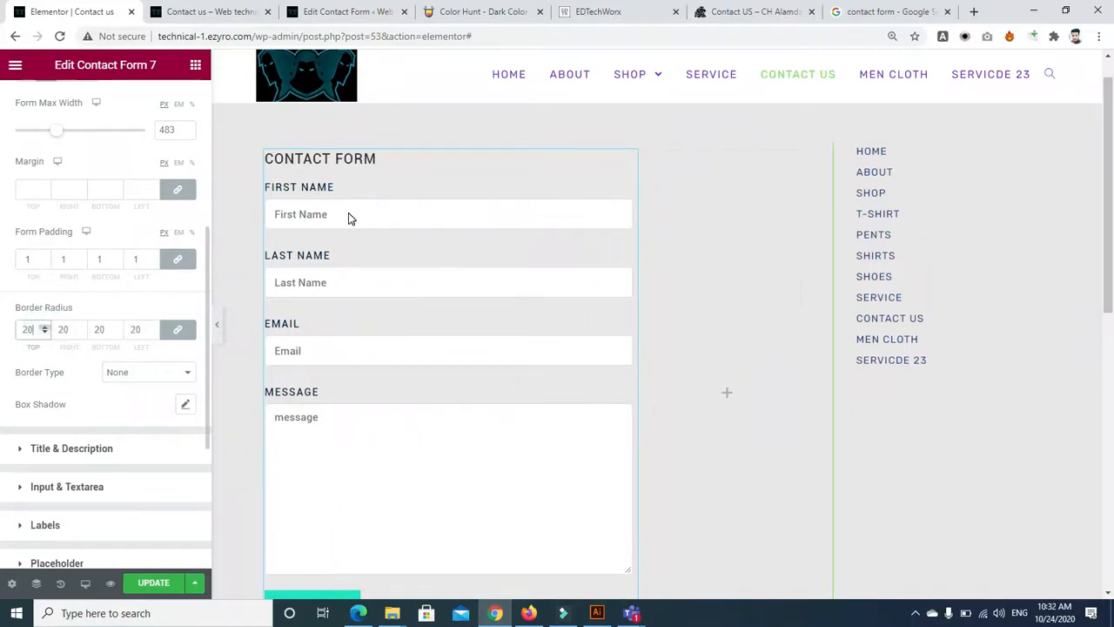
left_click(348, 215)
left_click(343, 285)
left_click(339, 350)
left_click(328, 456)
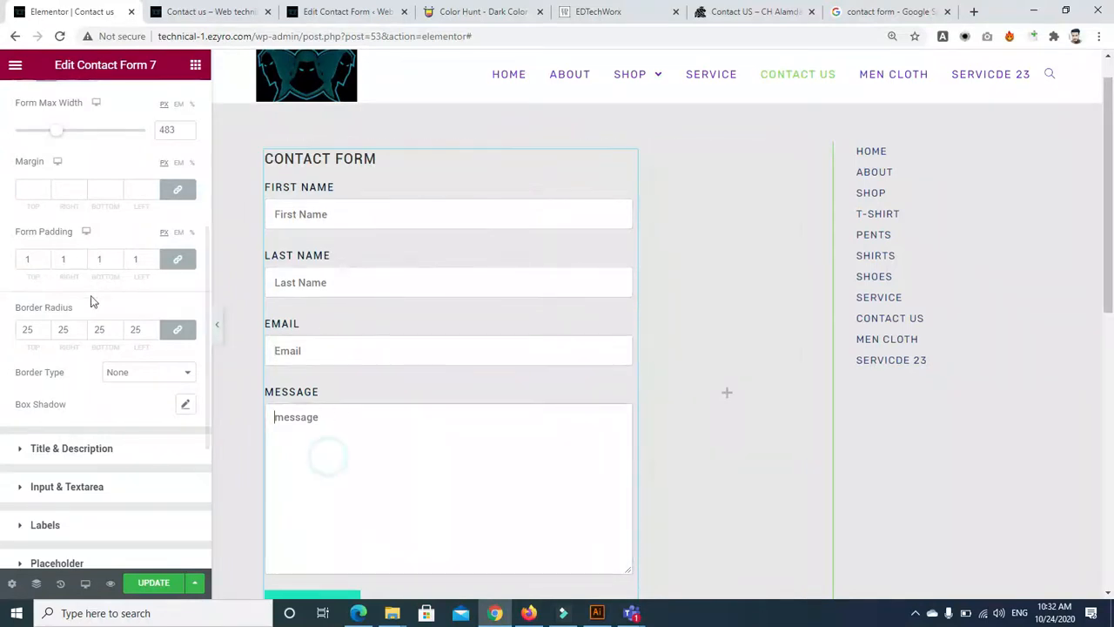
left_click(44, 333)
left_click(44, 333)
Set the form container's border type to Solid with a width of 0 on all sides
left_click(165, 381)
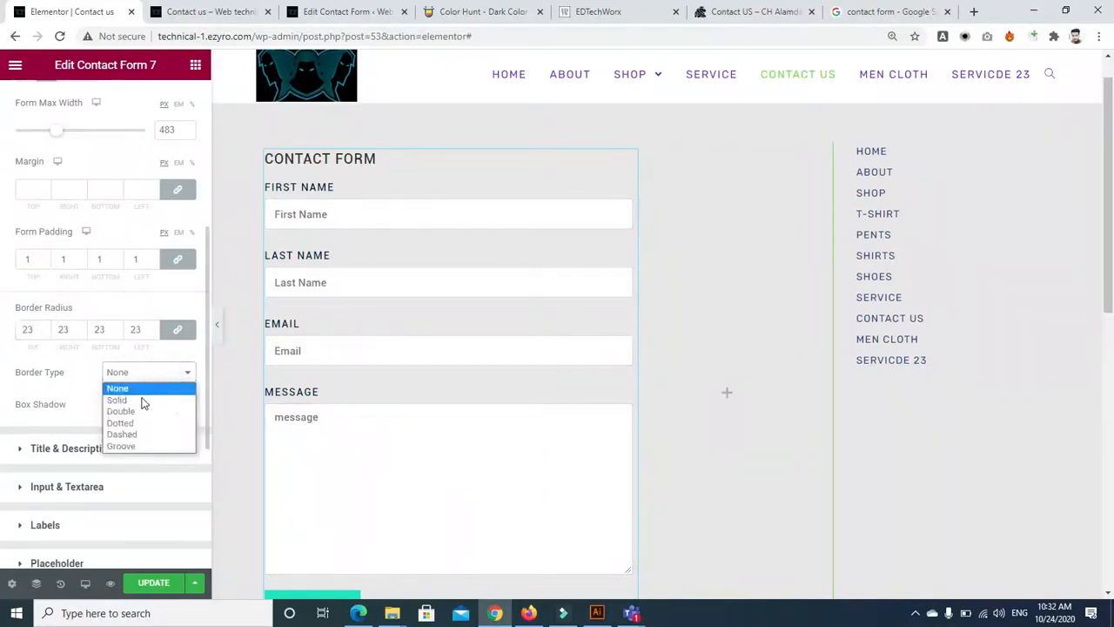
left_click(142, 397)
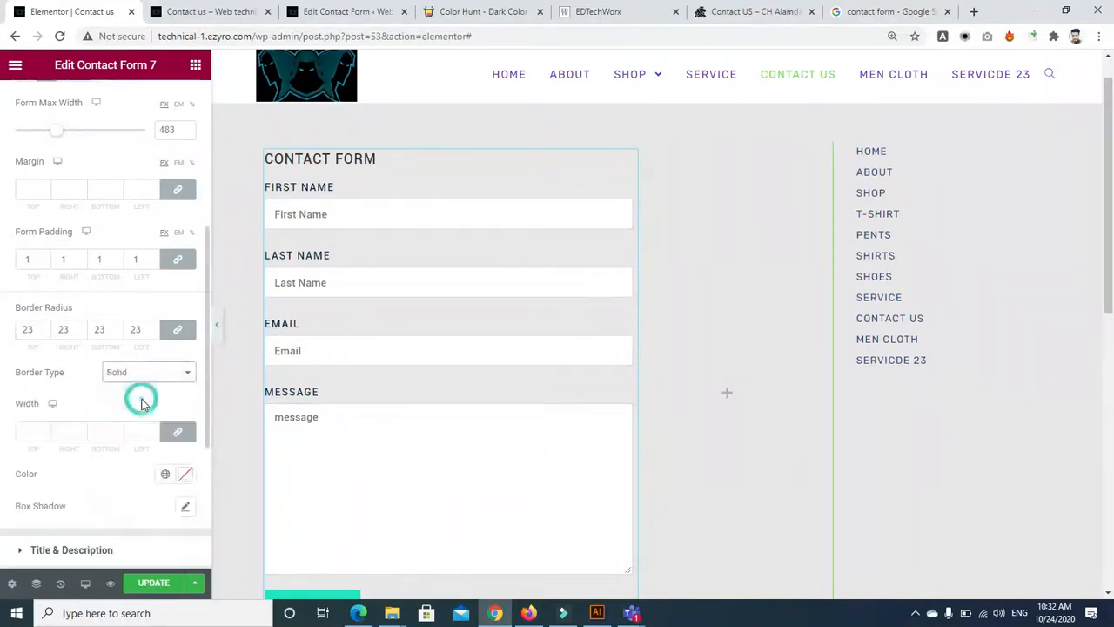
left_click(45, 429)
left_click(44, 430)
left_click(44, 435)
left_click(44, 435)
left_click(45, 437)
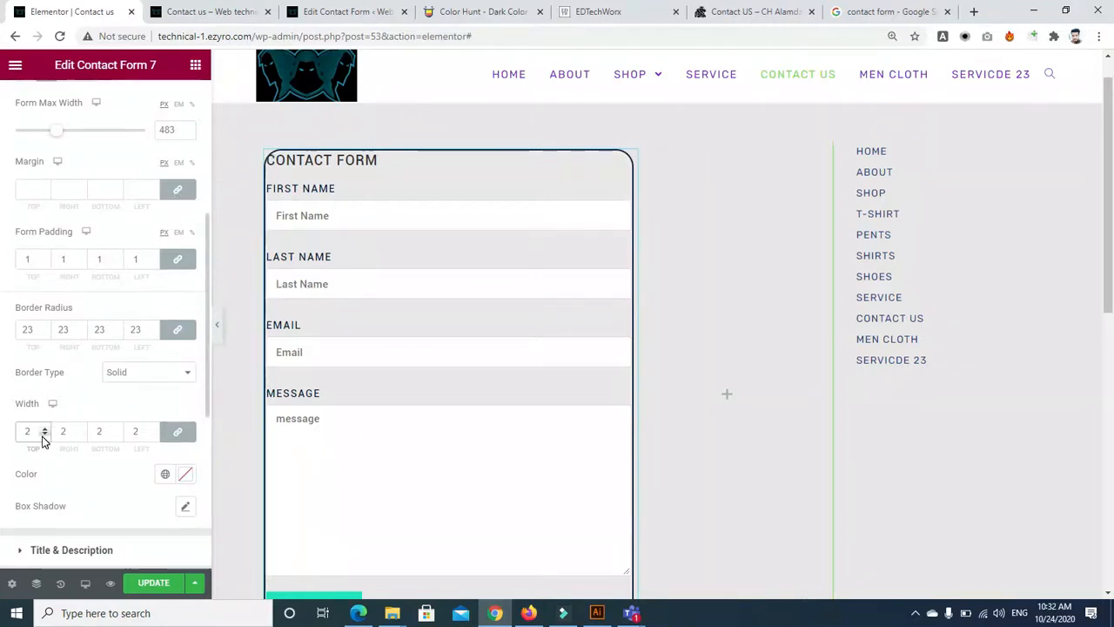
left_click(44, 435)
left_click(45, 436)
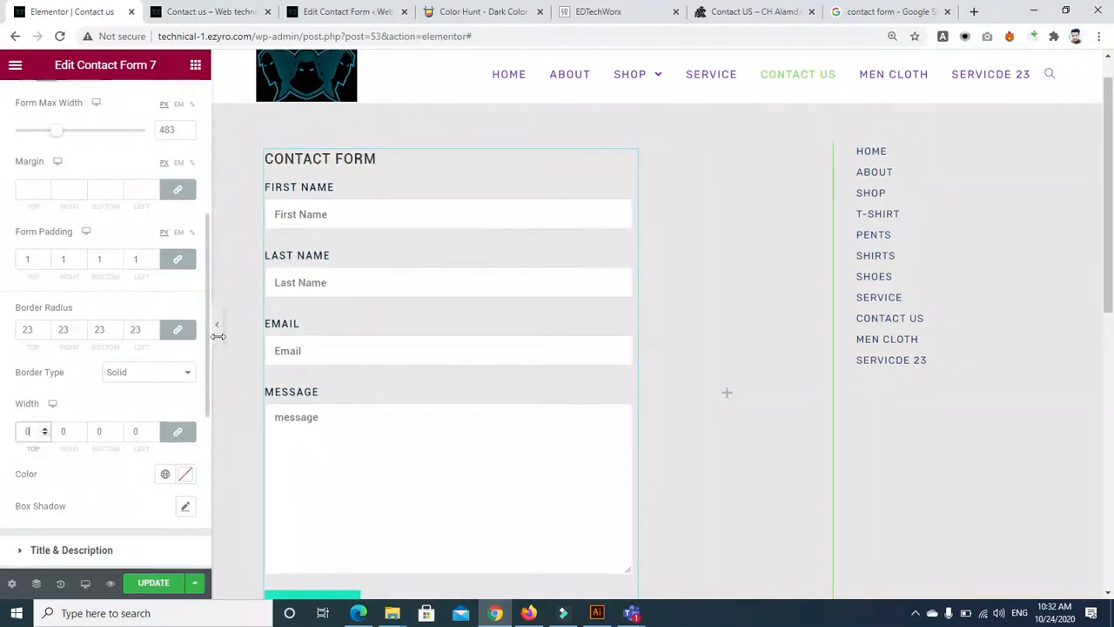
Set the form container's border width to 2 px on all sides
left_click_drag(206, 345, 206, 364)
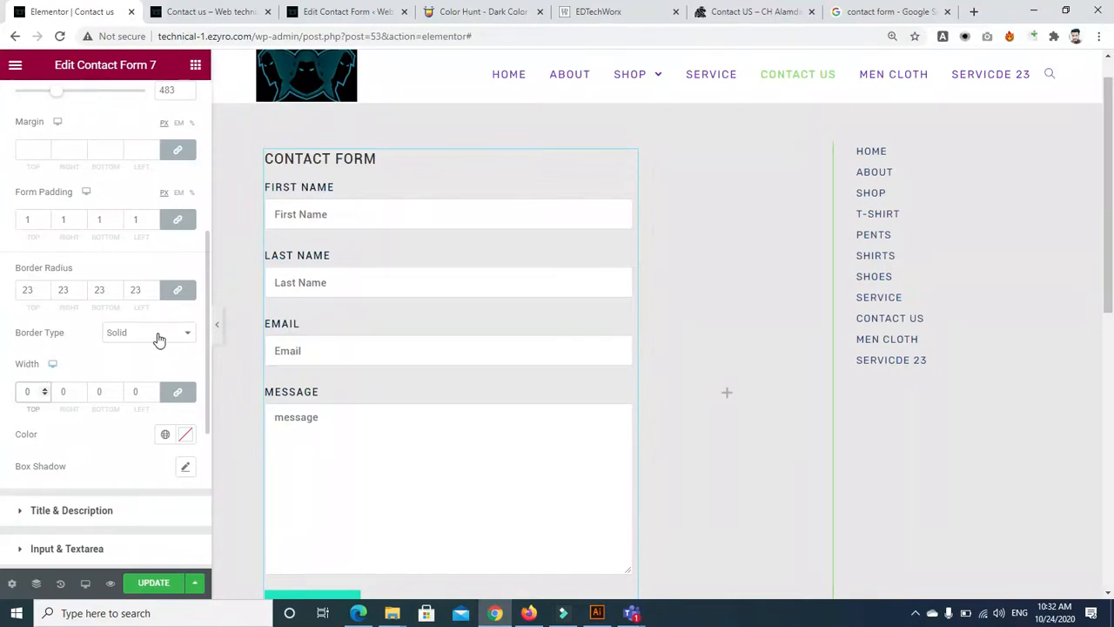
left_click(184, 435)
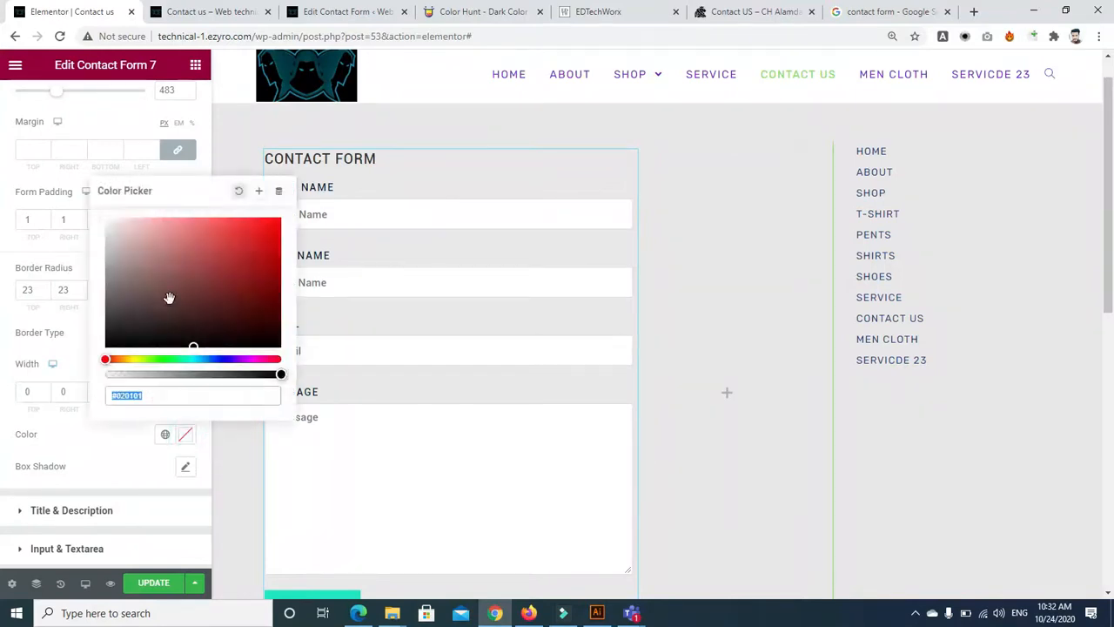
left_click(69, 325)
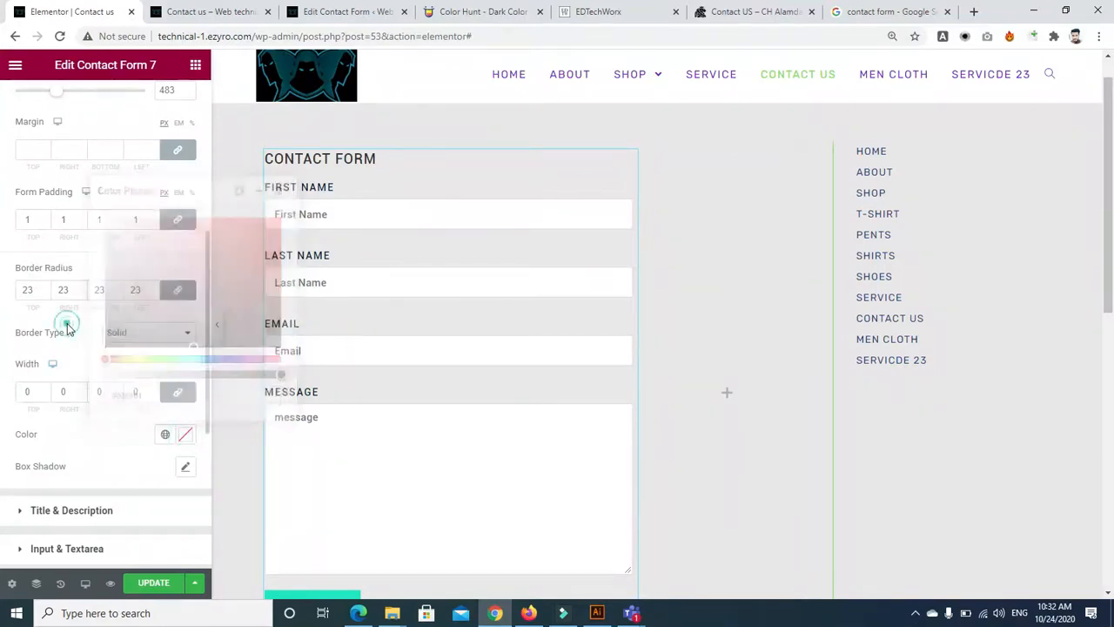
left_click(45, 390)
left_click(46, 390)
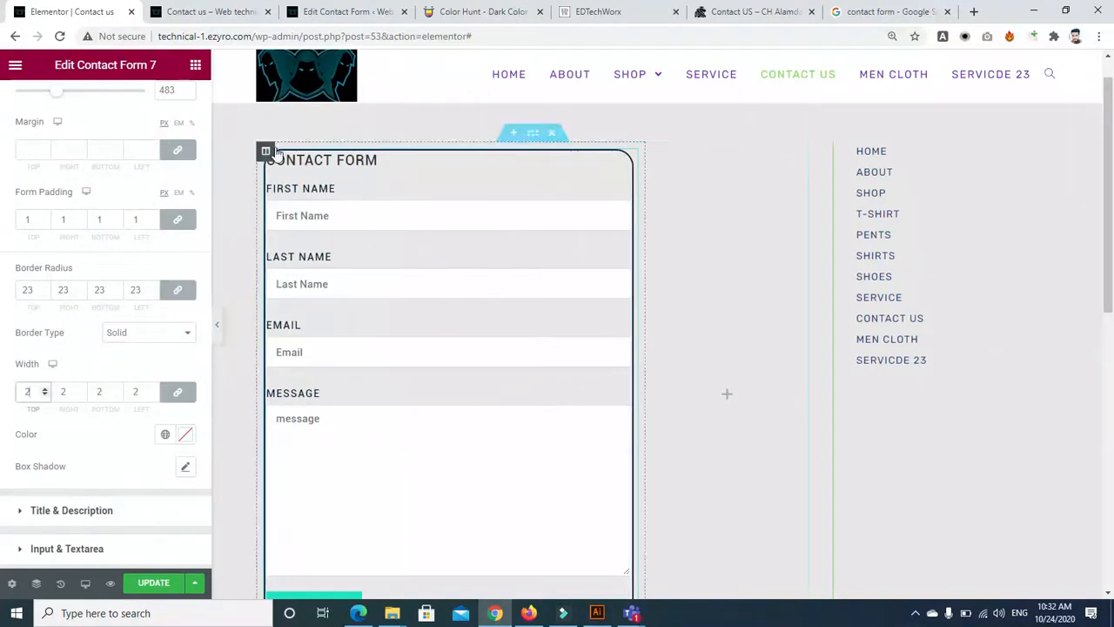
Adjust the form container's border radius to 27 px on all corners
left_click(46, 287)
left_click(46, 287)
left_click(47, 287)
left_click(46, 287)
left_click(46, 287)
left_click(46, 288)
left_click(46, 287)
left_click(47, 288)
left_click(46, 294)
left_click(46, 293)
left_click(46, 293)
left_click(46, 293)
left_click(46, 294)
left_click(46, 293)
left_click(46, 293)
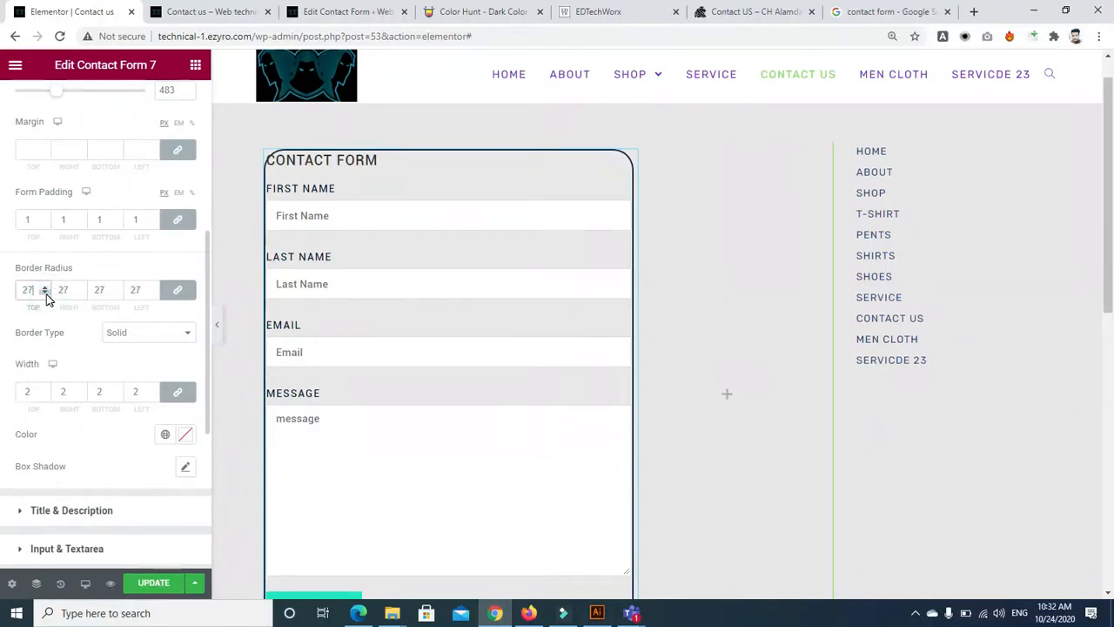
Set the form container's border radius to 0 on all corners and its border color to a light grey
double_click(30, 289)
type("0")
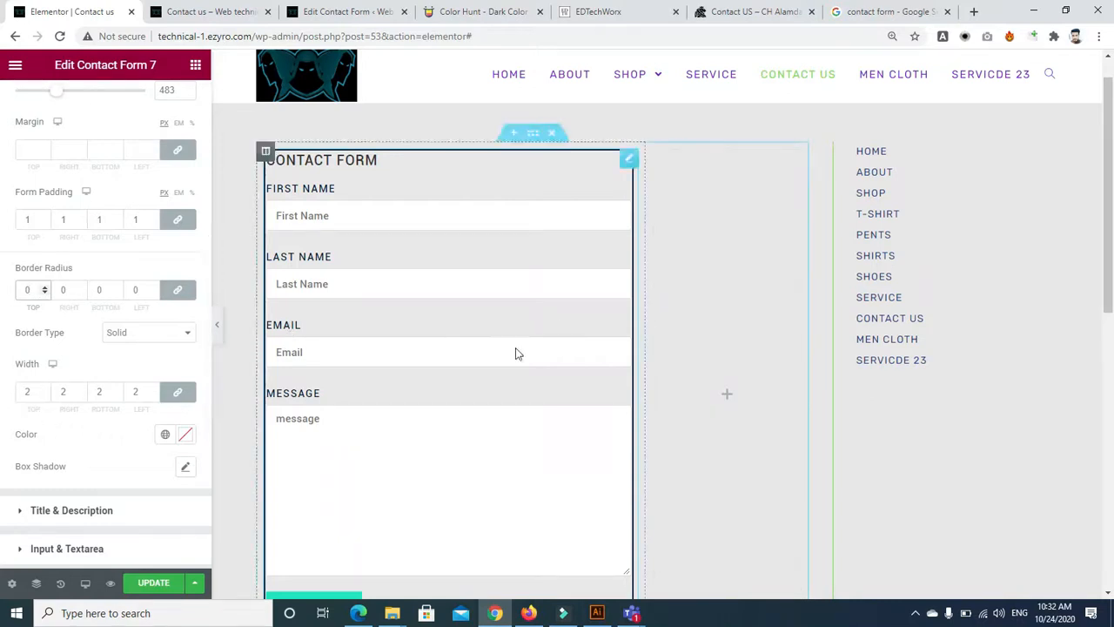
left_click(186, 433)
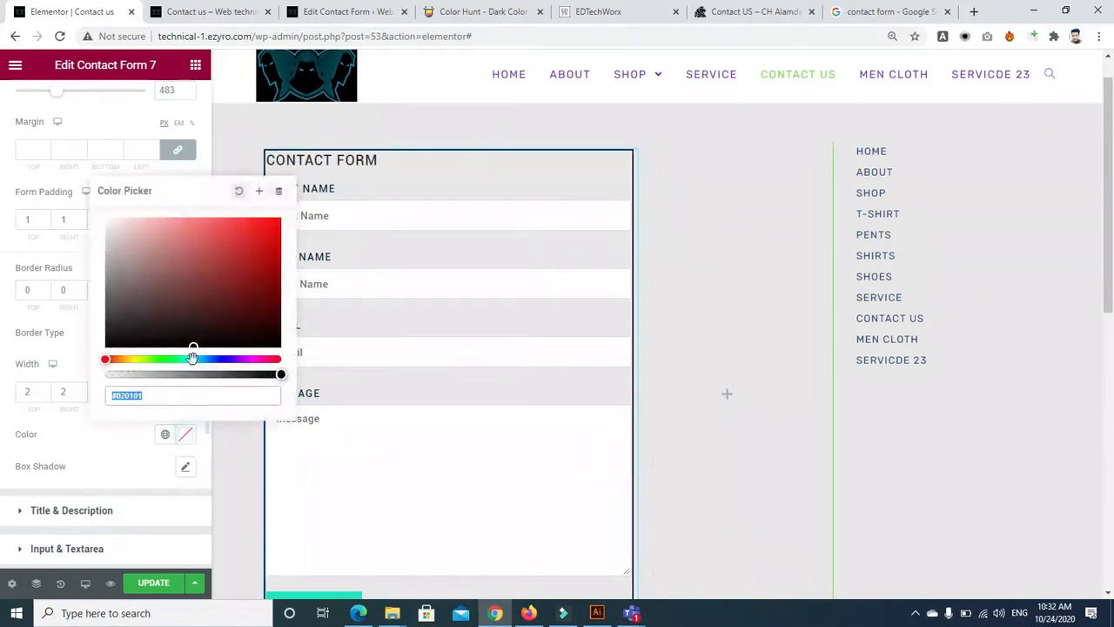
mouse_move(191, 346)
left_mouse_down()
mouse_move(109, 294)
mouse_move(109, 248)
left_mouse_up()
left_click(16, 336)
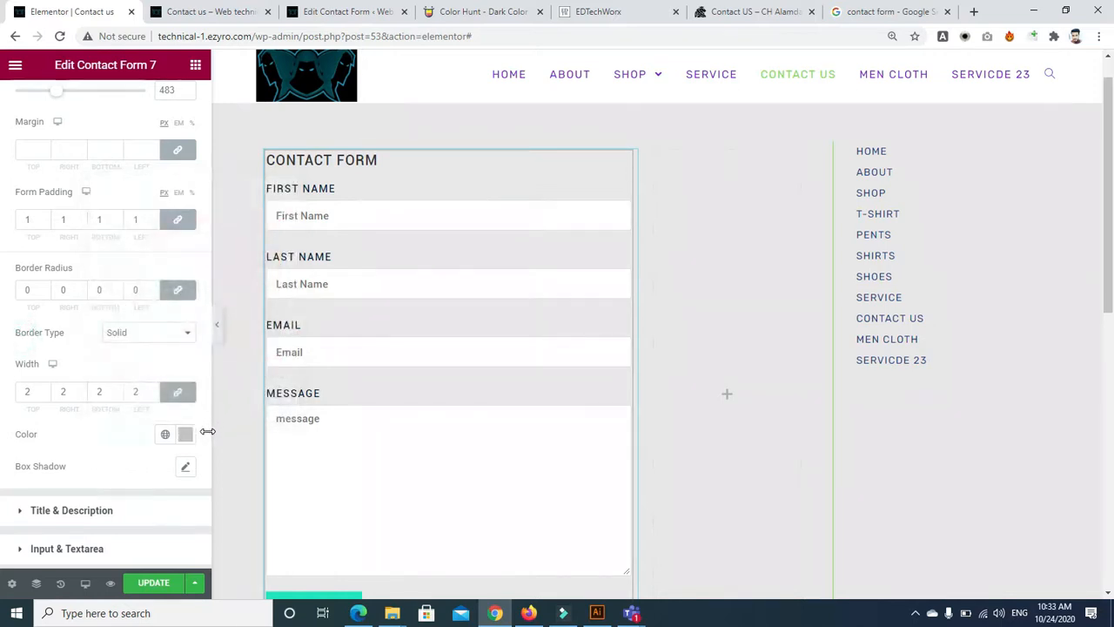
Center-align the contact form's title and description
left_click_drag(206, 419, 206, 530)
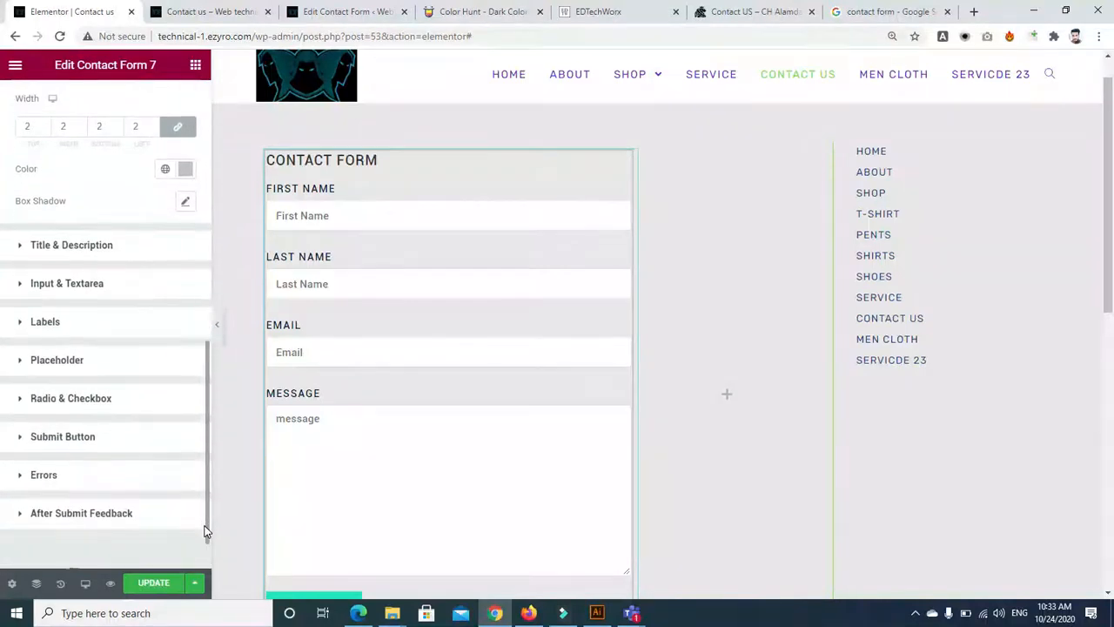
left_click(16, 245)
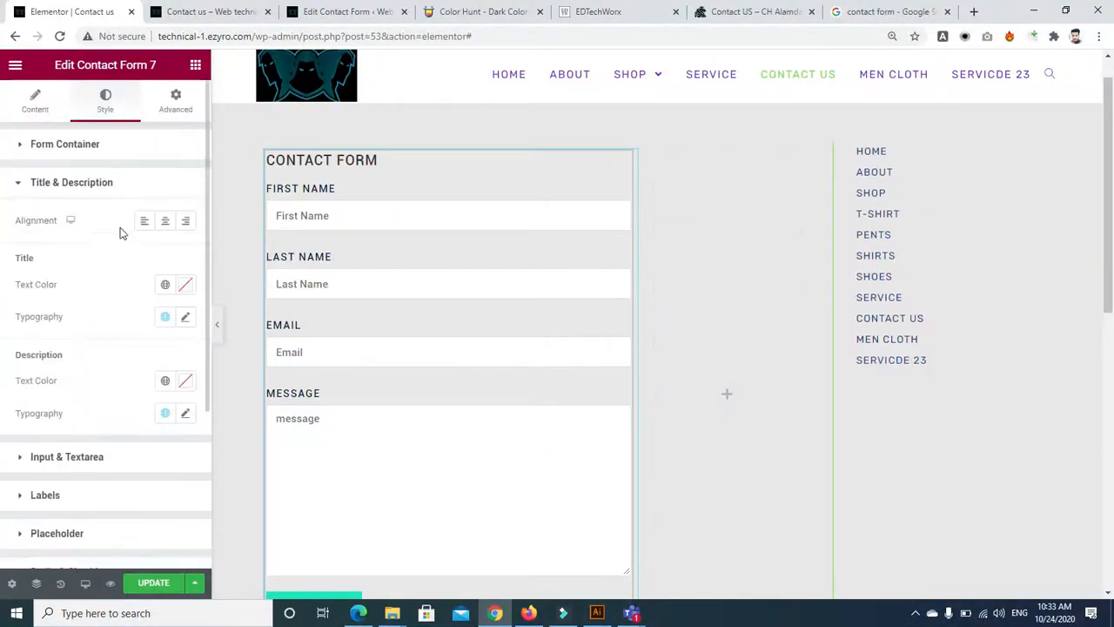
left_click(164, 220)
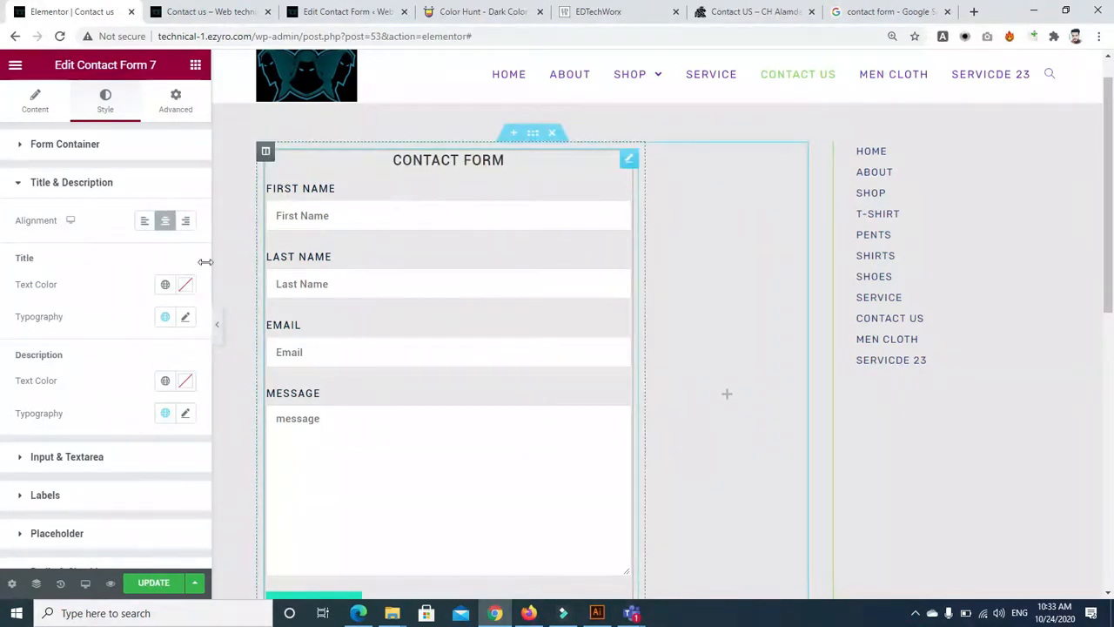
Set the form title's text color to the global Accent color and its typography to the global Primary font
left_click(185, 285)
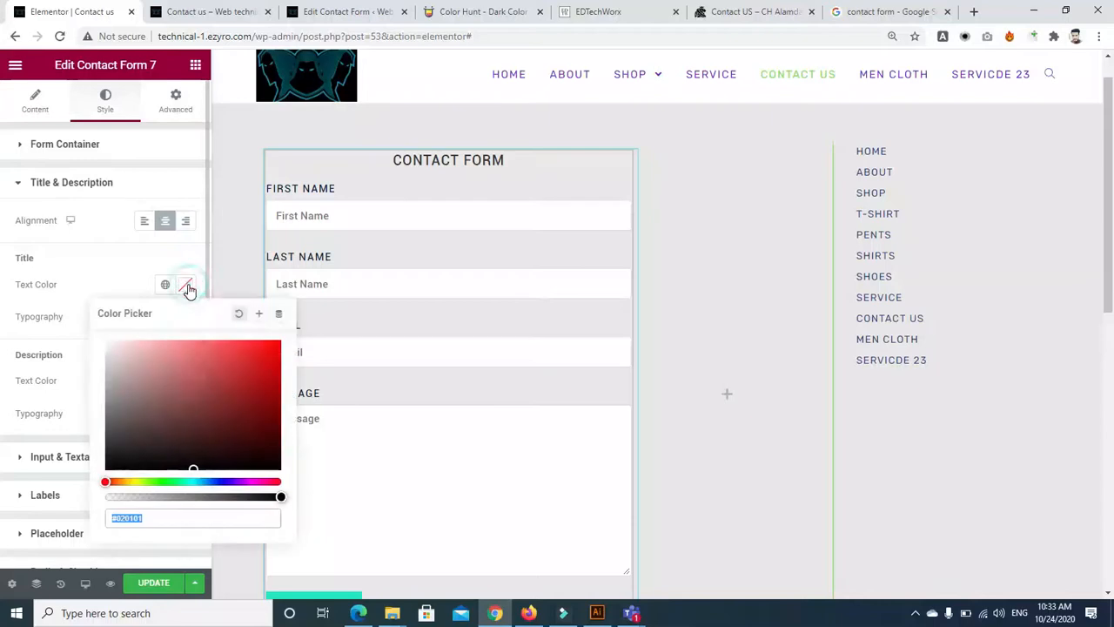
left_click(166, 285)
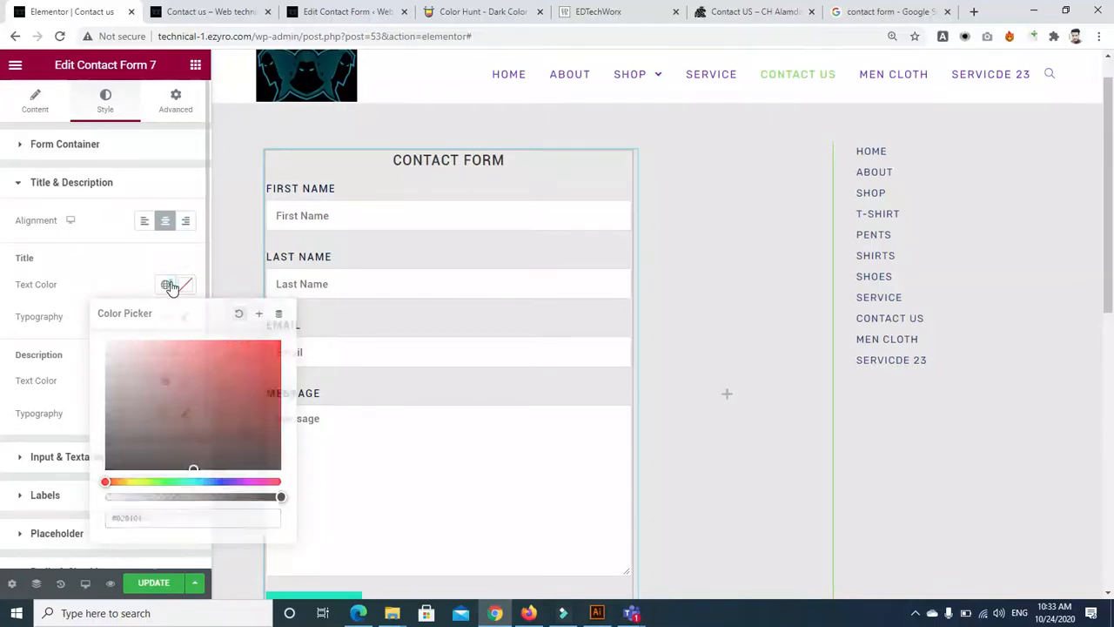
left_click(65, 434)
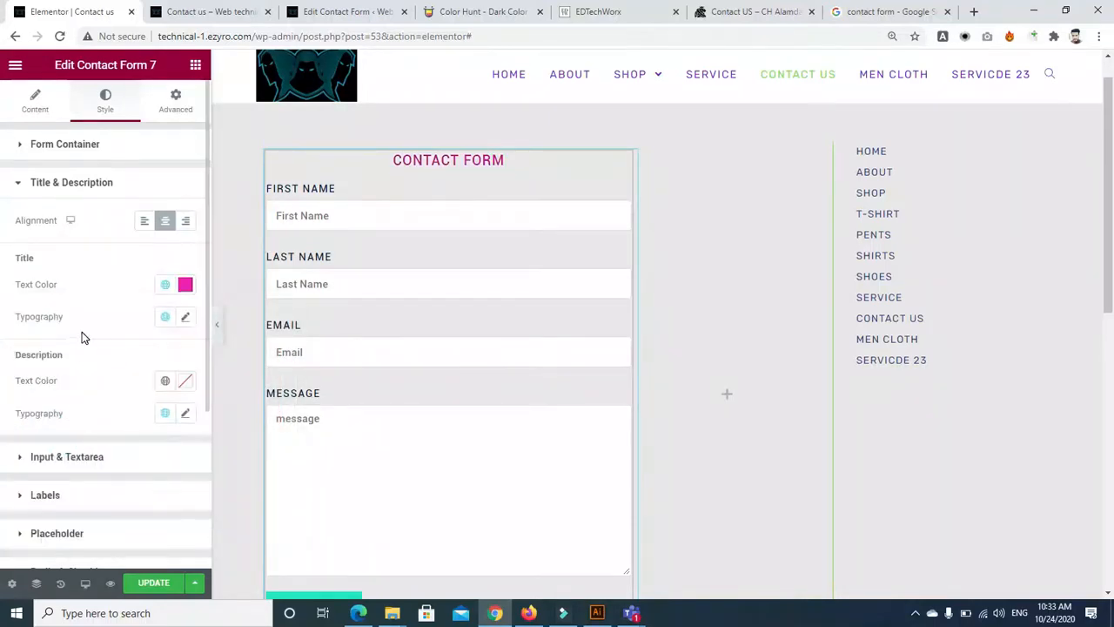
left_click(165, 317)
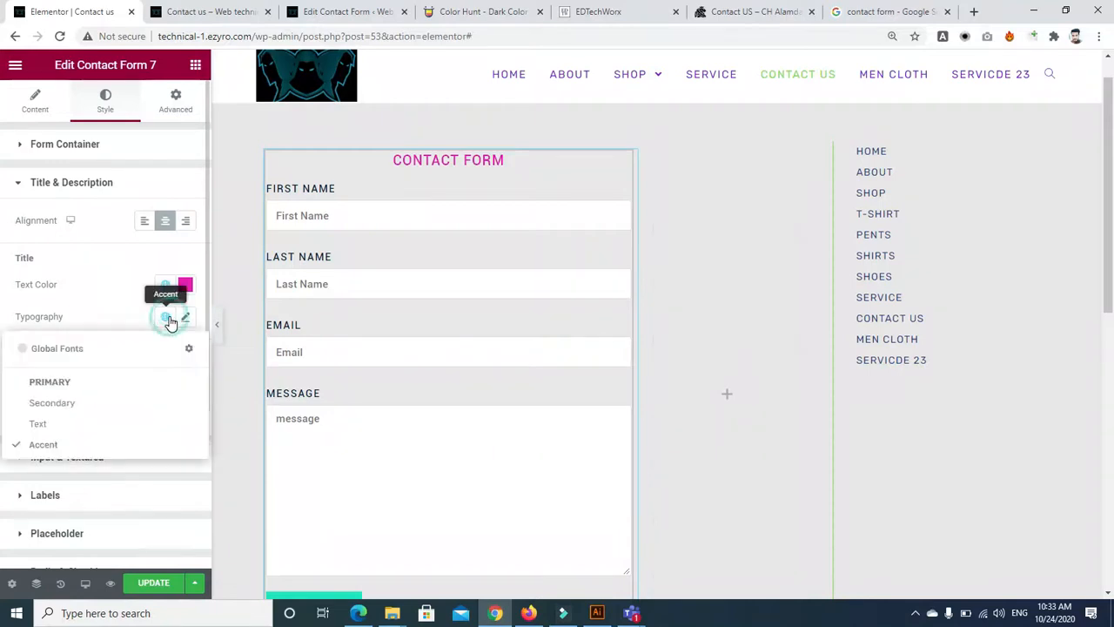
left_click(62, 388)
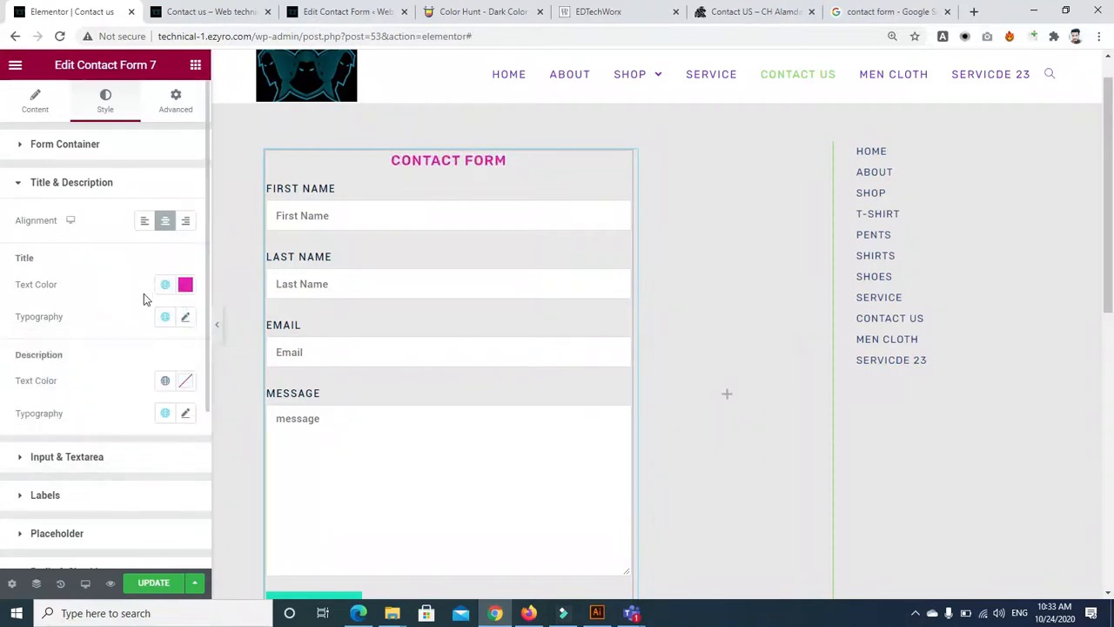
Switch to the Teams meeting to mute and unmute the microphone, and return to the Elementor page in Chrome
left_click(166, 317)
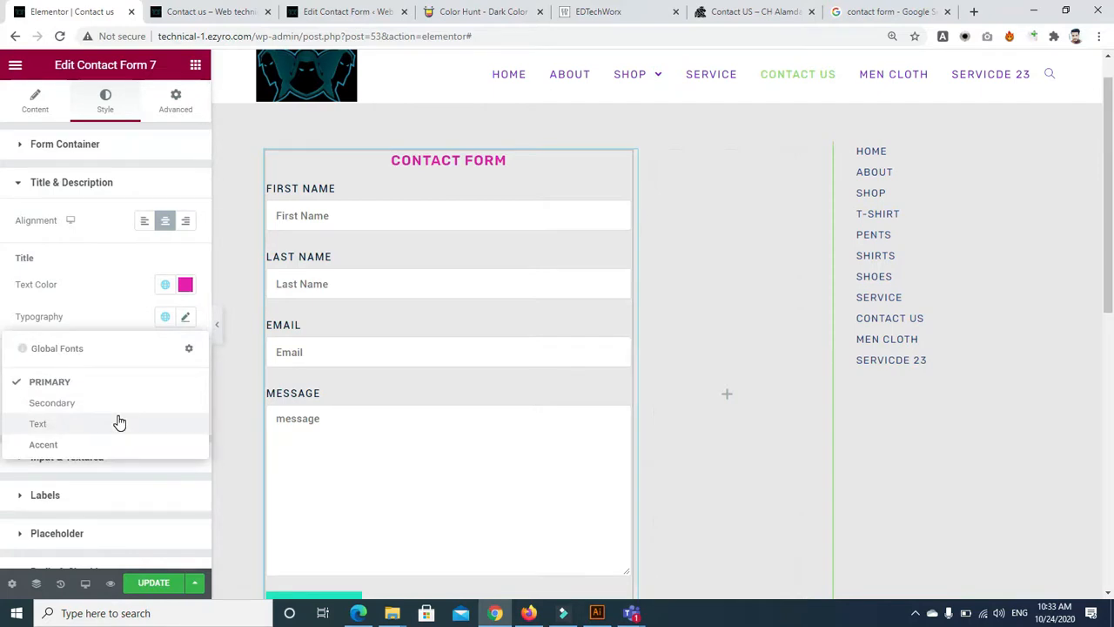
left_click(632, 614)
left_click(662, 558)
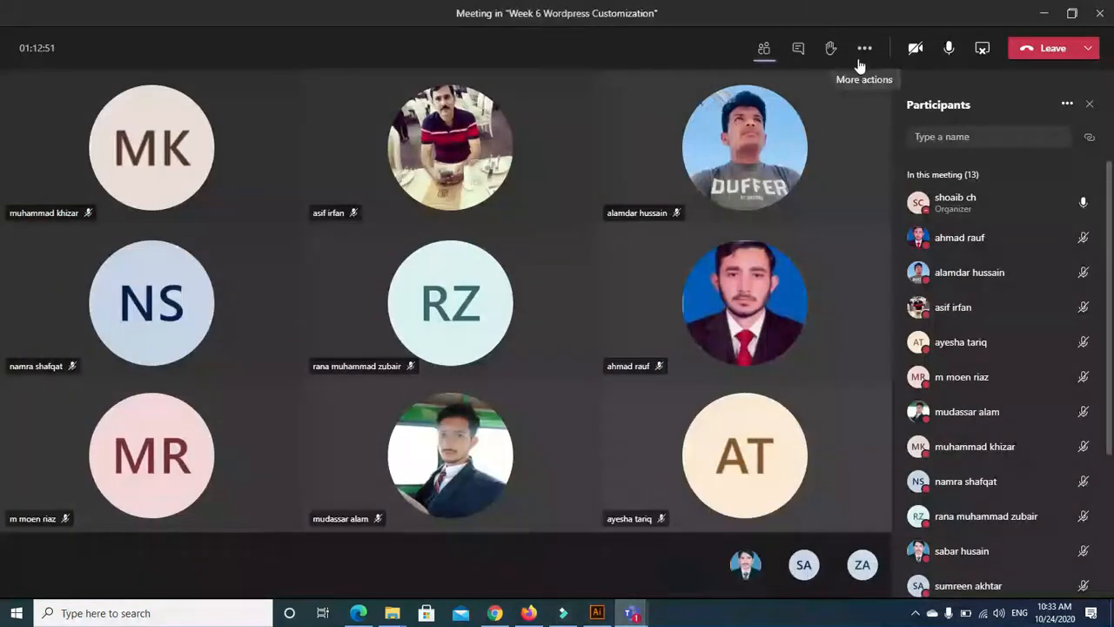
left_click(949, 52)
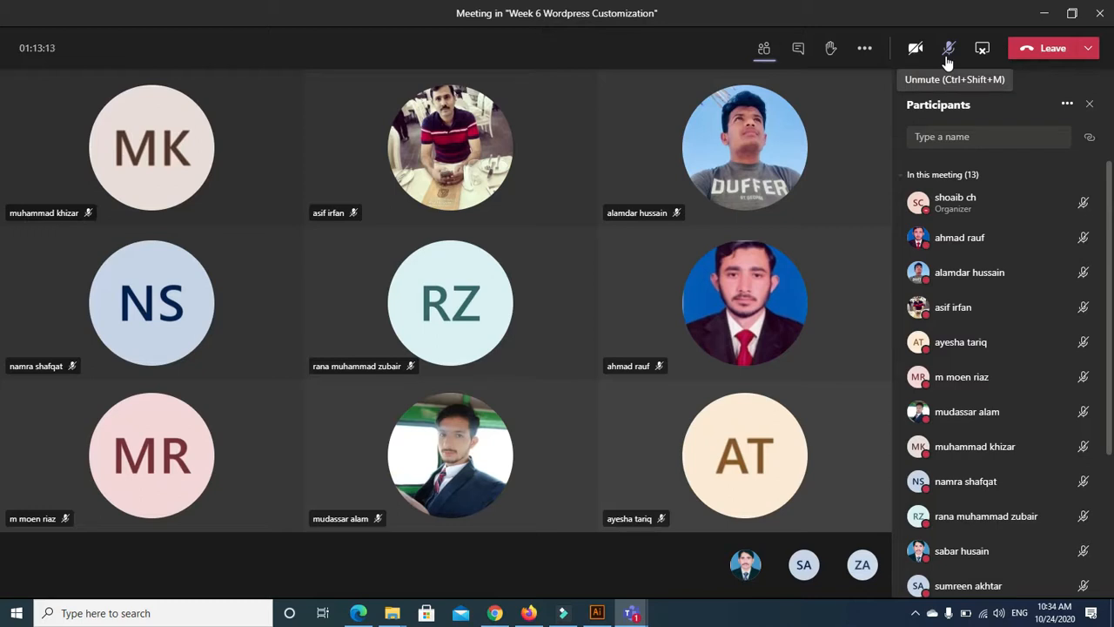
left_click(949, 50)
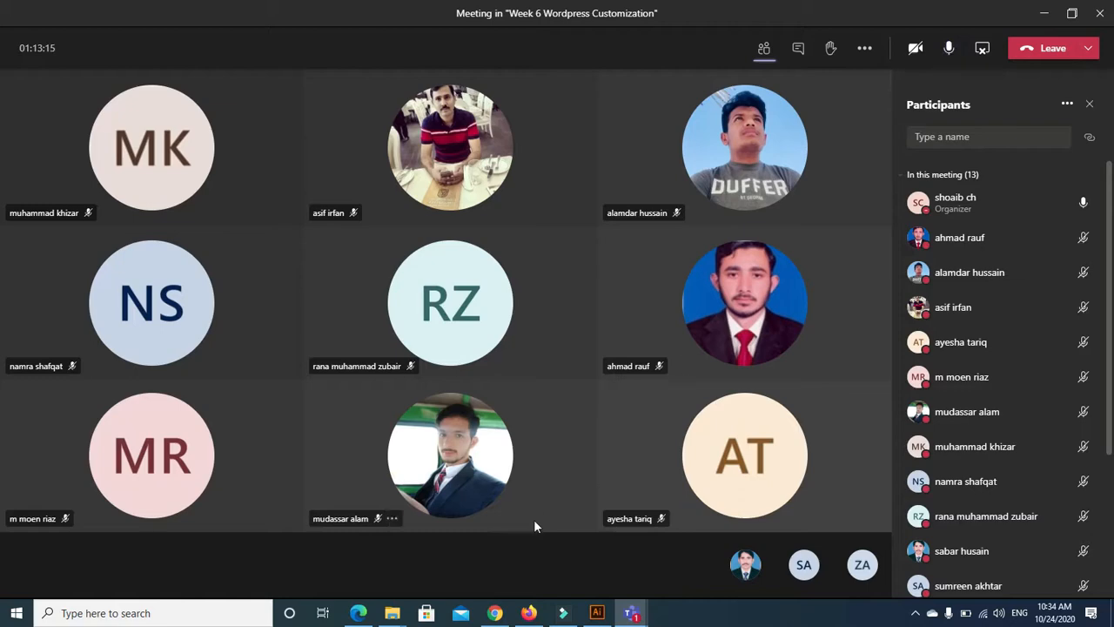
left_click(495, 613)
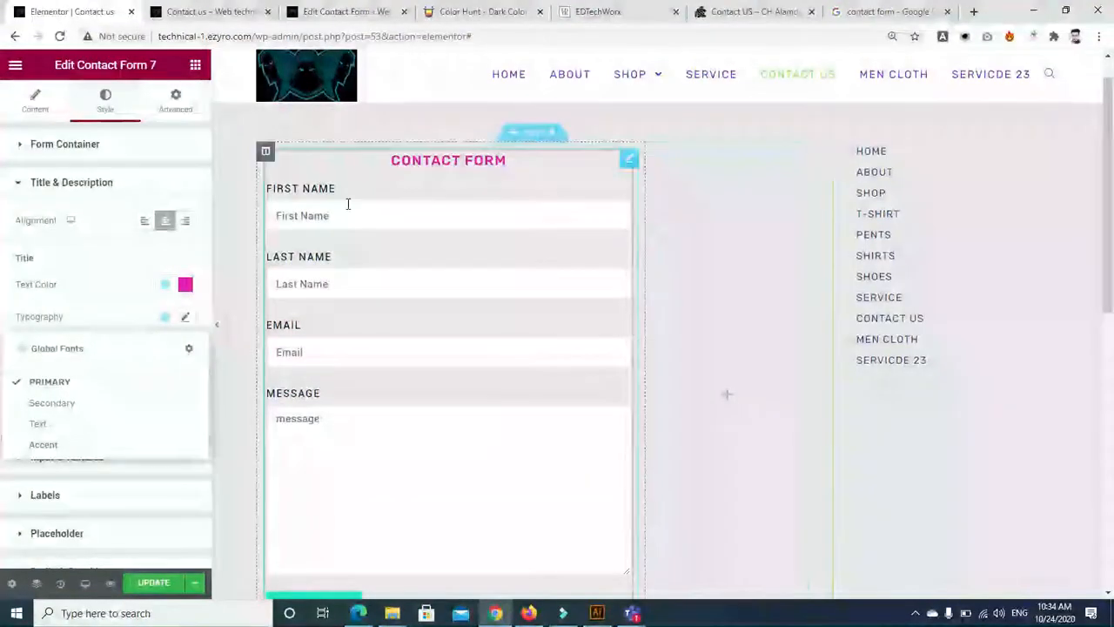
left_click(120, 313)
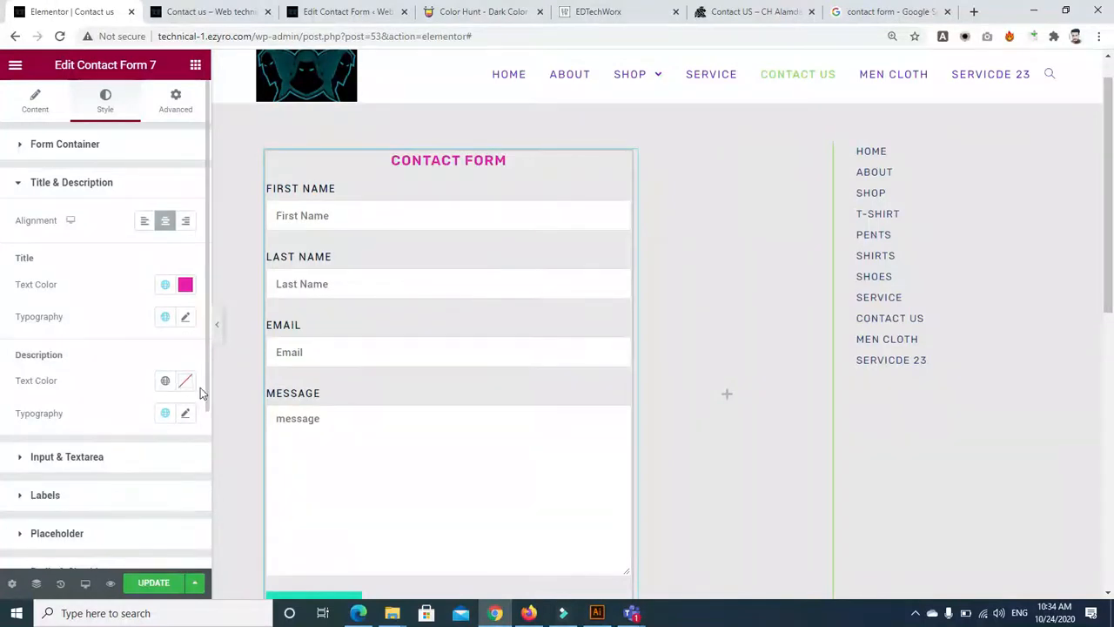
Set the background color of the form's input and textarea fields to dark grey #484545
left_click_drag(205, 395, 199, 500)
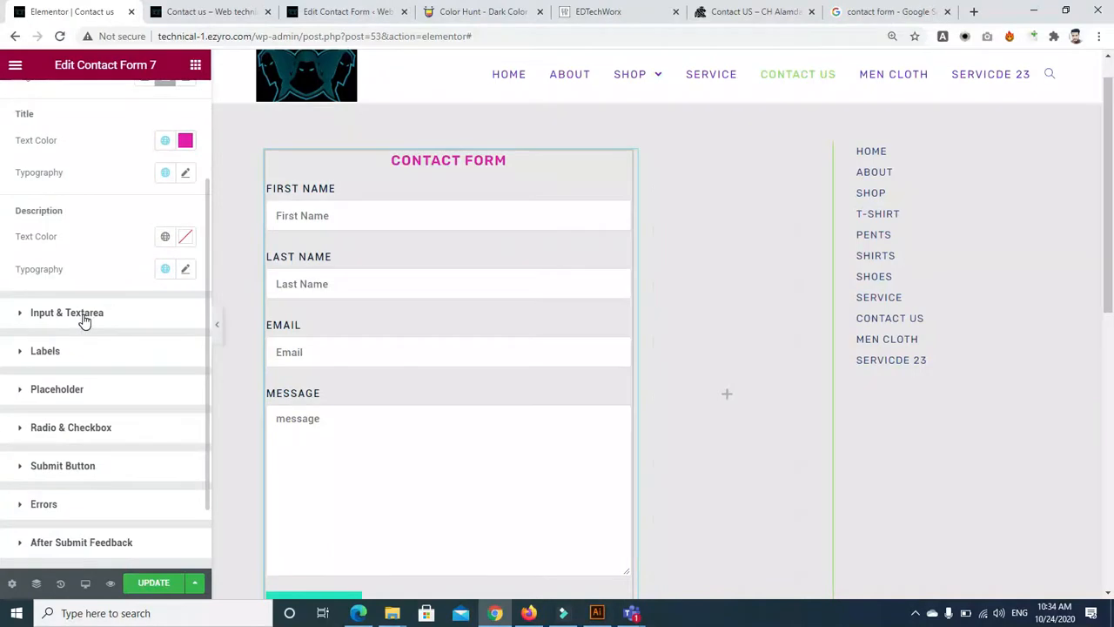
left_click(24, 319)
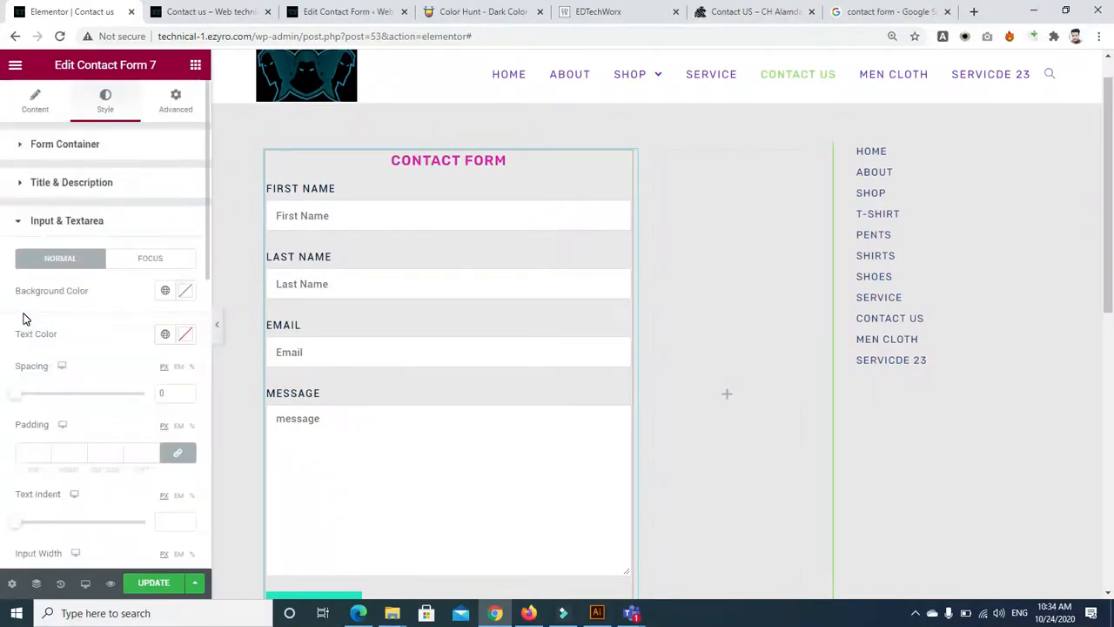
left_click(187, 291)
left_click(240, 321)
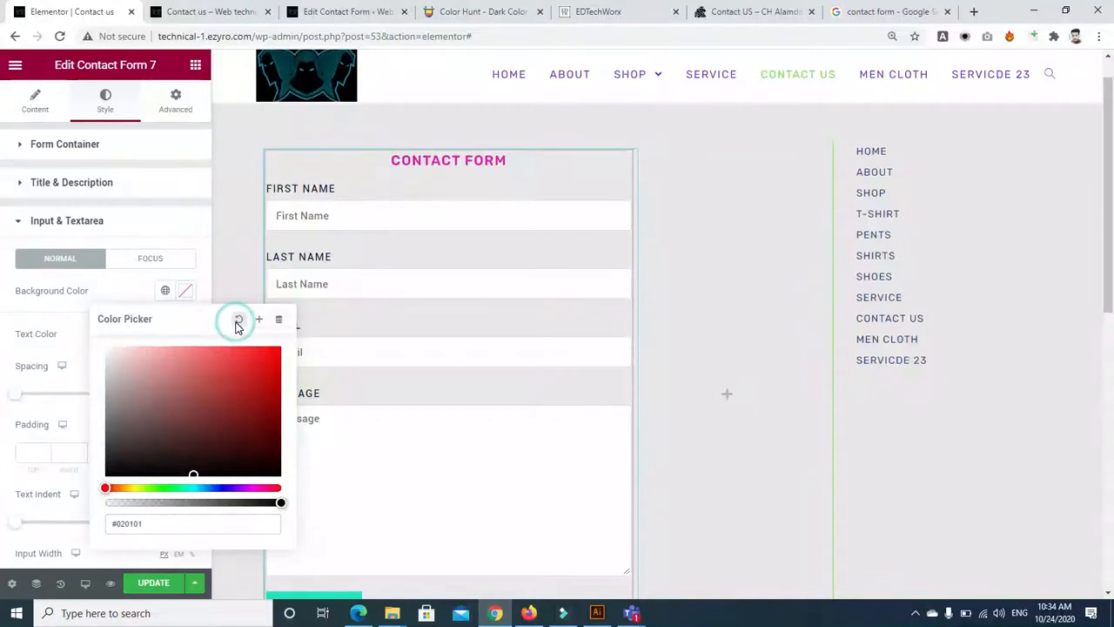
left_click_drag(193, 471, 113, 439)
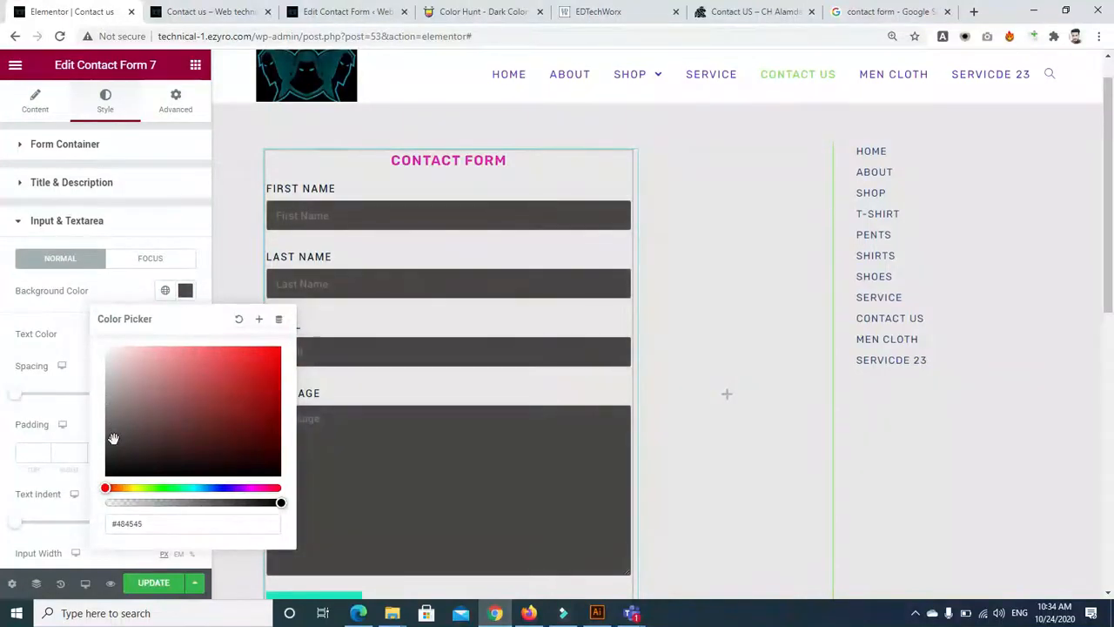
Mute and unmute the microphone in the Teams meeting, and go back to the form editor in Chrome
mouse_move(633, 613)
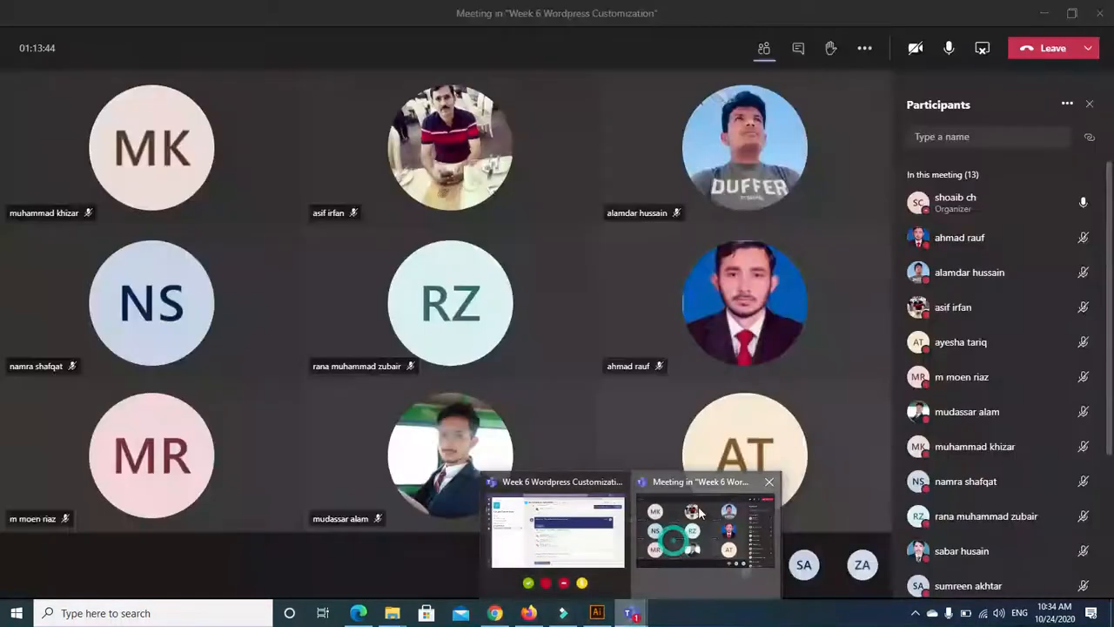
left_click(701, 513)
left_click(949, 46)
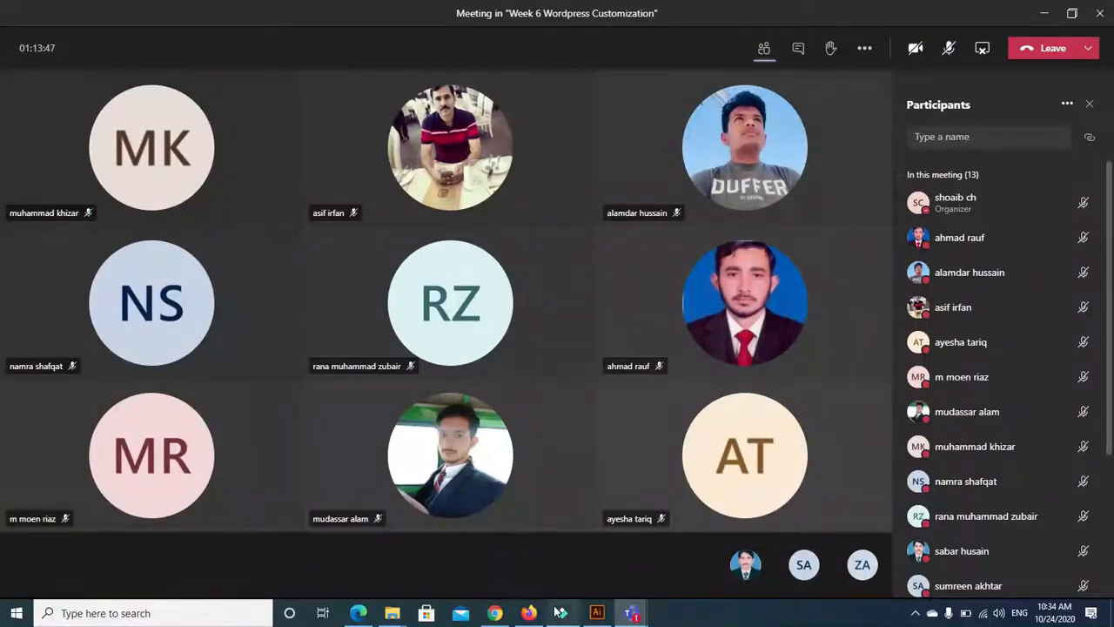
left_click(948, 47)
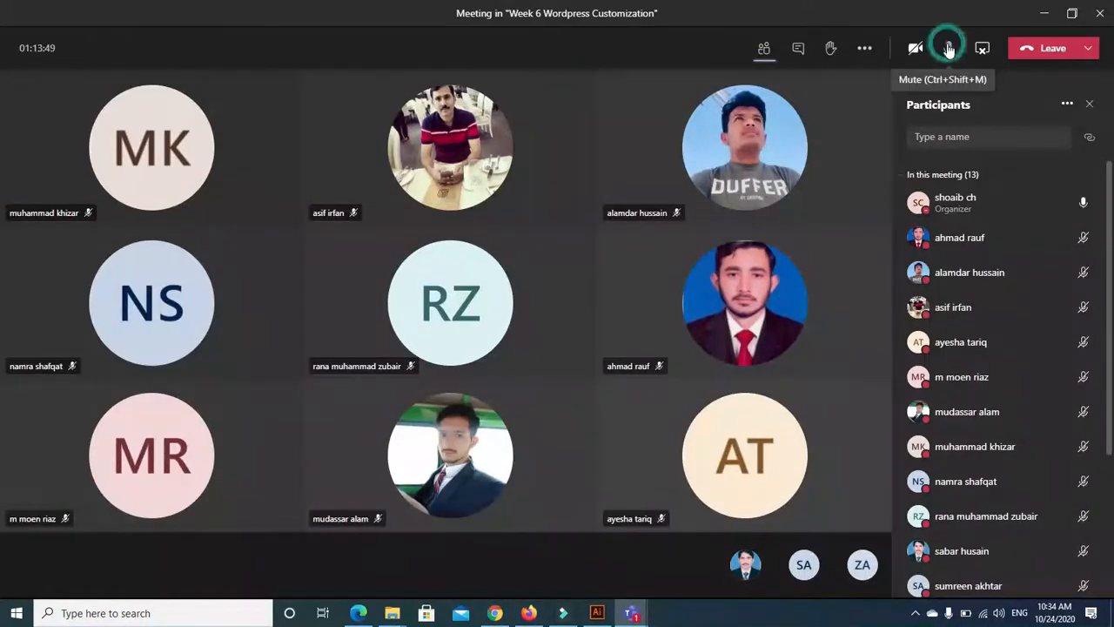
left_click(495, 613)
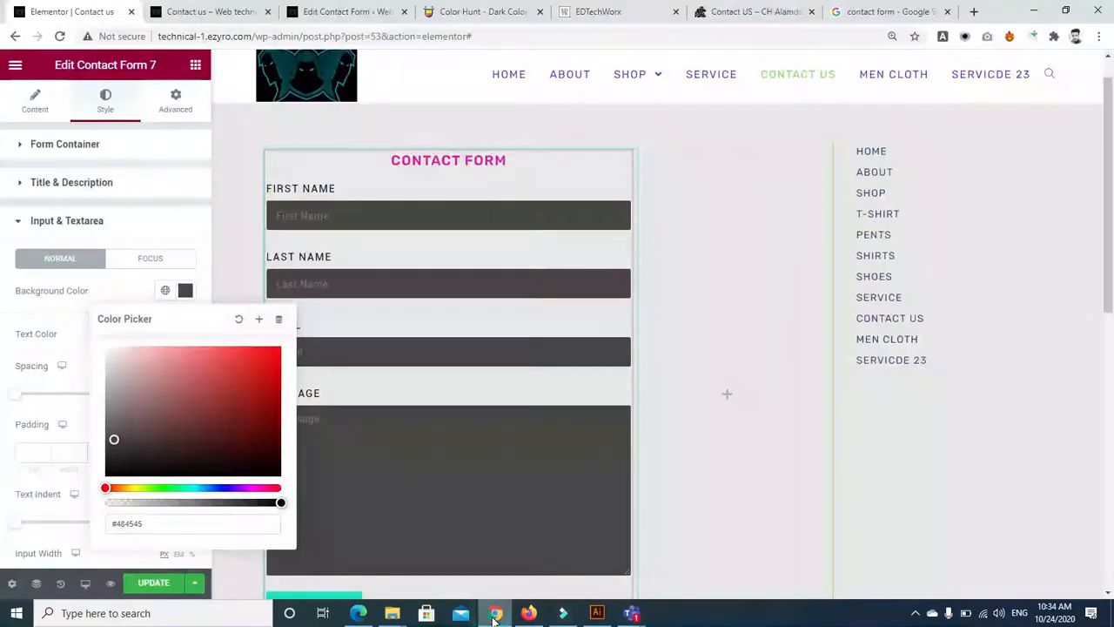
Darken the input and textarea background to a very dark brown and set the field text color to the global Accent color
left_click(104, 291)
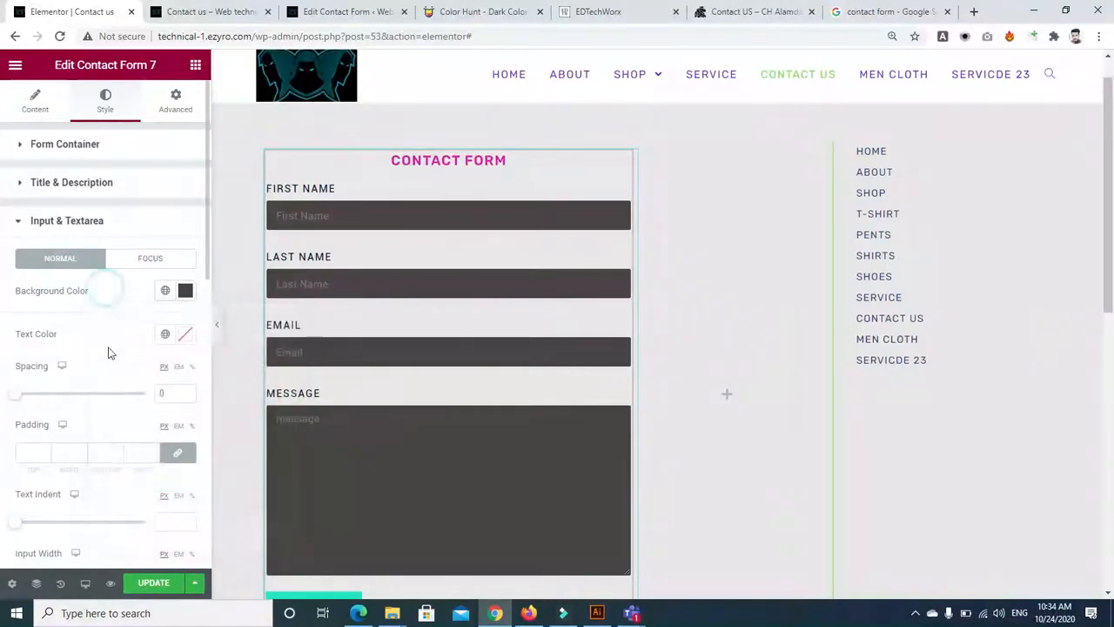
left_click(186, 290)
left_click(116, 444)
left_click_drag(116, 444, 125, 448)
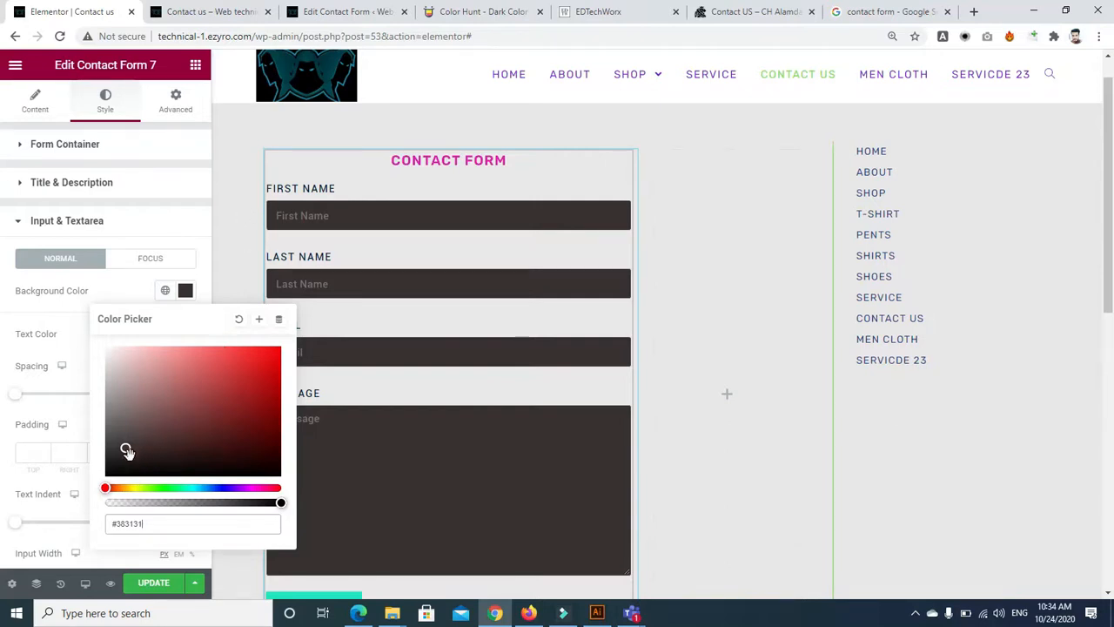
mouse_move(126, 450)
left_mouse_down()
mouse_move(149, 443)
mouse_move(130, 431)
mouse_move(129, 450)
left_mouse_up()
left_click(70, 332)
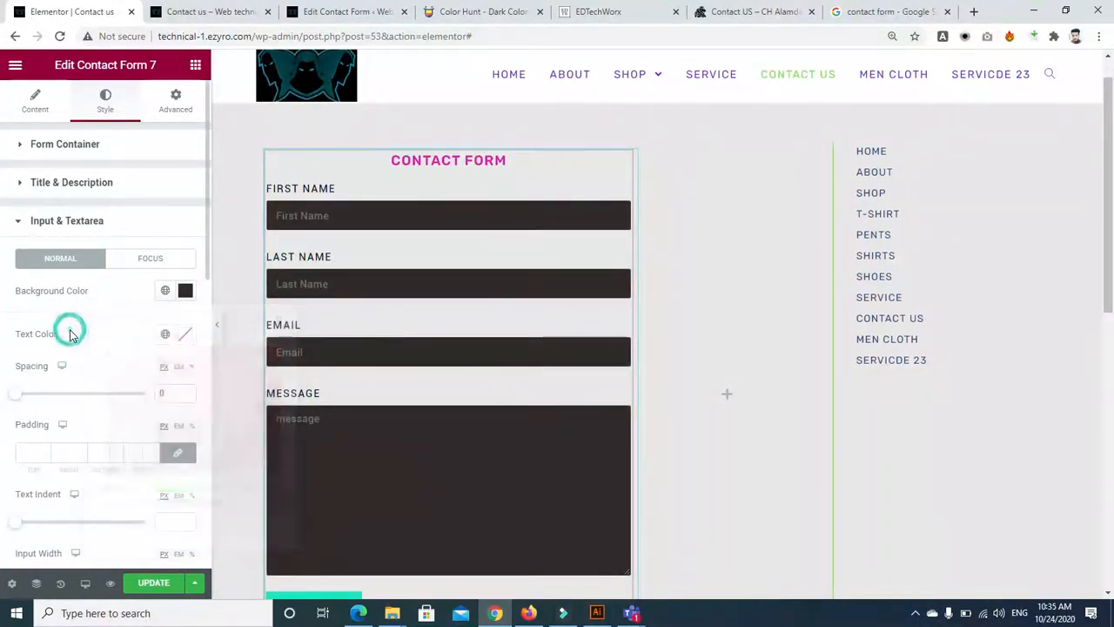
left_click(166, 334)
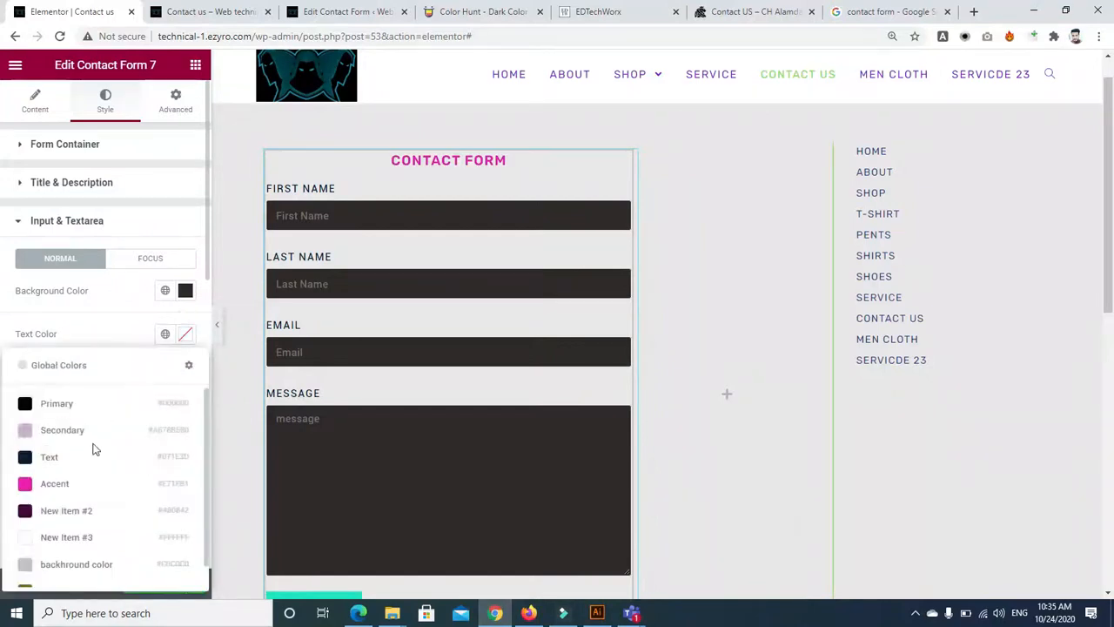
left_click(47, 473)
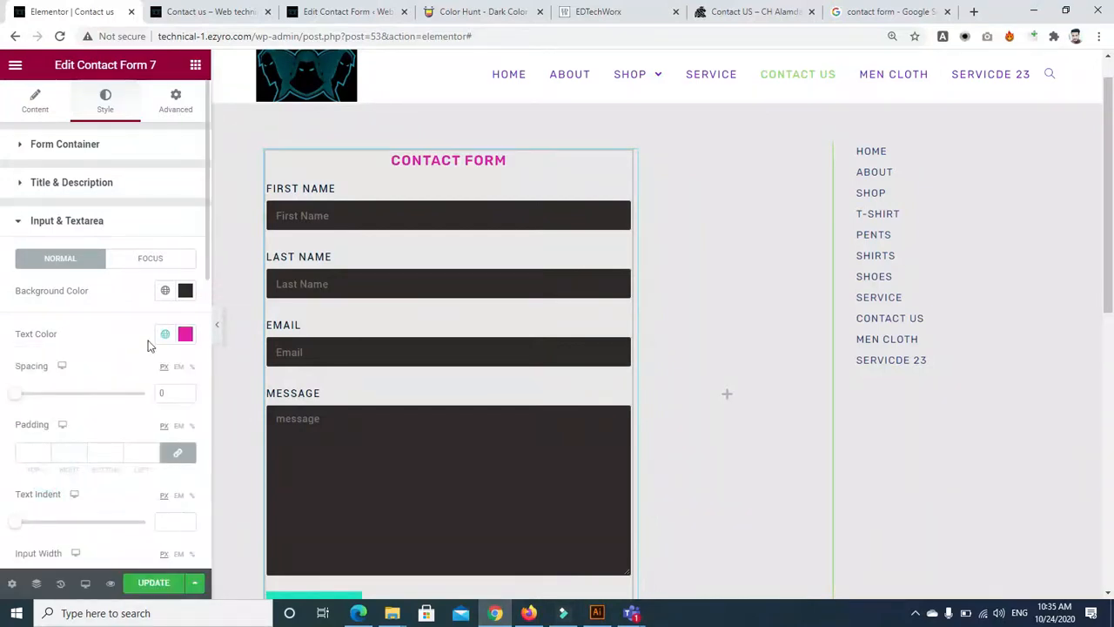
Enter sample text in the form's Last Name field to test the text color, and set the input spacing to 2 px
left_click(305, 286)
type("fjiefie")
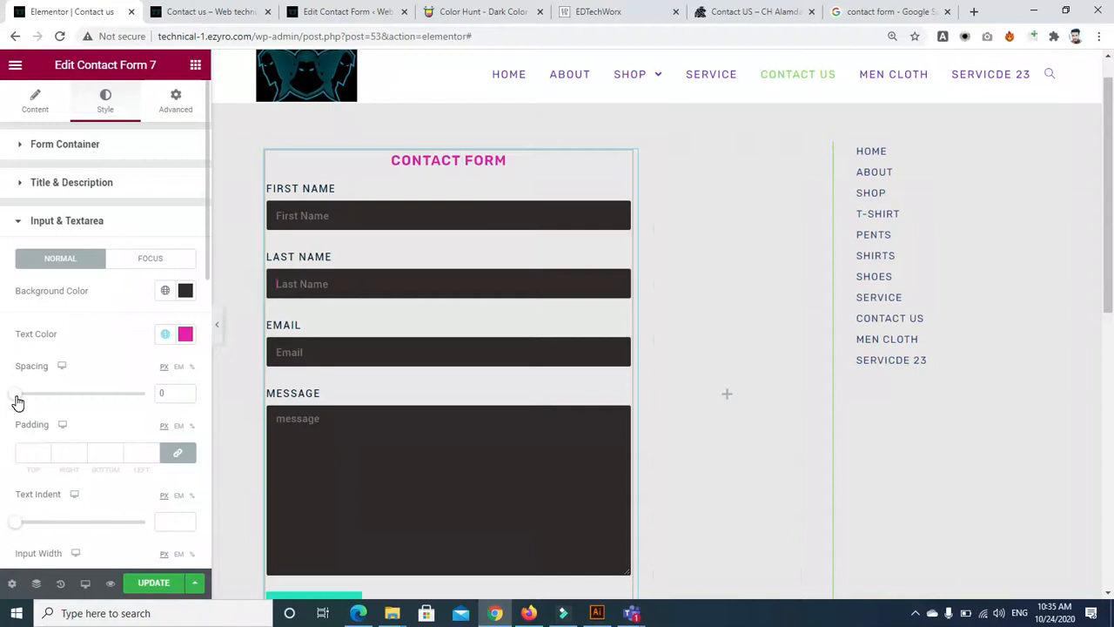
left_click_drag(18, 400, 31, 402)
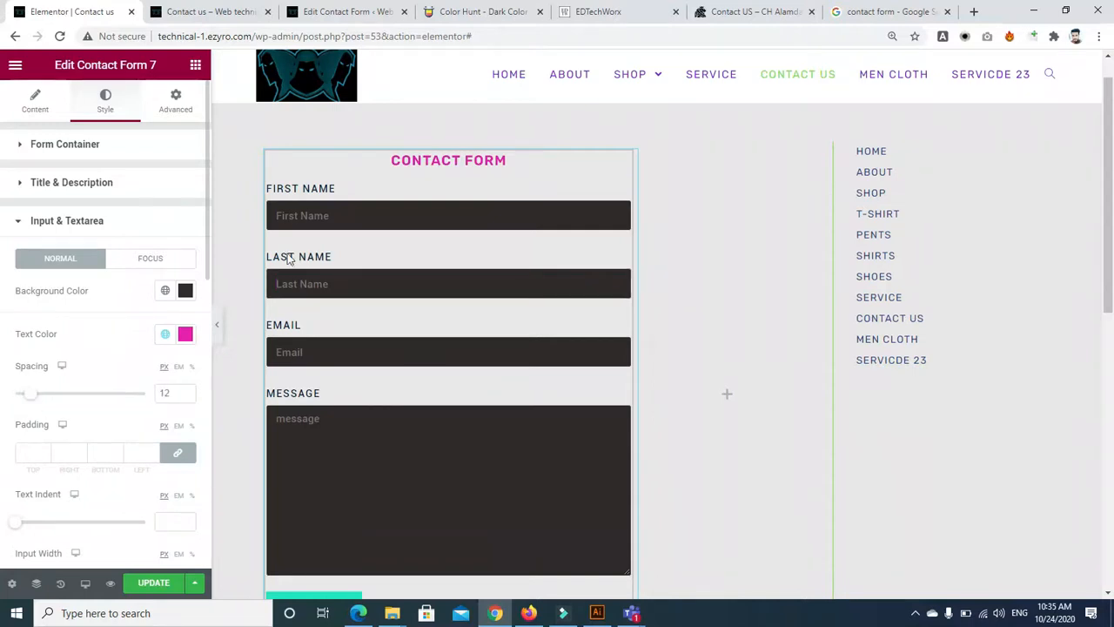
left_click(289, 284)
type("wrgui")
key("BackSpace")
key("BackSpace")
key("BackSpace")
left_click(19, 393)
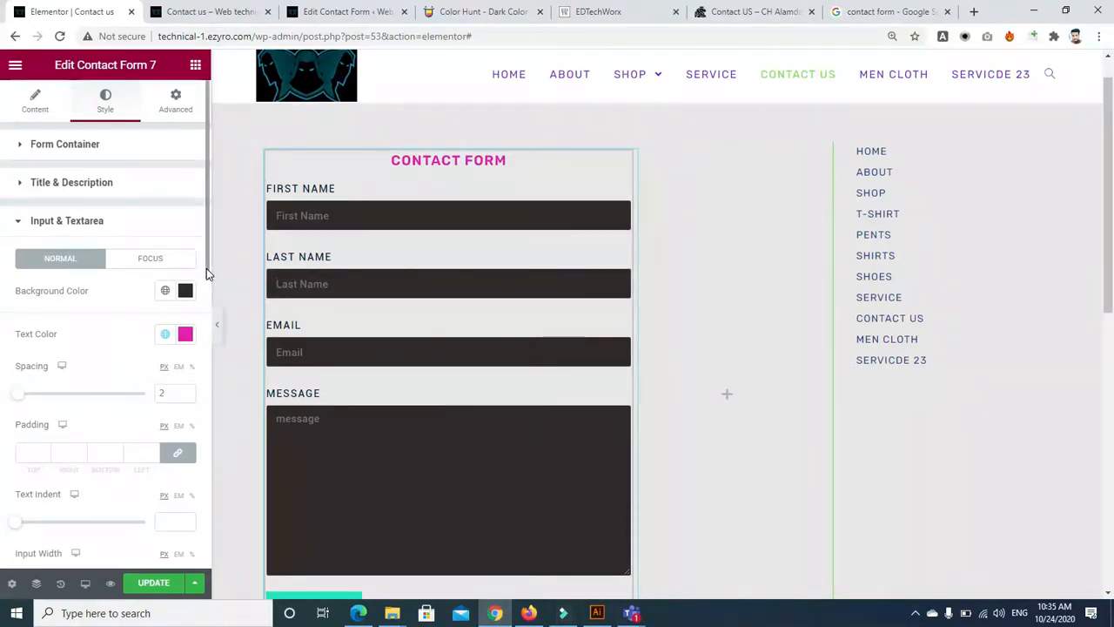
Set the text indent of the form's input and textarea fields to 3 px
scroll(207, 273, "down", 1)
left_click_drag(208, 309, 208, 315)
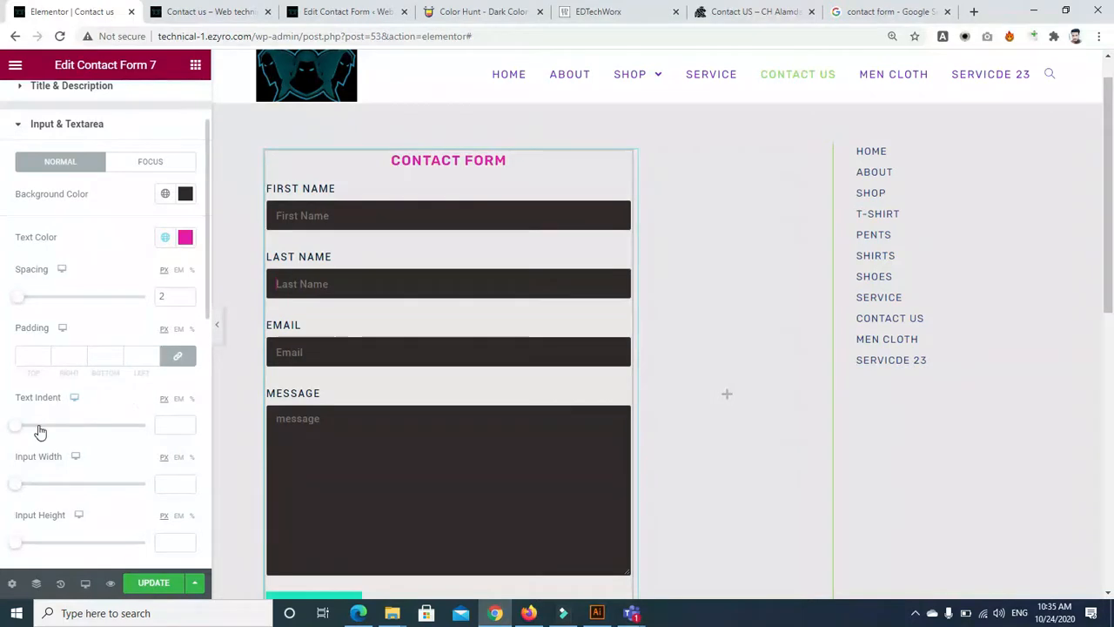
left_click_drag(15, 433, 105, 443)
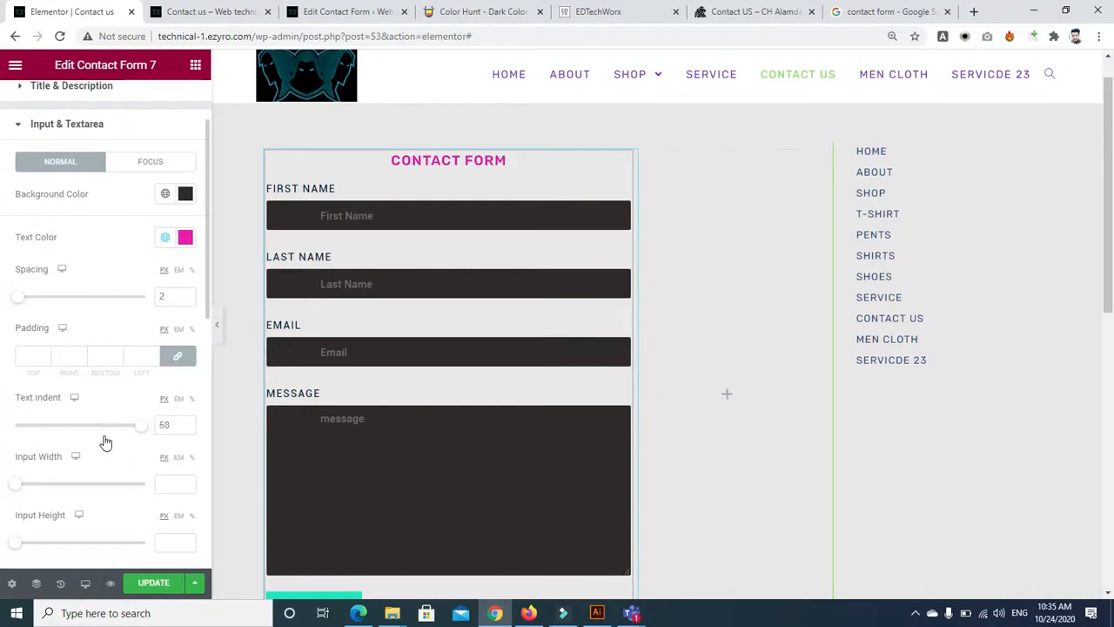
double_click(172, 425)
key("BackSpace")
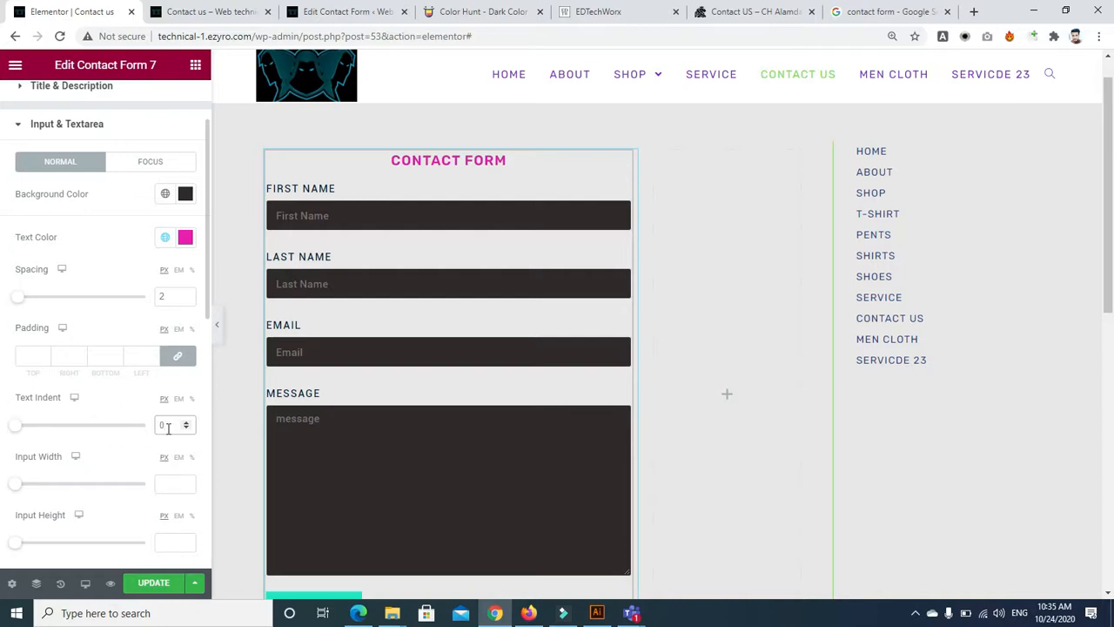
type("3")
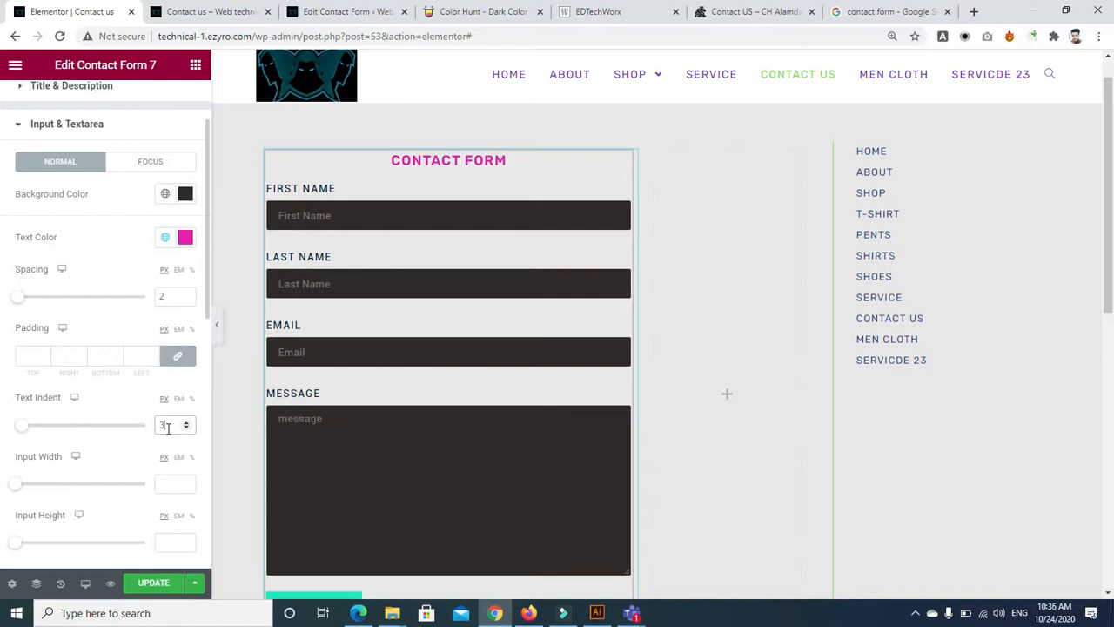
Set the width of the form's input fields to about 409 px
left_click_drag(206, 303, 203, 368)
left_click(14, 338)
left_click_drag(15, 338, 59, 341)
left_click_drag(207, 331, 208, 331)
left_click_drag(206, 350, 207, 368)
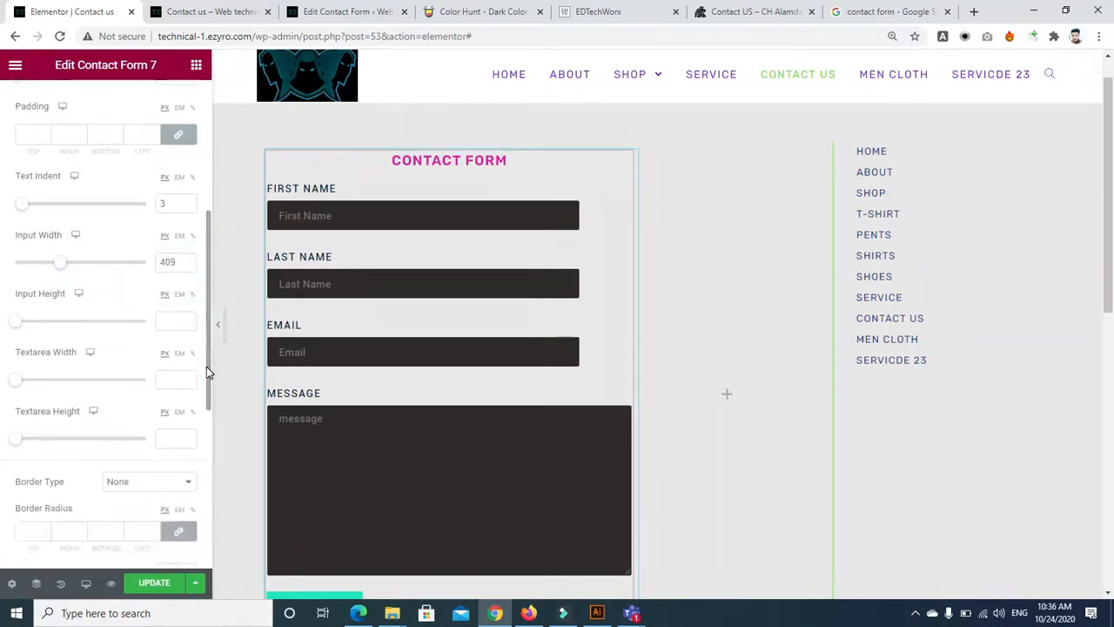
Set the height of the form's input fields to 45 px
left_click_drag(16, 323, 20, 325)
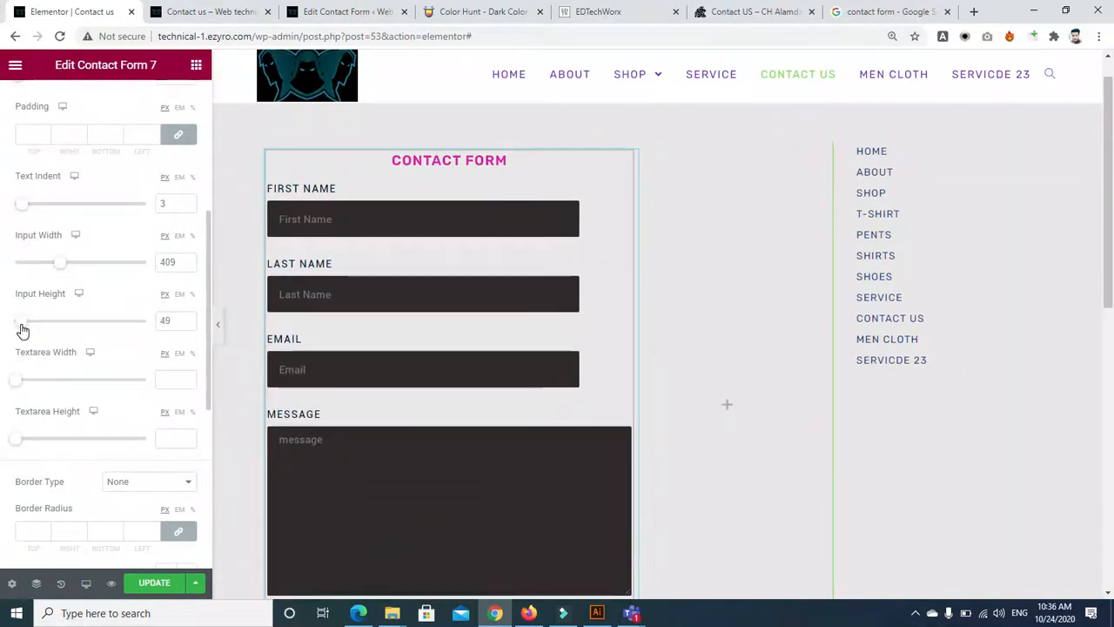
double_click(168, 319)
key("BackSpace")
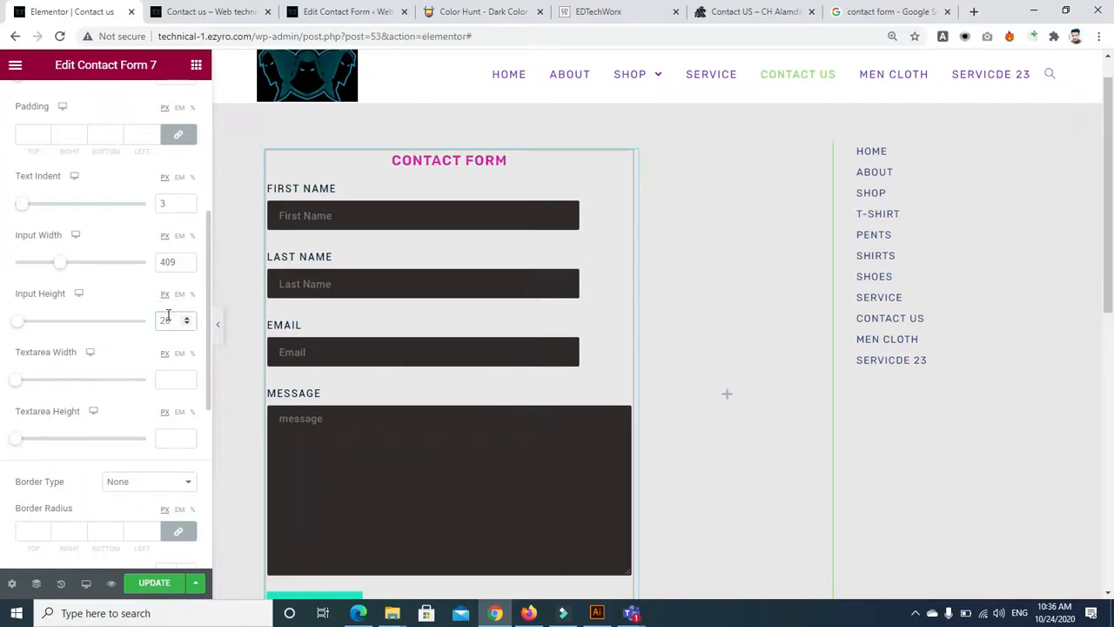
left_click(117, 295)
left_click(169, 313)
type("50")
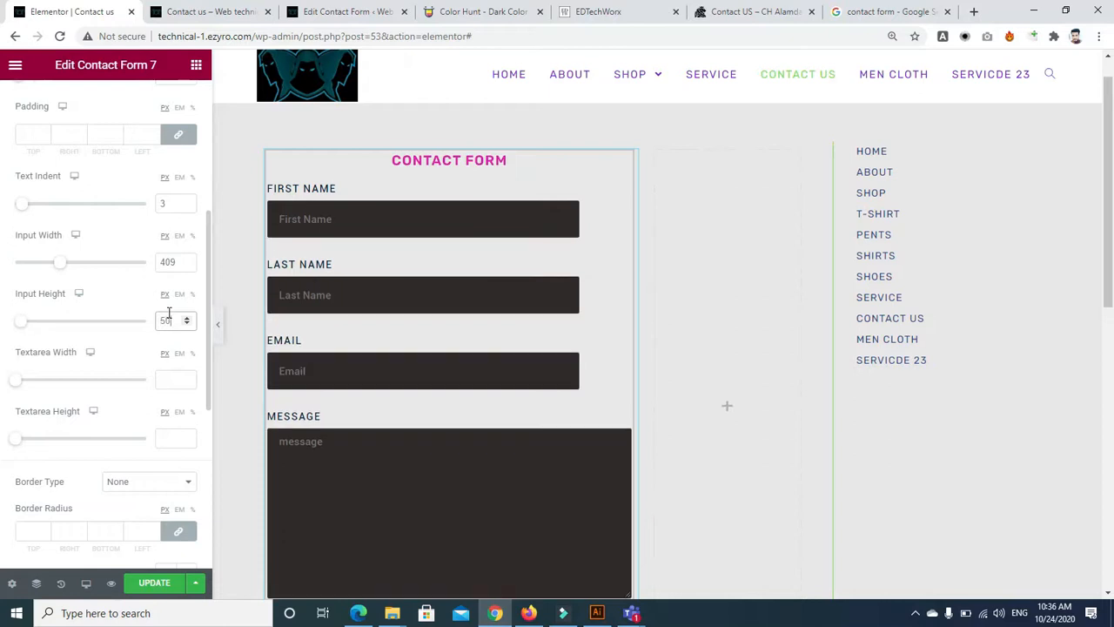
key("BackSpace")
key("BackSpace")
type("4")
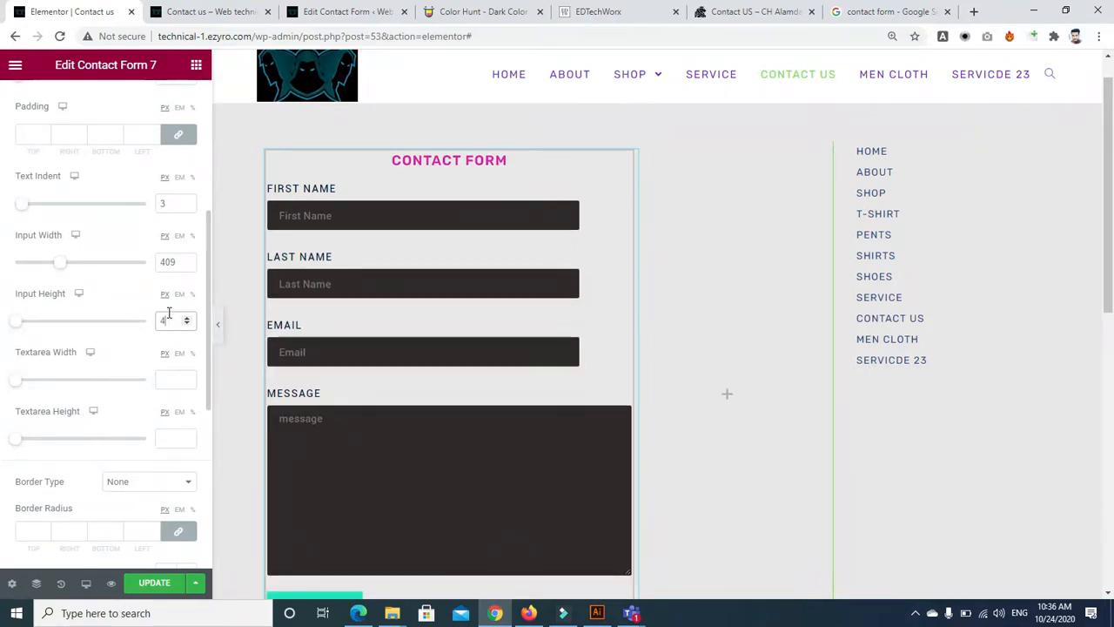
type("5")
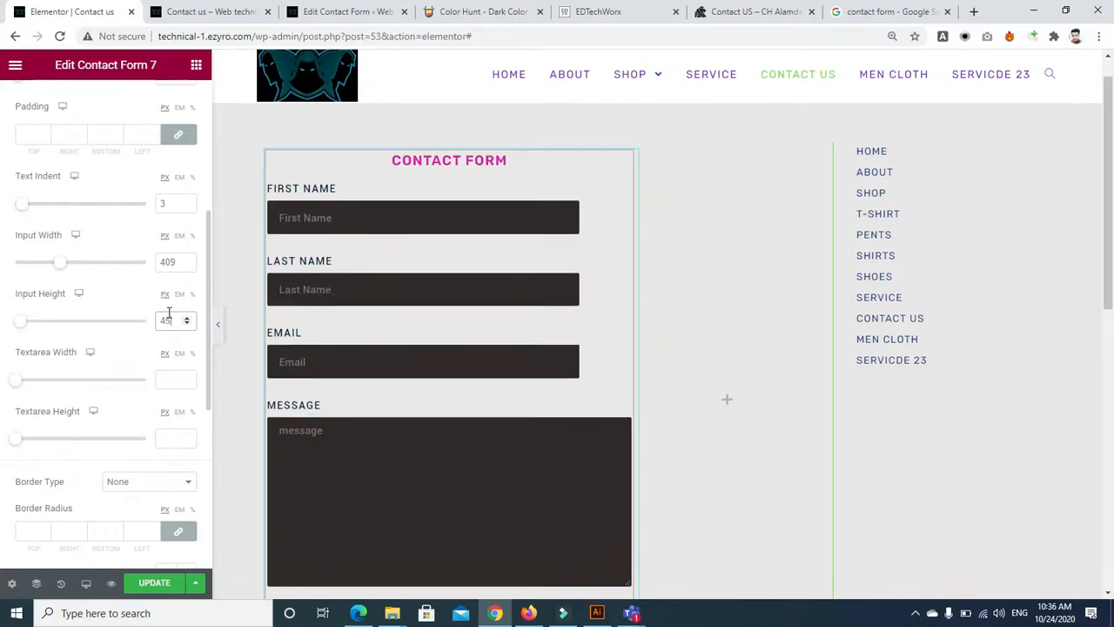
Set the message textarea's width to 409 px and its height to about 77 px
left_click_drag(16, 384, 59, 394)
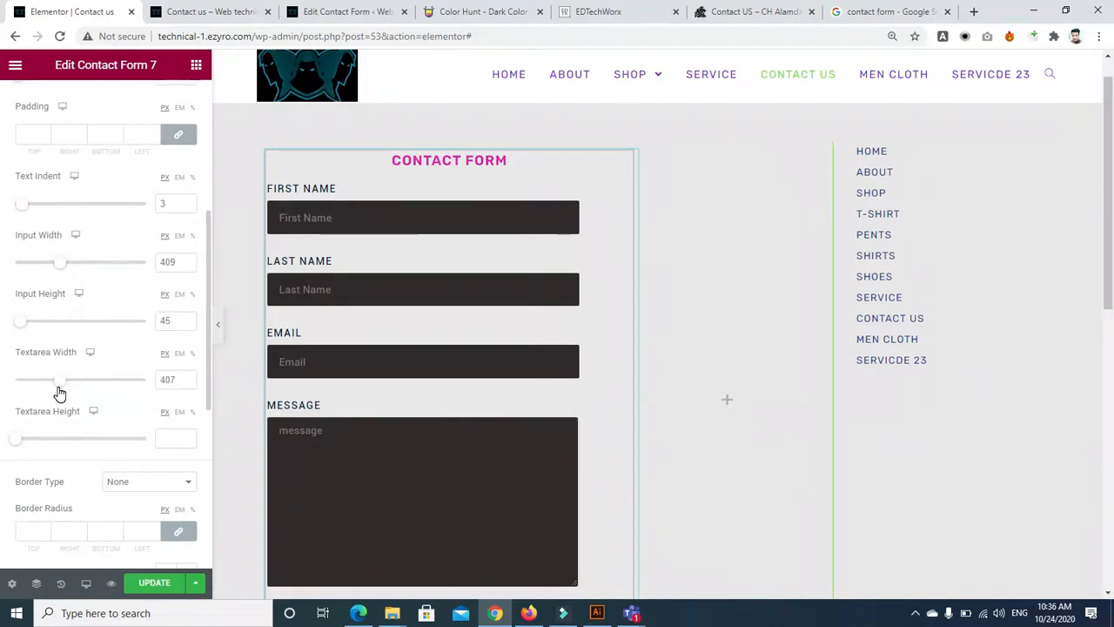
double_click(172, 378)
type("40")
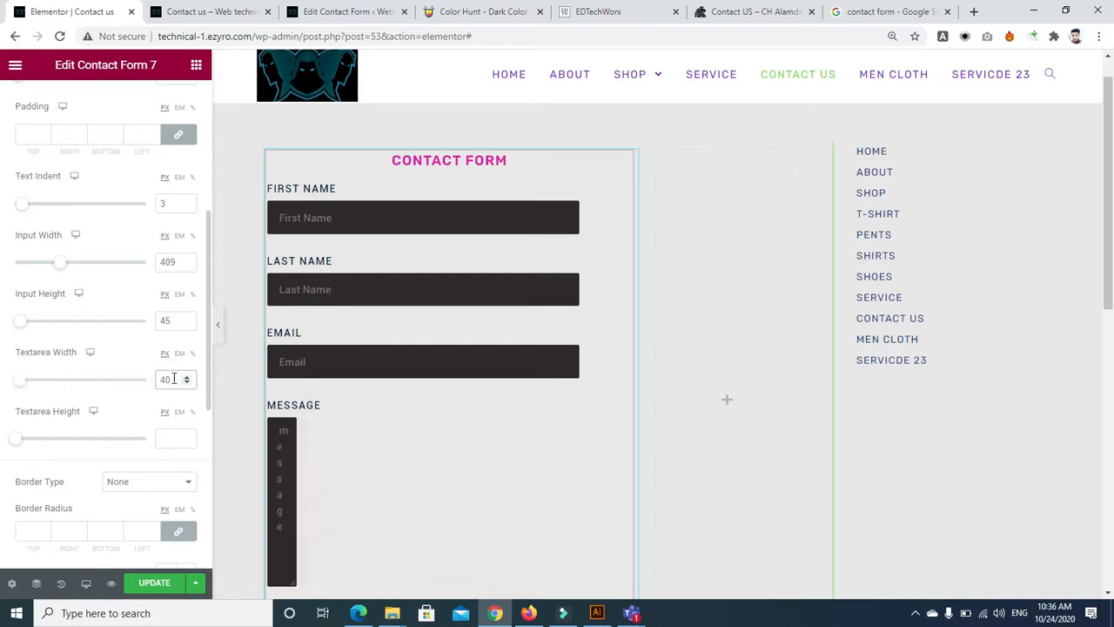
type("9")
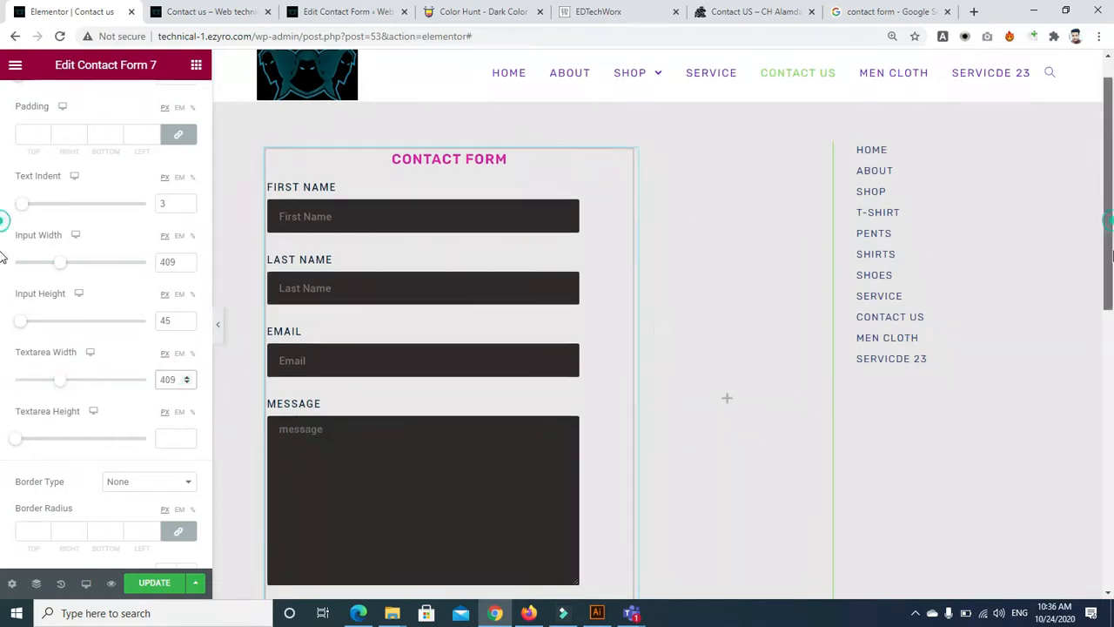
left_click_drag(1111, 227, 1112, 267)
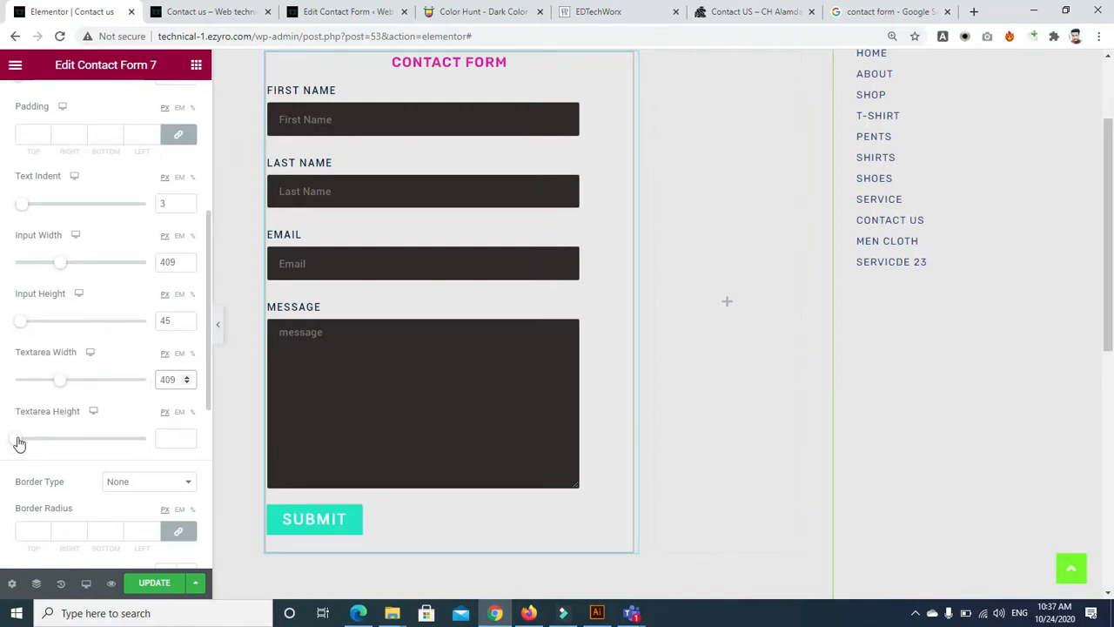
left_click_drag(16, 445, 26, 445)
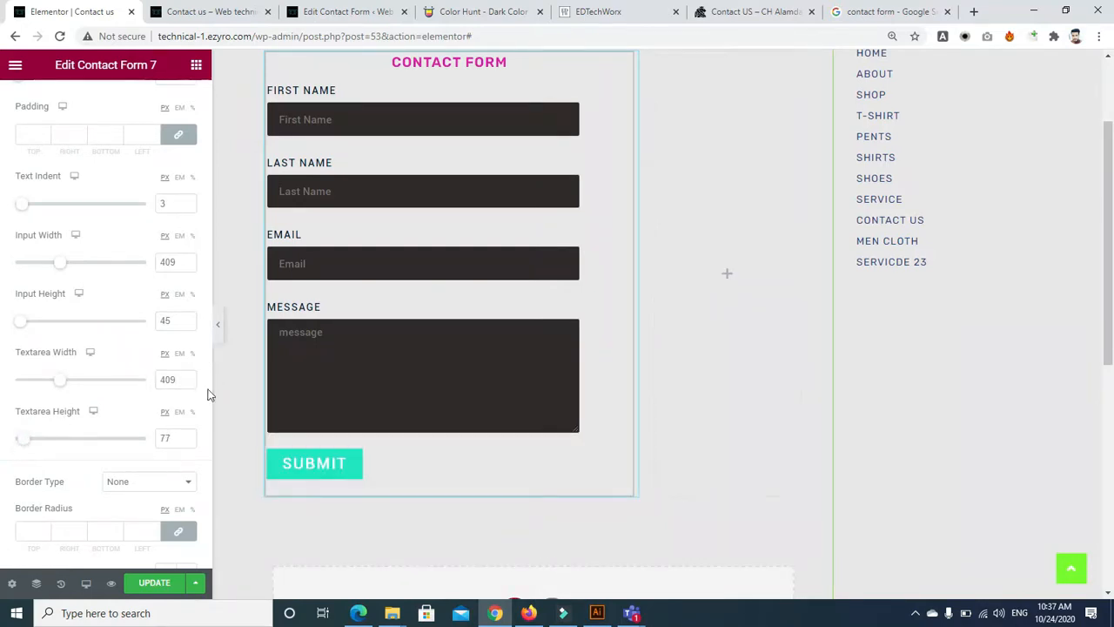
Try the Solid border type on the input and textarea fields, and set it back to None
scroll(203, 460, "down", 2)
left_click(129, 321)
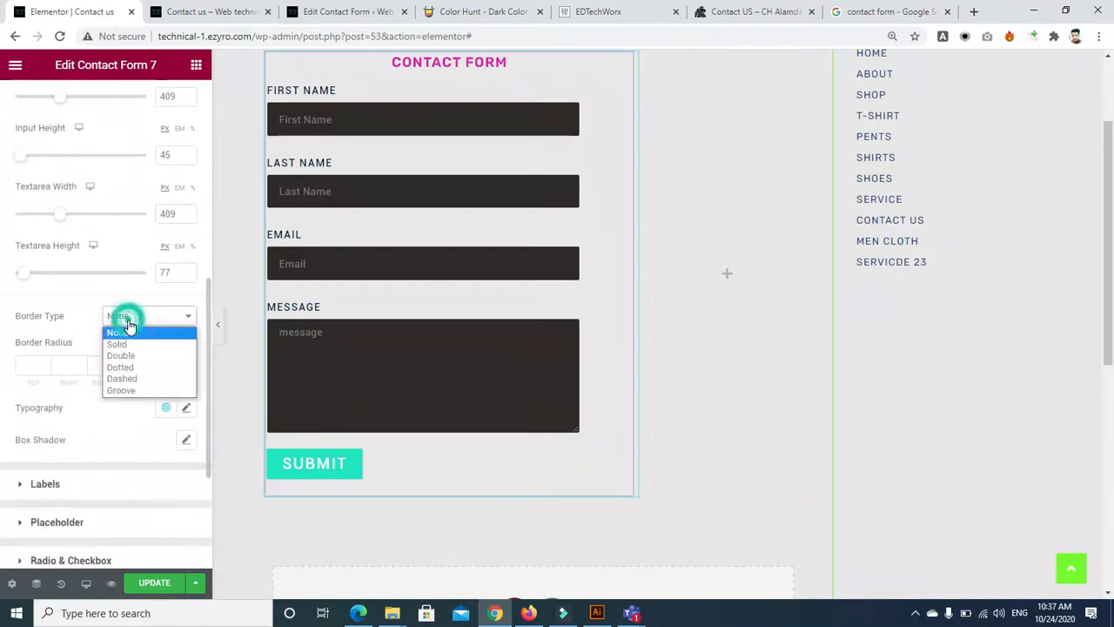
left_click(127, 345)
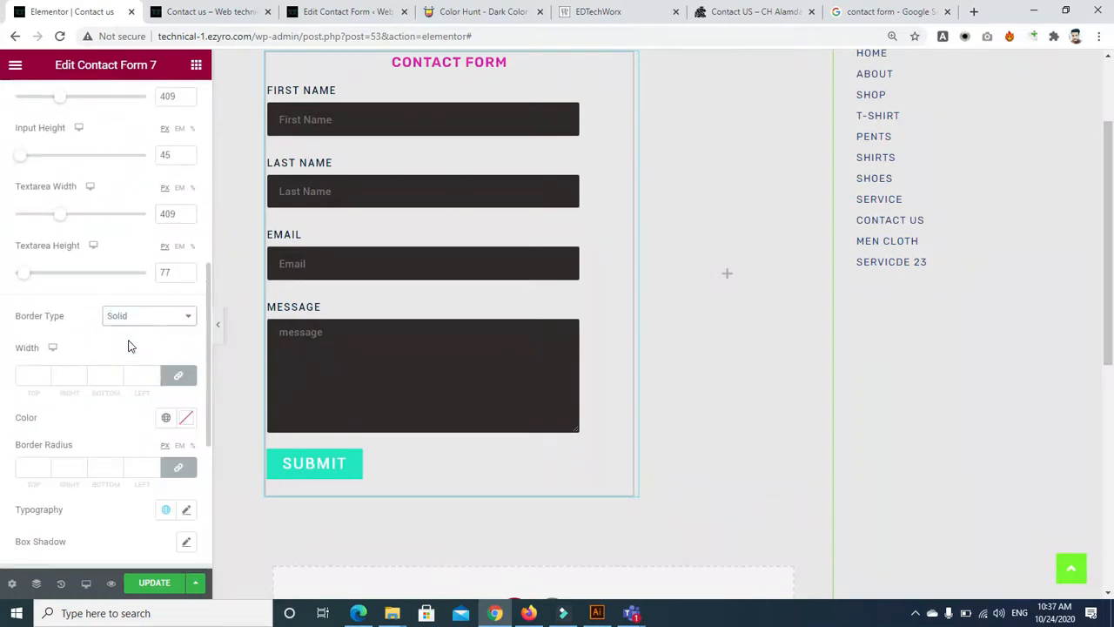
left_click(136, 316)
left_click(140, 333)
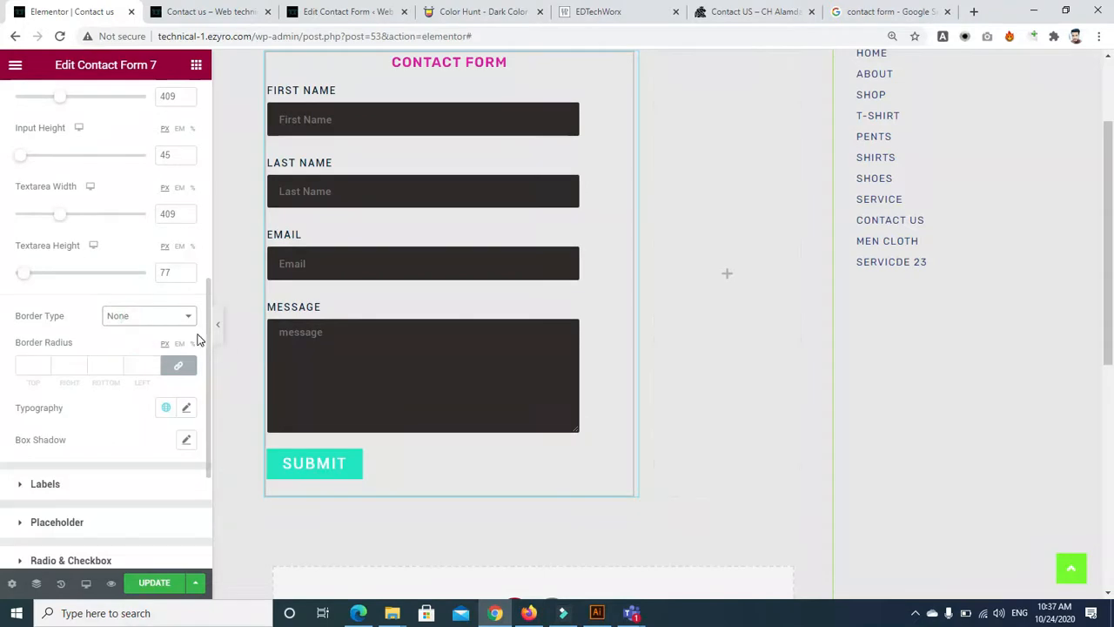
Round all corners of the input and textarea fields with a border radius of 5 px
left_click_drag(208, 334, 208, 345)
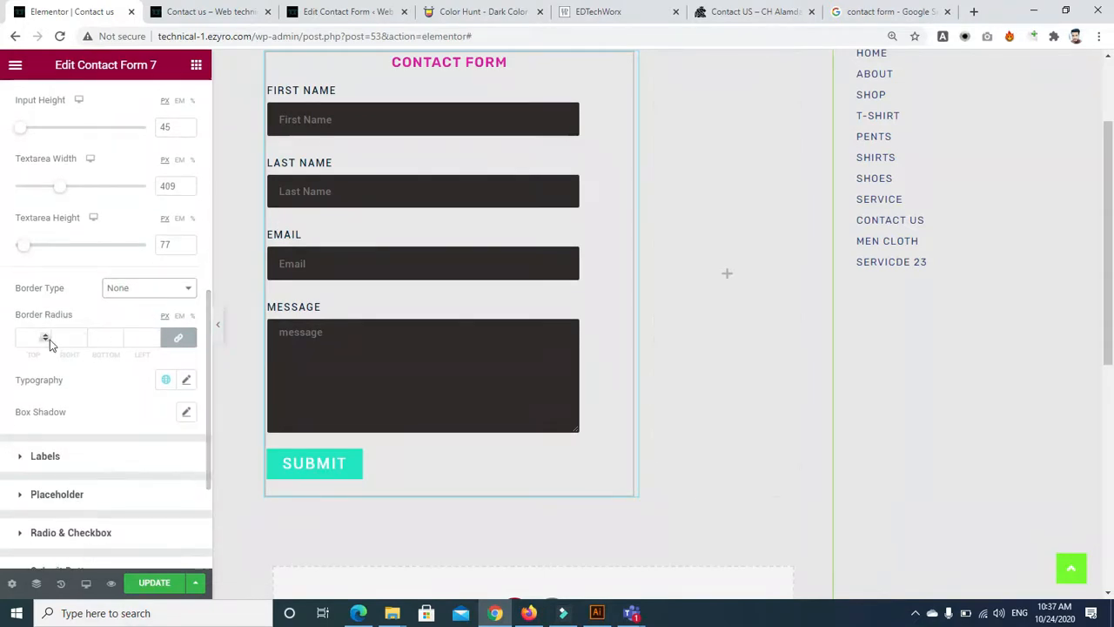
left_click(47, 338)
type("2")
left_click(47, 335)
left_click(47, 335)
left_click(47, 335)
left_click(47, 335)
left_click(47, 335)
left_click(47, 335)
left_click(47, 335)
left_click(47, 335)
left_click(46, 341)
left_click(47, 341)
left_click(46, 340)
left_click(46, 340)
left_click(46, 341)
left_click(46, 341)
left_click(46, 340)
left_click(46, 340)
left_click(46, 340)
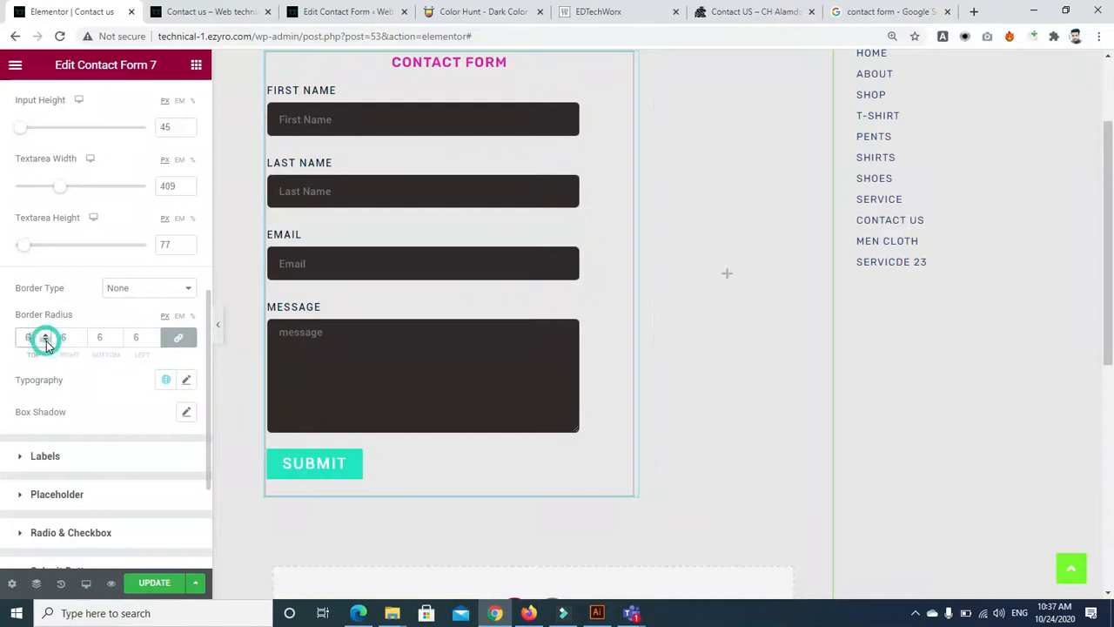
left_click(46, 340)
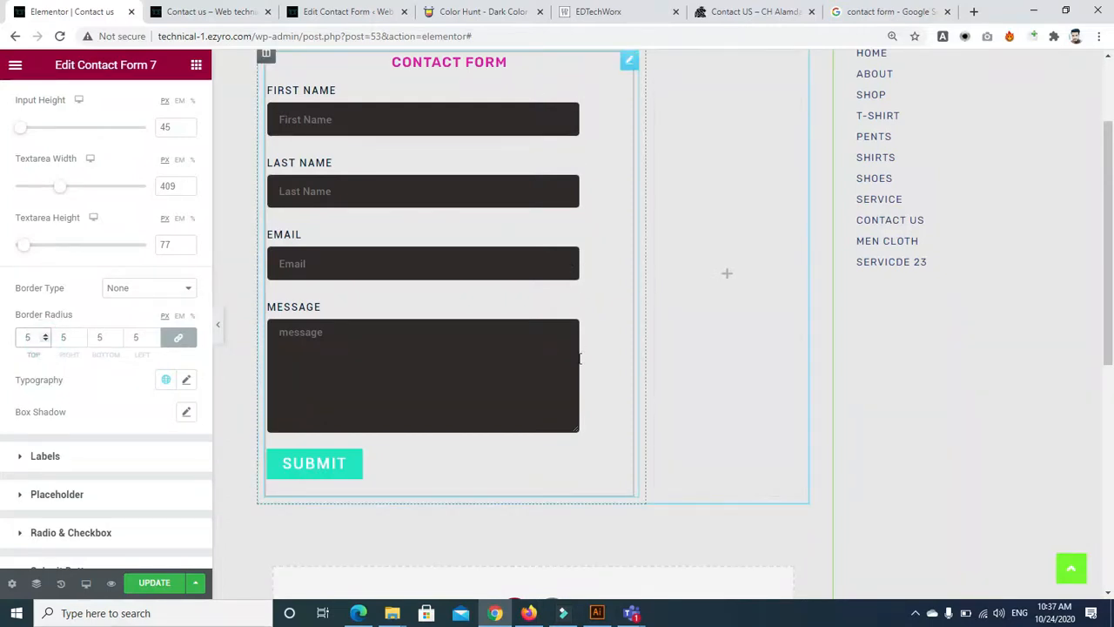
Try global typography presets on the input and textarea fields, and apply the one with mixed-case text
left_click(167, 380)
left_click(51, 447)
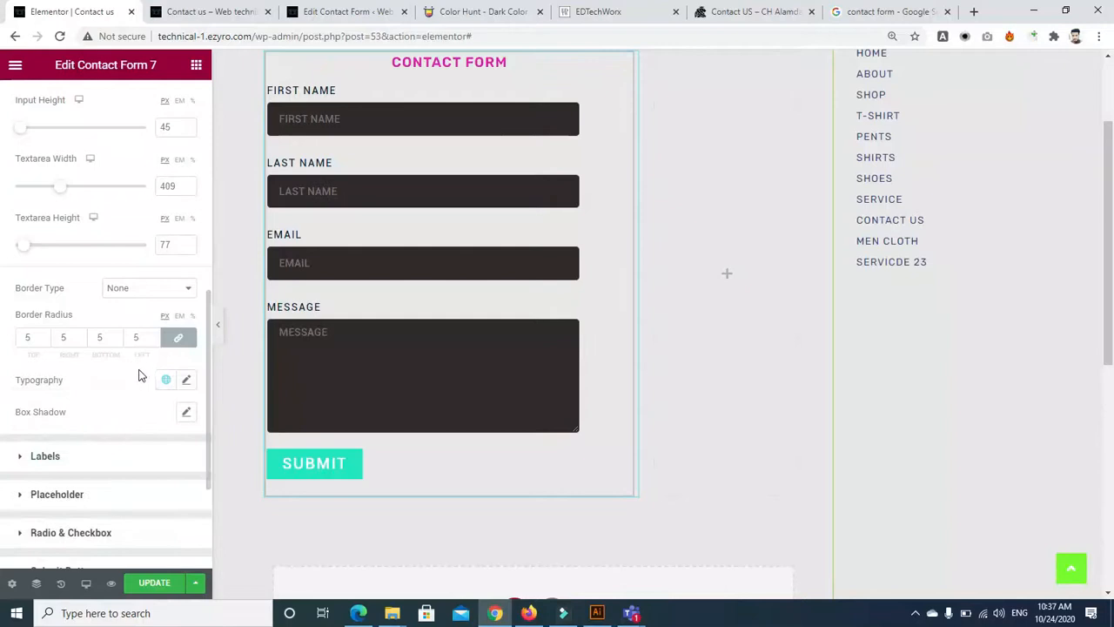
left_click(165, 379)
left_click(70, 463)
left_click(164, 380)
left_click(126, 370)
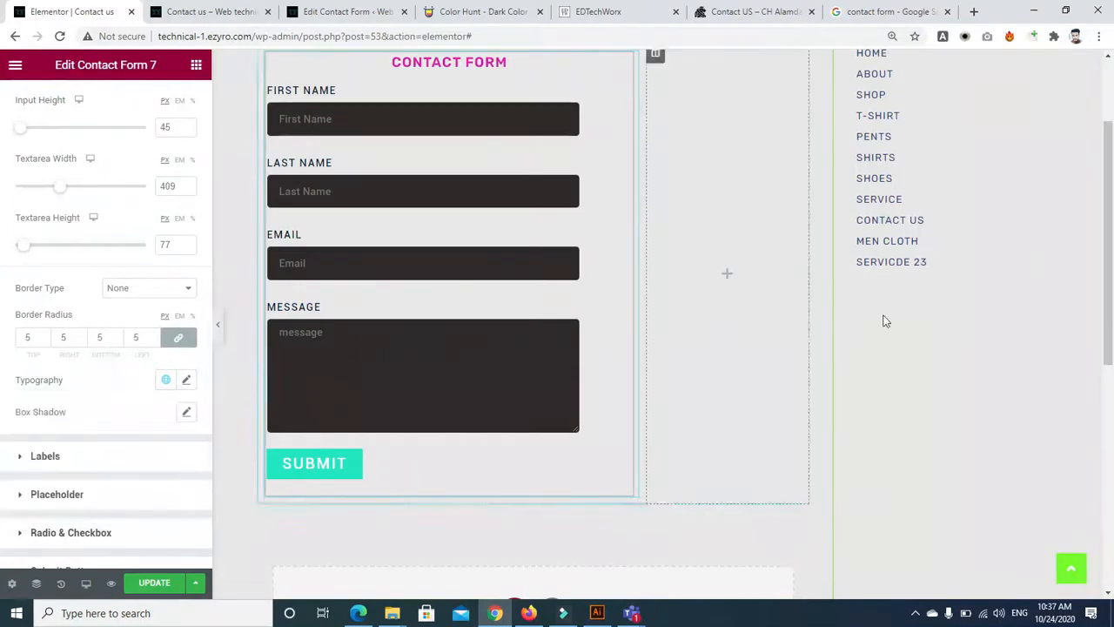
Set the text color of the form's labels to the green global color
left_click_drag(1109, 252, 1111, 293)
left_click(20, 453)
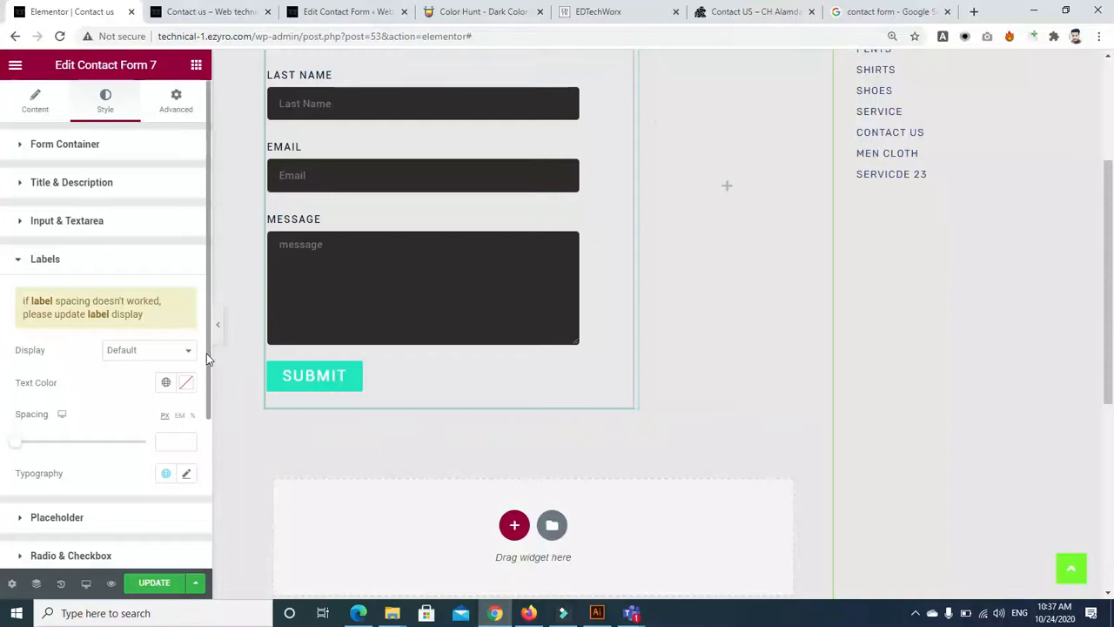
scroll(205, 361, "down", 1)
left_click(185, 318)
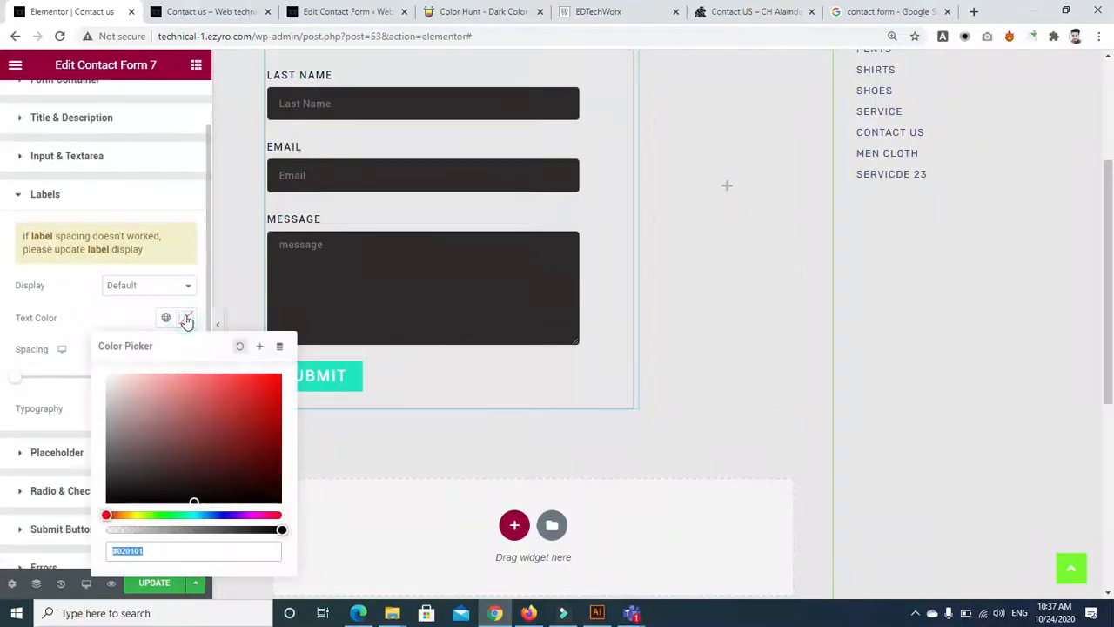
left_click(163, 319)
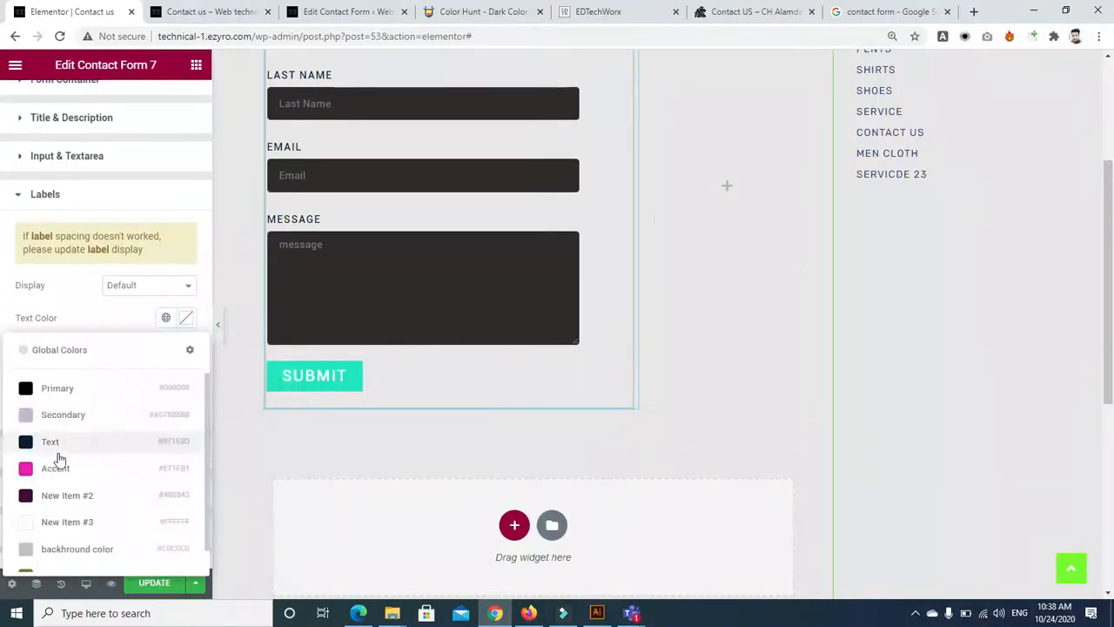
left_click(60, 498)
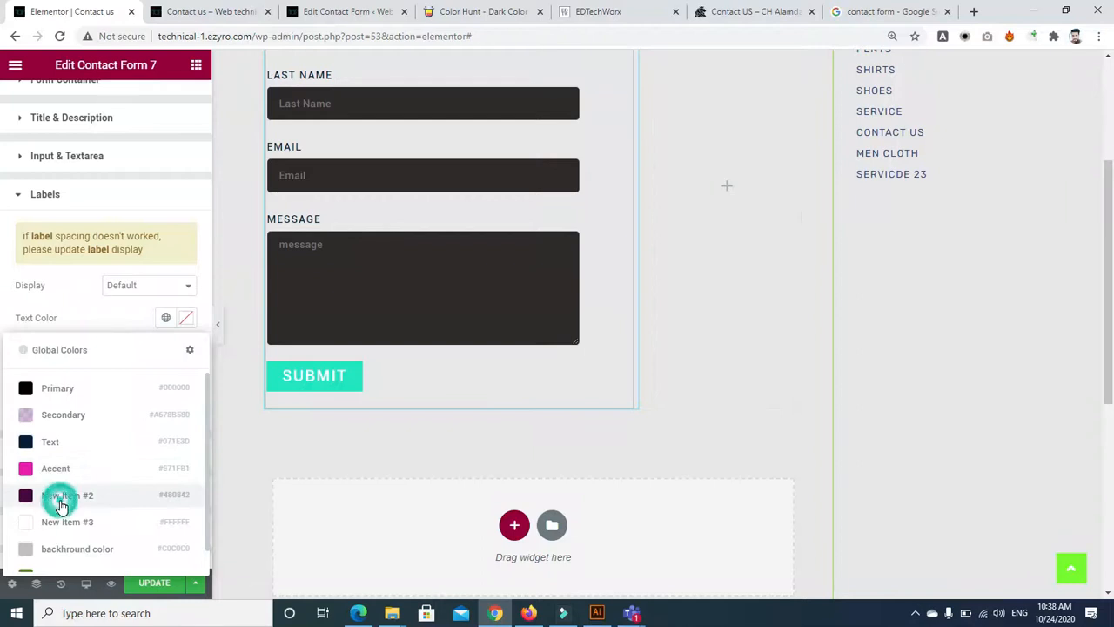
left_click(165, 317)
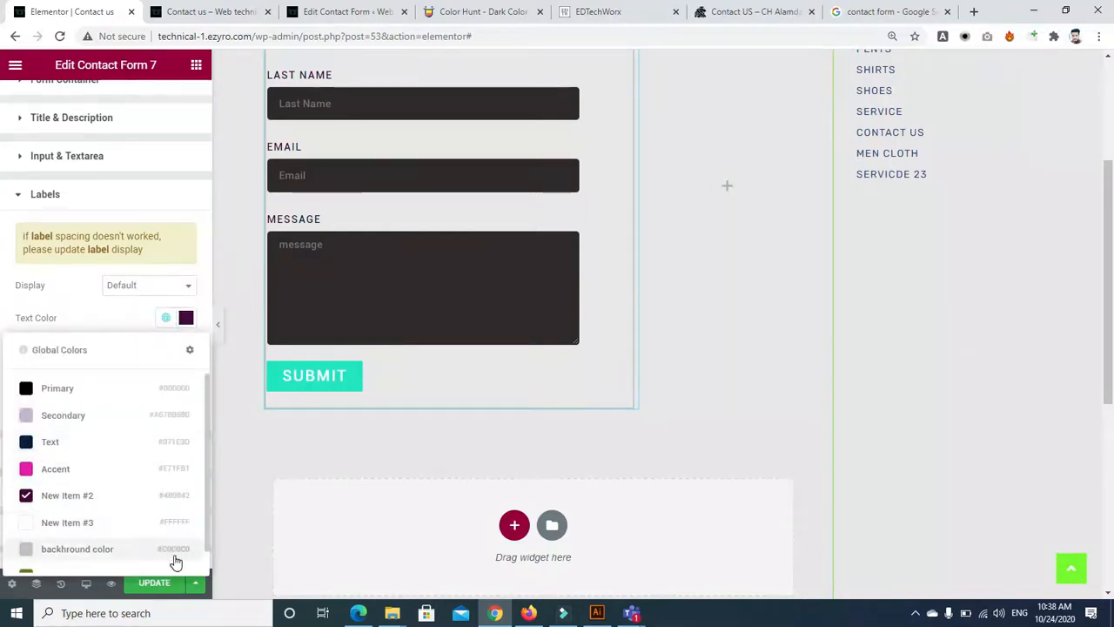
left_click(38, 571)
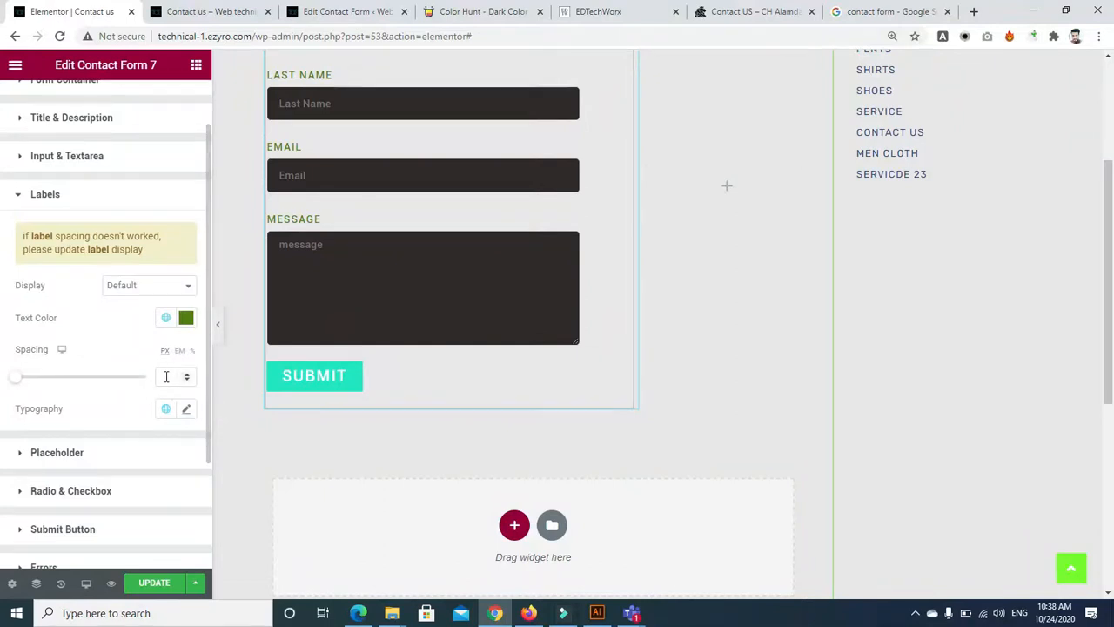
mouse_move(14, 379)
left_mouse_down()
mouse_move(48, 380)
mouse_move(14, 379)
left_mouse_up()
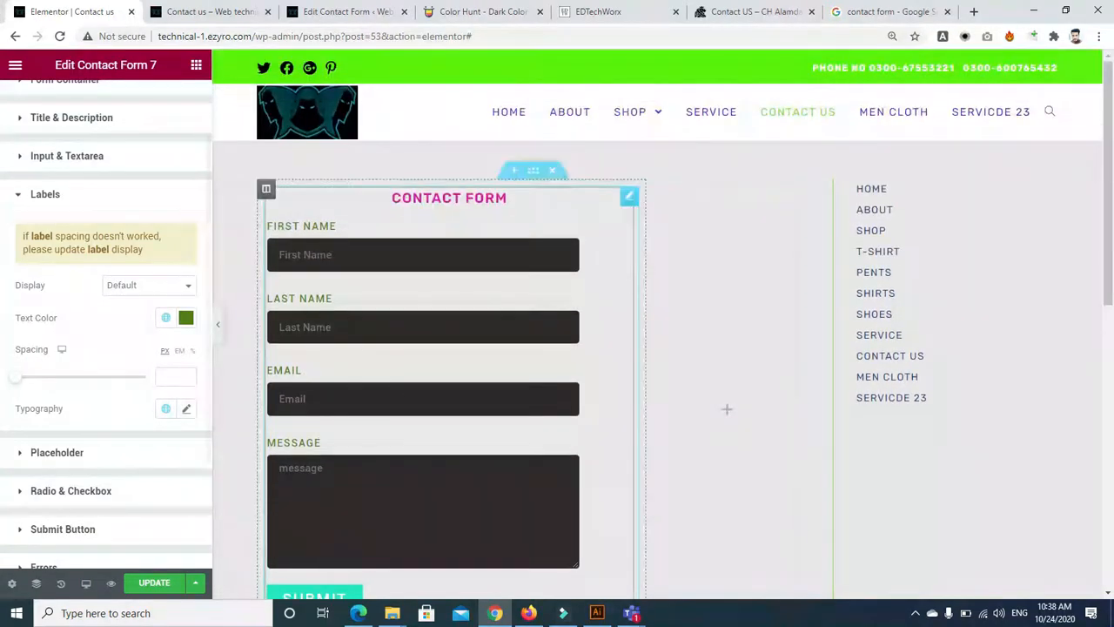
Try white (#FFFFFF) as the text color of the form's placeholders
left_click(20, 457)
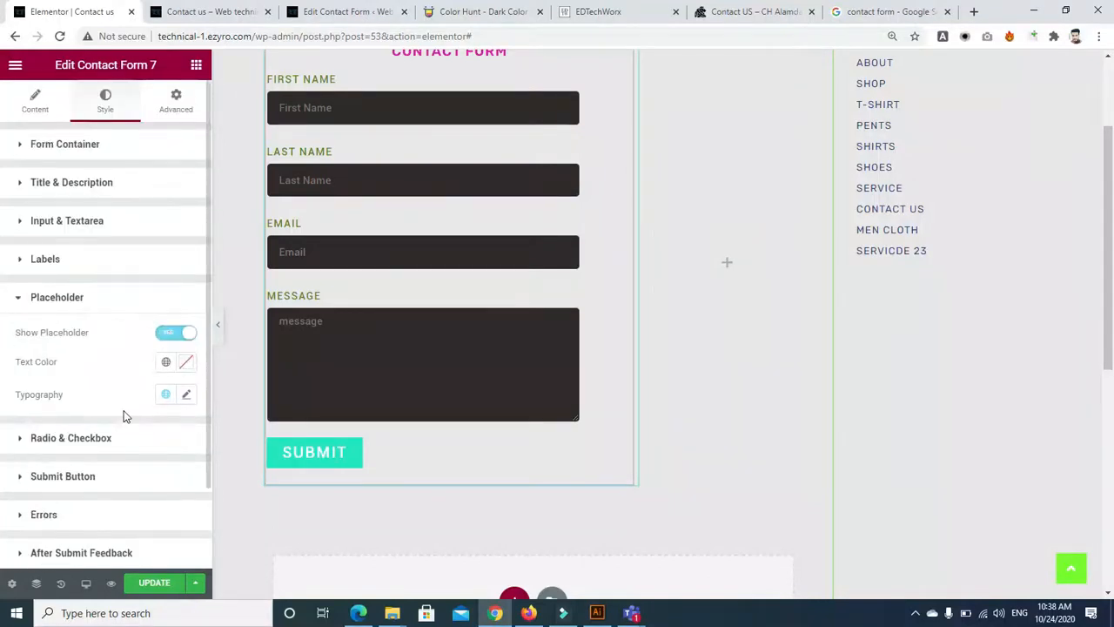
left_click(187, 364)
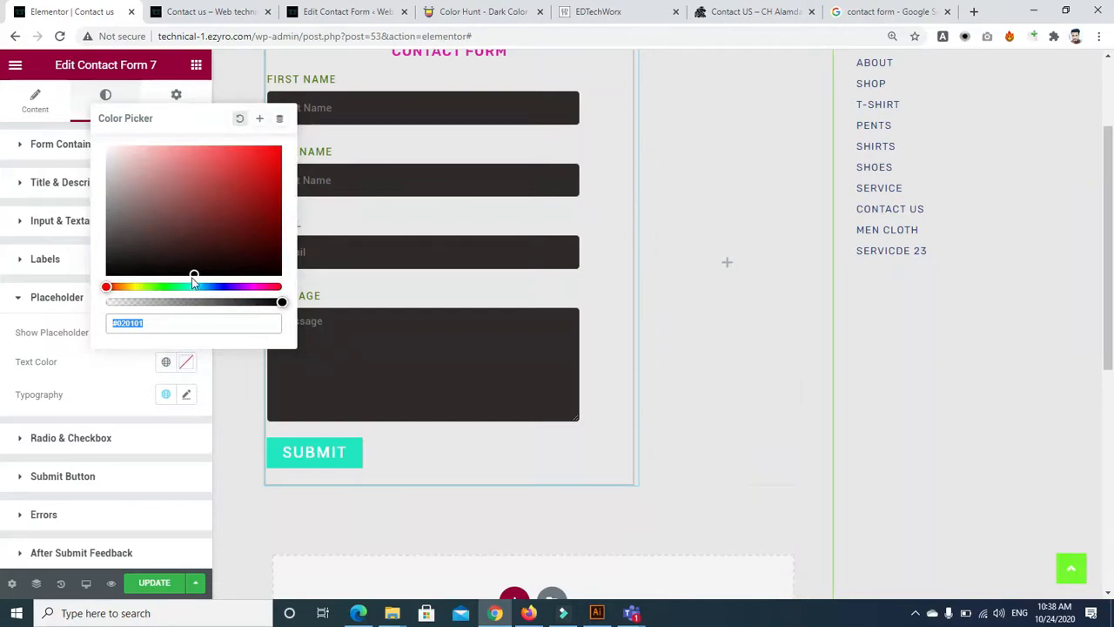
left_click(191, 239)
mouse_move(199, 188)
left_mouse_down()
mouse_move(161, 157)
mouse_move(85, 126)
left_mouse_up()
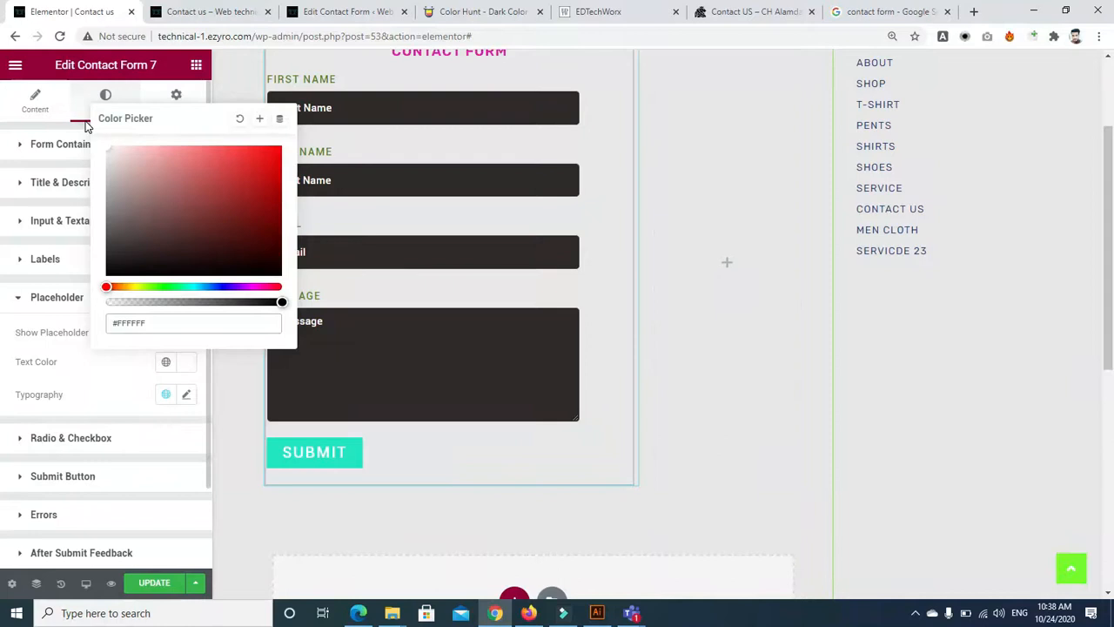
left_click(114, 368)
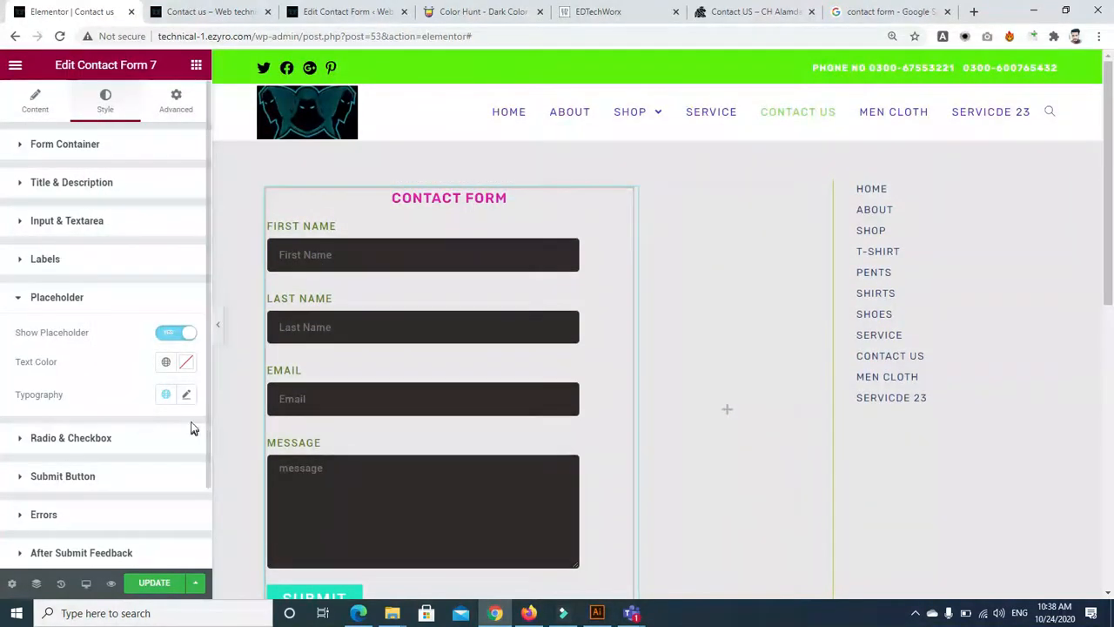
Check the global font presets available for the placeholders and the Radio & Checkbox style options
left_click(165, 394)
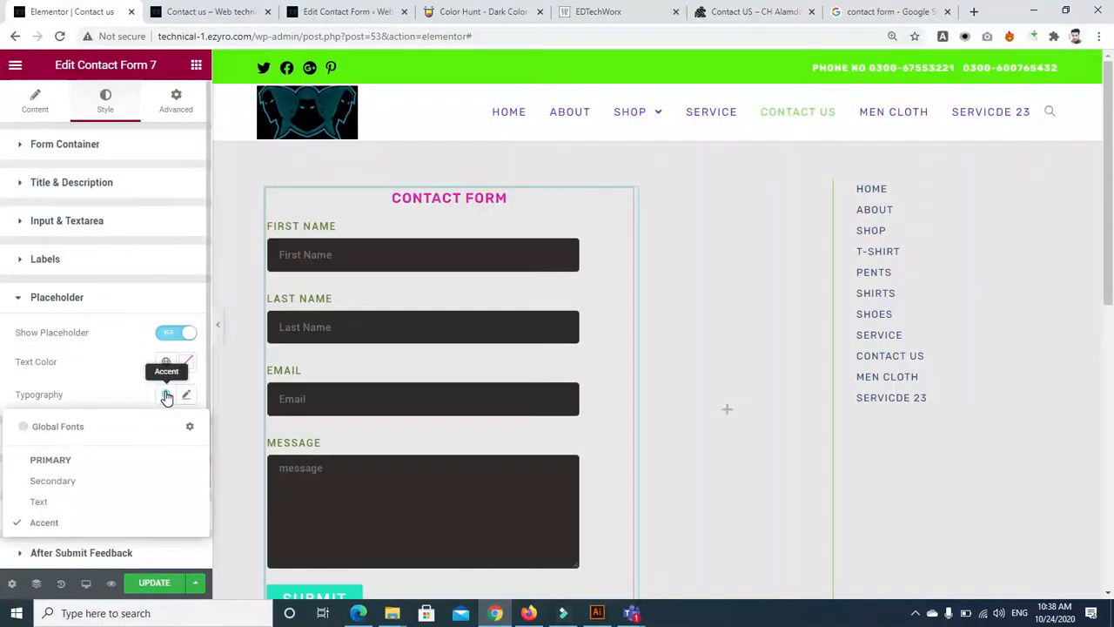
left_click(167, 396)
scroll(202, 424, "down", 1)
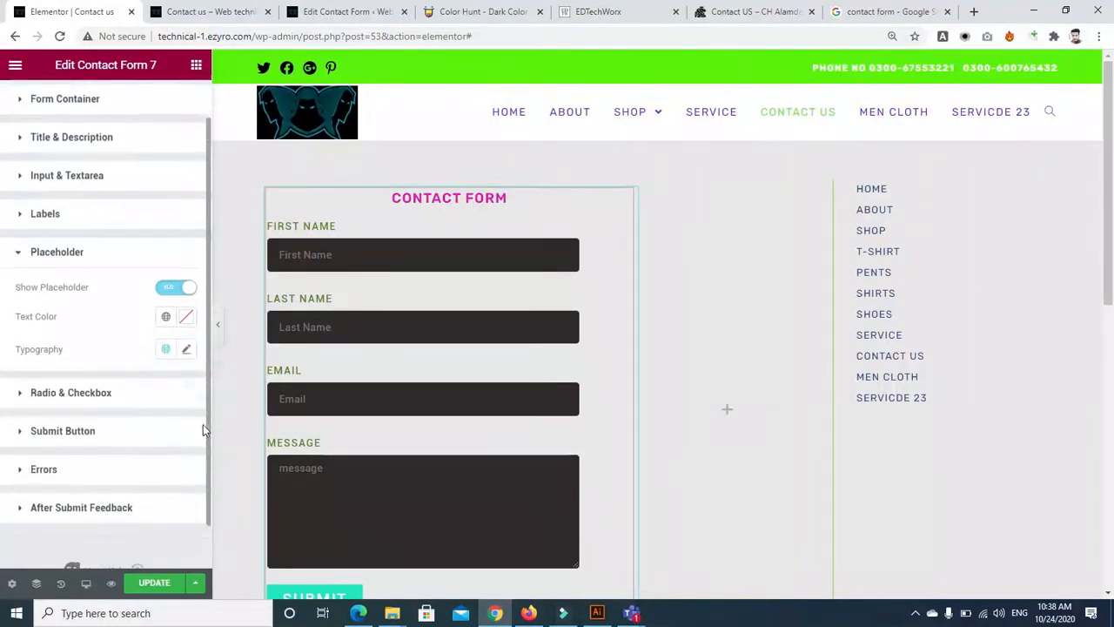
scroll(203, 424, "down", 1)
left_click(19, 347)
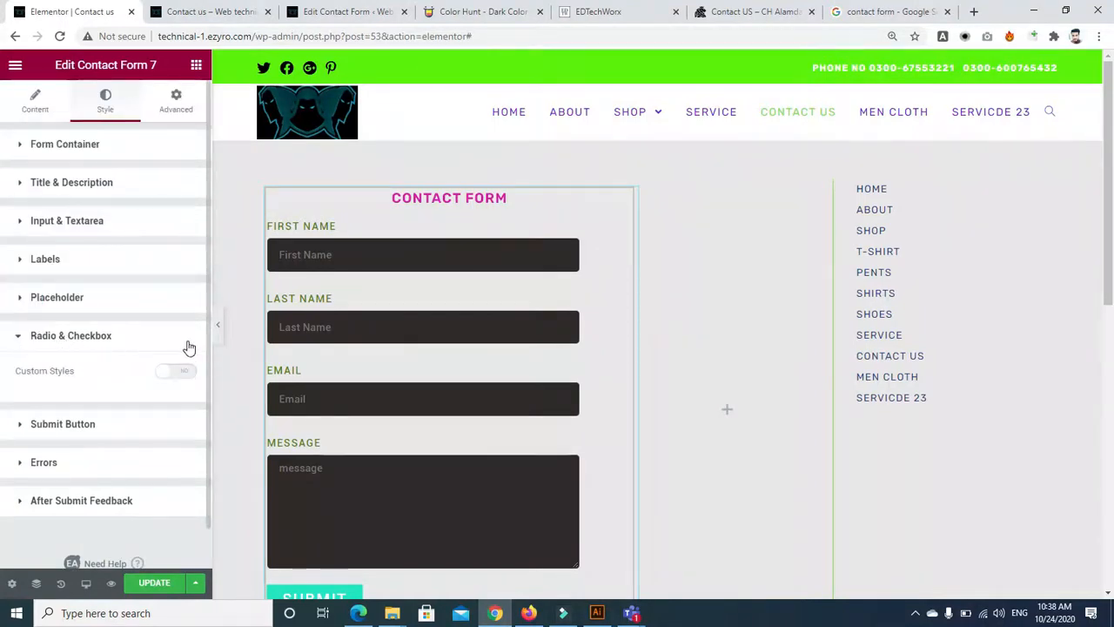
scroll(203, 410, "down", 1)
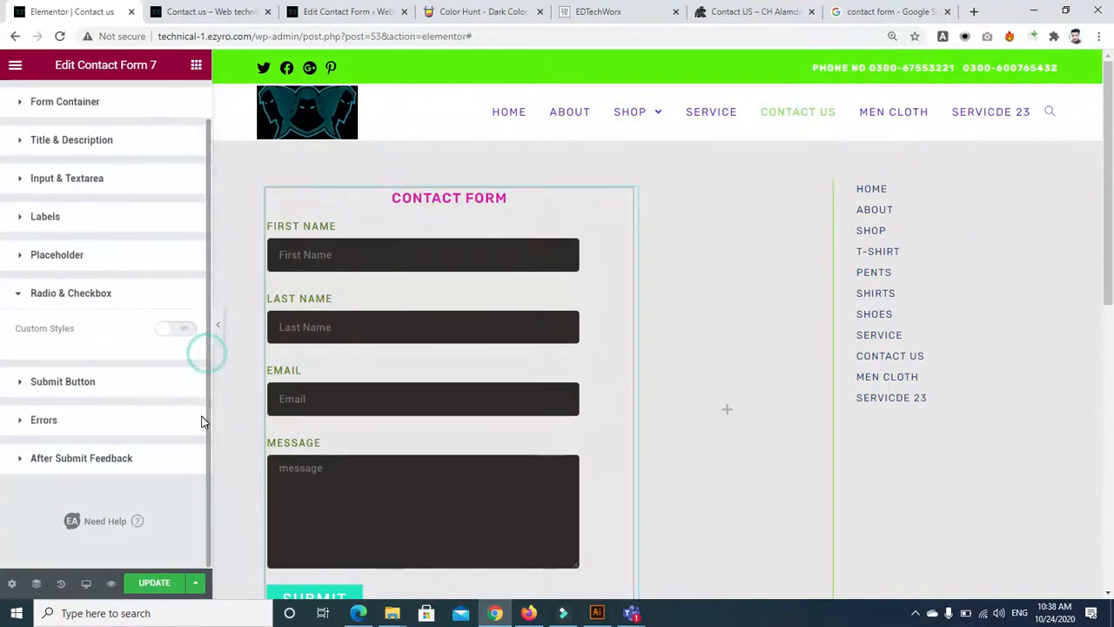
Try the Full Width option on the Submit button, and set its width back to Custom
left_click(21, 386)
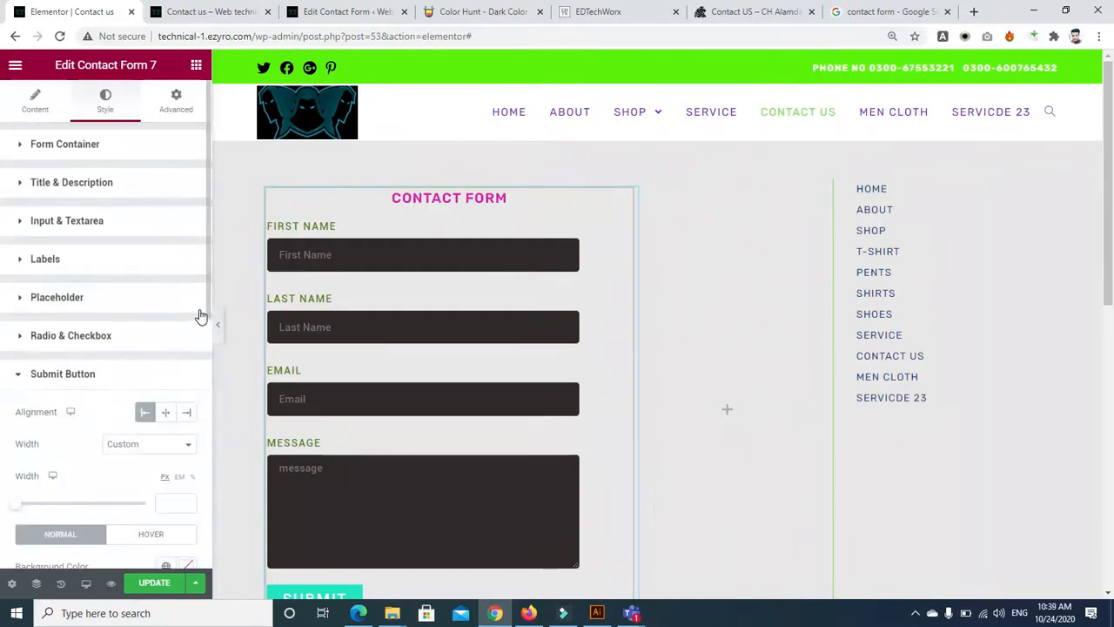
scroll(205, 359, "down", 2)
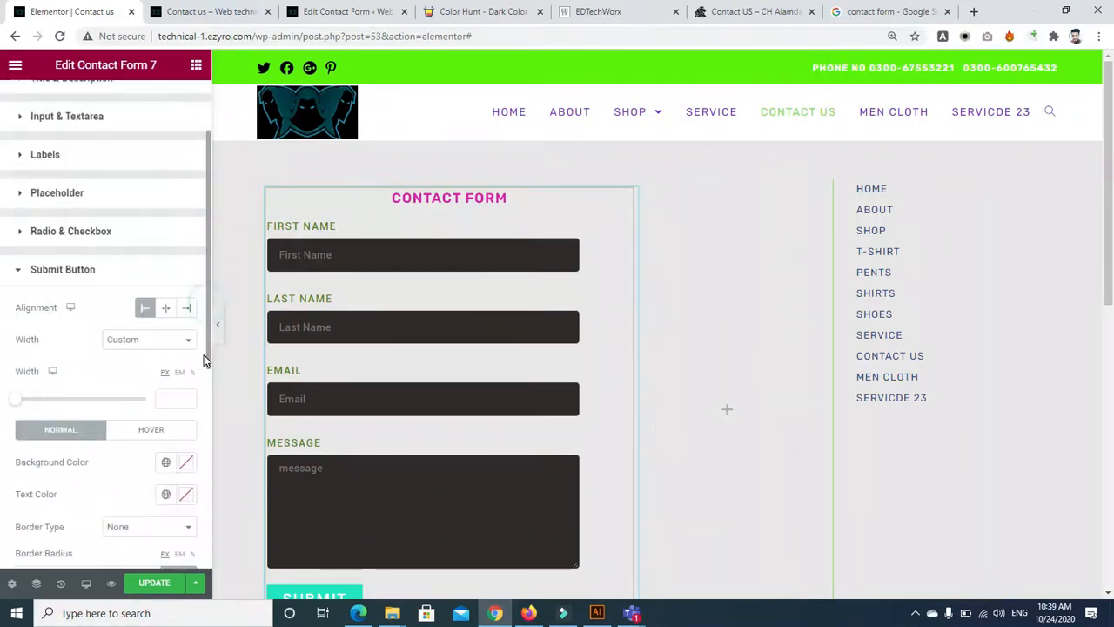
scroll(638, 332, "down", 3)
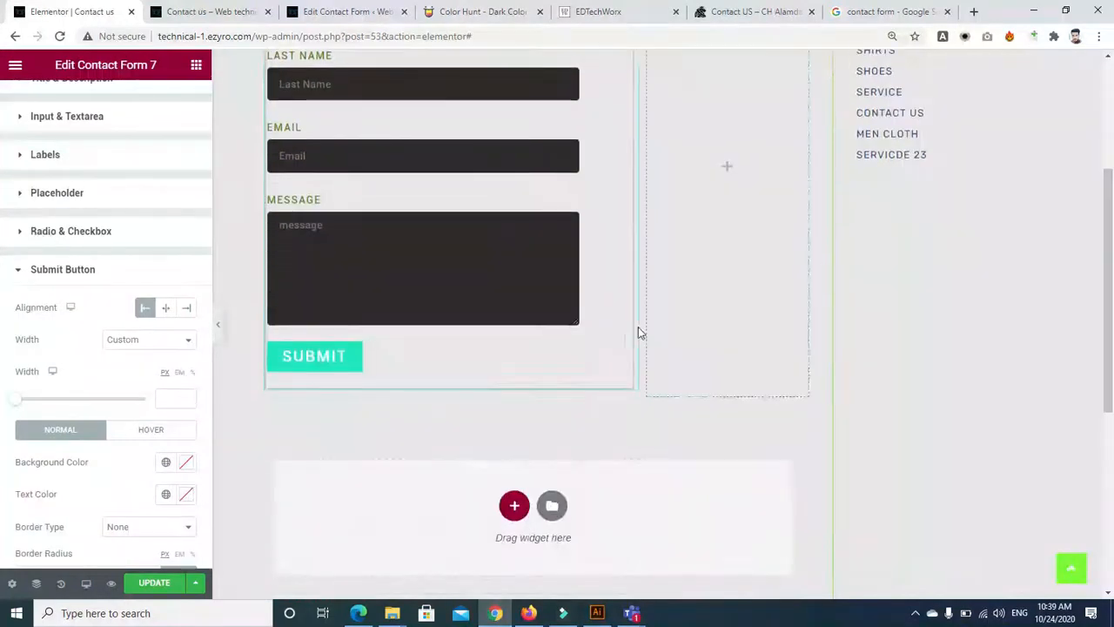
left_click(183, 345)
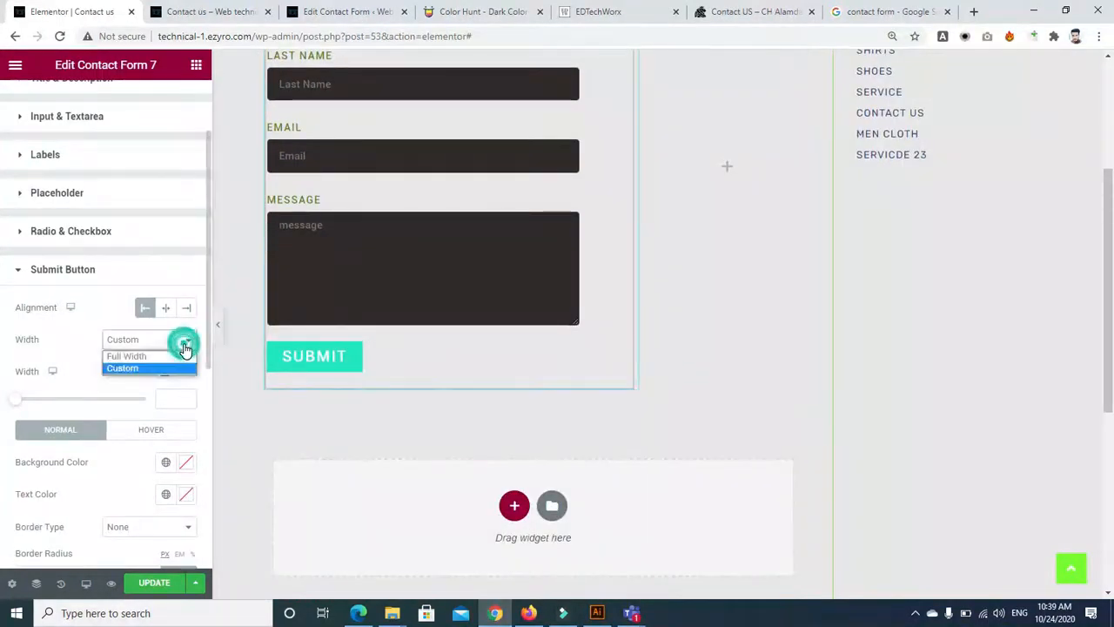
left_click(168, 357)
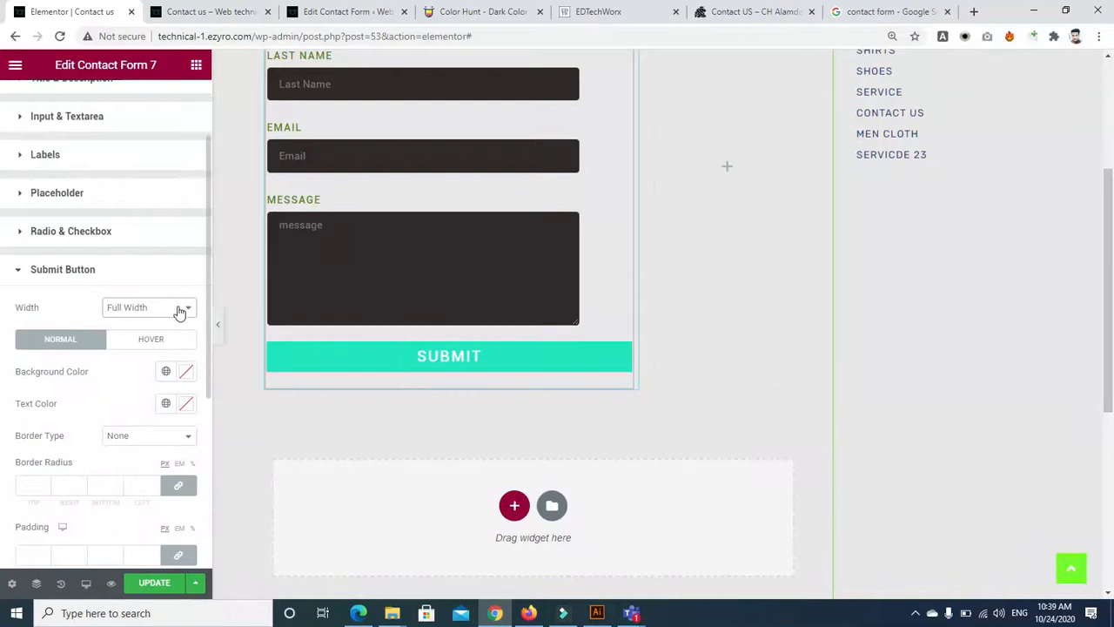
left_click(179, 310)
left_click(146, 337)
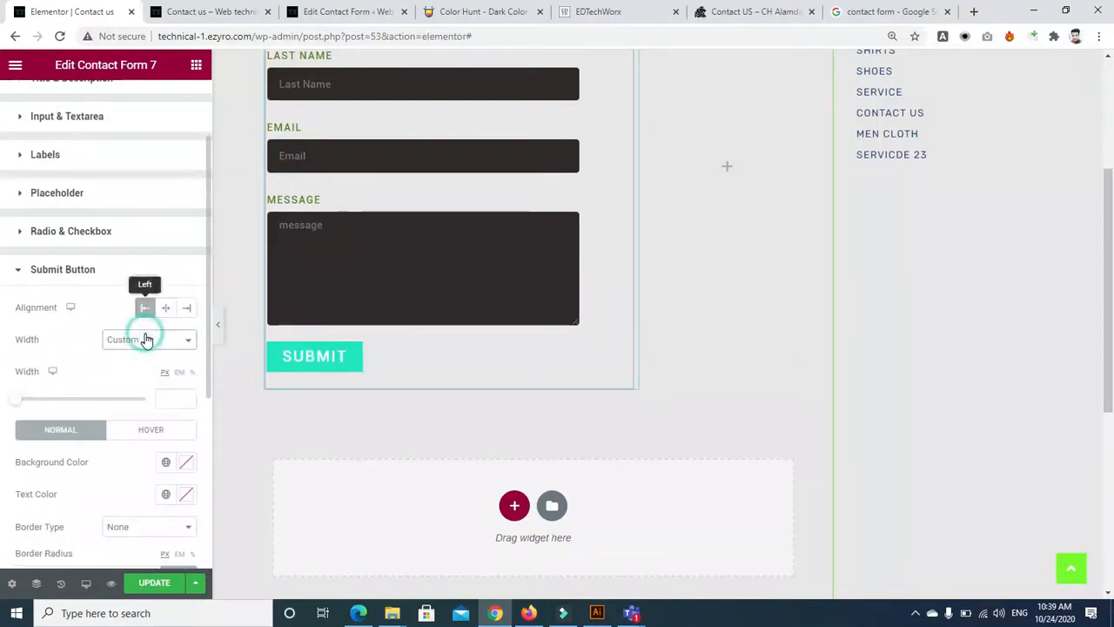
Try a larger custom width on the Submit button, and undo it
mouse_move(207, 347)
left_mouse_down()
mouse_move(189, 522)
mouse_move(205, 368)
left_mouse_up()
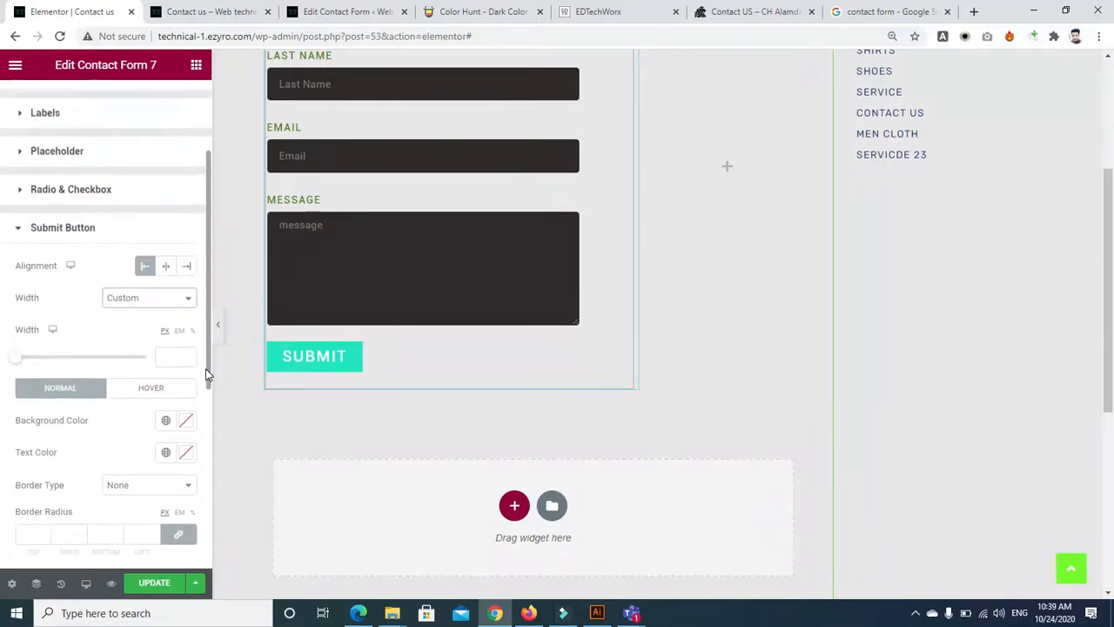
left_click_drag(16, 364, 38, 367)
key("ctrl+z")
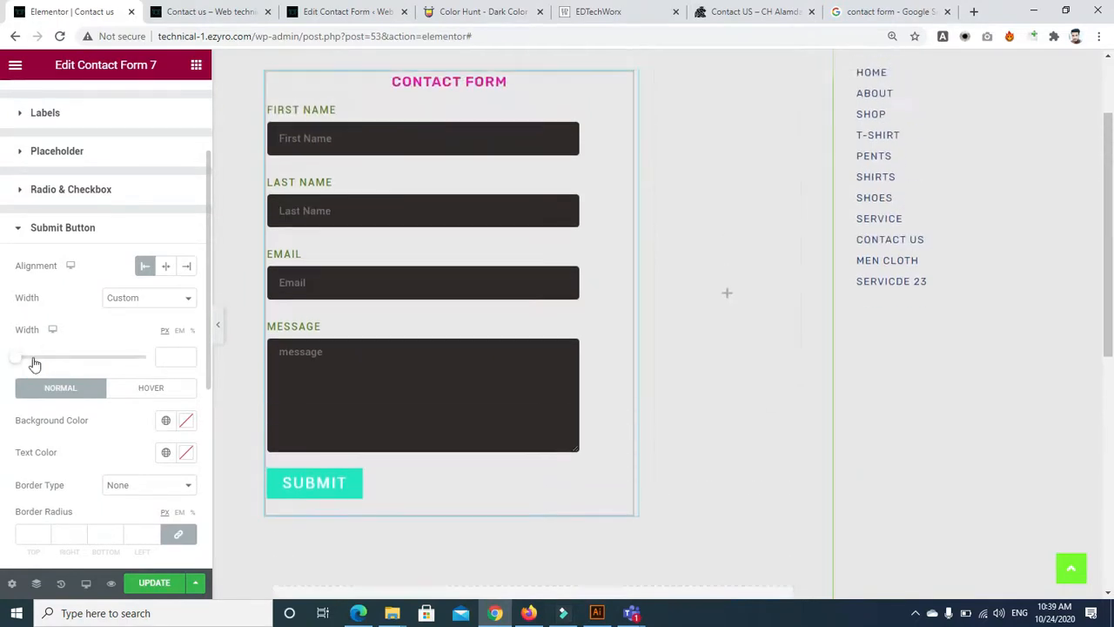
Give the Submit button the pink Accent global color as background and the dark blue Text global color as text color
left_click_drag(1109, 267, 1110, 347)
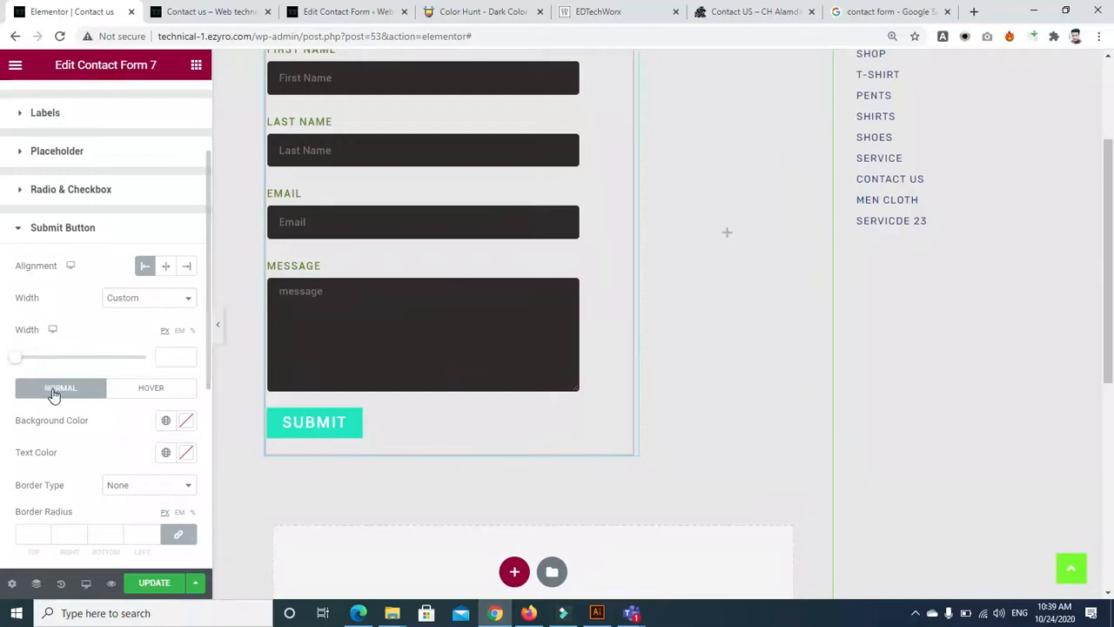
left_click(185, 422)
left_click(165, 421)
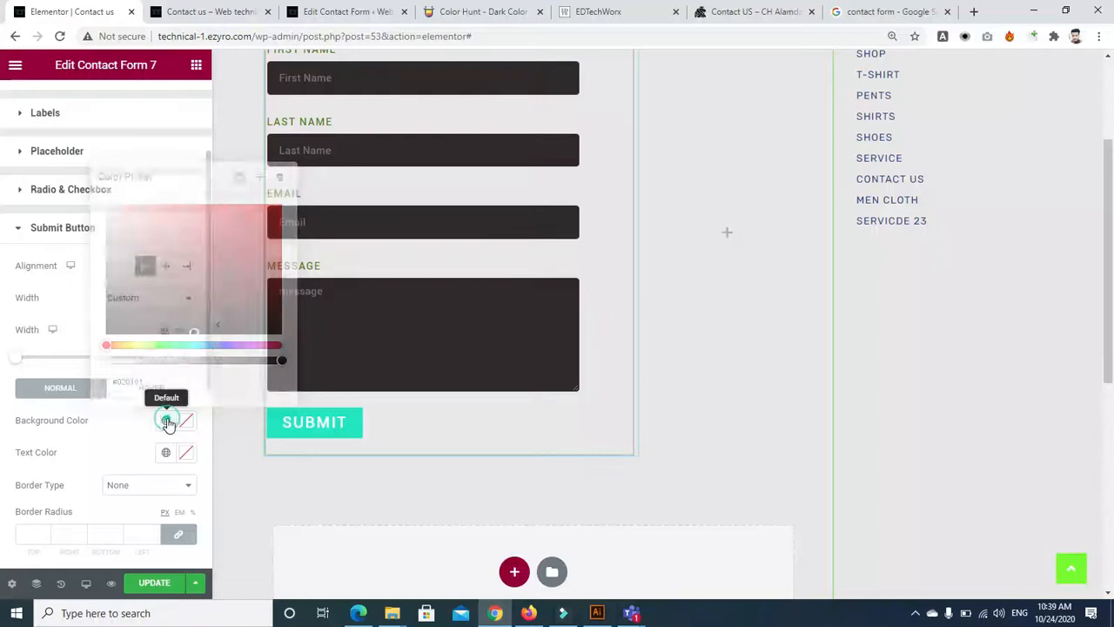
left_click(59, 296)
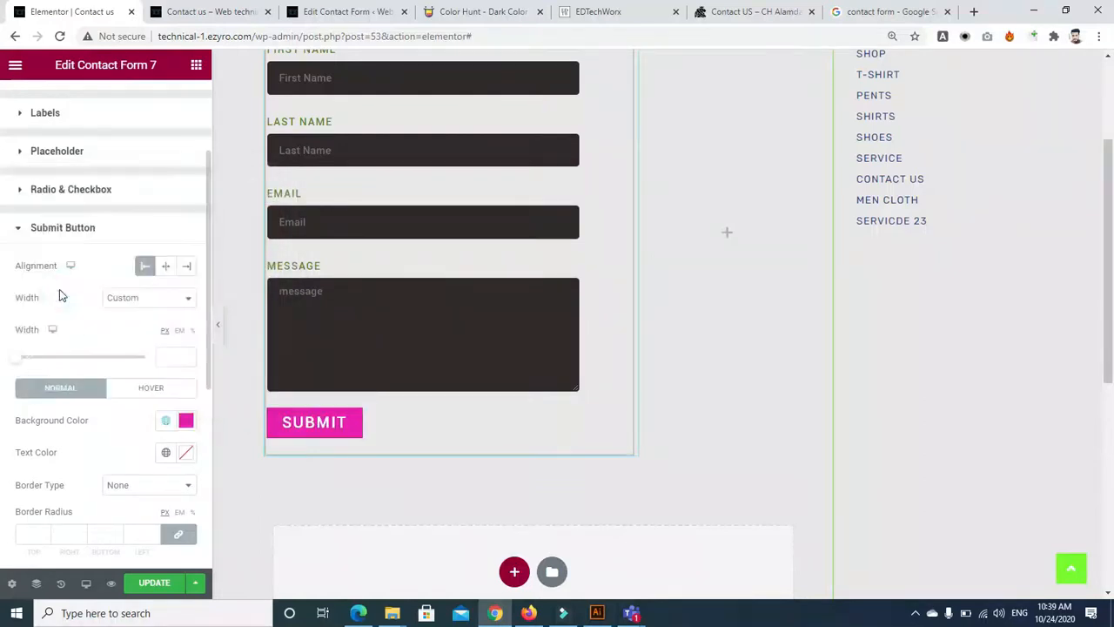
left_click(166, 452)
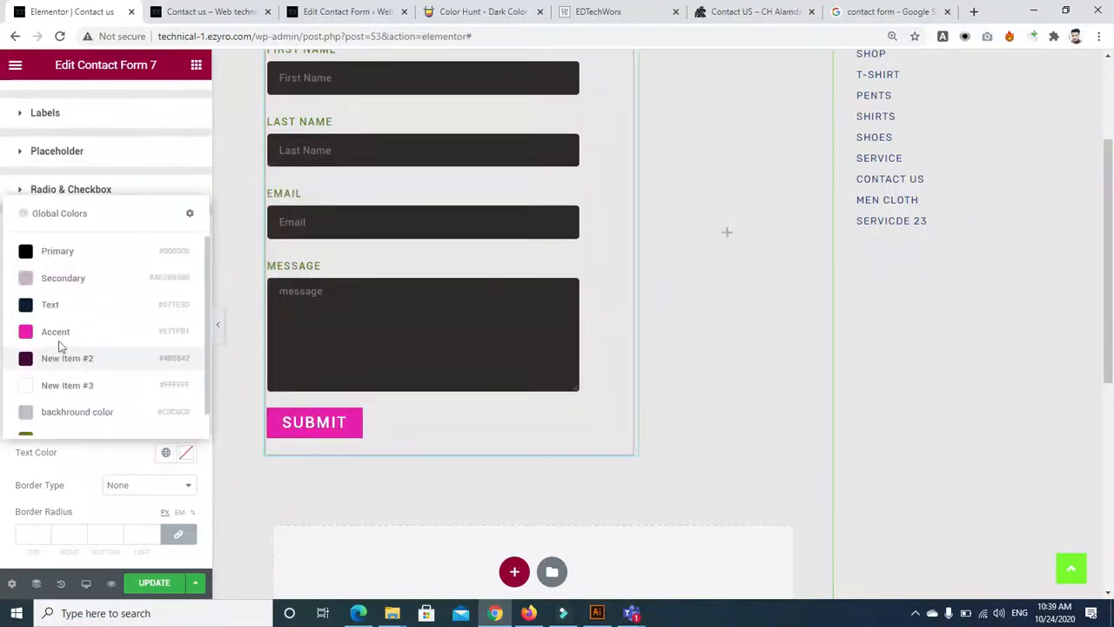
left_click(48, 304)
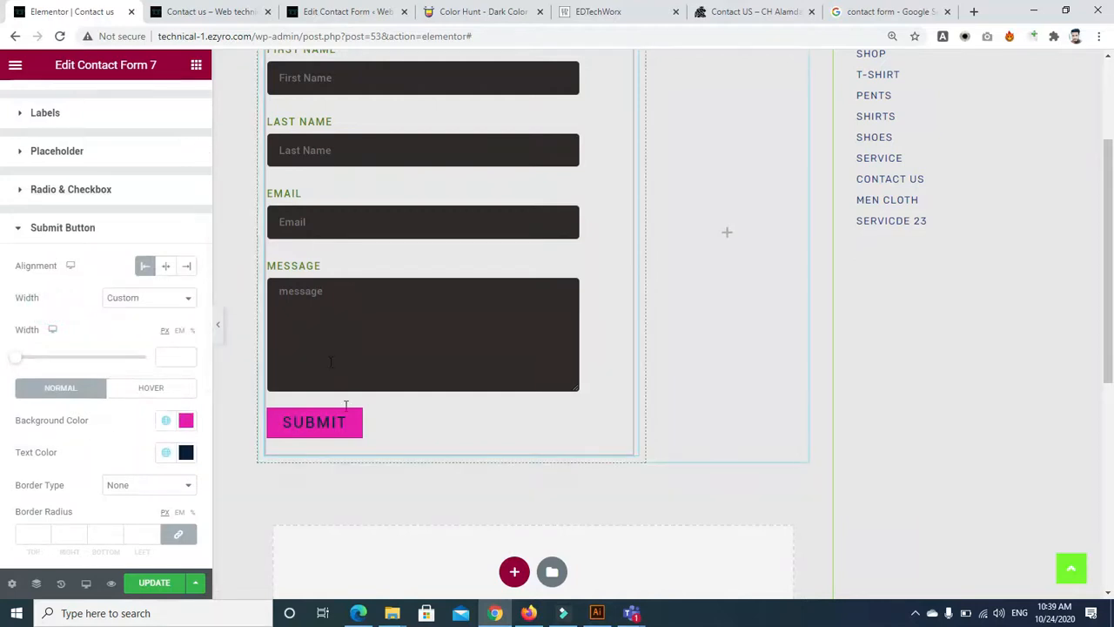
Round all corners of the Submit button with a border radius of 3 px
left_click_drag(207, 352, 209, 392)
left_click(189, 393)
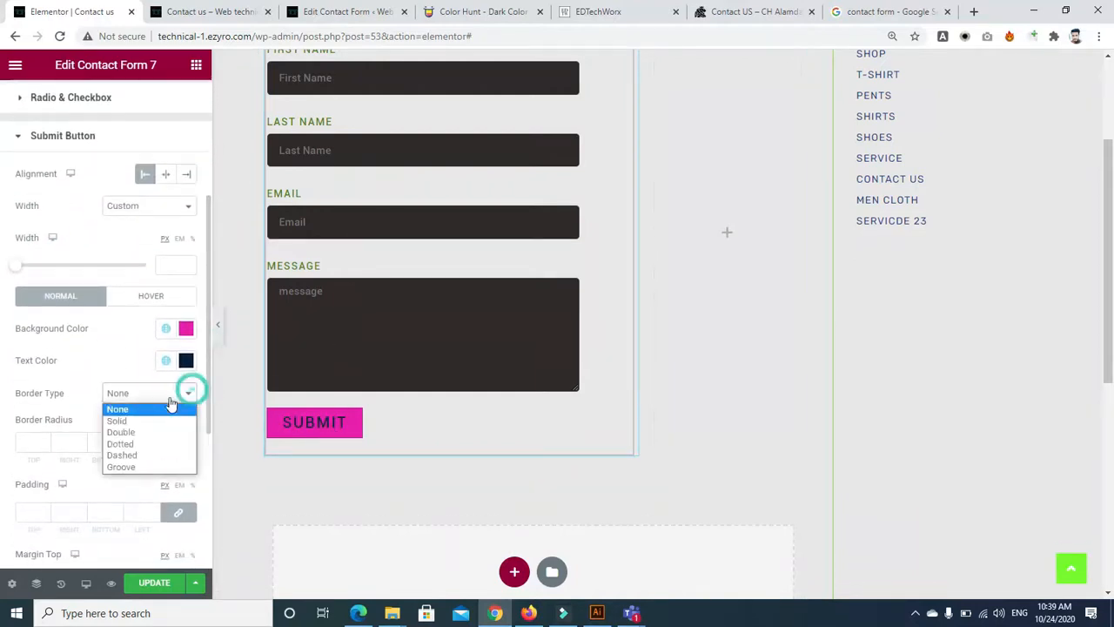
left_click(92, 360)
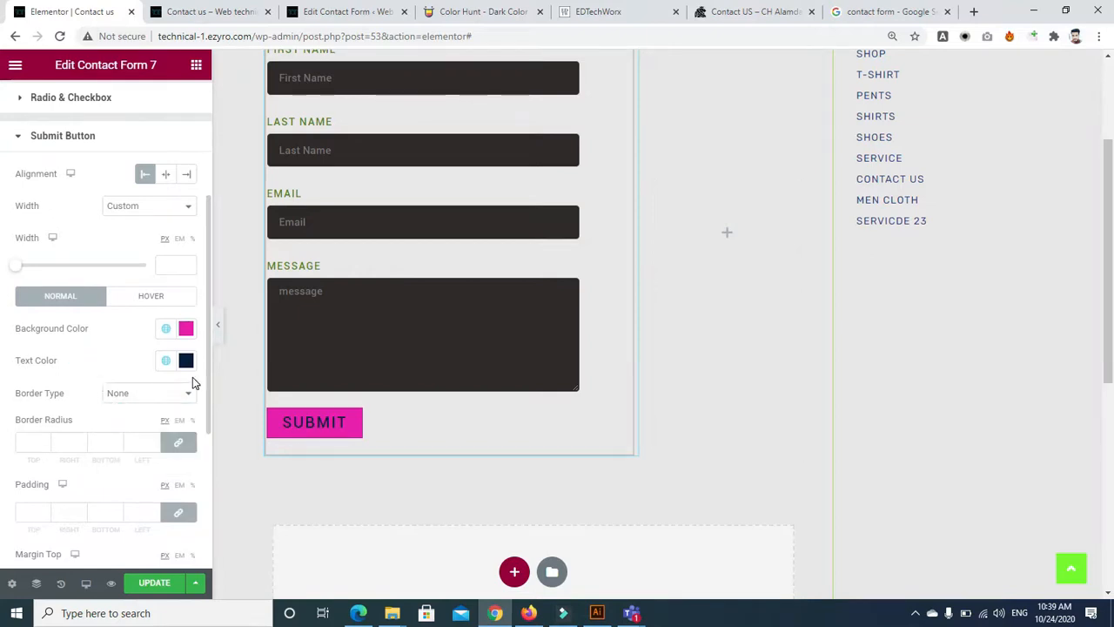
left_click_drag(207, 384, 207, 409)
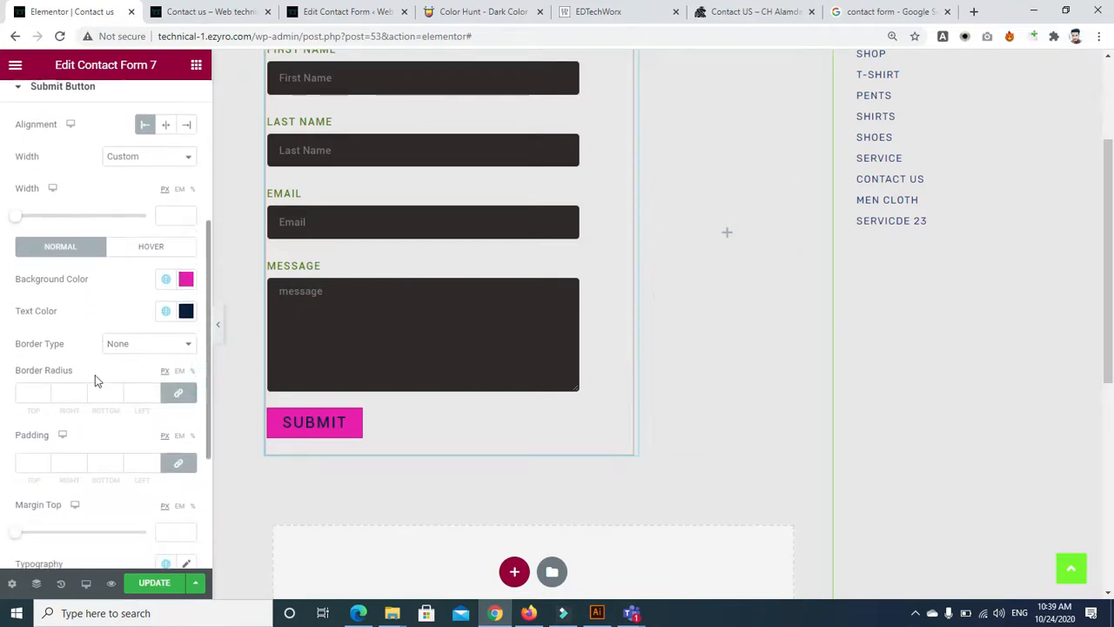
left_click(46, 394)
type("5")
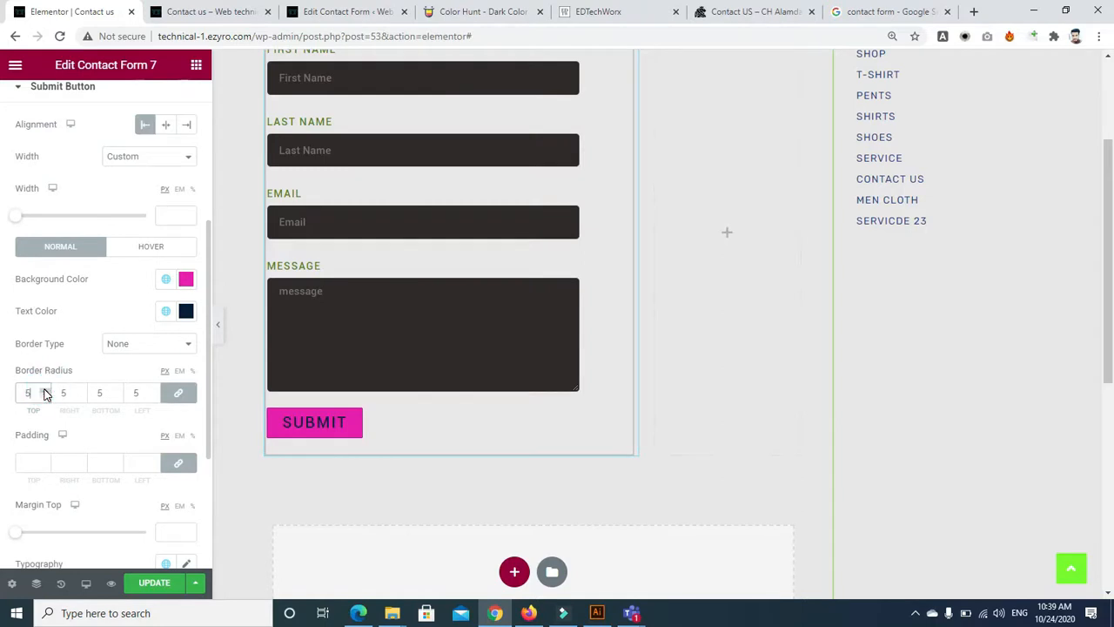
left_click(153, 348)
left_click(81, 369)
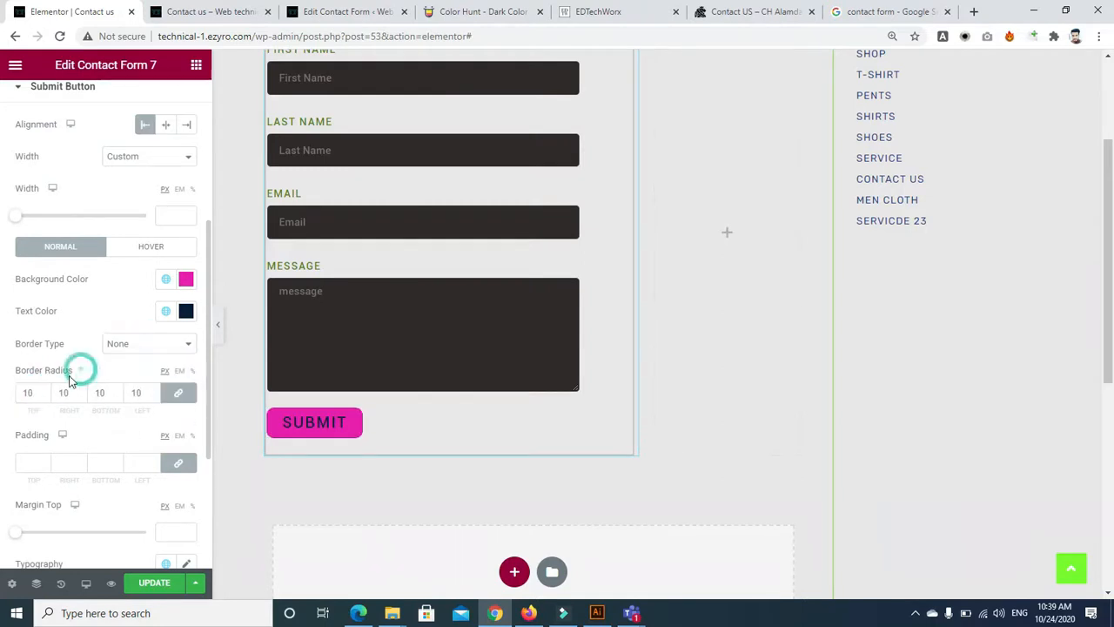
left_click(45, 396)
left_click(45, 396)
left_click(45, 396)
left_click(46, 396)
left_click(45, 397)
left_click(46, 397)
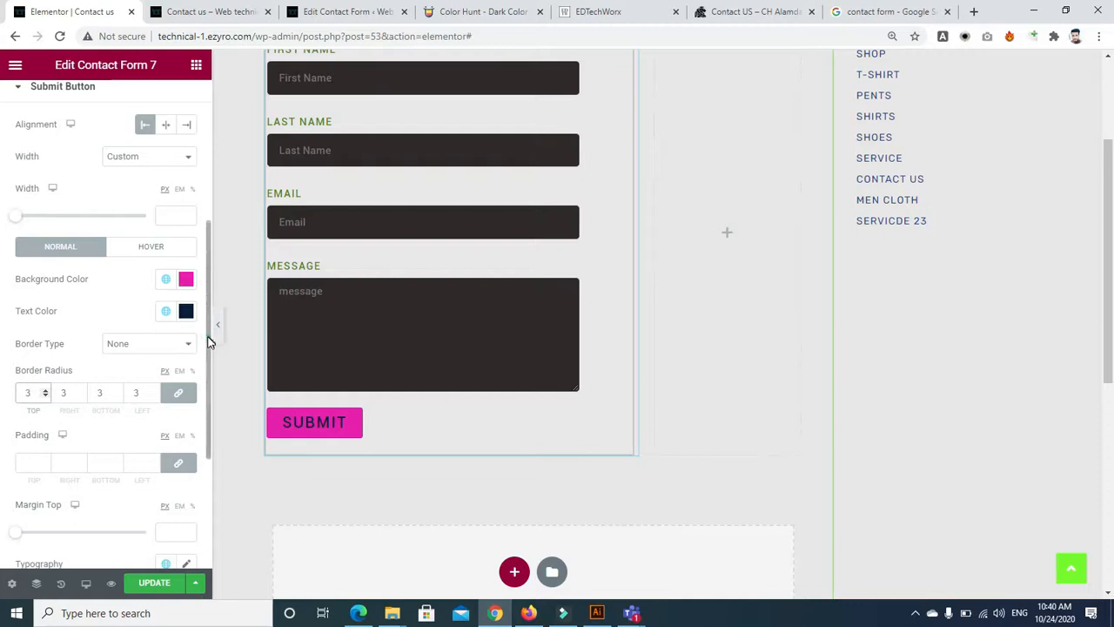
Set the Submit button's padding to 30 px on all four linked sides
scroll(207, 378, "down", 2)
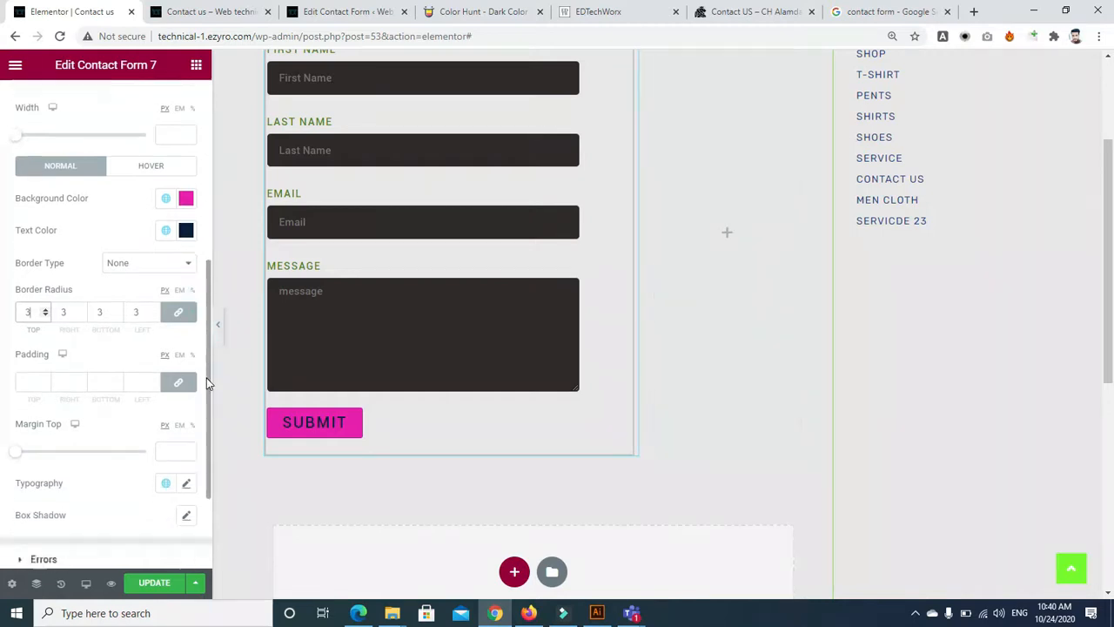
left_click(32, 375)
type("13")
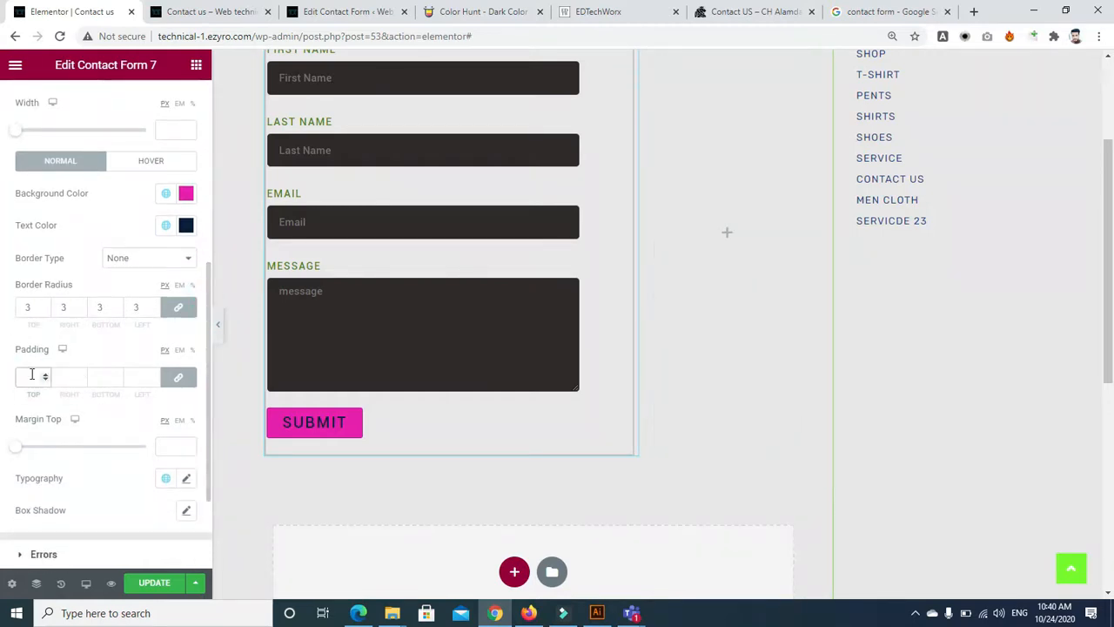
key("Tab")
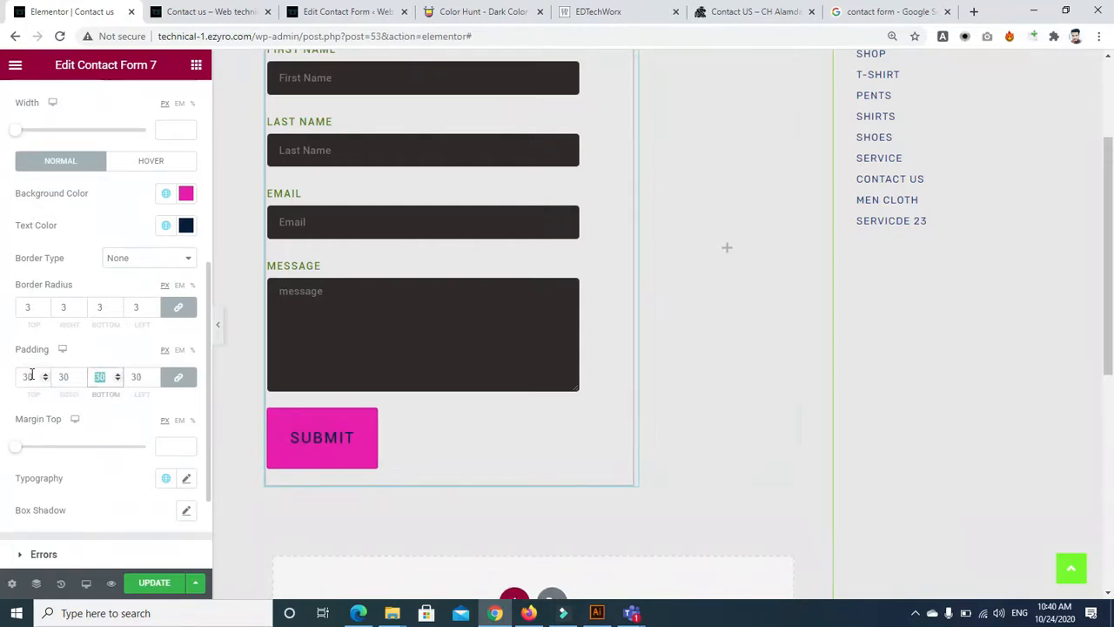
type("13")
key("Tab")
type("30")
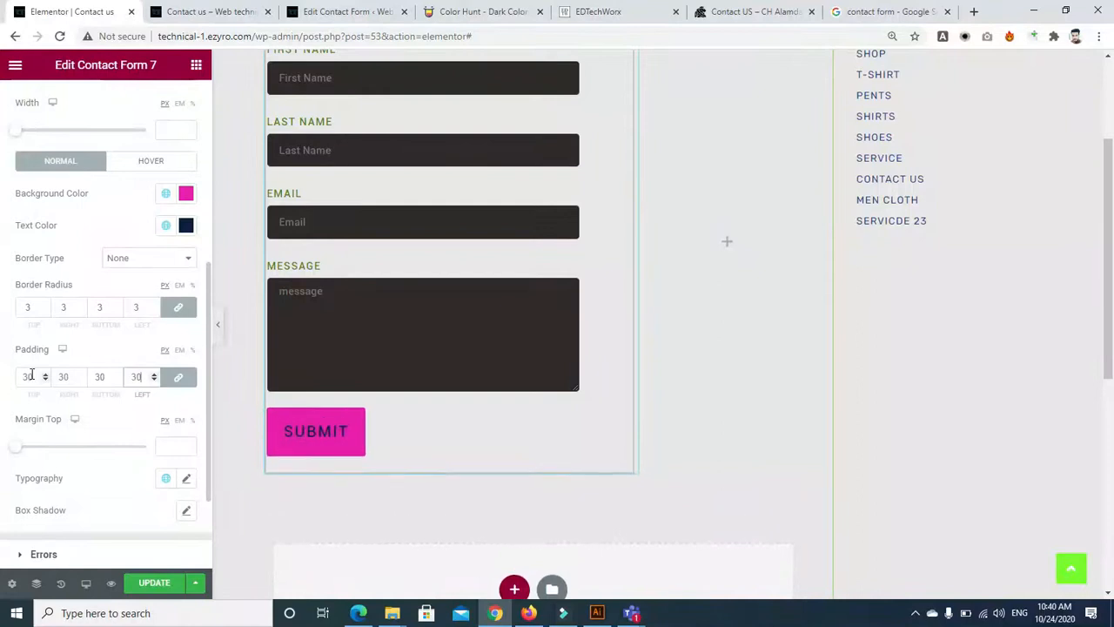
Unlink the Submit button's padding values and set the bottom and top padding to 13 px
left_click(102, 376)
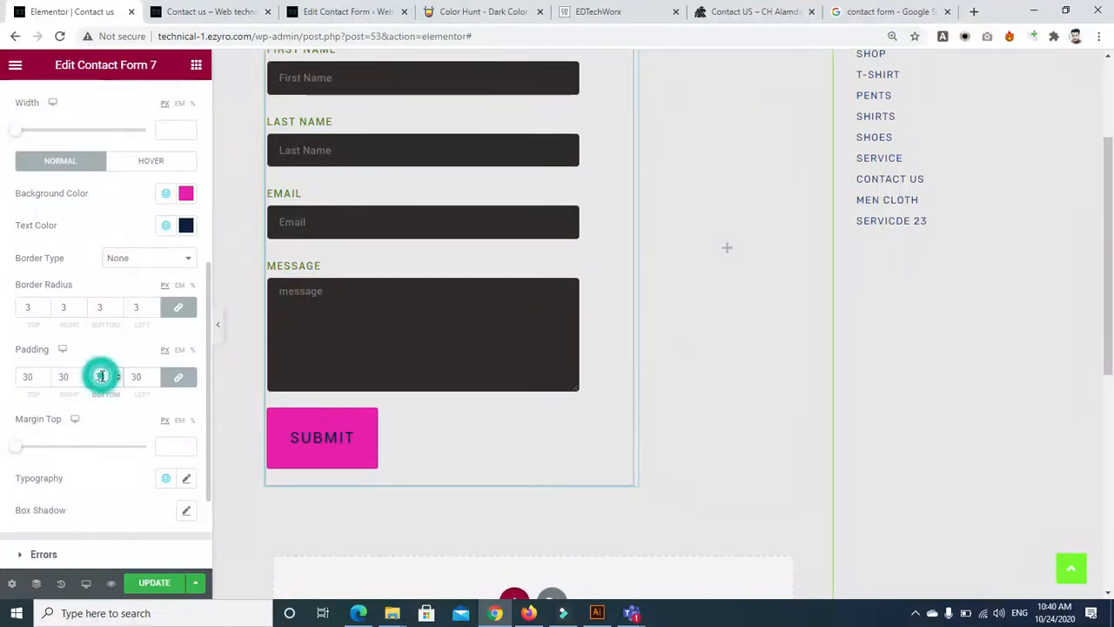
left_click(178, 376)
left_click(100, 376)
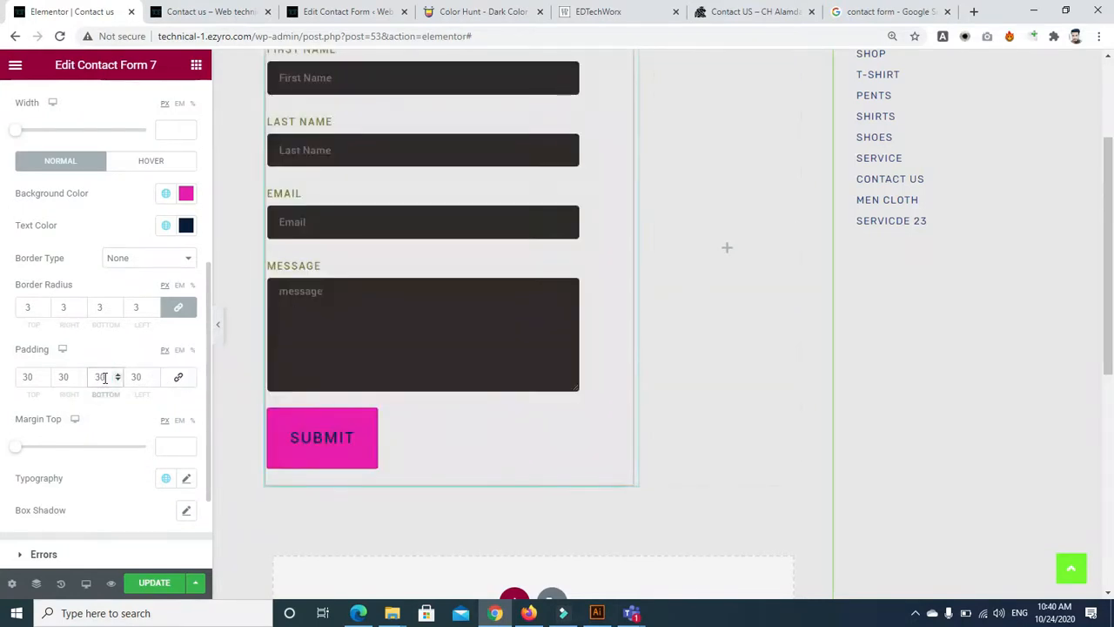
key("BackSpace")
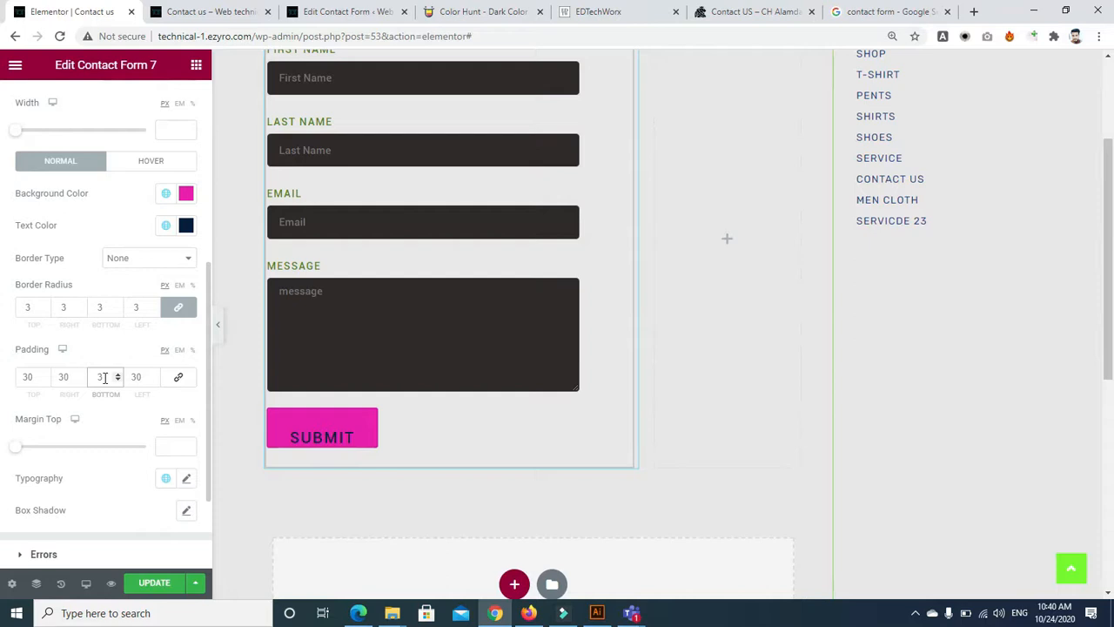
type("1")
left_click(33, 374)
key("BackSpace")
left_click(27, 376)
type("1")
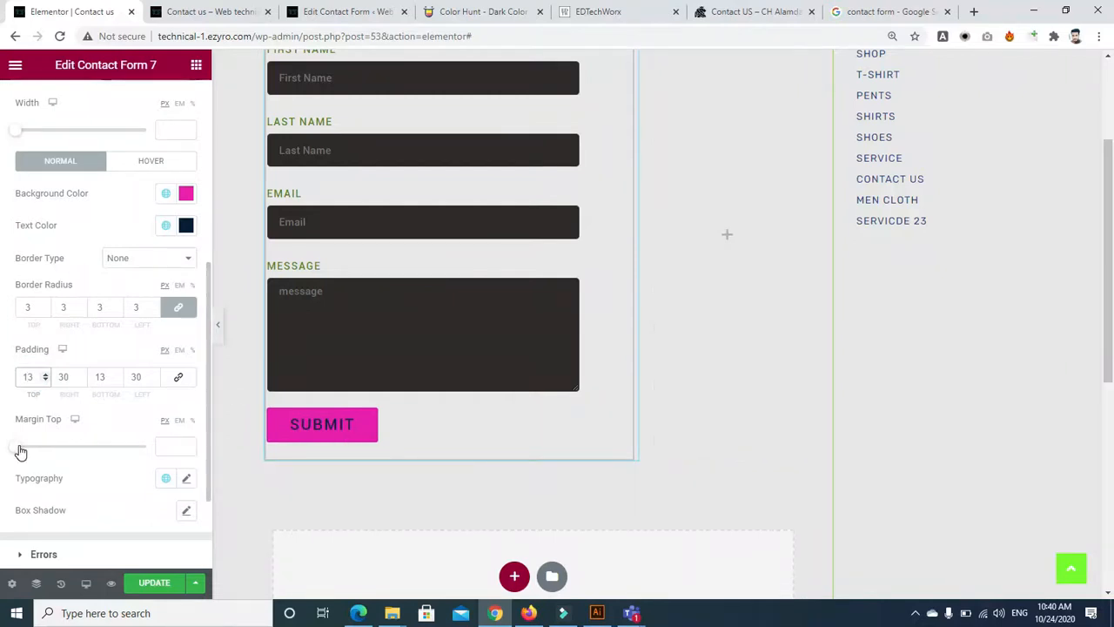
Set the Submit button's top margin to 7 px and restore its top padding to 13 px
left_click_drag(21, 452, 28, 452)
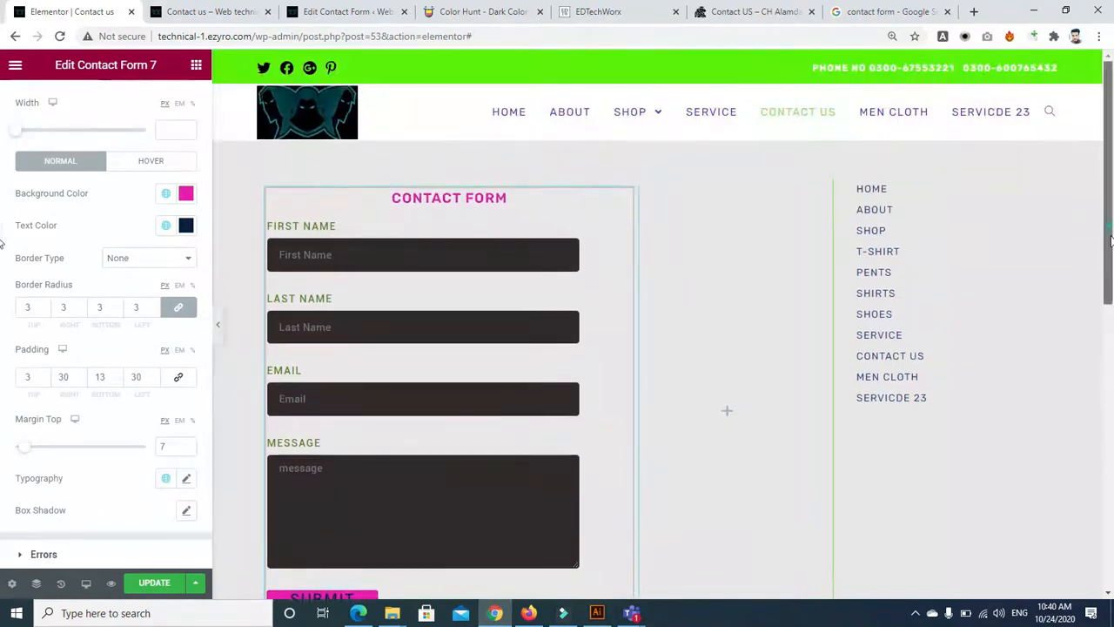
left_click(25, 373)
type("1")
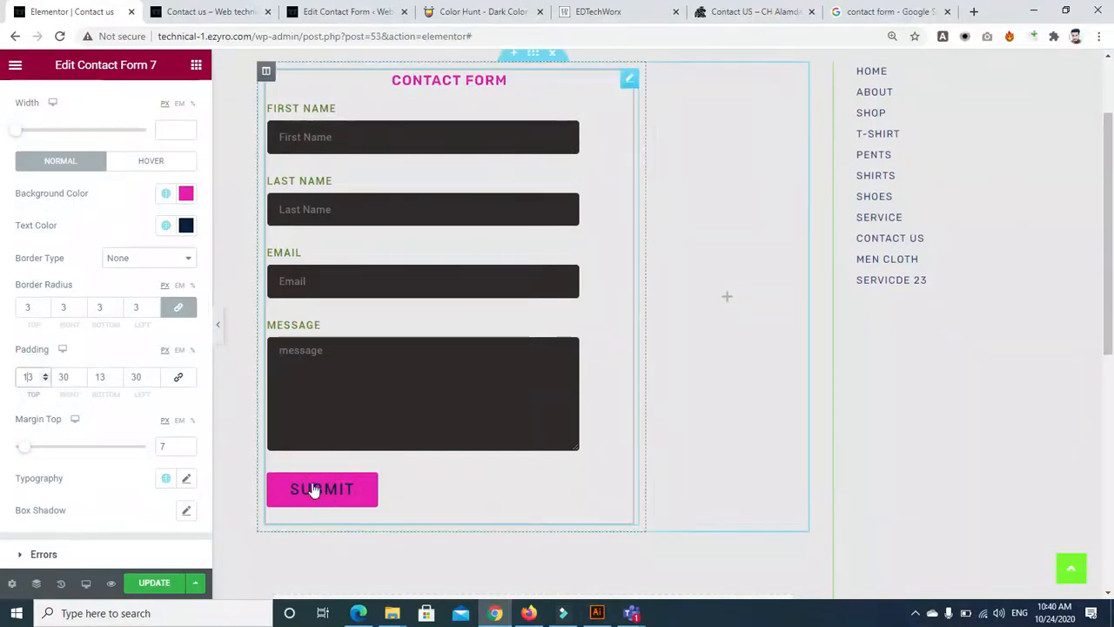
Try the Primary global font on the Submit button, and settle on the Text global font
left_click(166, 478)
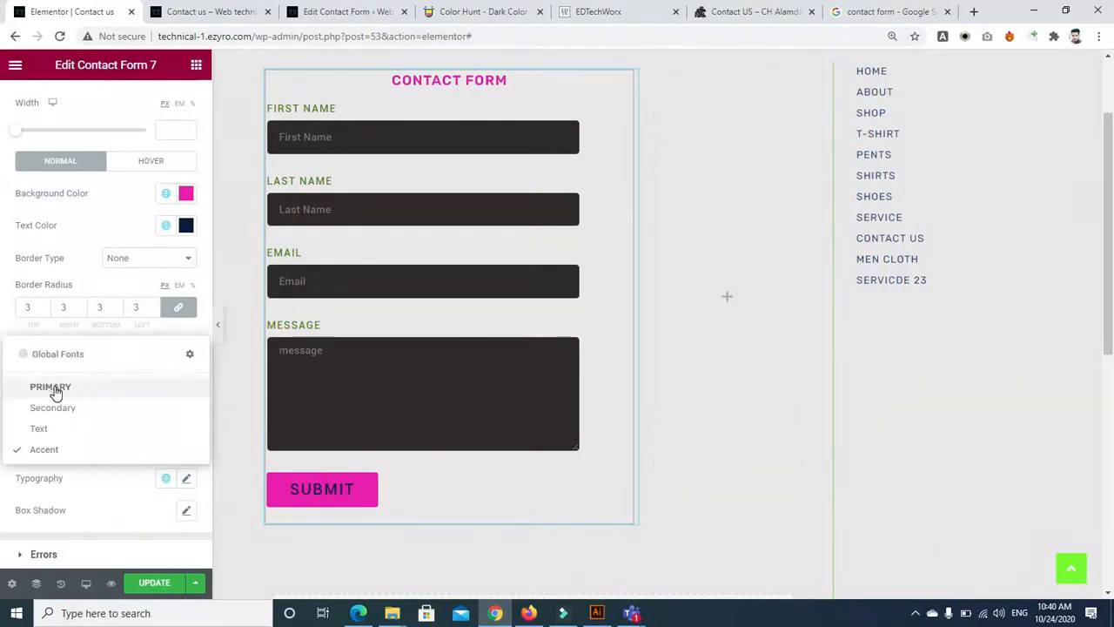
left_click(52, 389)
left_click(165, 478)
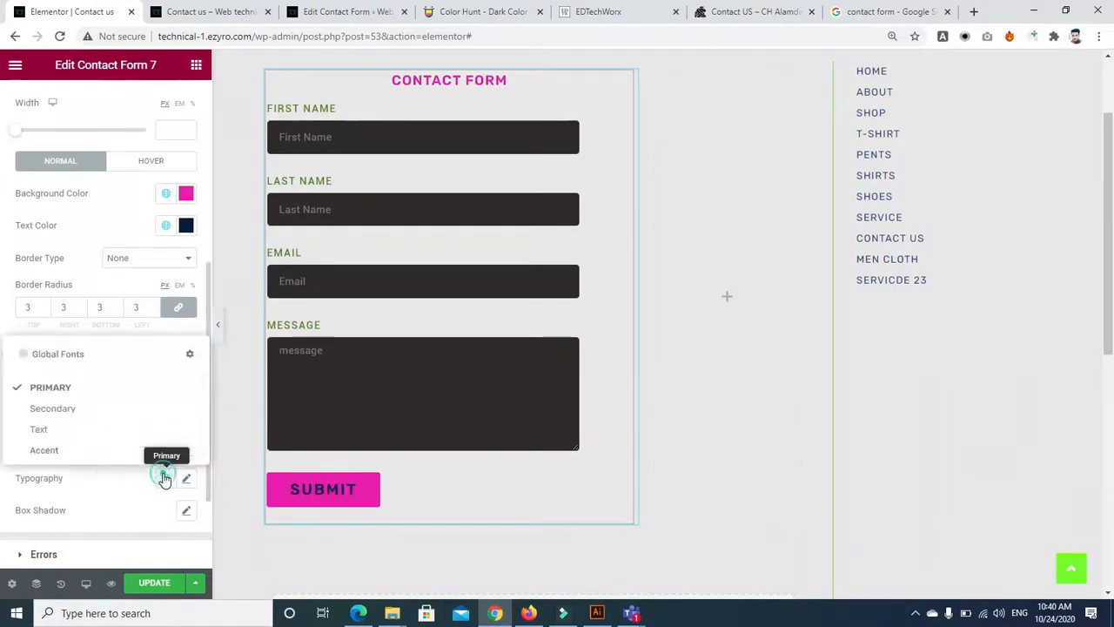
left_click(55, 428)
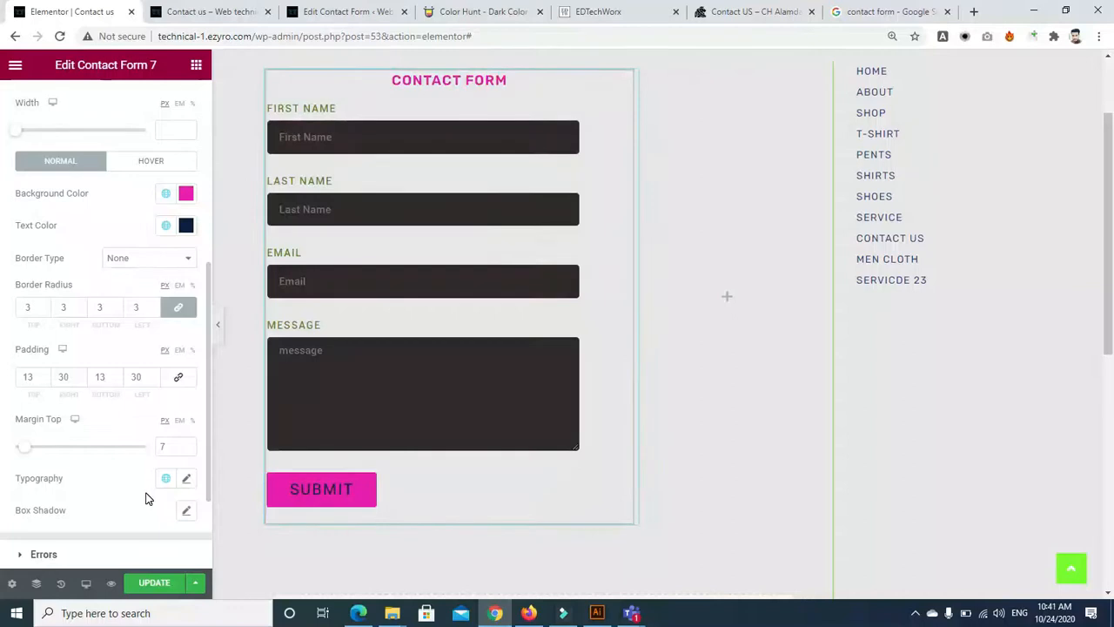
Set the Submit button's font size to 18 px in its custom typography settings
left_click(184, 479)
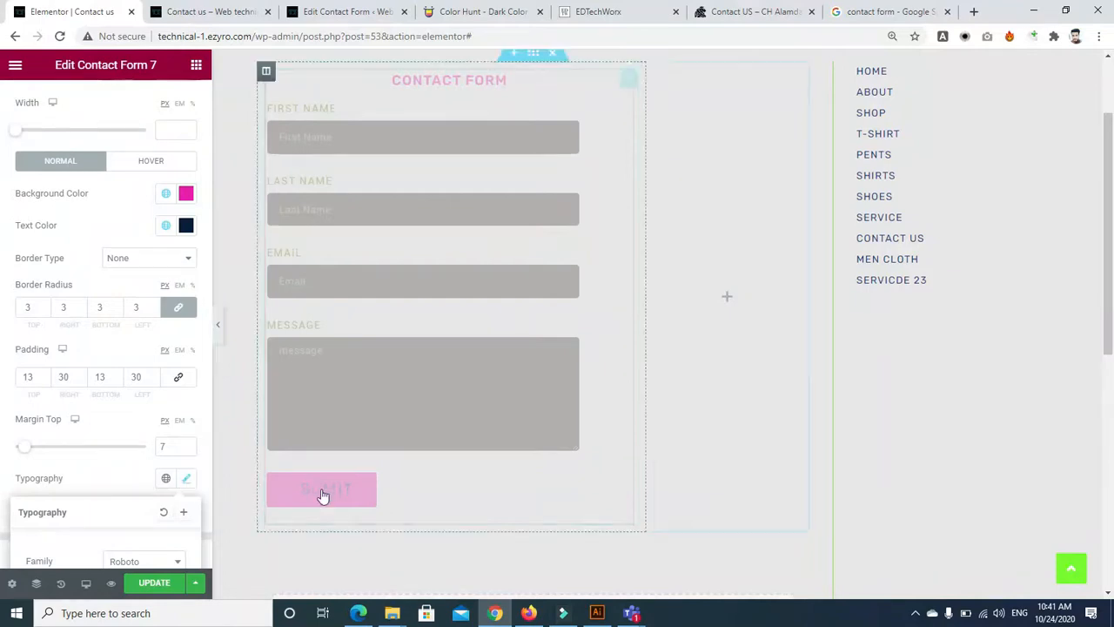
left_click_drag(1112, 264, 1113, 319)
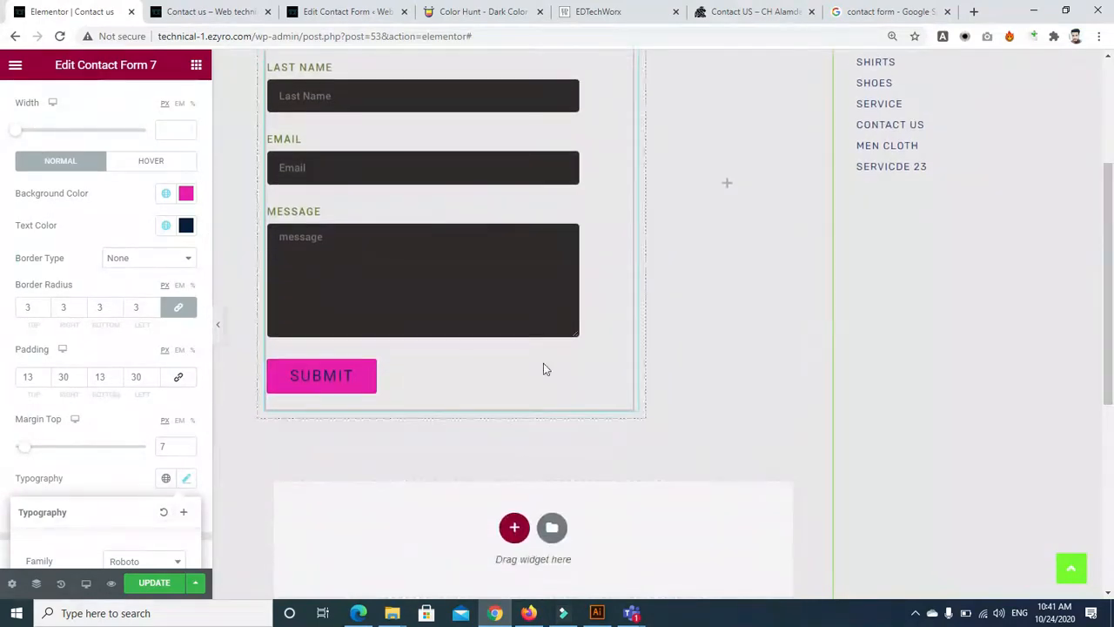
left_click(206, 454)
scroll(206, 453, "up", 1)
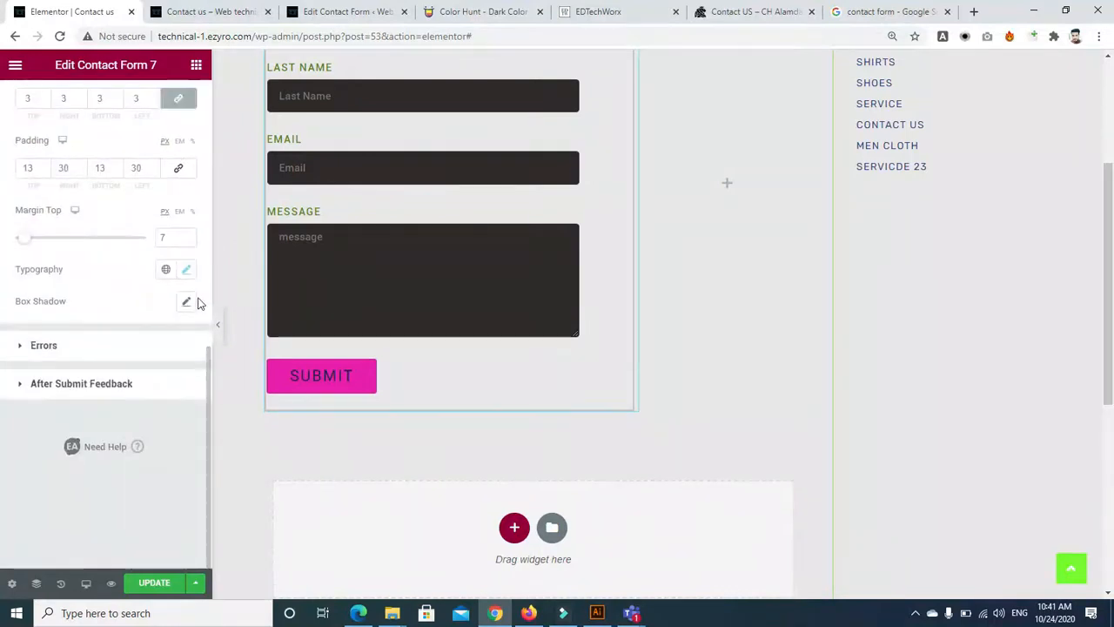
left_click(187, 270)
left_click_drag(27, 416, 37, 418)
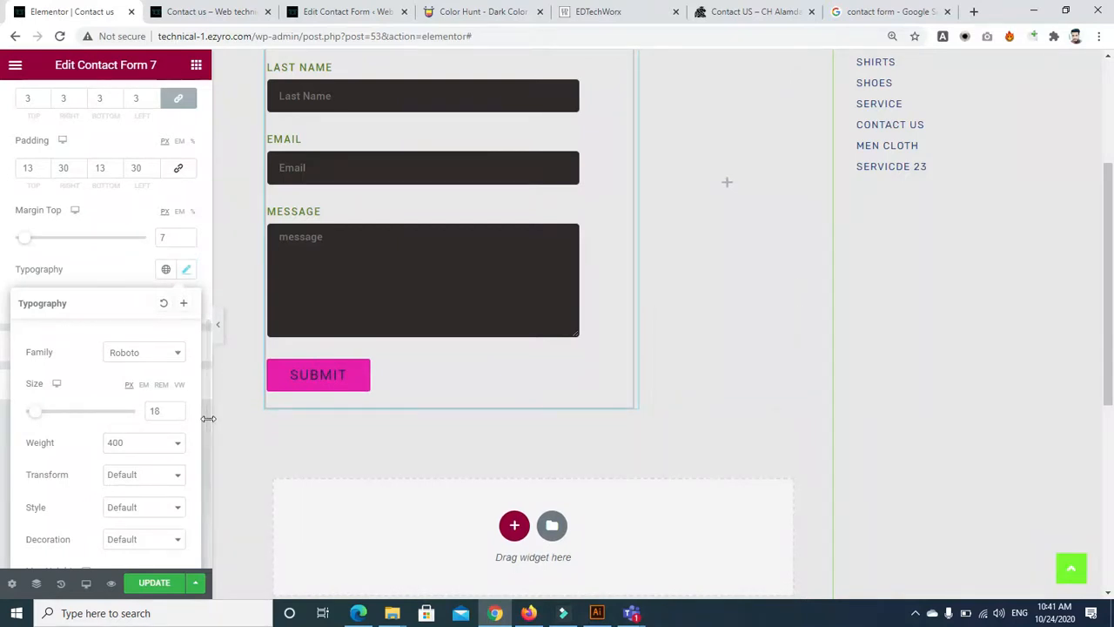
Reduce the letter spacing of the Submit button's text to -0.1
left_click_drag(209, 422, 209, 489)
left_click(81, 509)
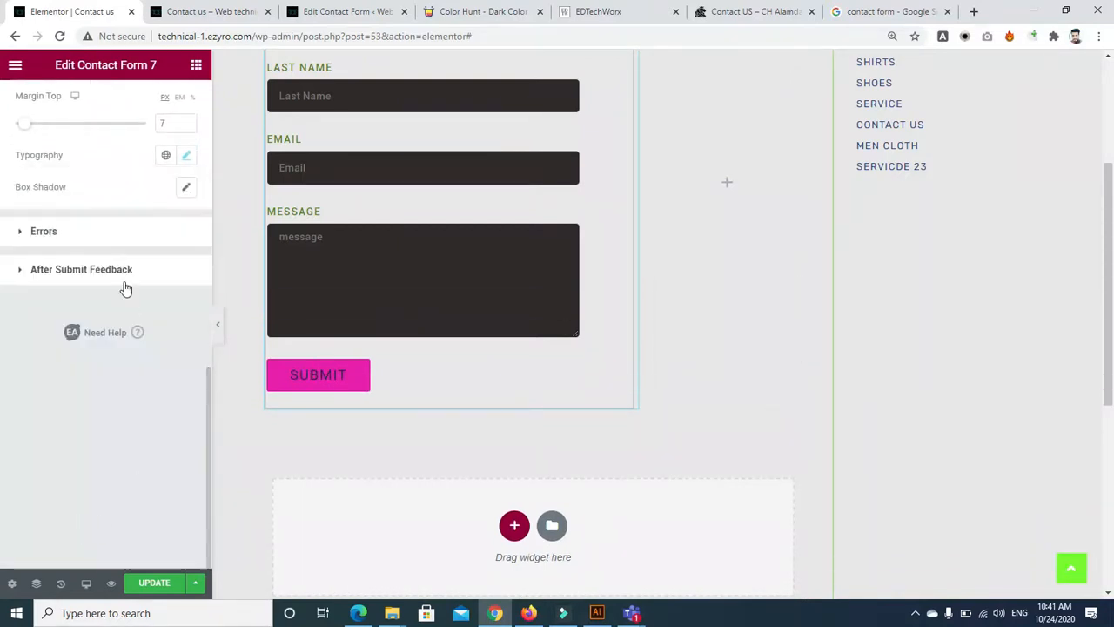
left_click(187, 157)
left_click_drag(60, 543, 60, 542)
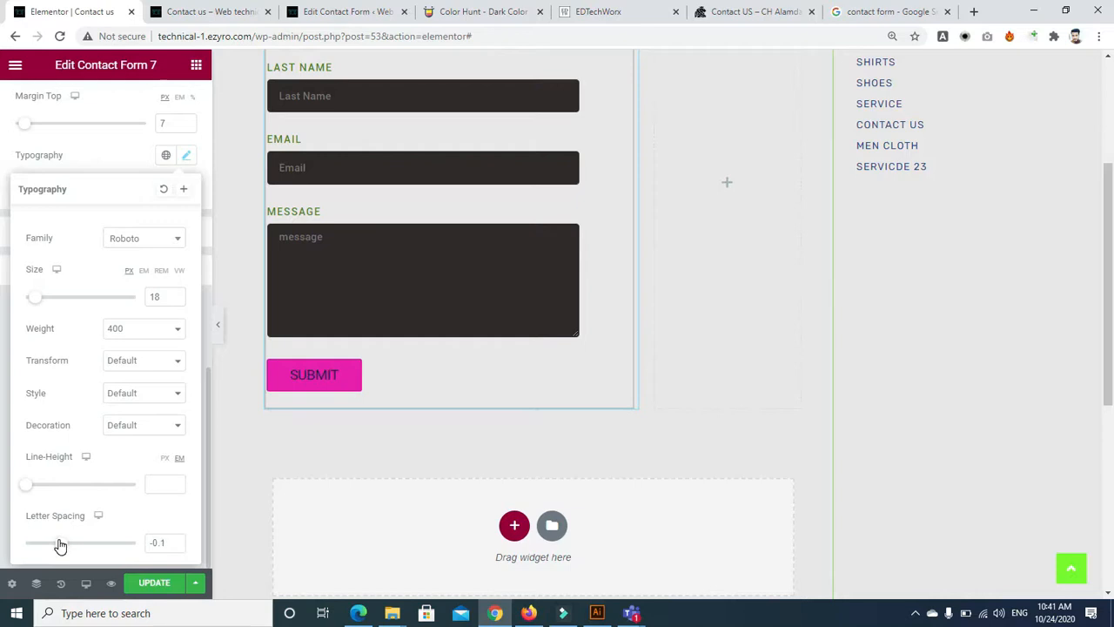
Set the Submit button's font style to Normal and its text transform to Capitalize after trying Lowercase
left_click(133, 407)
left_click(134, 406)
left_click(135, 405)
left_click(137, 421)
left_click(143, 360)
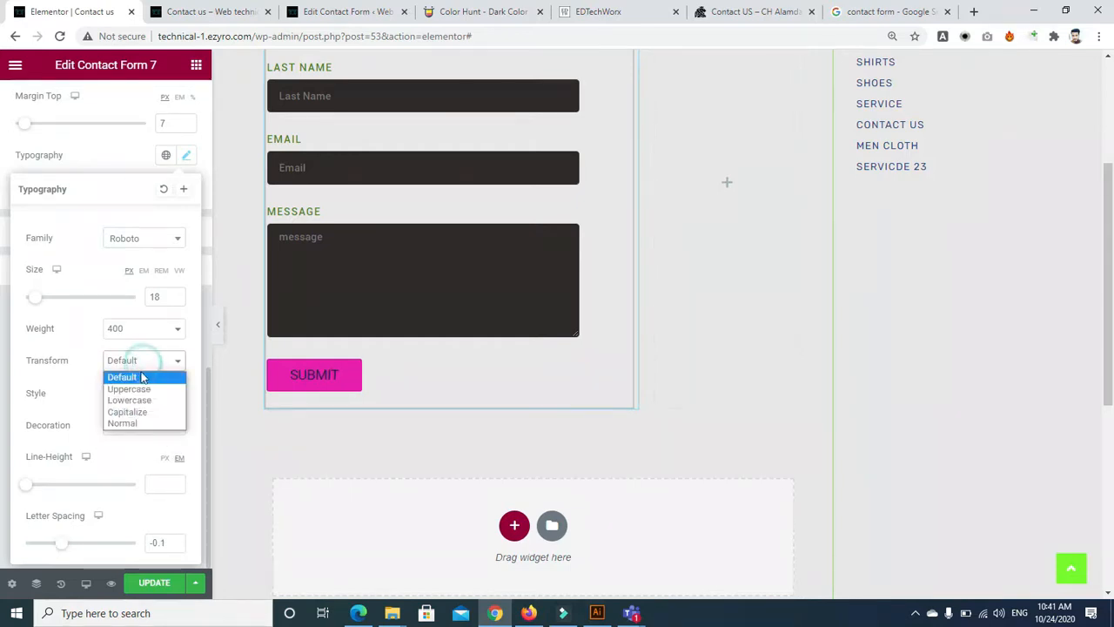
left_click(141, 400)
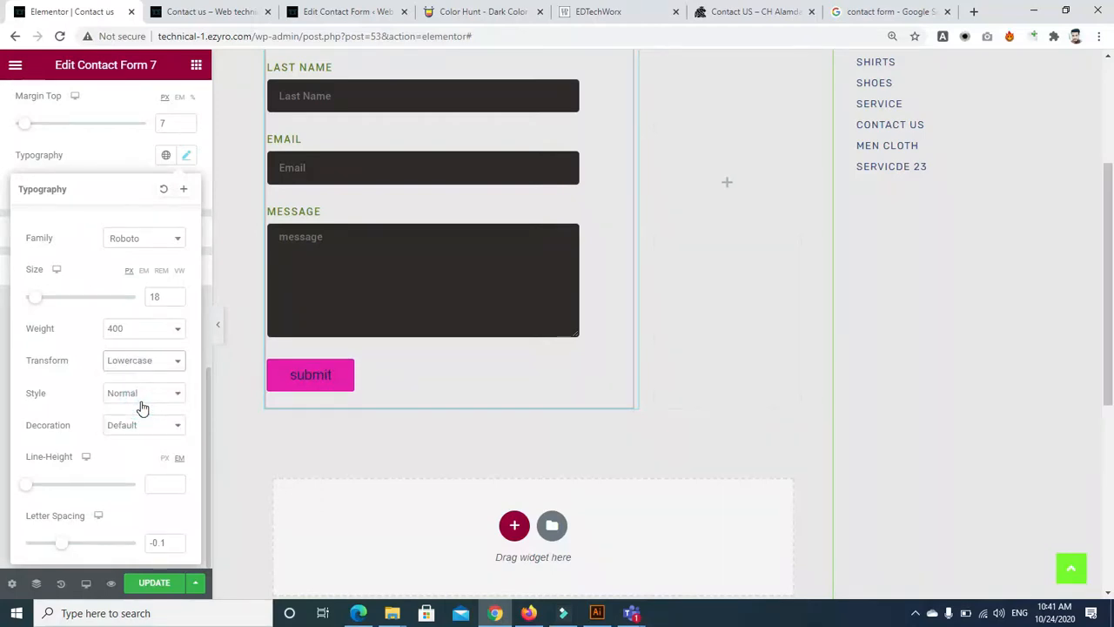
left_click(143, 362)
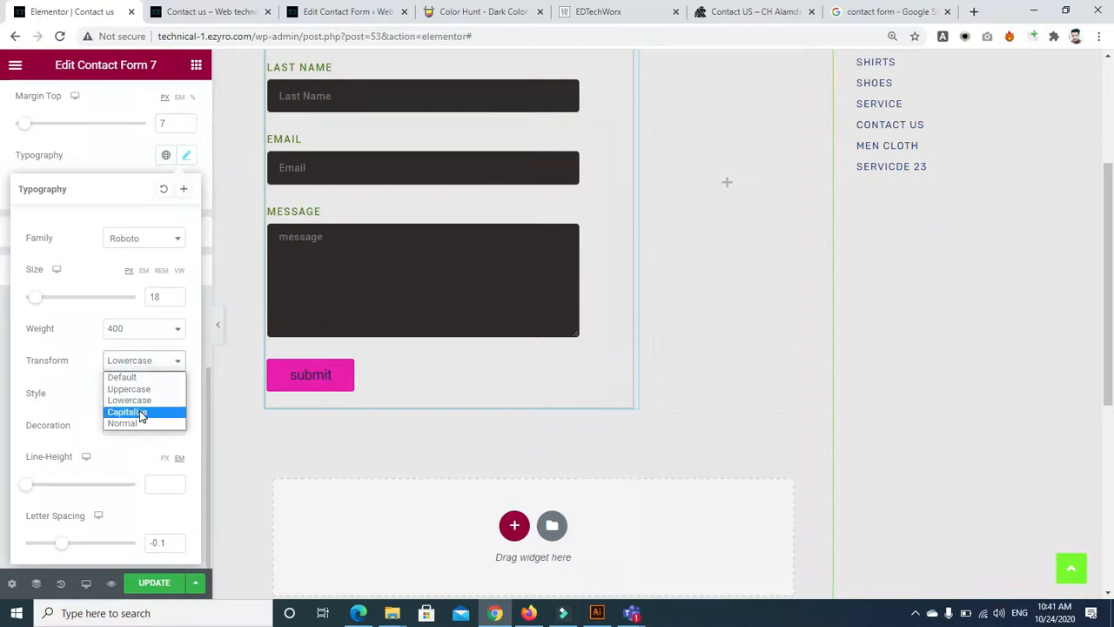
left_click(140, 410)
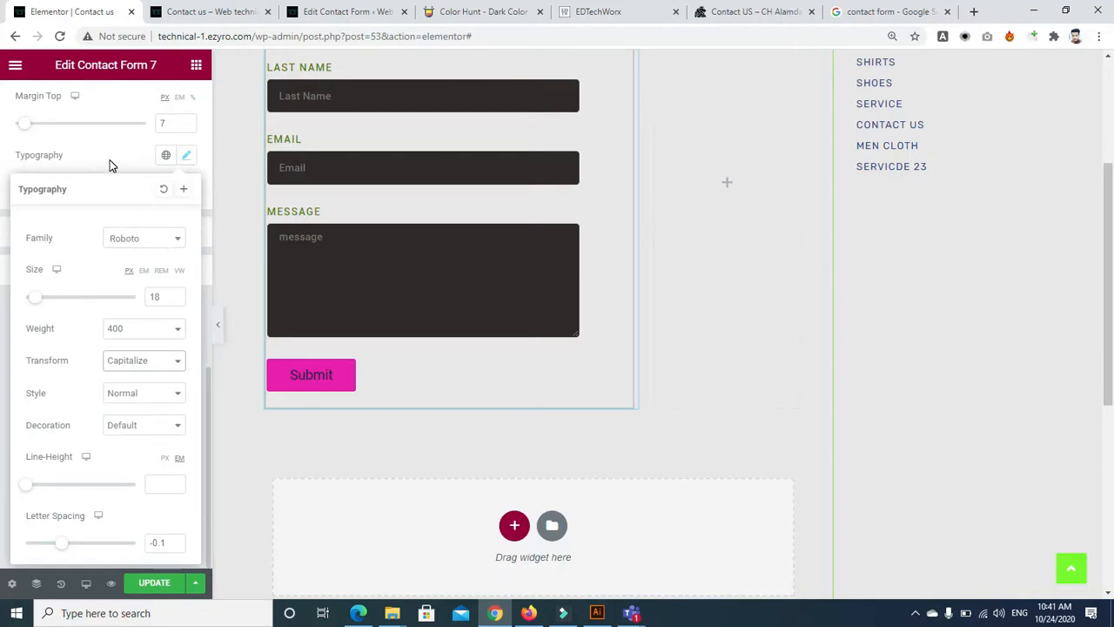
Change the Submit button's font family to Rubik
left_click(150, 247)
left_click(148, 247)
left_click(177, 242)
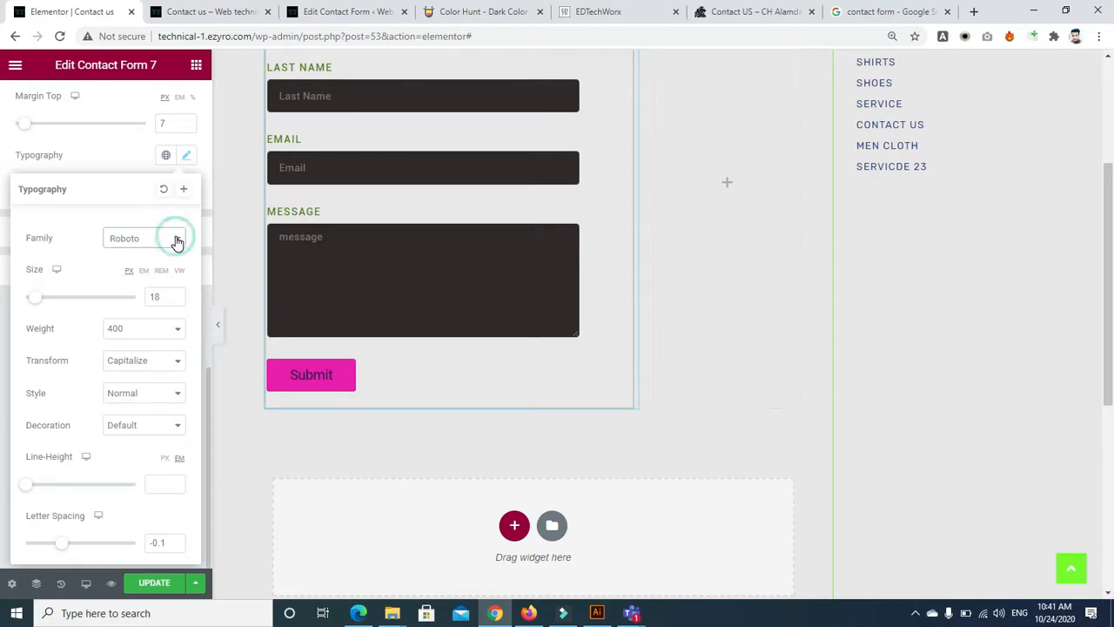
left_click(146, 246)
type("rub")
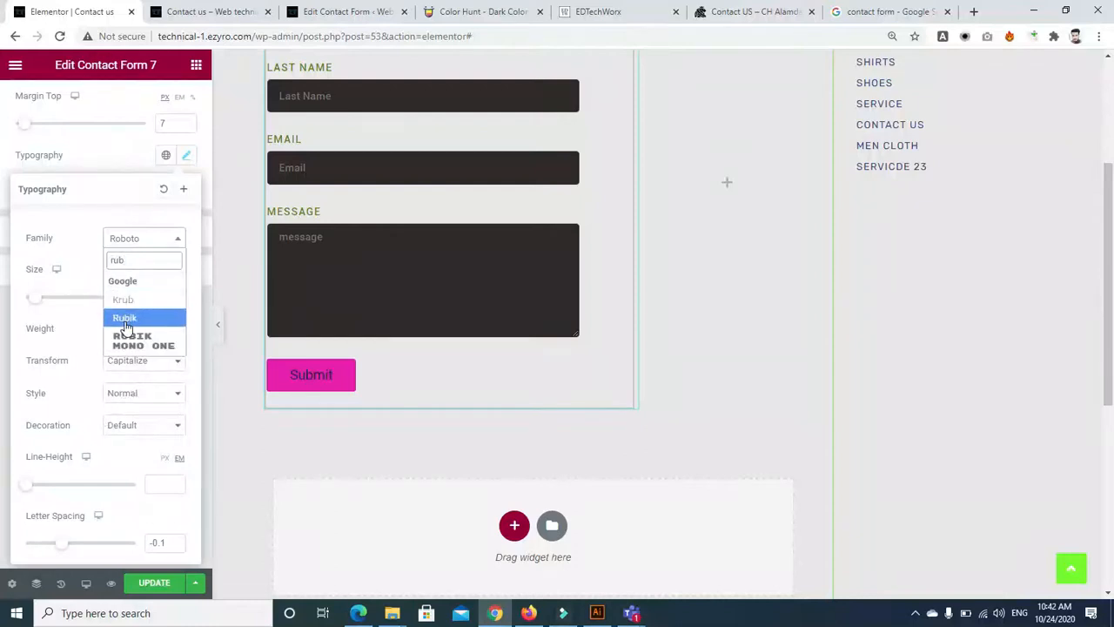
left_click(124, 317)
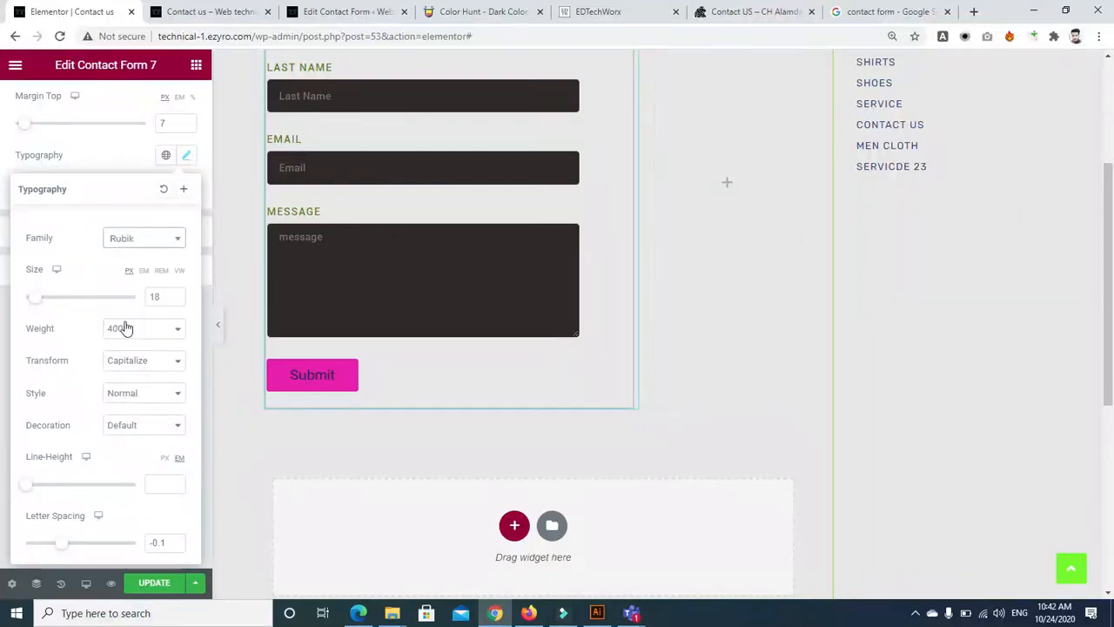
left_click(131, 162)
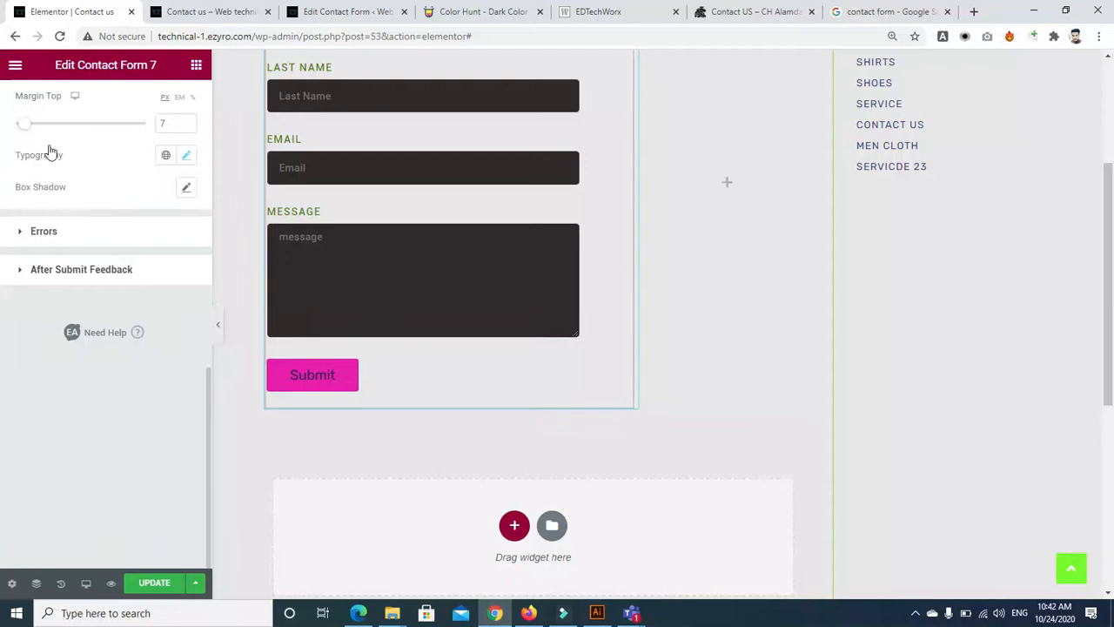
Add a box shadow with a blur of 4 to the Submit button
left_click(188, 190)
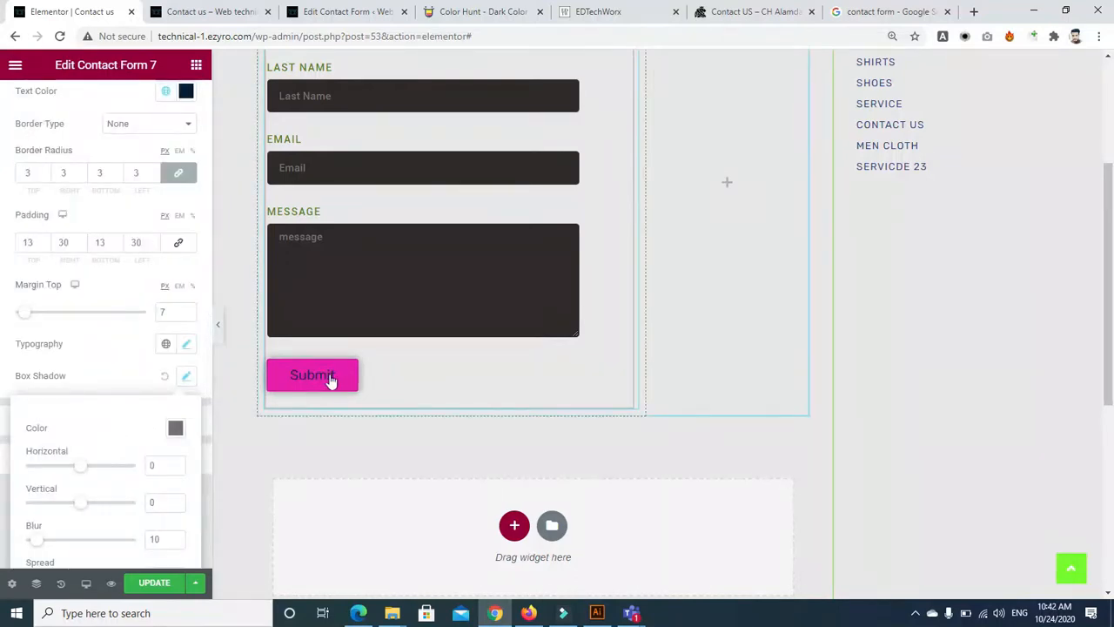
double_click(161, 539)
key("BackSpace")
type("4")
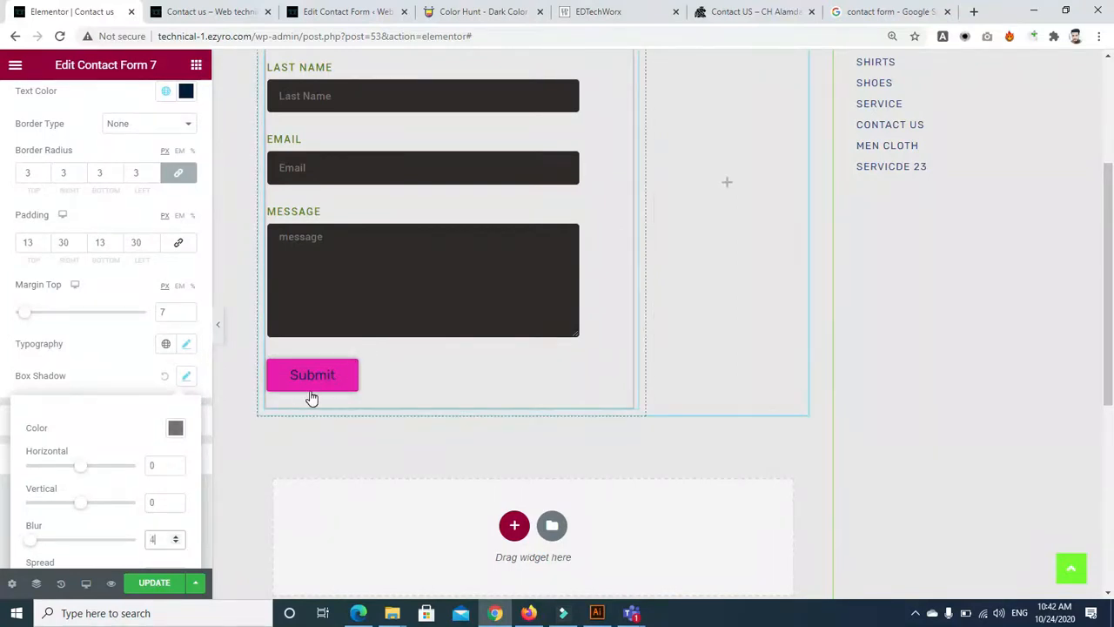
left_click(104, 360)
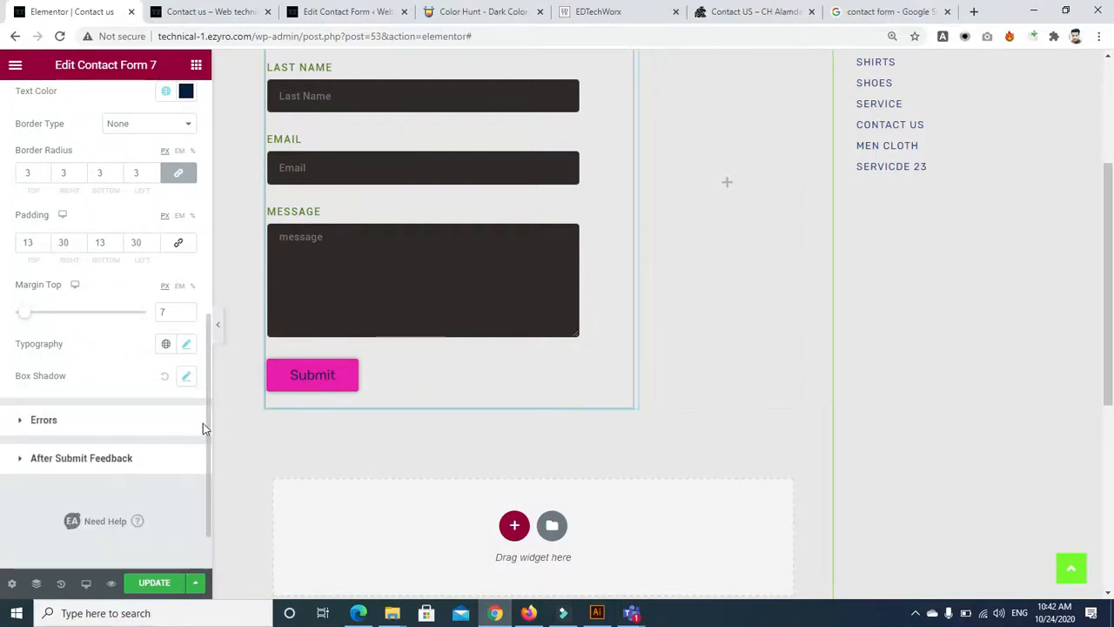
Give the After Submit Feedback text the Accent global font and the pink Accent global color
left_click(21, 459)
left_click(108, 462)
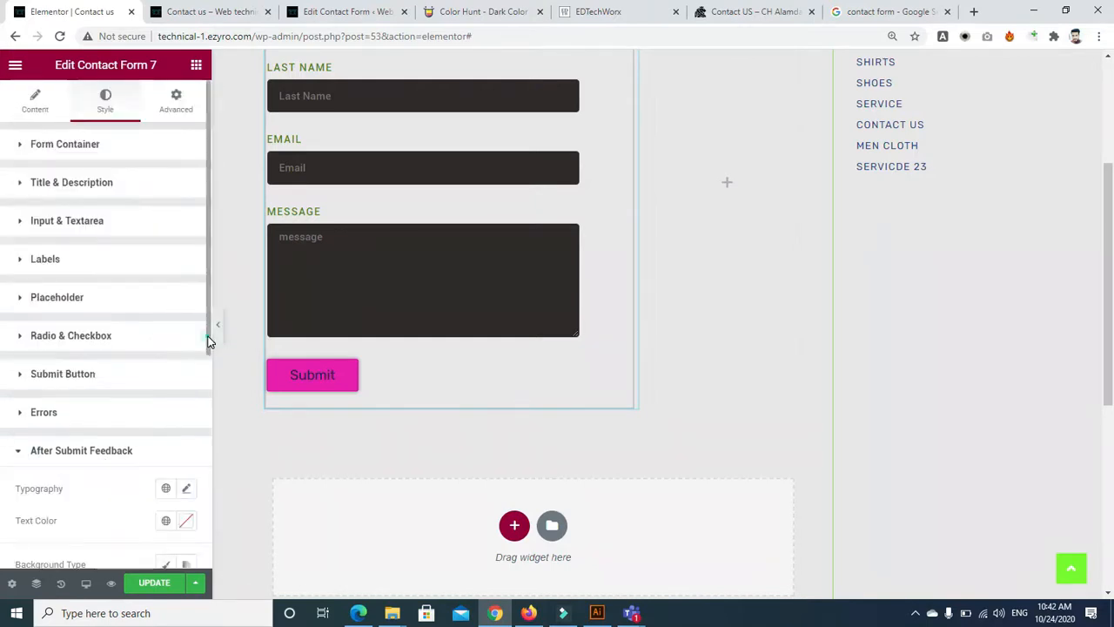
scroll(206, 366, "down", 3)
mouse_move(201, 468)
left_mouse_down()
mouse_move(199, 527)
mouse_move(206, 473)
left_mouse_up()
left_click(165, 259)
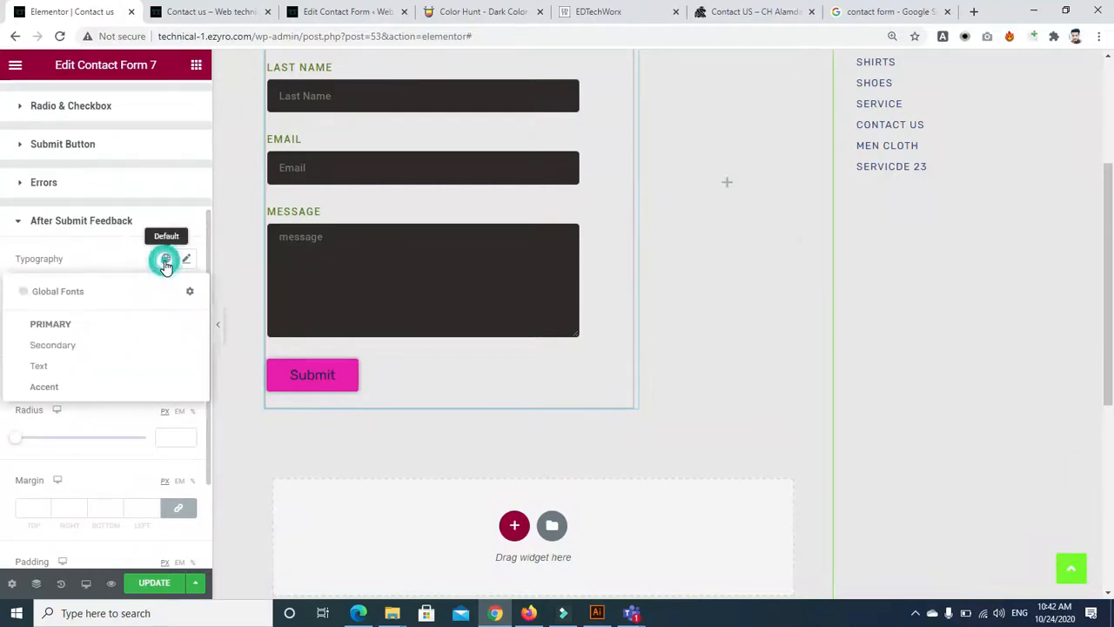
left_click(54, 388)
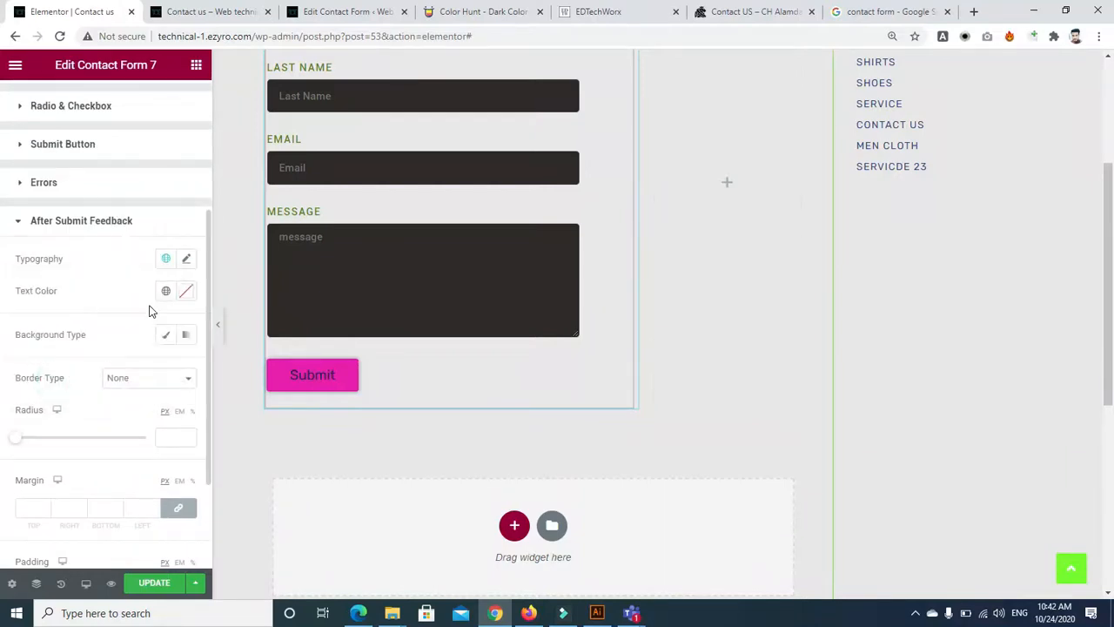
left_click(165, 291)
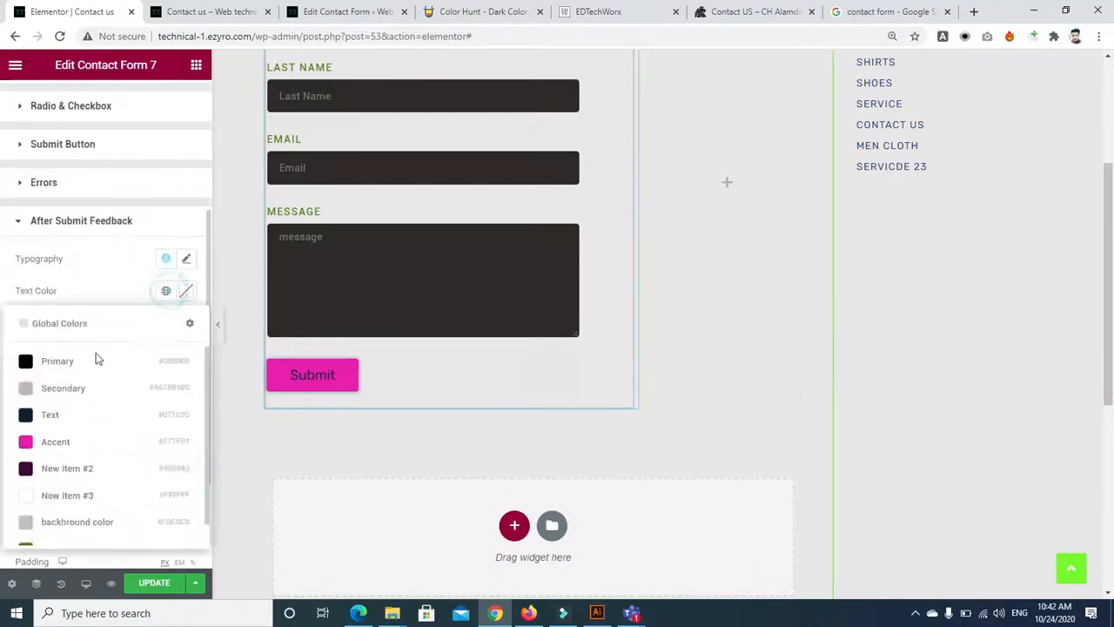
left_click(43, 448)
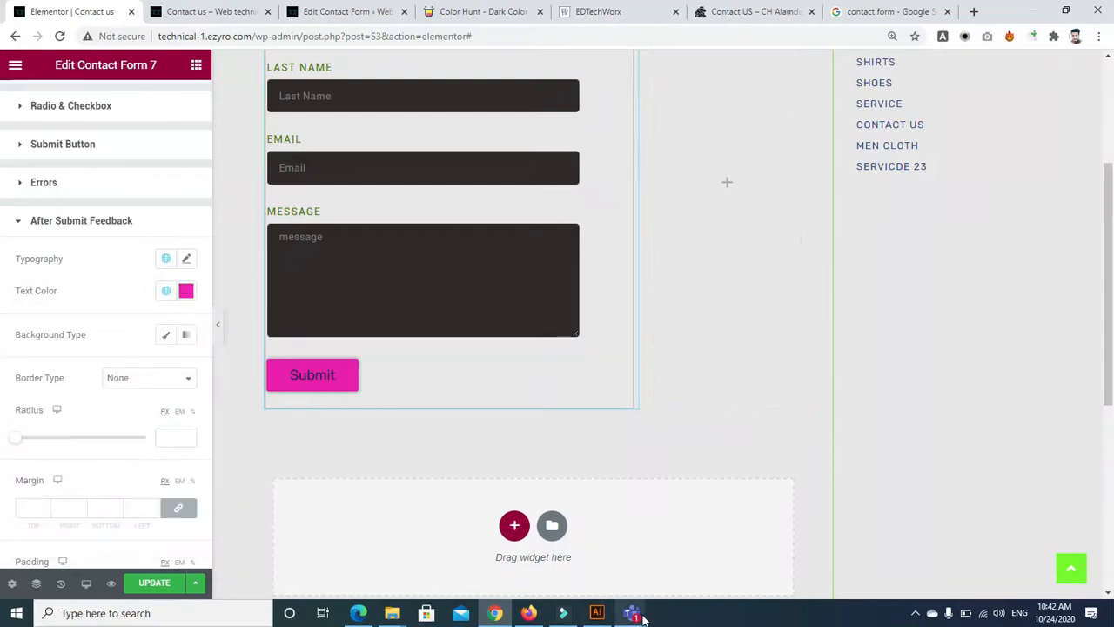
Check the state of the Microsoft Teams meeting and return to the Elementor editor in Chrome
mouse_move(635, 615)
mouse_move(683, 538)
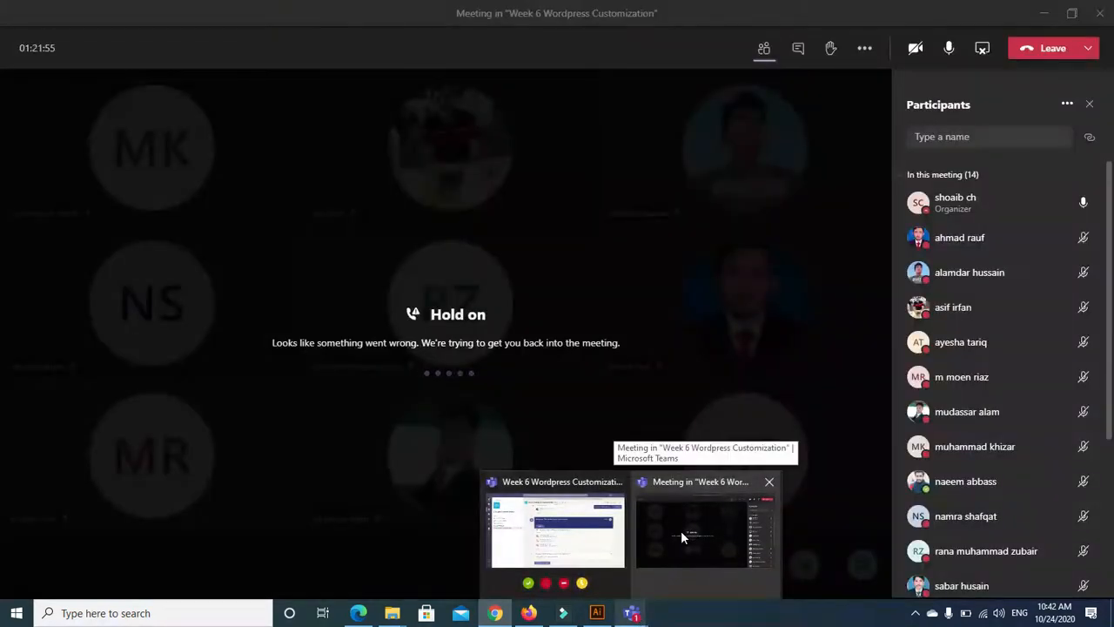
left_click(683, 537)
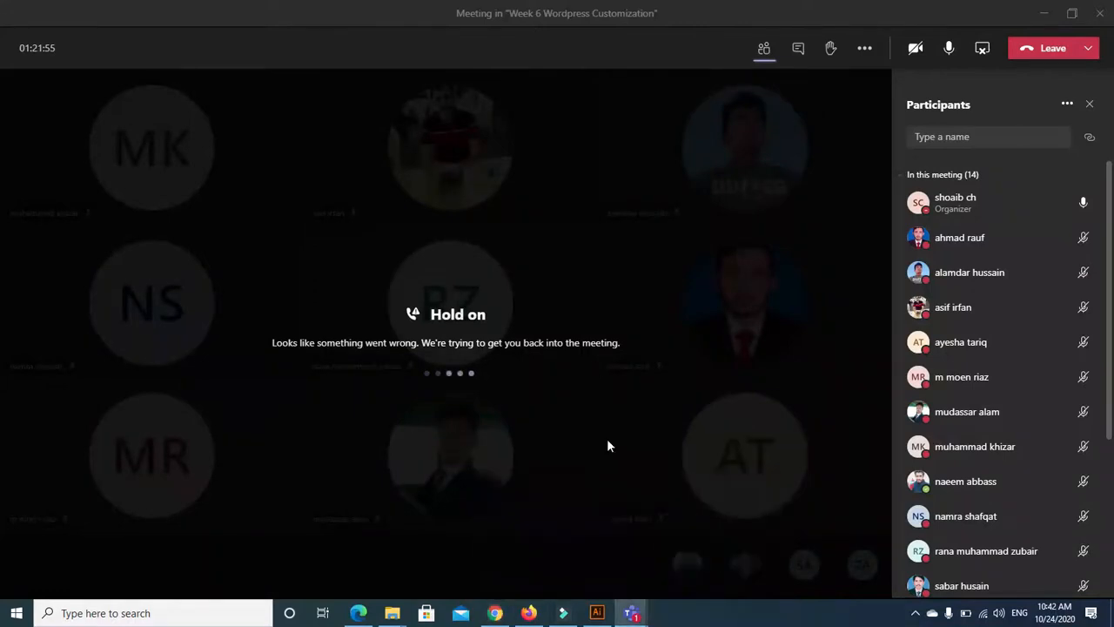
left_click(494, 612)
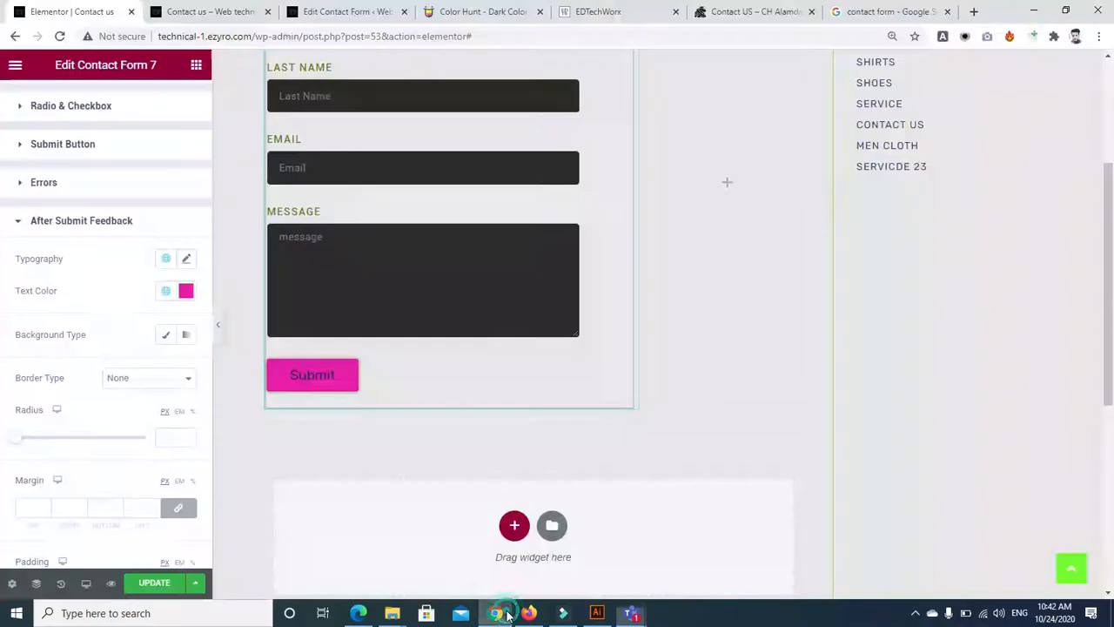
Give the After Submit Feedback message a classic background in the green global color and a radius of 210 px
left_click(165, 337)
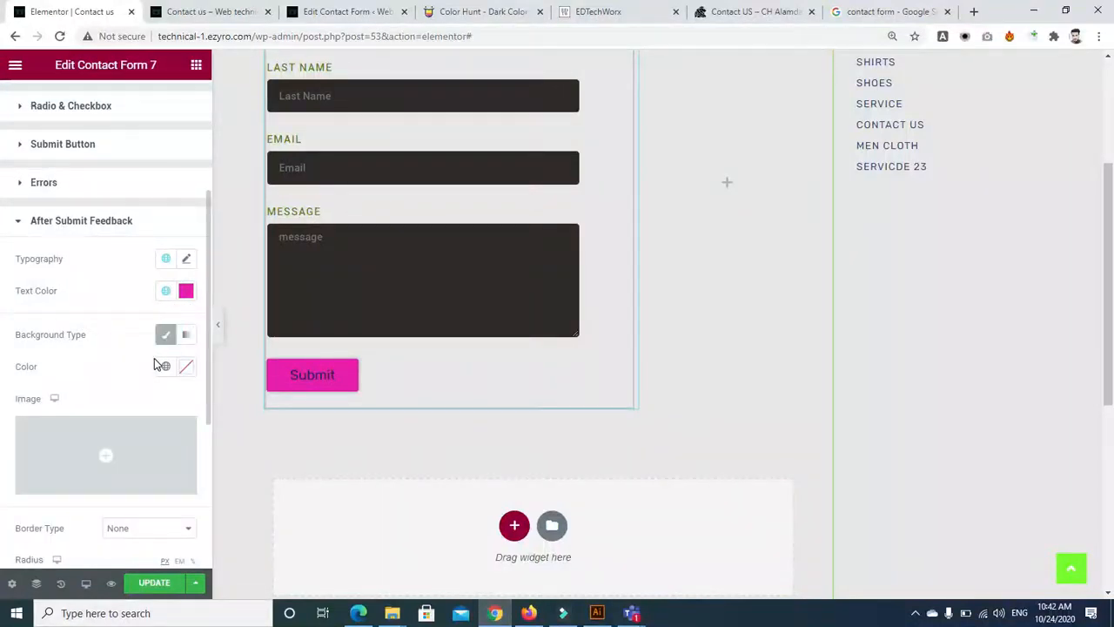
left_click(165, 367)
left_click(44, 348)
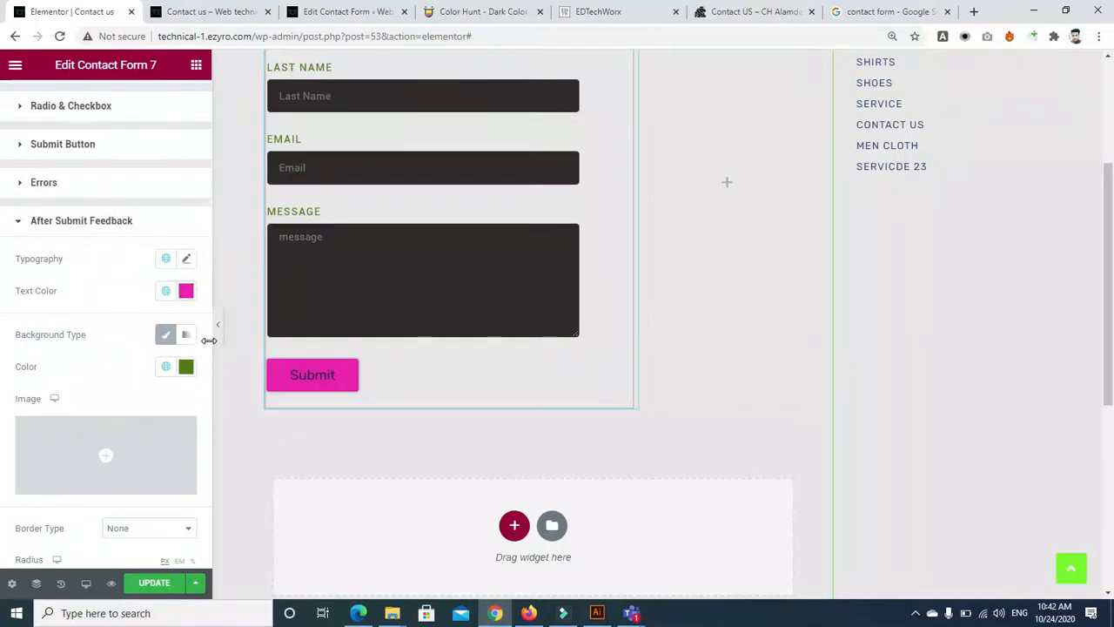
scroll(207, 348, "down", 2)
left_click_drag(13, 440, 25, 445)
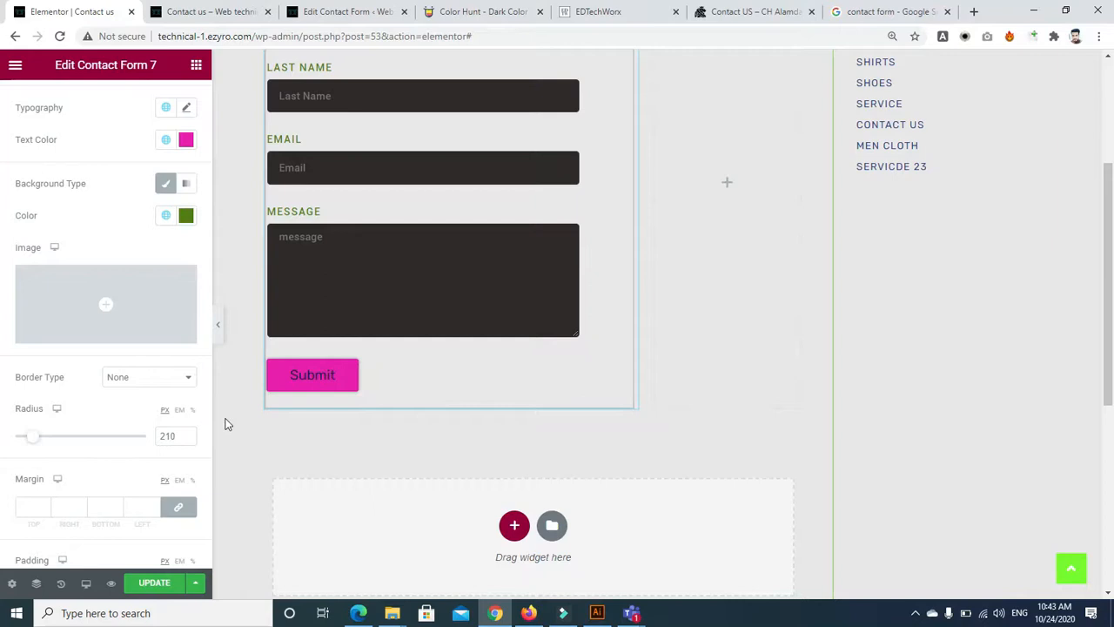
Add a solid border, 2 px wide on all four linked sides, to the After Submit Feedback message
scroll(208, 430, "down", 1)
left_click(148, 312)
left_click(155, 341)
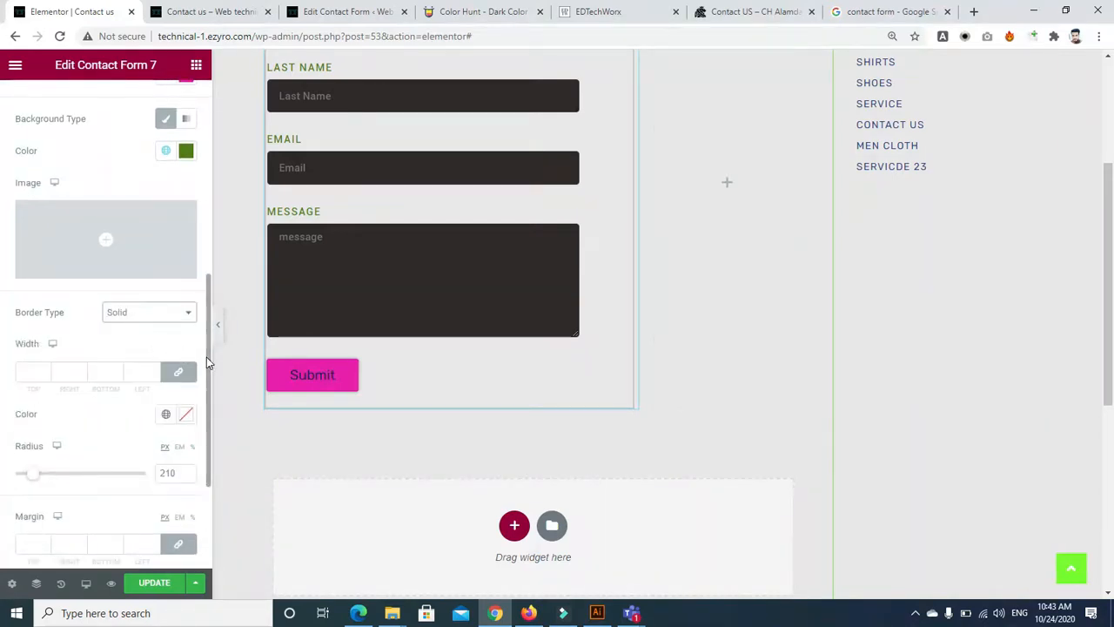
left_click(44, 368)
left_click(44, 368)
Save the styling changes by updating the Contact us page
left_click(209, 398)
left_click_drag(207, 397, 206, 439)
left_click(151, 582)
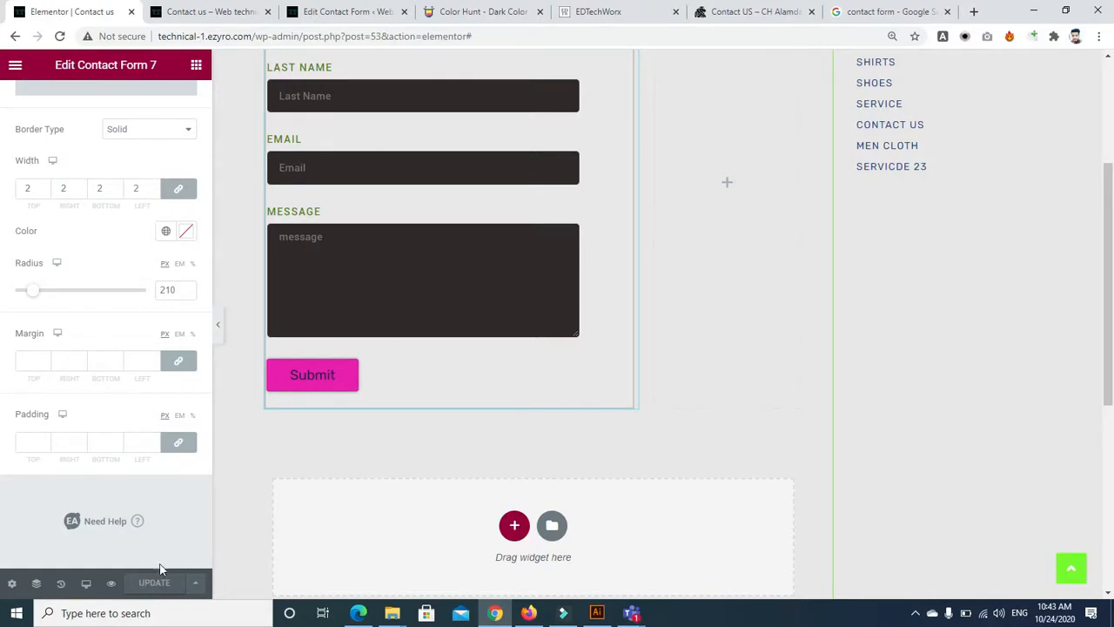
Reload the Contact us page preview, examine the styled contact form down to the Submit button, and return to the Elementor editor
left_click(219, 12)
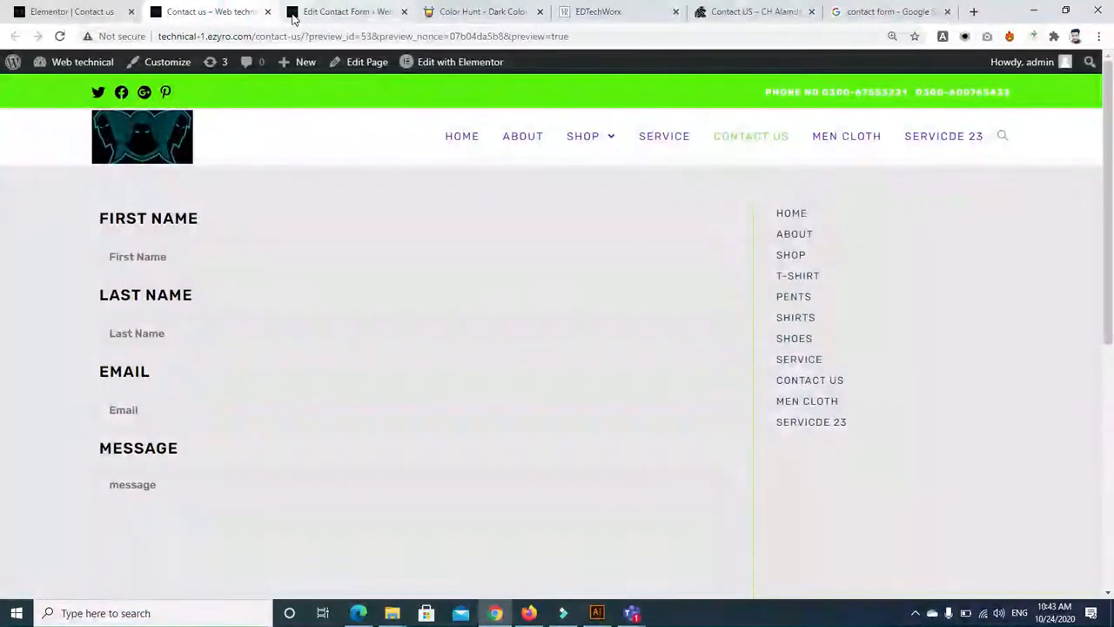
left_click(59, 36)
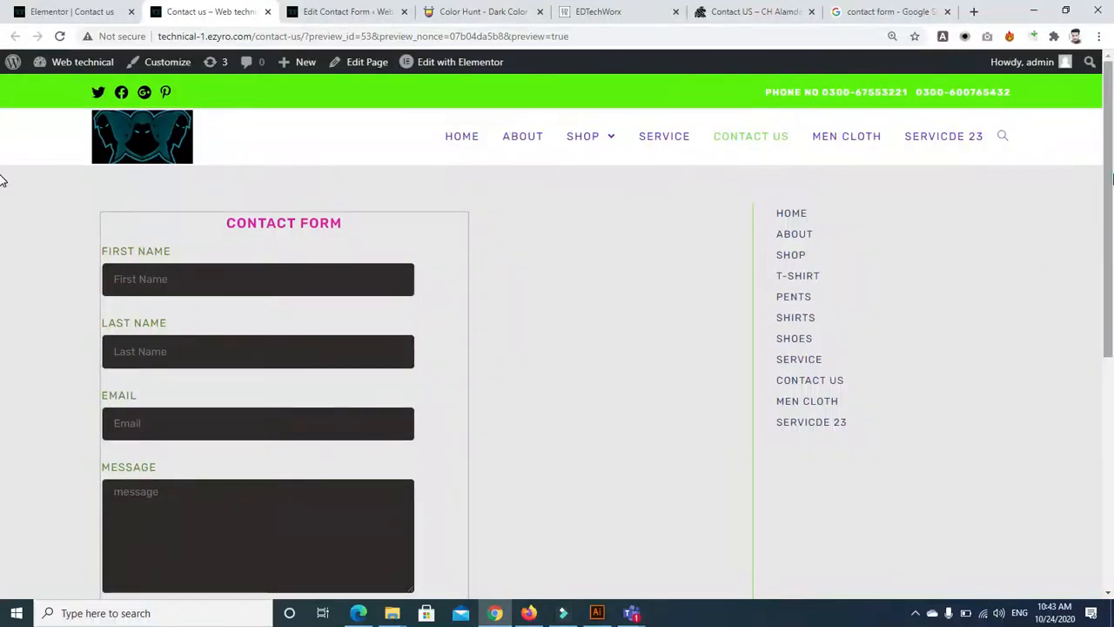
scroll(2, 181, "down", 2)
scroll(3, 201, "up", 1)
scroll(3, 204, "down", 1)
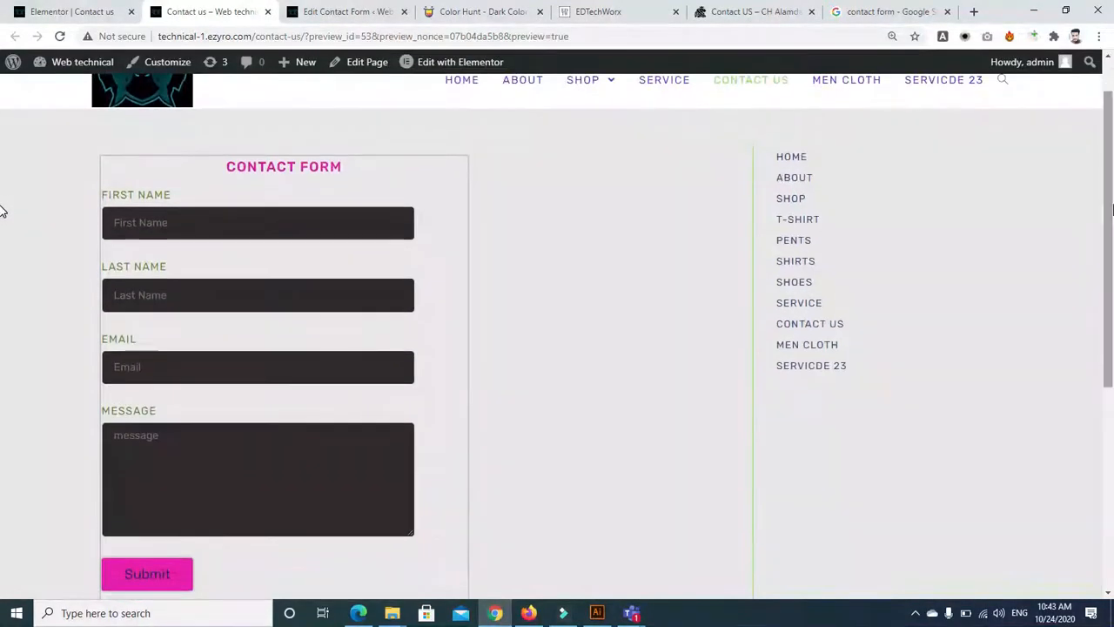
left_click(324, 13)
left_click(89, 18)
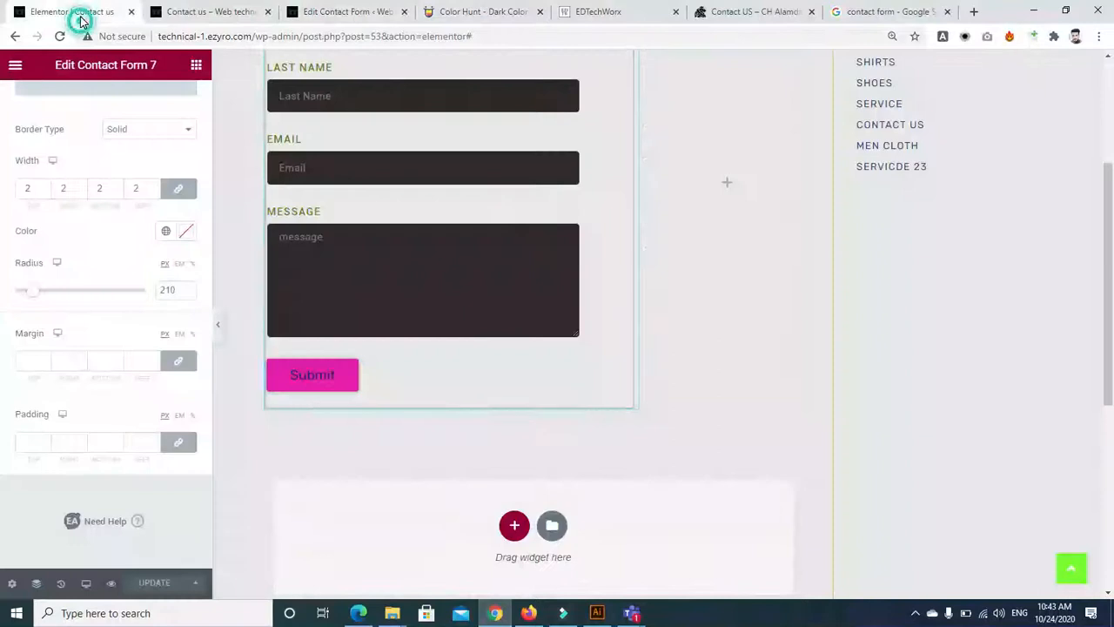
Narrow the contact form's column to about 60% width and move it to the other side of the empty column
left_click_drag(1110, 301, 1113, 215)
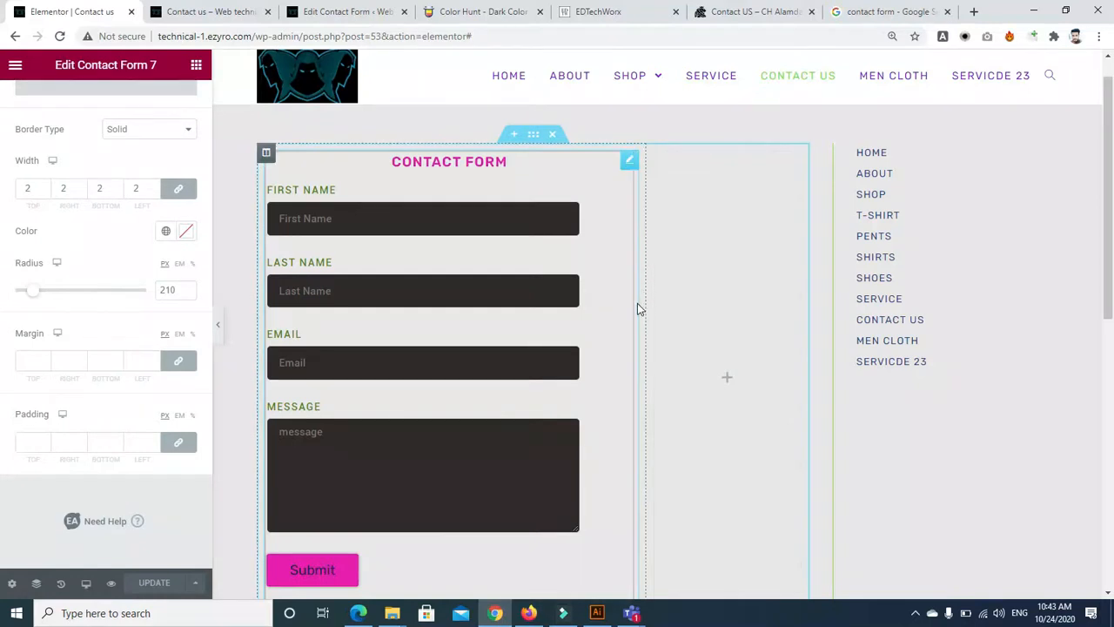
left_click_drag(645, 321, 590, 318)
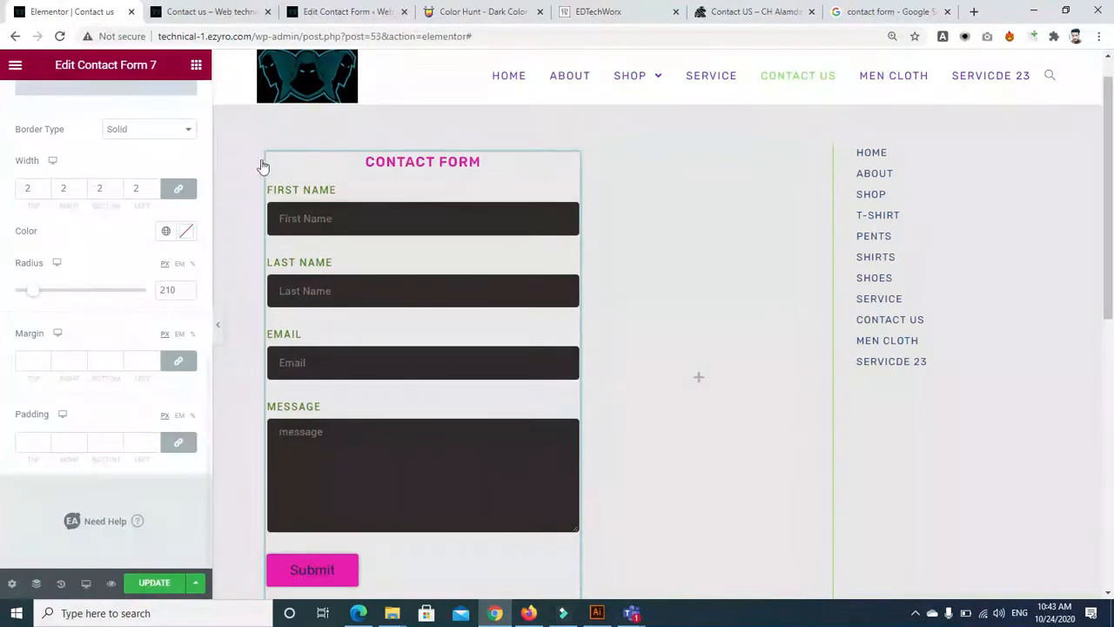
left_click_drag(266, 154, 593, 181)
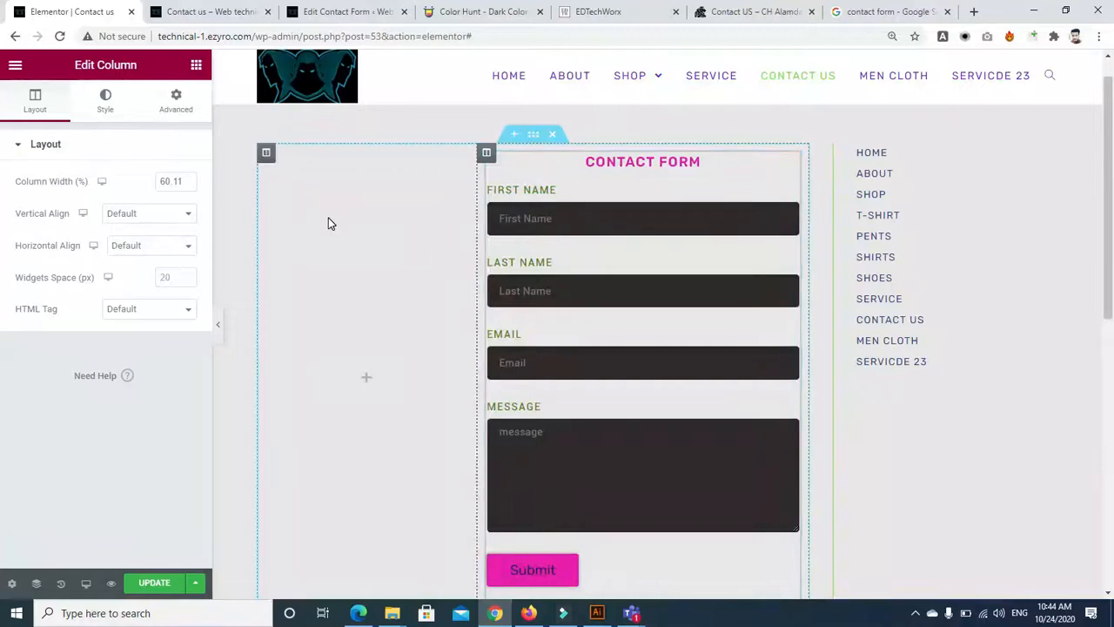
left_click(196, 64)
left_click(145, 123)
type("te")
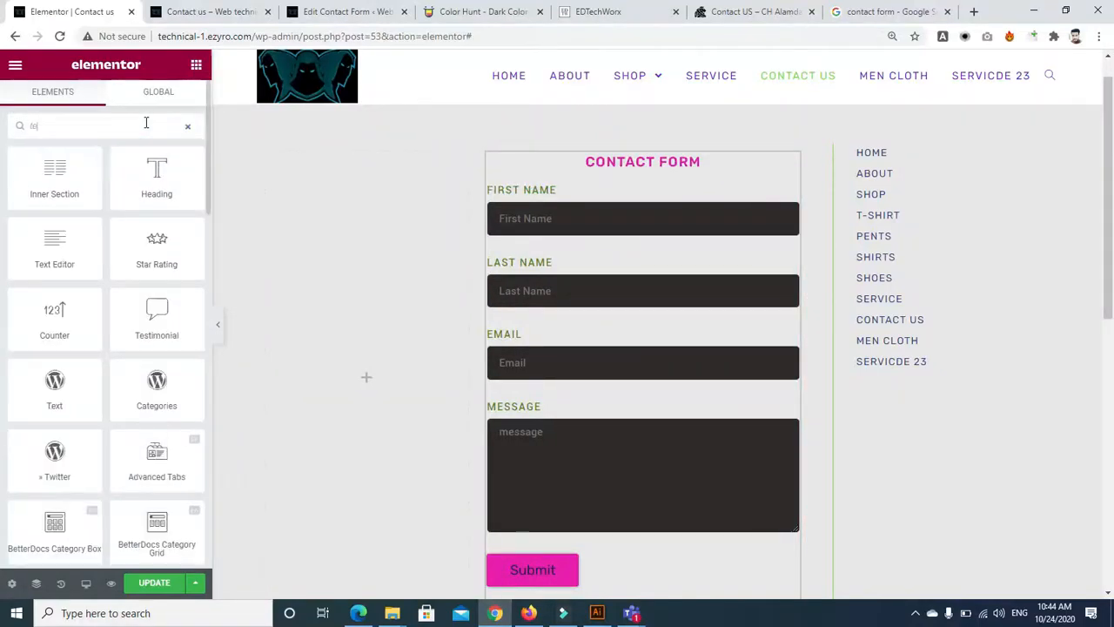
key("BackSpace")
key("BackSpace")
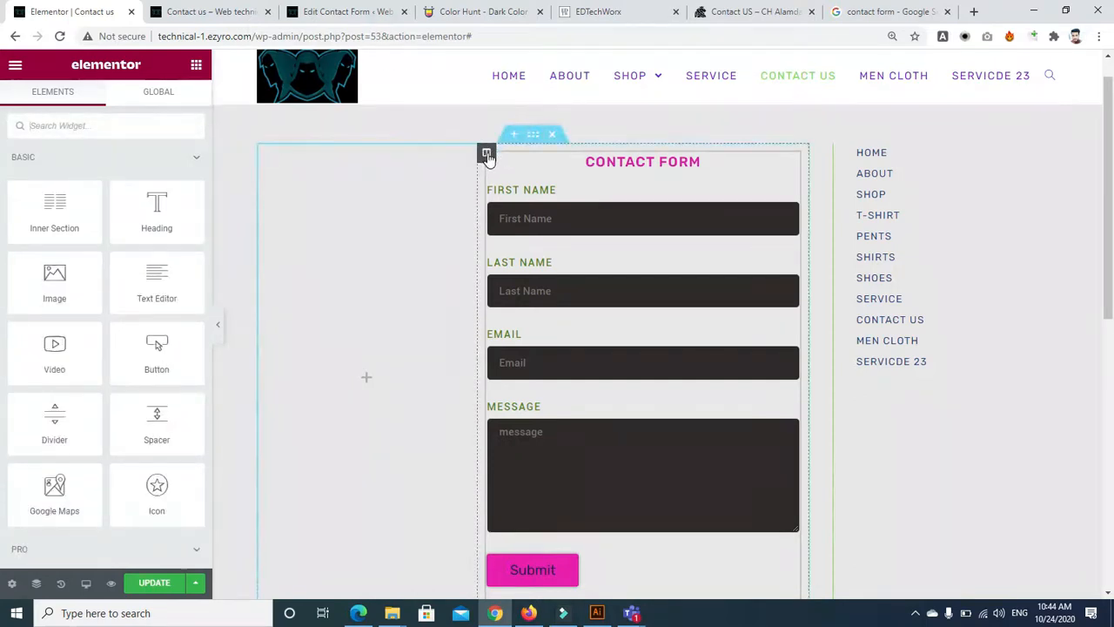
left_click_drag(486, 154, 599, 159)
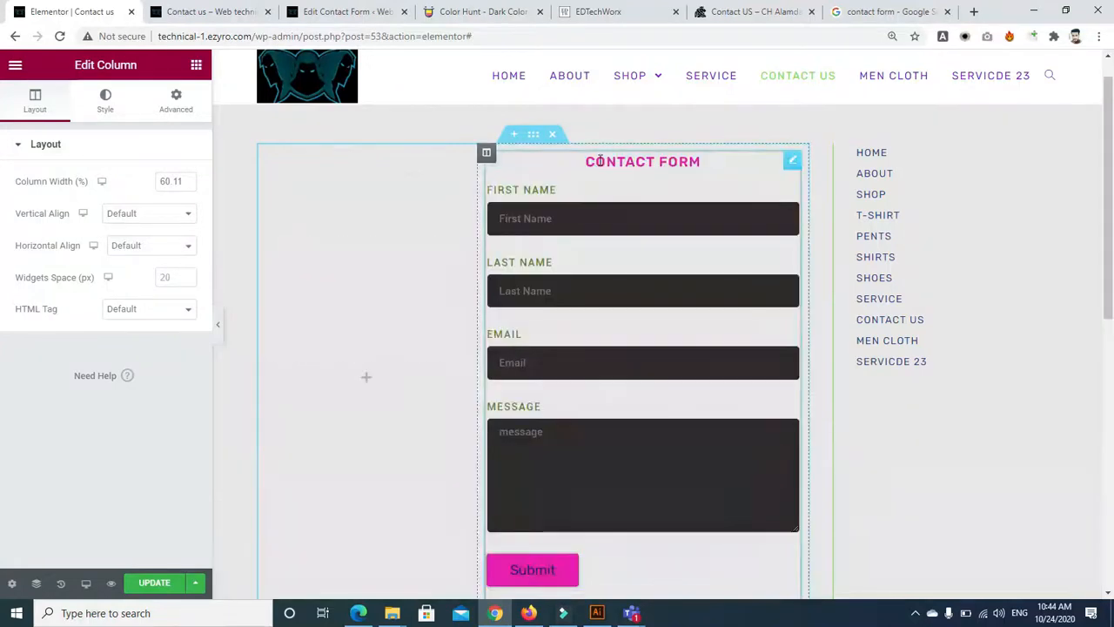
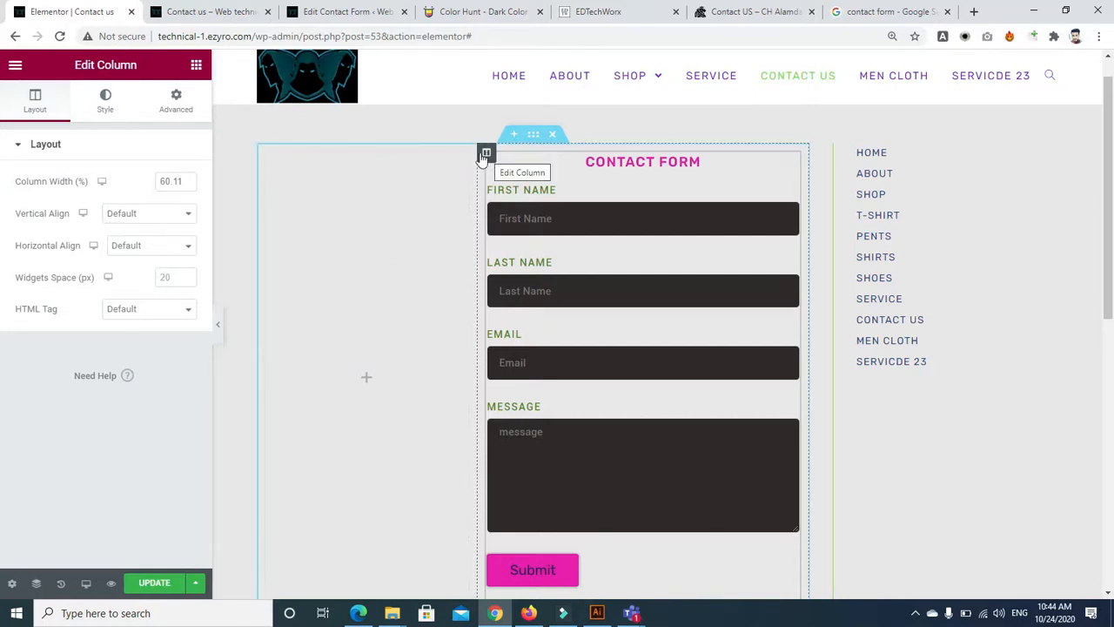
left_click_drag(486, 154, 599, 167)
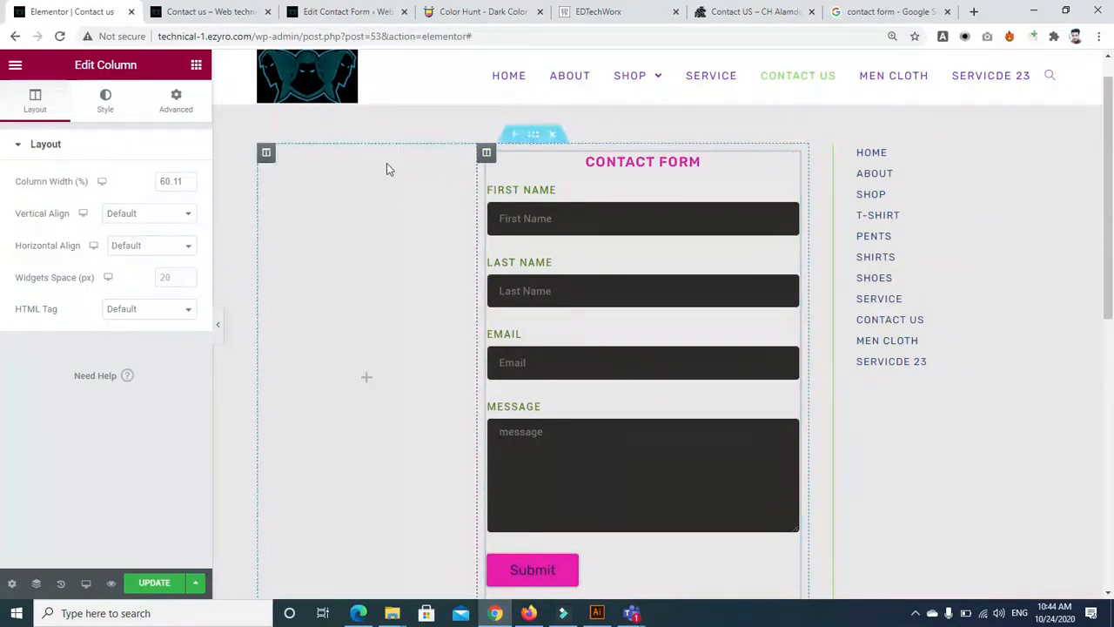
Search the widgets for "heading" and "text", and add a Heading widget to the empty column beside the contact form
left_click(196, 65)
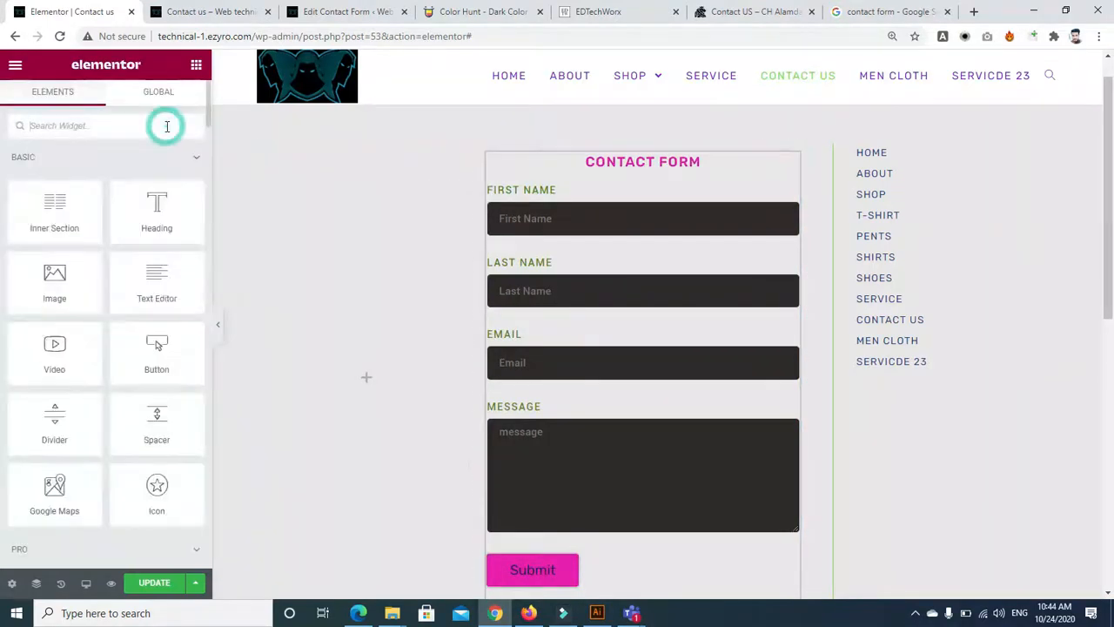
type("heading")
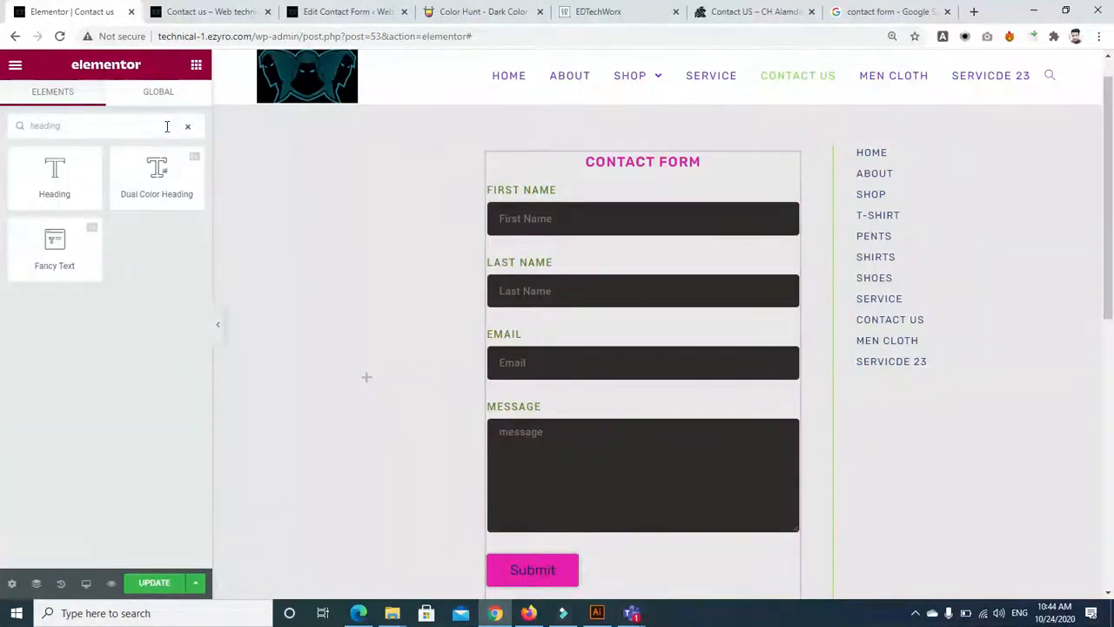
key("BackSpace")
key("BackSpace")
key("BackSpace")
key("BackSpace")
key("BackSpace")
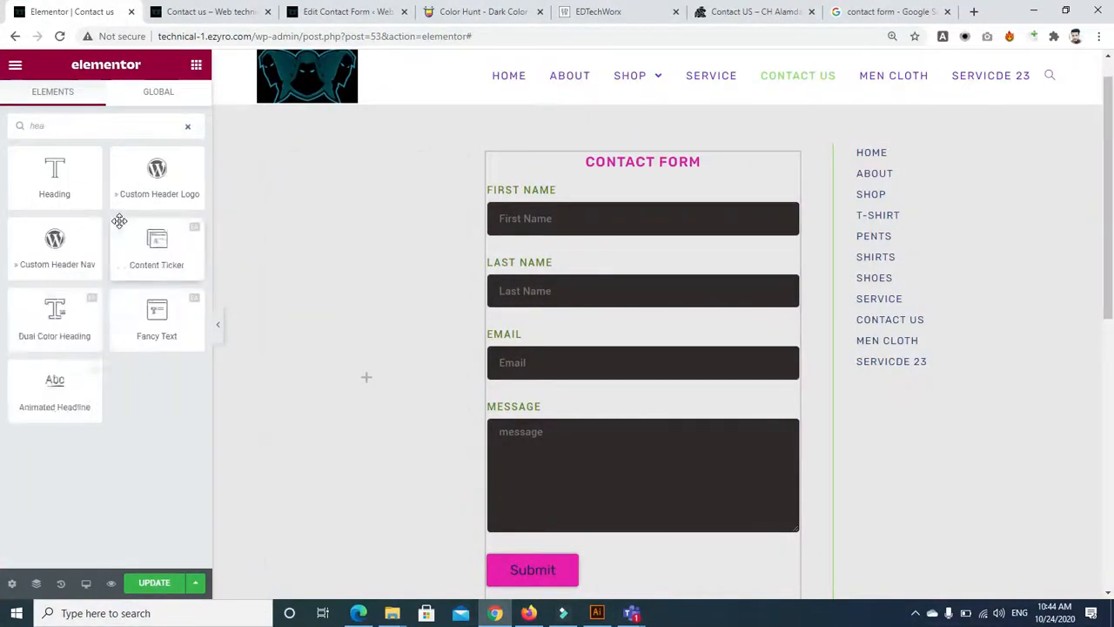
key("BackSpace")
key("BackSpace")
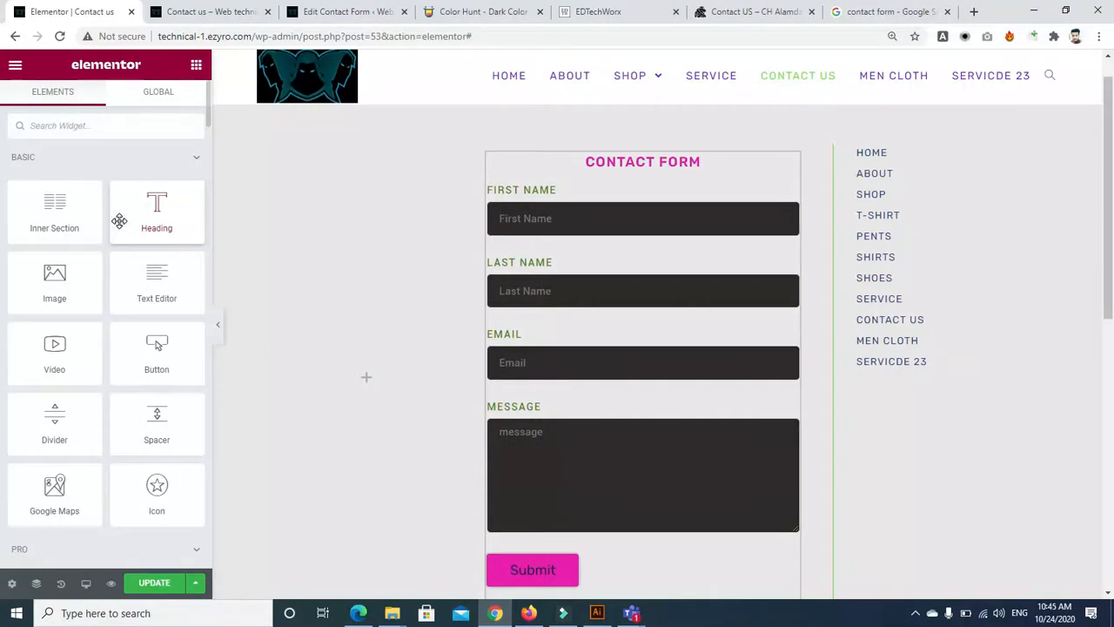
type("text")
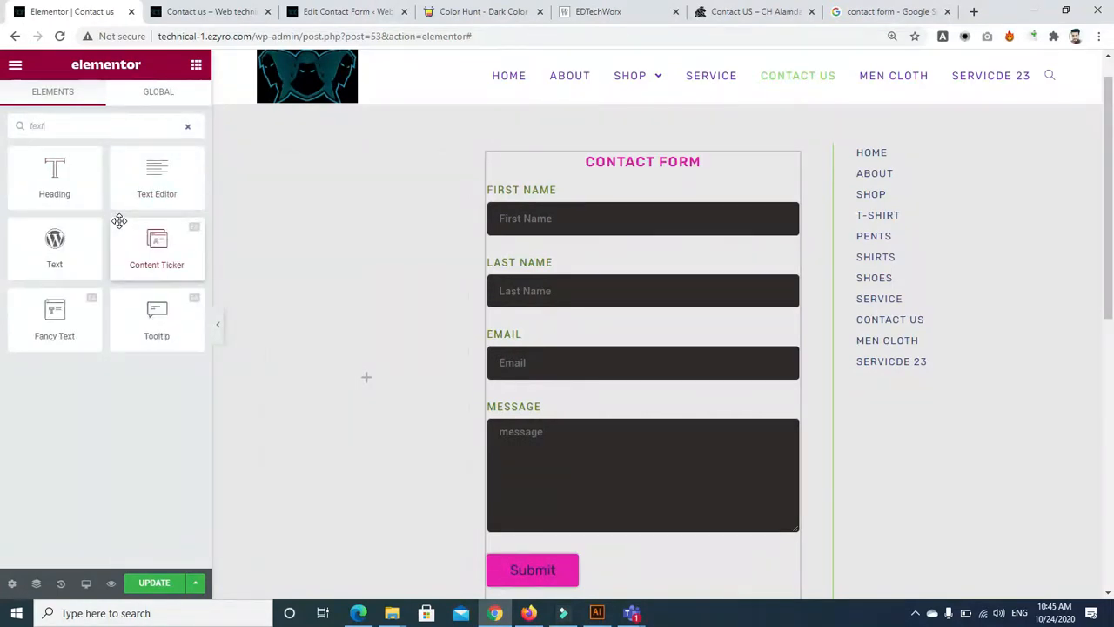
left_click_drag(54, 178, 361, 368)
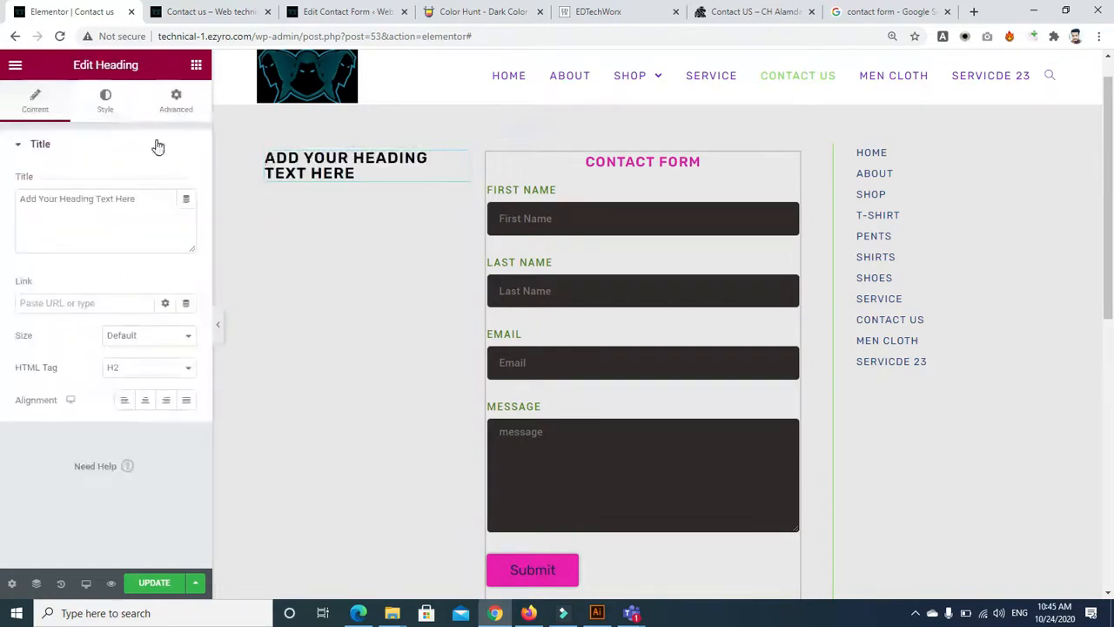
Add a Text Editor widget below the new heading in the same column
left_click(176, 100)
left_click(195, 68)
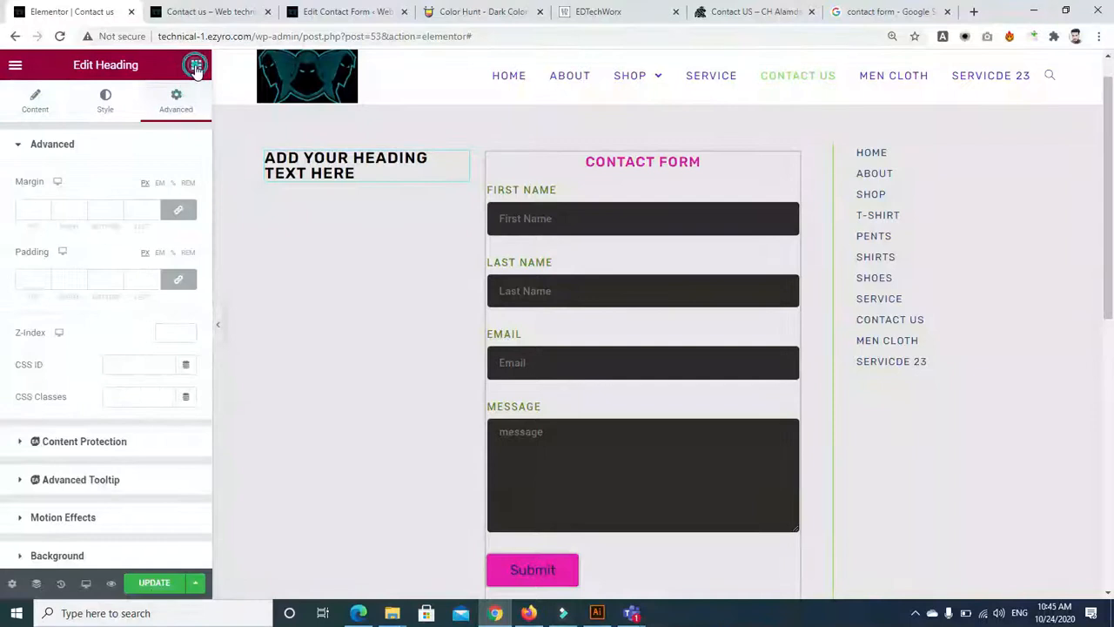
left_click_drag(152, 280, 353, 185)
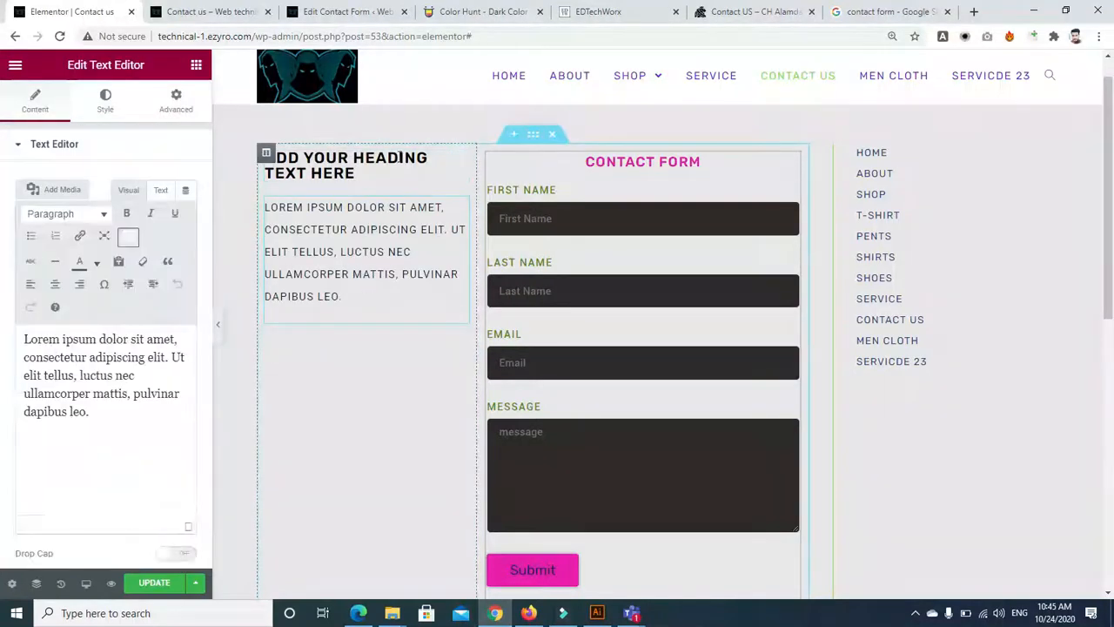
Search Google Images for "contact form html", preview the HTML5 Contact Form with Google Maps layout for heading ideas, and return to the Elementor editor
left_click(381, 168)
left_click_drag(363, 173, 278, 153)
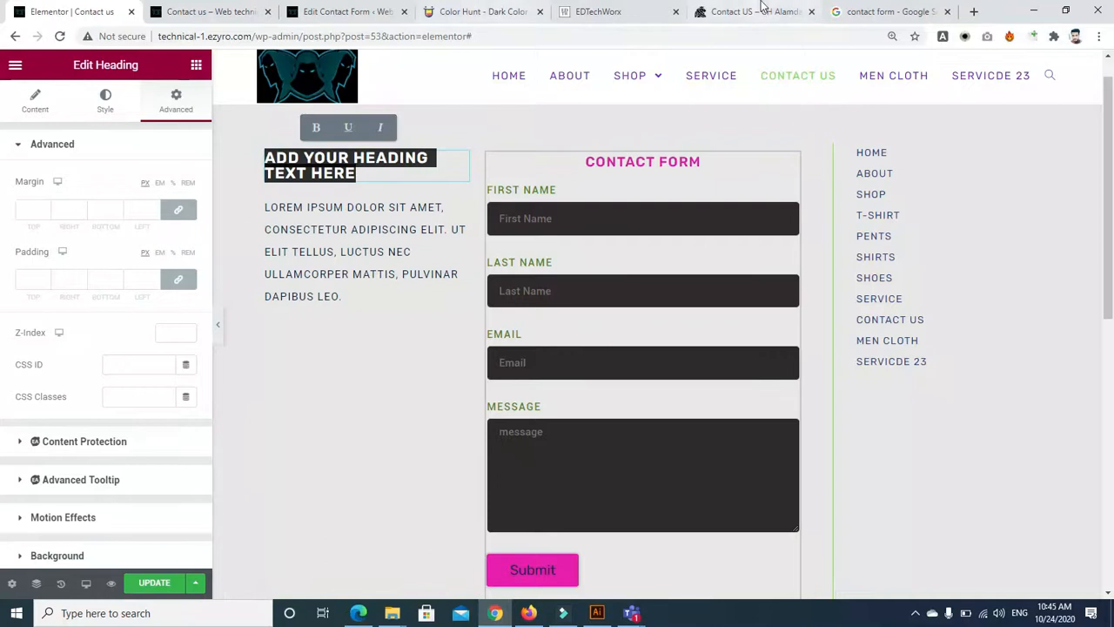
left_click(882, 12)
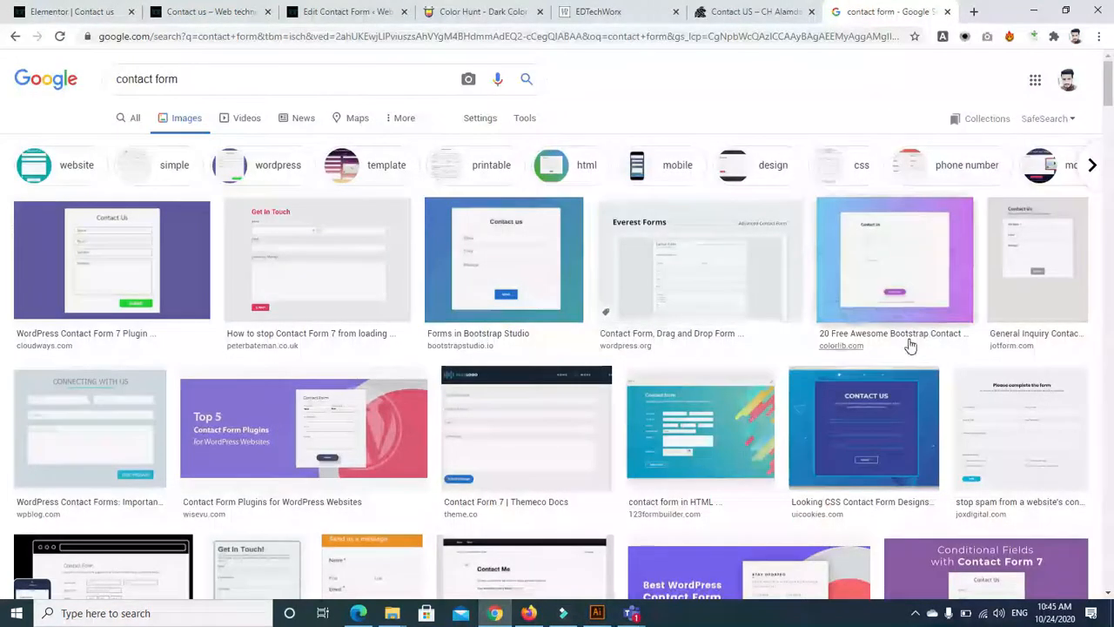
mouse_move(1110, 96)
left_mouse_down()
mouse_move(1112, 237)
mouse_move(1110, 111)
left_mouse_up()
left_click(182, 67)
type("html")
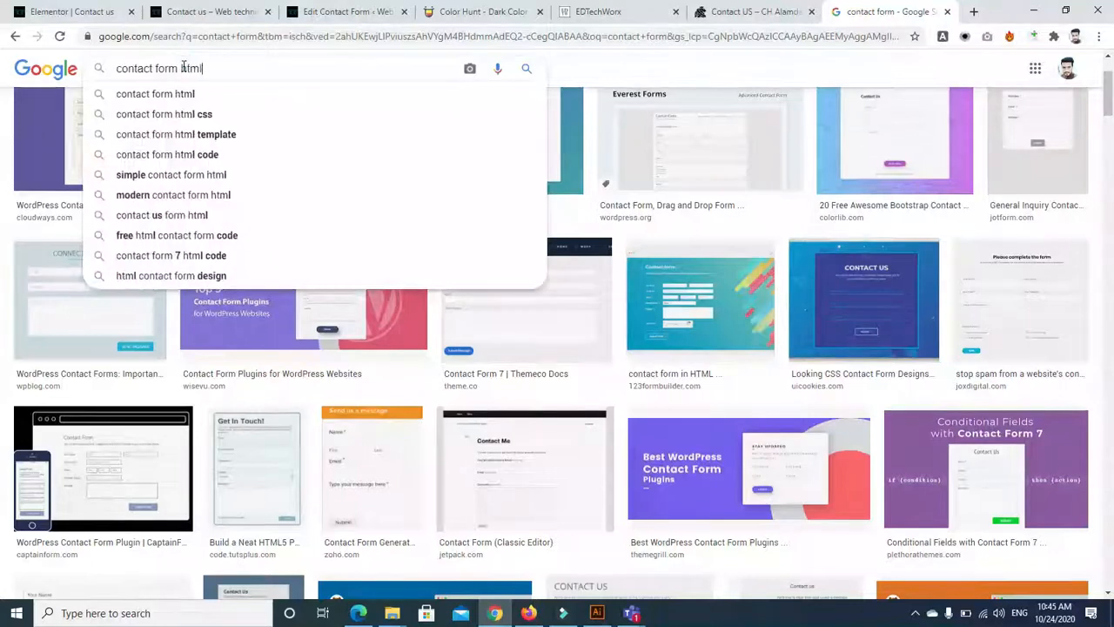
key("Return")
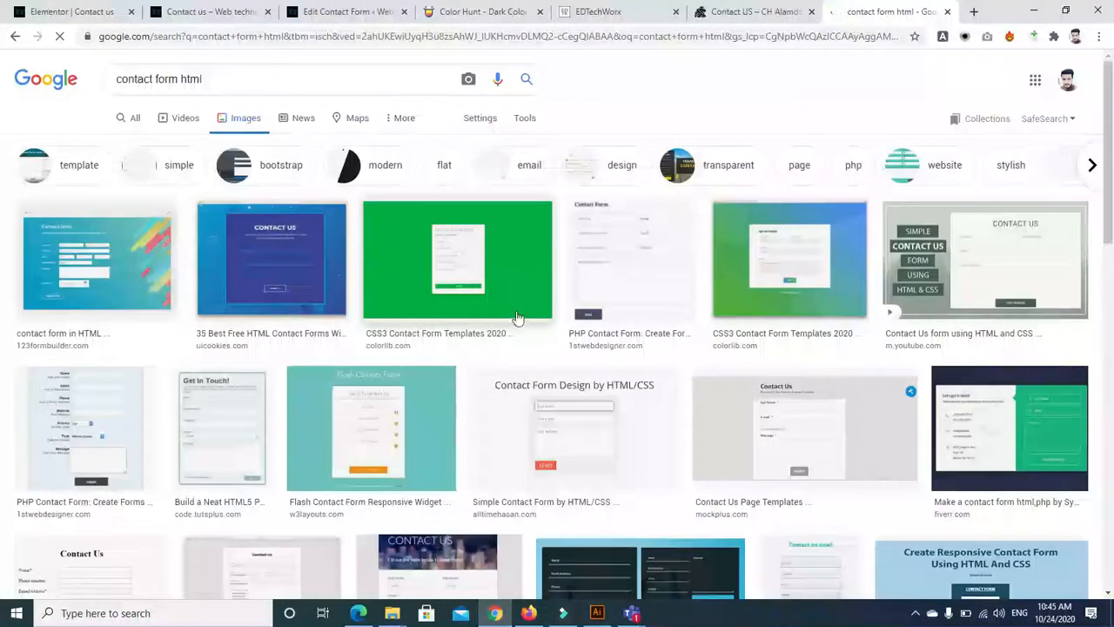
scroll(2, 337, "down", 5)
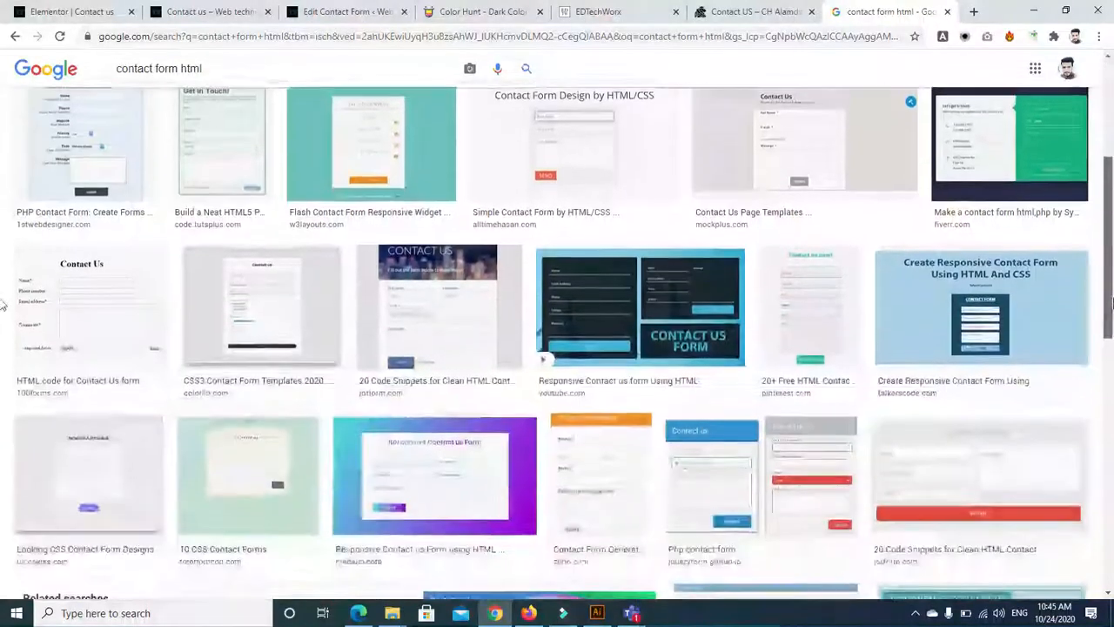
scroll(1111, 336, "down", 2)
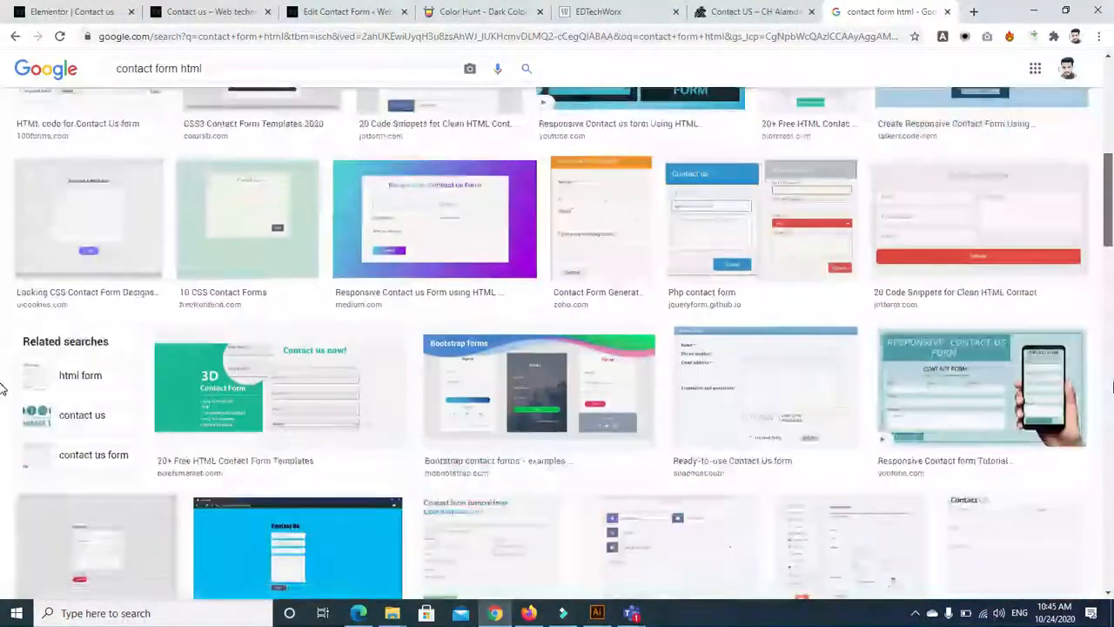
left_click_drag(1110, 230, 1112, 346)
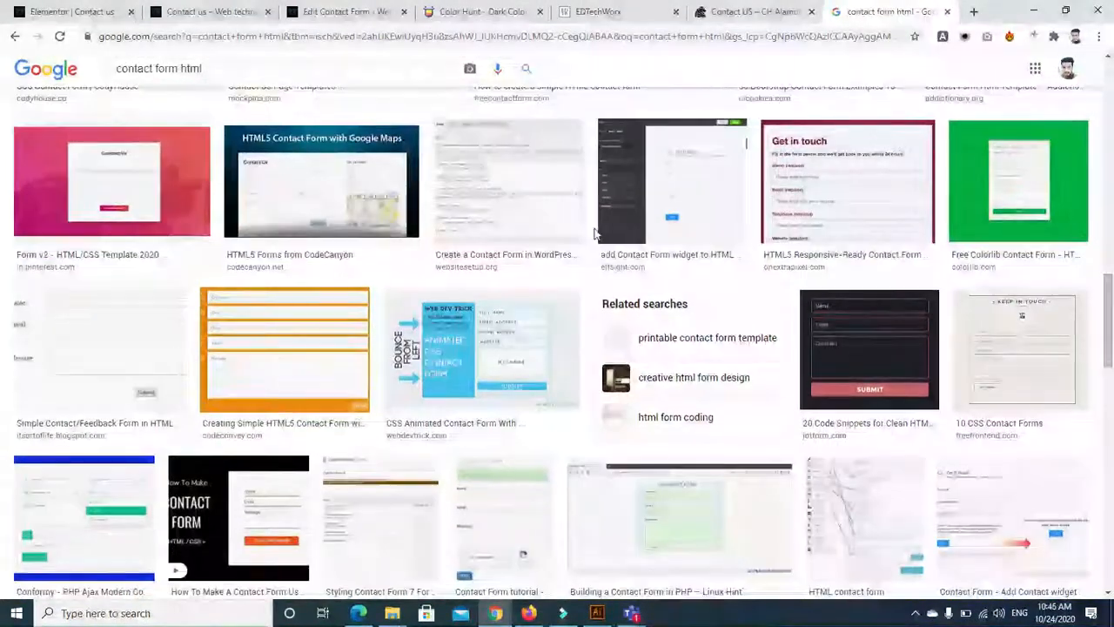
left_click(399, 185)
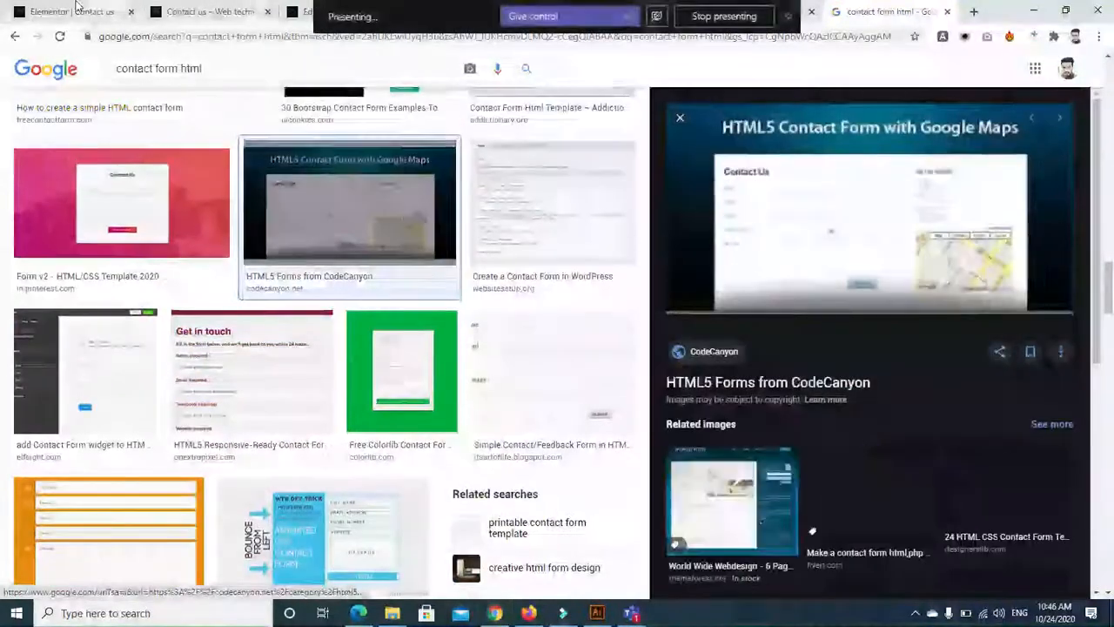
left_click(76, 9)
Change the new heading's title to "Get in touch" and center its alignment
left_click(344, 174)
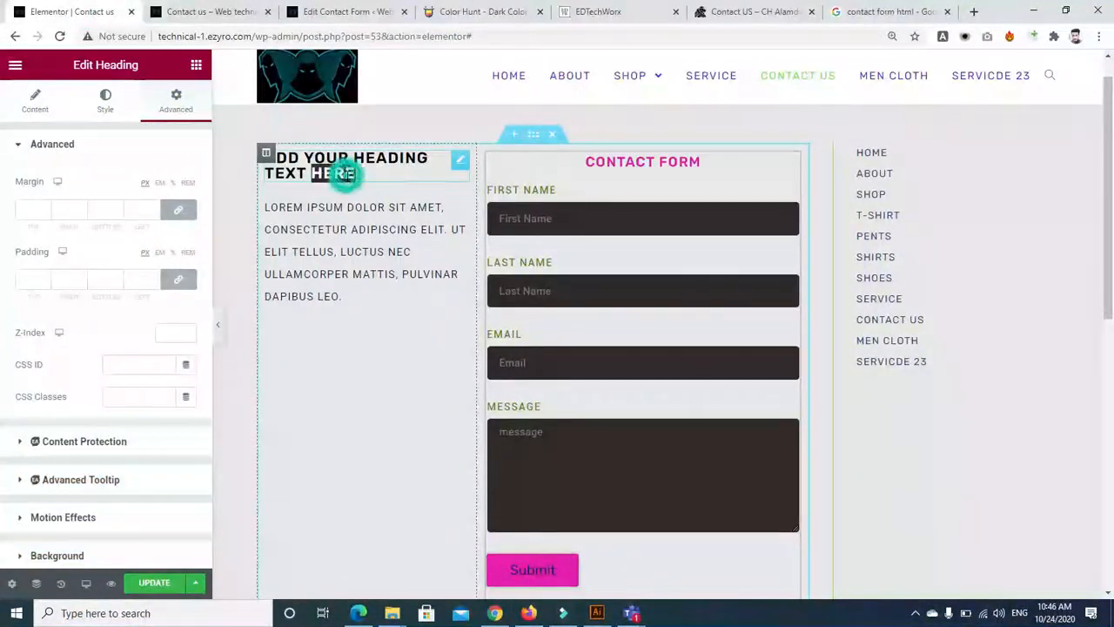
left_click_drag(372, 177, 246, 154)
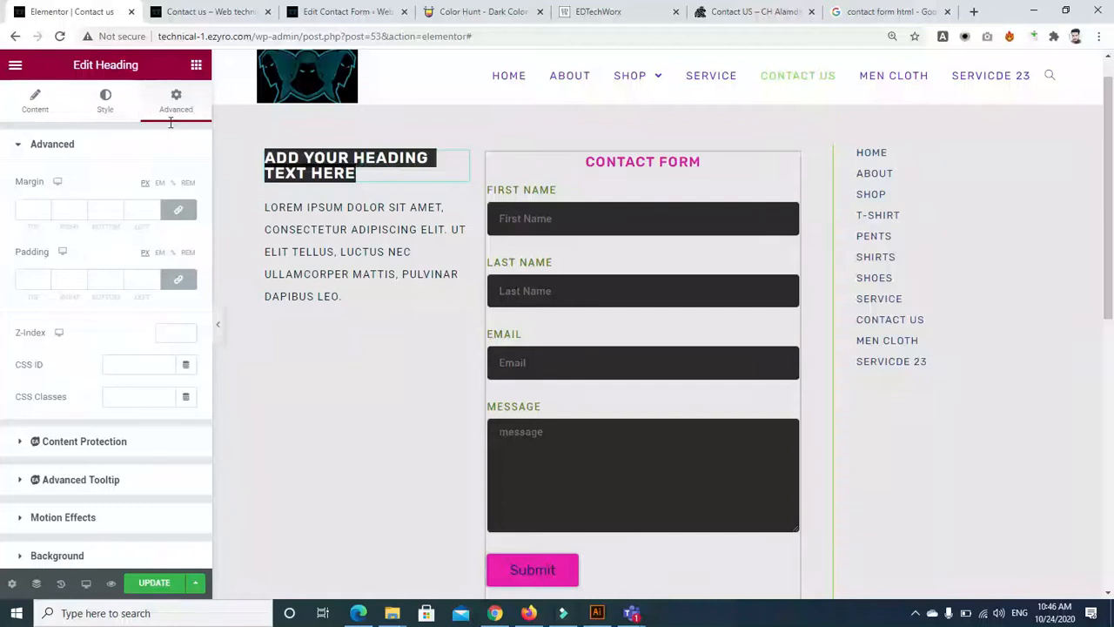
left_click_drag(171, 123, 173, 123)
left_click(320, 158)
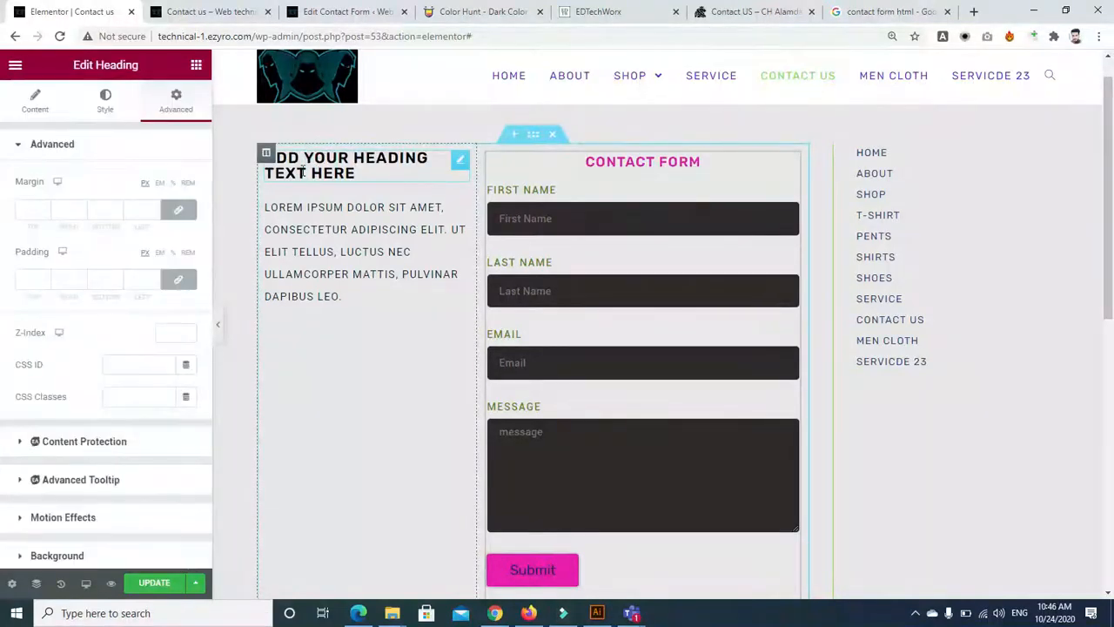
left_click(33, 103)
left_click_drag(144, 201, 2, 193)
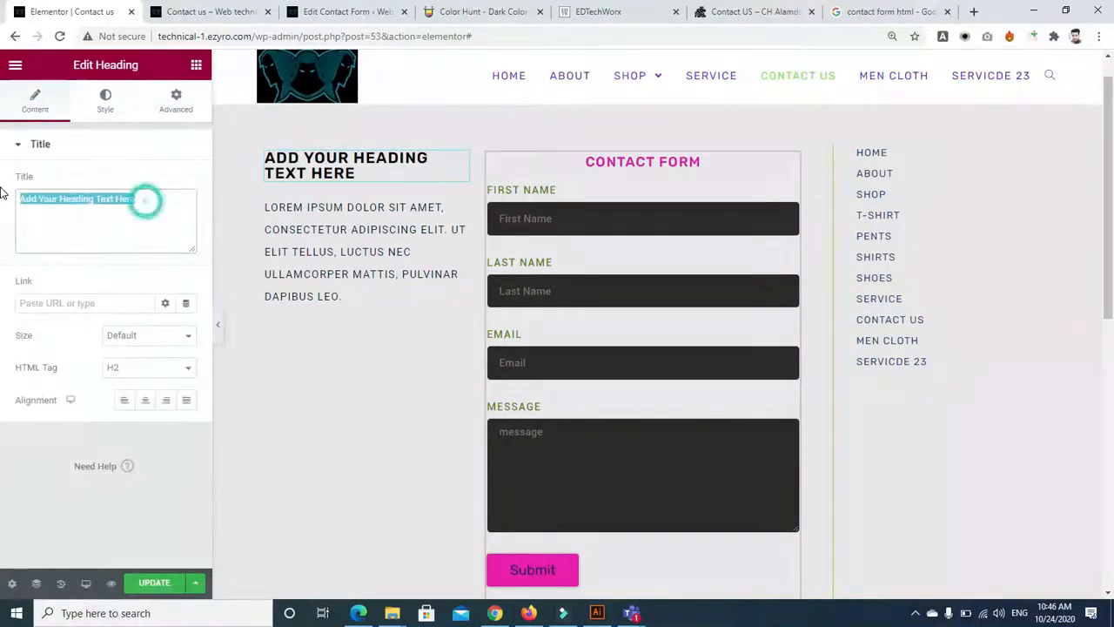
type("Get in touch")
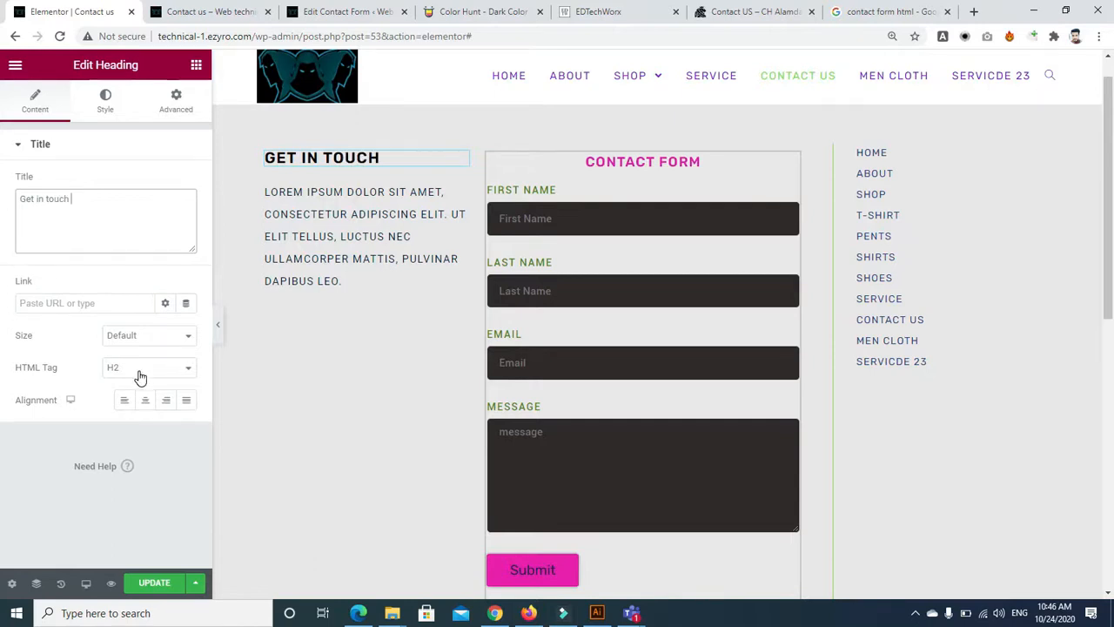
left_click(146, 402)
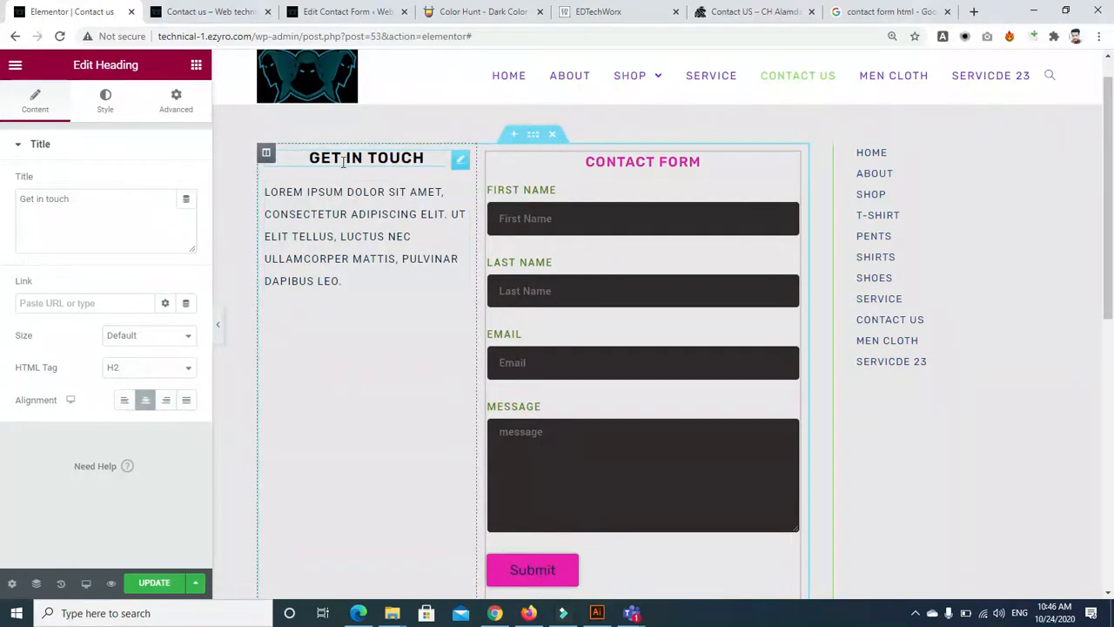
Set the column beside the contact form to Middle vertical alignment and Center horizontal alignment
left_click(267, 153)
left_click(144, 215)
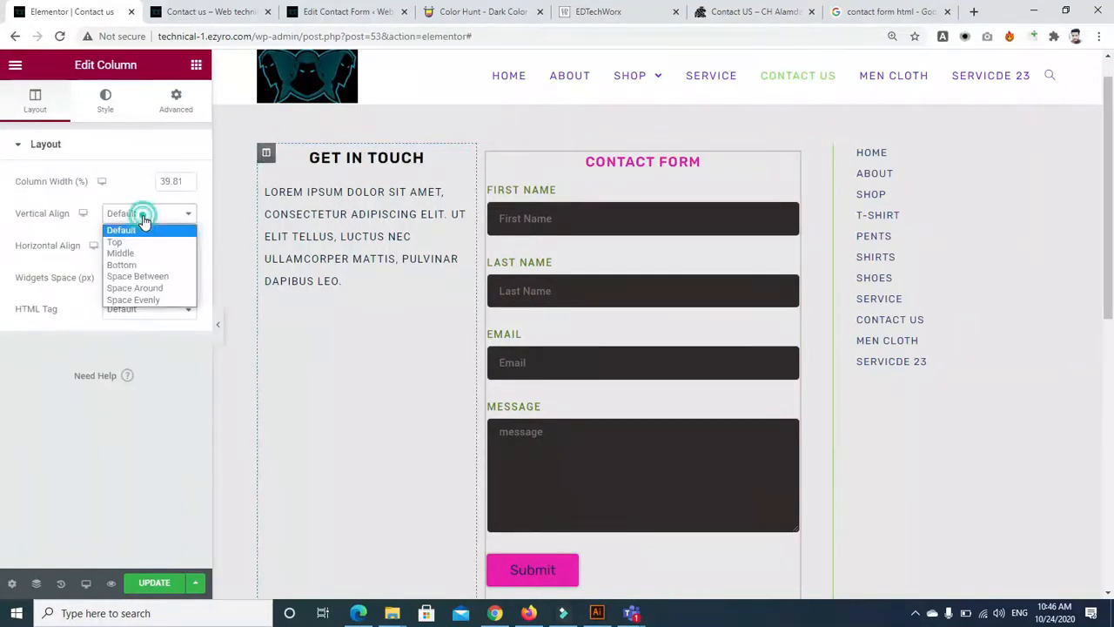
left_click(139, 251)
left_click(145, 251)
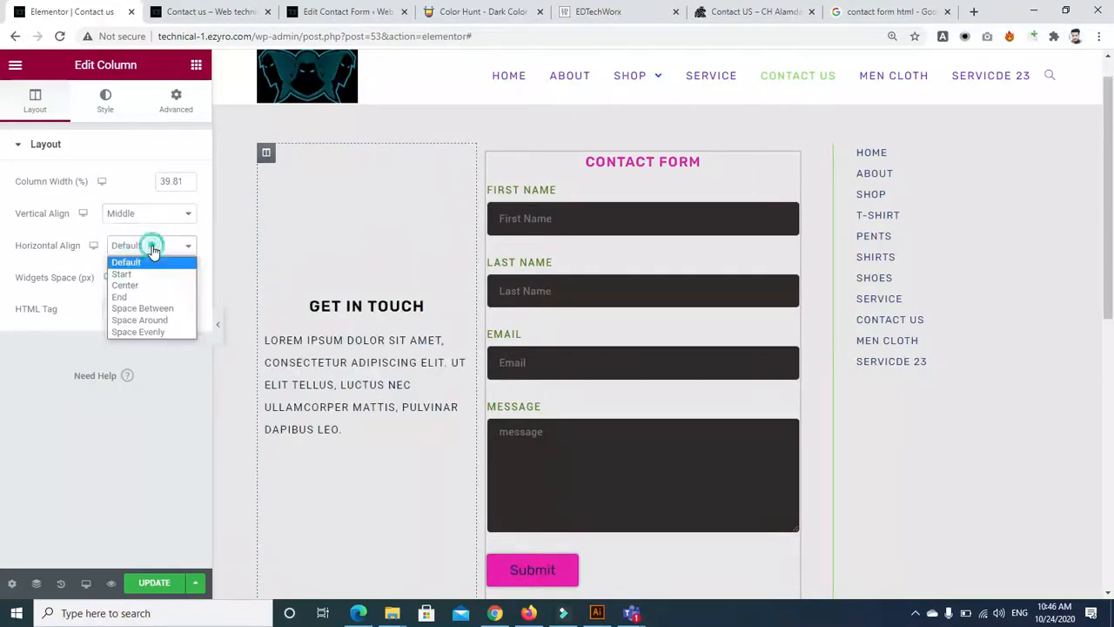
left_click(143, 286)
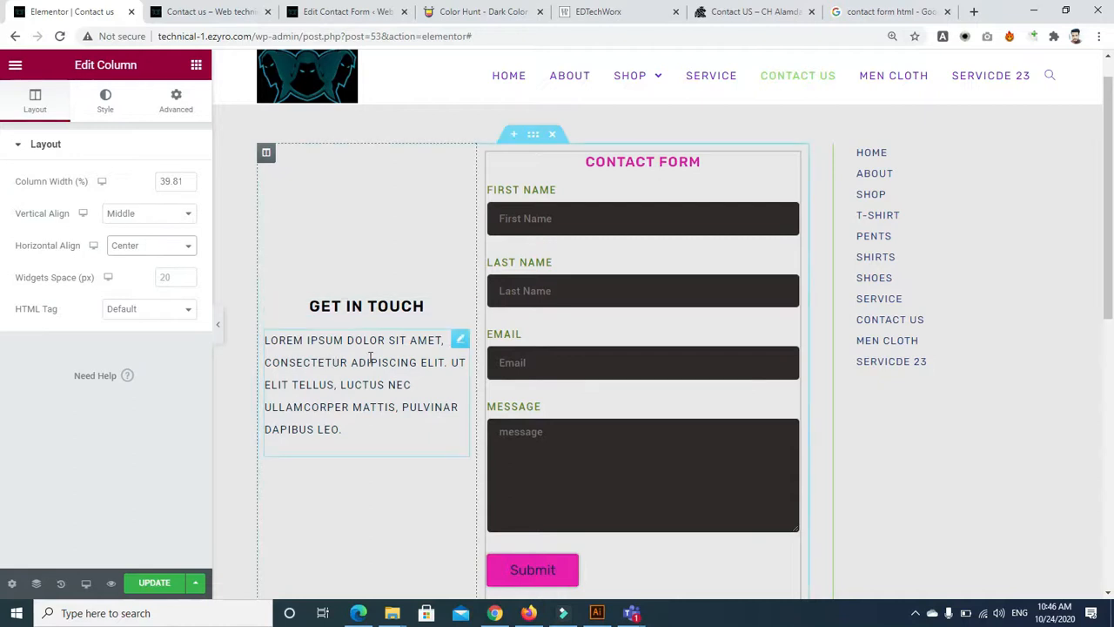
Add an empty line after the lorem ipsum paragraph in the text widget below the "Get in touch" heading
left_click(296, 357)
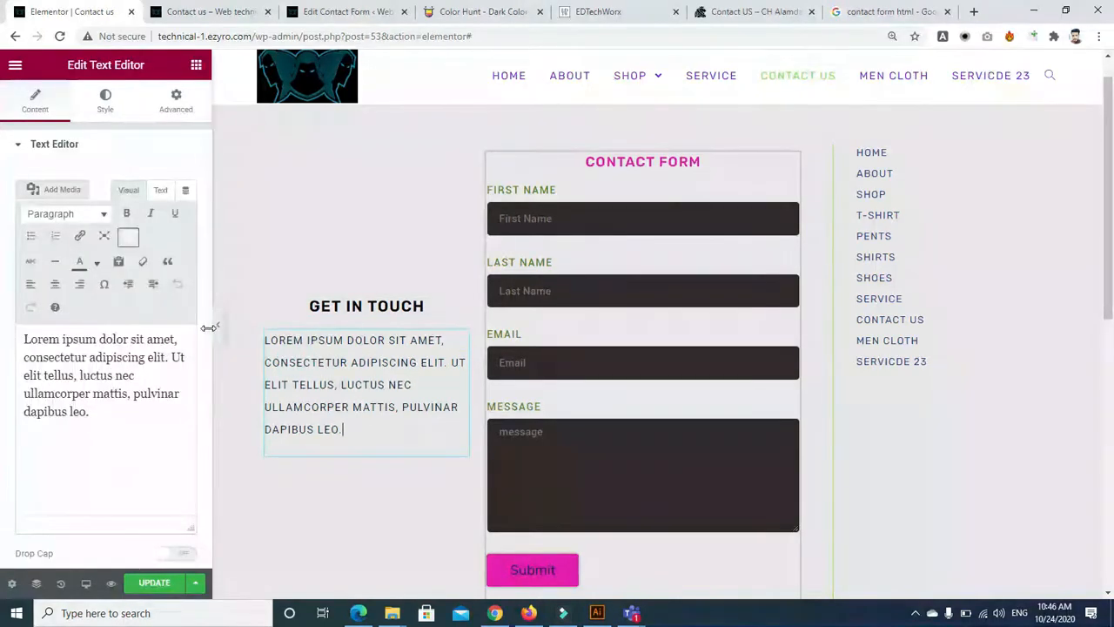
triple_click(107, 425)
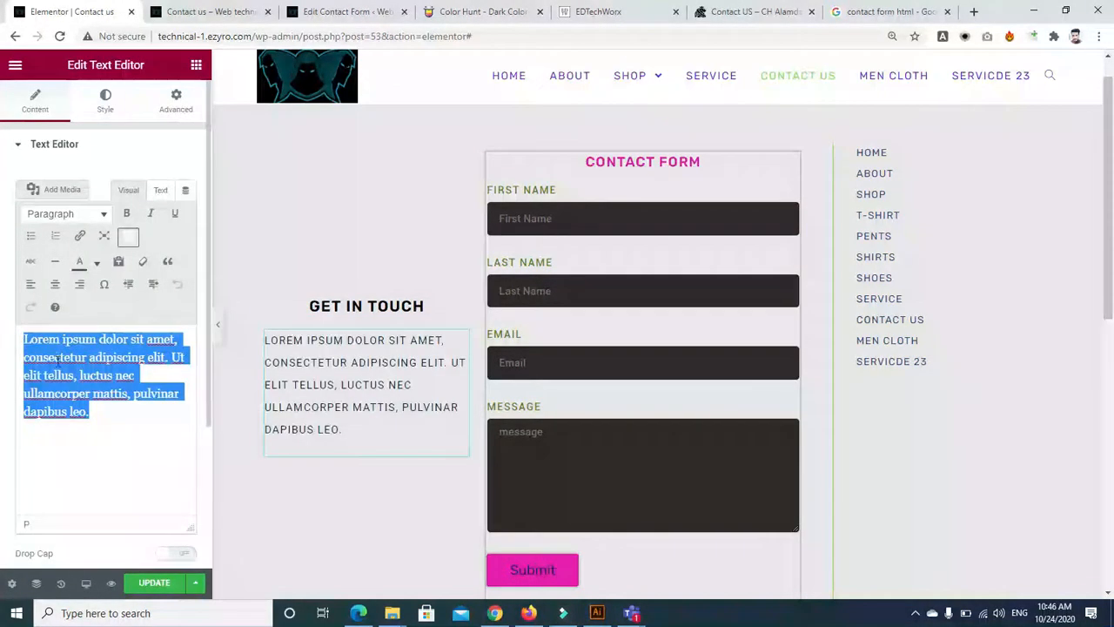
left_click(119, 438)
key("Return")
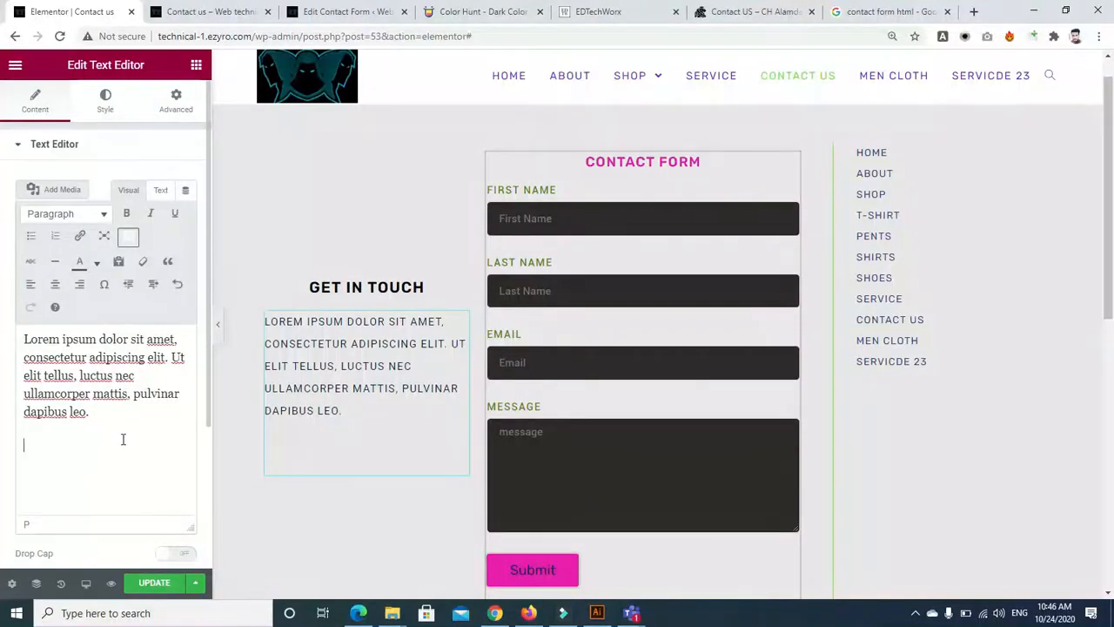
Search the widgets for "icon" and add an Icon List widget below the paragraph in the "Get in touch" column
left_click(177, 103)
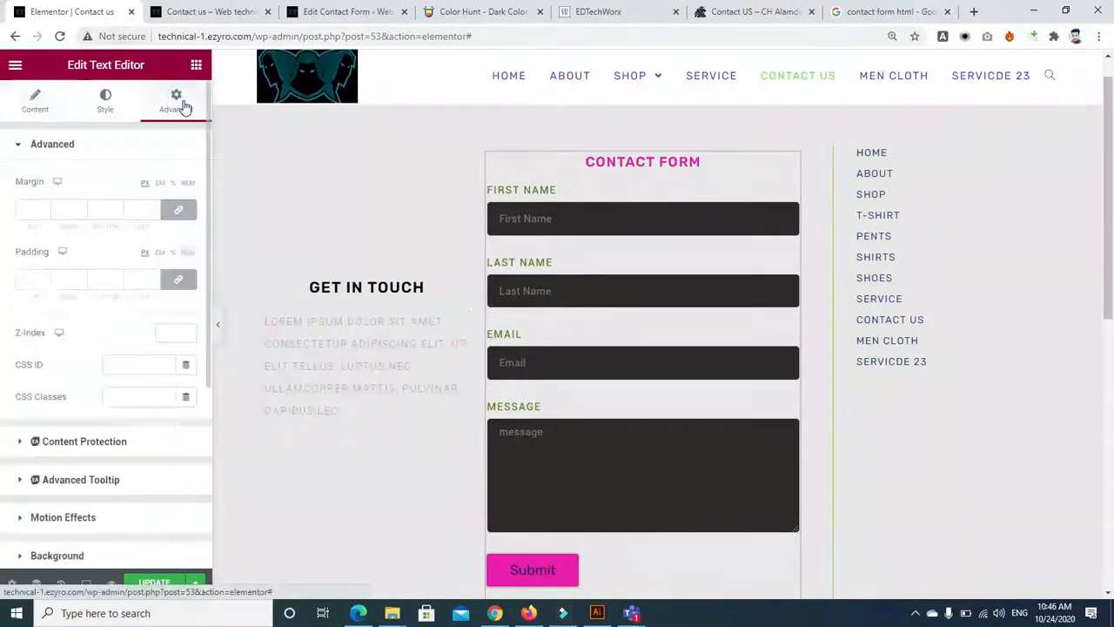
left_click(195, 67)
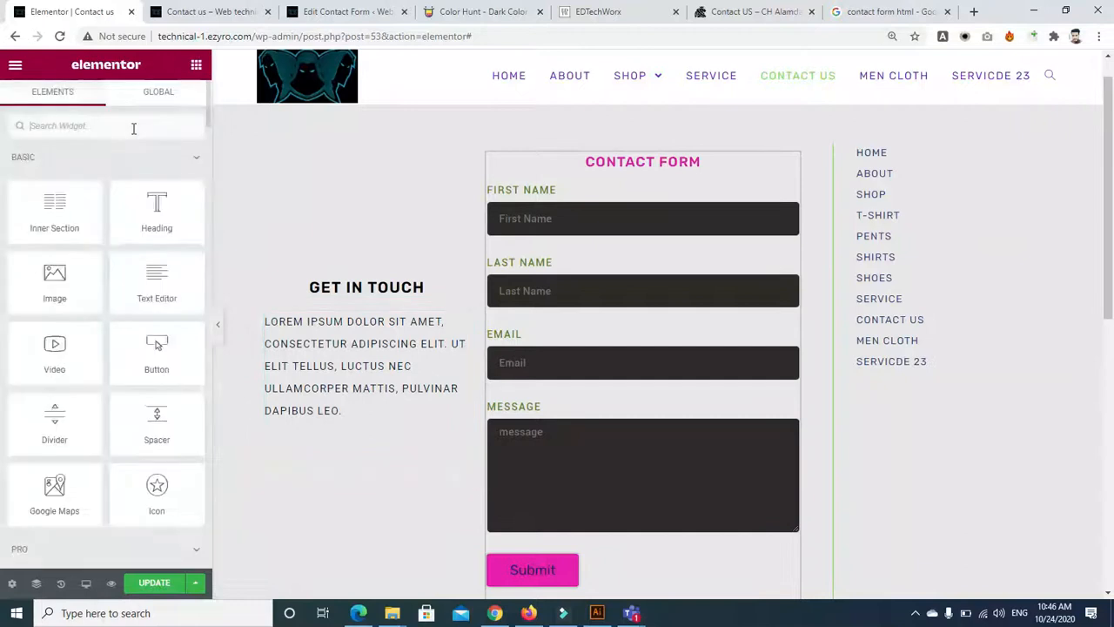
left_click(133, 127)
type("icon")
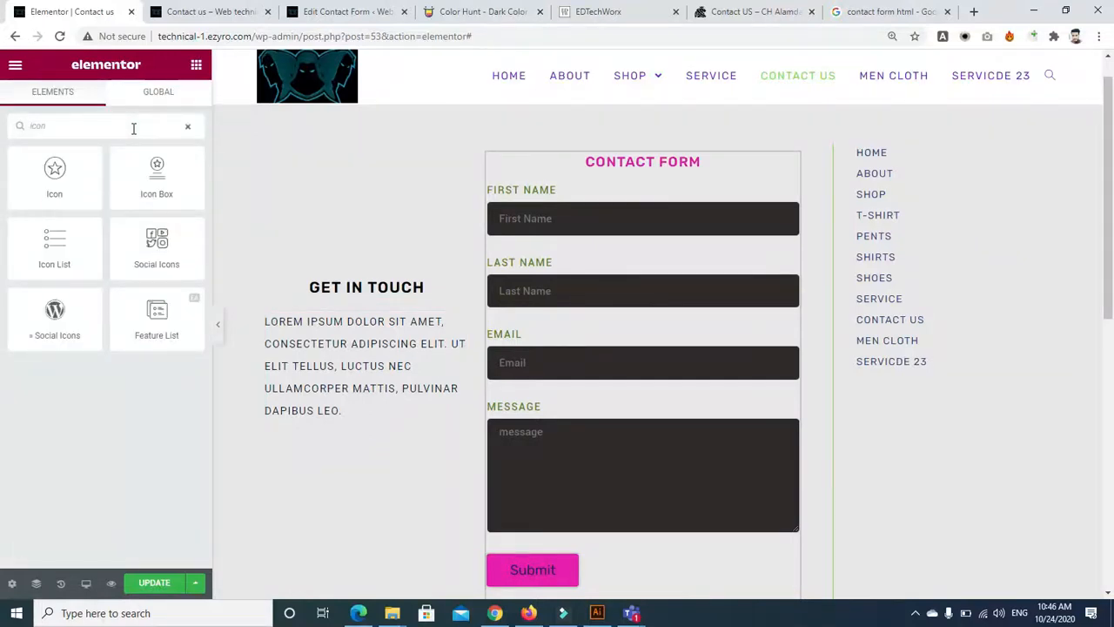
left_click_drag(50, 252, 323, 465)
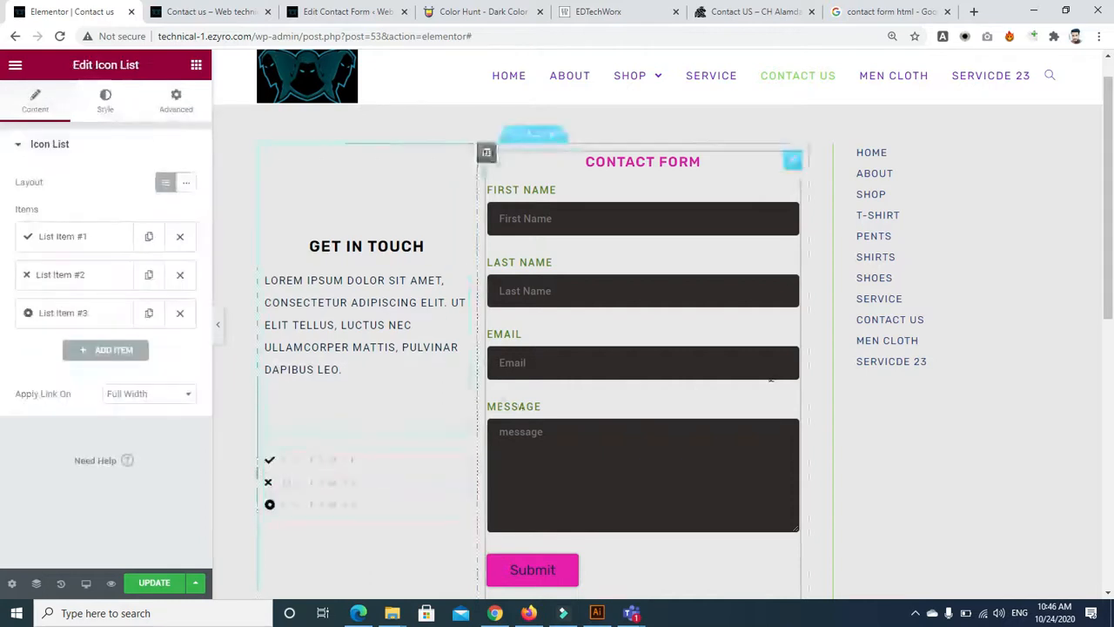
scroll(706, 299, "down", 1)
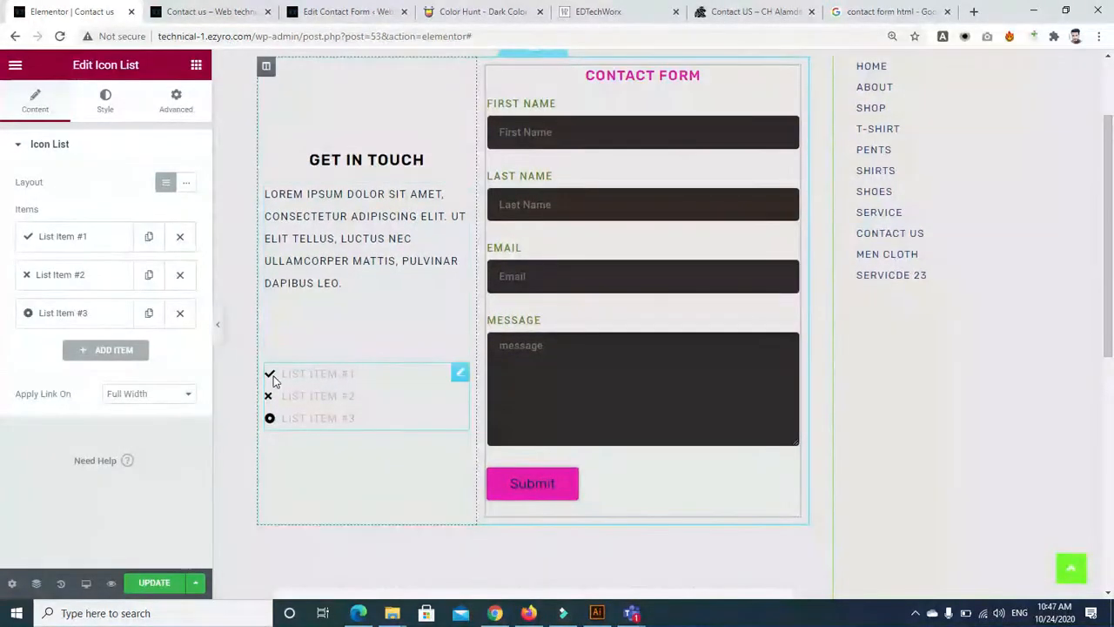
Replace the text of the first icon list item with a phone number
triple_click(352, 373)
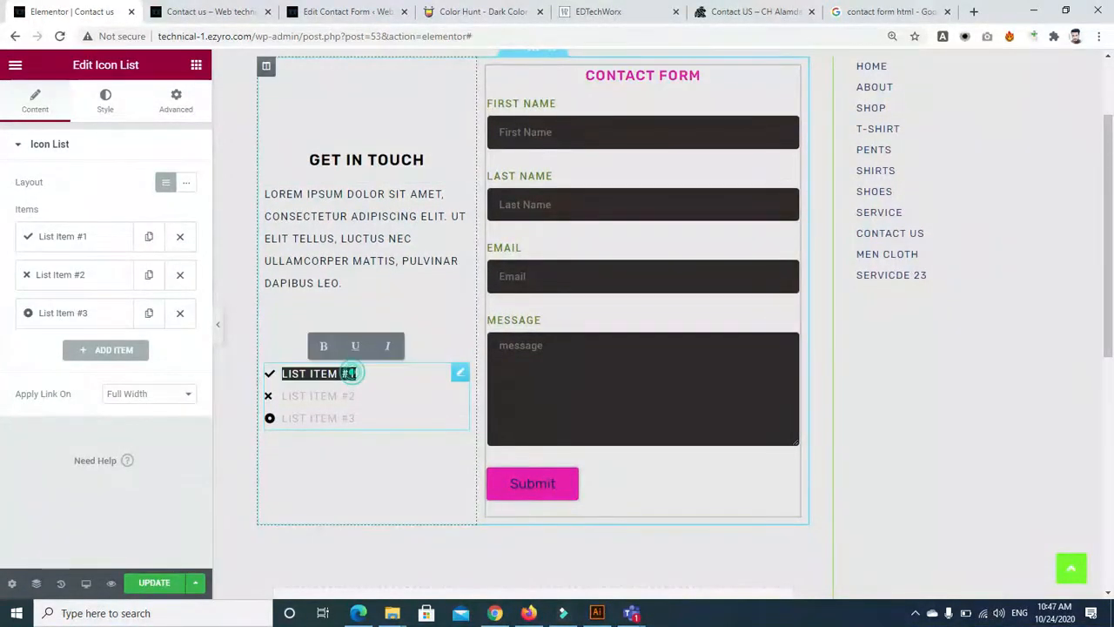
left_click(110, 237)
left_click(111, 281)
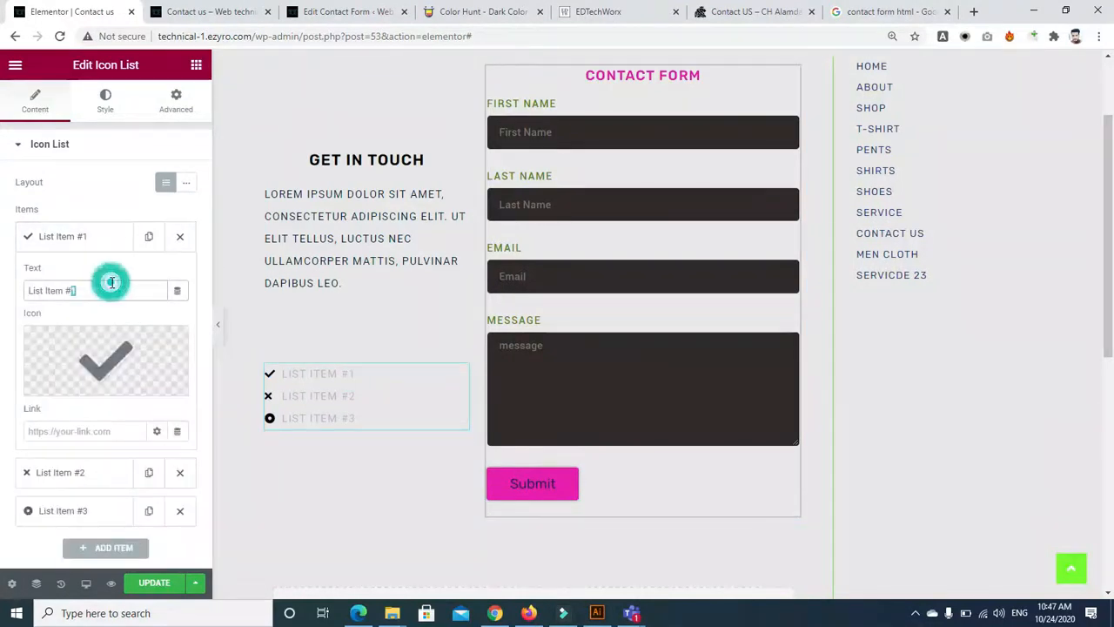
key("BackSpace")
key("BackSpace")
type("Phone")
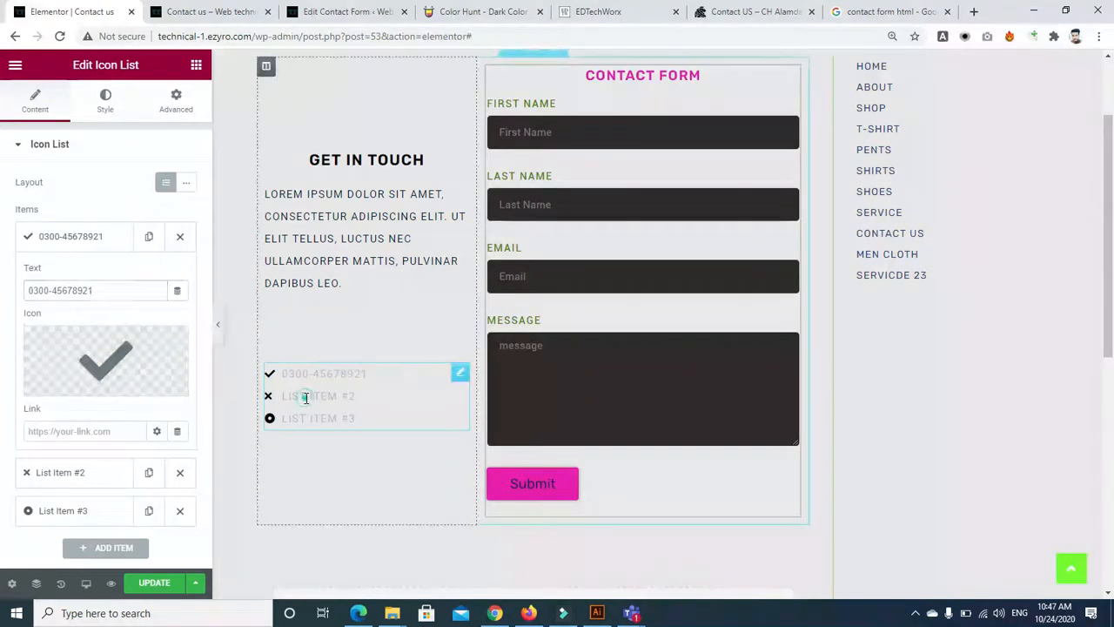
Search the icon library for "phone" and insert the Phone alt icon for the first list item
left_click(268, 396)
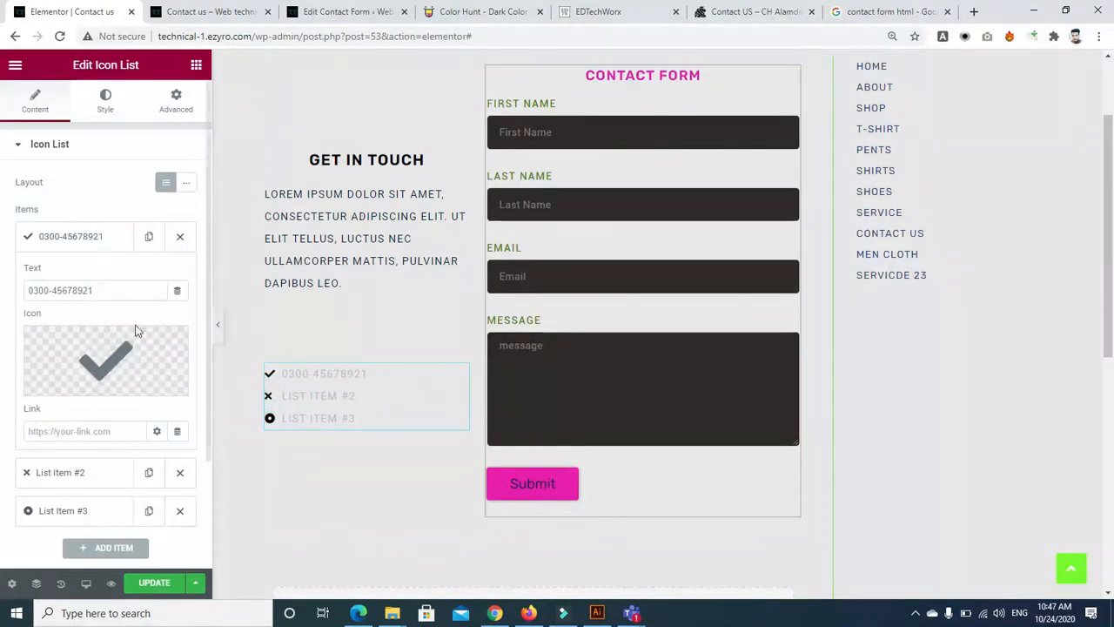
left_click(121, 355)
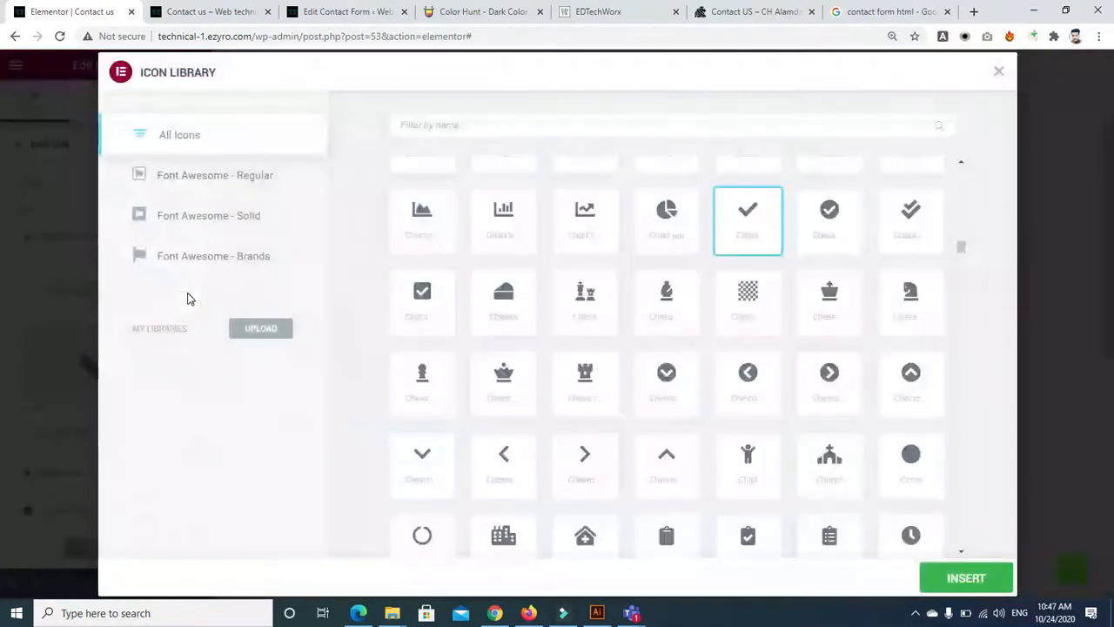
left_click(456, 121)
type("pohone")
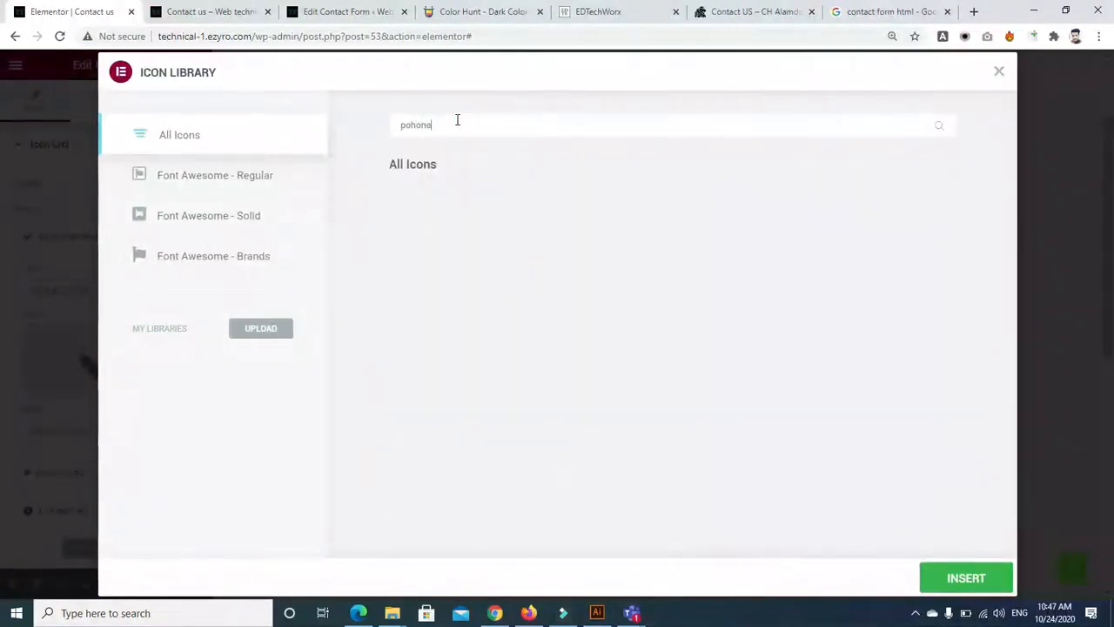
key("BackSpace")
key("BackSpace")
key("BackSpace")
type("hone")
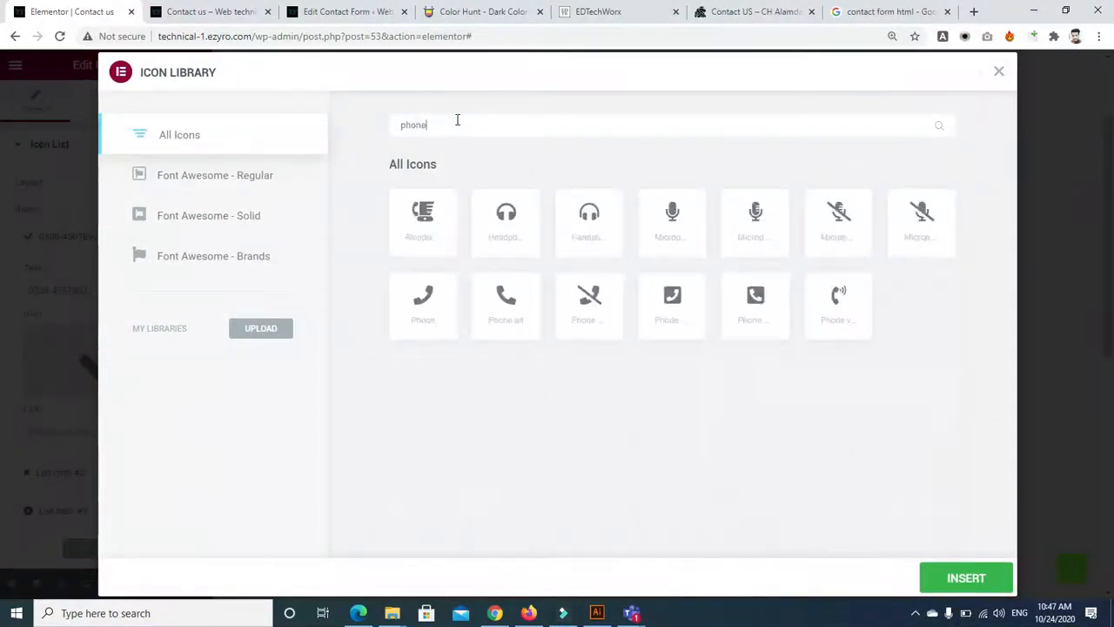
left_click(501, 288)
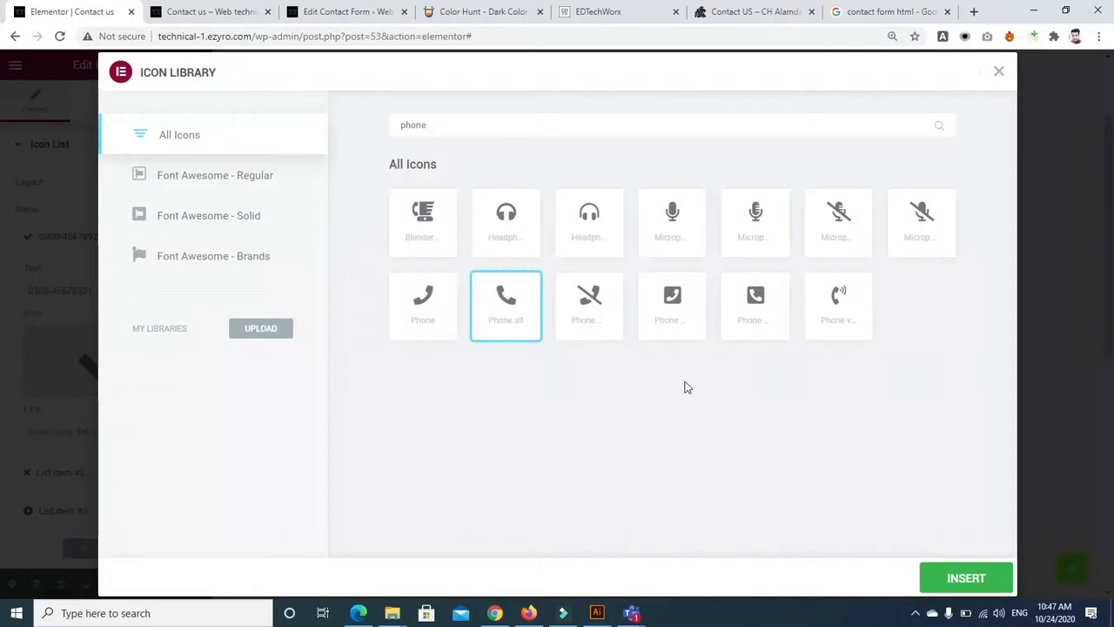
left_click(964, 578)
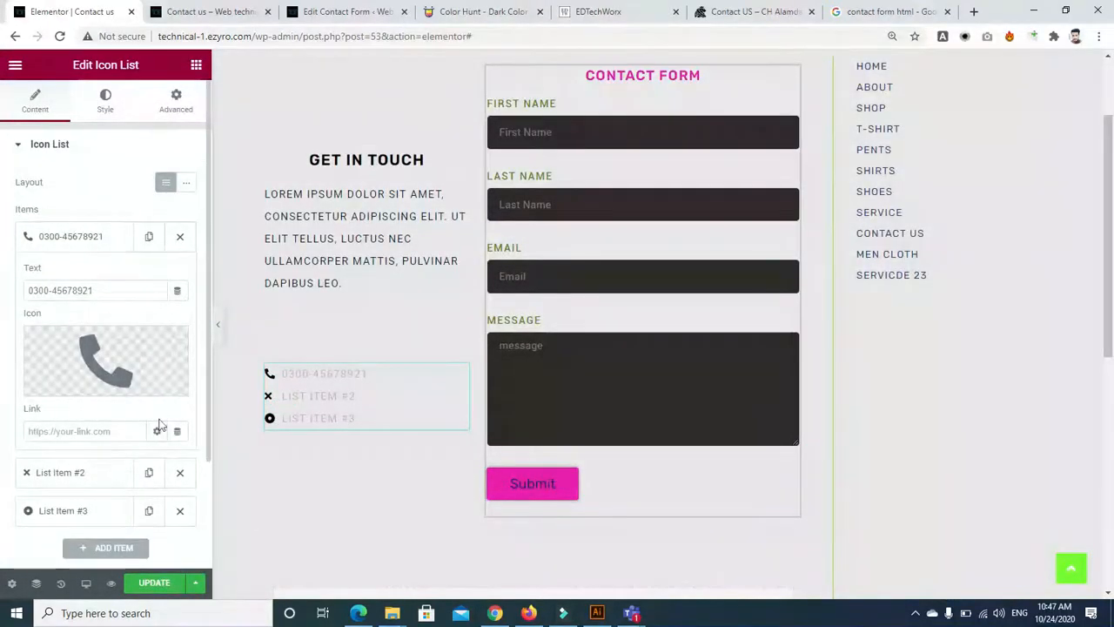
Replace the text of the second icon list item with an e-mail address
left_click(122, 473)
triple_click(100, 333)
key("BackSpace")
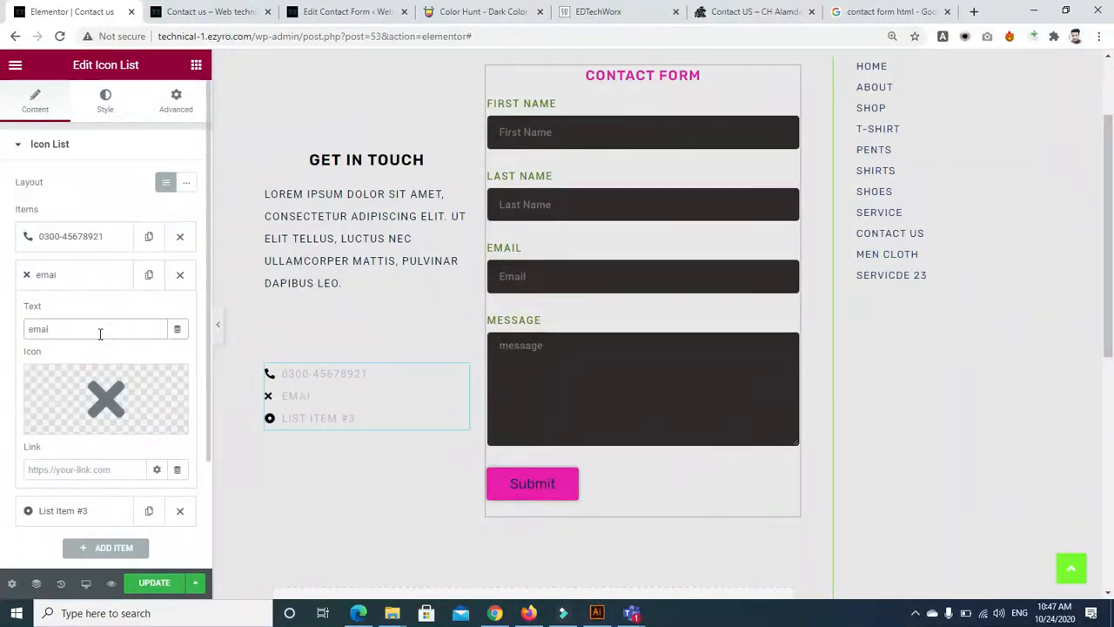
type("ema")
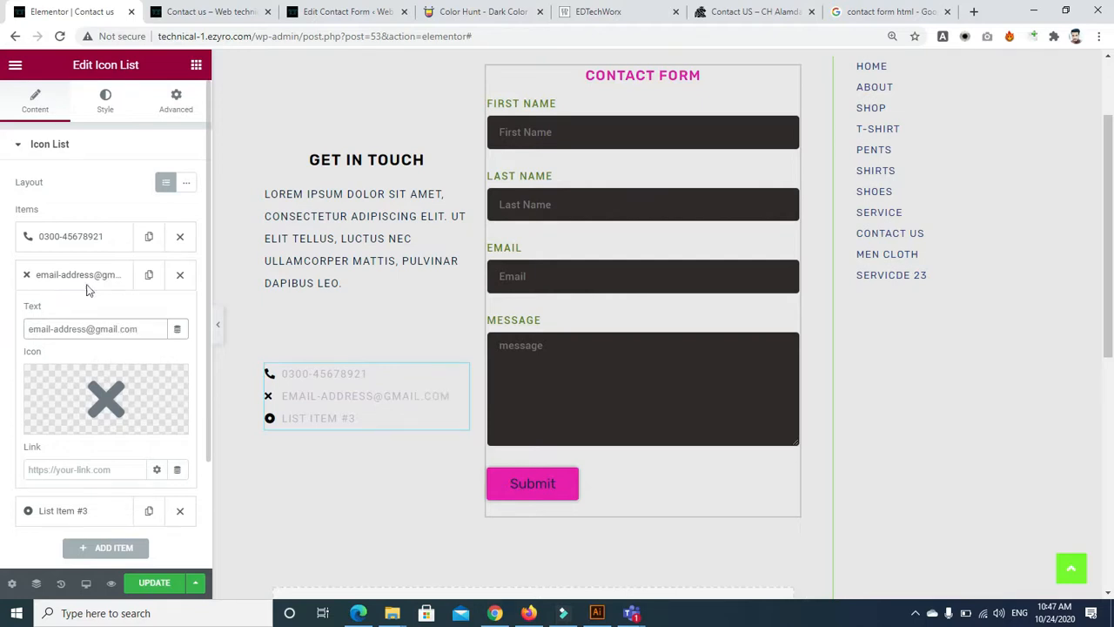
Search the icon library for "email", "gmail" and "mail", and insert the Mail bulk icon for the second list item
left_click(68, 422)
left_click(510, 125)
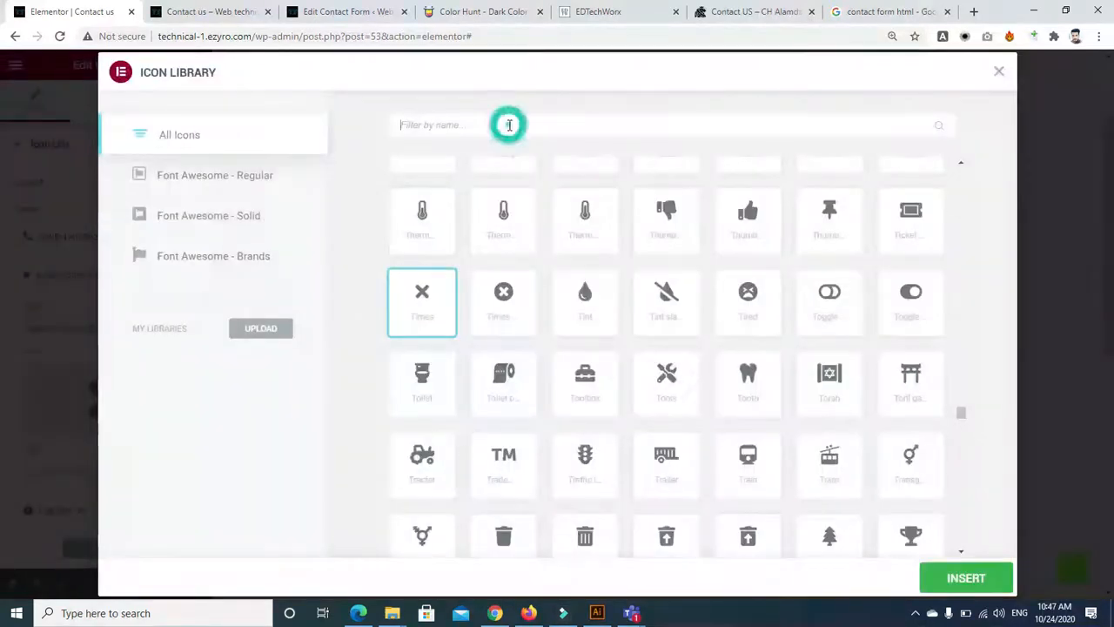
type("email")
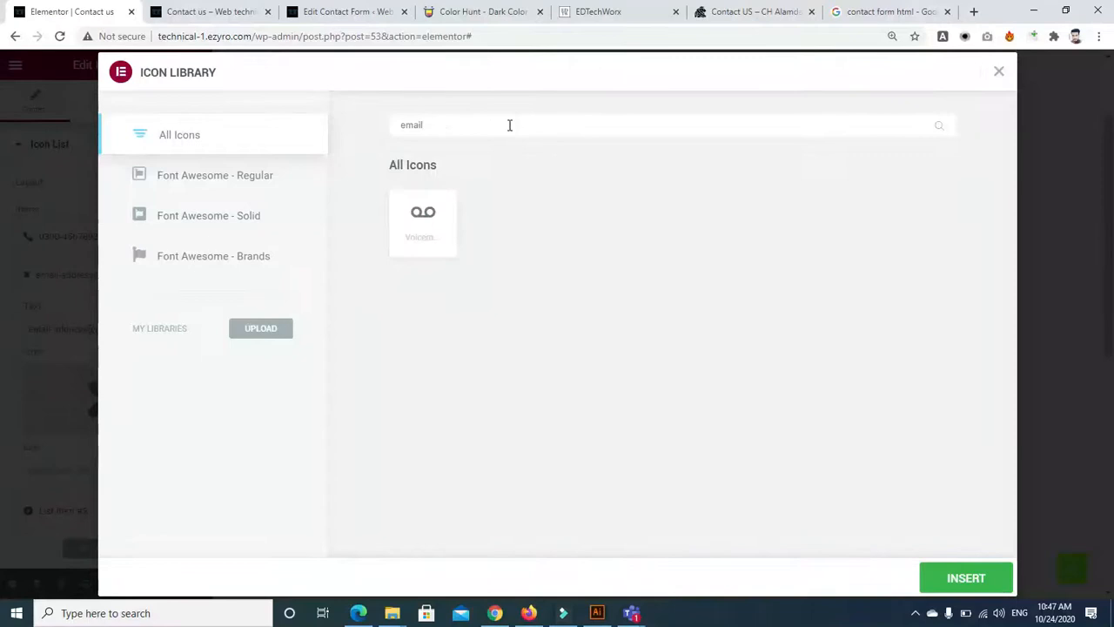
key("BackSpace")
key("BackSpace")
key("BackSpace")
key("BackSpace")
key("BackSpace")
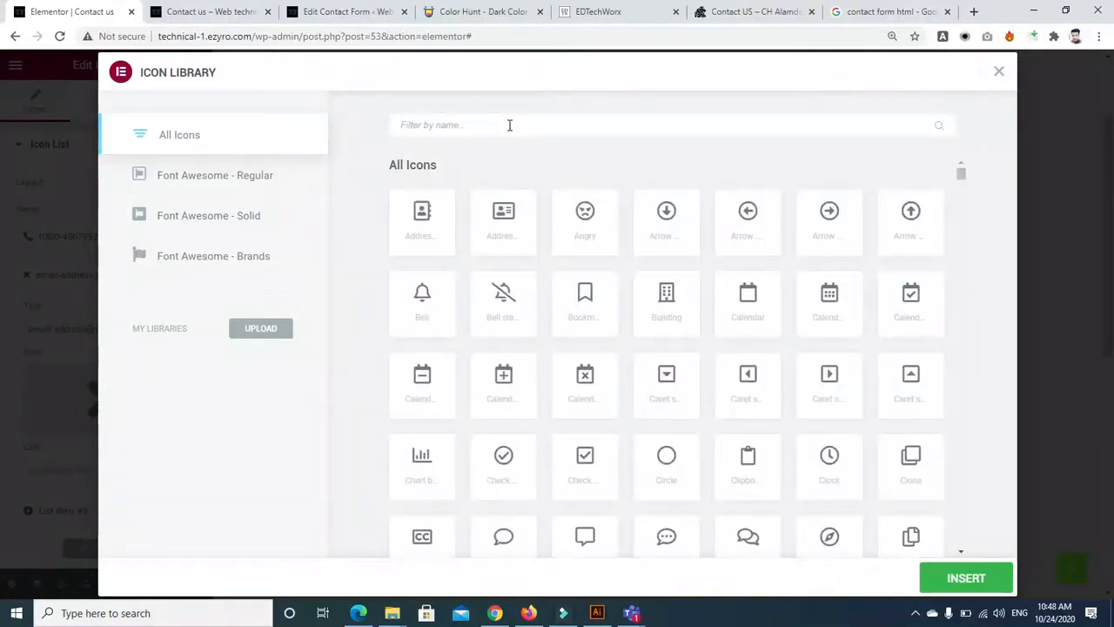
type("gmail")
key("BackSpace")
key("BackSpace")
key("BackSpace")
key("BackSpace")
key("BackSpace")
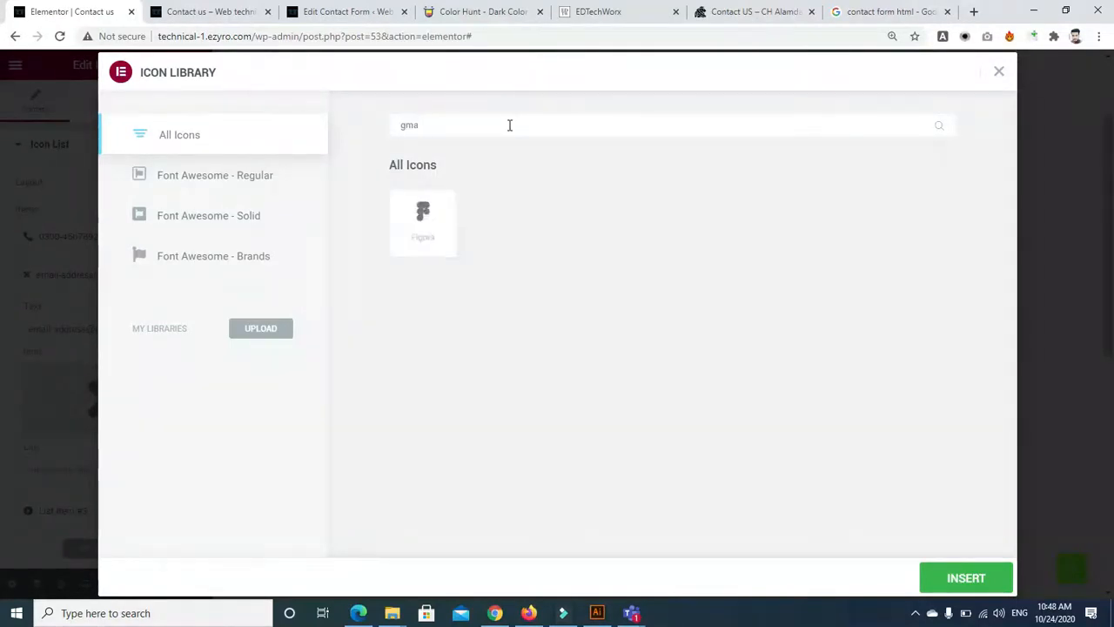
type("mail")
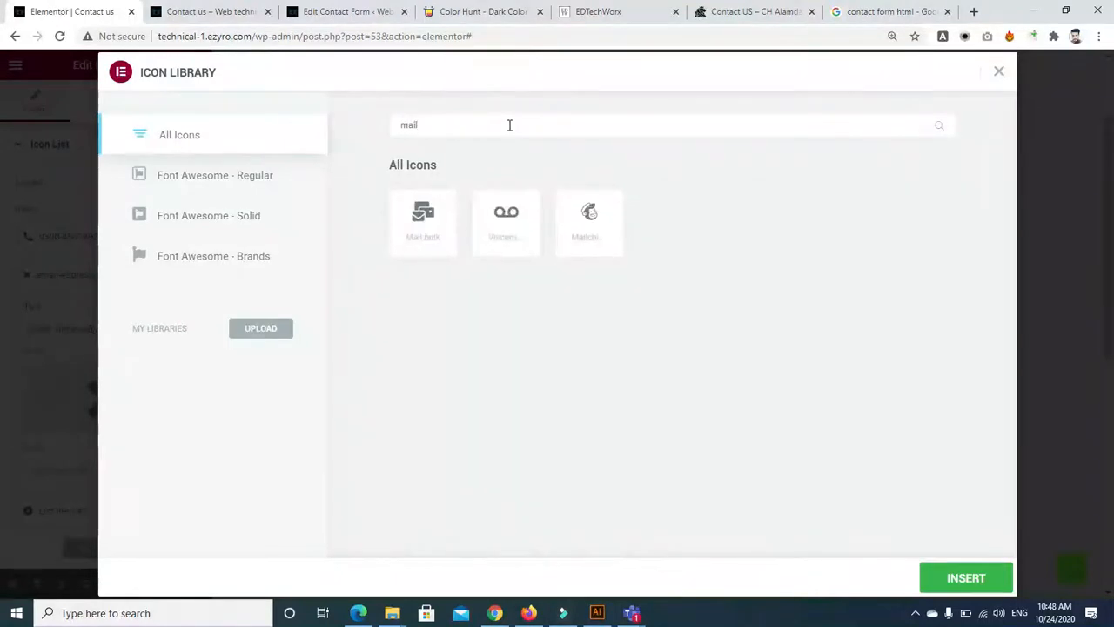
left_click(436, 234)
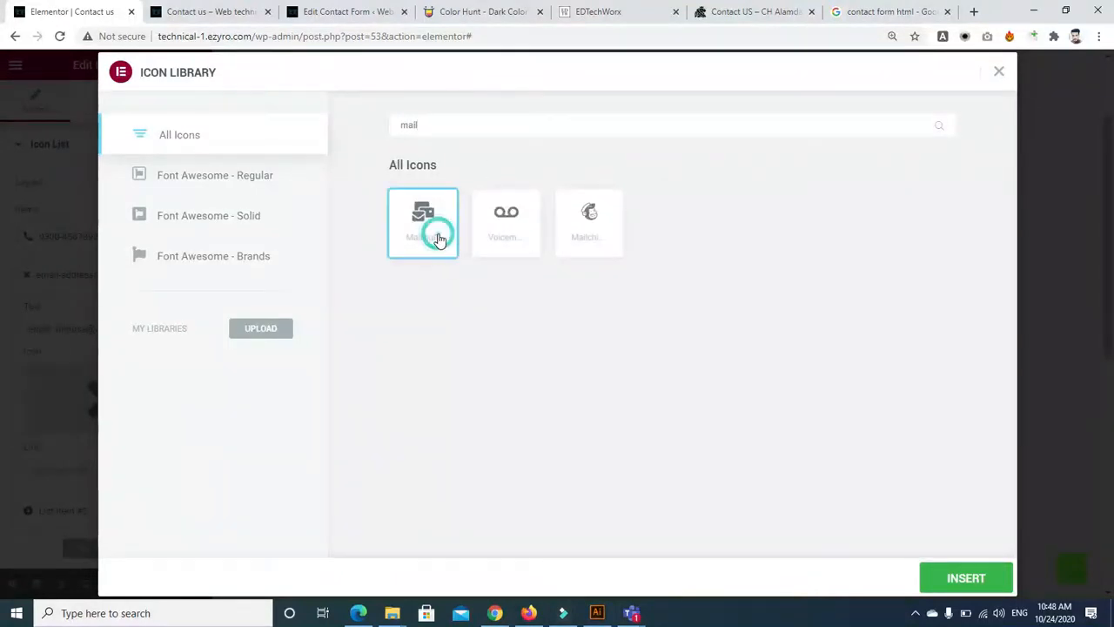
left_click(965, 578)
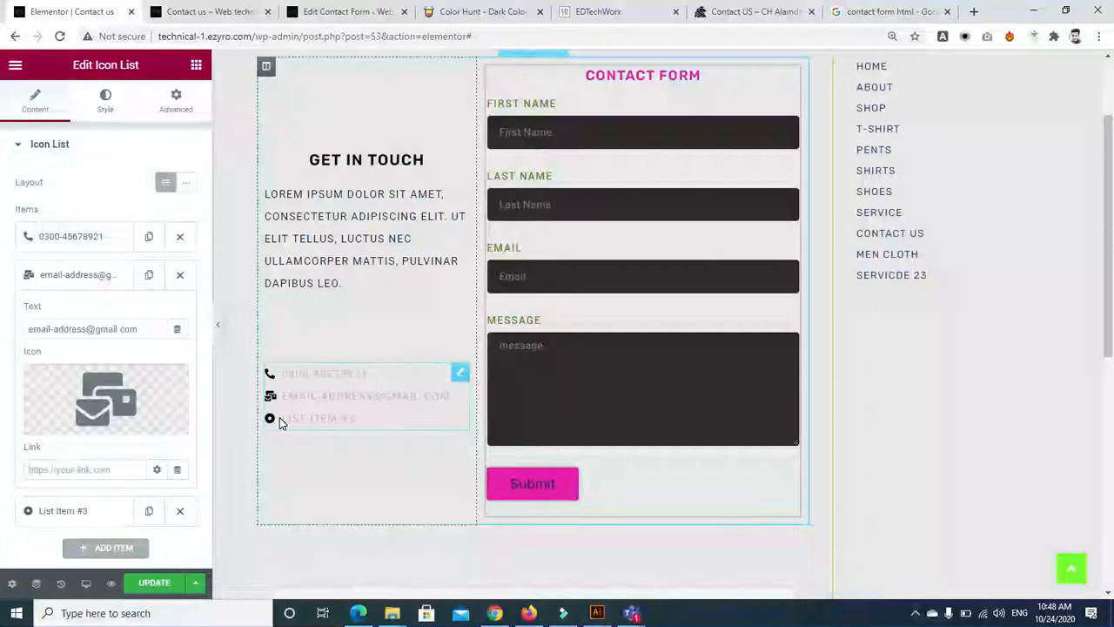
double_click(331, 421)
left_click(356, 420)
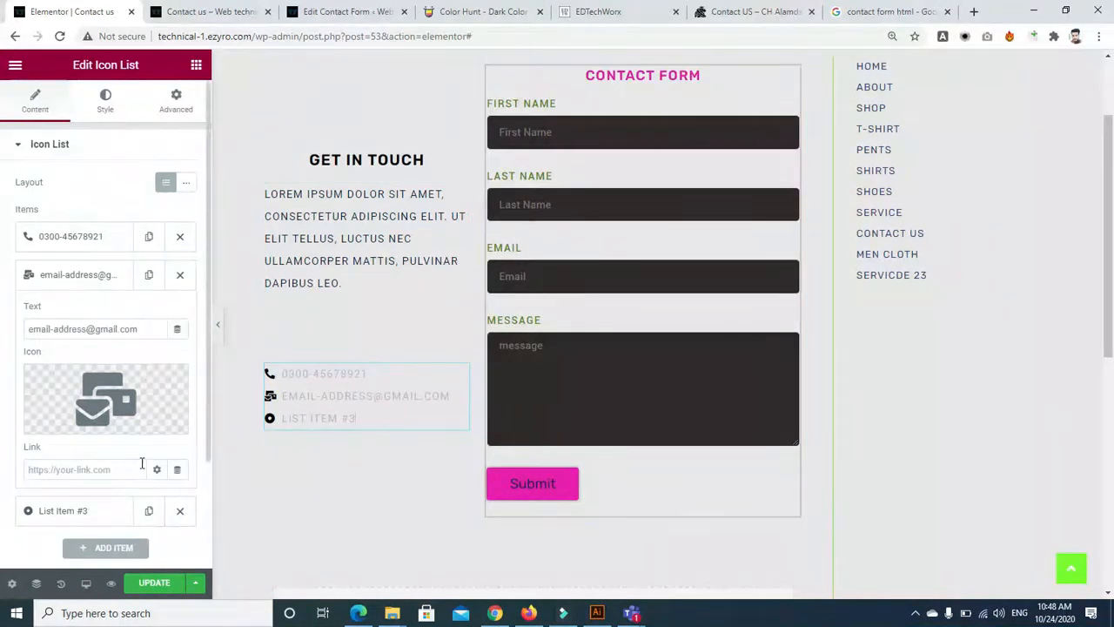
left_click(61, 423)
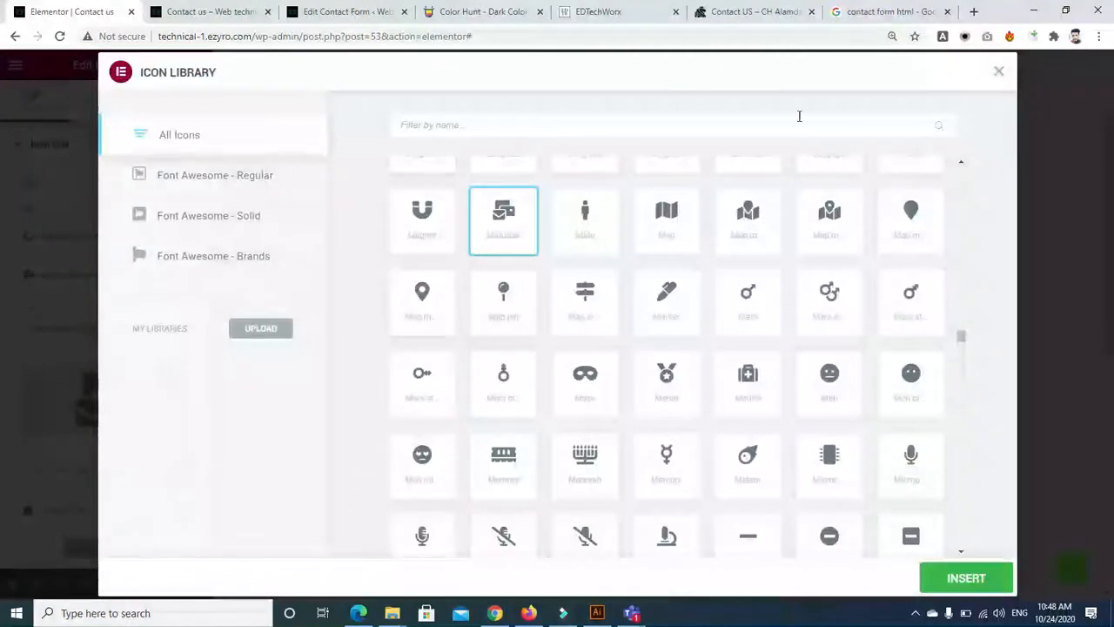
left_click(1000, 74)
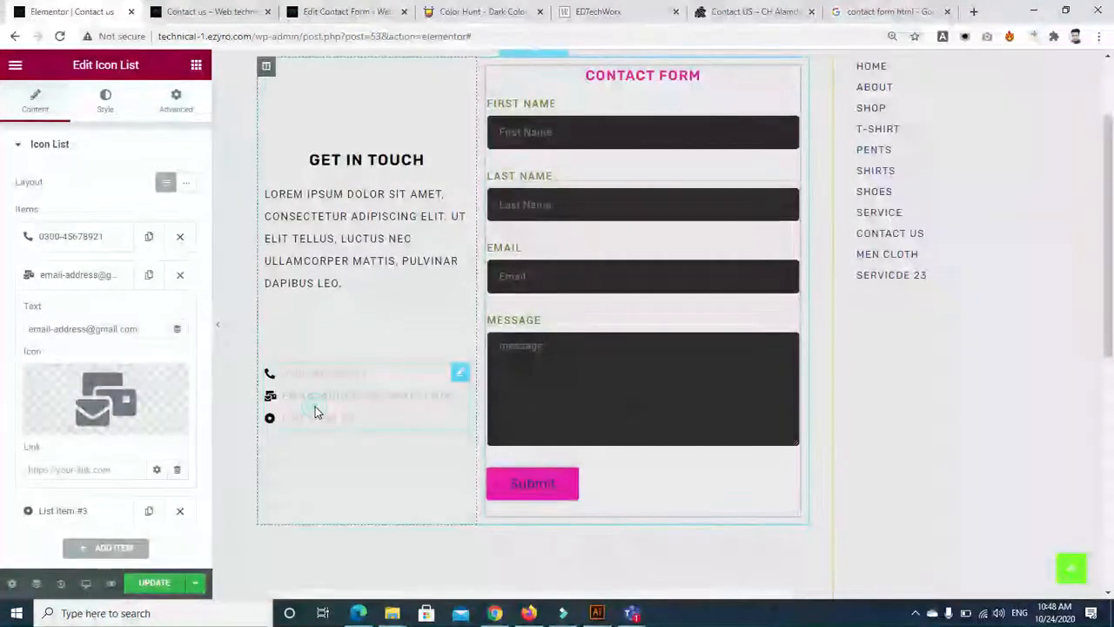
Search the icon library for "addre" and insert the solid address card icon for the third icon list item
left_click(87, 510)
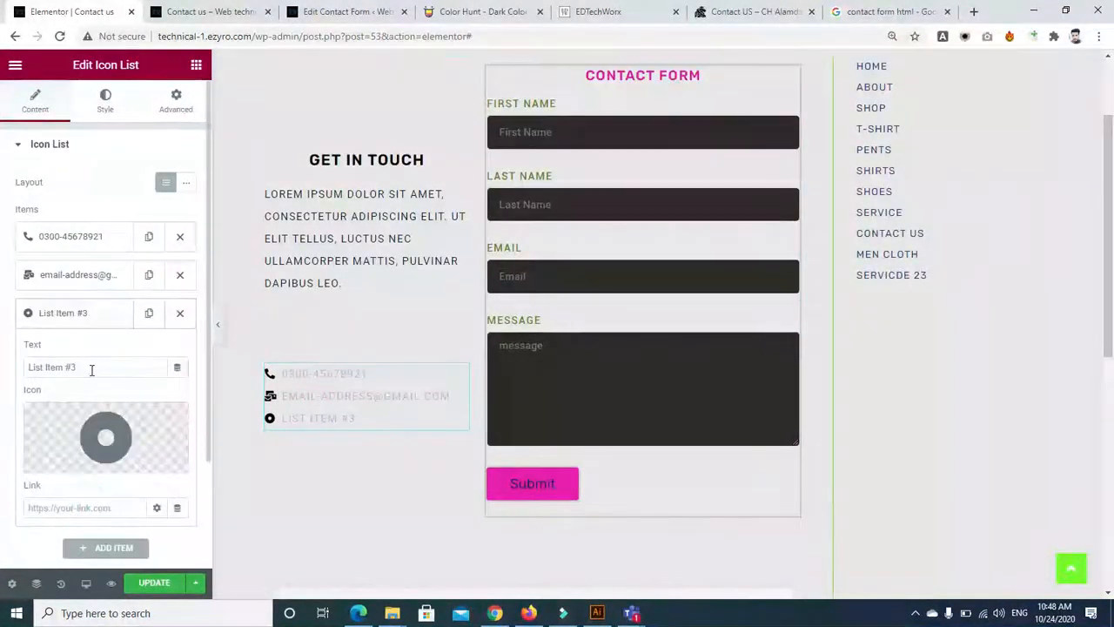
left_click(99, 433)
left_click(436, 124)
type("addre")
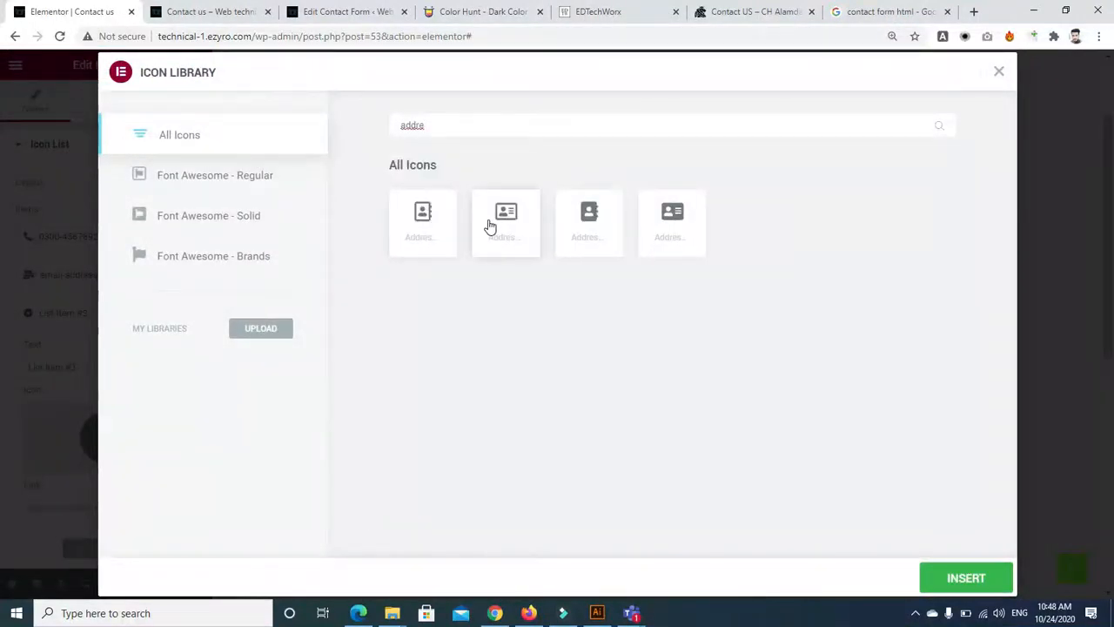
left_click(662, 225)
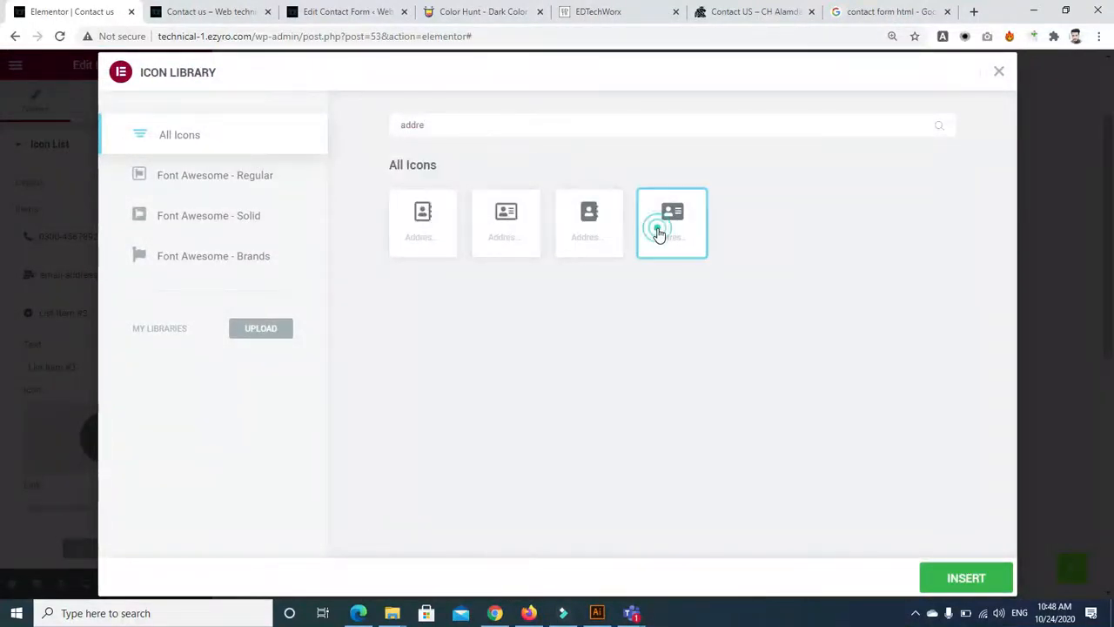
left_click(958, 578)
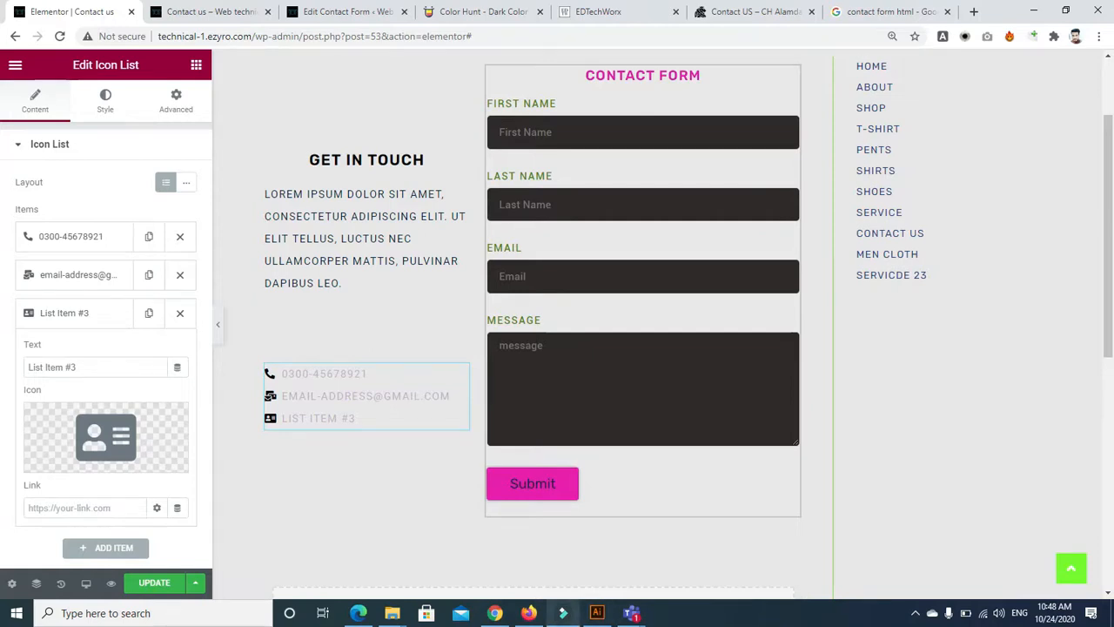
Replace the text of the third icon list item with a street address and update the page
triple_click(93, 358)
type("gct sahiwal old harpa road")
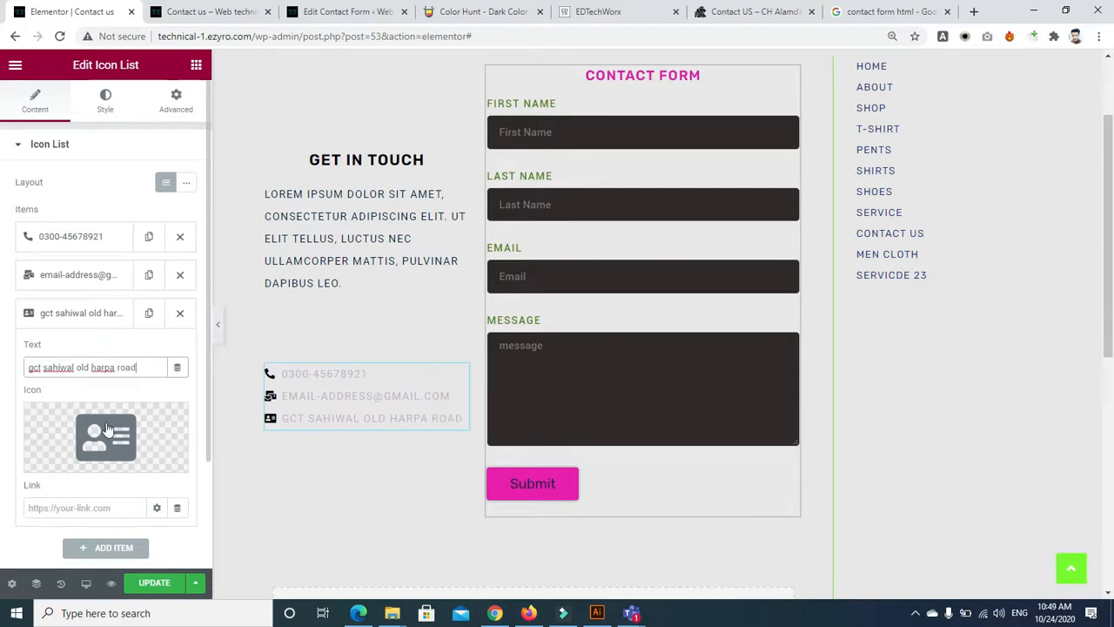
left_click(154, 582)
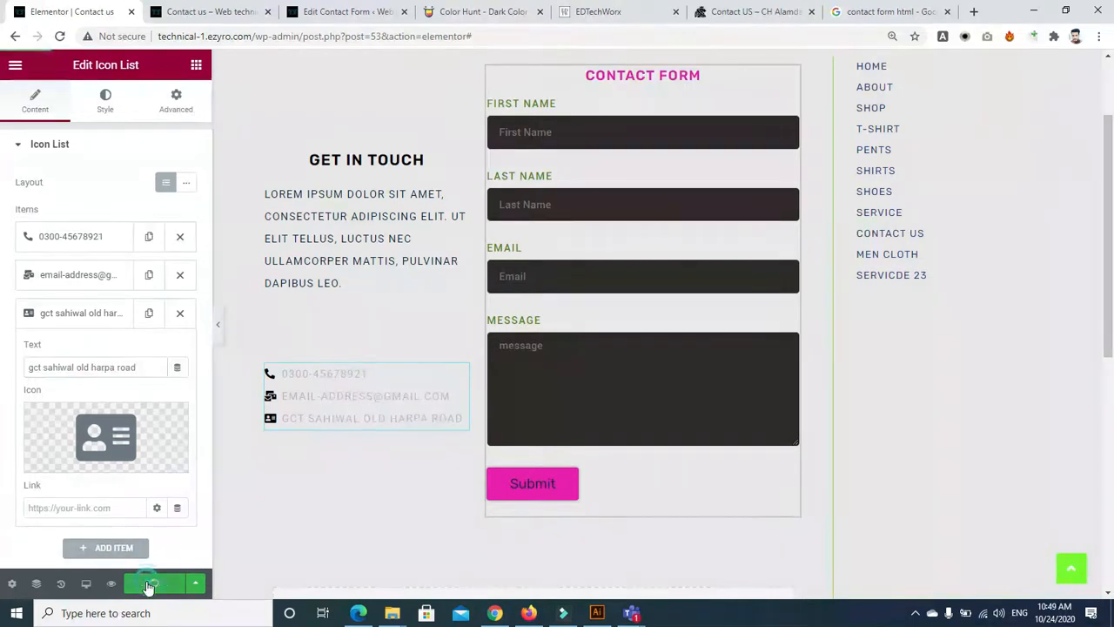
Reload the Contact us page preview to check the new contact details column, and return to the Elementor editor
left_click(229, 12)
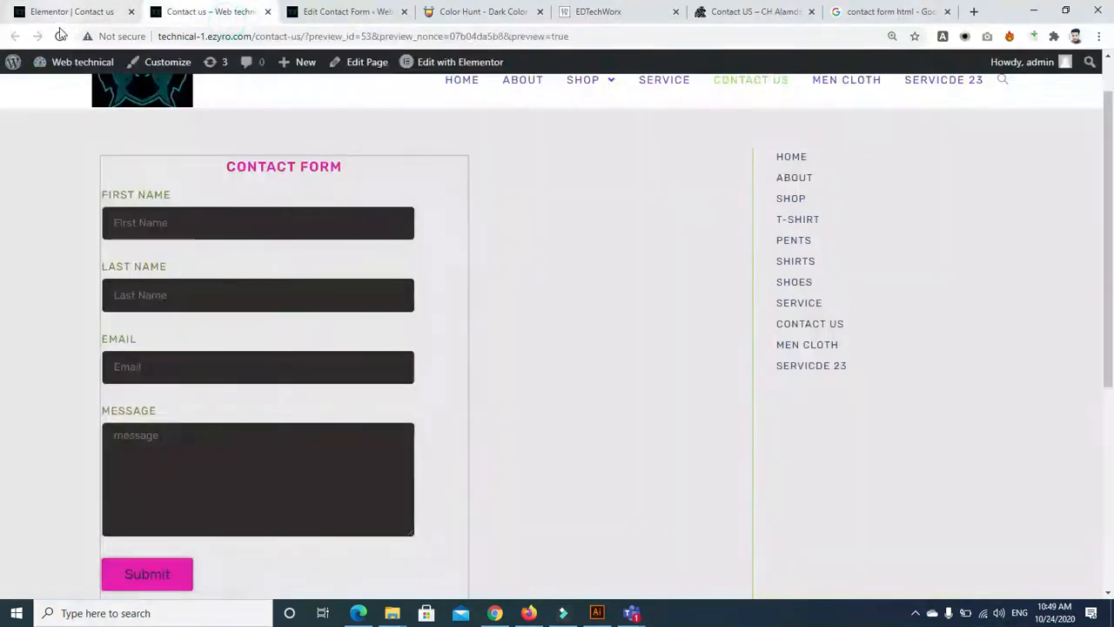
left_click(60, 35)
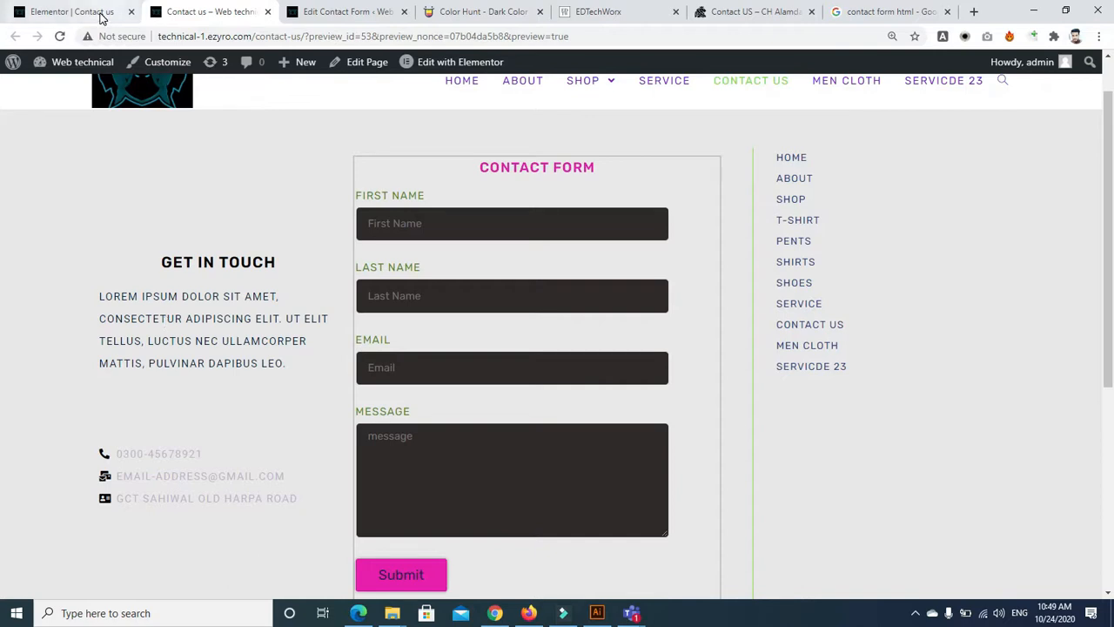
left_click(103, 15)
Center the lorem ipsum paragraph under the Get in Touch heading and update the page
left_click(335, 212)
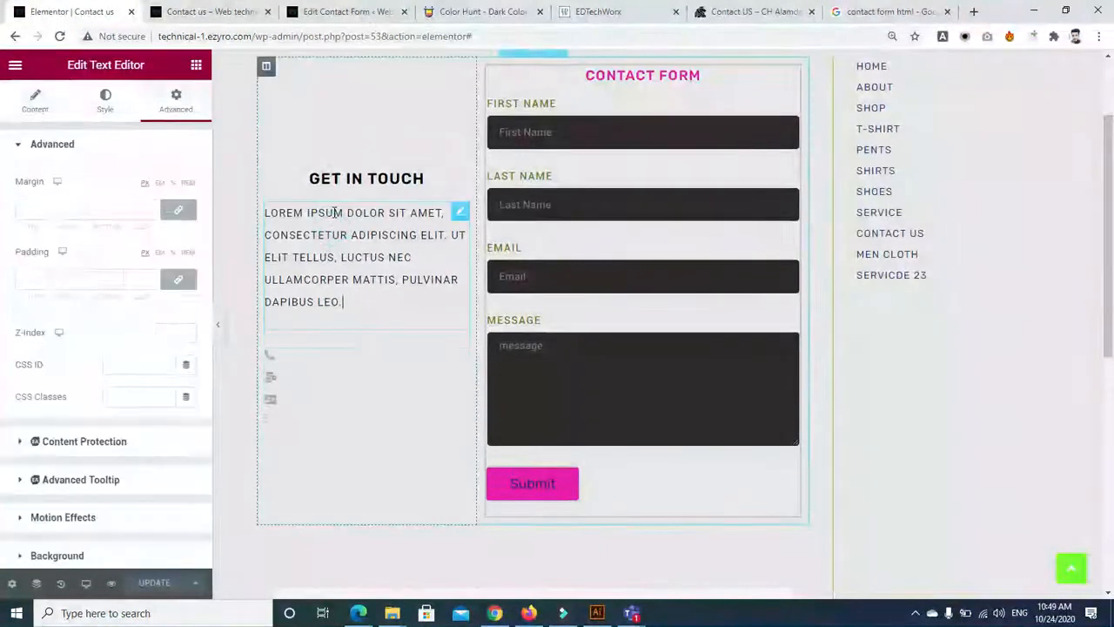
left_click(26, 107)
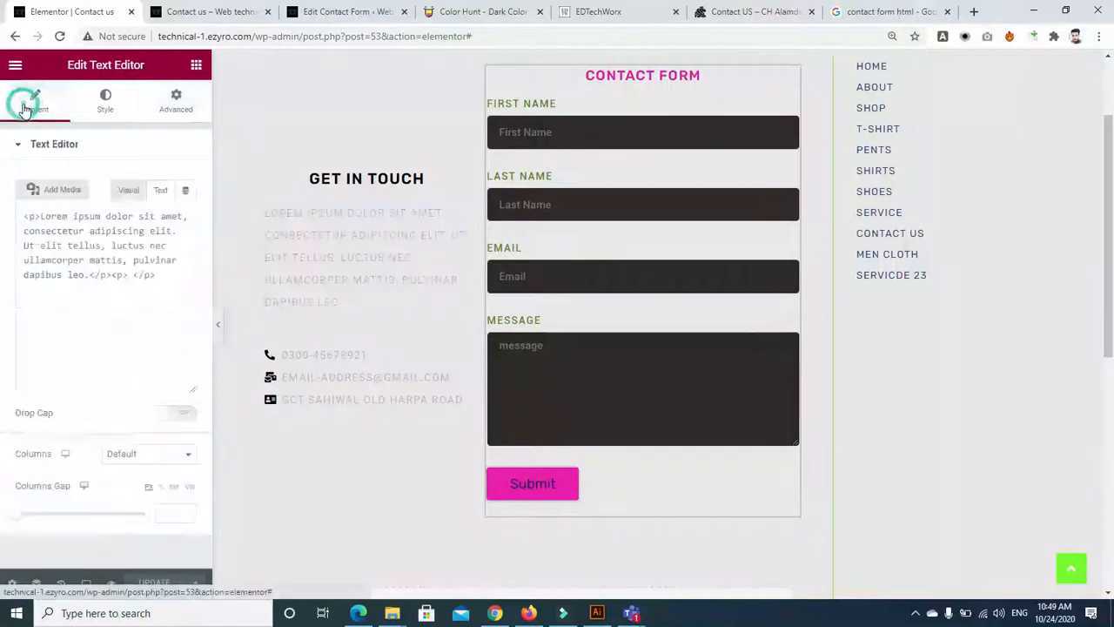
left_click(207, 509)
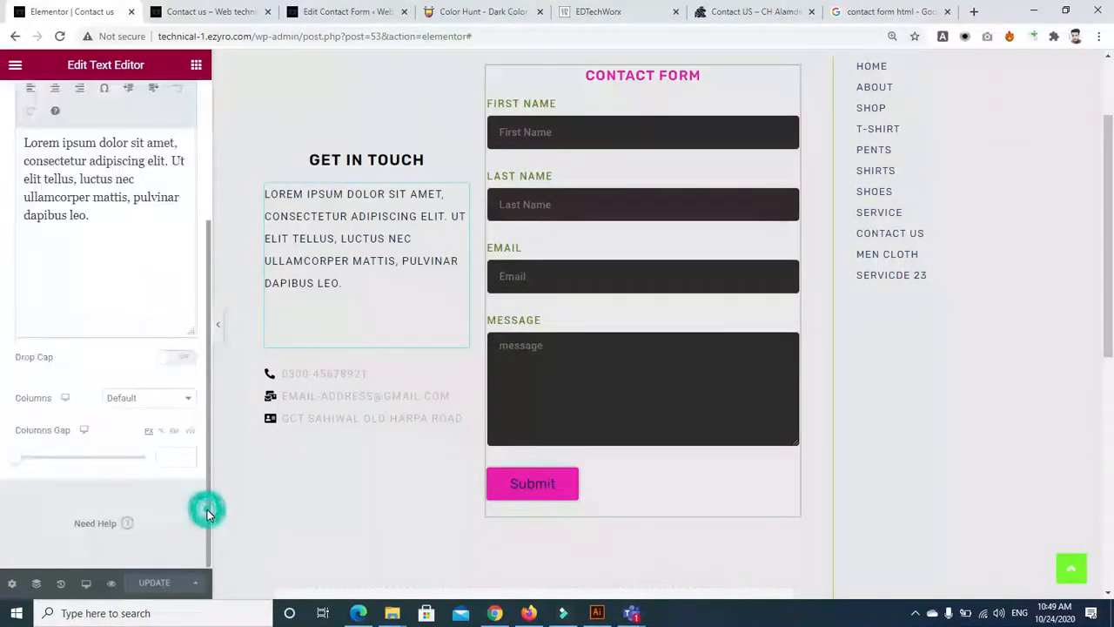
left_click(208, 92)
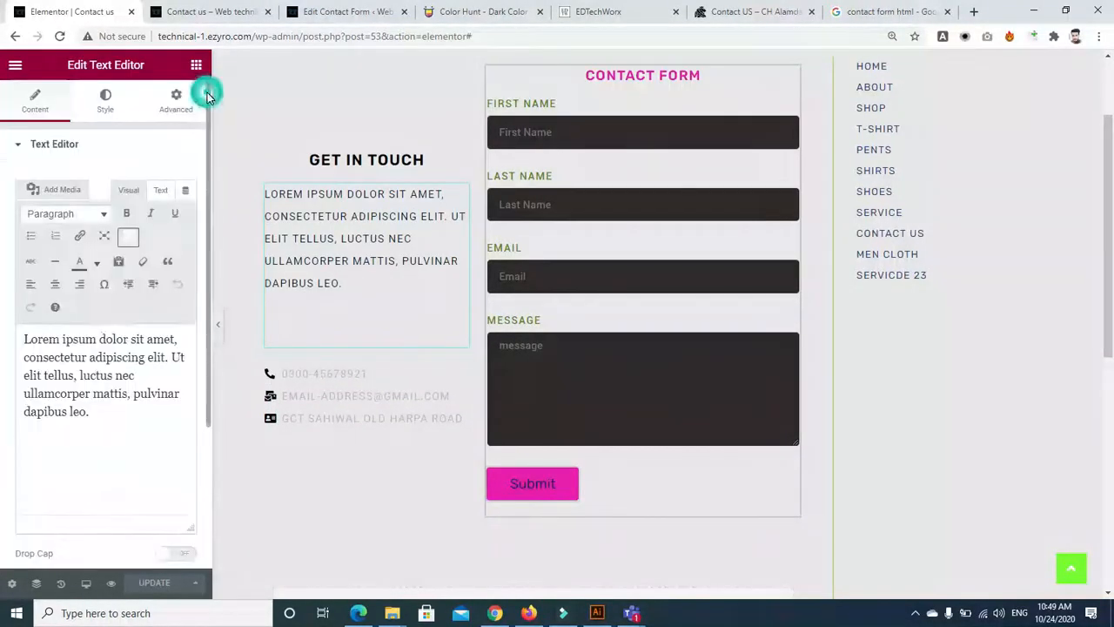
left_click(54, 284)
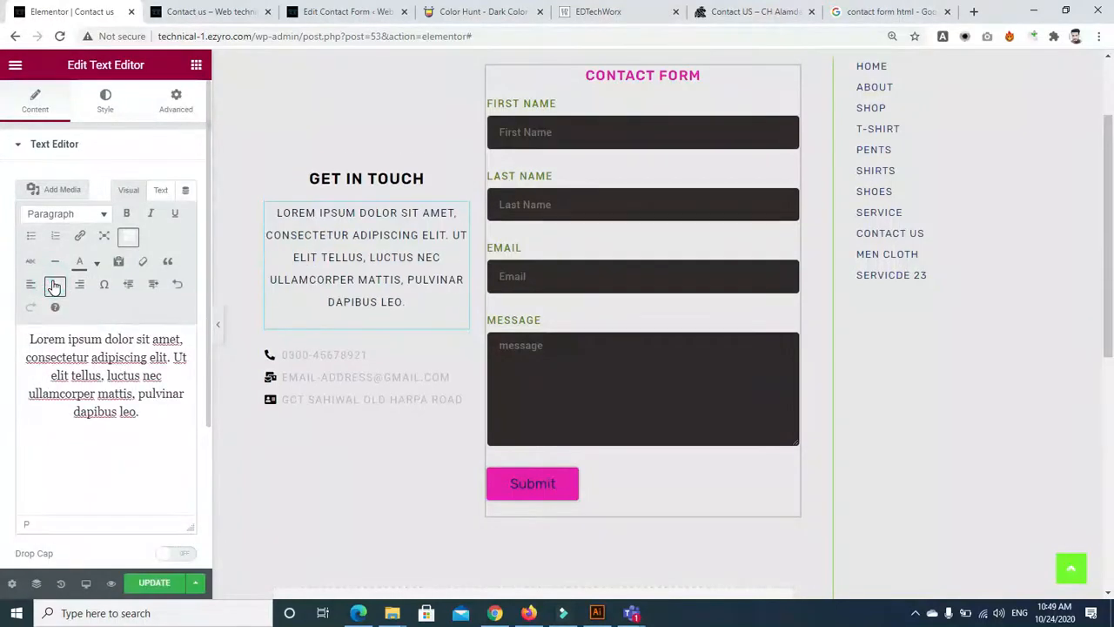
left_click(149, 583)
Reload the page preview to check the paragraph's alignment, and return to the Elementor editor
left_click(209, 11)
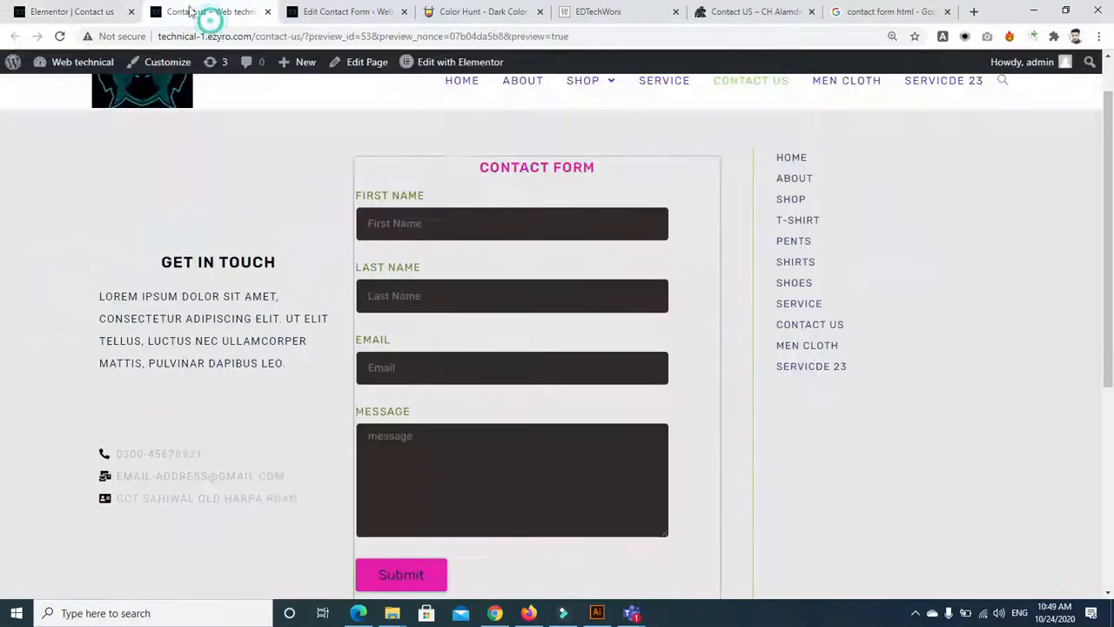
left_click(60, 36)
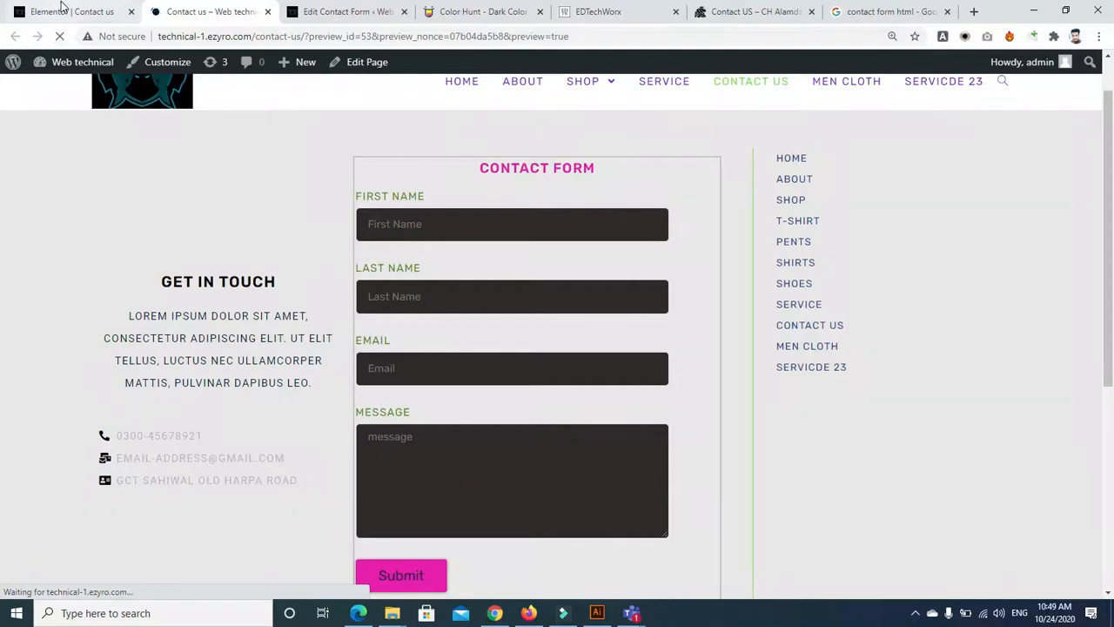
left_click(60, 13)
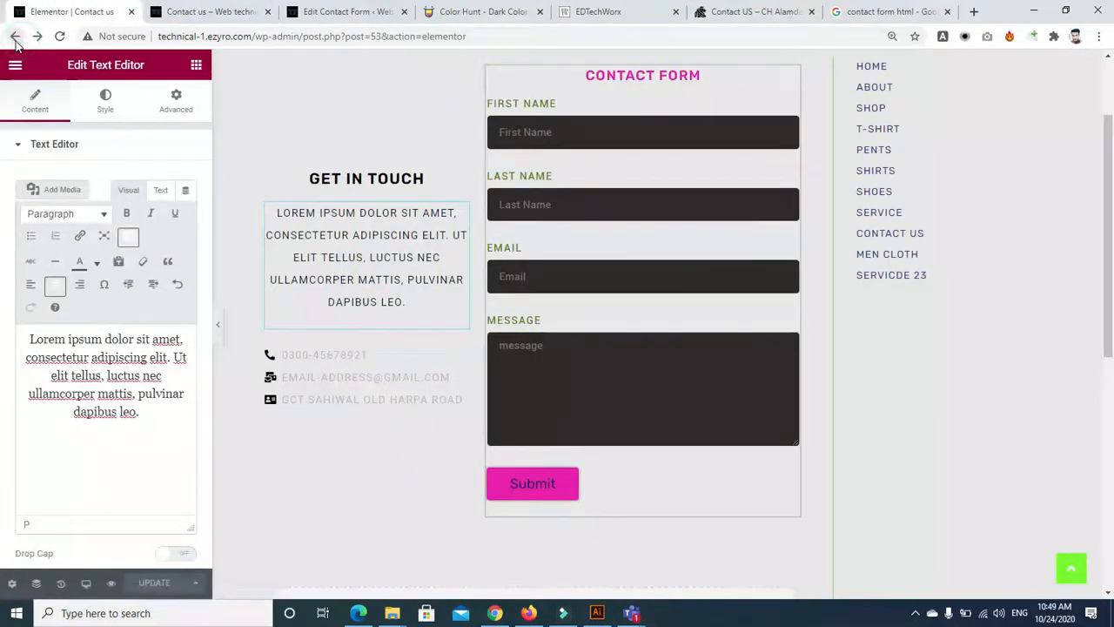
Go back to the WordPress edit screen of the Contact us page and select the Elementor Full Width template
left_click(15, 36)
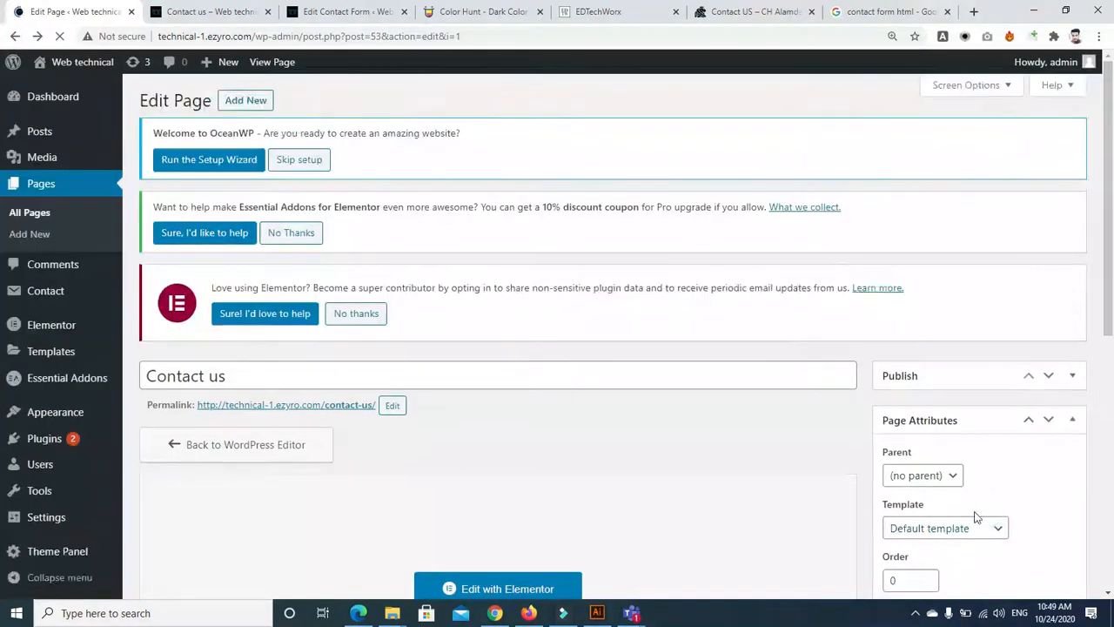
scroll(1080, 279, "down", 3)
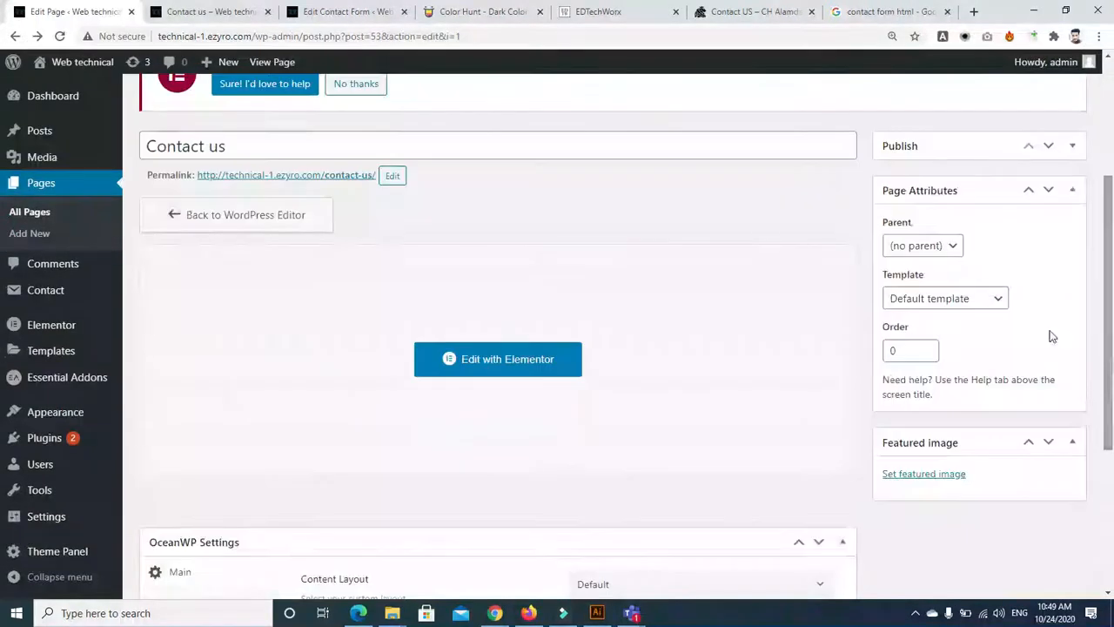
left_click(926, 298)
left_click(937, 347)
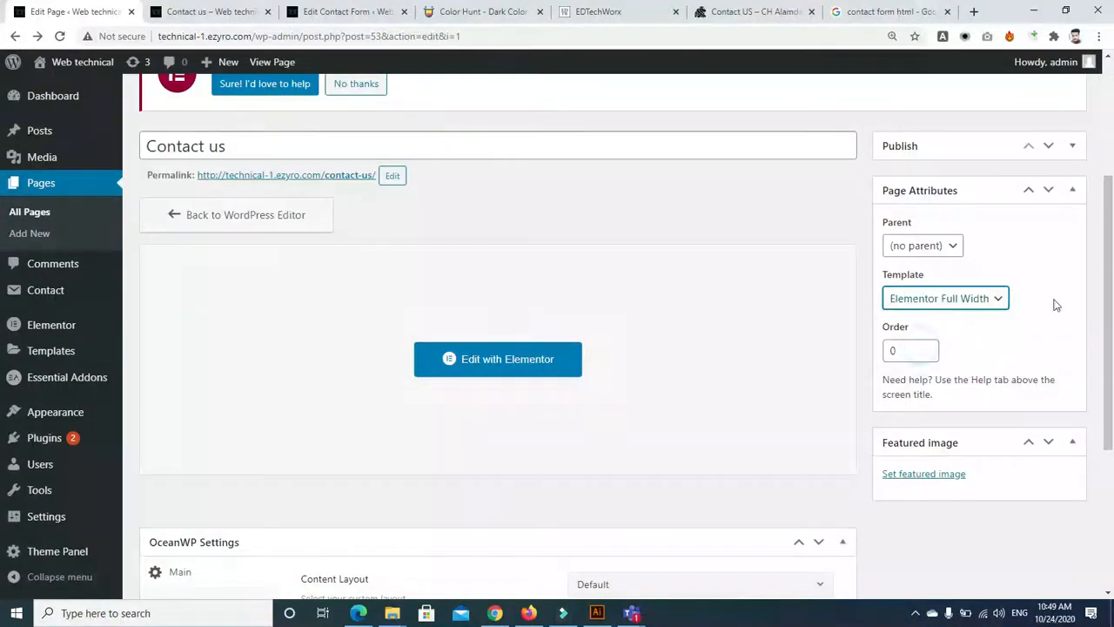
Move the Publish box between the Page Attributes and Featured image boxes on the page's edit screen
left_click_drag(1110, 232, 1110, 114)
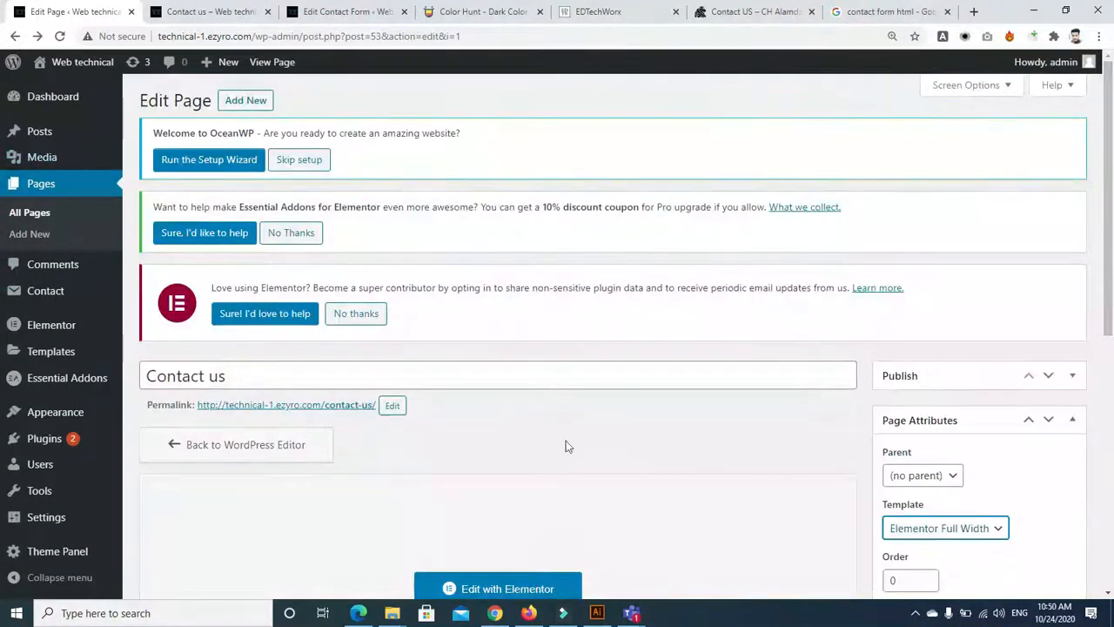
mouse_move(1104, 218)
left_mouse_down()
mouse_move(1104, 470)
mouse_move(1098, 179)
mouse_move(1104, 233)
left_mouse_up()
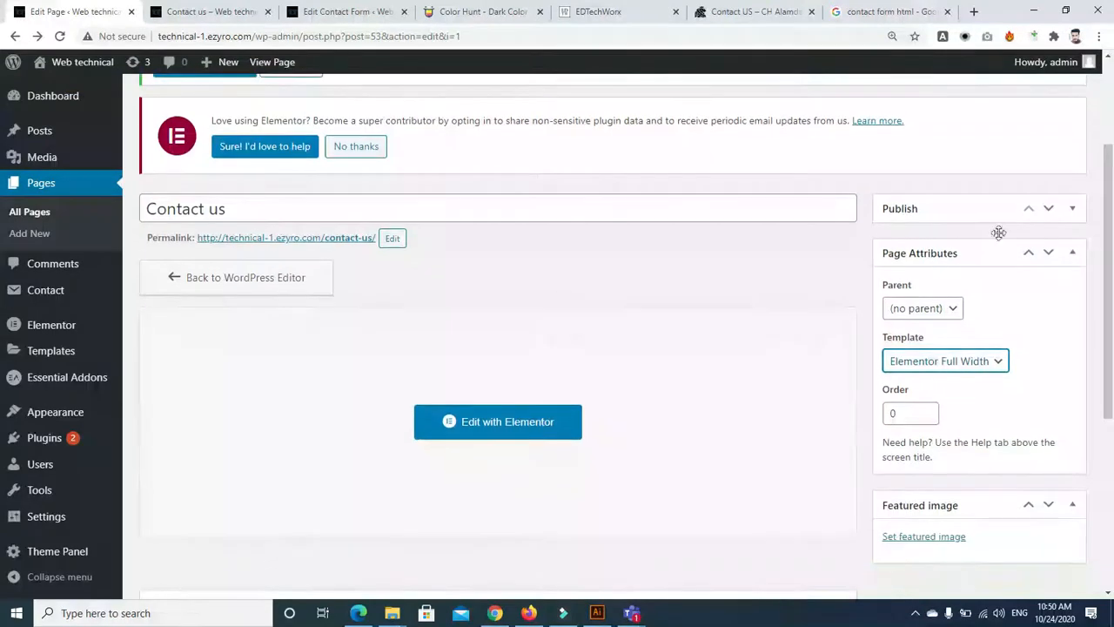
left_click(1050, 210)
left_click(1049, 211)
left_click(1050, 211)
left_click(1048, 213)
left_click(1034, 211)
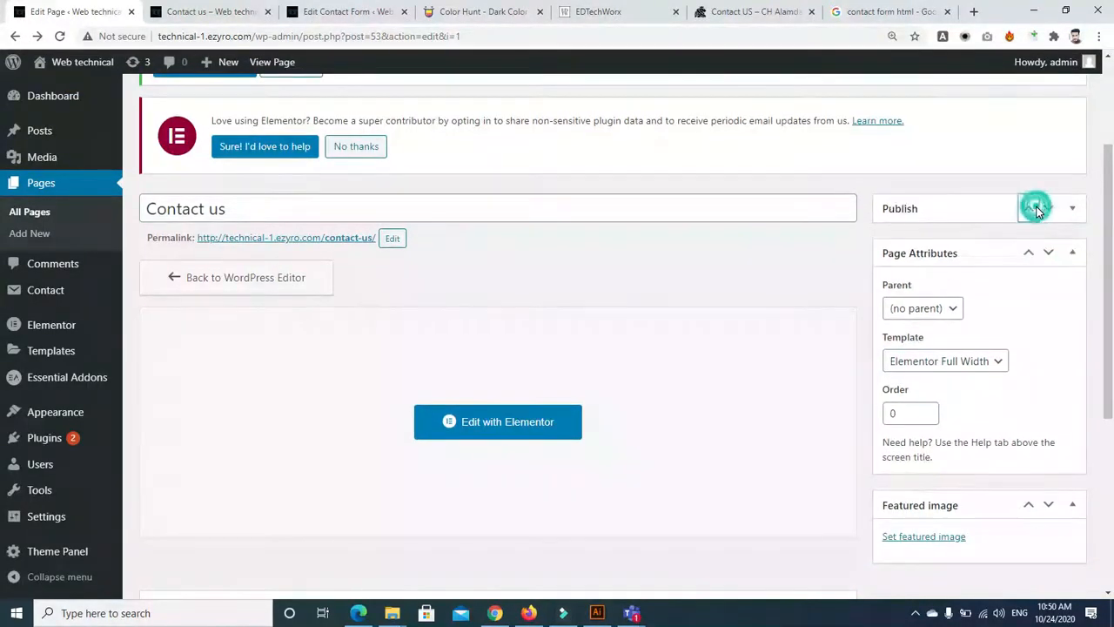
scroll(784, 130, "up", 3)
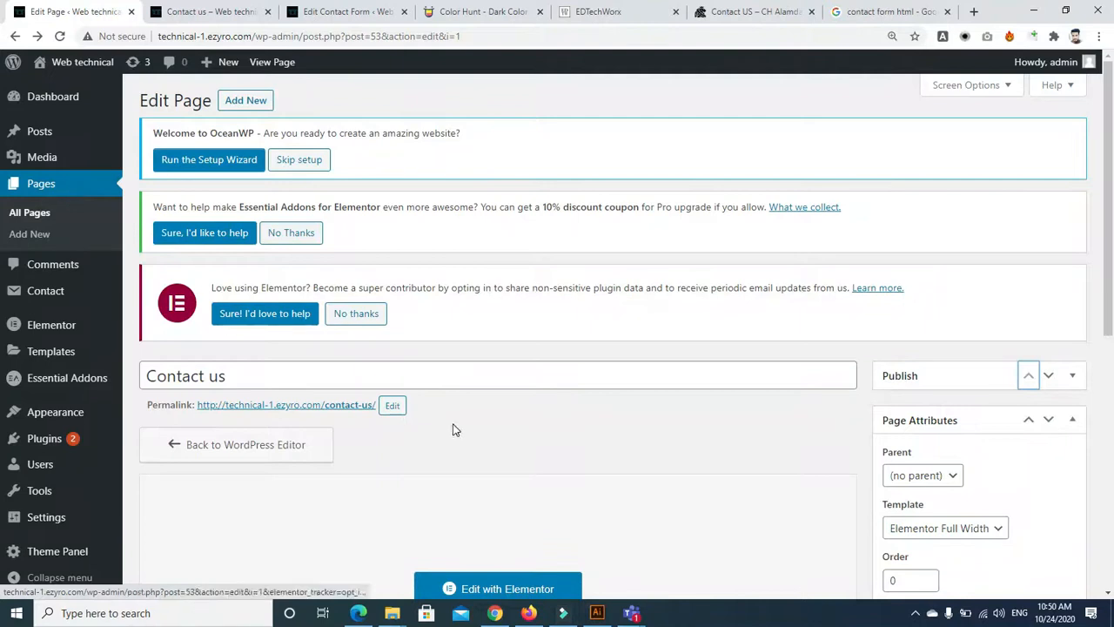
left_click(1048, 377)
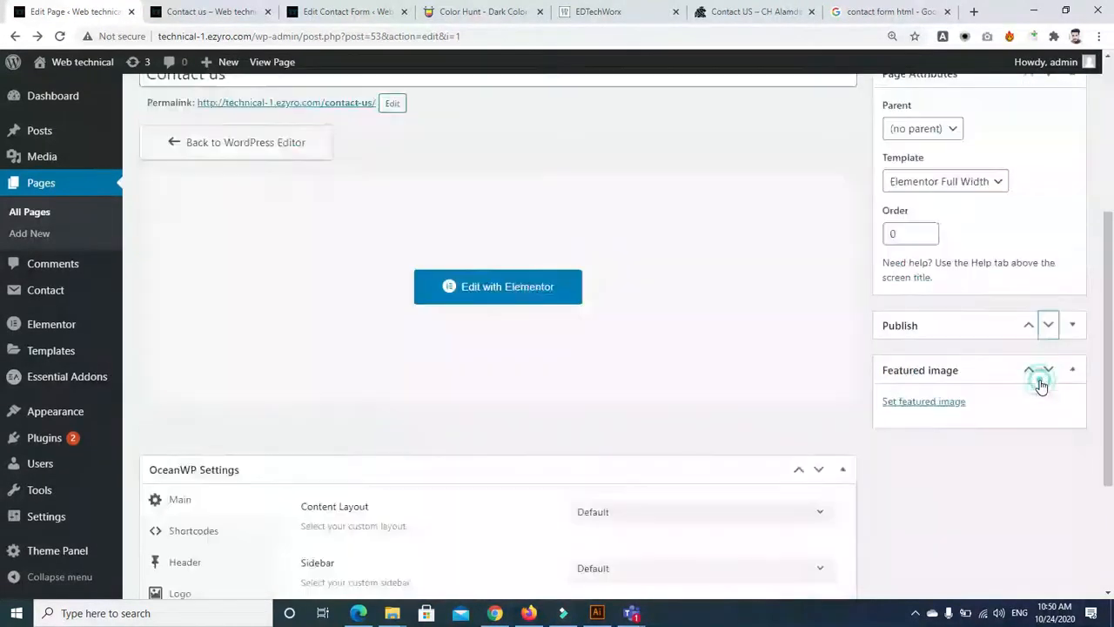
left_click(1048, 324)
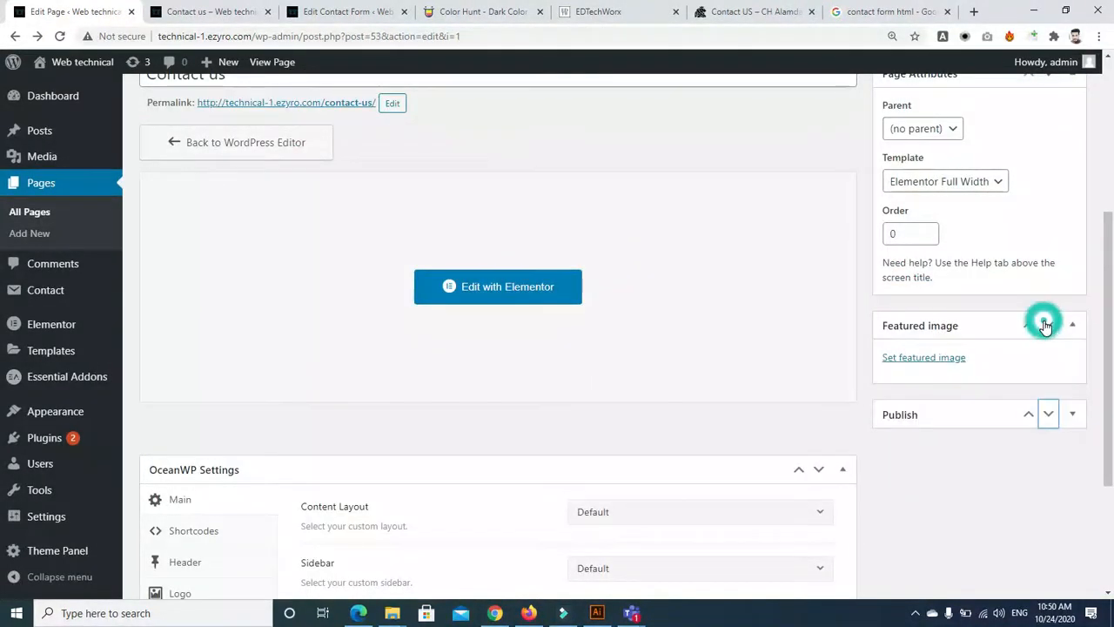
left_click(1029, 293)
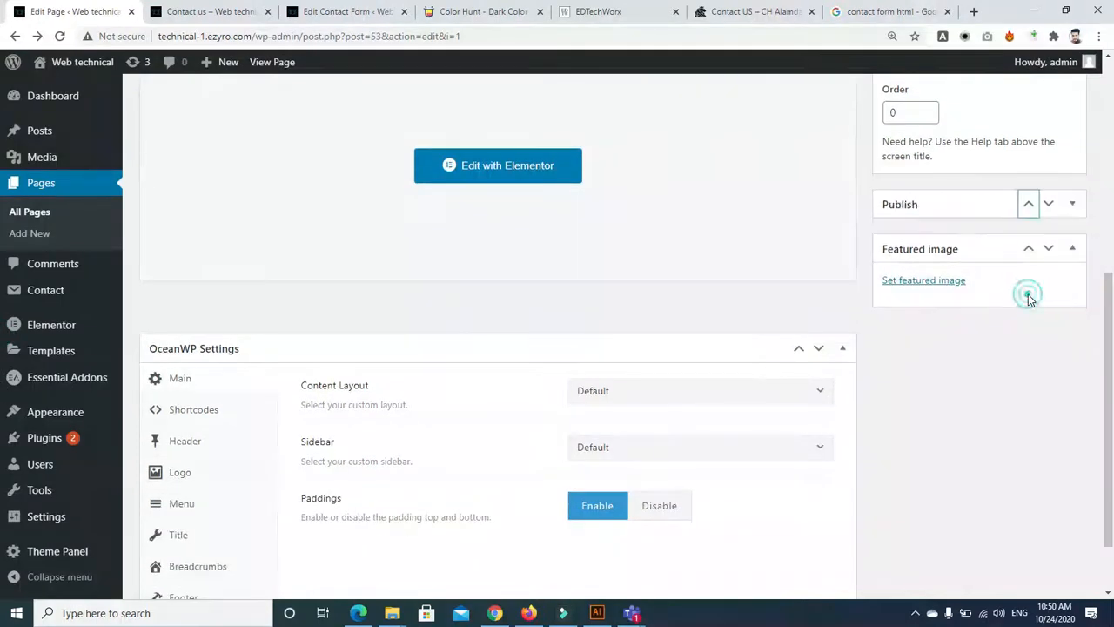
left_click_drag(1109, 300, 1110, 83)
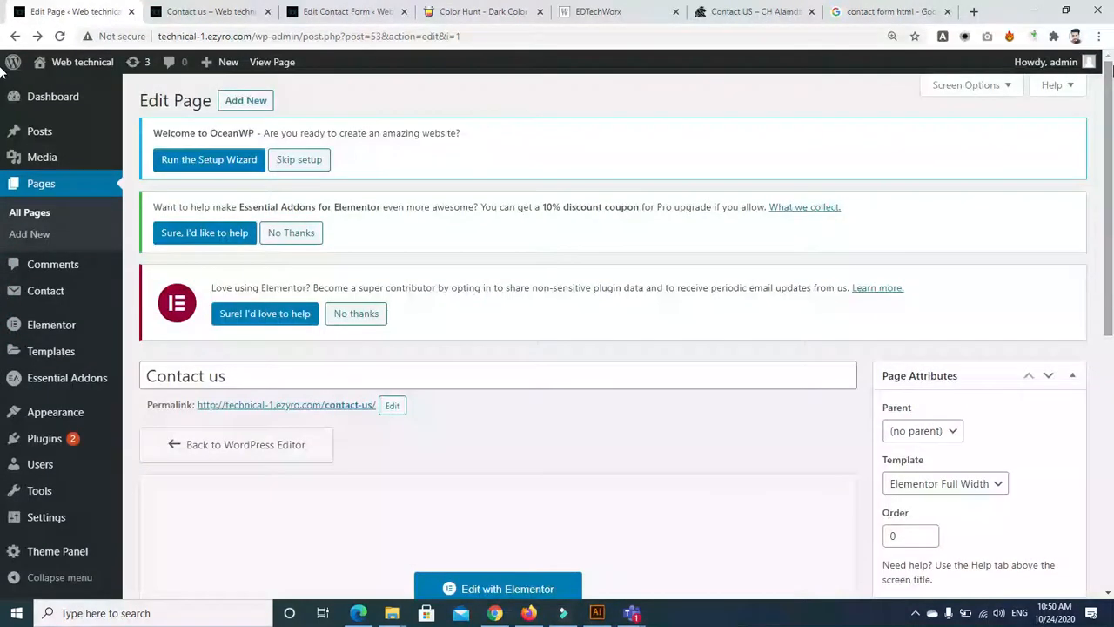
Reopen the Contact us page for editing from the list of all pages
left_click(54, 191)
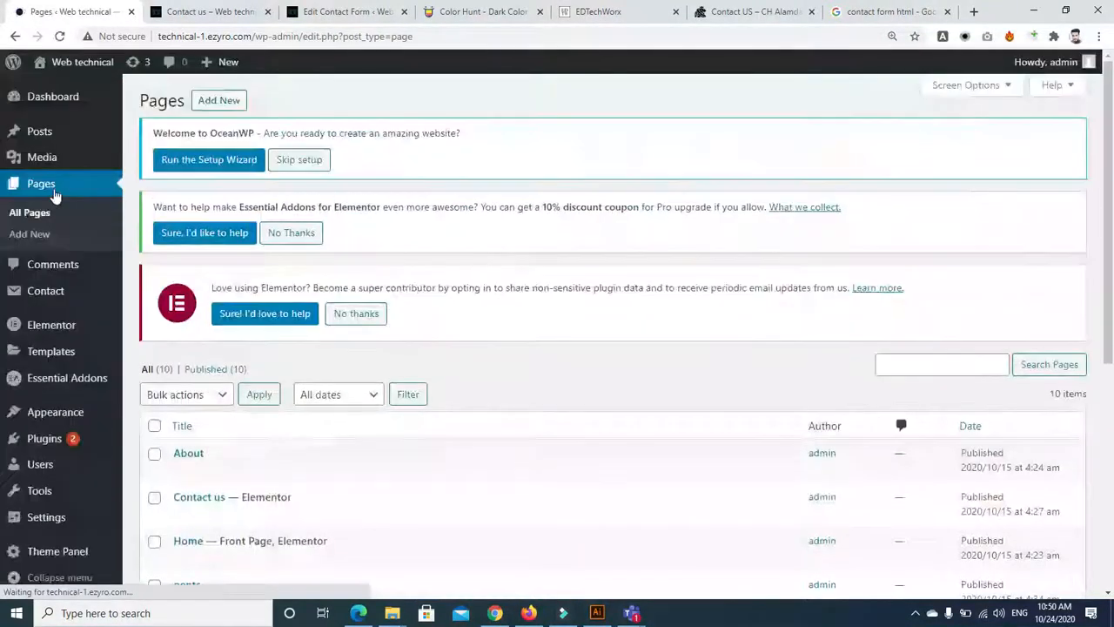
mouse_move(223, 513)
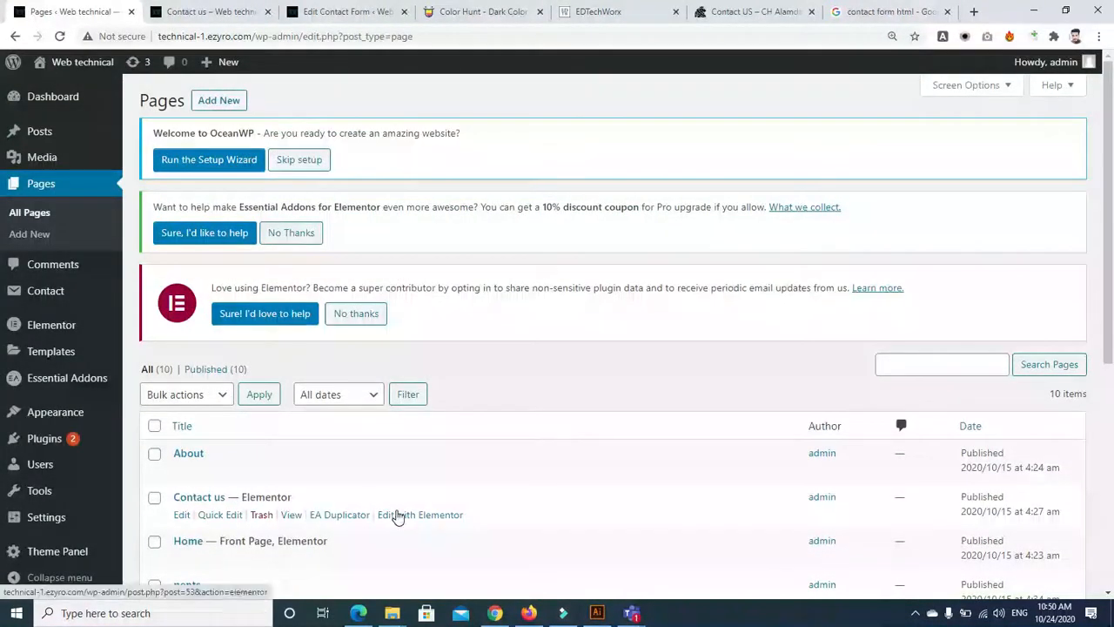
left_click(182, 515)
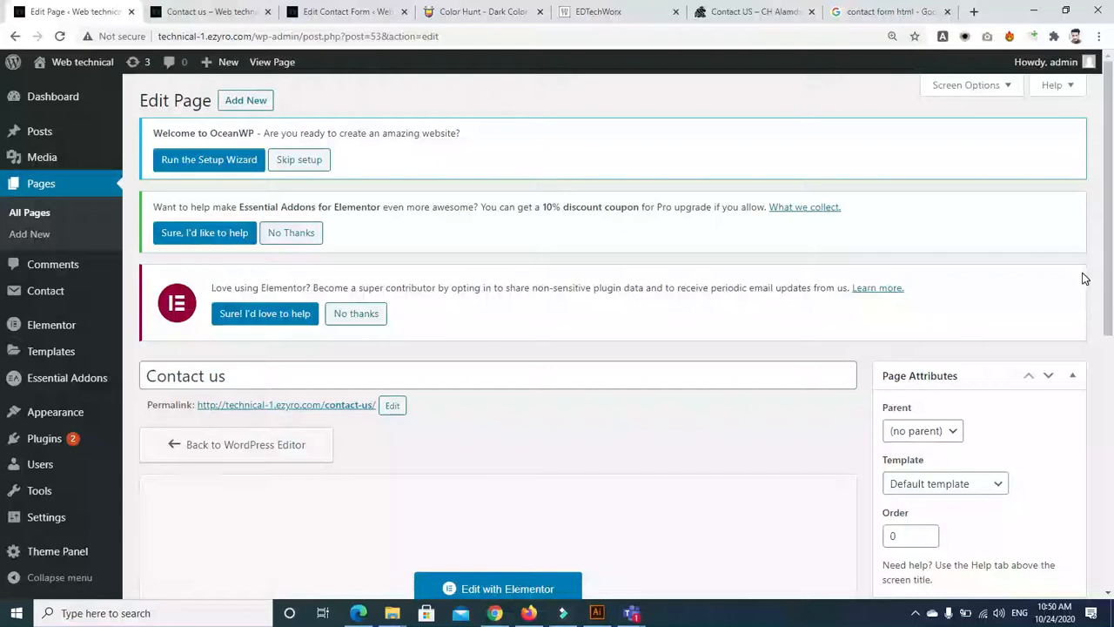
Set the Contact us page's template to Elementor Full Width, try to save, and cancel saving the webpage as a file
left_click_drag(1110, 229, 1112, 330)
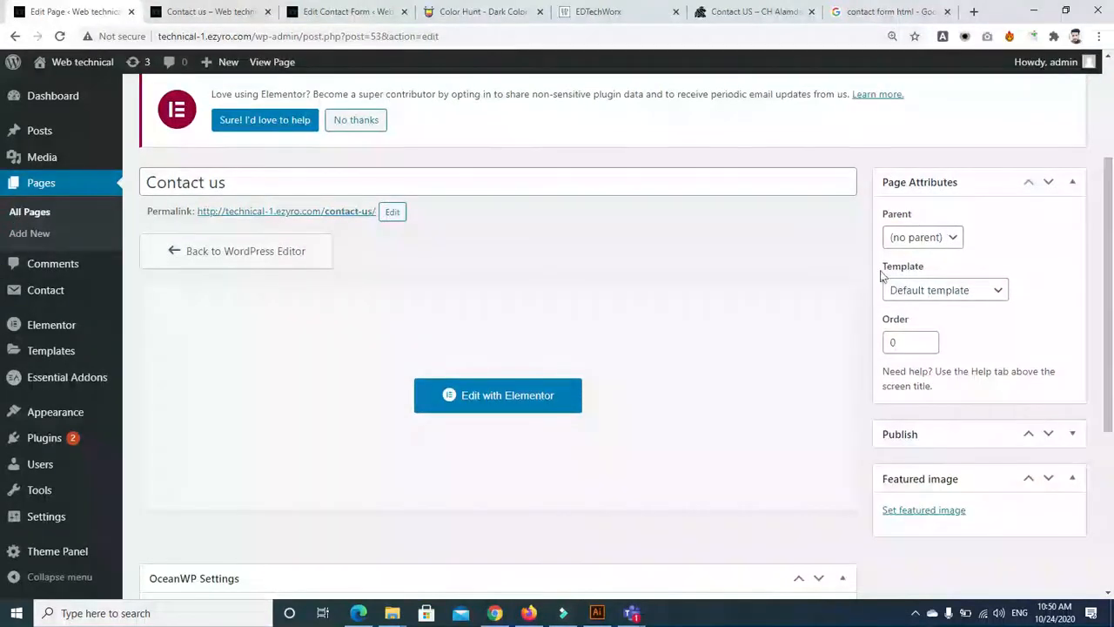
left_click(949, 297)
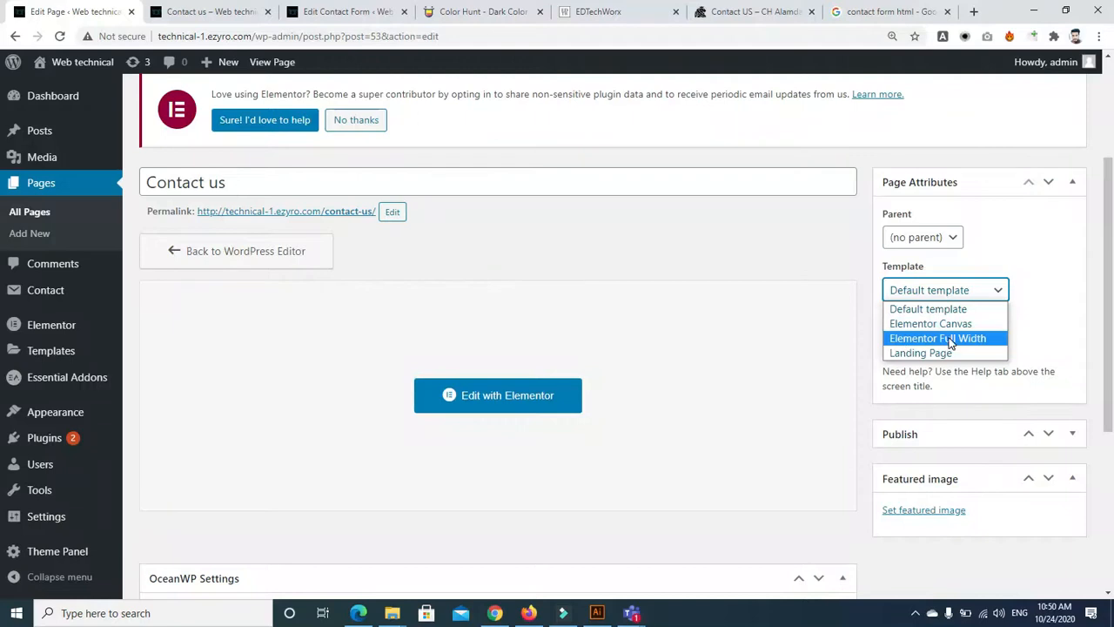
left_click(951, 342)
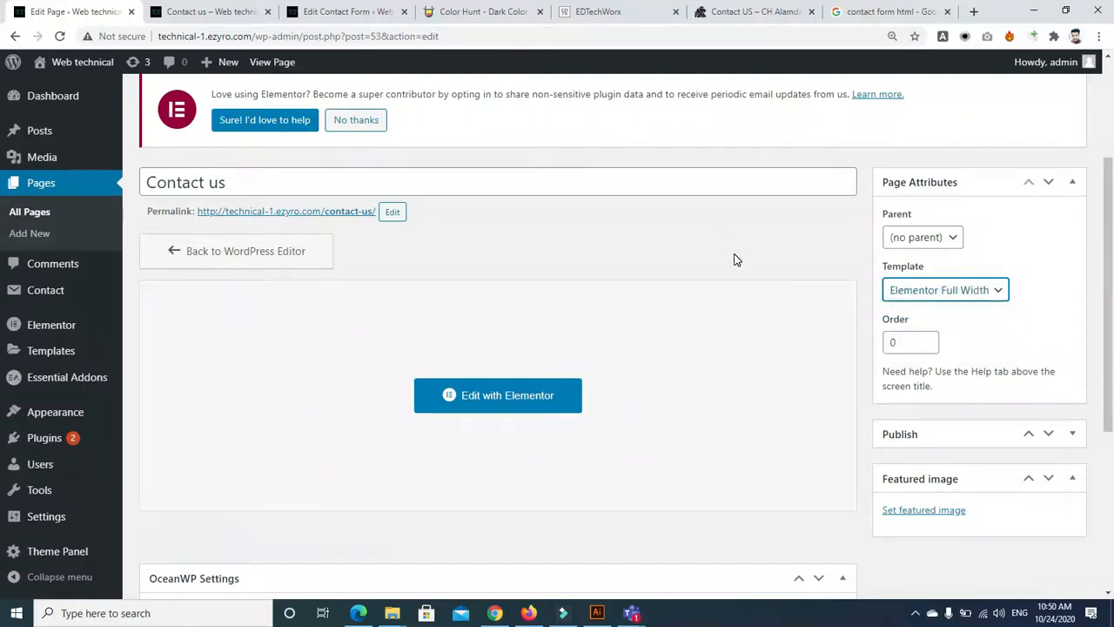
key("ctrl+s")
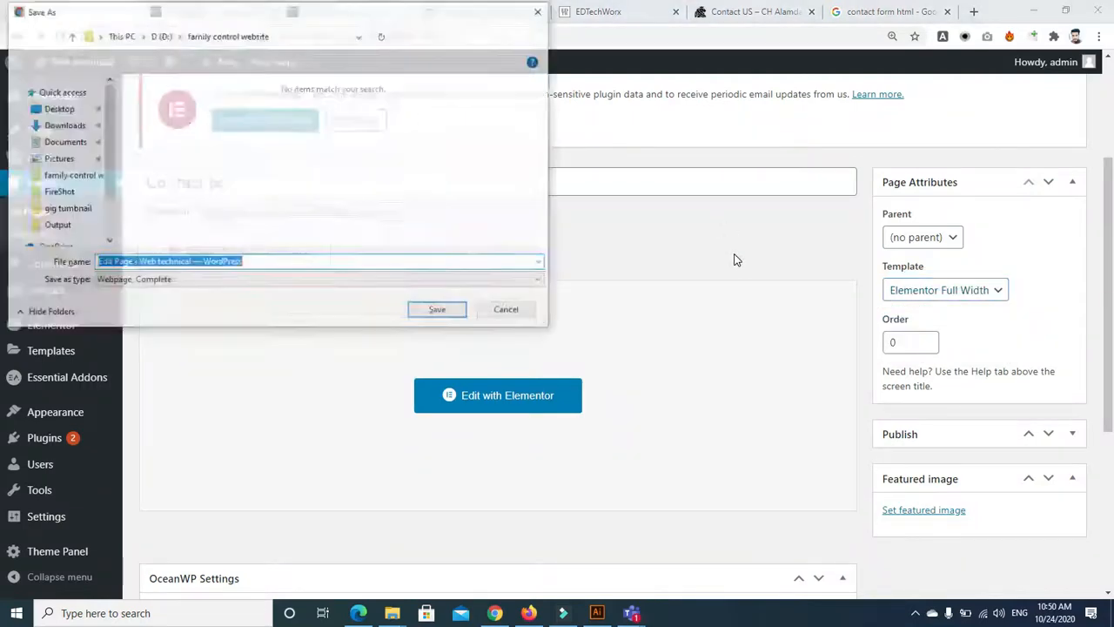
left_click(527, 315)
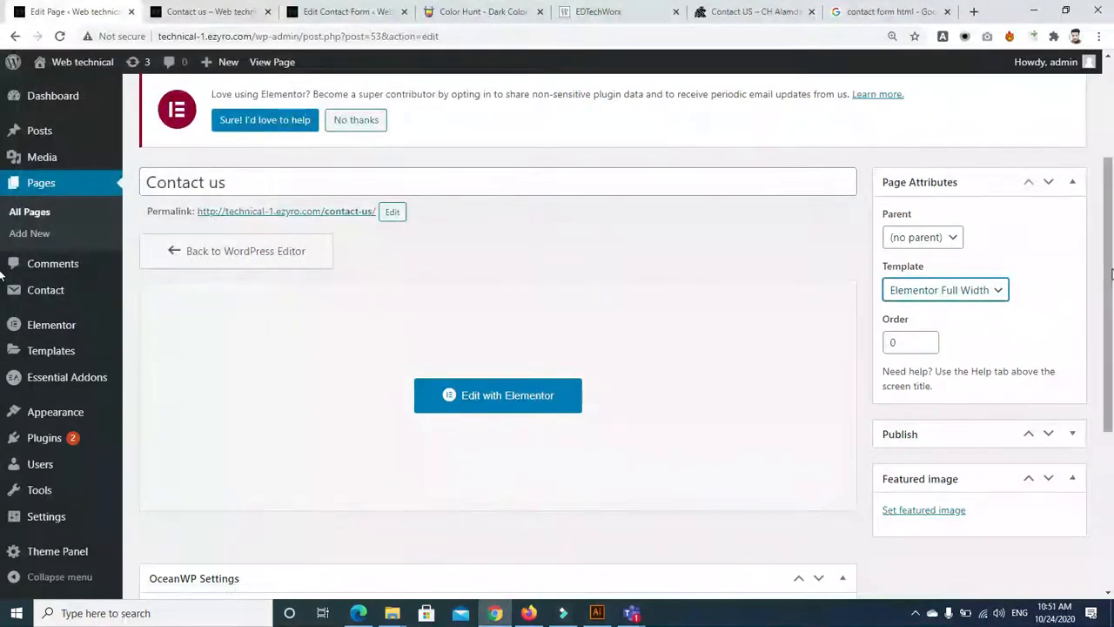
Open the Contact us page in Elementor and go back to its WordPress edit screen
scroll(2, 274, "up", 3)
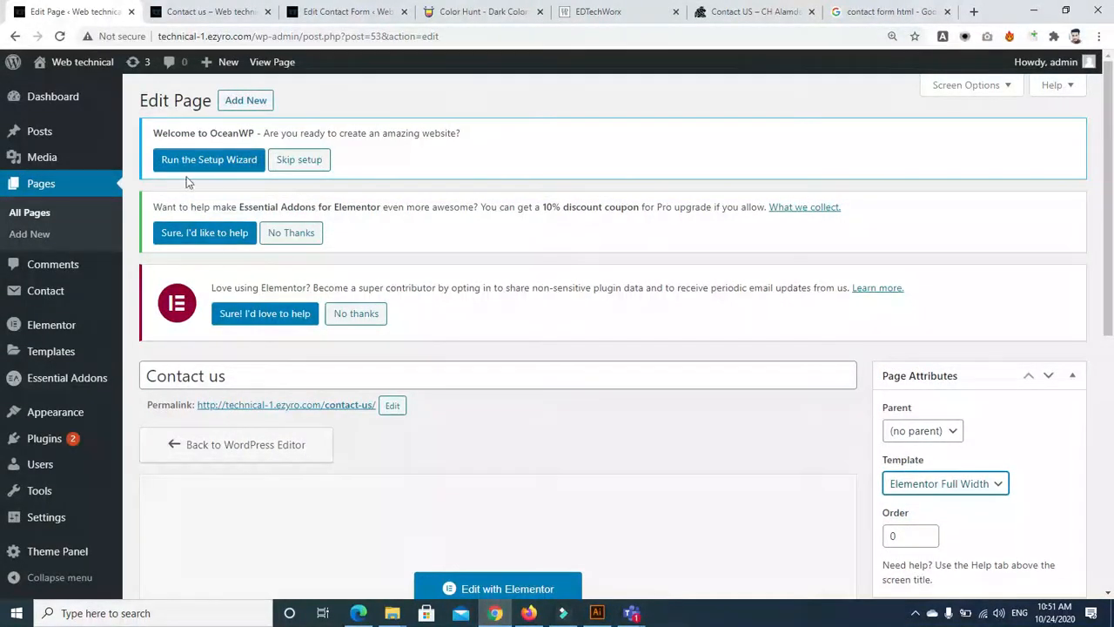
left_click(488, 583)
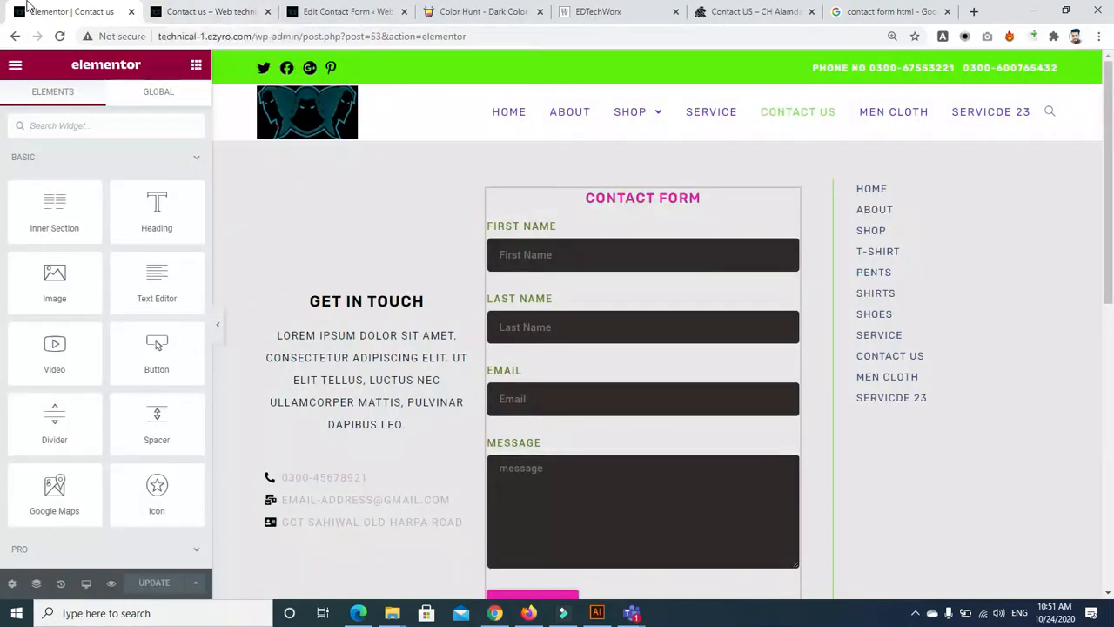
left_click(17, 36)
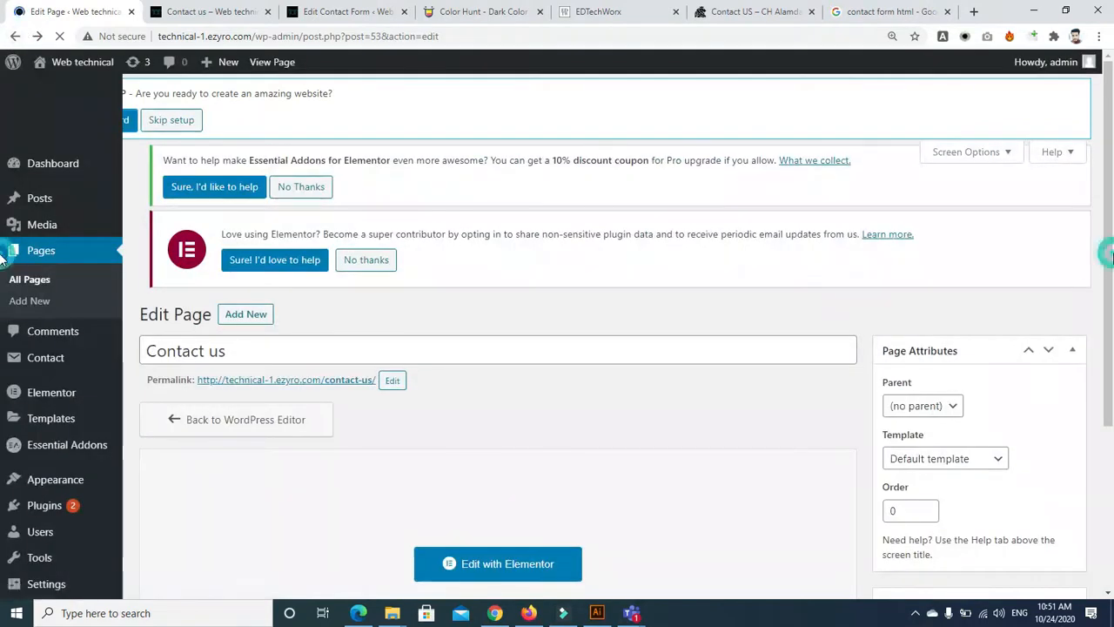
scroll(337, 407, "down", 6)
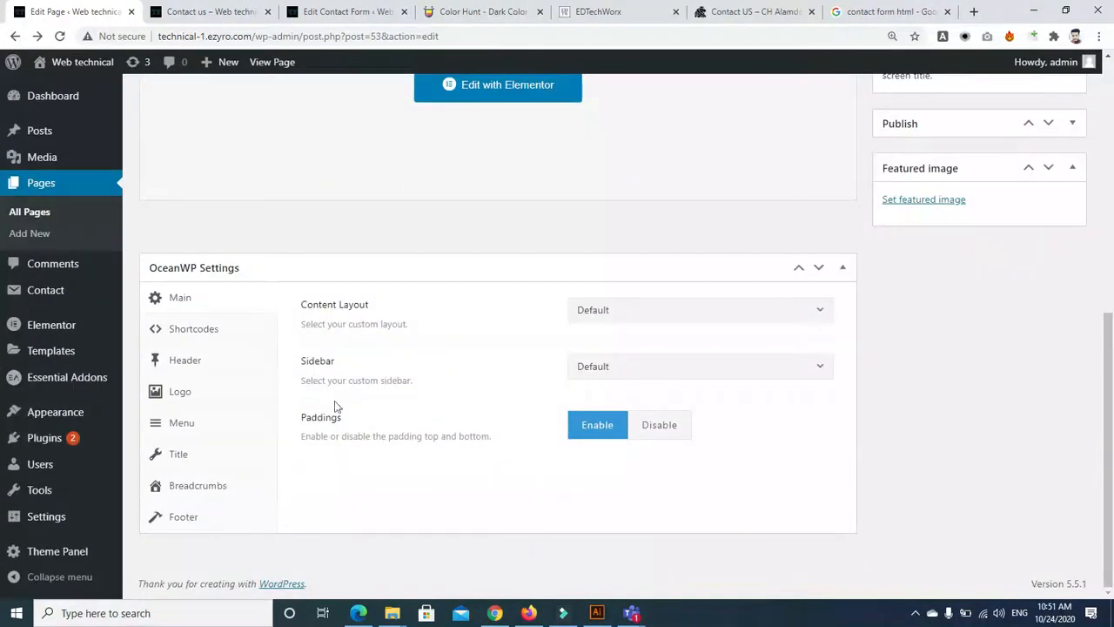
Show the Revisions, Custom Fields, Discussion, Comments, Slug and Author boxes through the edit screen's Screen Options
left_click_drag(1108, 342, 1108, 87)
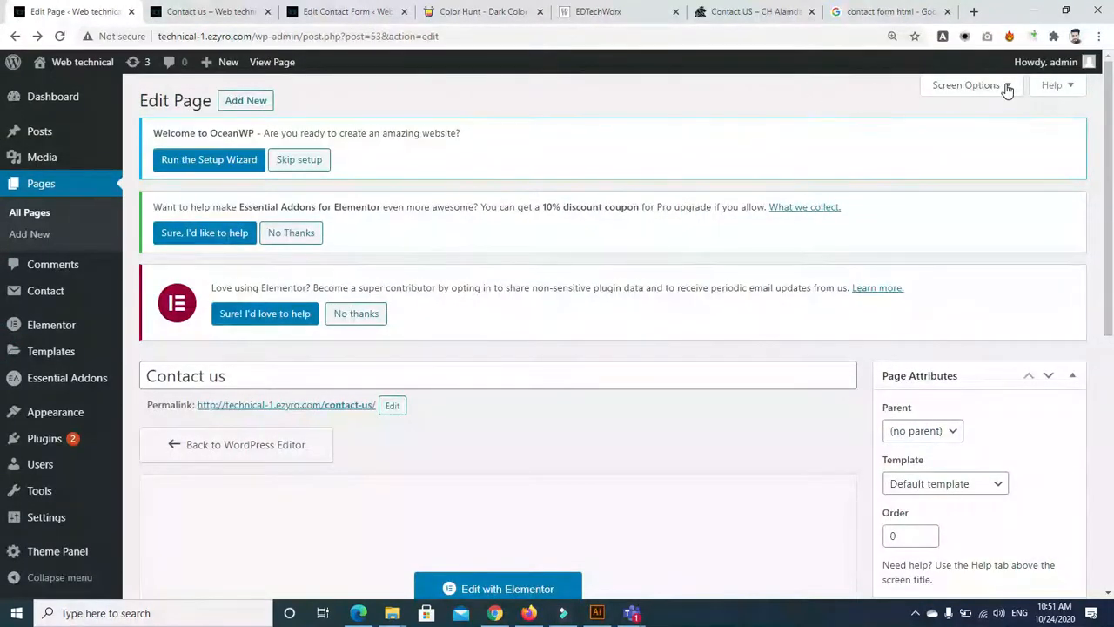
left_click(968, 86)
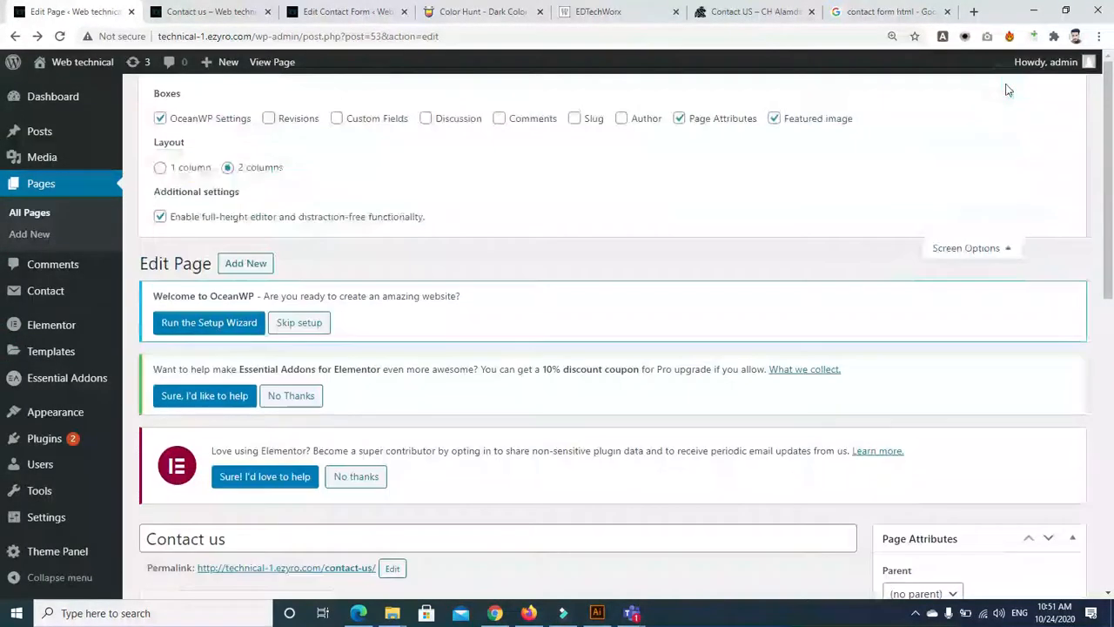
left_click(270, 119)
left_click(337, 120)
left_click(425, 120)
left_click(499, 119)
left_click(574, 119)
left_click(622, 119)
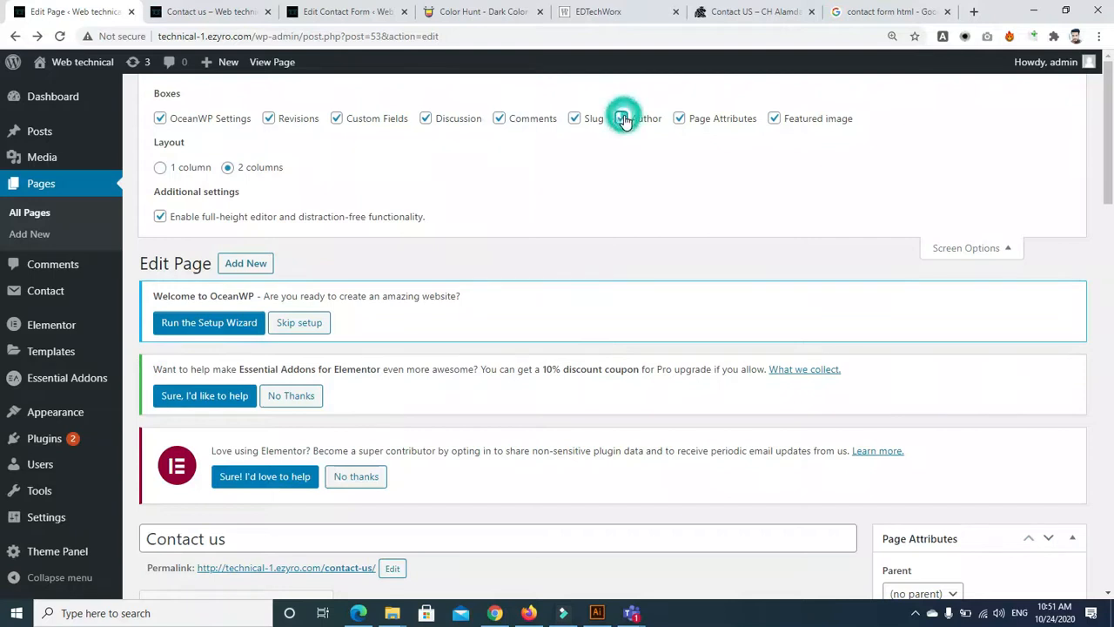
Try the one-column layout, return to two columns, and leave the Publish box expanded
left_click(160, 168)
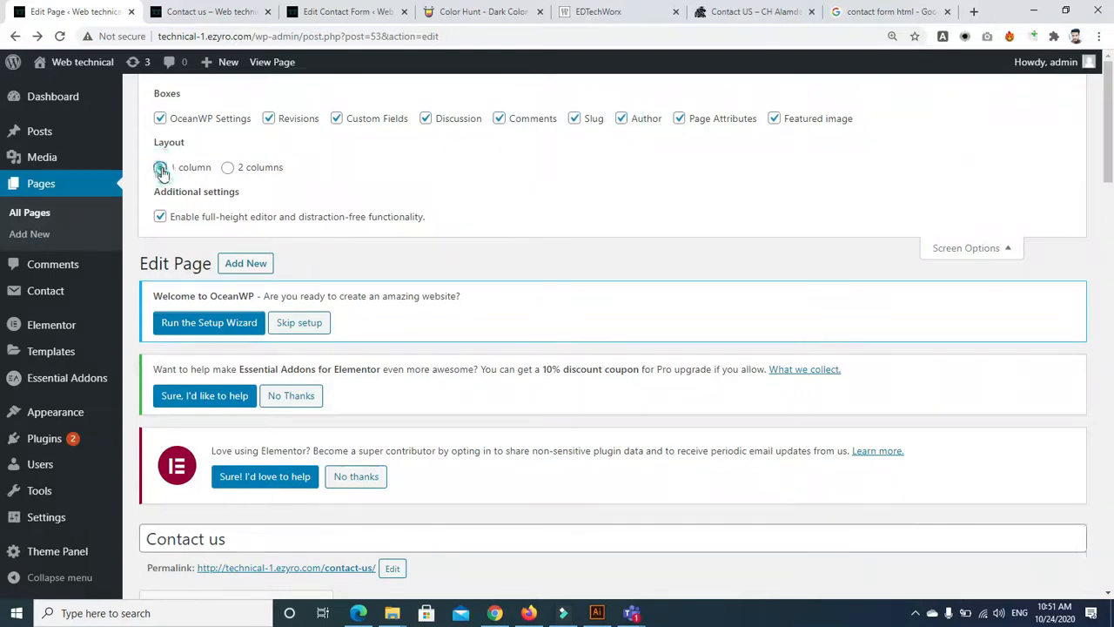
left_click_drag(1112, 164, 1099, 137)
left_click(1073, 326)
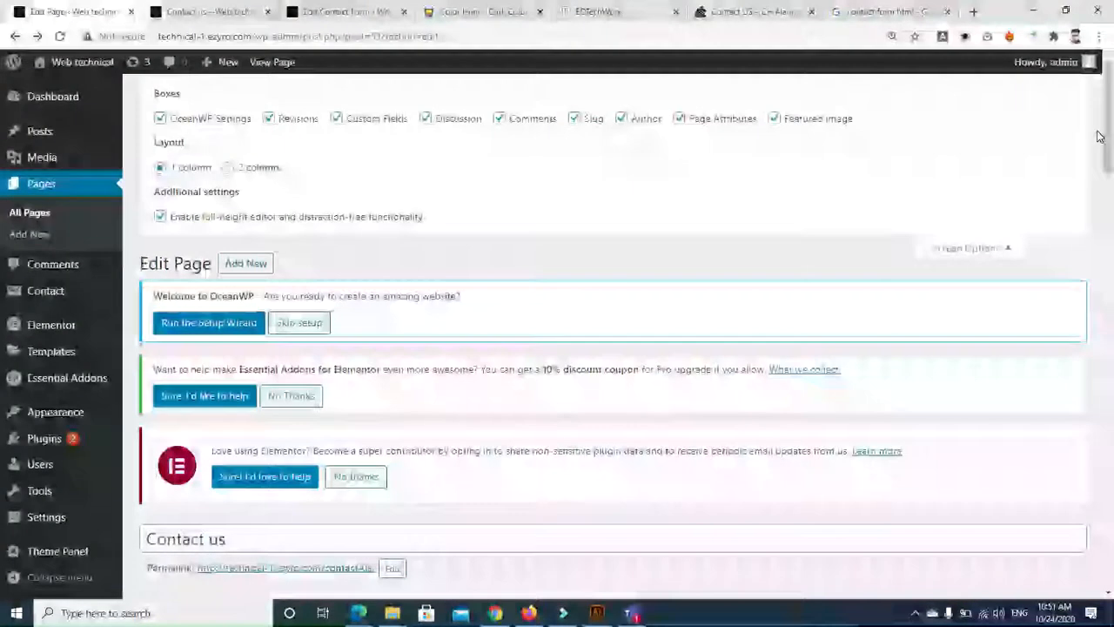
left_click(227, 168)
left_click_drag(1110, 113, 1109, 262)
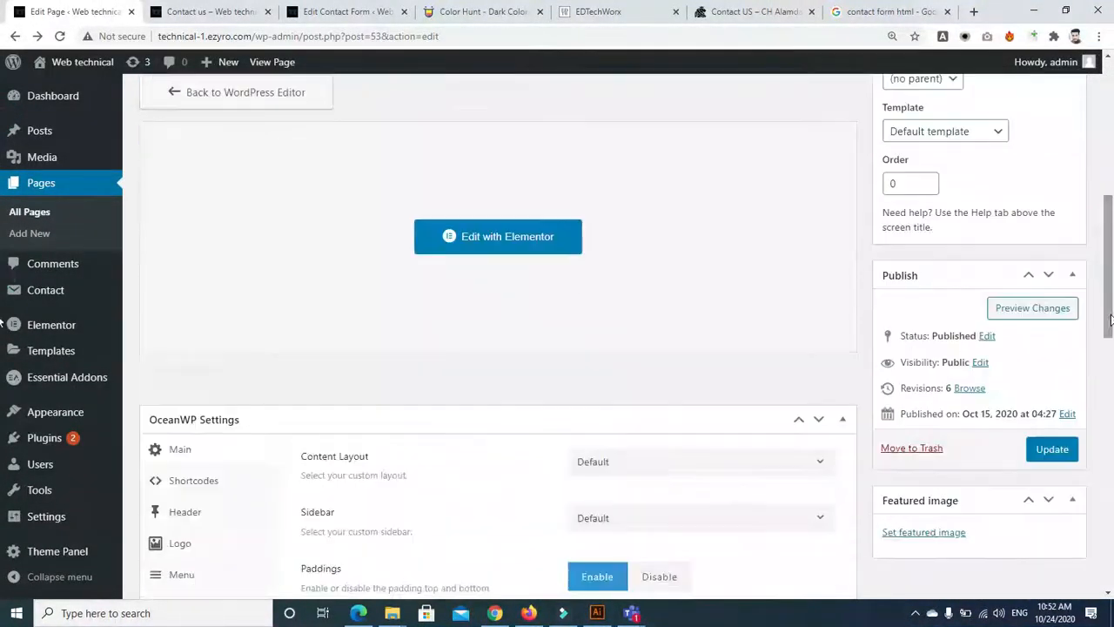
left_click(1073, 277)
left_click(1072, 277)
left_click(1073, 277)
left_click(1072, 277)
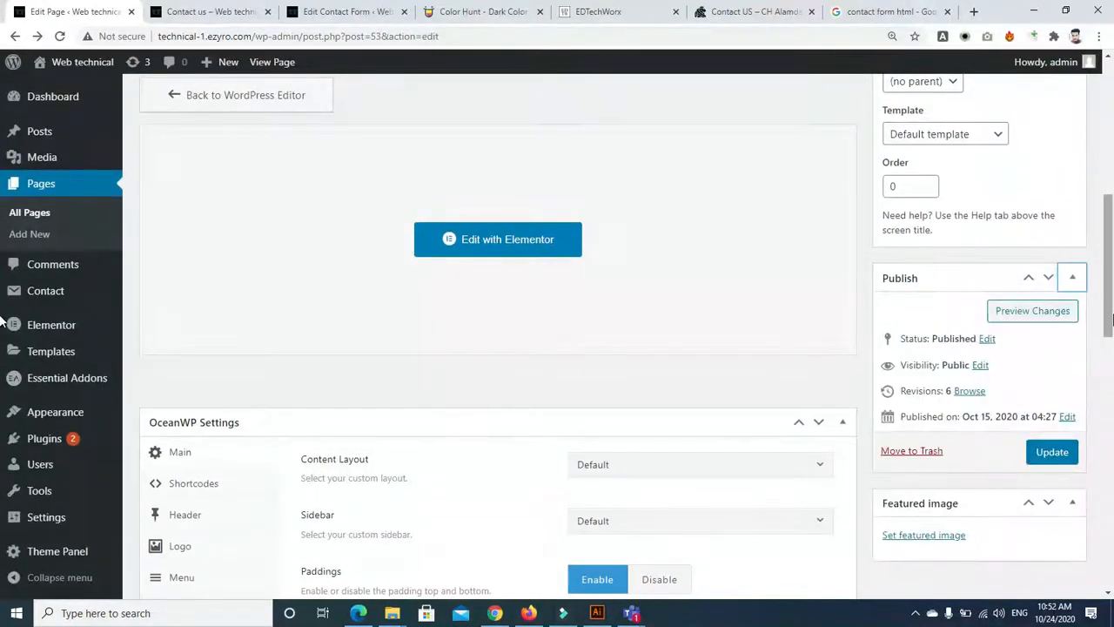
Update the Contact us page with the Elementor Full Width template and reload its preview
left_click(998, 134)
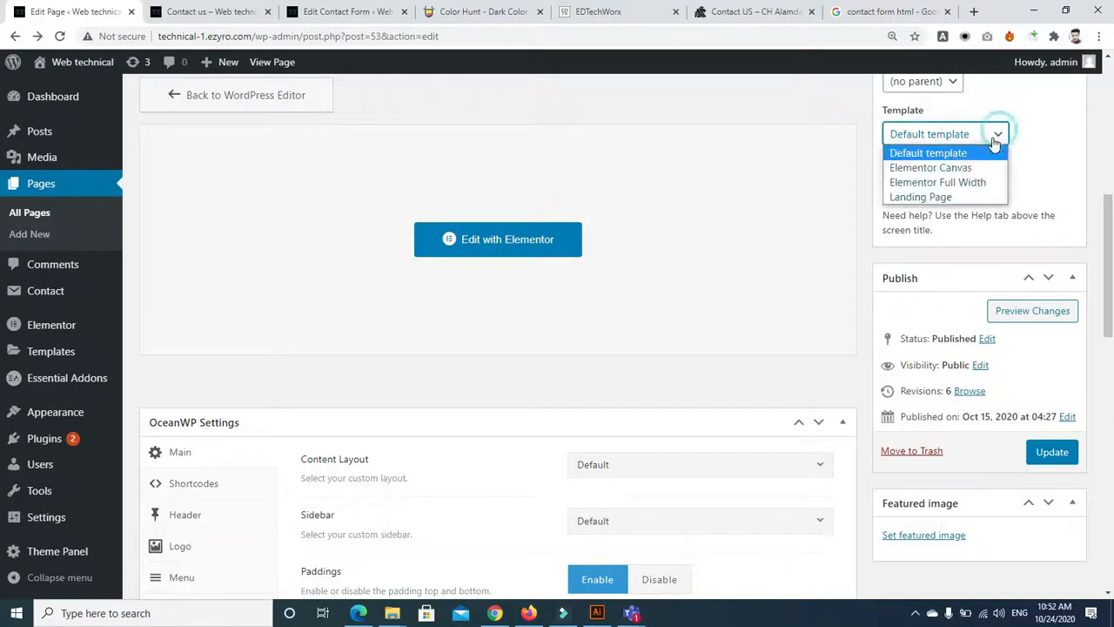
left_click(966, 183)
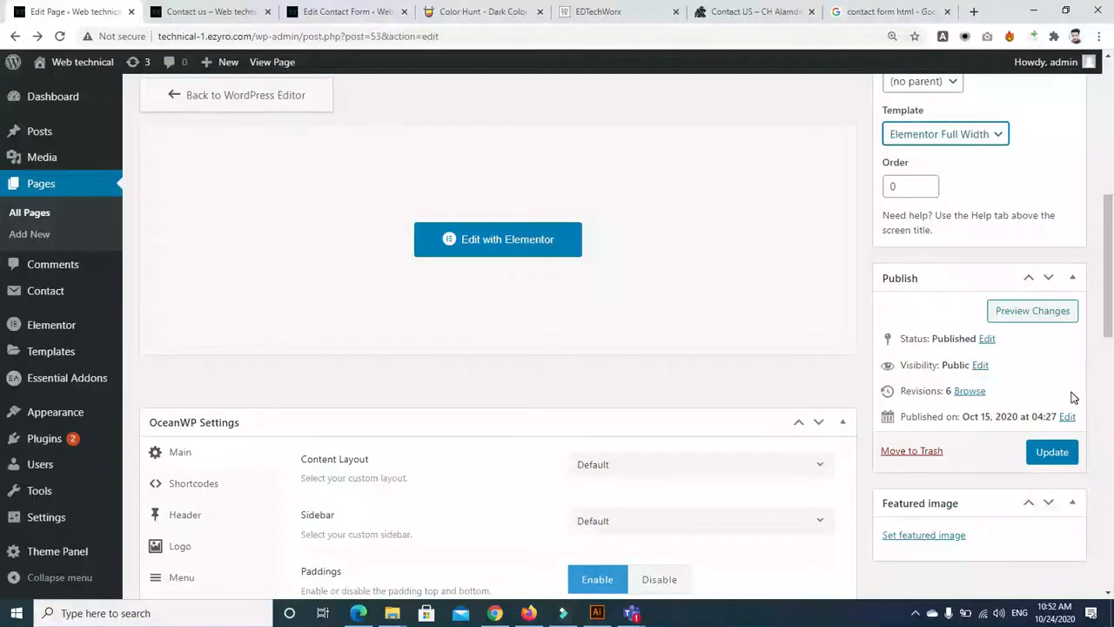
left_click(1053, 452)
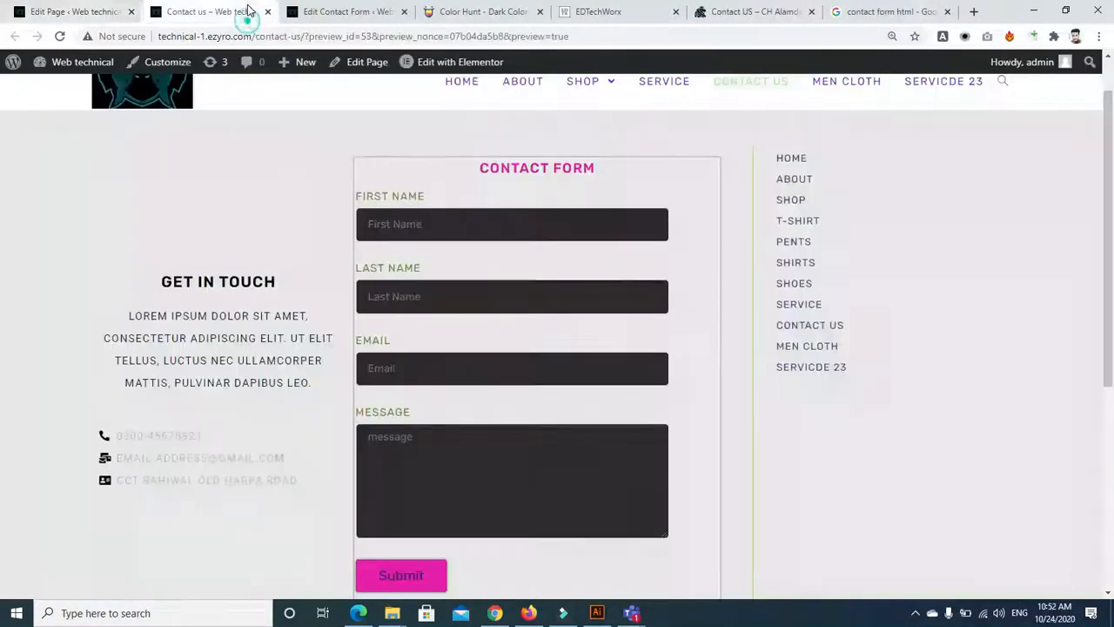
left_click(239, 12)
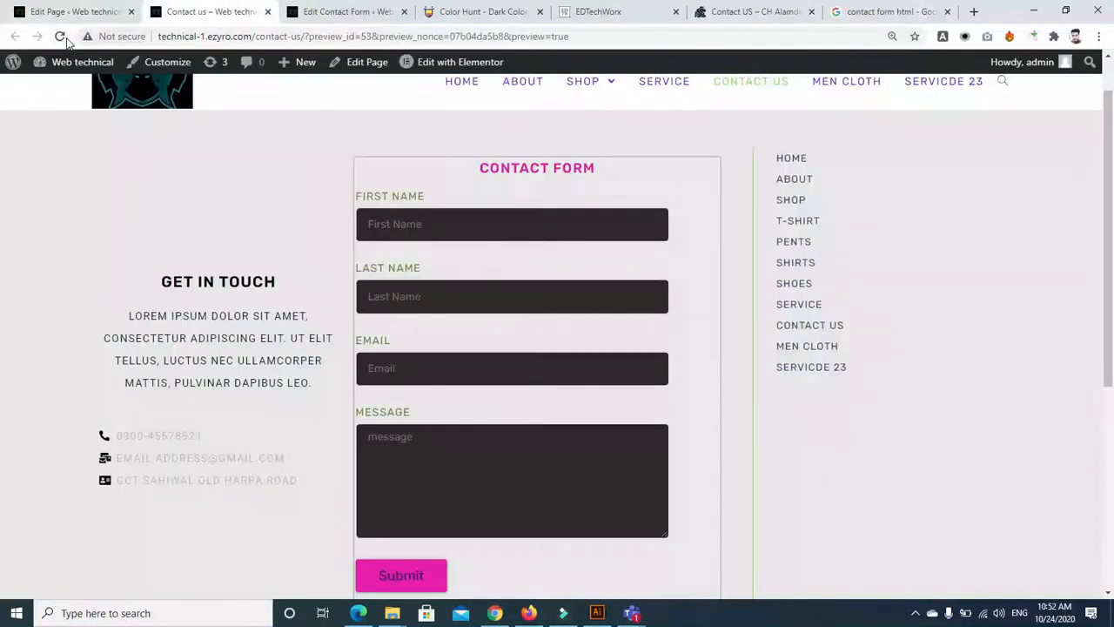
left_click(61, 37)
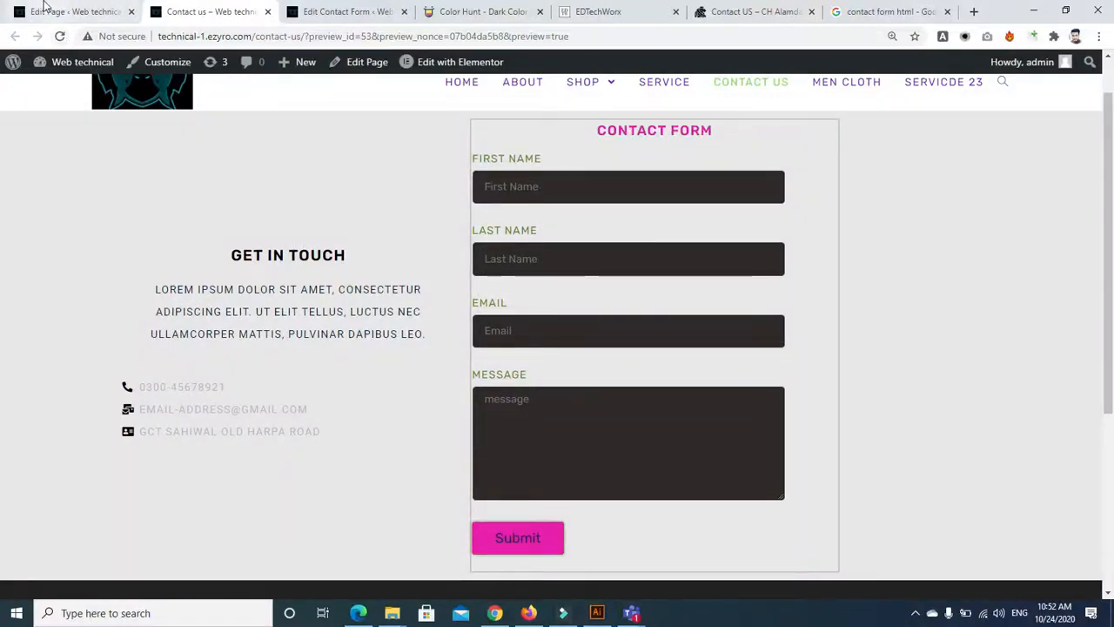
Return to the Contact us page's edit screen and open the page for editing with Elementor
left_click(55, 16)
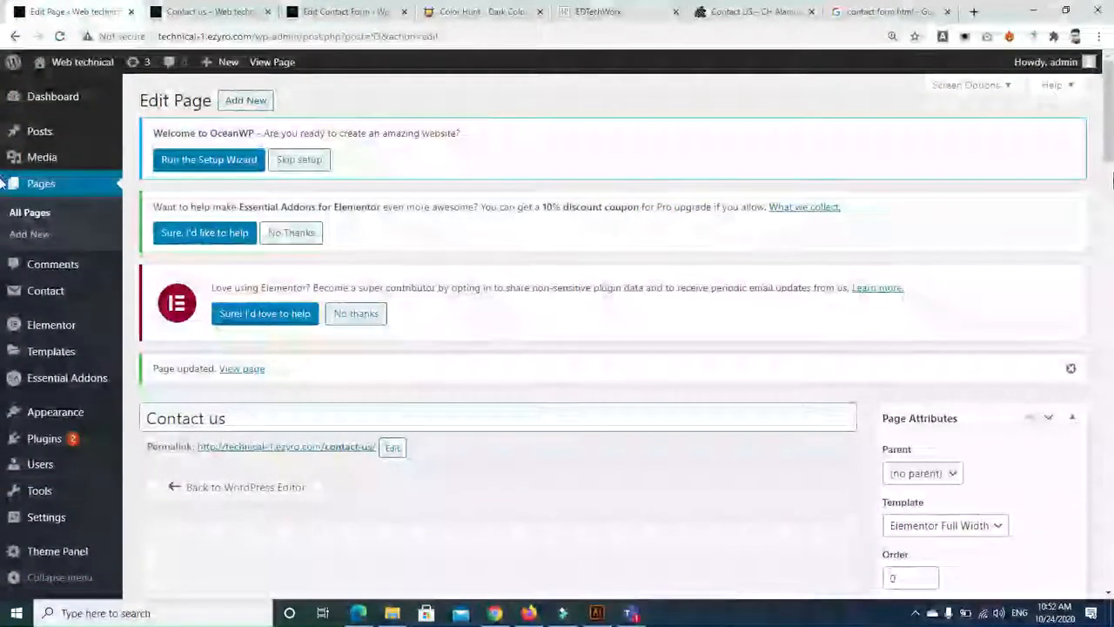
scroll(3, 206, "down", 3)
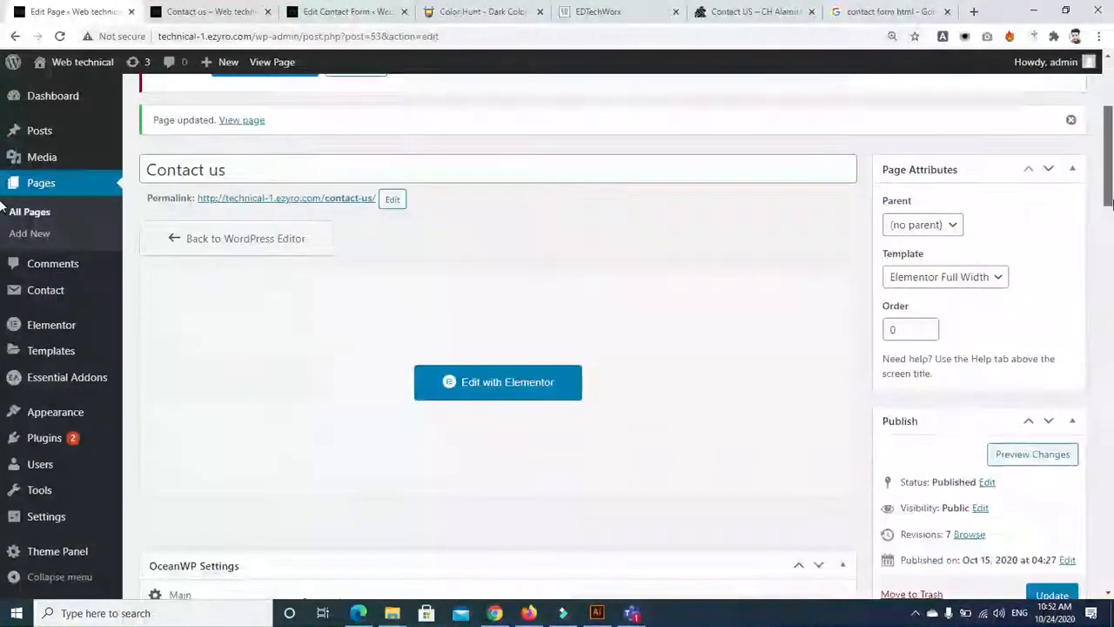
left_click(549, 381)
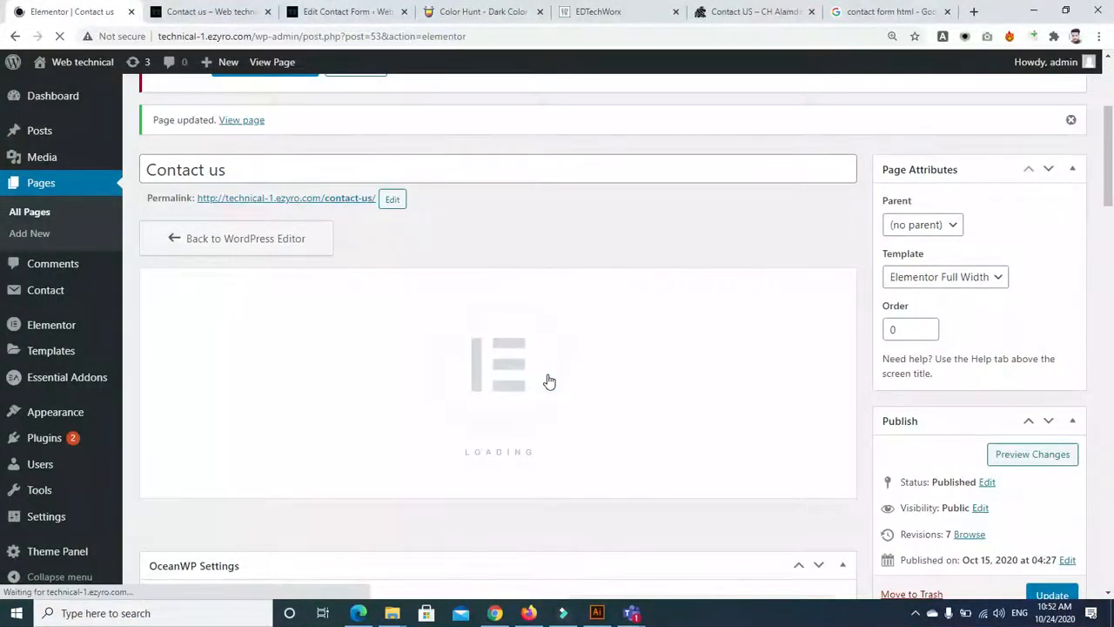